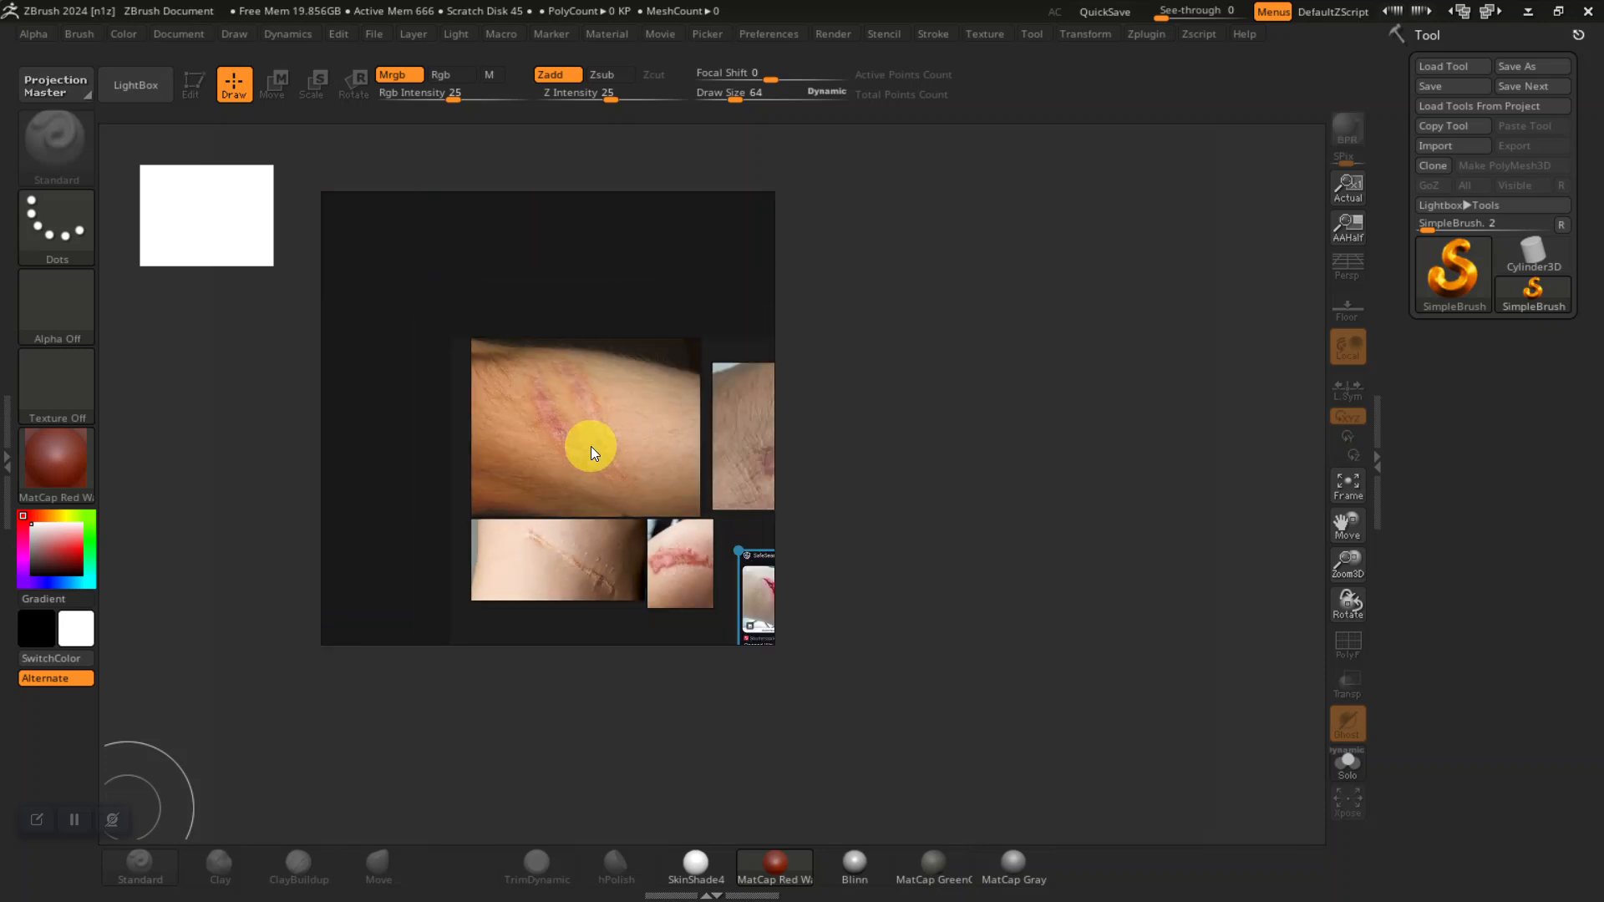
- Examine the arm photo with two reddish healing scars and its neighbouring images on the reference board
mouse_move(598, 433)
middle_mouse_down()
mouse_move(505, 368)
mouse_move(486, 418)
mouse_move(588, 440)
middle_mouse_up()
scroll(505, 369, "up", 4)
scroll(513, 427, "up", 2)
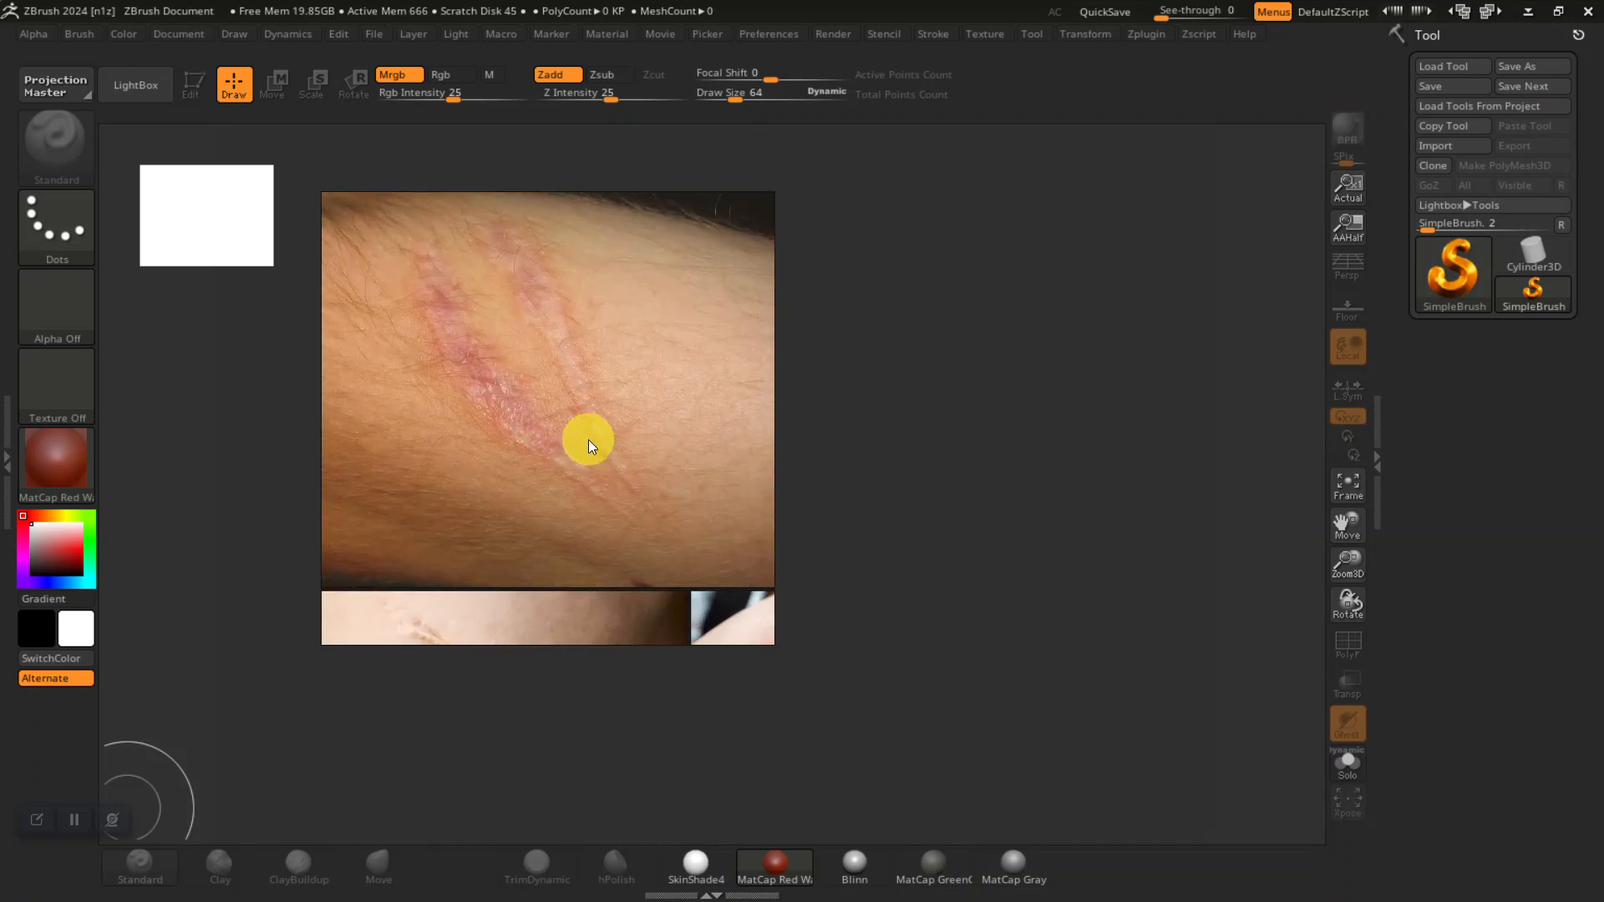
scroll(585, 436, "down", 1)
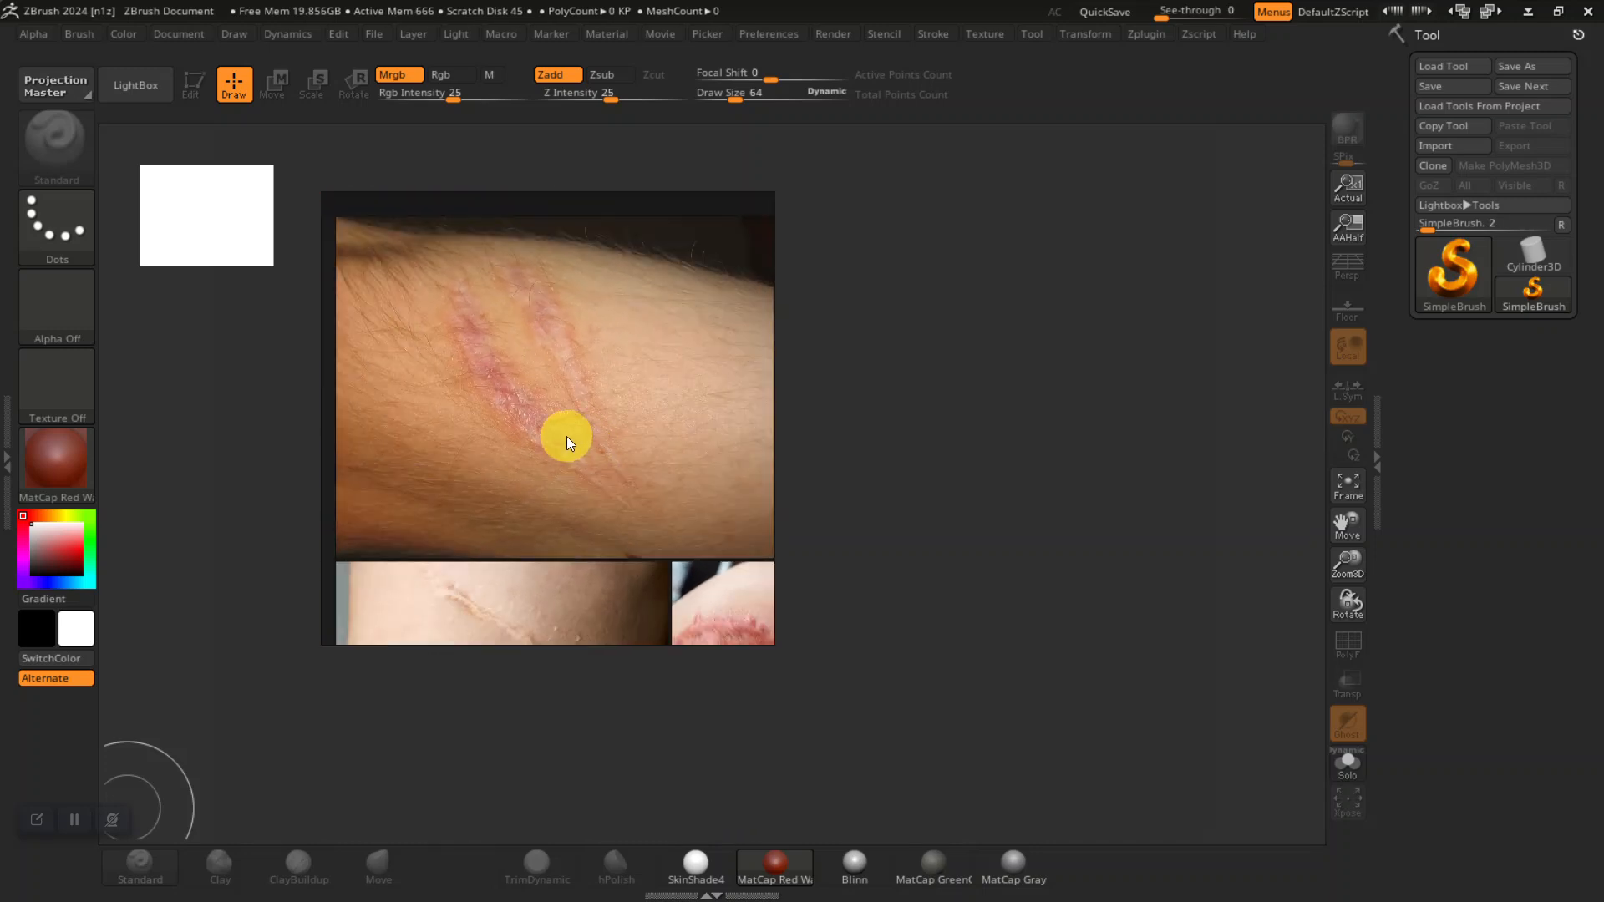
scroll(567, 436, "up", 1)
middle_click_drag(572, 394, 591, 435)
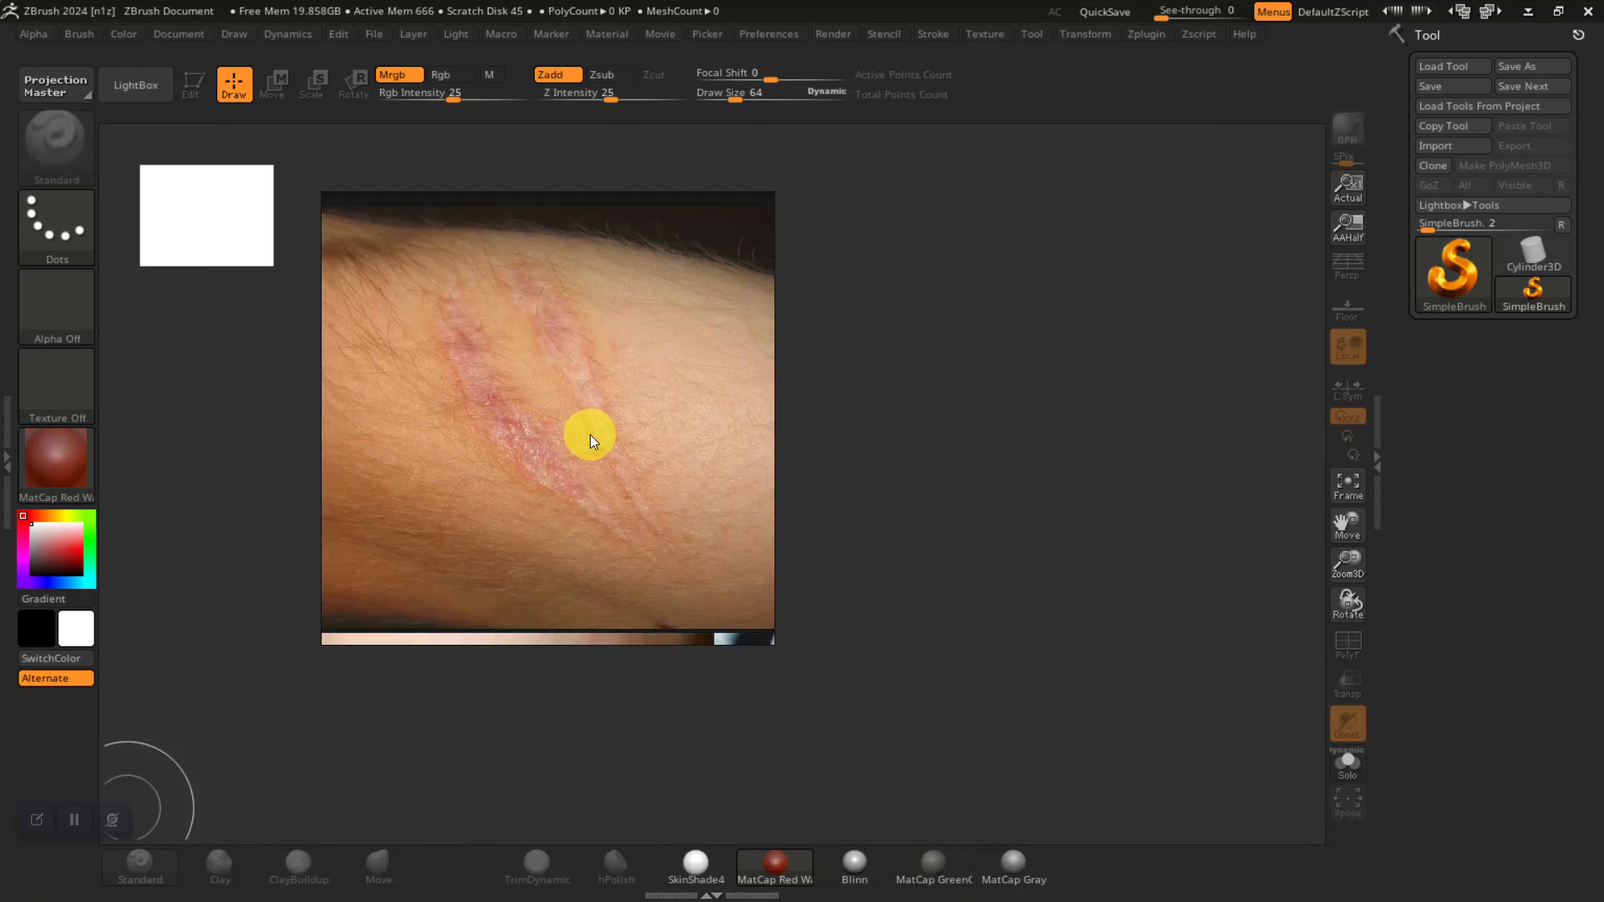
scroll(590, 434, "down", 1)
middle_click_drag(581, 433, 499, 389)
middle_click_drag(603, 396, 457, 414)
middle_click_drag(599, 424, 500, 409)
middle_click_drag(568, 458, 618, 357)
middle_click_drag(351, 478, 597, 418)
middle_click_drag(482, 411, 638, 454)
mouse_move(538, 423)
middle_mouse_down()
mouse_move(592, 505)
mouse_move(547, 490)
middle_mouse_up()
- Examine the healed scar references close up, including the long pink scar on wrinkled skin
scroll(568, 409, "up", 3)
middle_click_drag(746, 467, 343, 331)
mouse_move(686, 480)
middle_mouse_down()
mouse_move(565, 402)
mouse_move(775, 412)
middle_mouse_up()
middle_click_drag(386, 439, 785, 448)
middle_click_drag(568, 382, 558, 526)
middle_click_drag(546, 423, 539, 533)
scroll(535, 434, "up", 3)
scroll(535, 435, "down", 4)
scroll(541, 439, "up", 7)
middle_click_drag(544, 520, 442, 398)
middle_click_drag(725, 399, 387, 482)
middle_click_drag(556, 455, 481, 488)
scroll(529, 432, "down", 6)
middle_click_drag(699, 319, 594, 405)
scroll(594, 404, "up", 4)
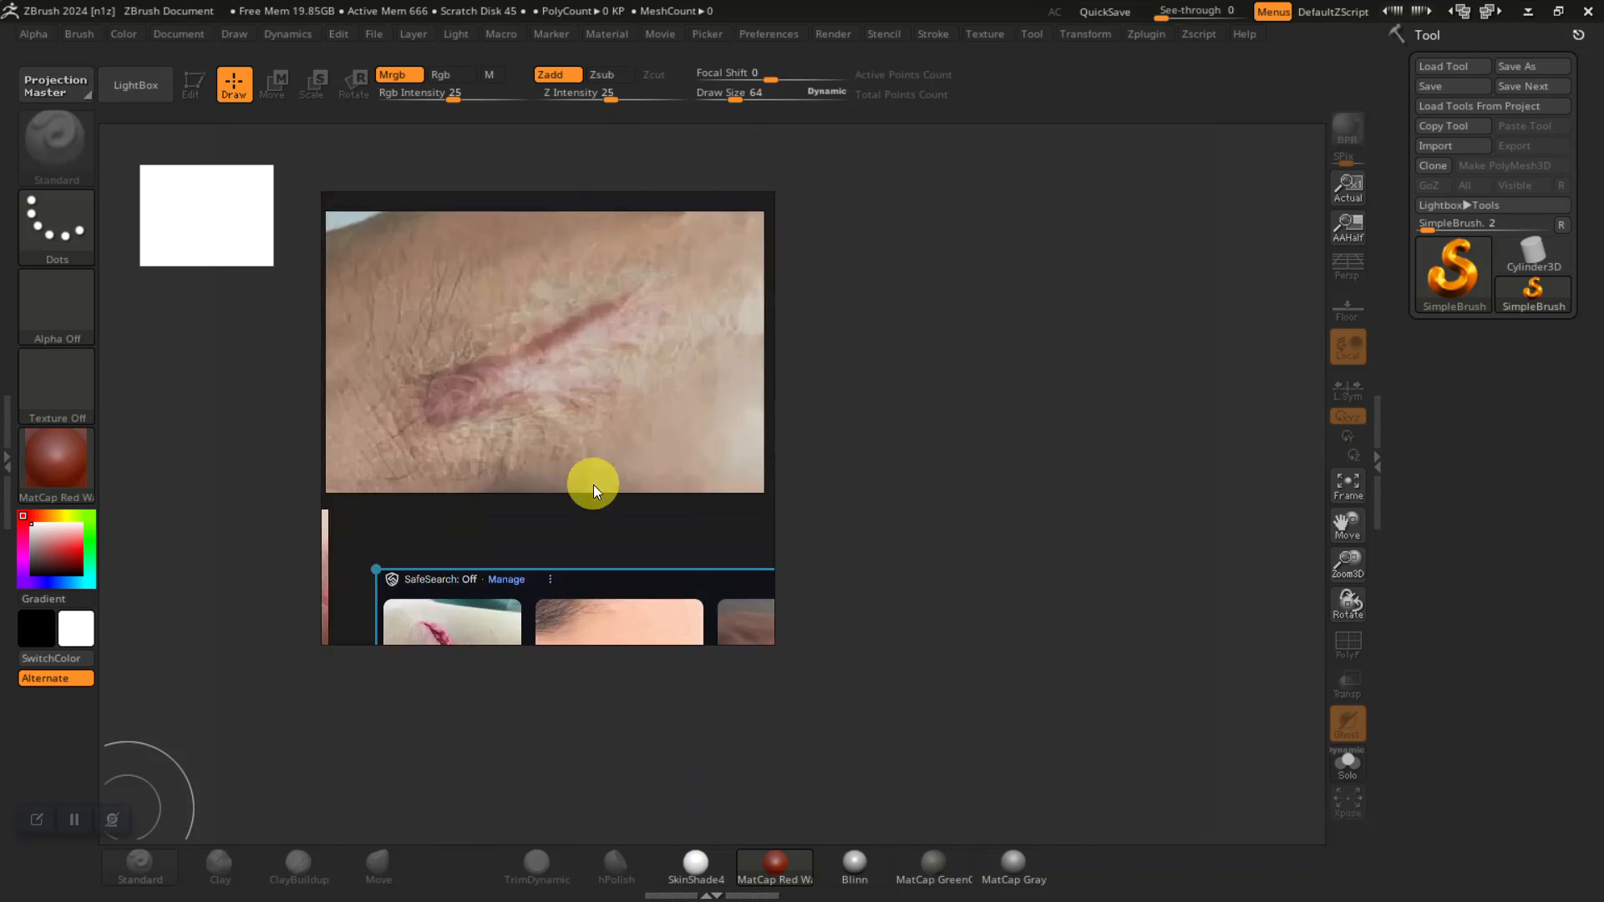
middle_click_drag(593, 483, 636, 271)
- Examine the fresh cut and open wound references, including the long diagonal cut on the arm
scroll(571, 544, "up", 6)
middle_click_drag(571, 545, 869, 171)
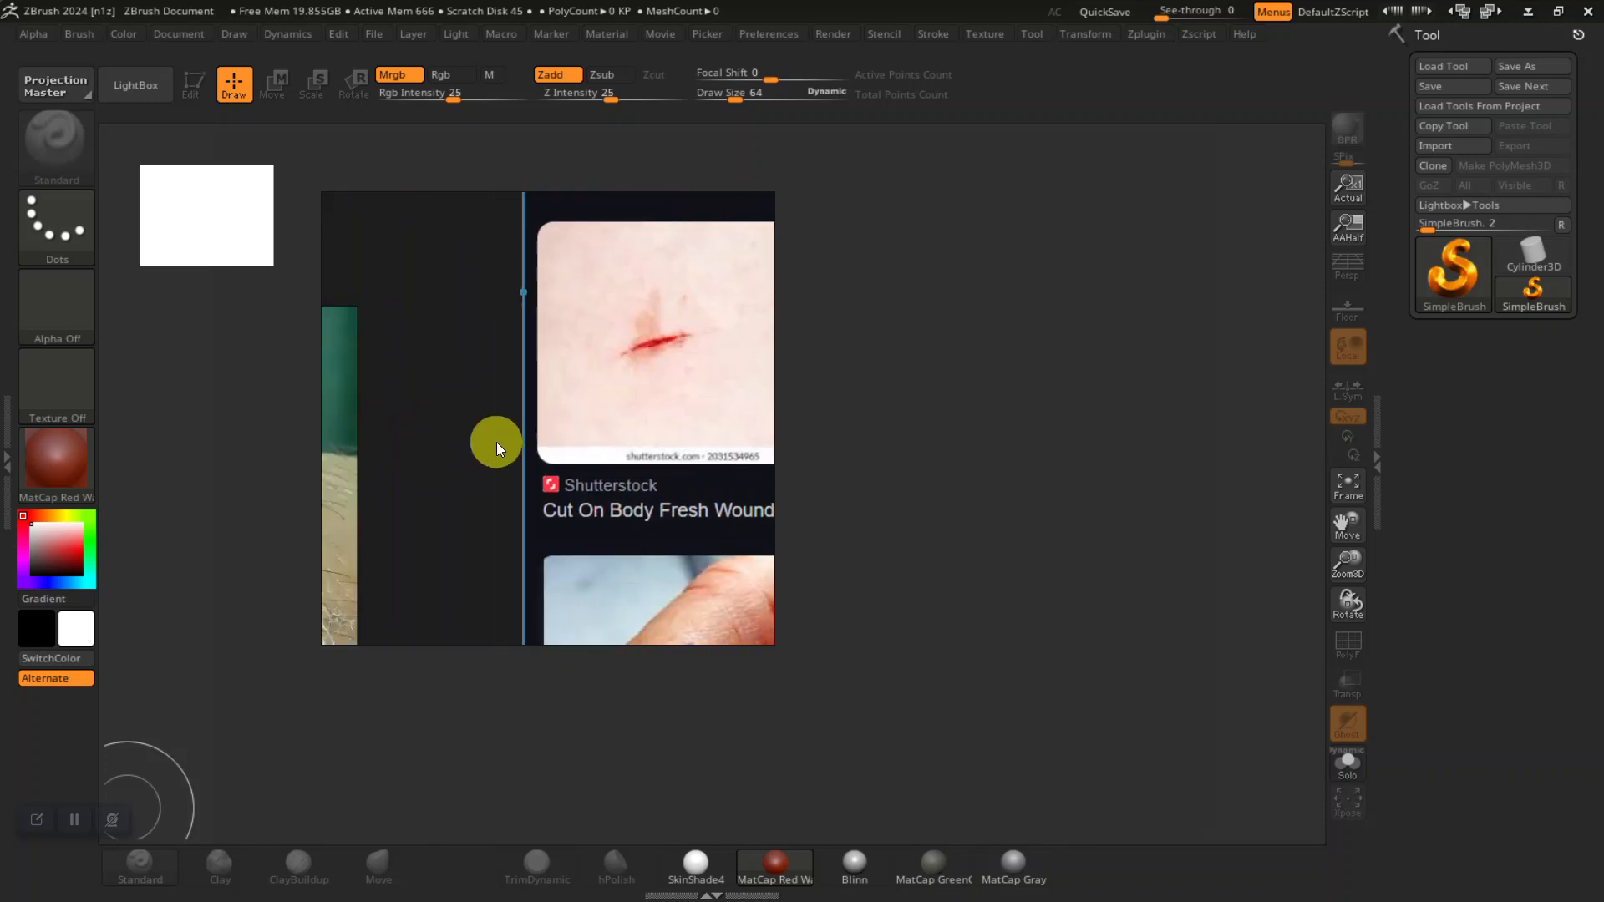
scroll(470, 446, "down", 6)
middle_click_drag(410, 463, 606, 376)
middle_click_drag(385, 505, 533, 460)
middle_click_drag(517, 595, 393, 499)
scroll(494, 428, "up", 6)
middle_click_drag(697, 489, 347, 498)
middle_click_drag(627, 484, 418, 499)
scroll(529, 493, "up", 3)
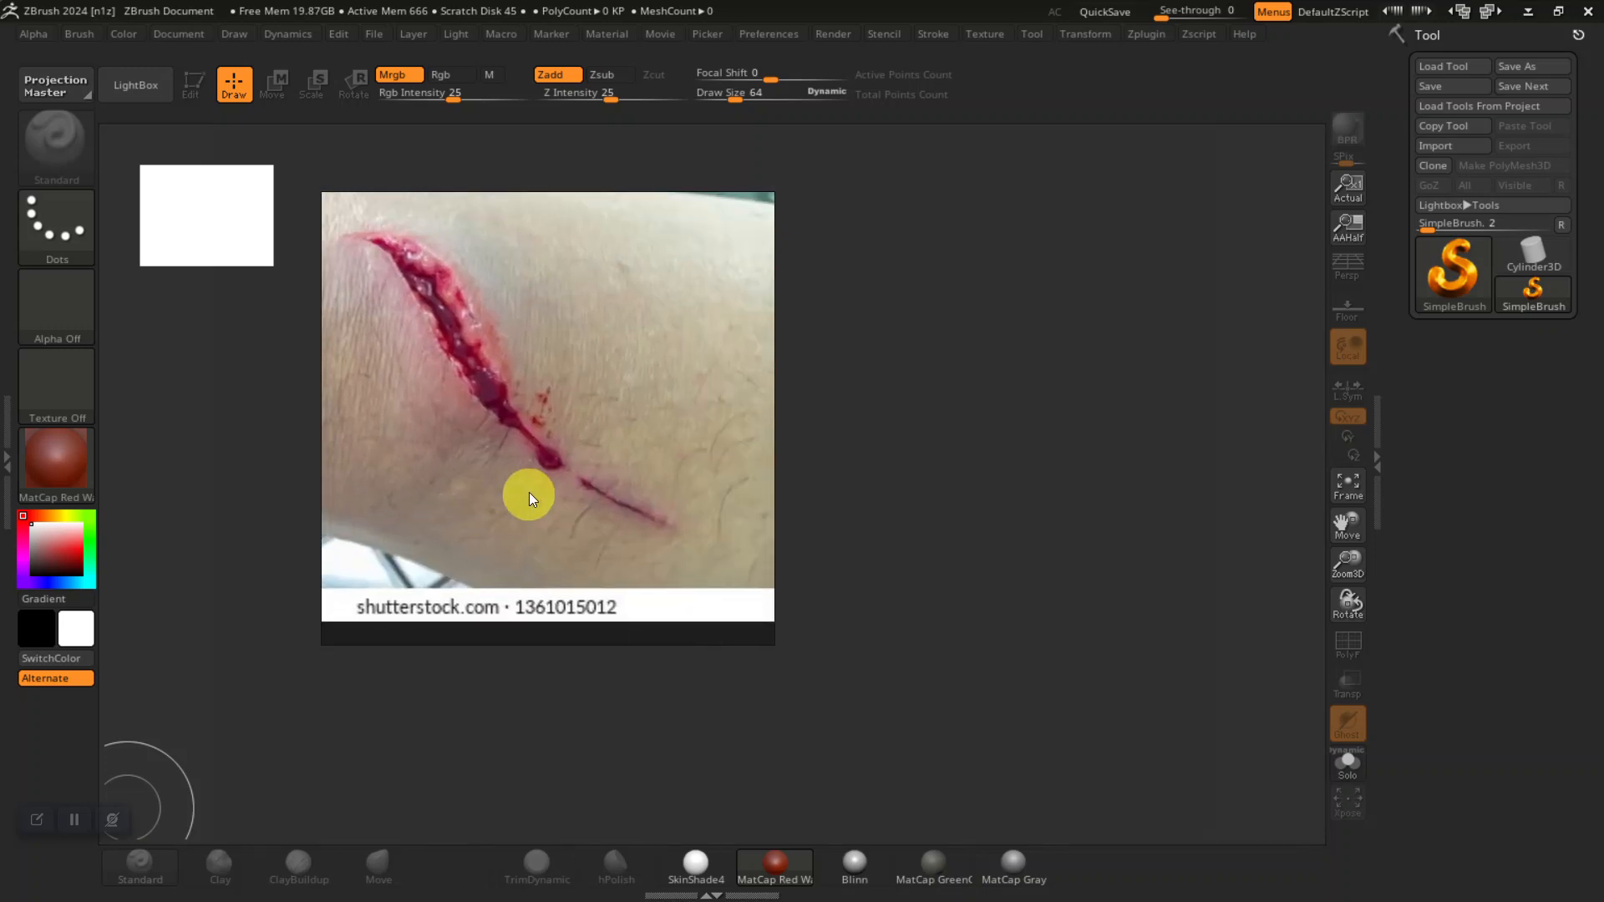
middle_click_drag(530, 484, 608, 579)
middle_click_drag(541, 444, 586, 516)
scroll(579, 471, "down", 10)
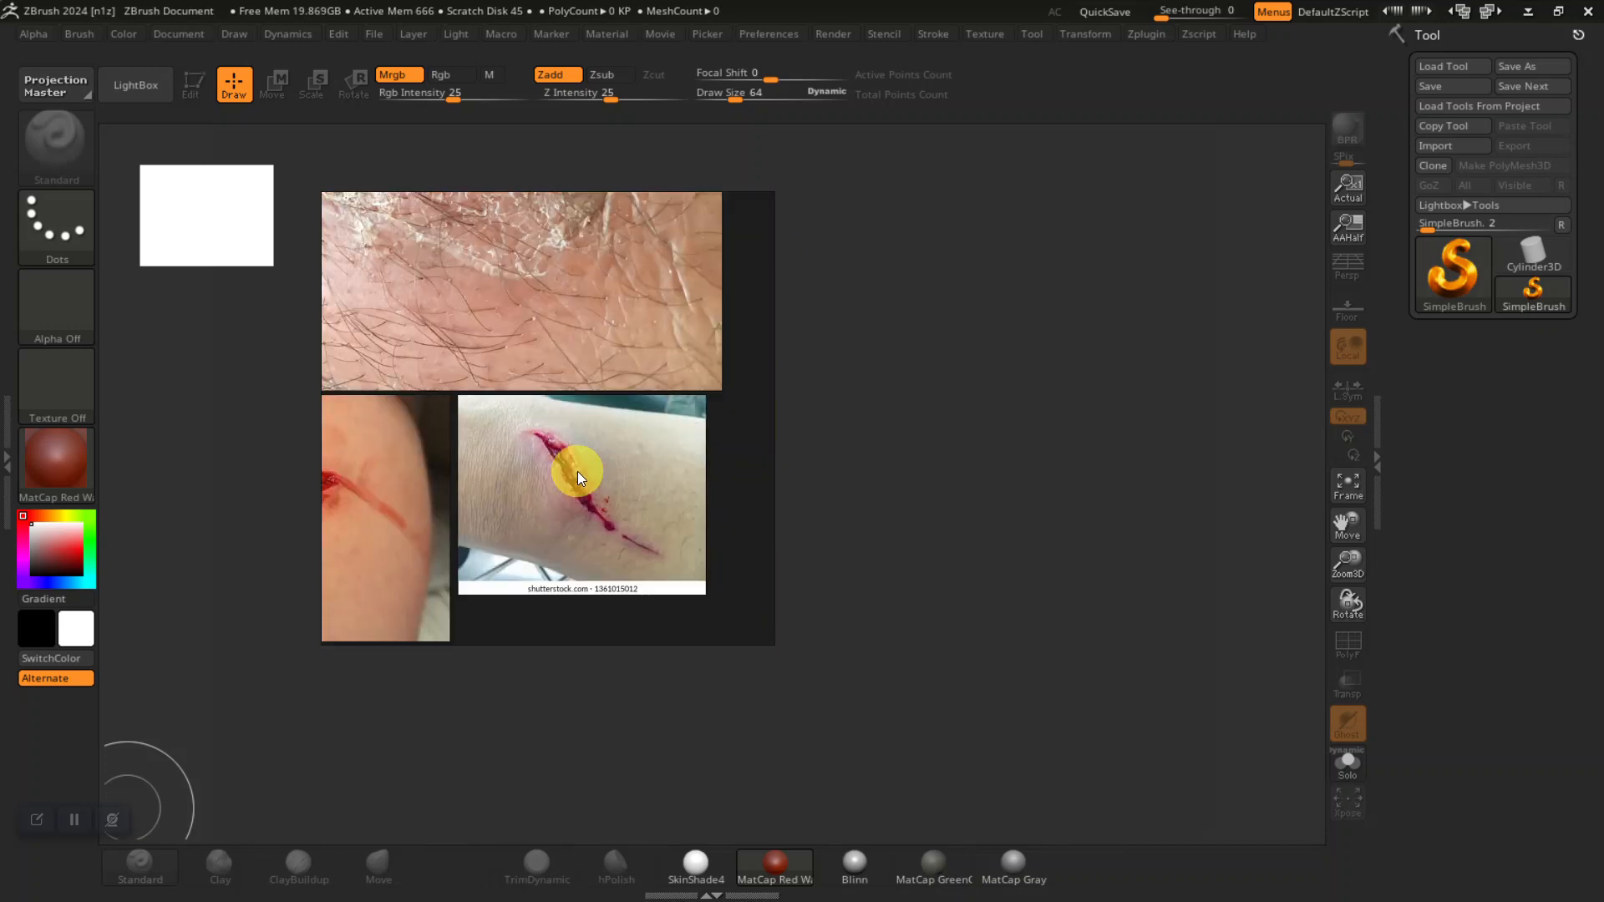
middle_click_drag(631, 461, 413, 503)
middle_click_drag(599, 498, 227, 458)
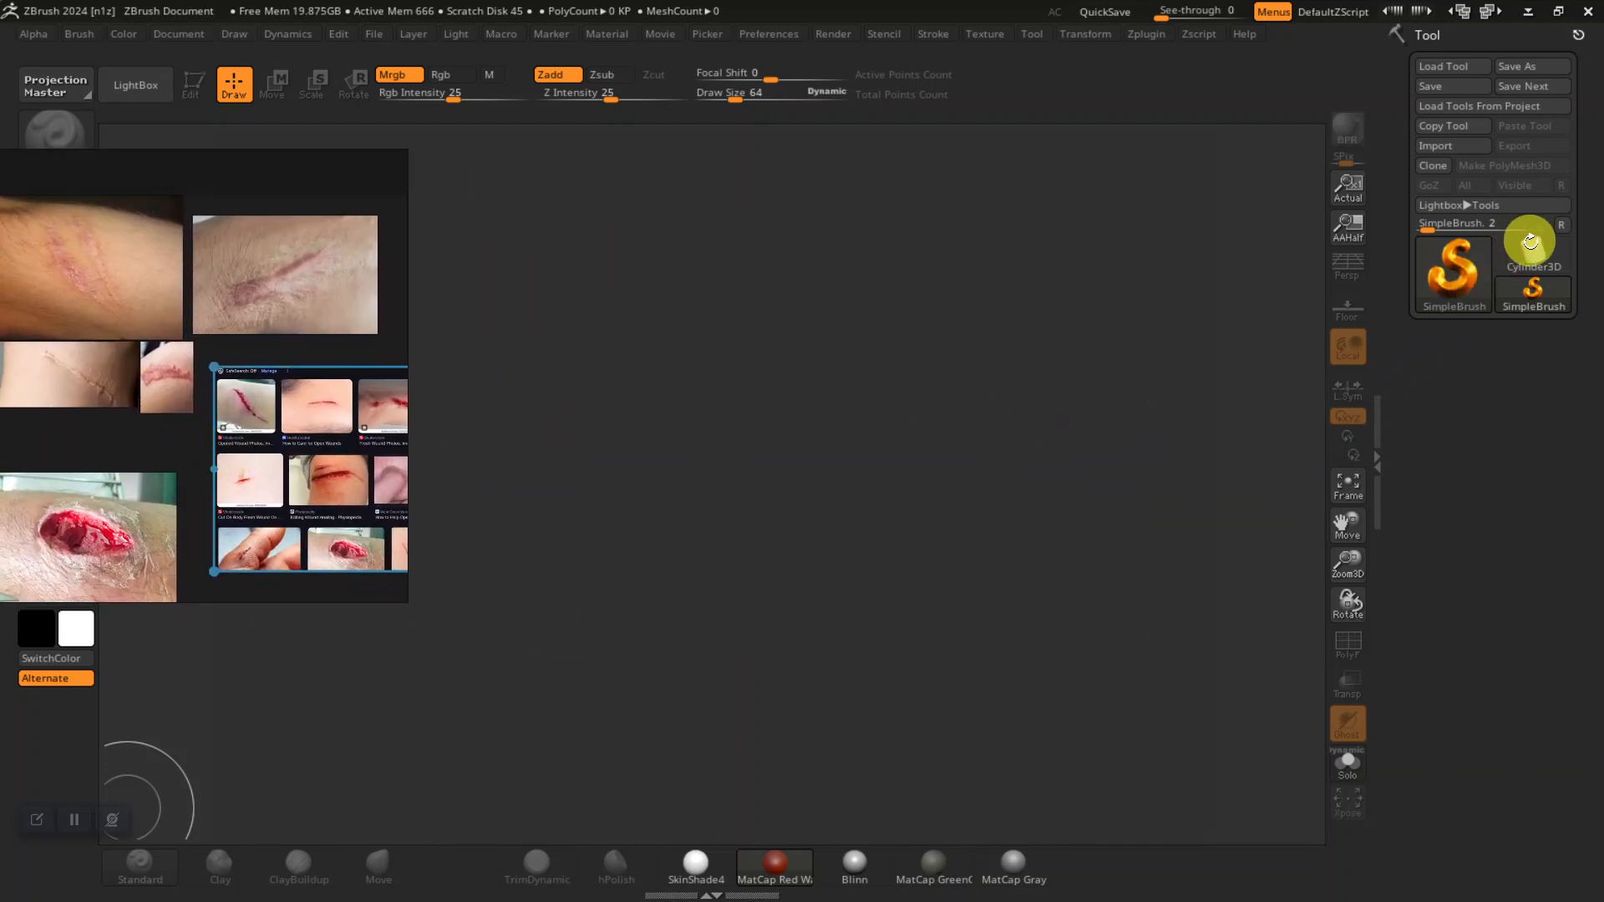
- Move the reference board aside and load the PolySphere.ZPR project from LightBox
right_click_drag(308, 360, 1146, 328)
left_click(133, 81)
right_click_drag(891, 459, 1386, 363)
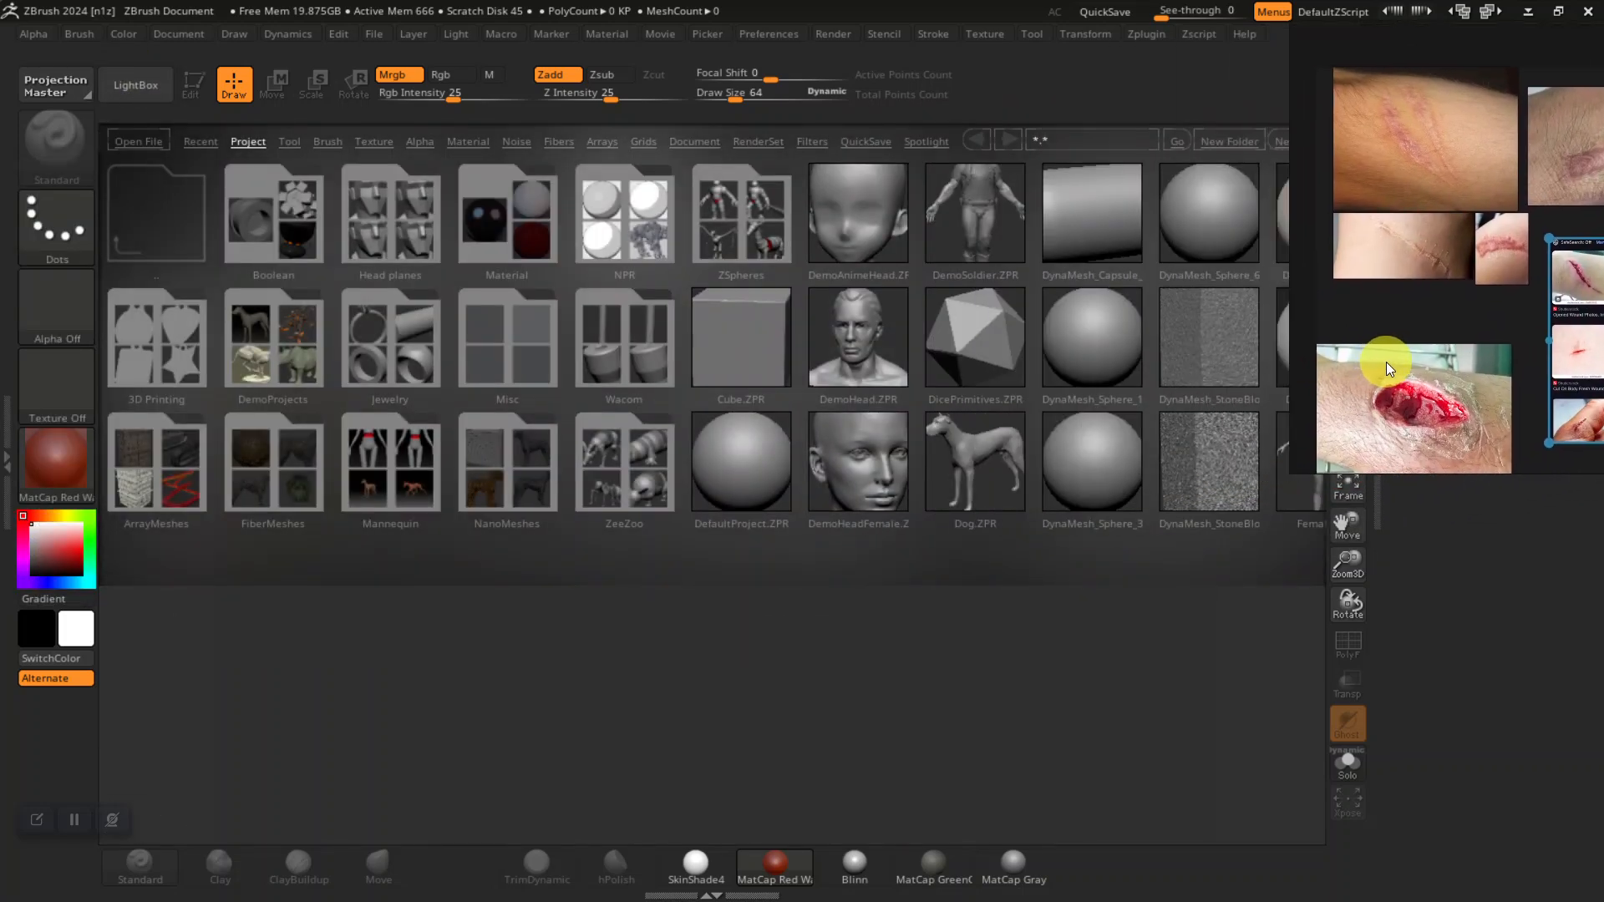
left_click_drag(835, 338, 464, 354)
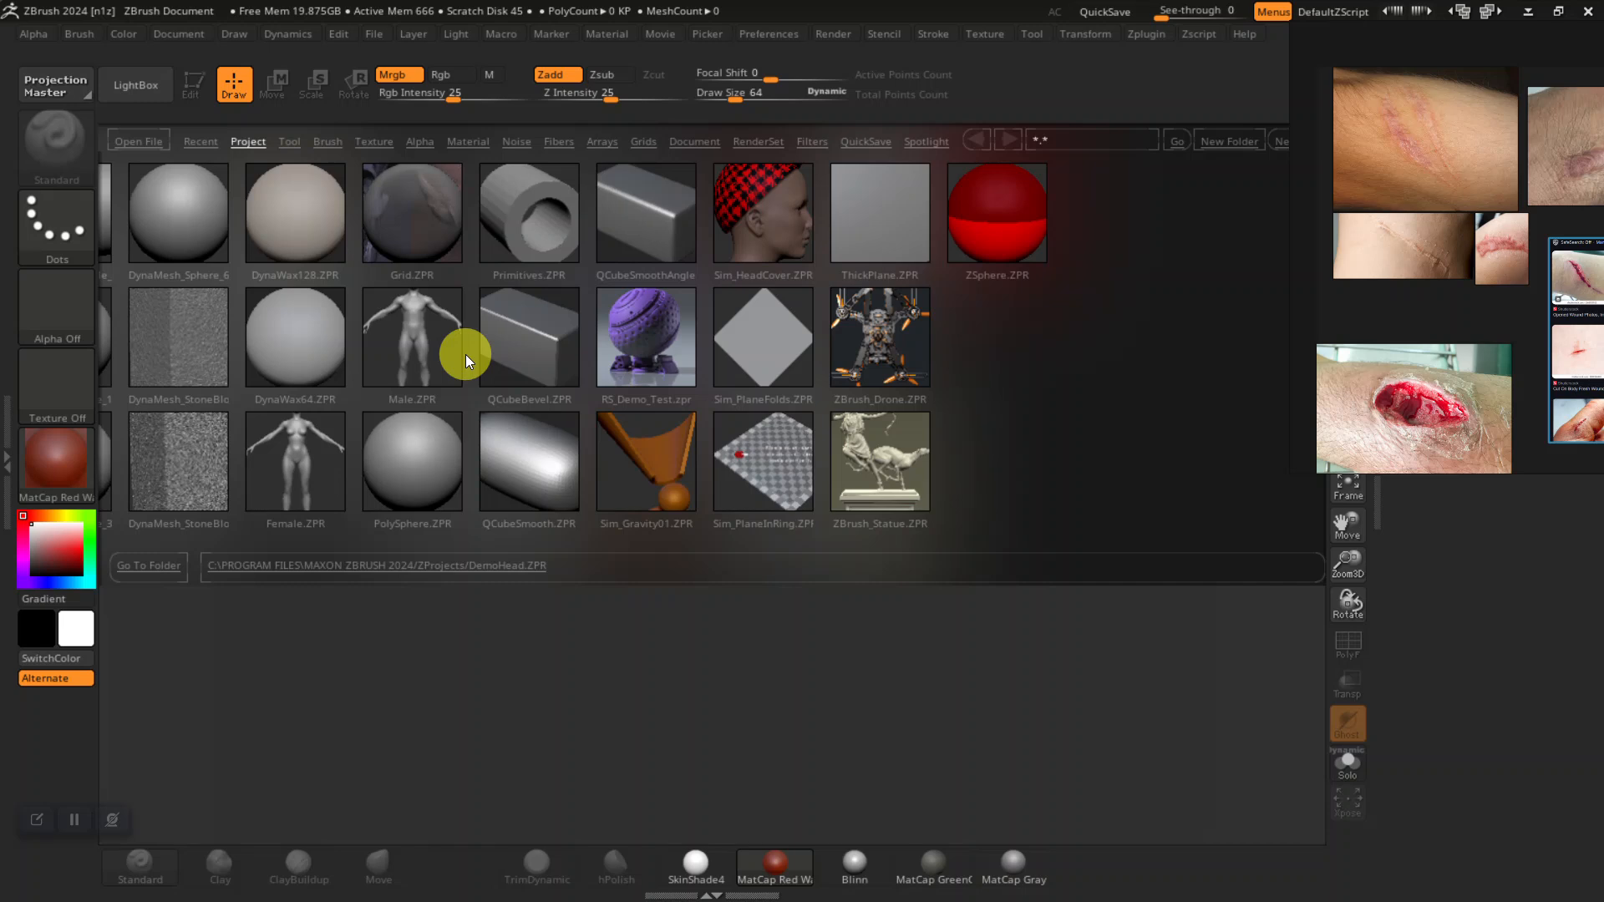
left_click_drag(245, 289, 644, 412)
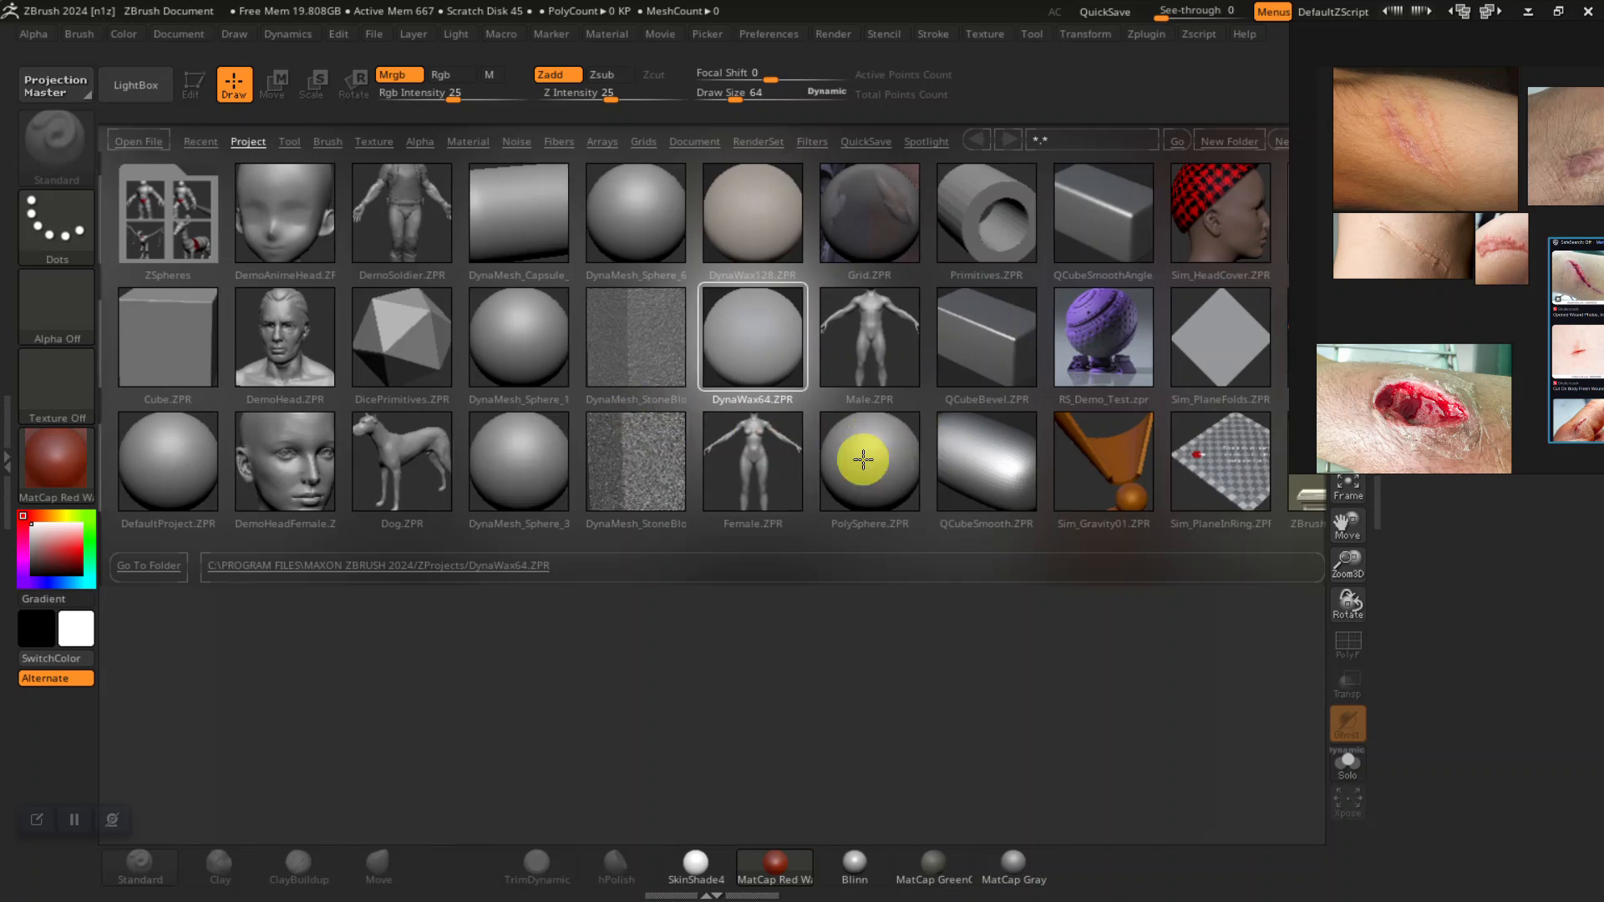
left_click(866, 465)
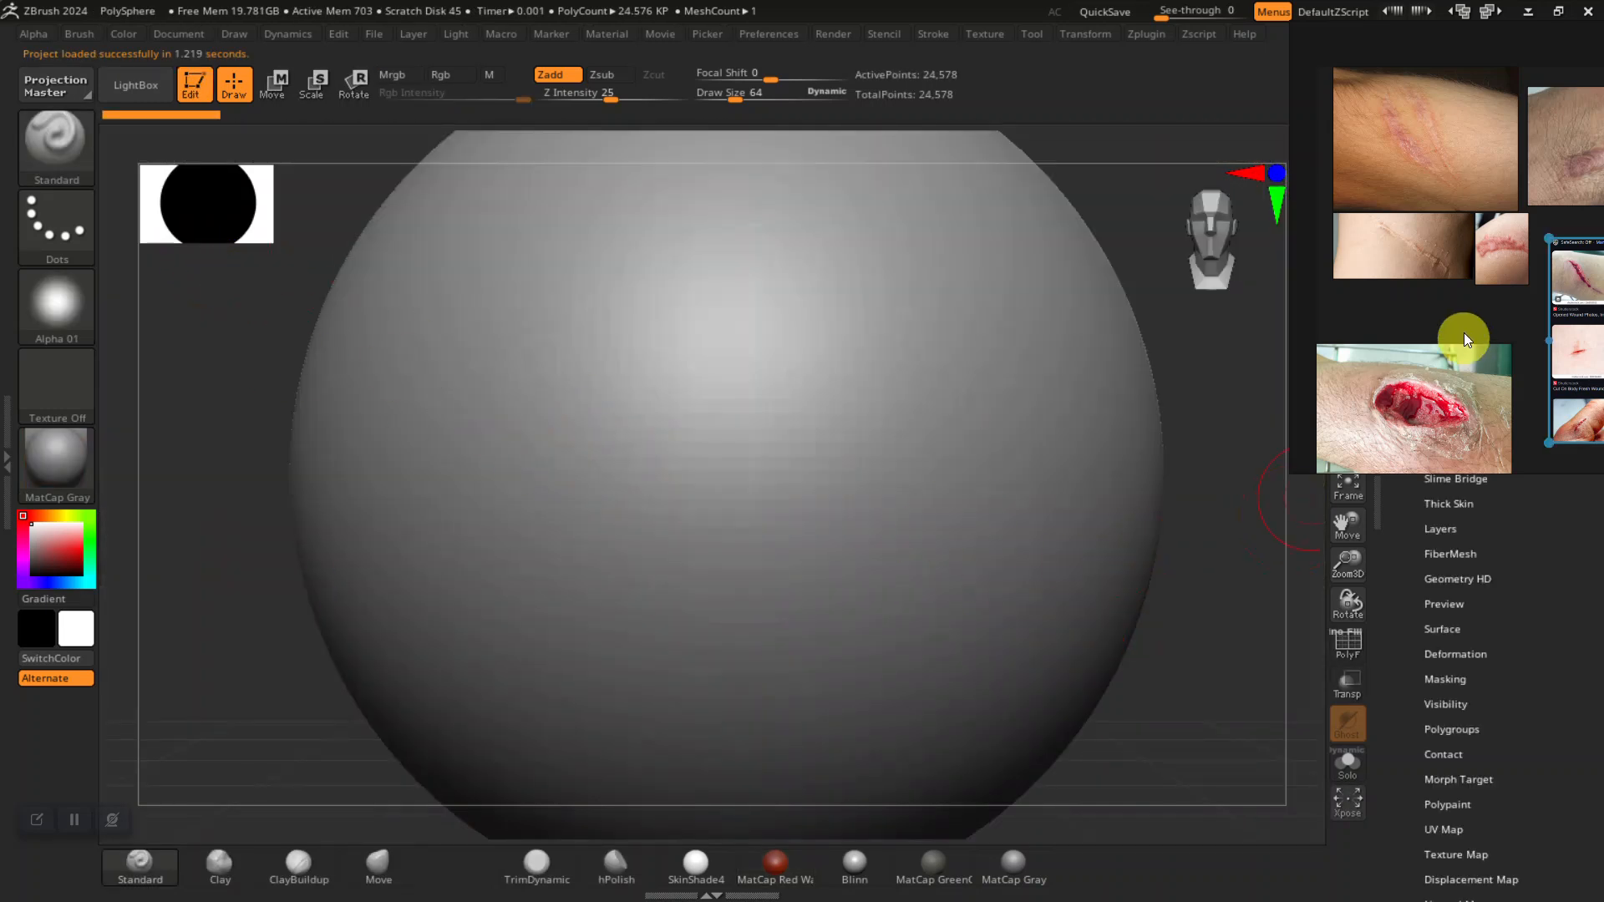
- Move the reference board clear of the tool settings and append a Plane3D as a new subtool
left_click_drag(1464, 338, 123, 367)
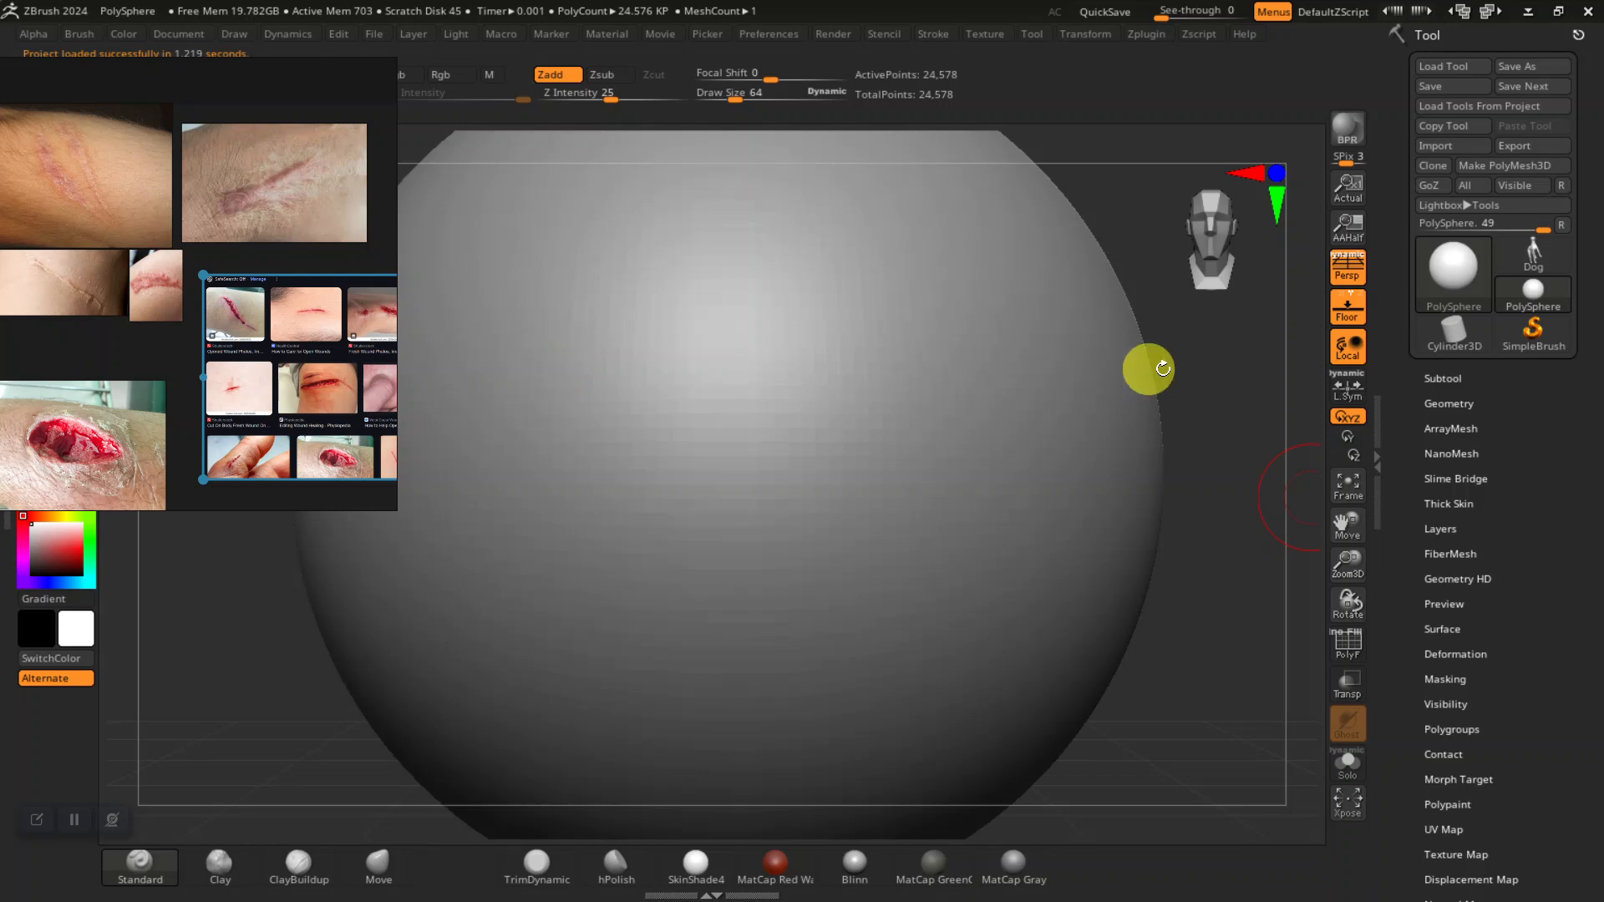
left_click(1451, 403)
left_click_drag(1255, 522, 1089, 518, "alt")
left_click_drag(1240, 552, 1142, 509)
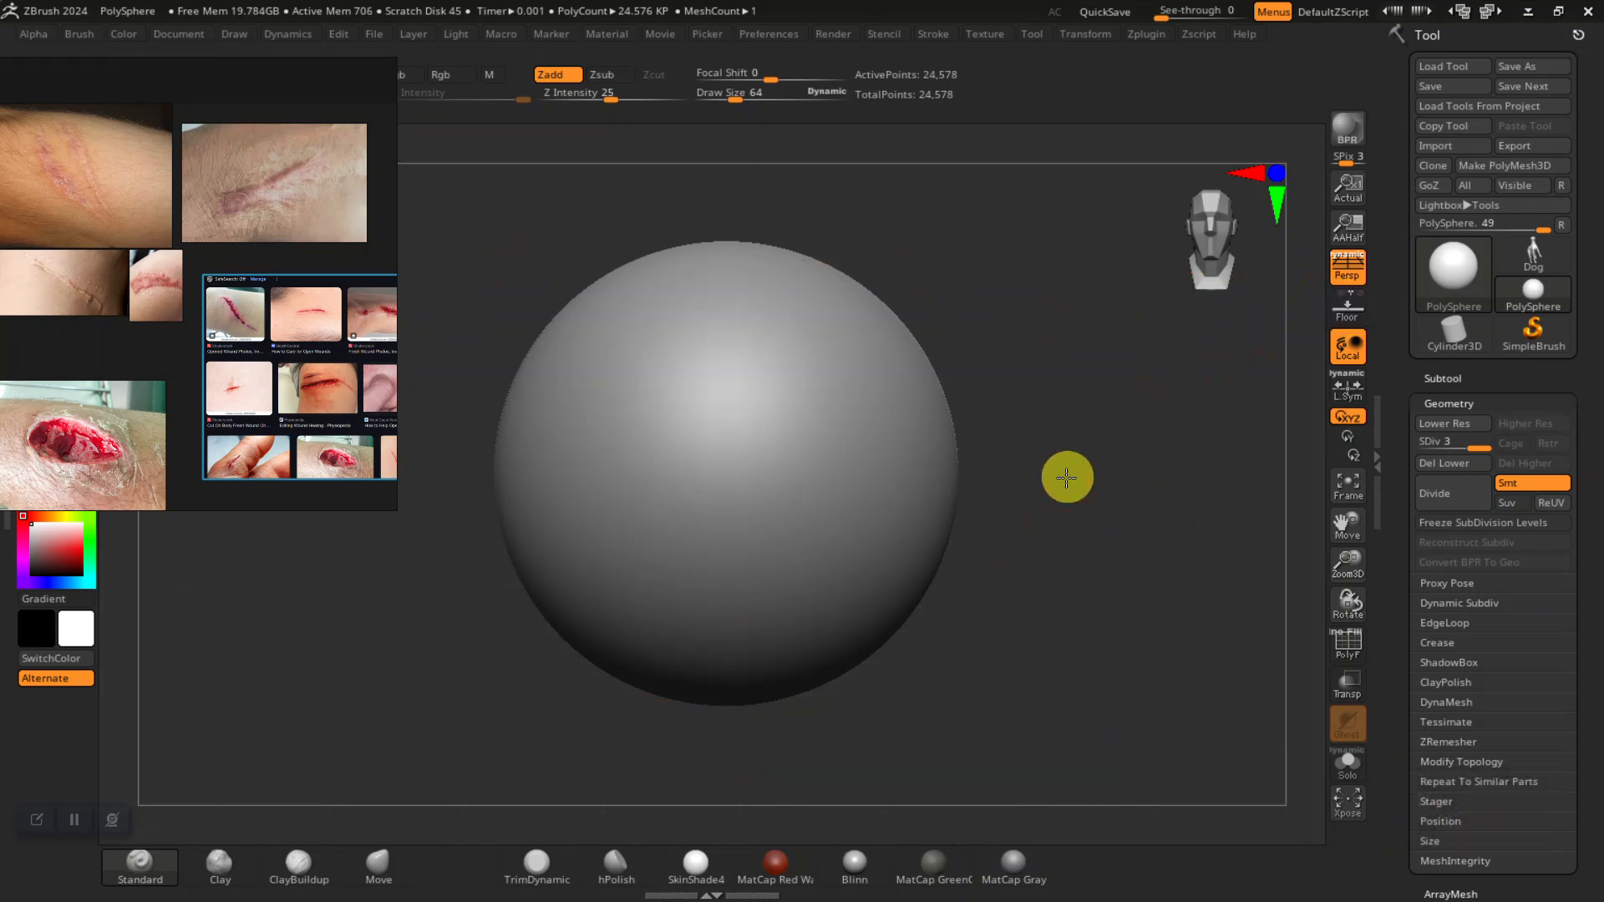
left_click_drag(1068, 477, 1041, 477, "shift")
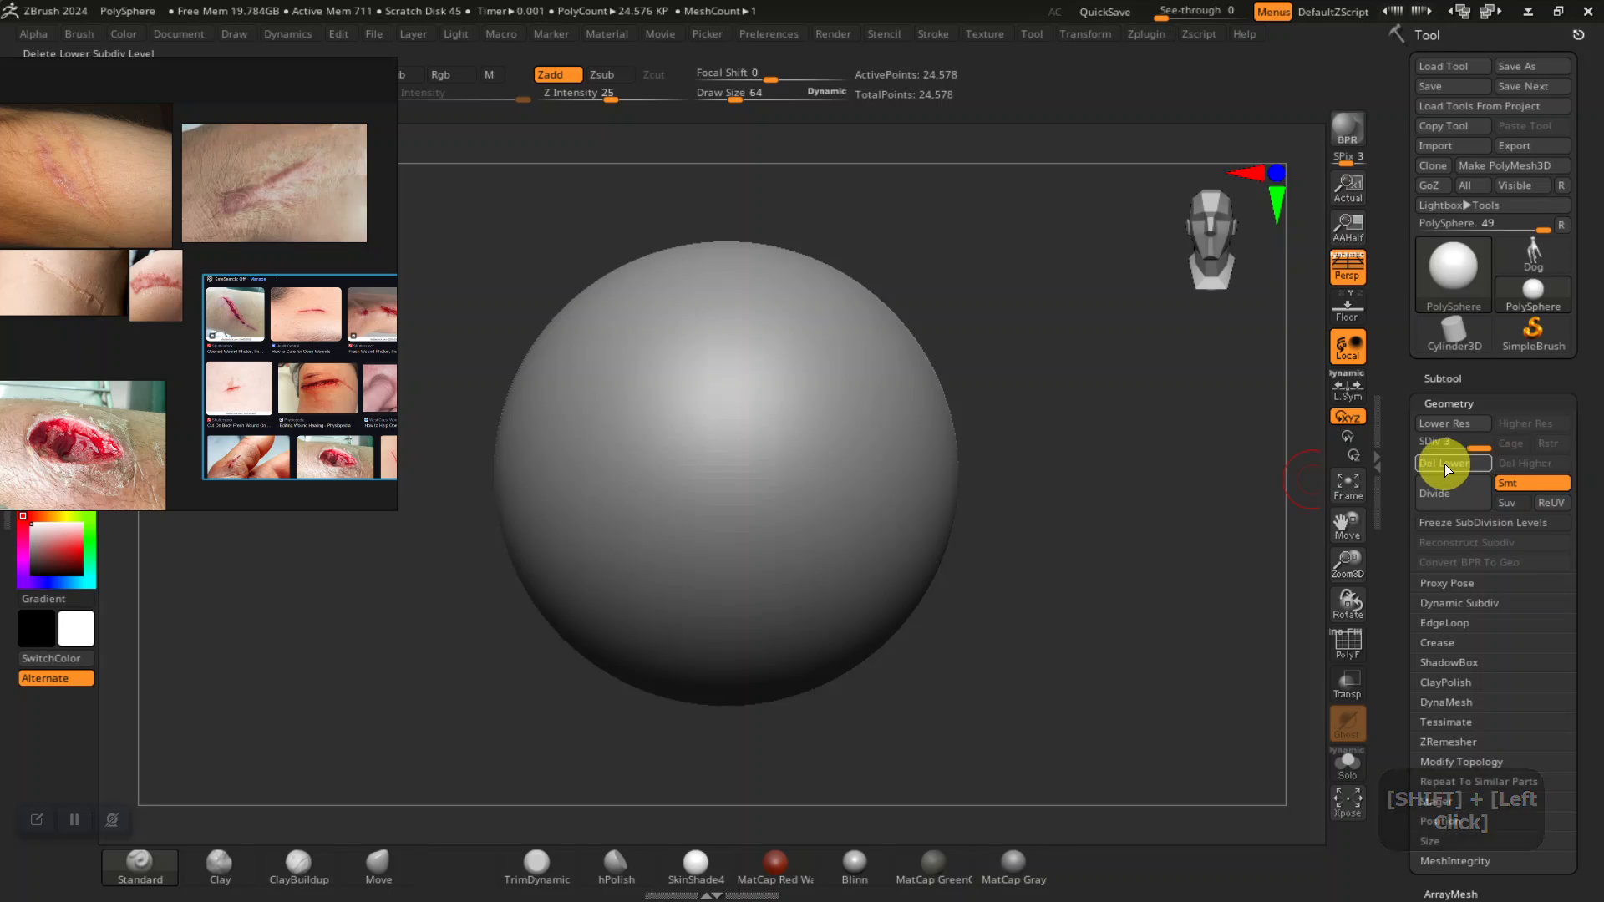
left_click(1443, 379)
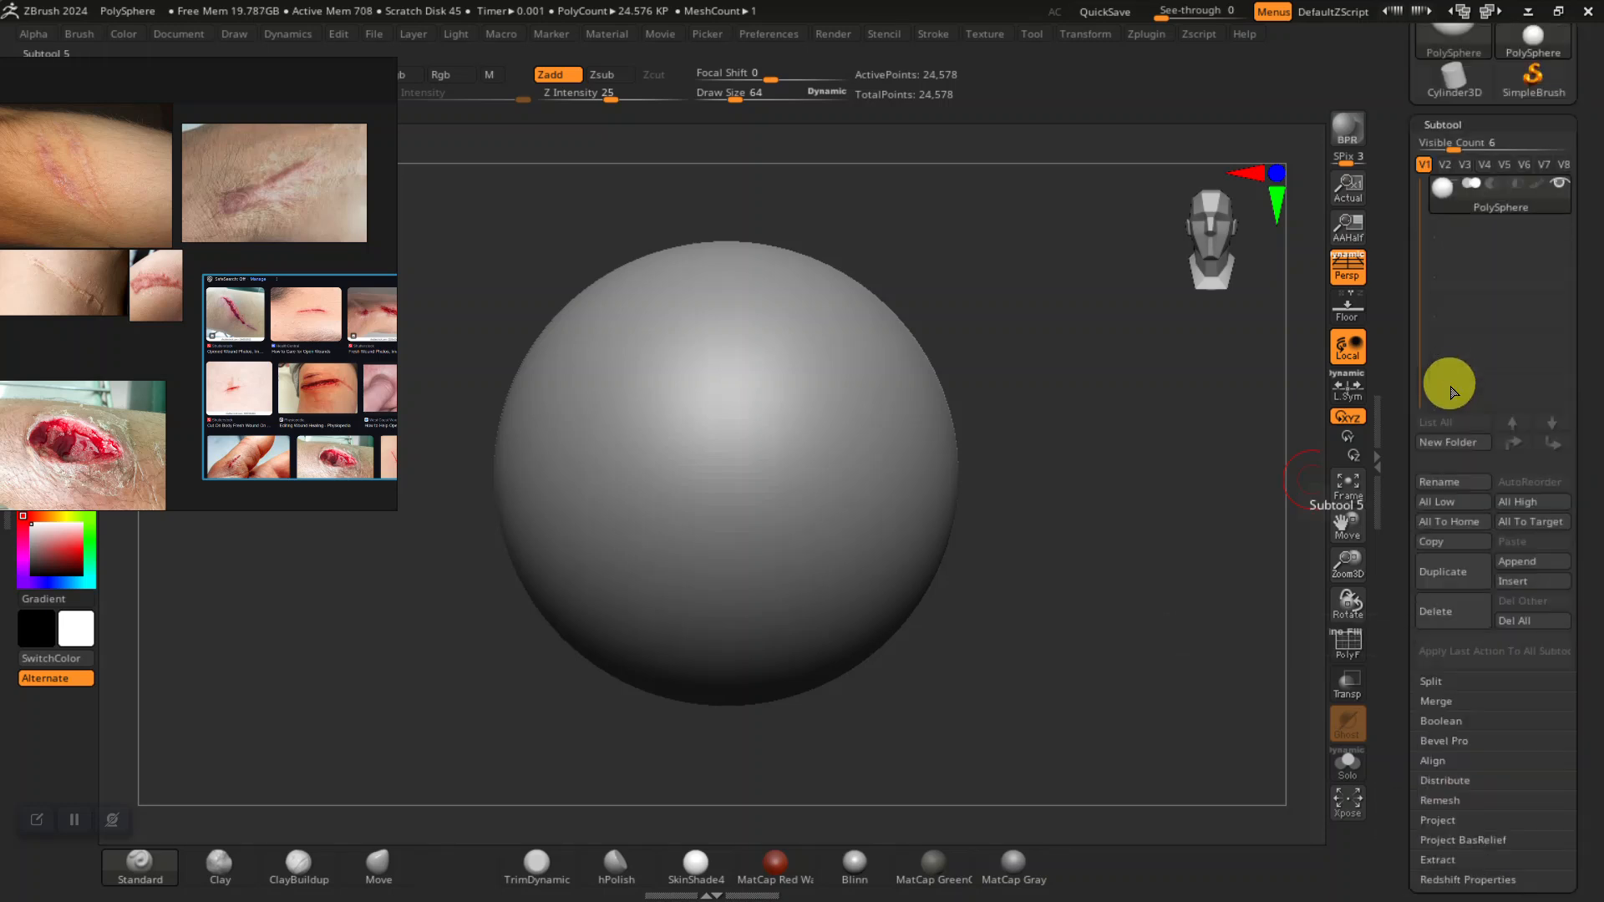
left_click(1510, 560)
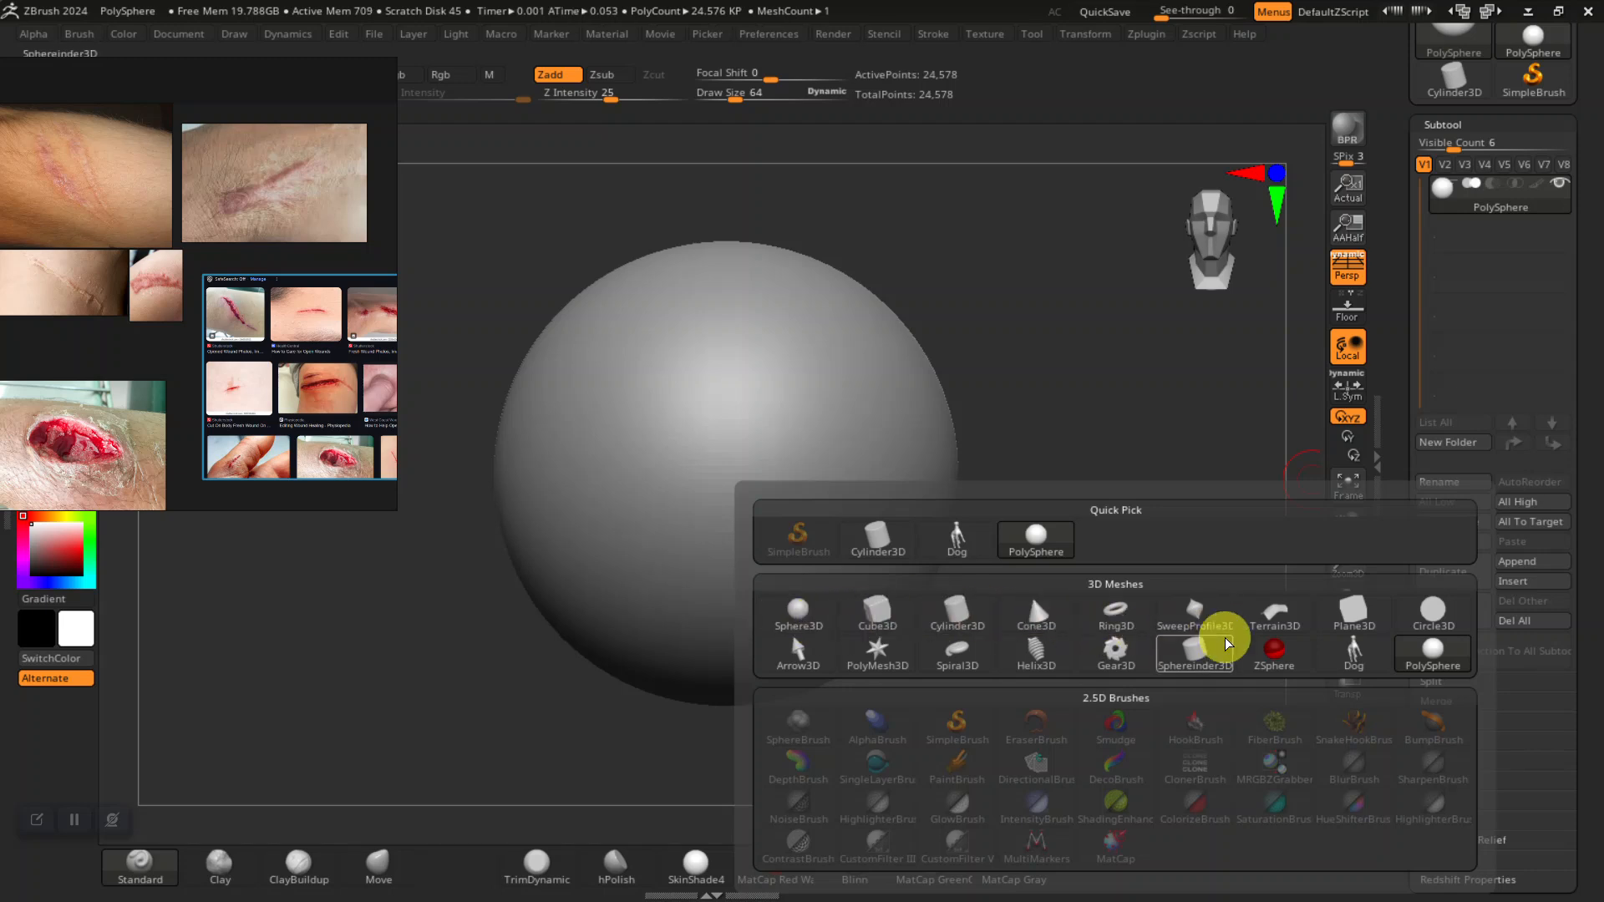
left_click(1353, 615)
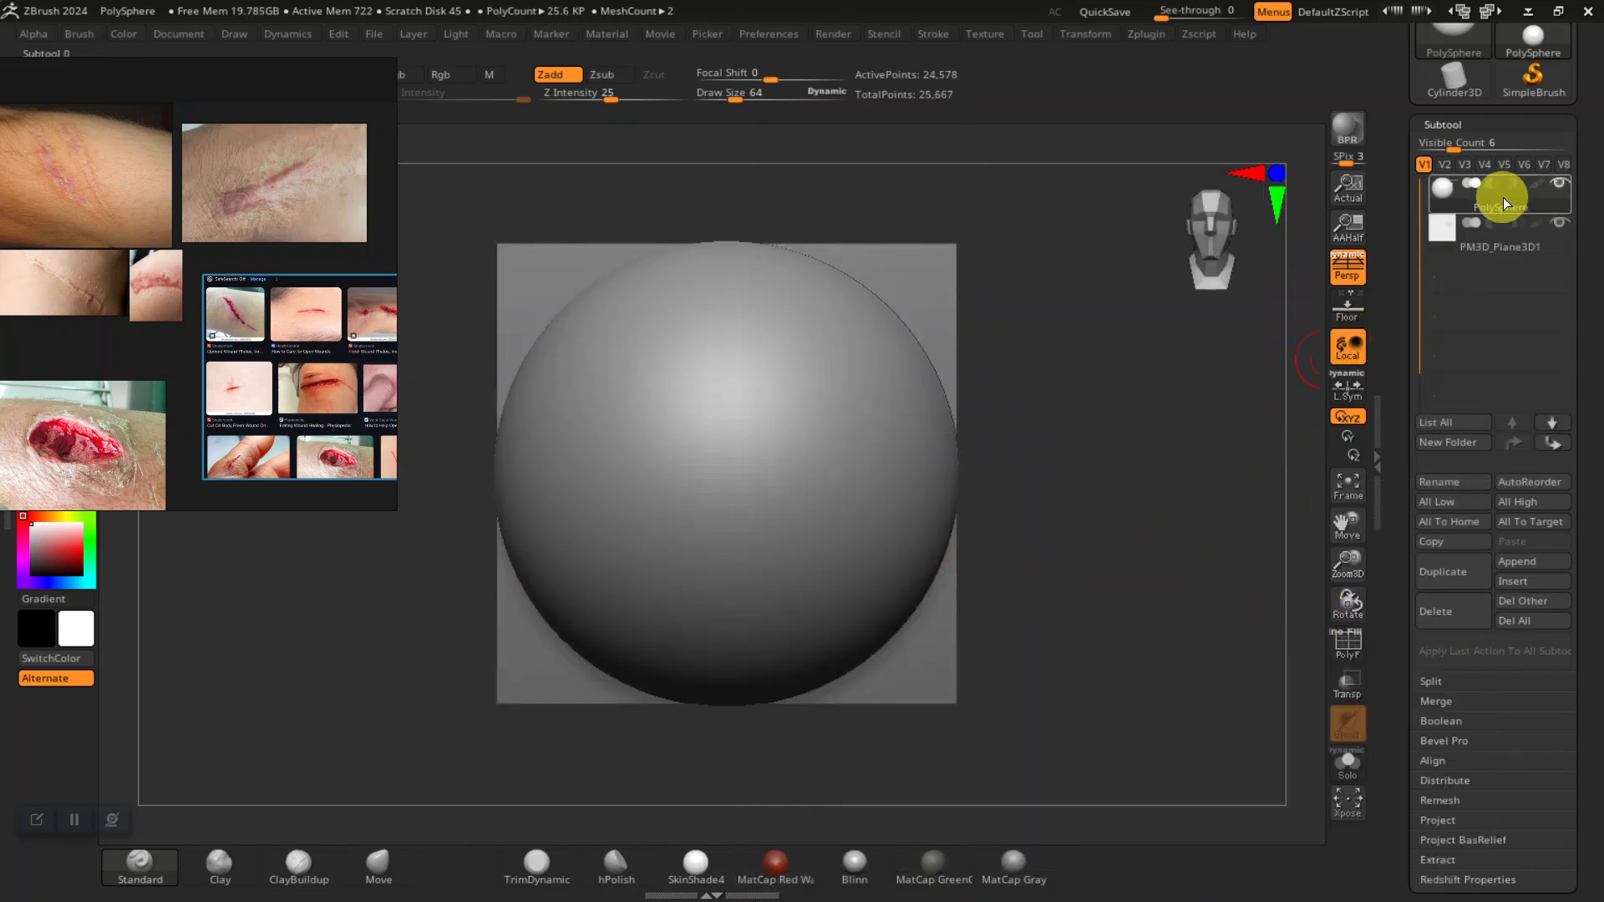
- Delete the PolySphere subtool and show the polyframe on the remaining plane
left_click(1446, 612)
left_click(1245, 652)
left_click_drag(1124, 584, 1247, 562, "alt")
key("shift+f")
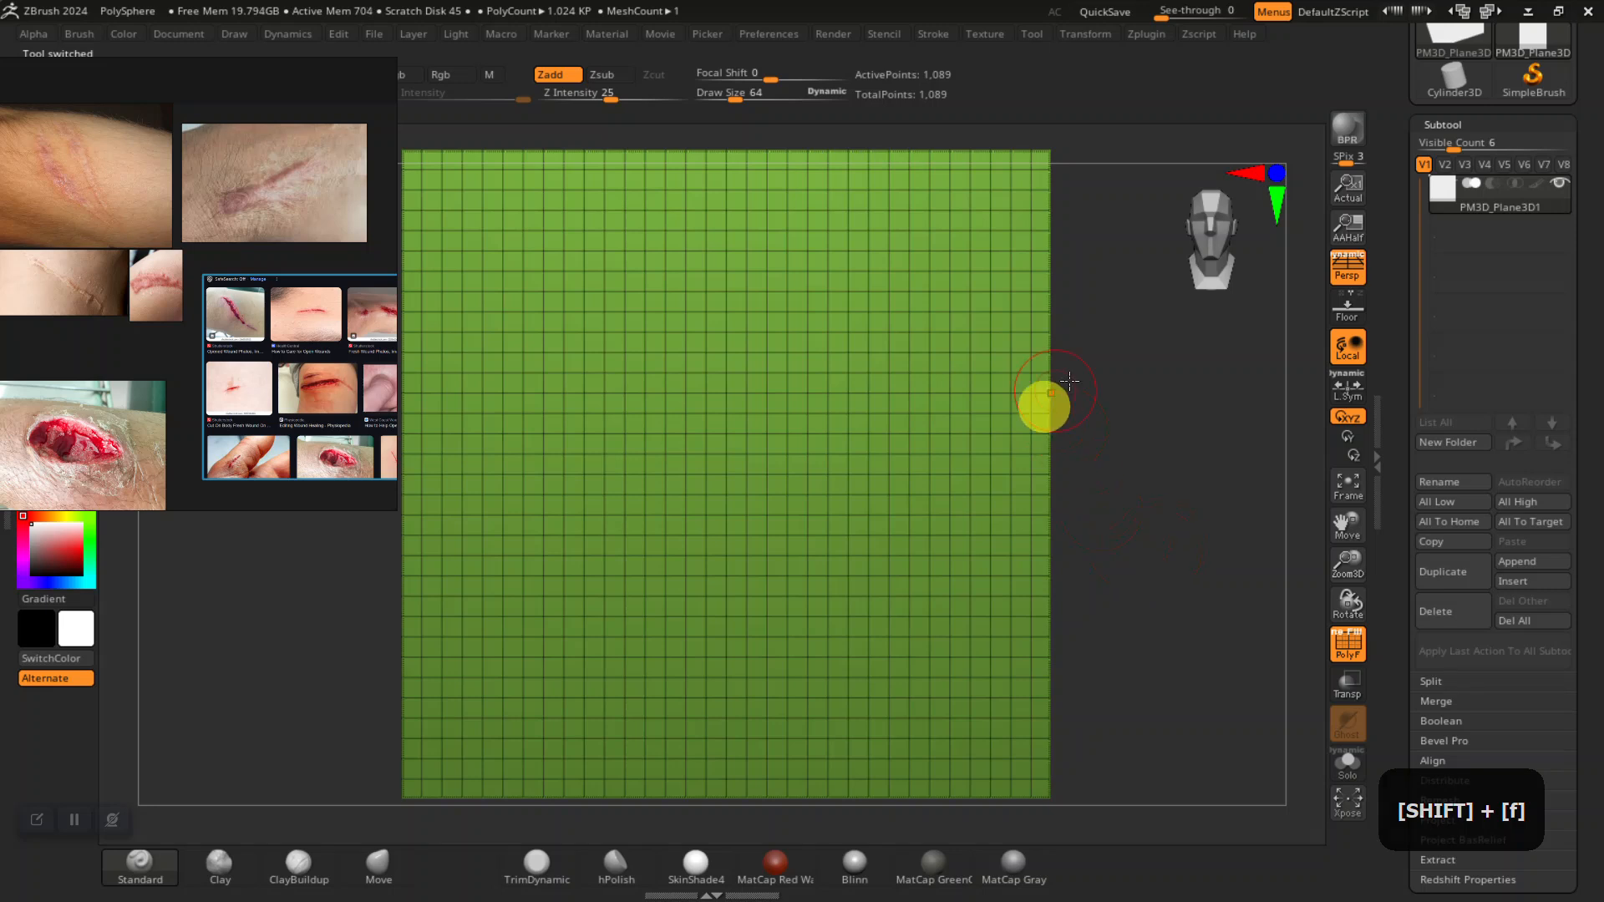
- Subdivide the plane up to SDiv 8 and hide its polyframe
left_click(1445, 132)
left_click(1447, 150)
left_click(1452, 241)
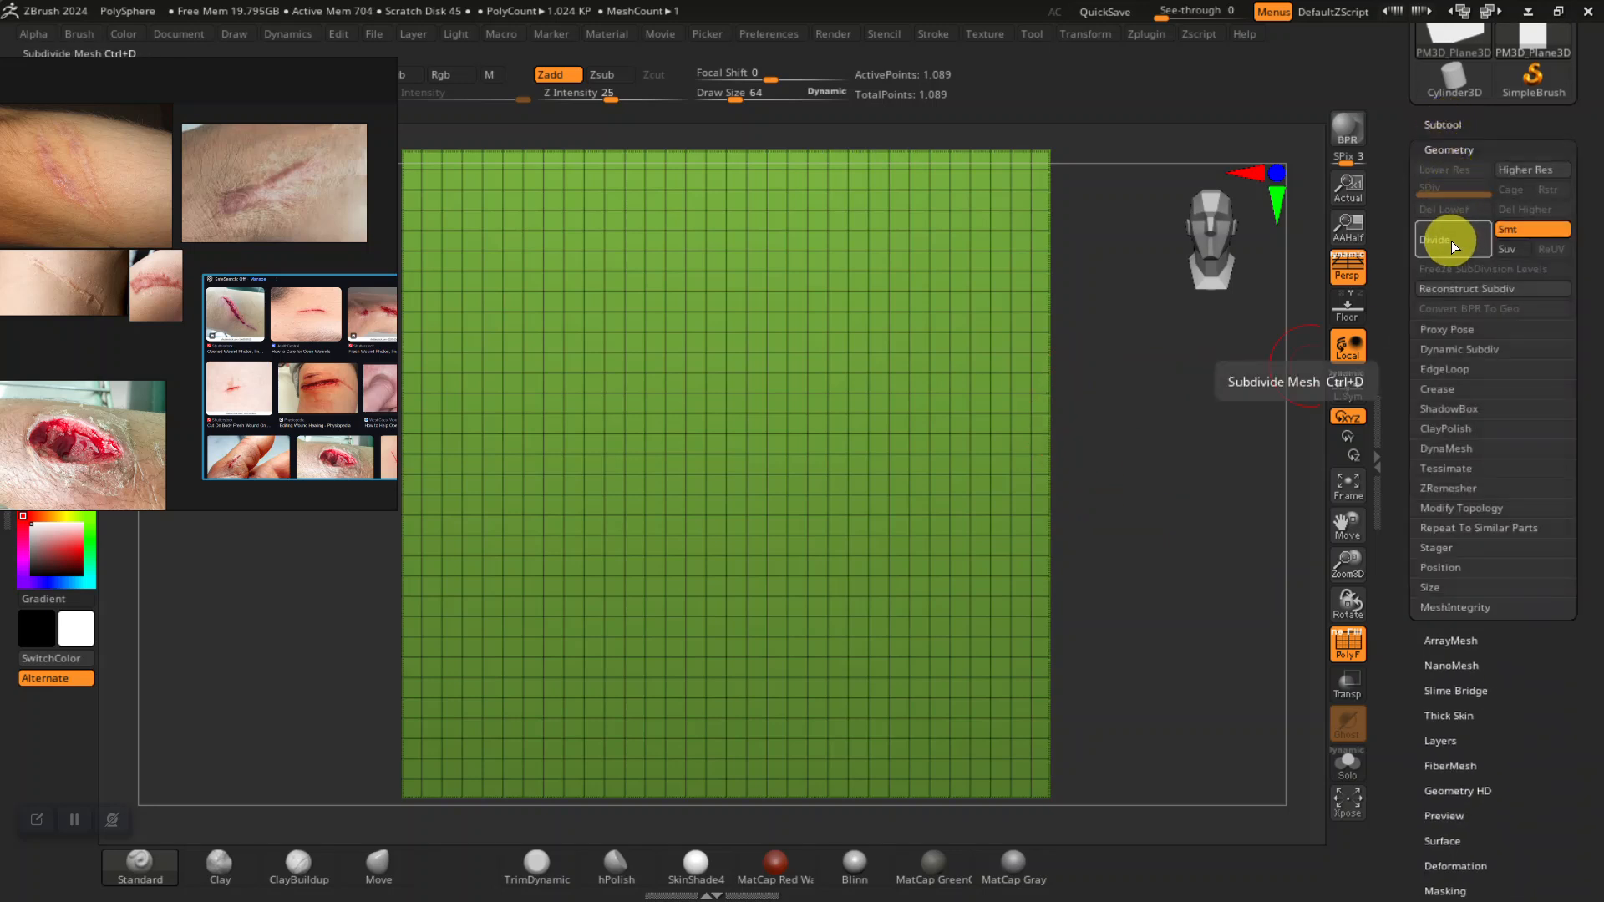
left_click(1447, 242)
left_click(1441, 242)
left_click(1442, 243)
left_click(1442, 243)
left_click(1442, 243)
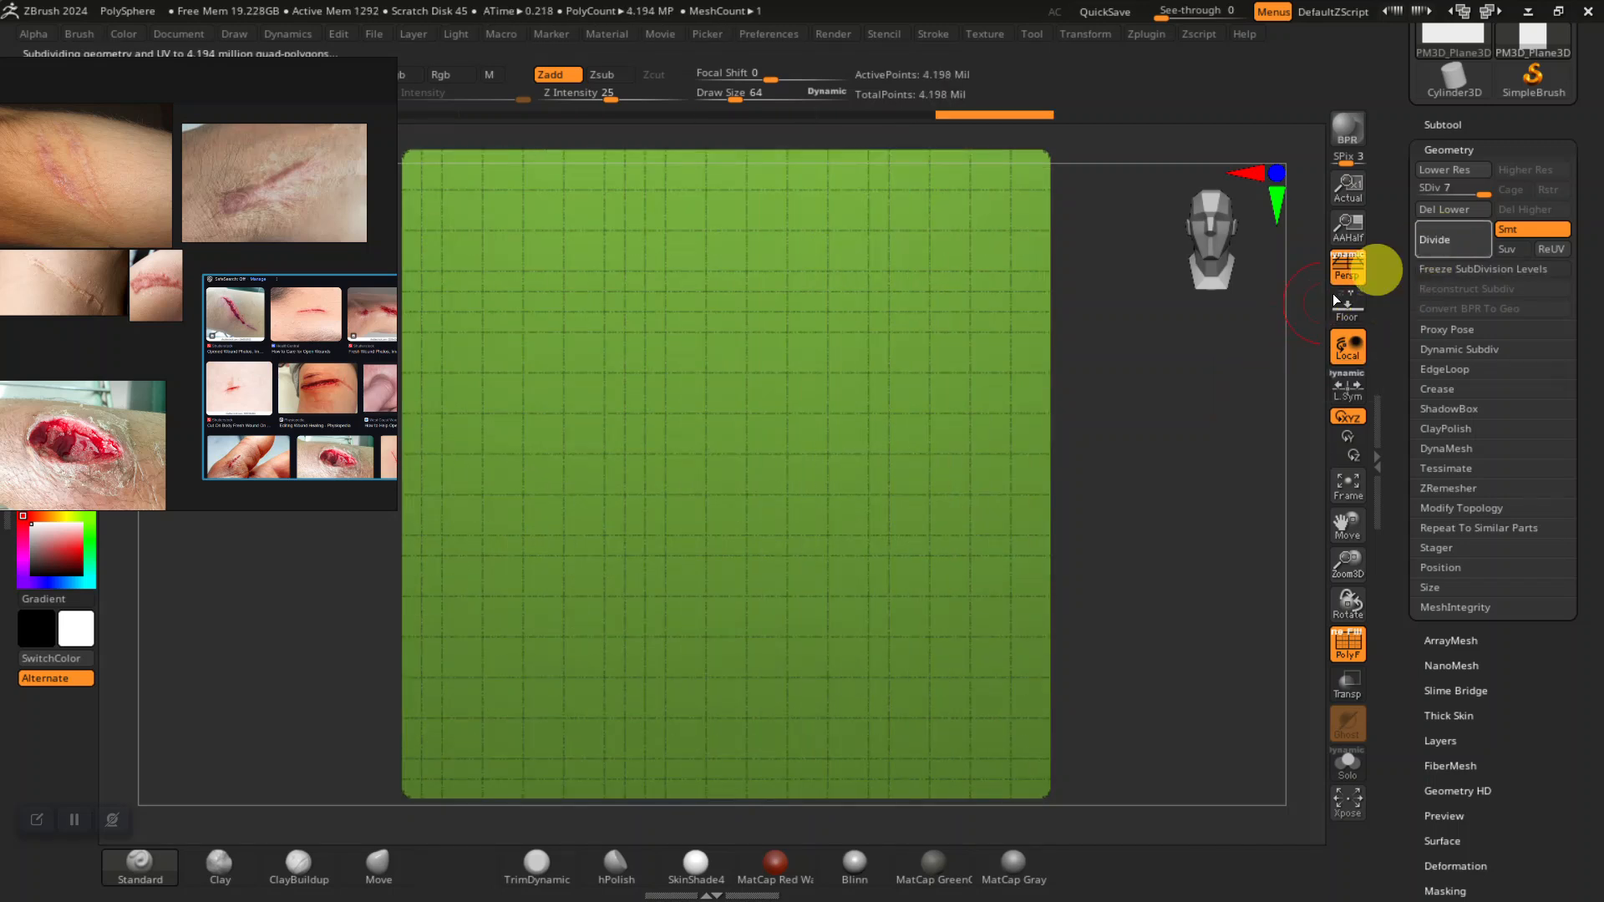
left_click_drag(1118, 539, 519, 490)
key("shift+f")
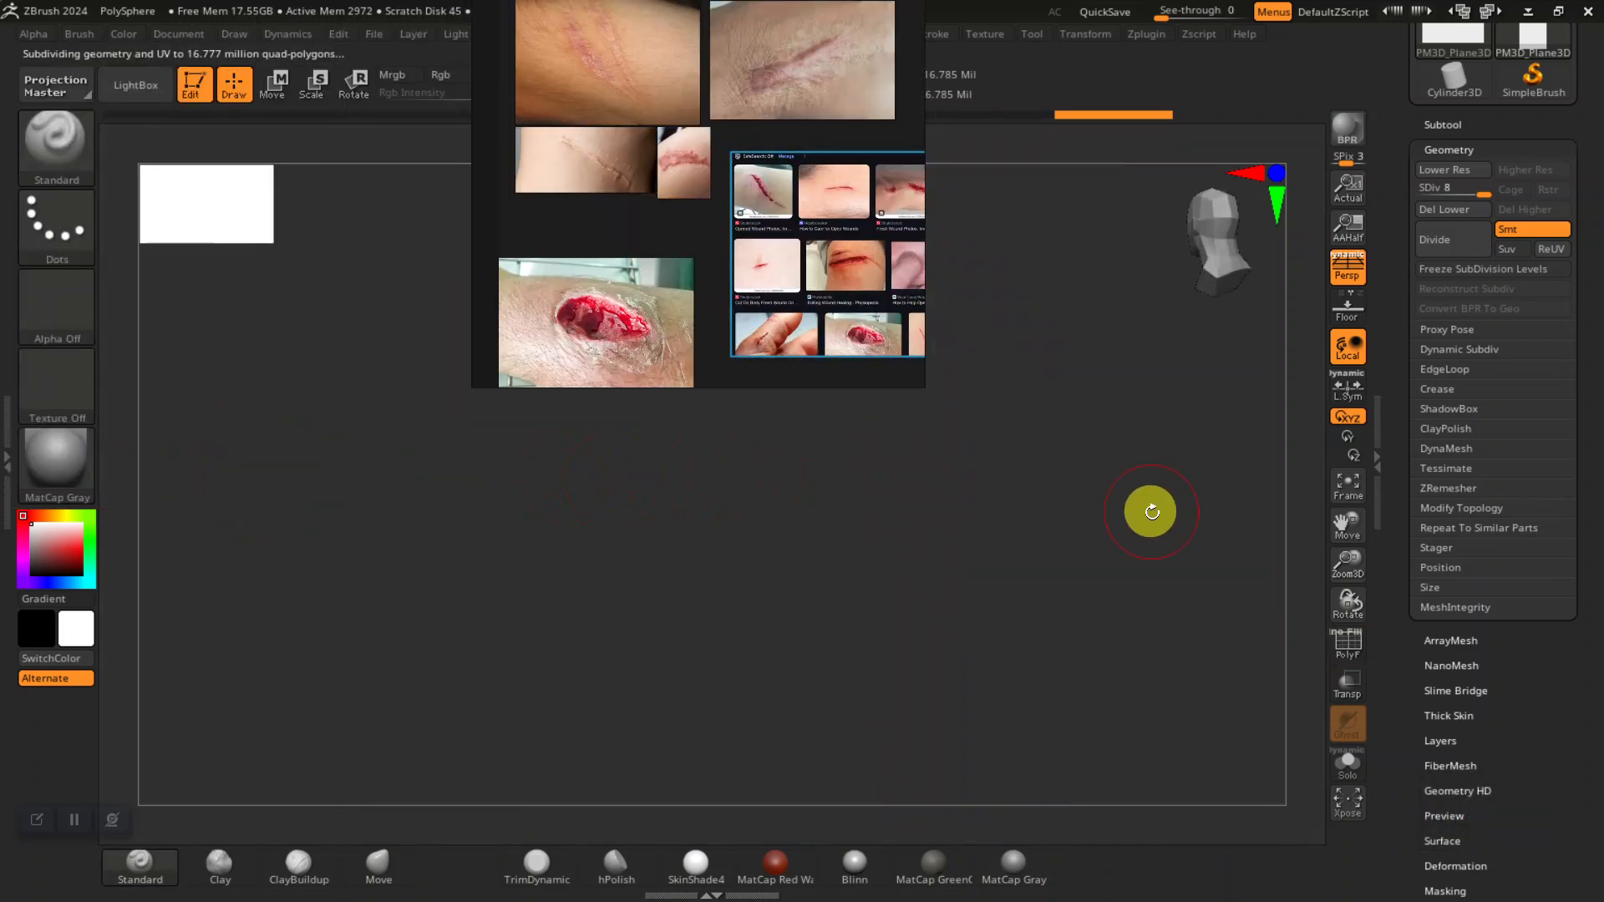
- Face the plane front-on and move the reference board away from its centre
left_click_drag(1111, 516, 1068, 516, "shift")
left_click_drag(1197, 243, 1148, 246)
right_click_drag(719, 384, 770, 298)
left_click_drag(703, 234, 1091, 161)
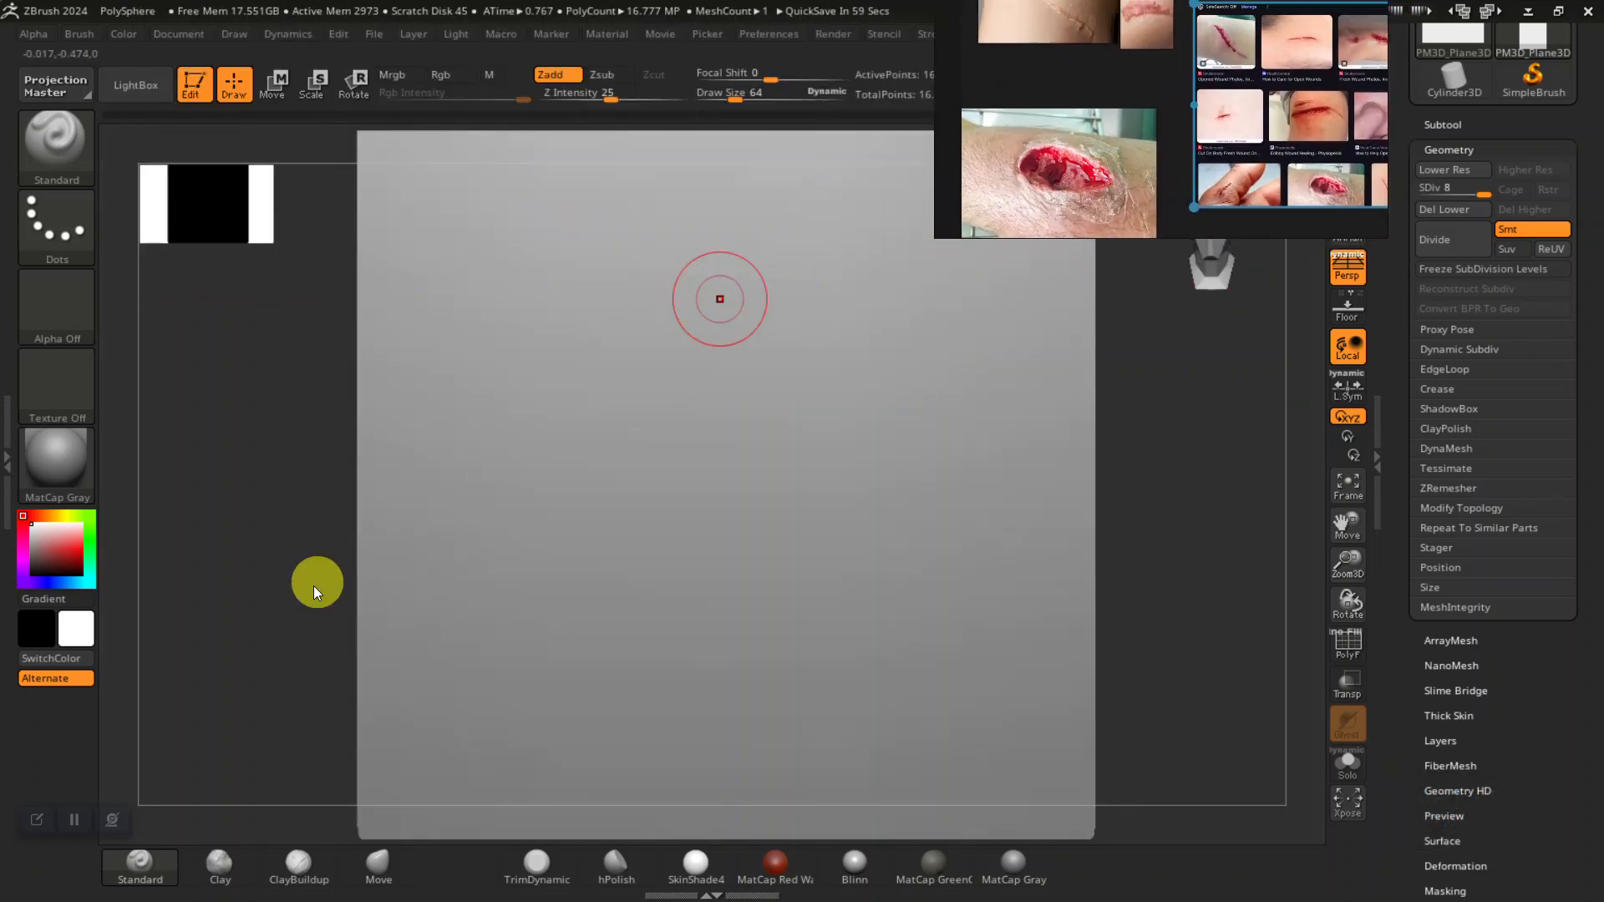
- Test a diagonal Standard brush stroke across the plane, undo it, and frame the plane again
left_click_drag(216, 723, 194, 679, "alt")
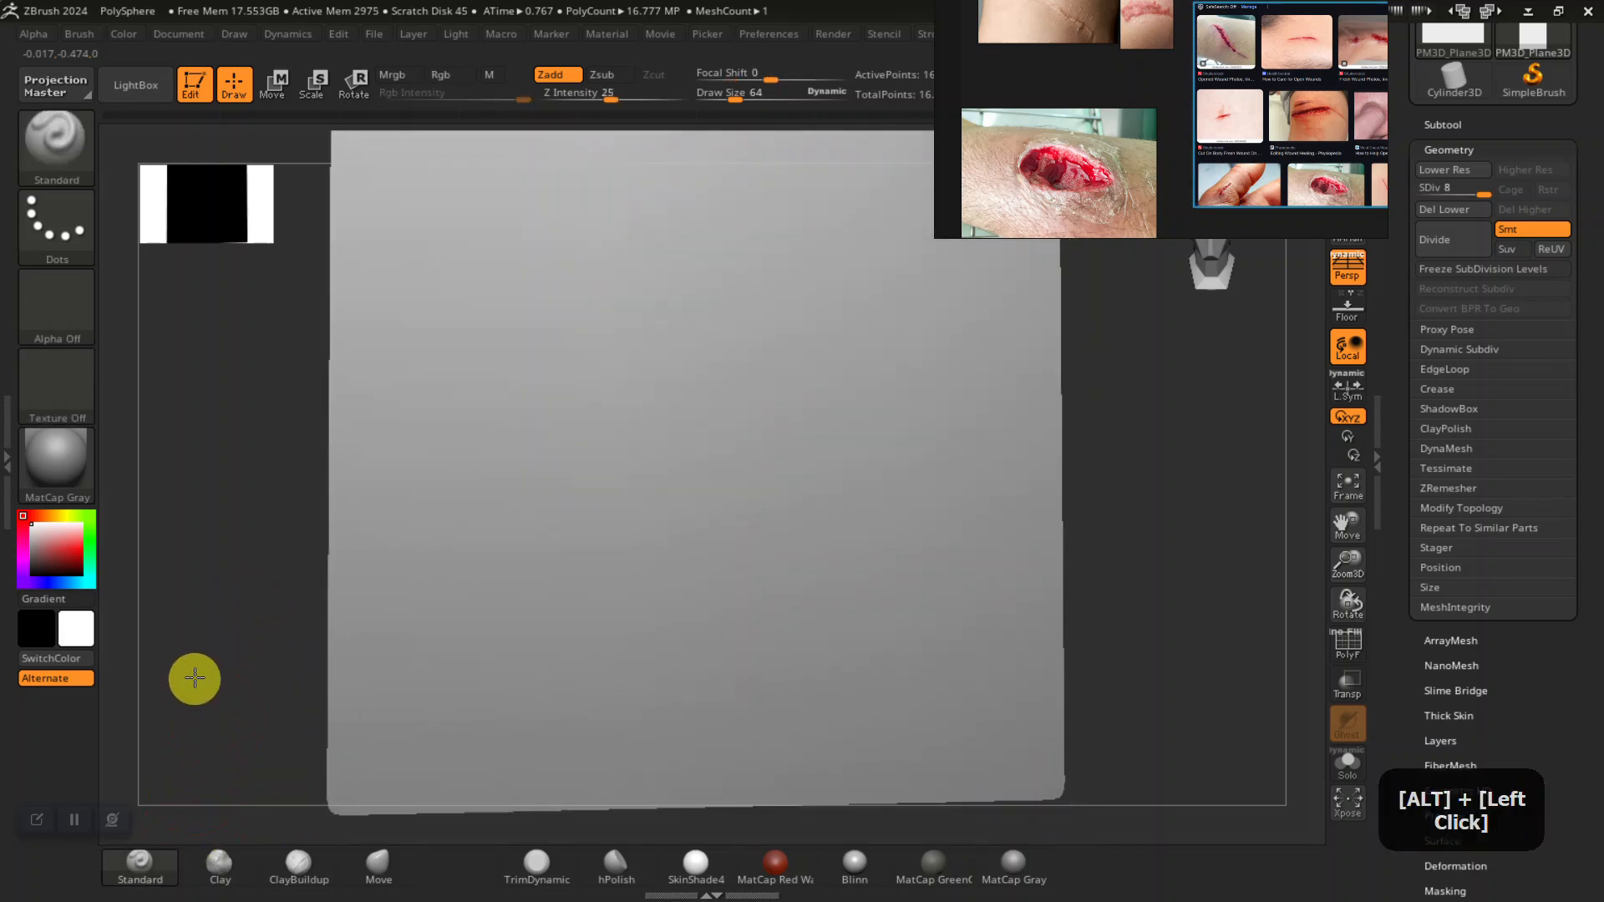
left_click_drag(468, 276, 555, 384)
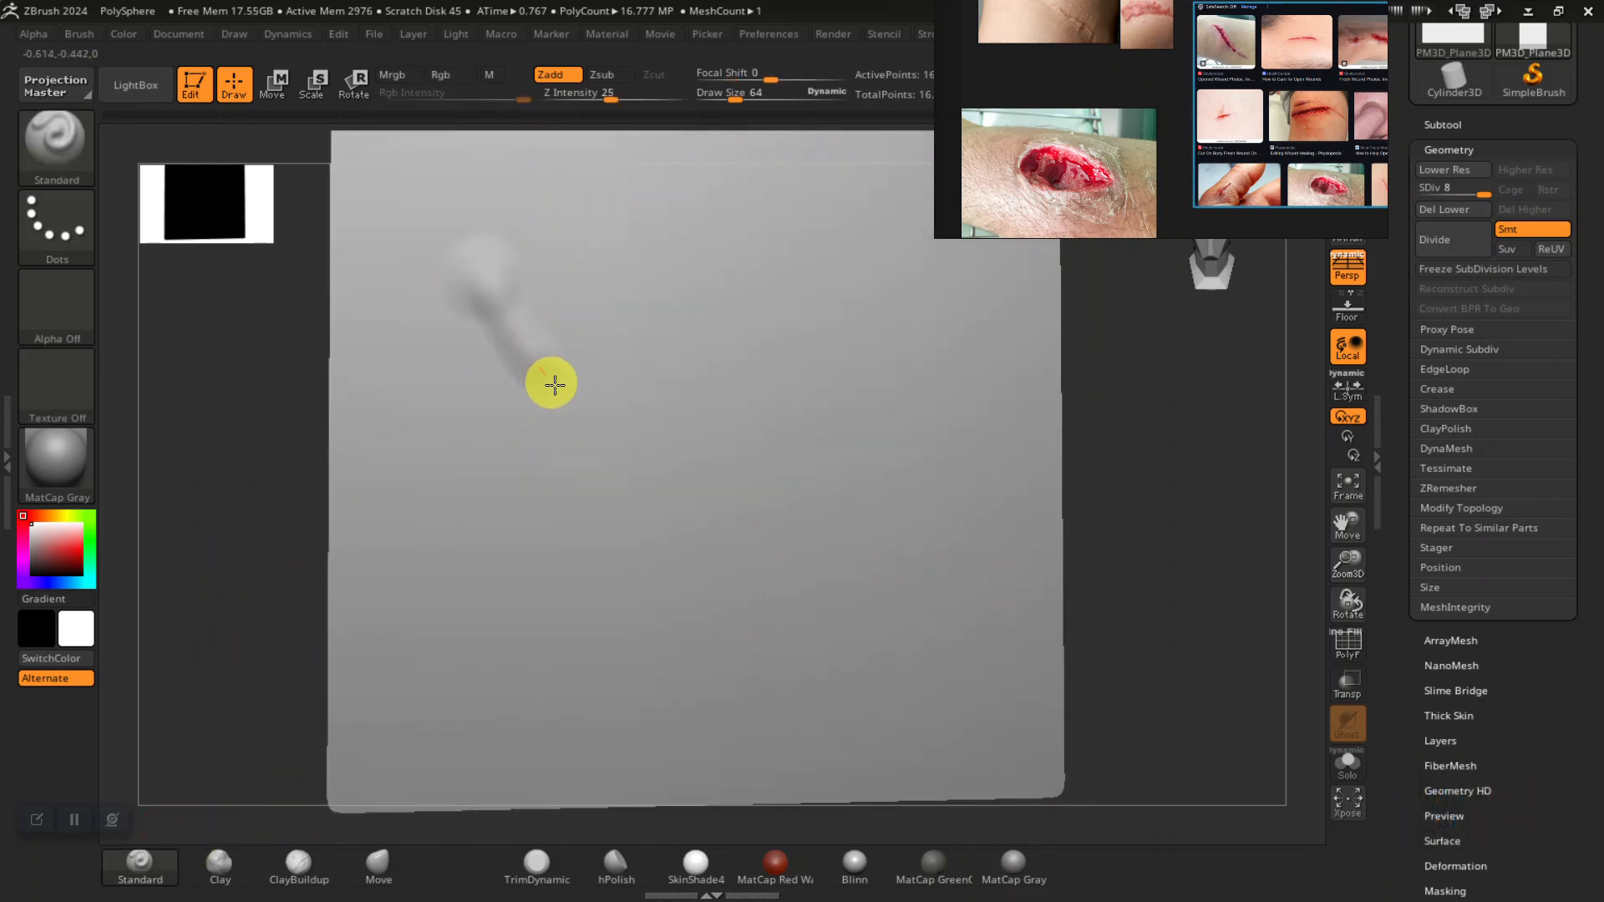
left_click_drag(640, 463, 887, 667)
mouse_move(1145, 587)
left_mouse_down("alt")
mouse_move(1028, 650)
mouse_move(1181, 641)
mouse_move(1139, 584)
mouse_move(1178, 655)
mouse_move(1178, 583)
mouse_move(1236, 659)
mouse_move(1156, 562)
mouse_move(1196, 594)
mouse_move(1260, 744)
left_mouse_up("alt")
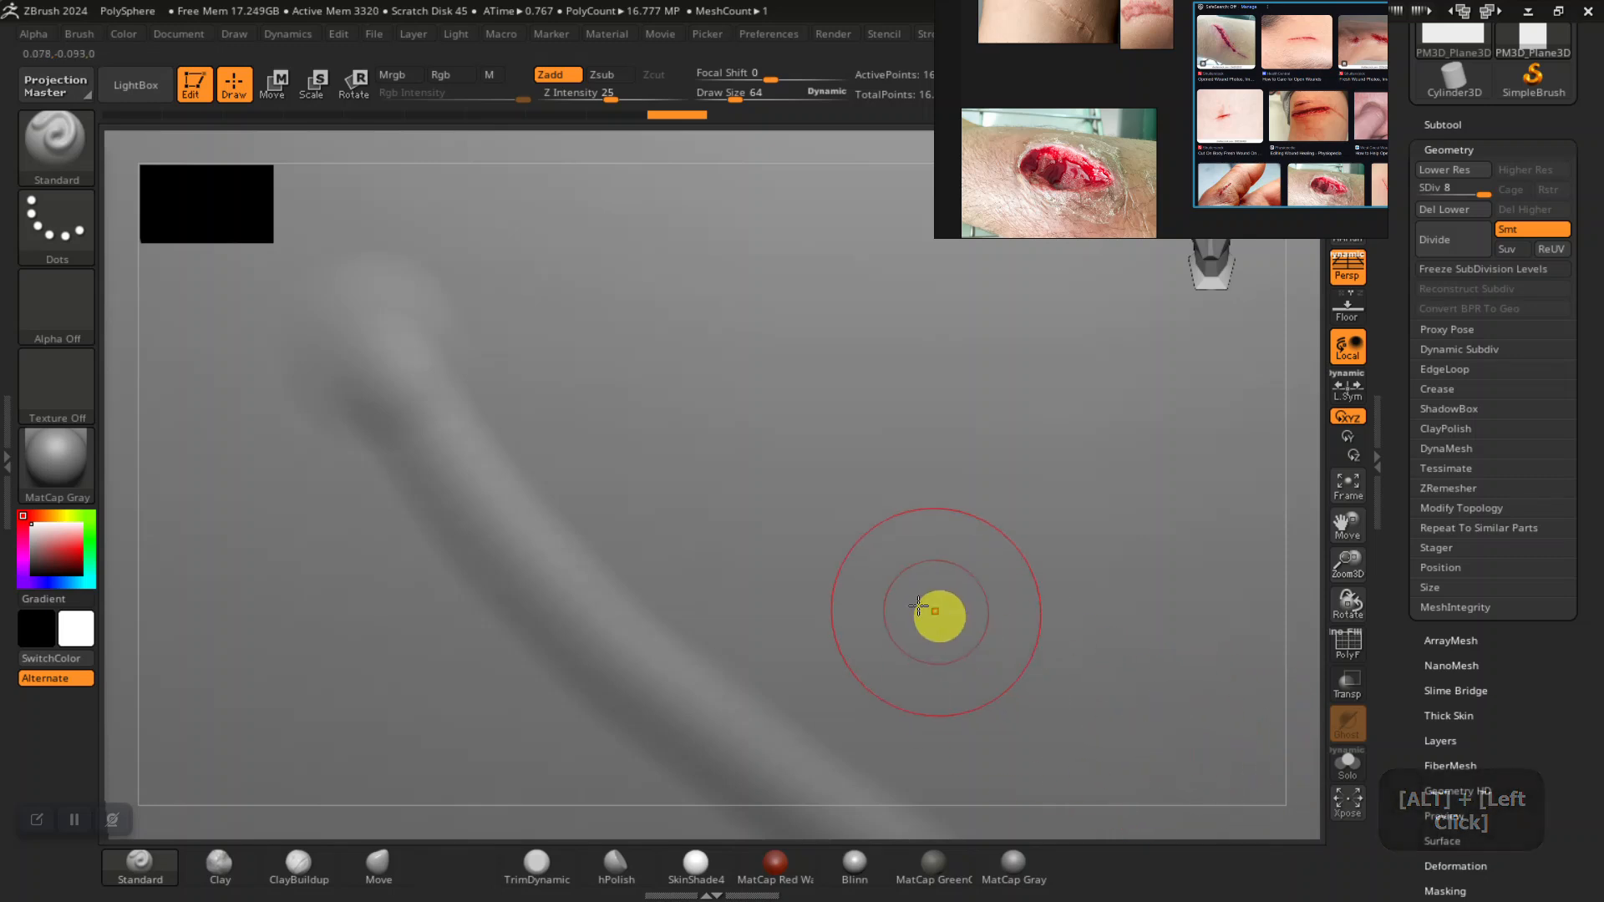
key("ctrl+z")
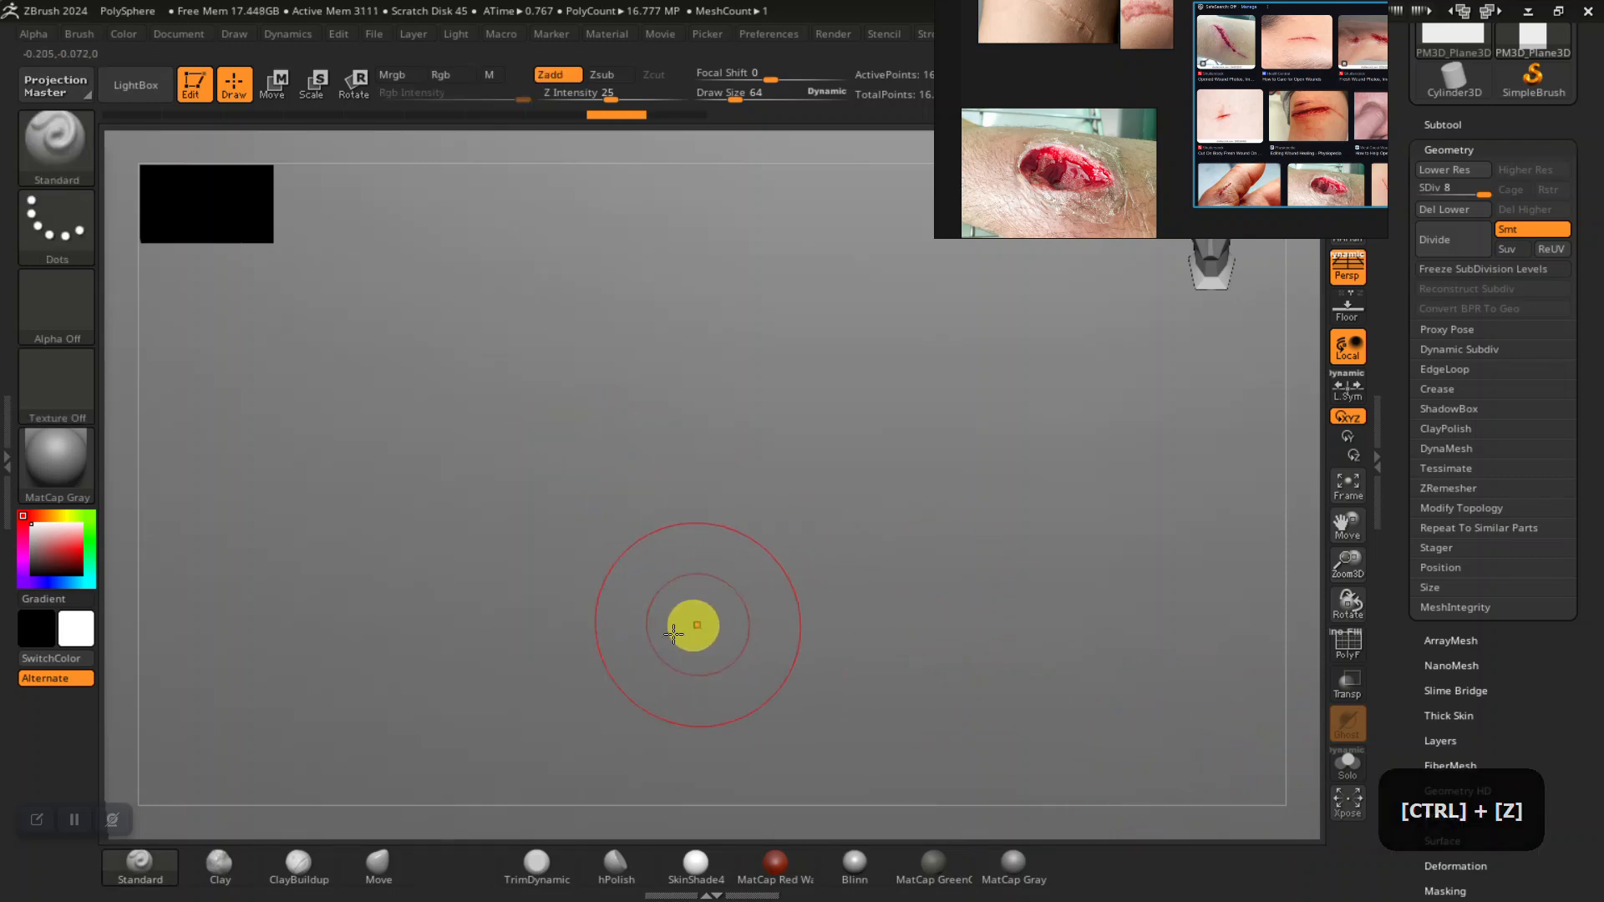
key("f")
mouse_move(1099, 528)
left_mouse_down()
mouse_move(1119, 509)
mouse_move(1099, 505)
left_mouse_up()
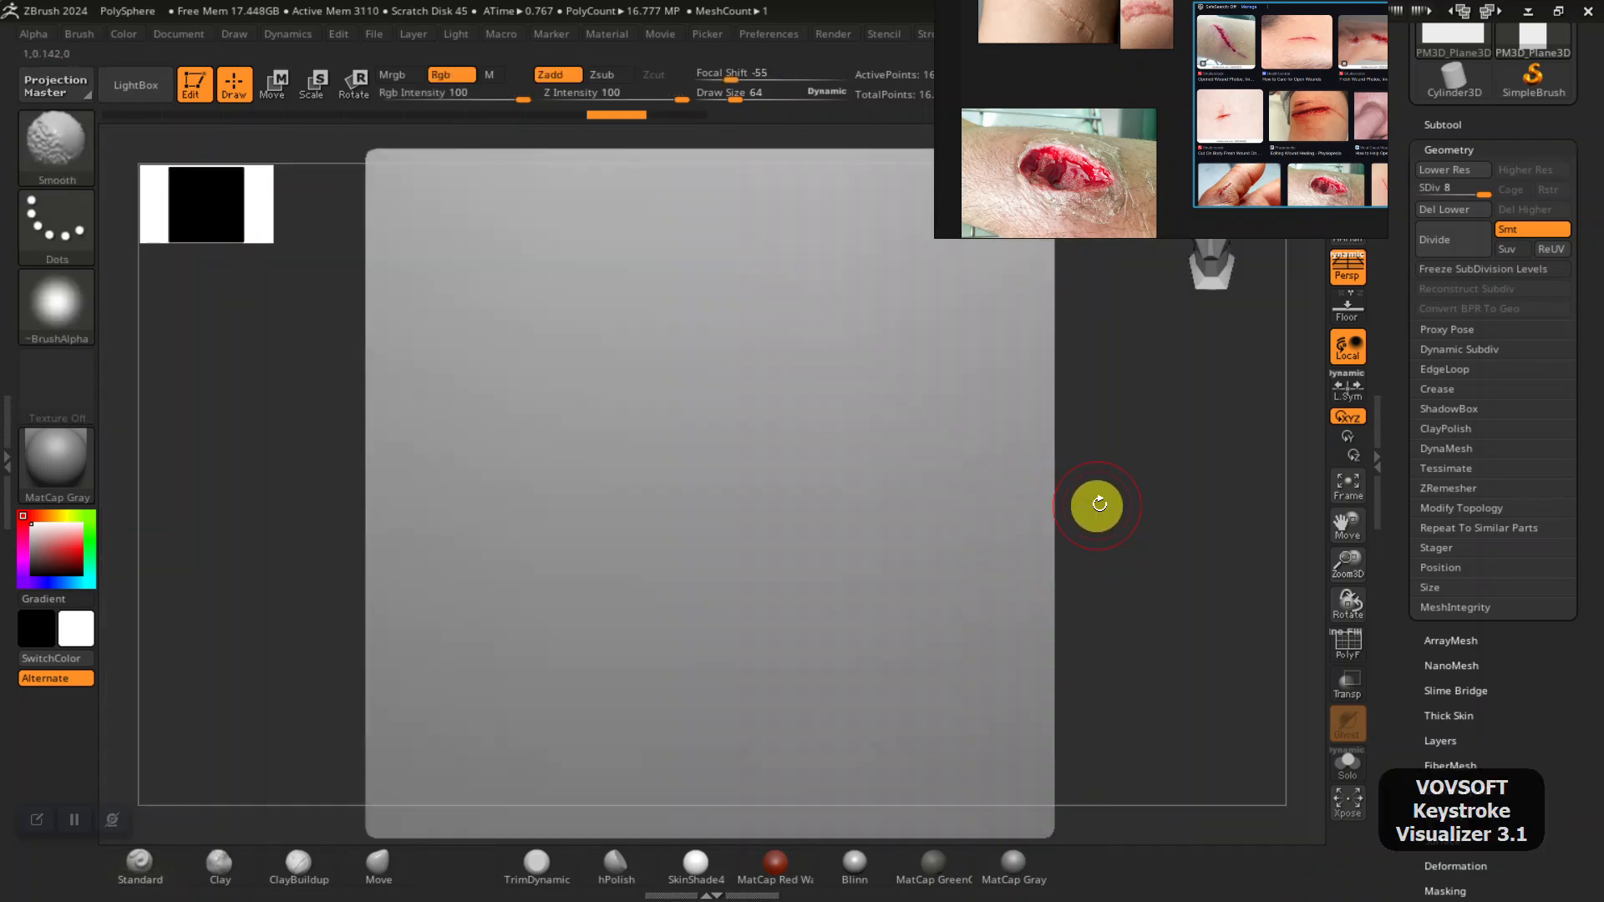
- Place the reference board beside the plane with the two reddish arm scars enlarged
left_click_drag(1163, 111, 1236, 408)
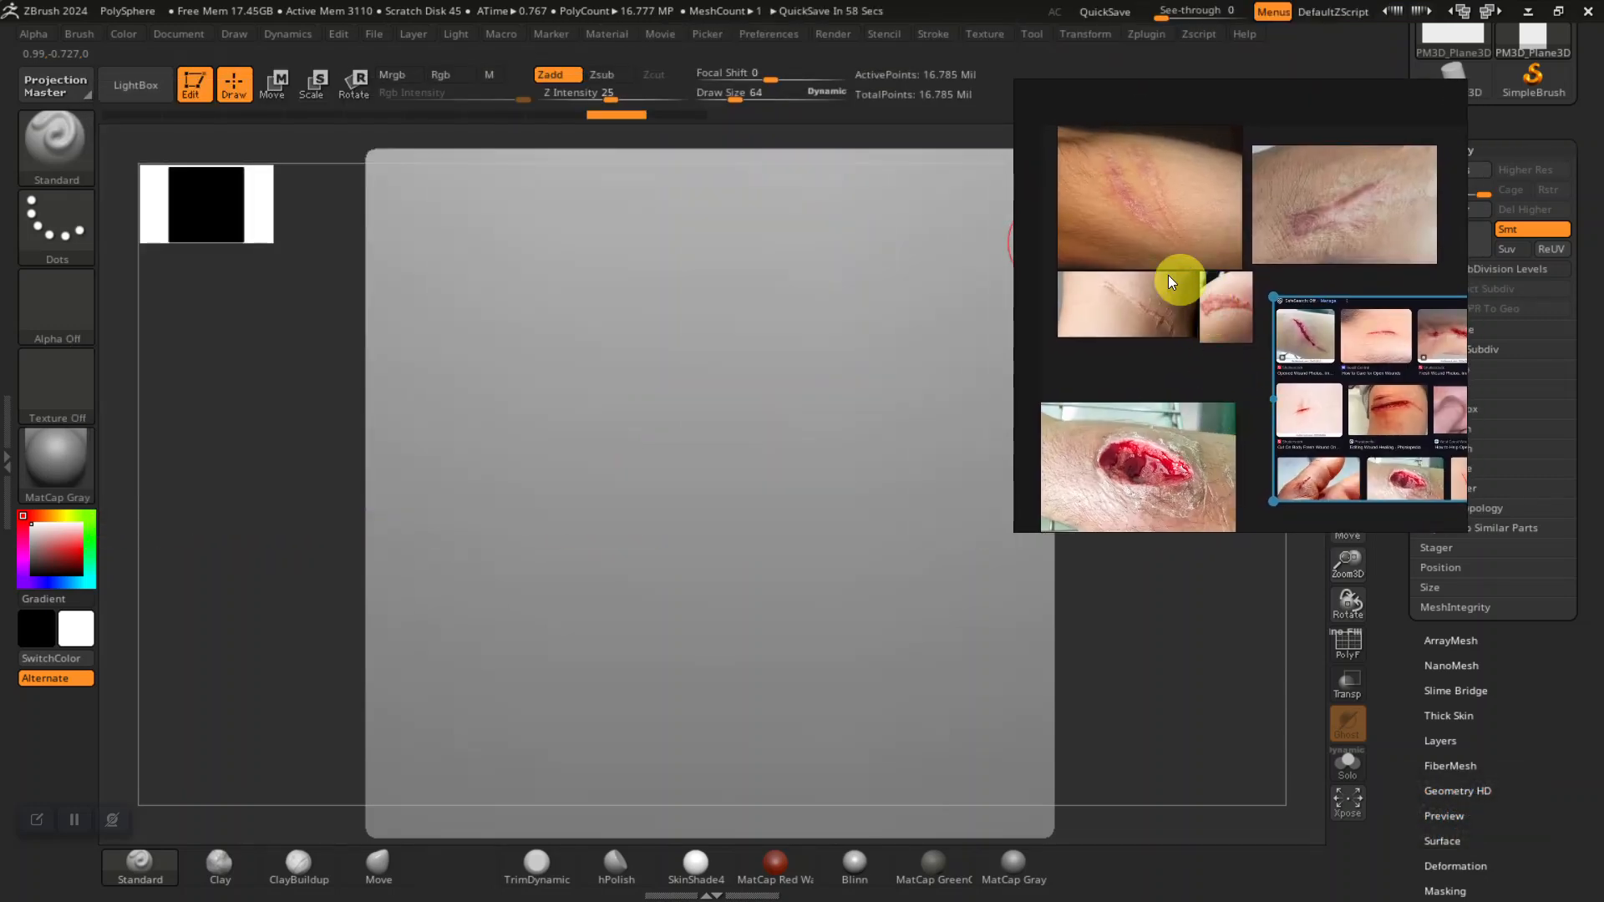
scroll(1168, 274, "up", 5)
scroll(1211, 303, "up", 4)
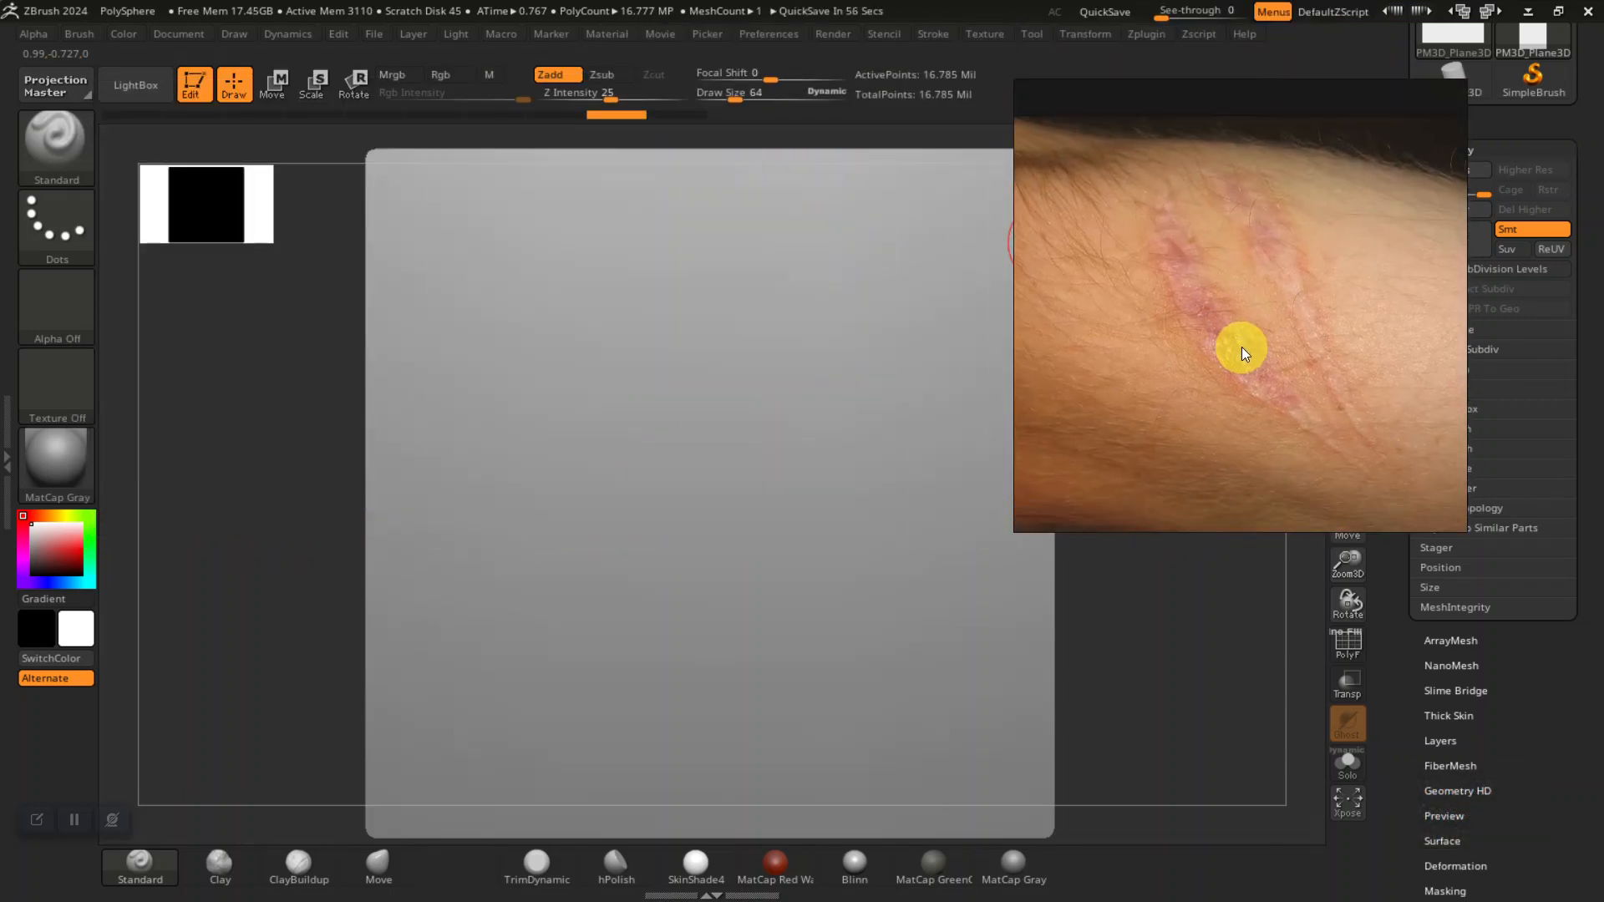
mouse_move(1296, 354)
middle_mouse_down()
mouse_move(1285, 325)
mouse_move(1266, 342)
middle_mouse_up()
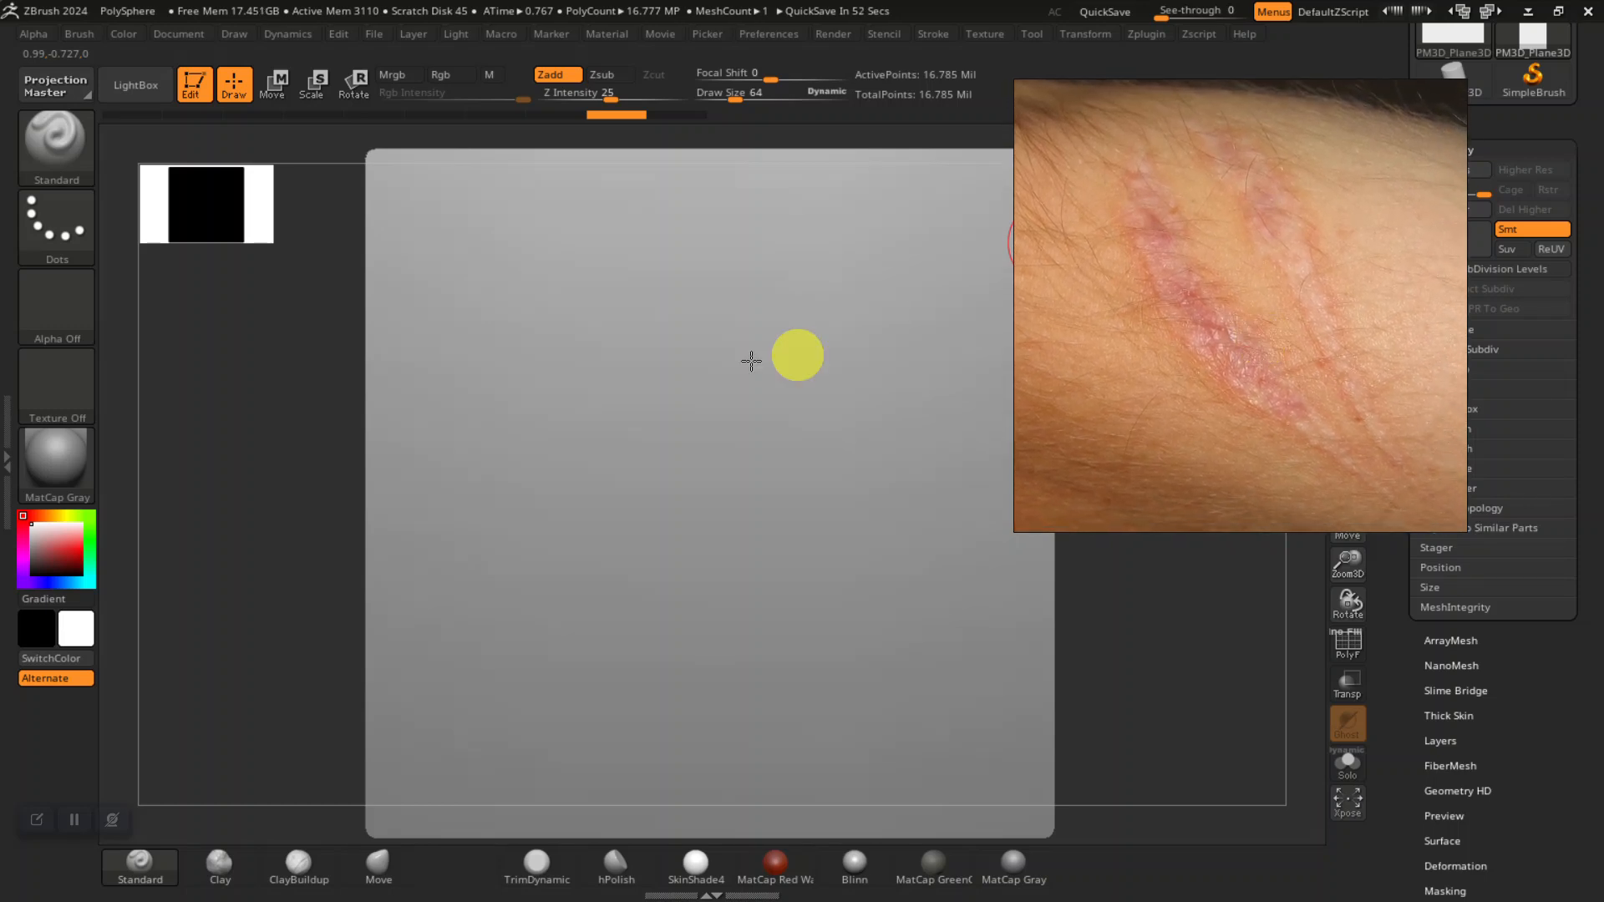
left_click_drag(1161, 330, 972, 288)
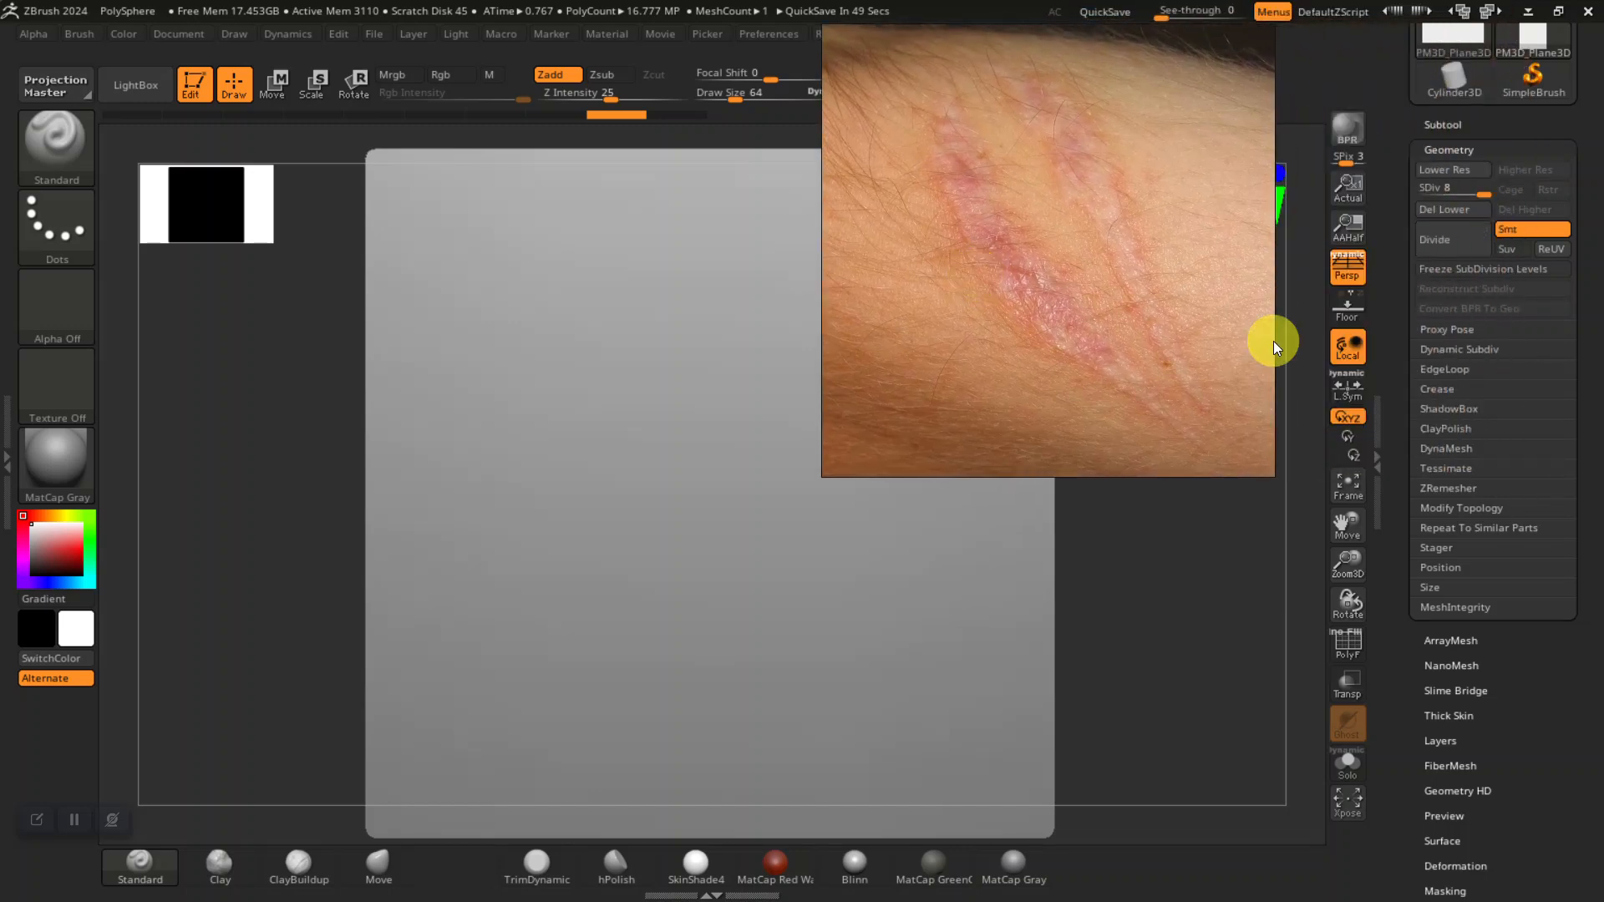
left_click_drag(1173, 347, 1154, 374)
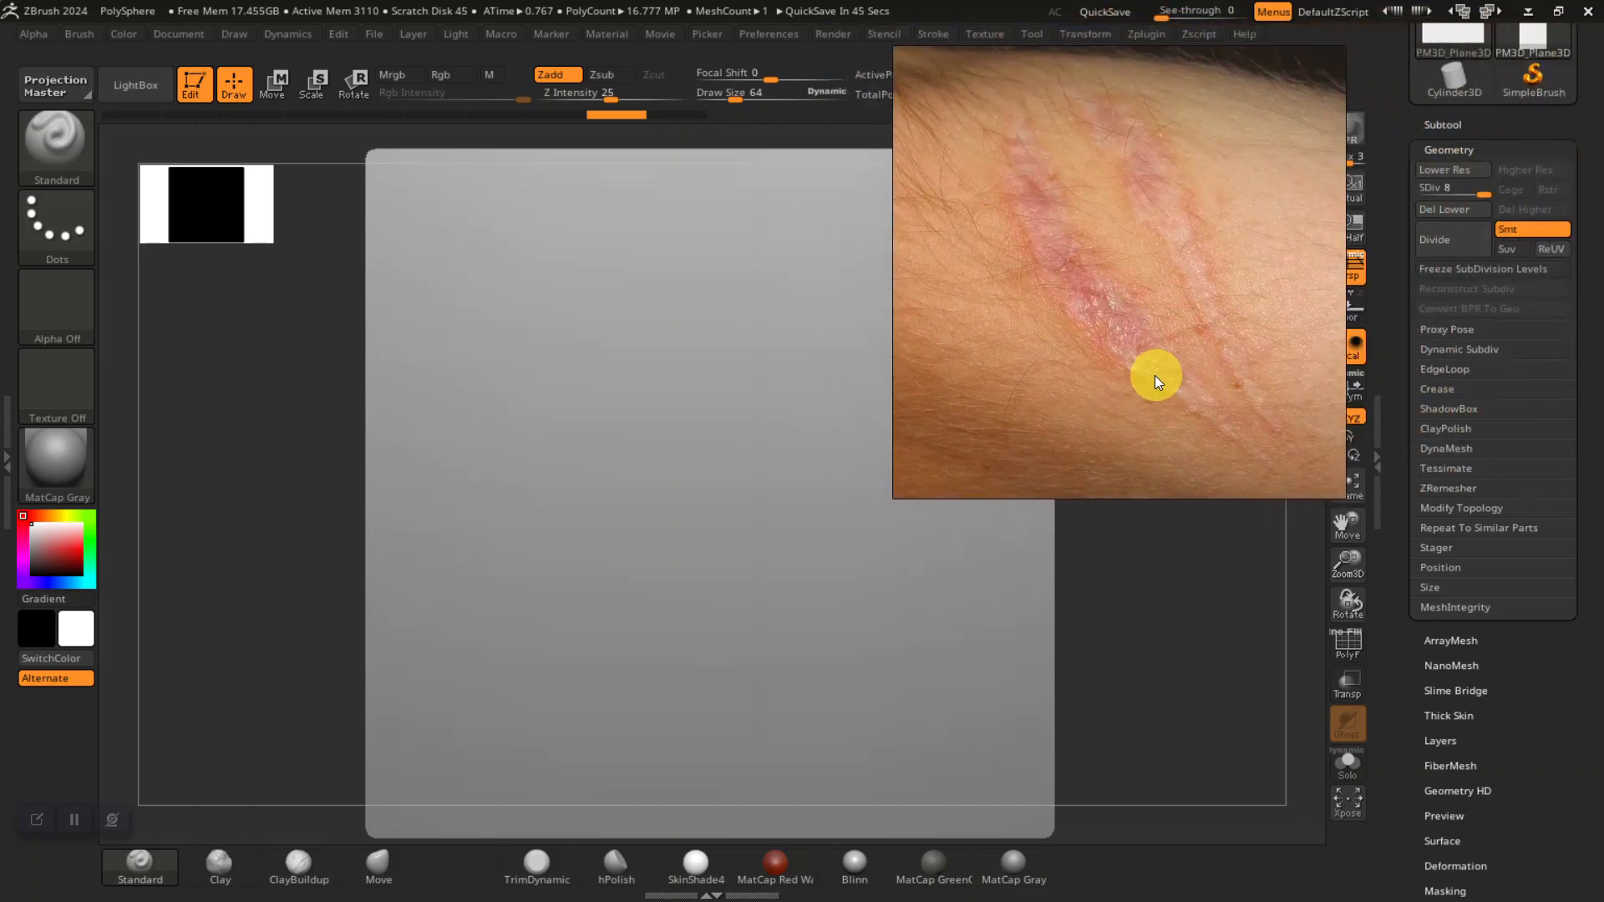
- Create a new sculpting layer for the plane and name it SCAR 01
left_click(1447, 125)
left_click(1442, 126)
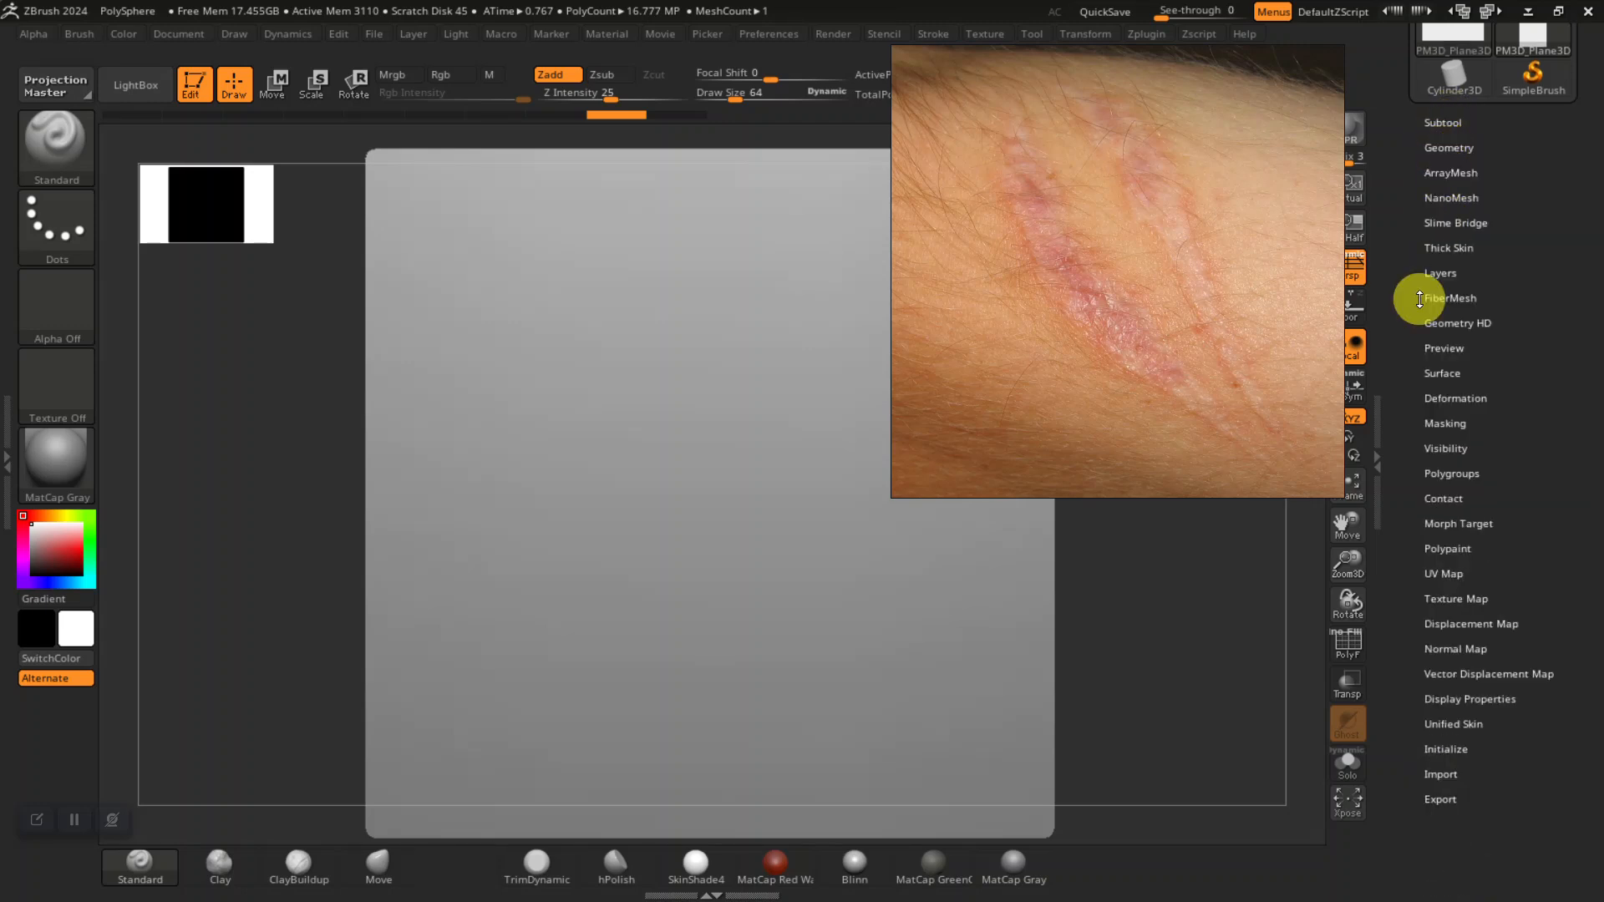
left_click(1440, 274)
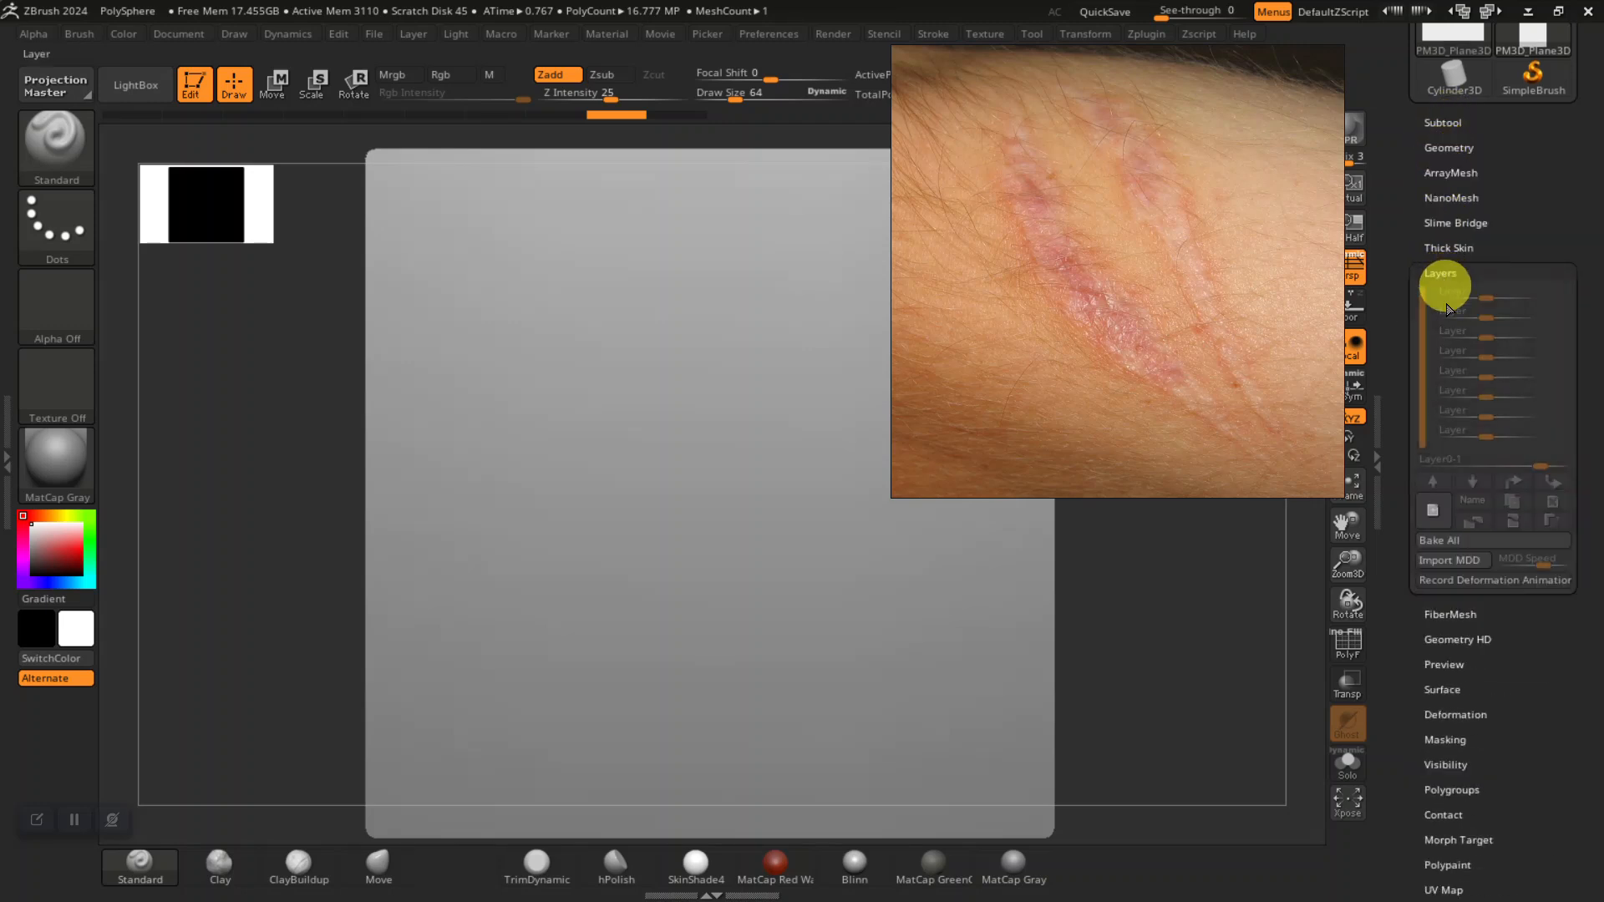
left_click(1421, 525)
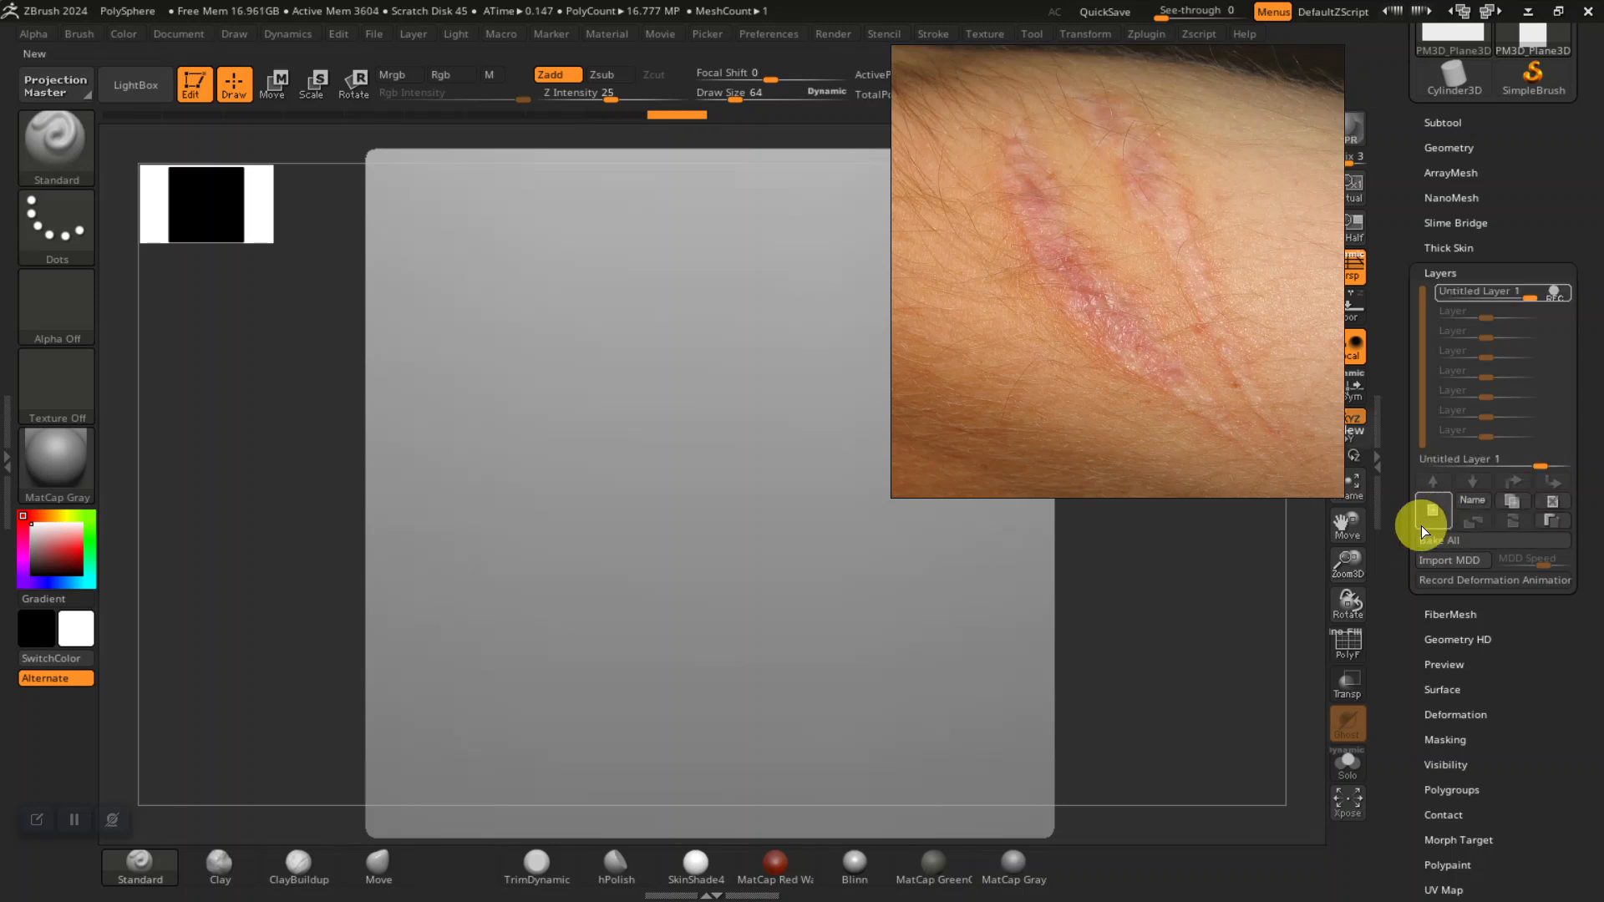
left_click(1472, 498)
type("S")
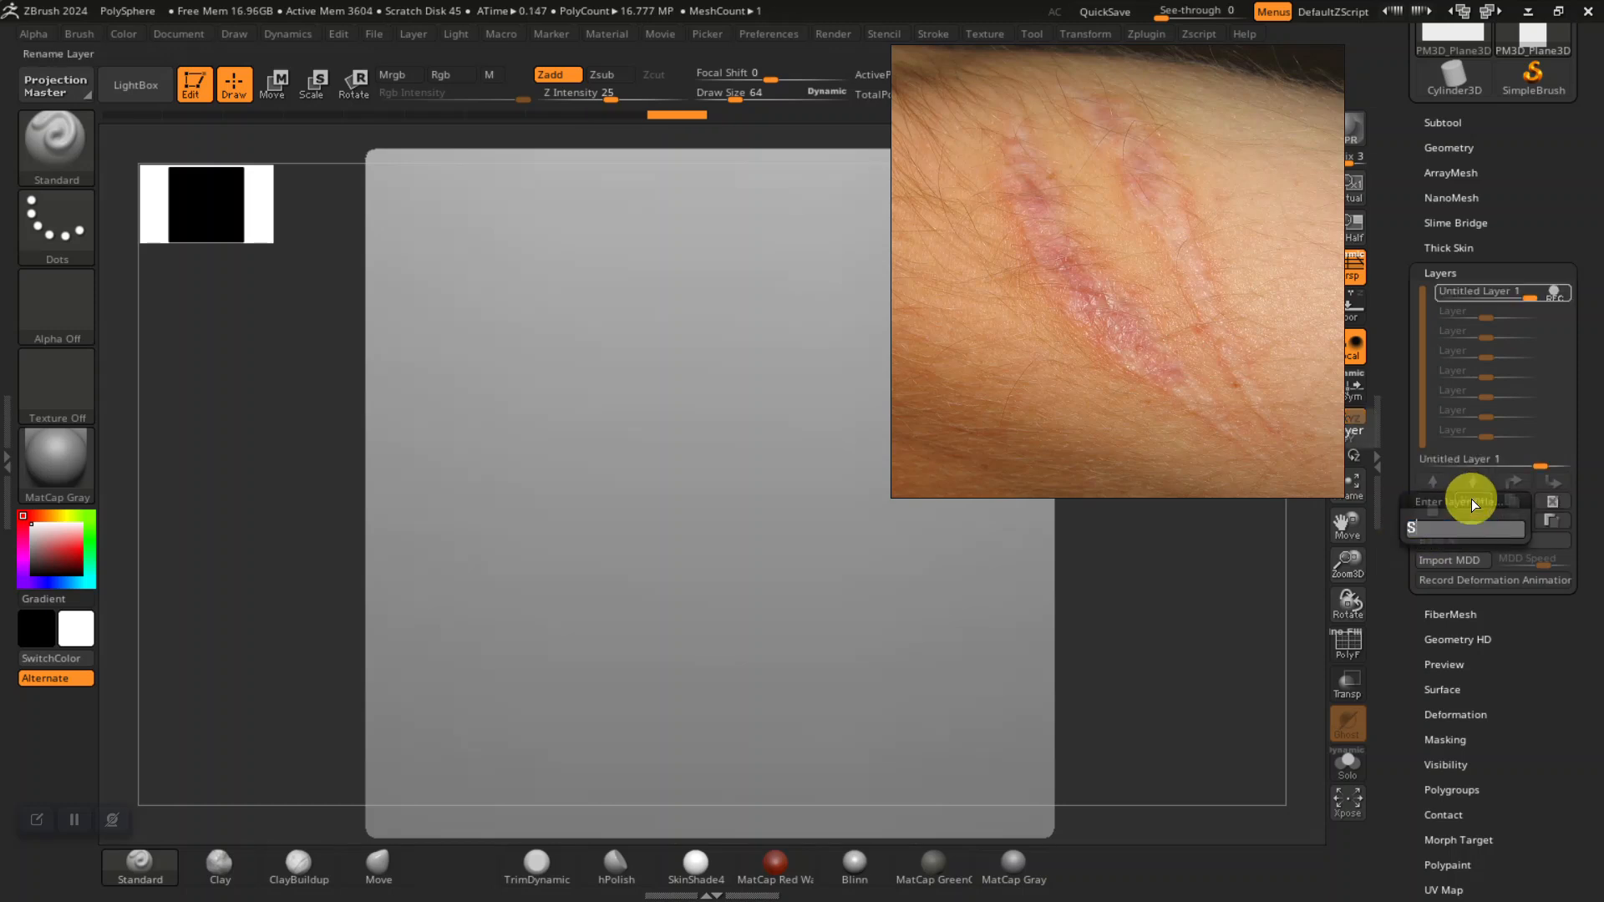
type("CAR 01")
key("Return")
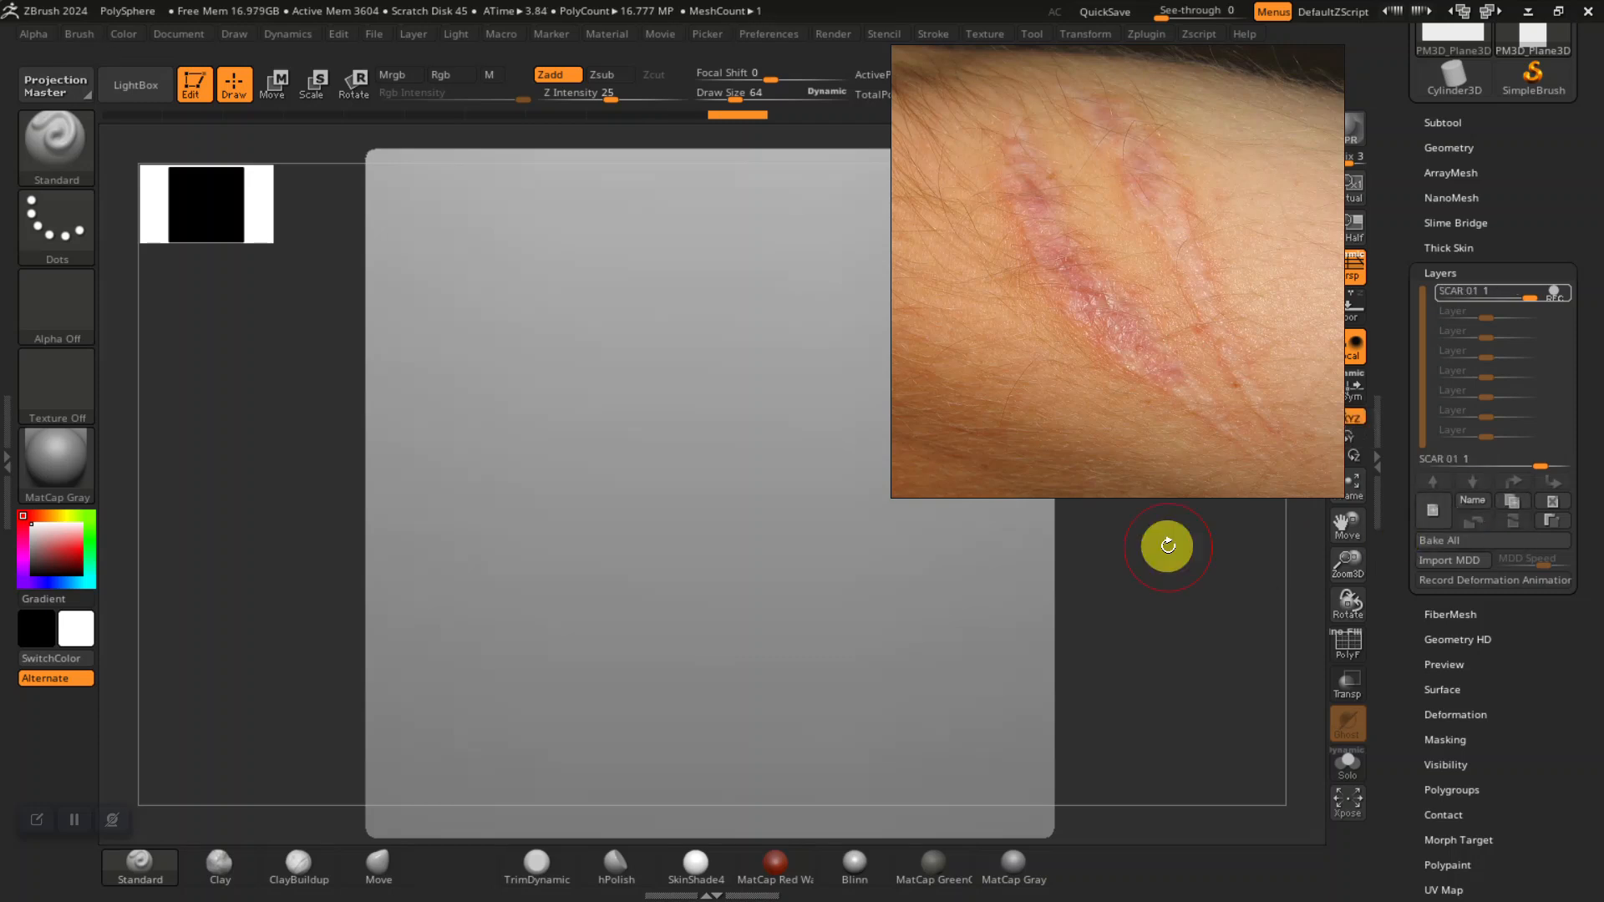
- Move the reference board clear of the plane, and set MaskPen as the masking brush with a draw size of 40
left_click_drag(1078, 408, 1269, 342)
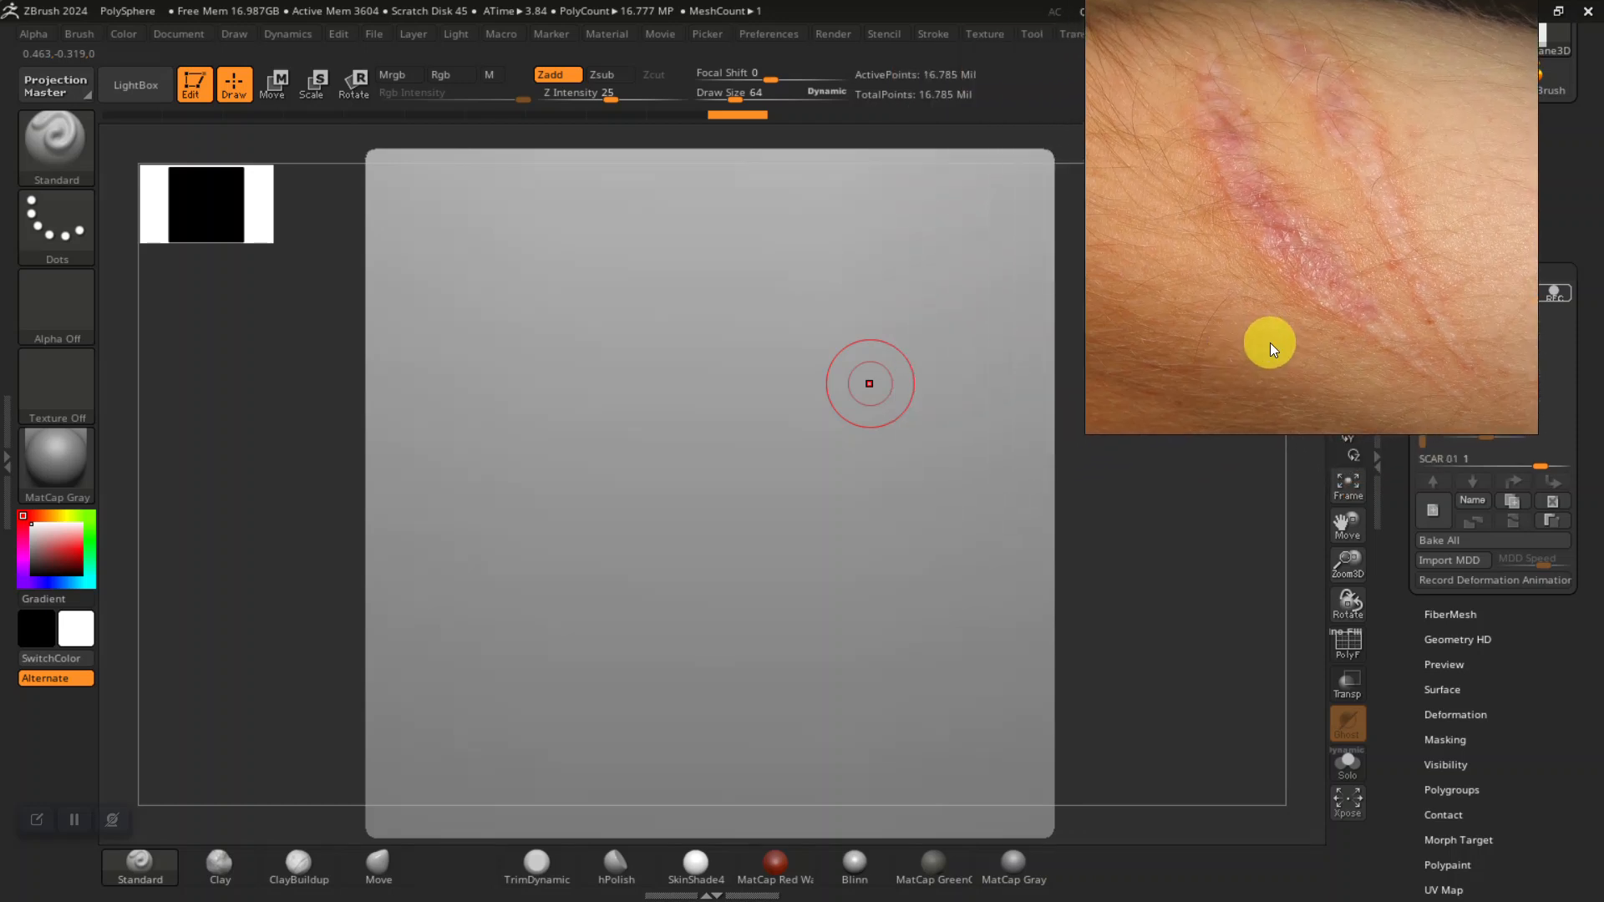
left_click_drag(291, 505, 311, 479)
key("ctrl")
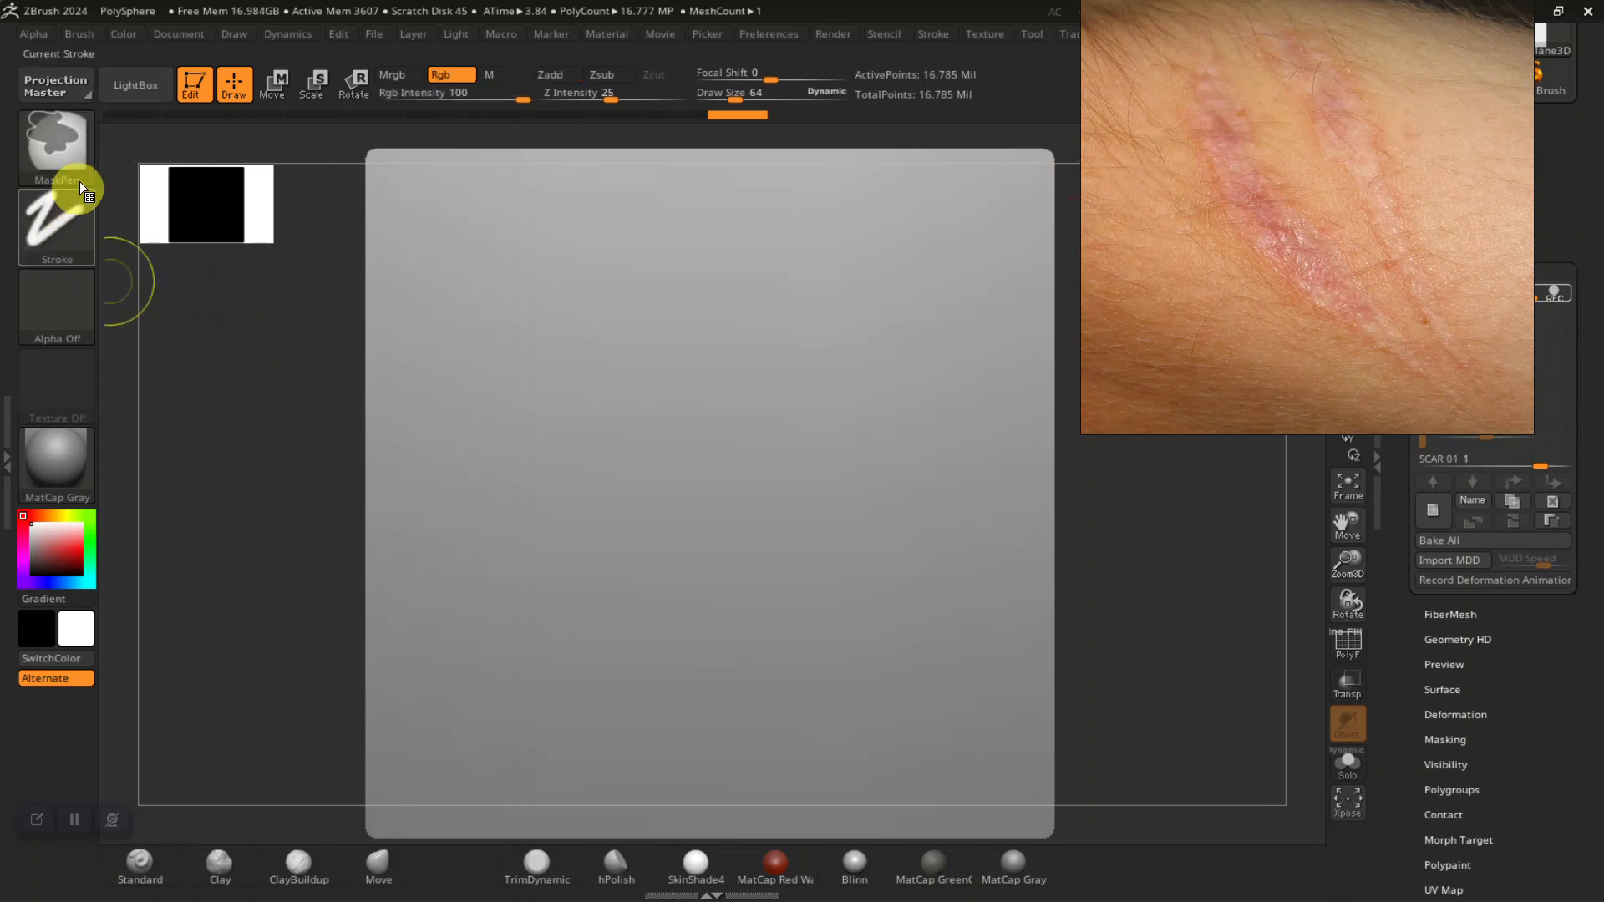
left_click(52, 161, "ctrl")
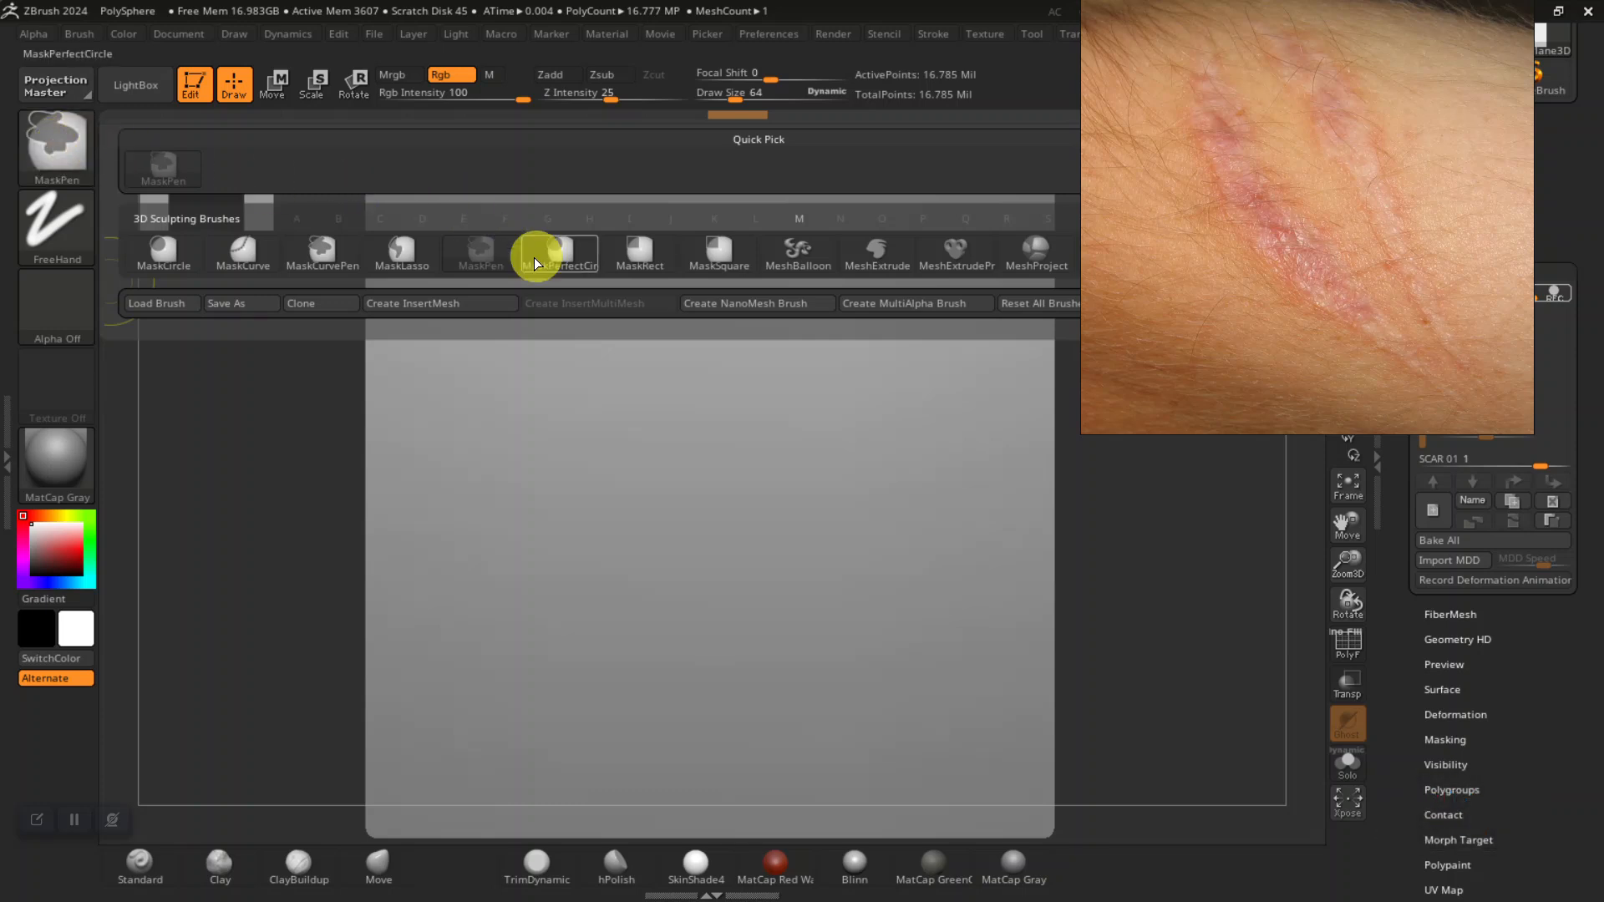
left_click(482, 257, "ctrl")
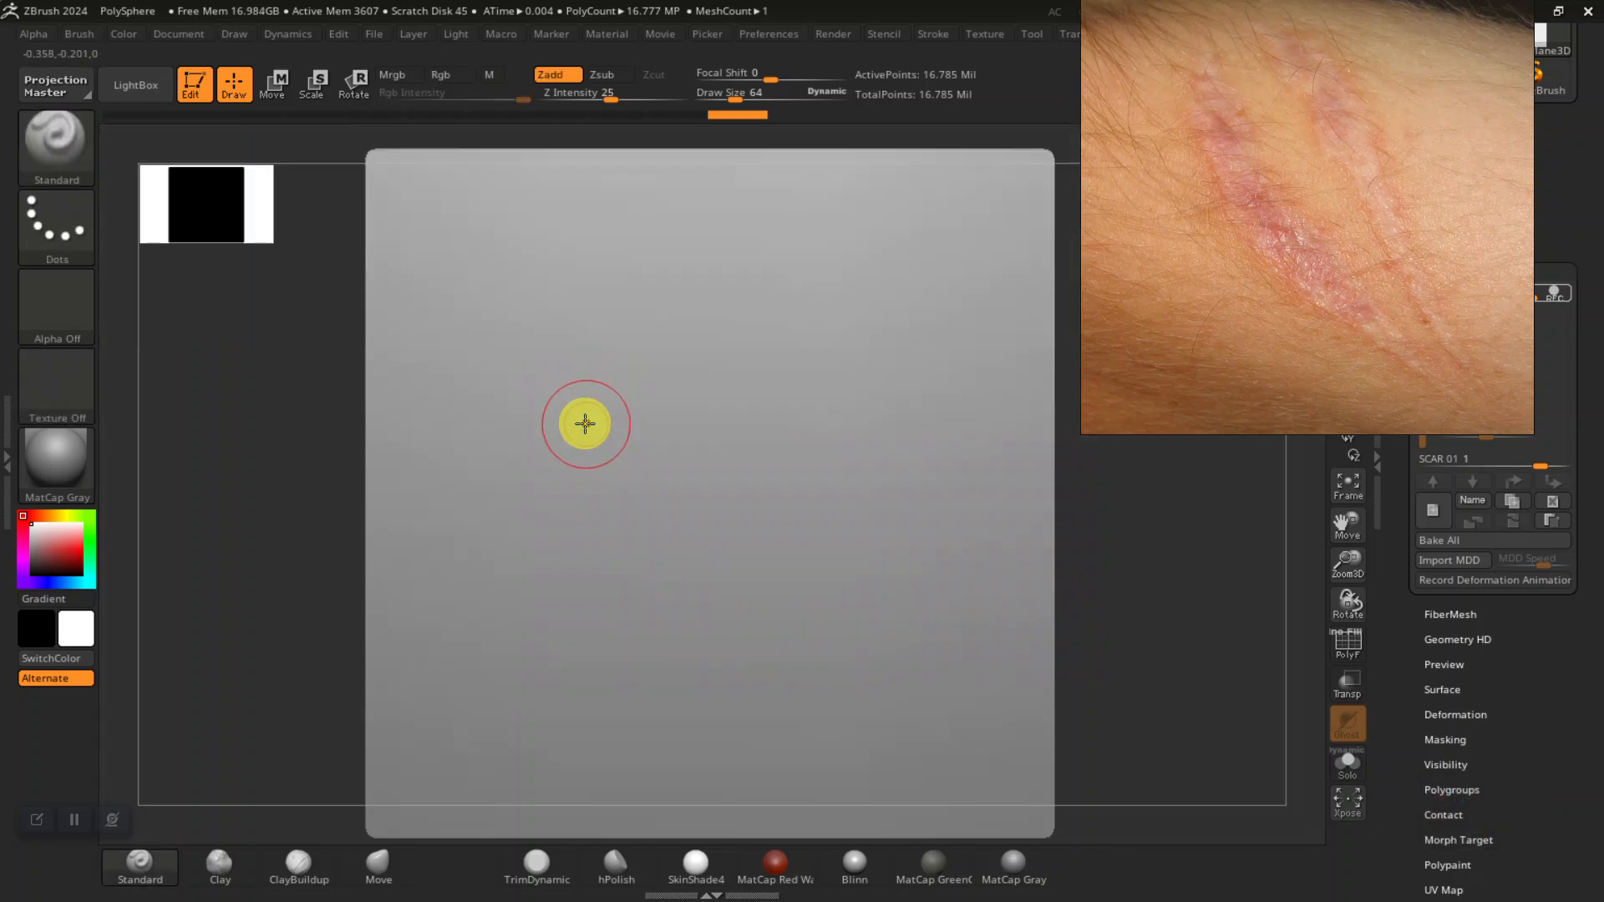
left_click_drag(581, 419, 578, 417)
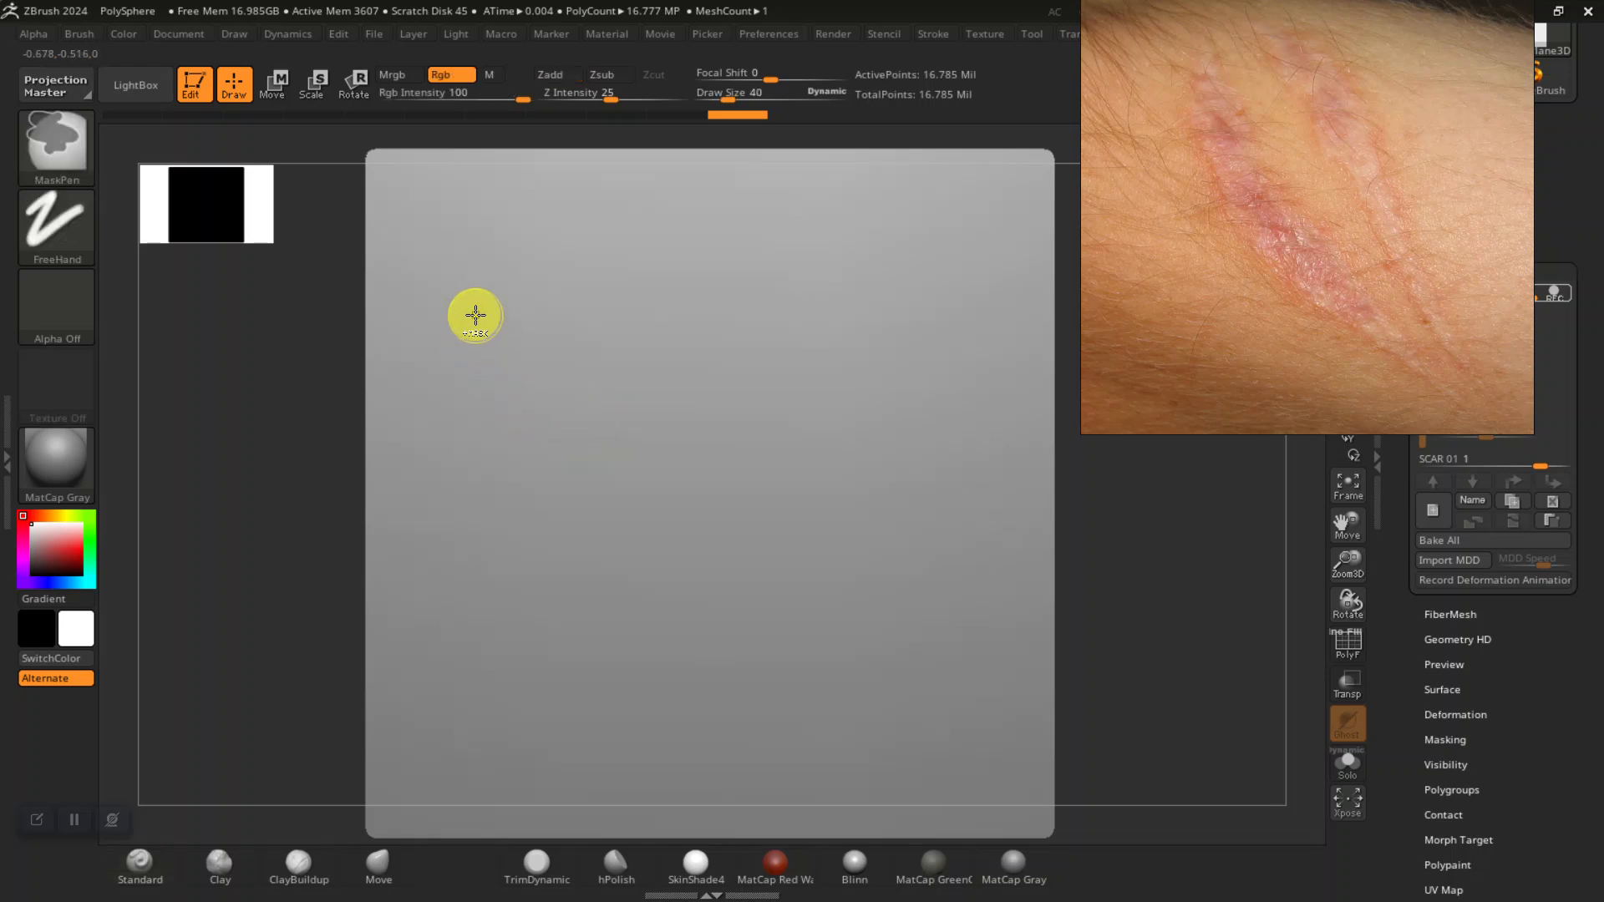
- Mask a long curved diagonal scar on the plane's left half, wide in its upper part and tapering to its lower end
left_click(478, 332, "ctrl")
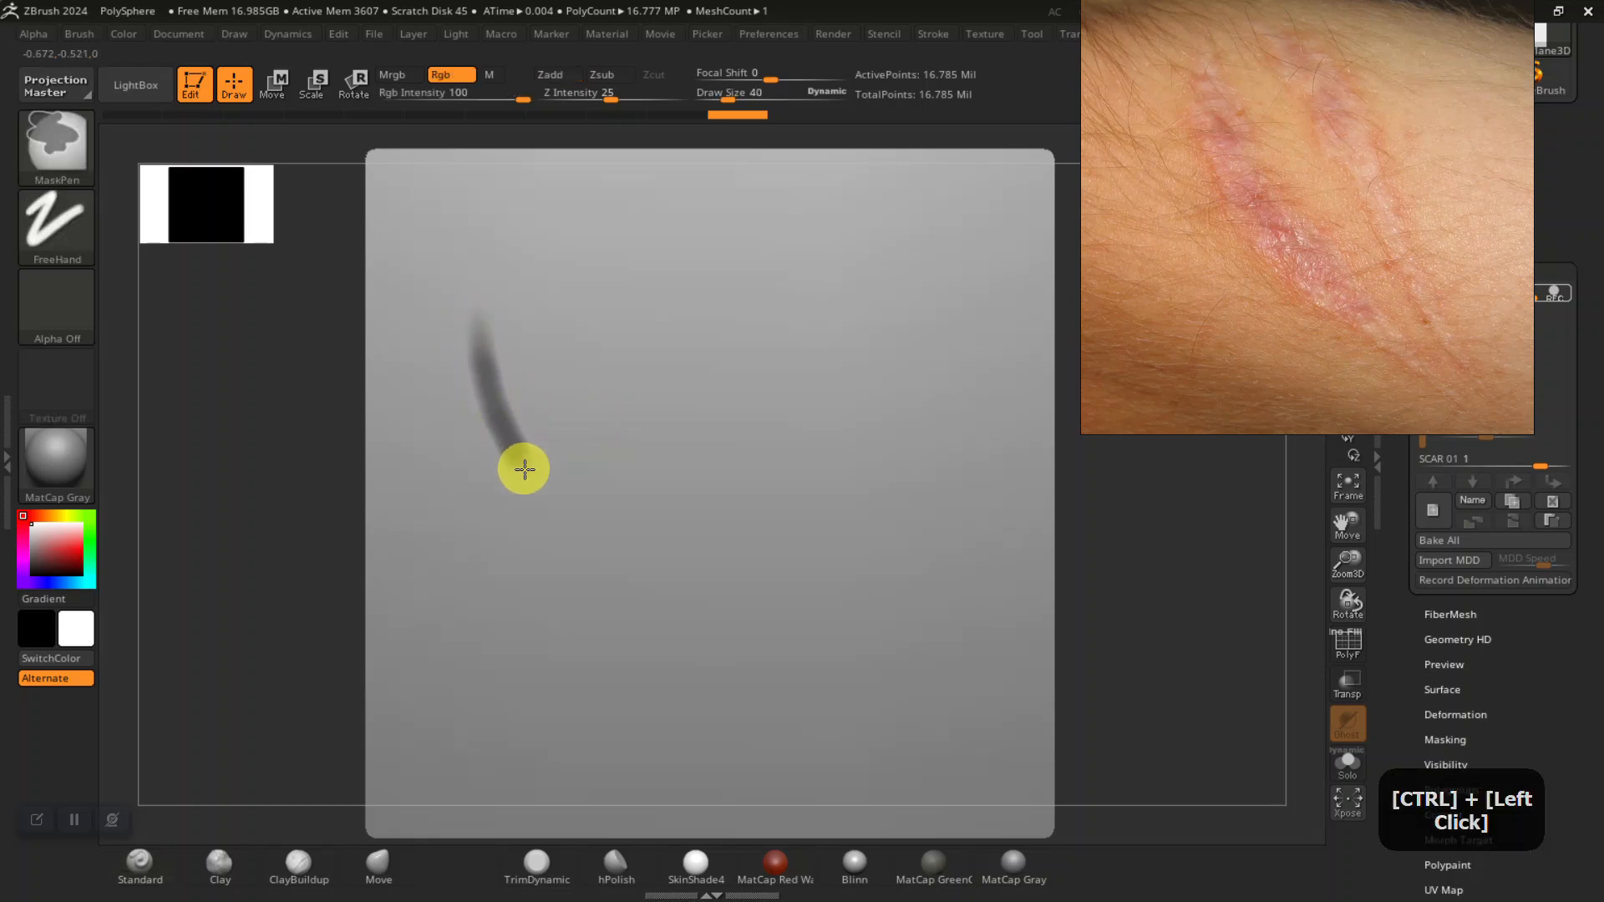
left_click_drag(559, 509, 735, 733, "ctrl")
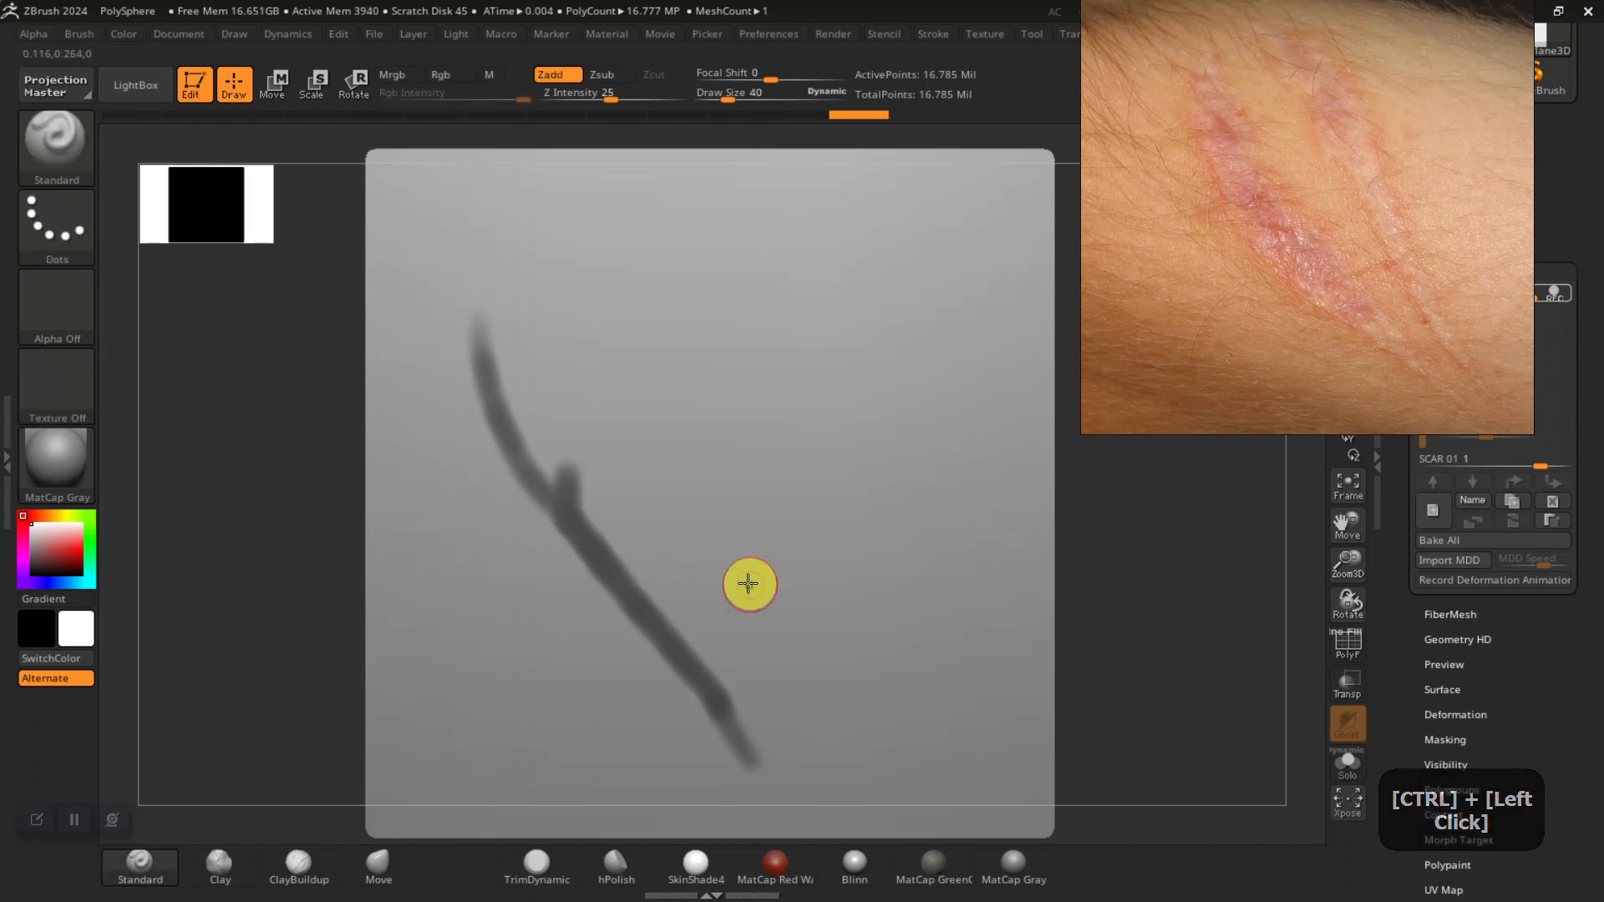
left_click(549, 470, "ctrl")
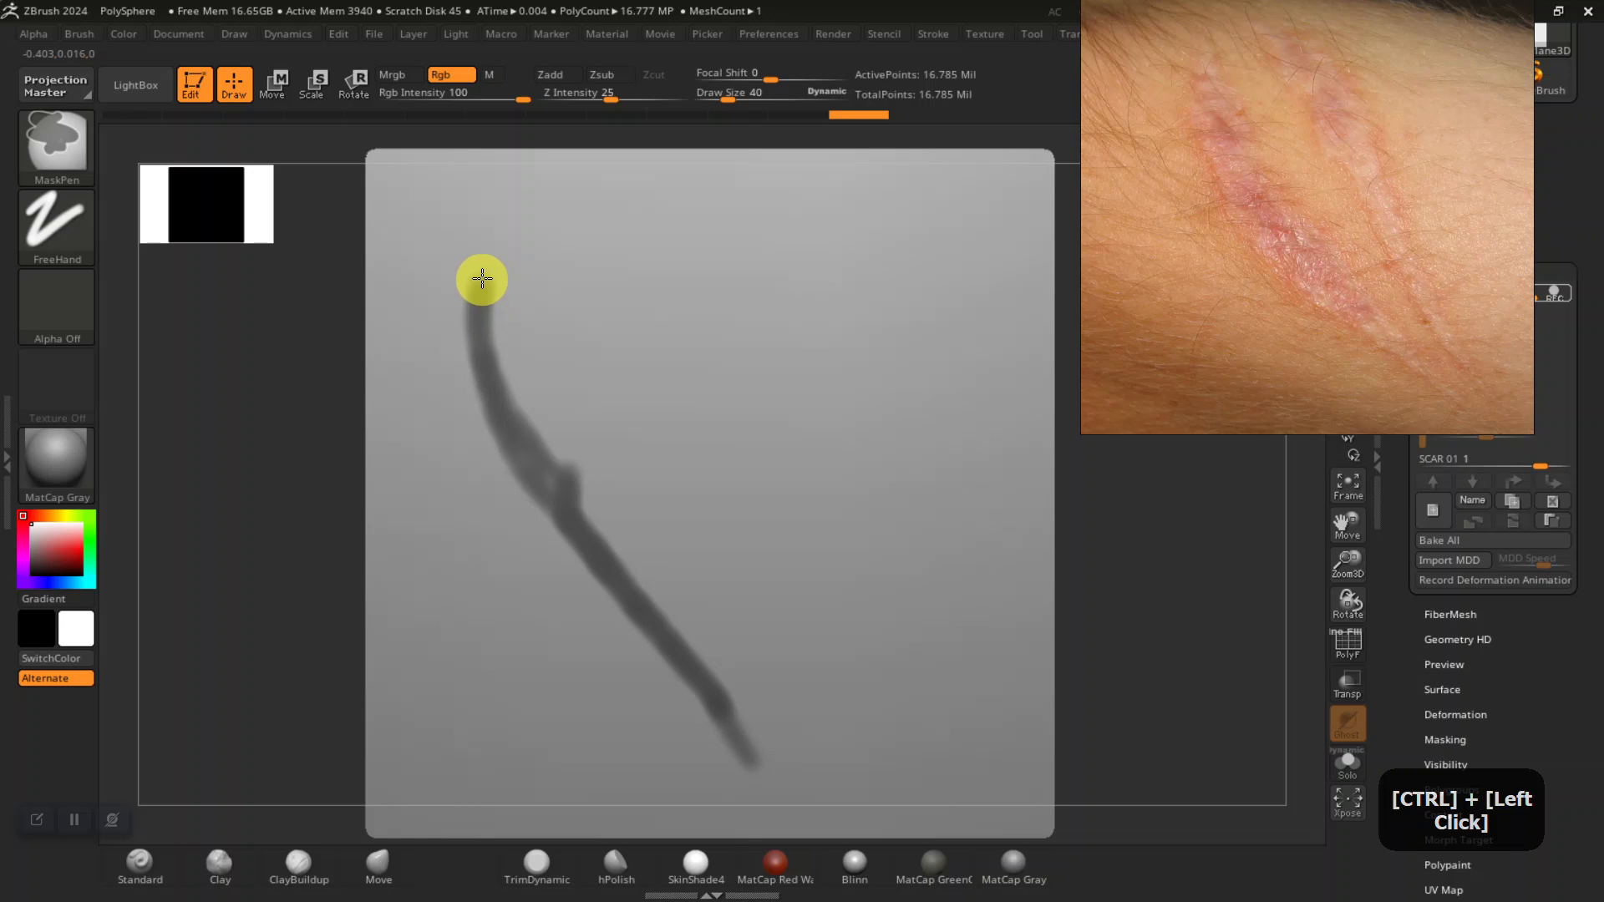
left_click_drag(498, 326, 531, 436, "ctrl")
left_click_drag(567, 493, 610, 563, "ctrl")
mouse_move(549, 449)
left_mouse_down("ctrl")
mouse_move(494, 293)
mouse_move(573, 426)
mouse_move(645, 602)
mouse_move(533, 384)
mouse_move(551, 391)
mouse_move(615, 523)
mouse_move(509, 359)
mouse_move(609, 537)
left_mouse_up("ctrl")
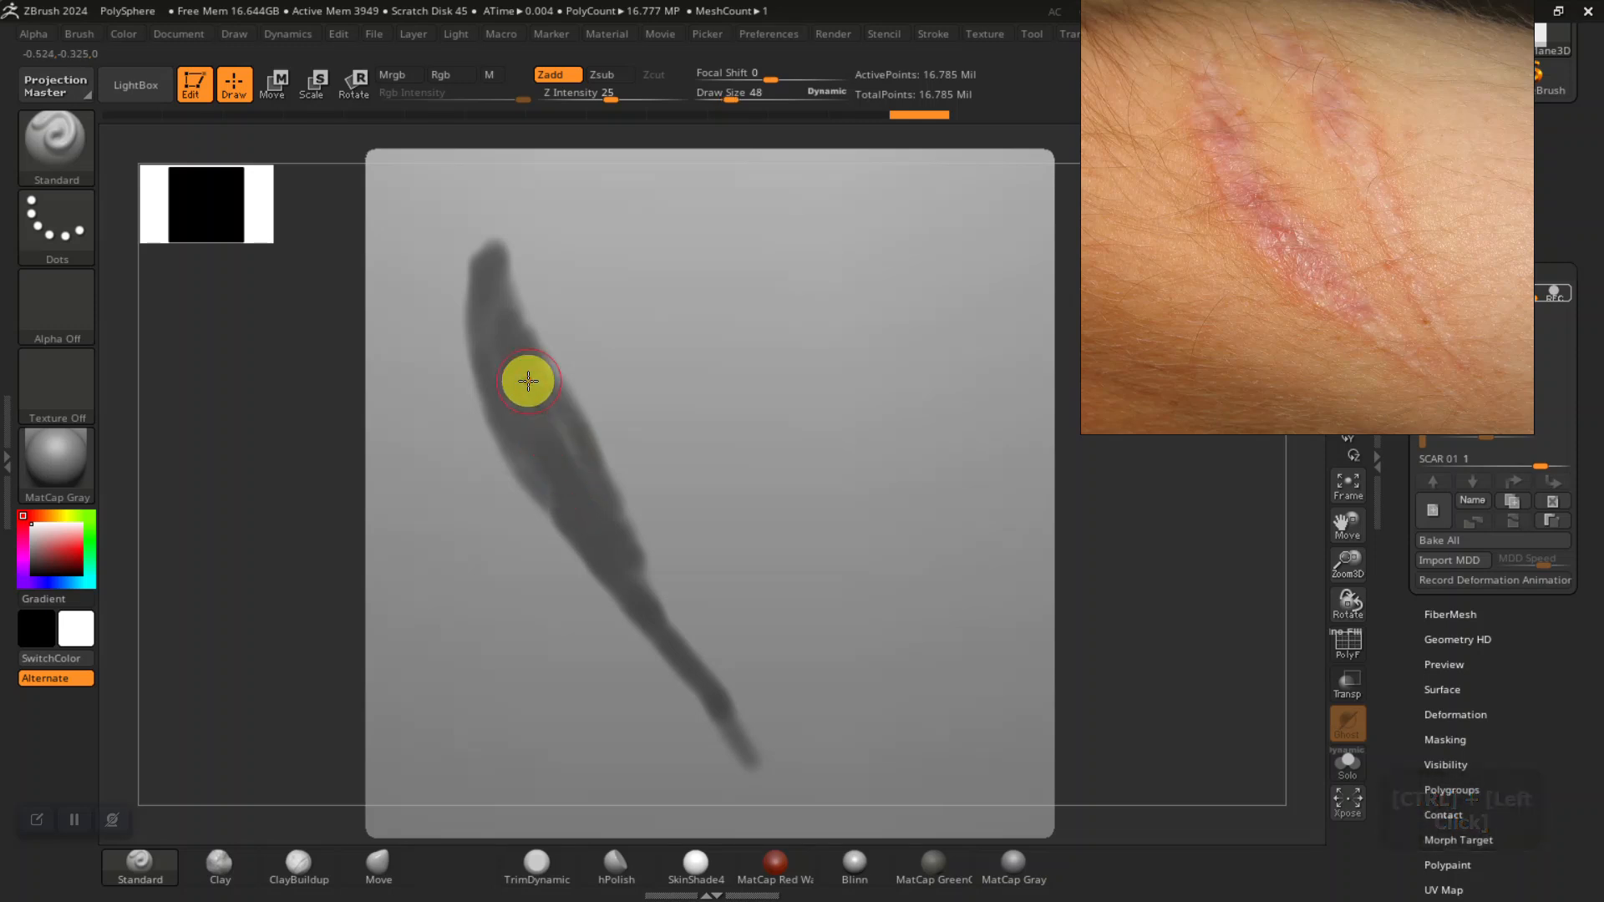
mouse_move(498, 326)
left_mouse_down("ctrl")
mouse_move(530, 440)
mouse_move(469, 276)
mouse_move(483, 250)
mouse_move(534, 413)
mouse_move(616, 571)
mouse_move(504, 426)
mouse_move(508, 373)
mouse_move(748, 759)
mouse_move(626, 576)
mouse_move(558, 432)
mouse_move(616, 573)
mouse_move(607, 490)
mouse_move(518, 344)
left_mouse_up("ctrl")
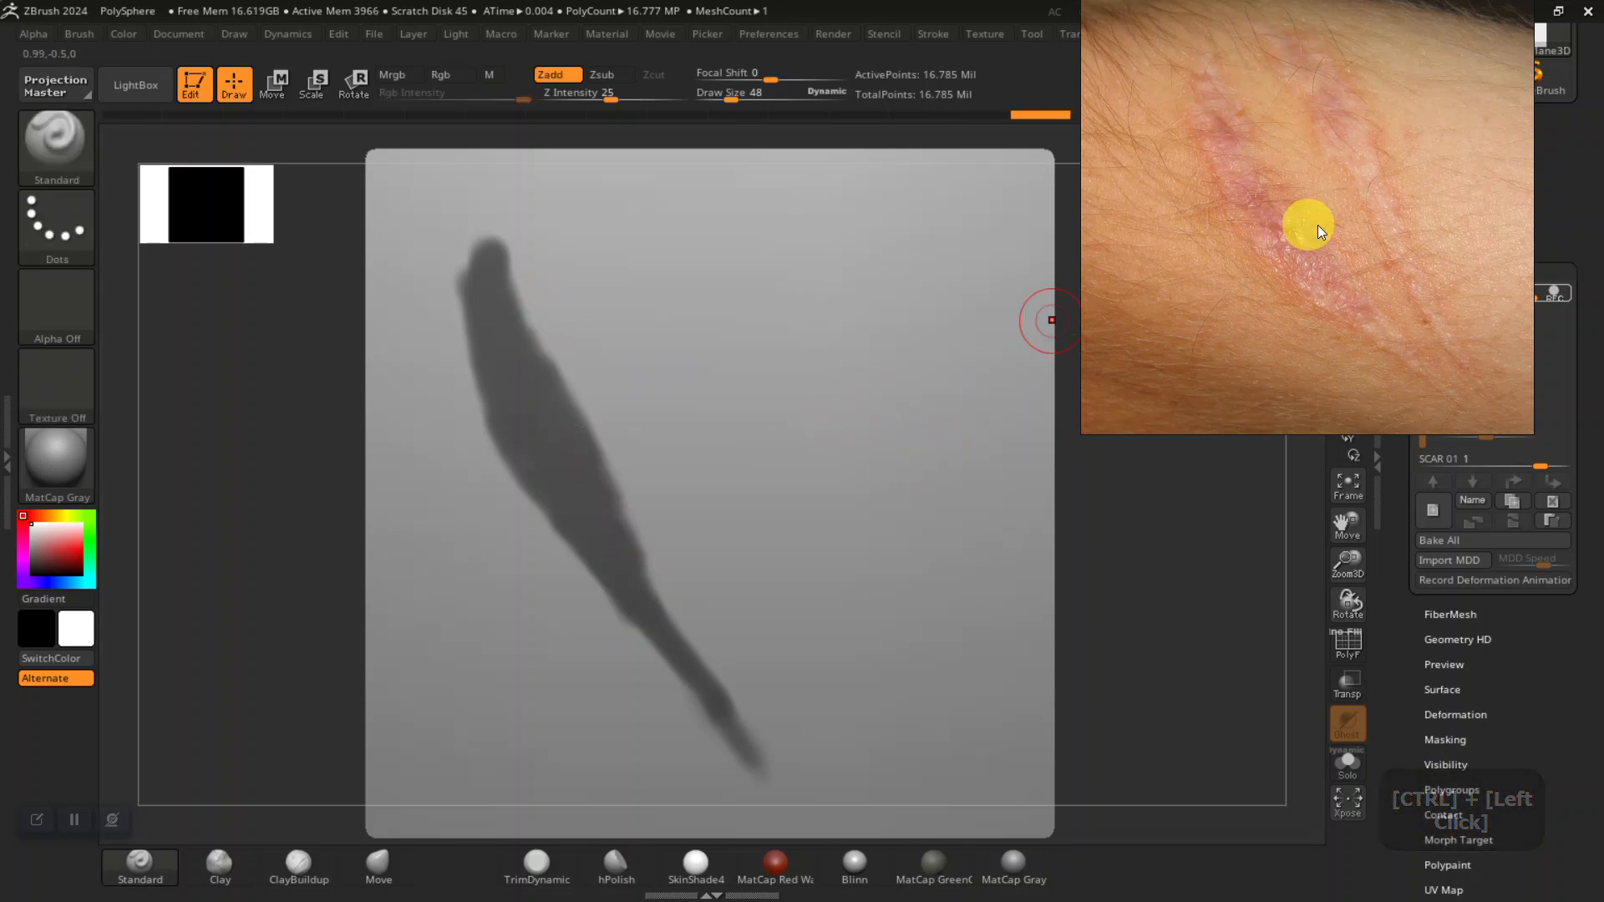
- Mask a second tapering scar to the right of the first, running from the plane's upper middle down to its lower right
left_click_drag(670, 226, 676, 233, "ctrl")
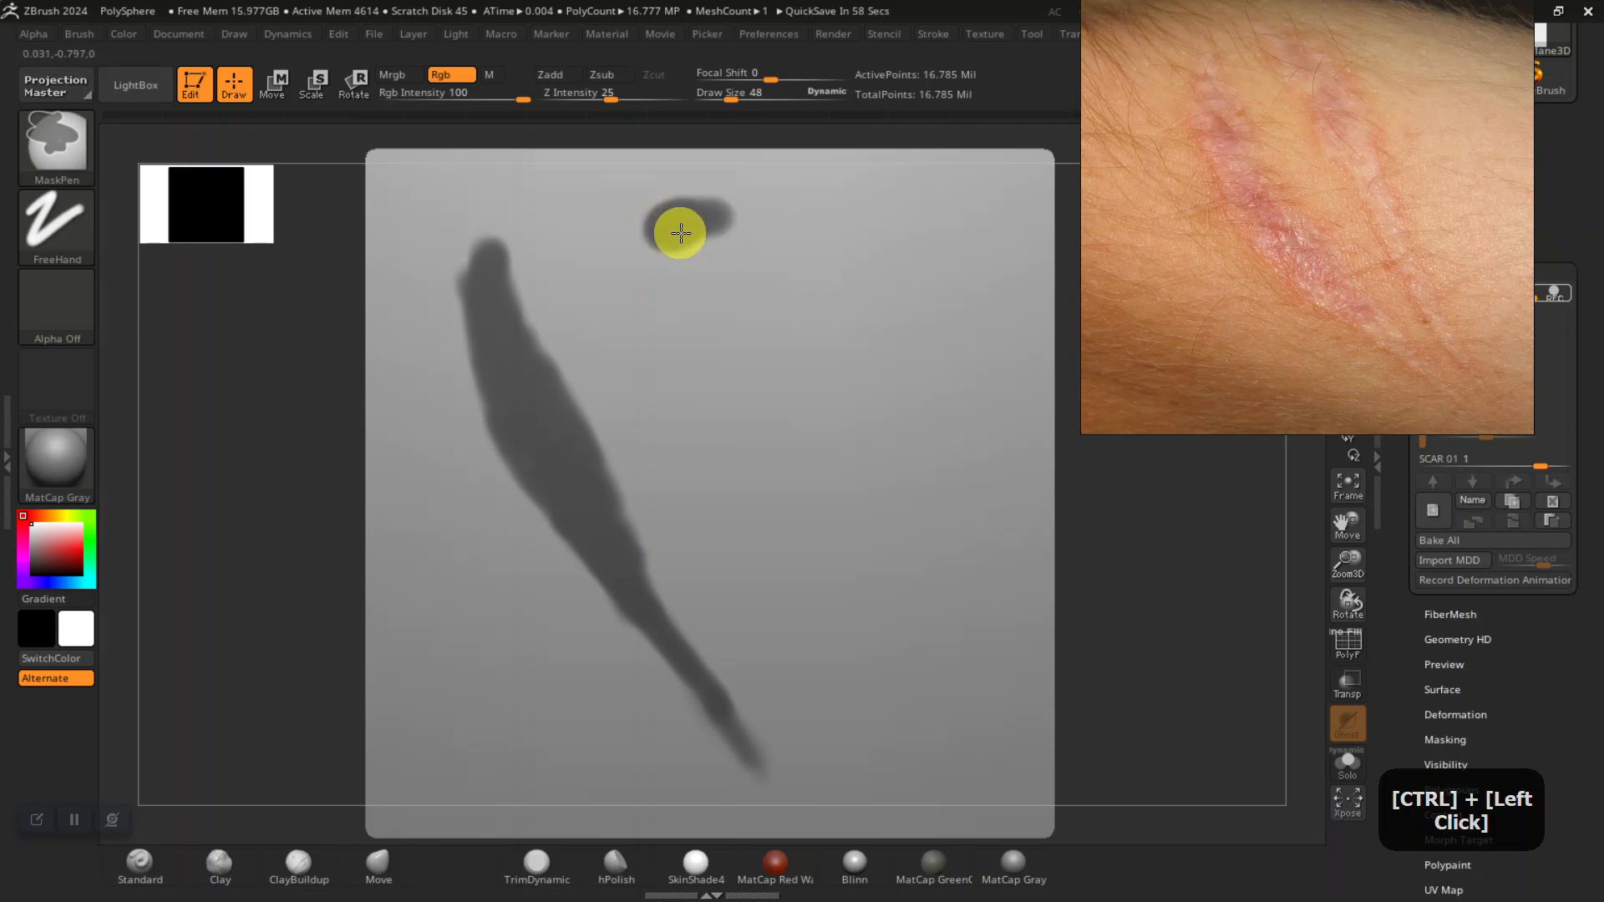
left_click_drag(724, 372, 878, 743, "ctrl")
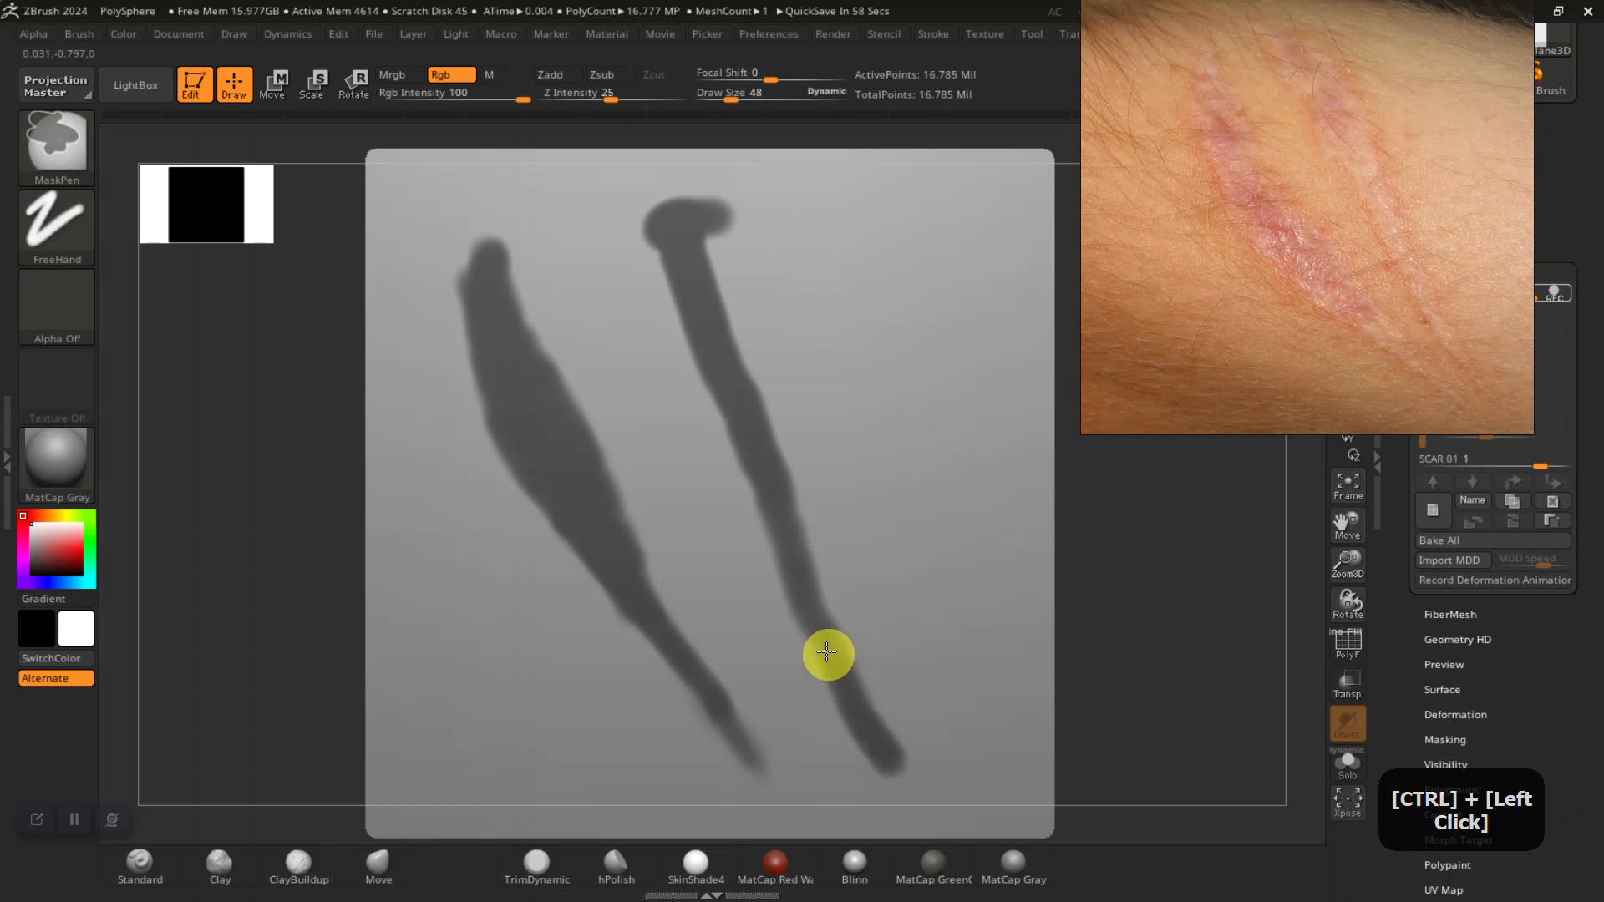
mouse_move(711, 219)
left_mouse_down("ctrl")
mouse_move(741, 279)
mouse_move(805, 594)
mouse_move(705, 197)
mouse_move(739, 261)
mouse_move(774, 477)
mouse_move(759, 347)
mouse_move(818, 625)
mouse_move(716, 251)
mouse_move(763, 390)
mouse_move(802, 644)
left_mouse_up("ctrl")
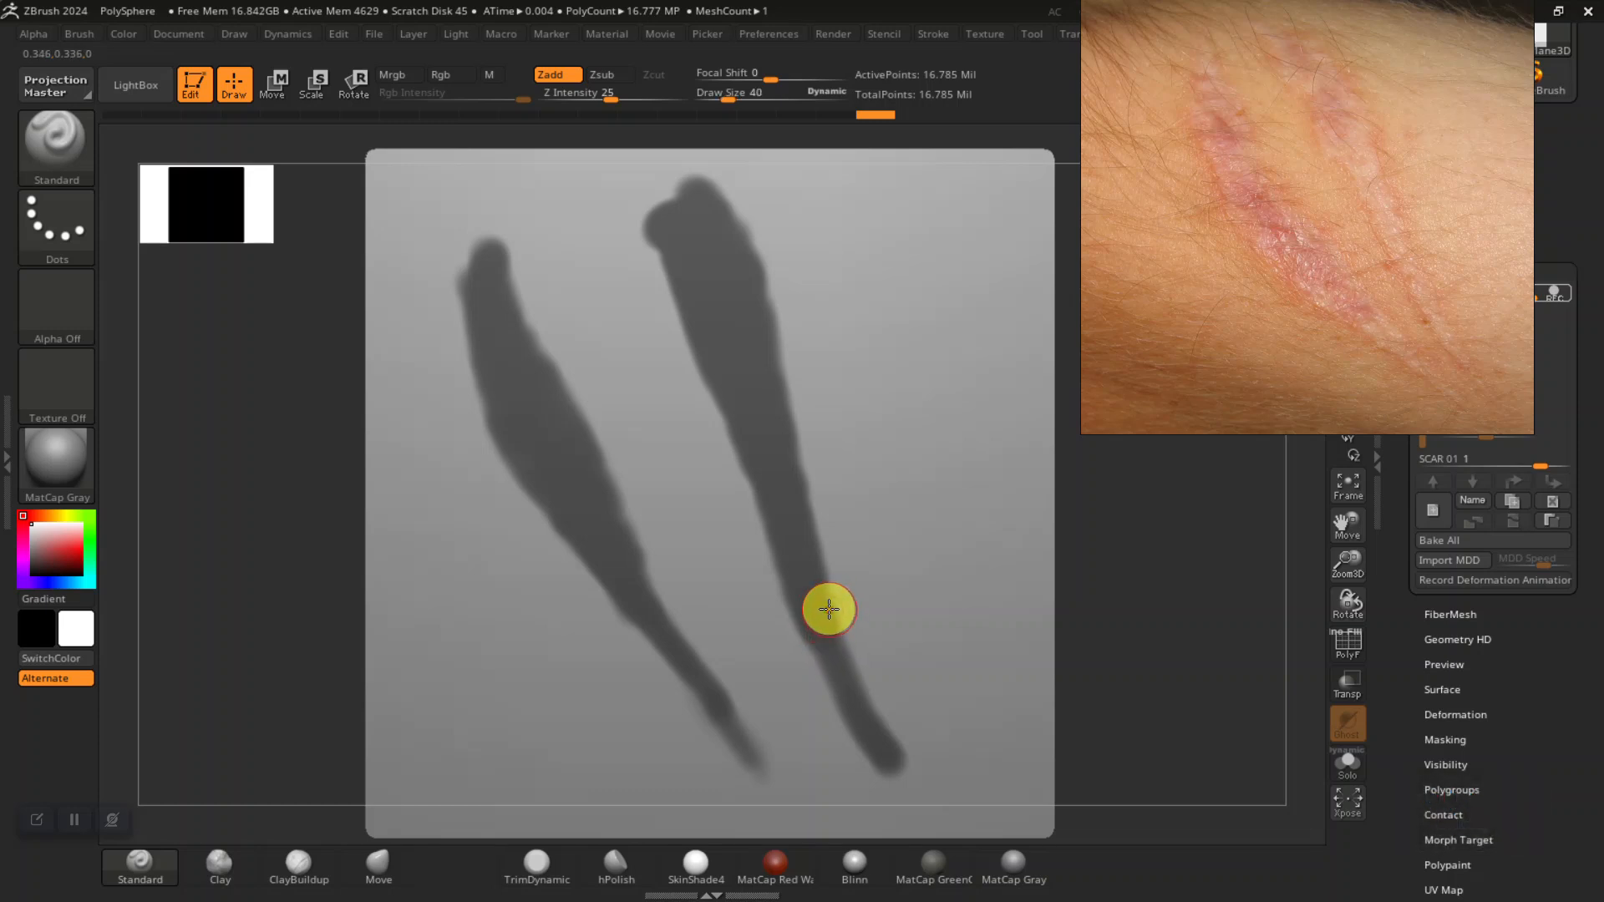
- Refine the lower ends of both scar masks with a draw size of 36, and invert the mask
left_click(760, 612, "ctrl+alt")
left_click_drag(788, 641, 838, 742, "ctrl+alt")
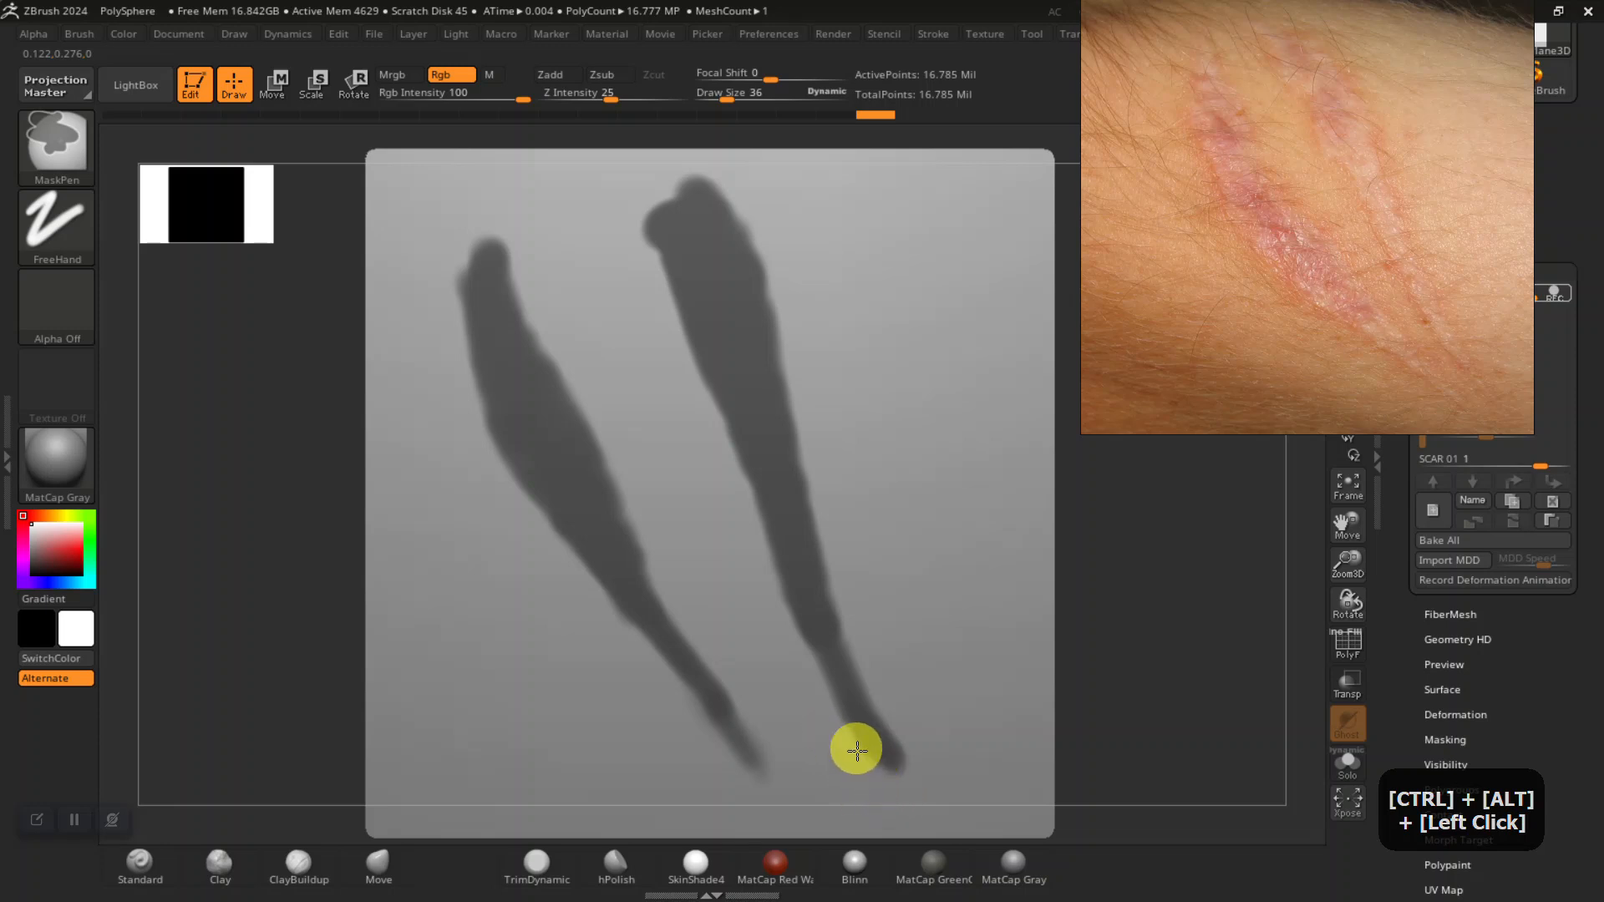
mouse_move(920, 752)
left_mouse_down("ctrl+alt")
mouse_move(860, 666)
mouse_move(824, 548)
left_mouse_up("ctrl+alt")
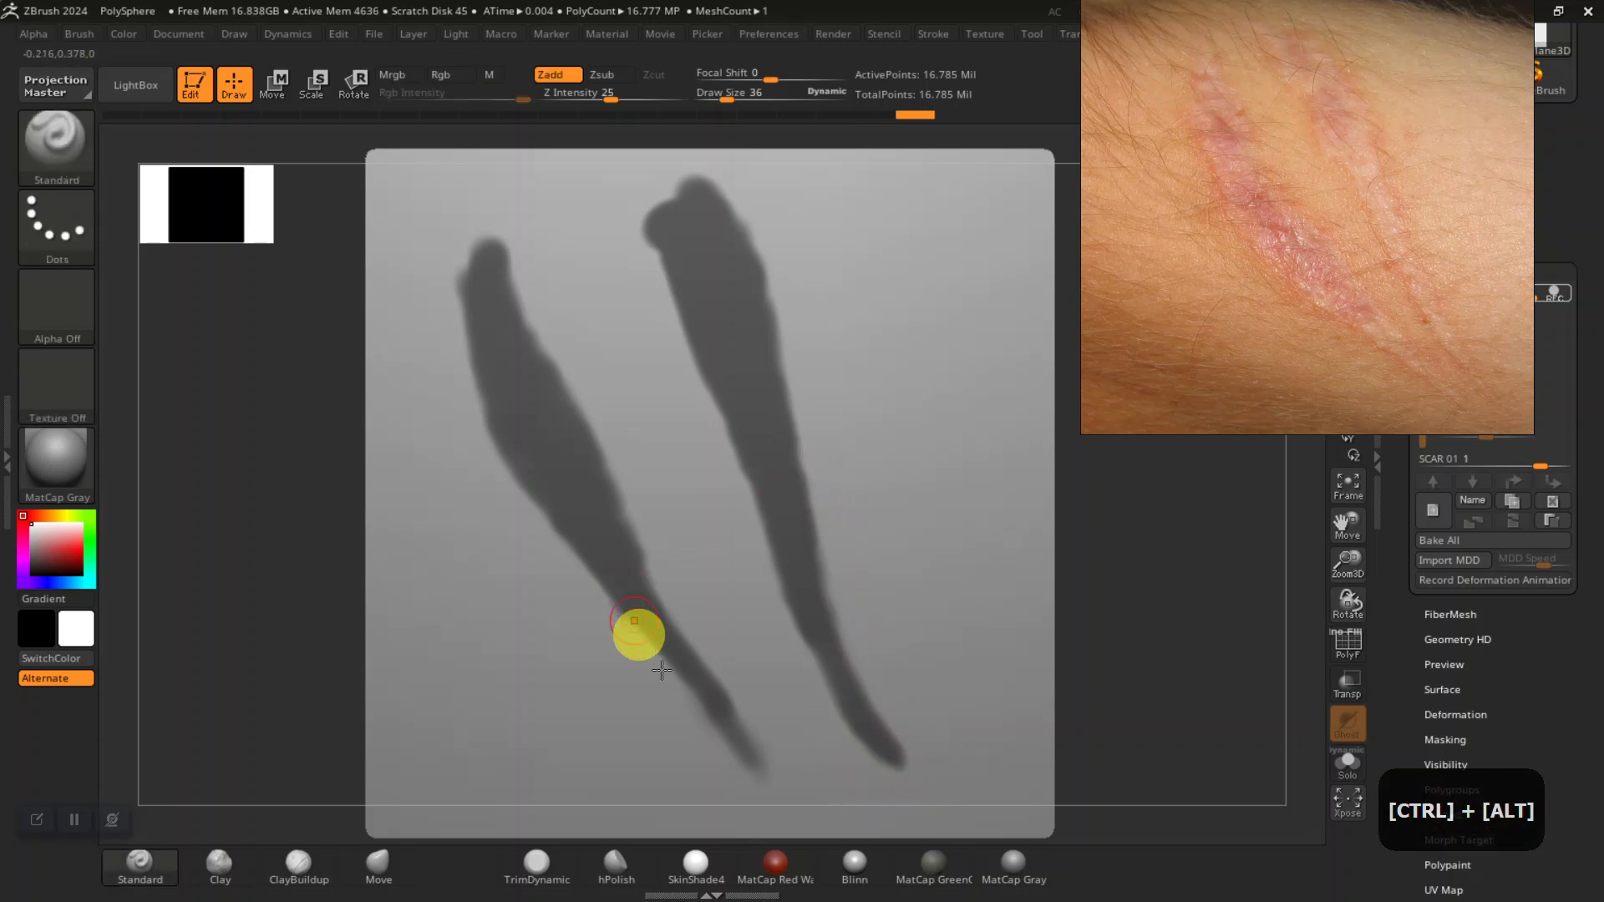
left_click_drag(691, 675, 694, 674, "ctrl")
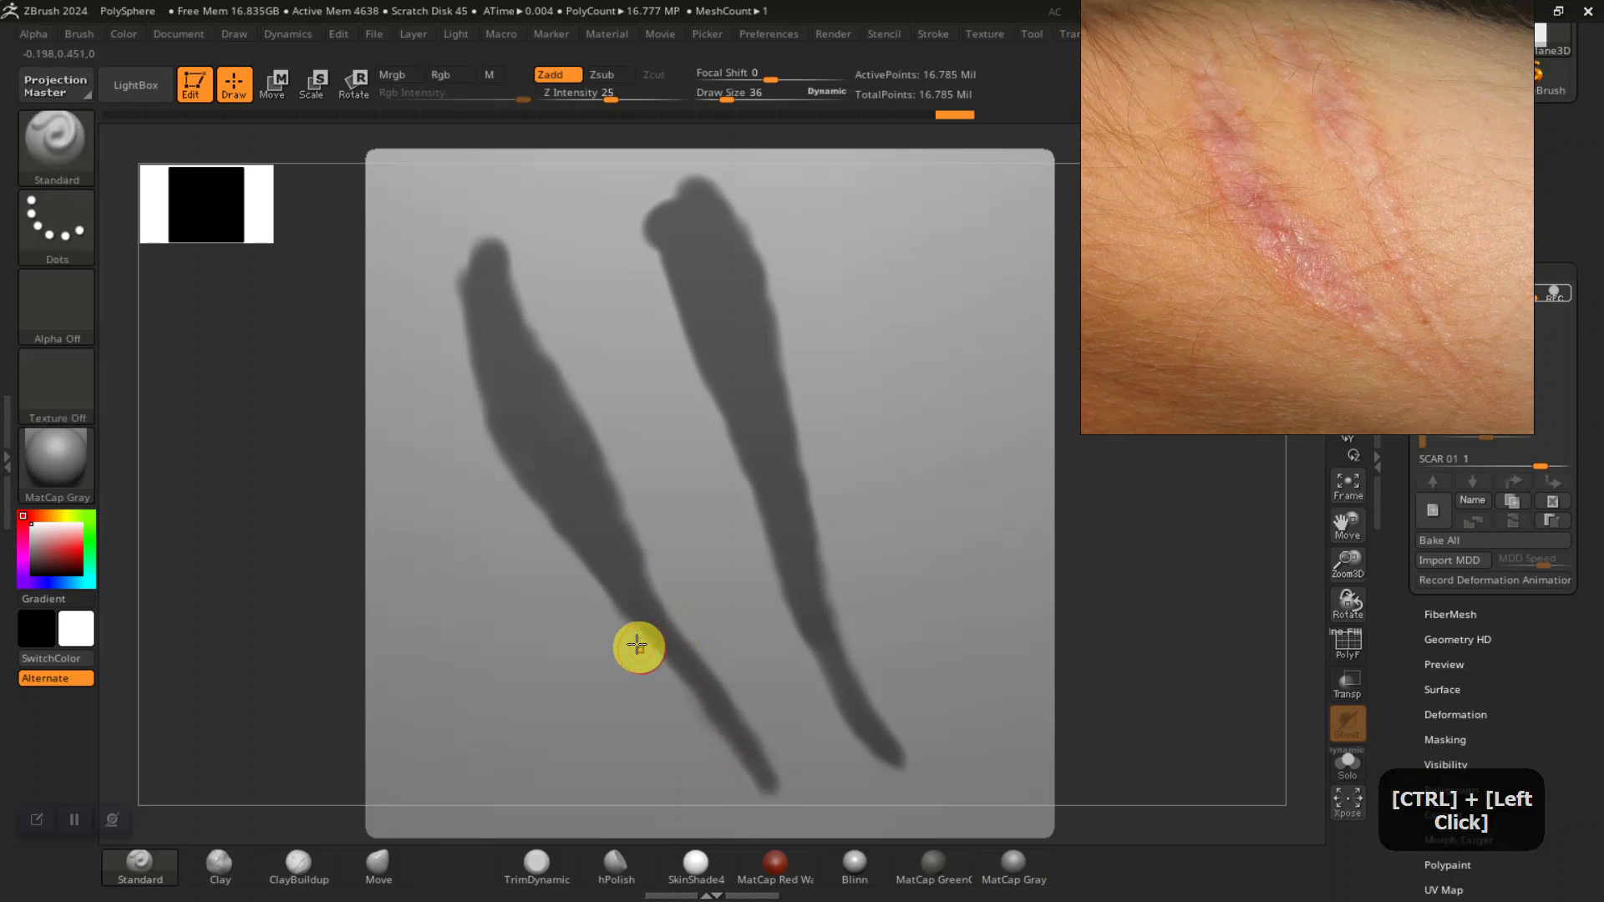
left_click_drag(647, 237, 716, 235, "ctrl")
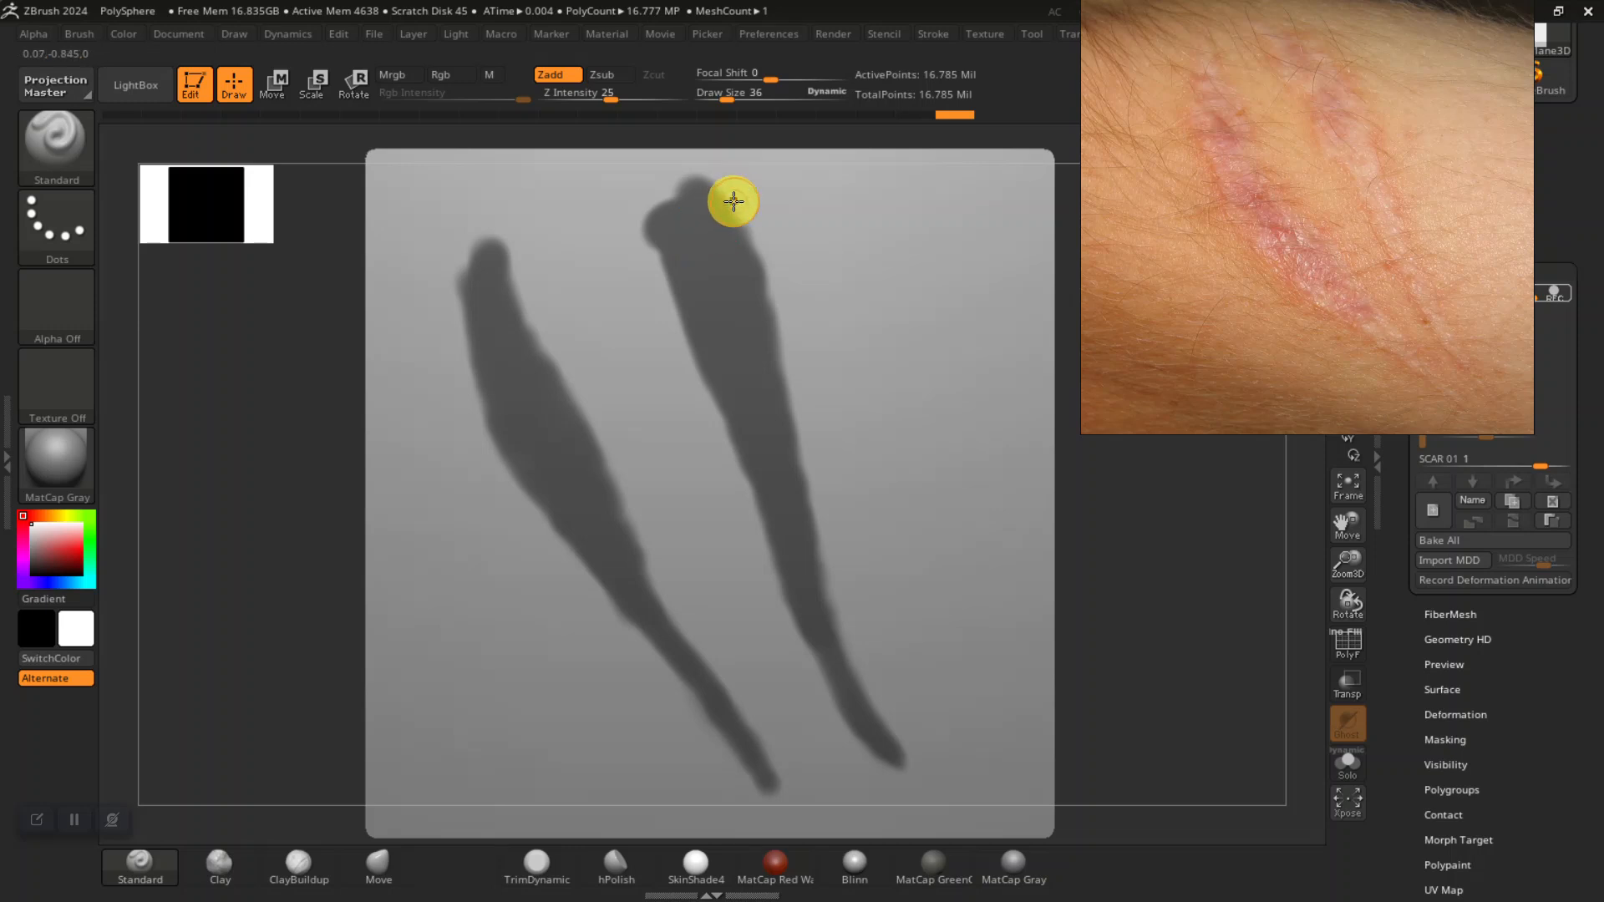
left_click(1202, 654, "ctrl")
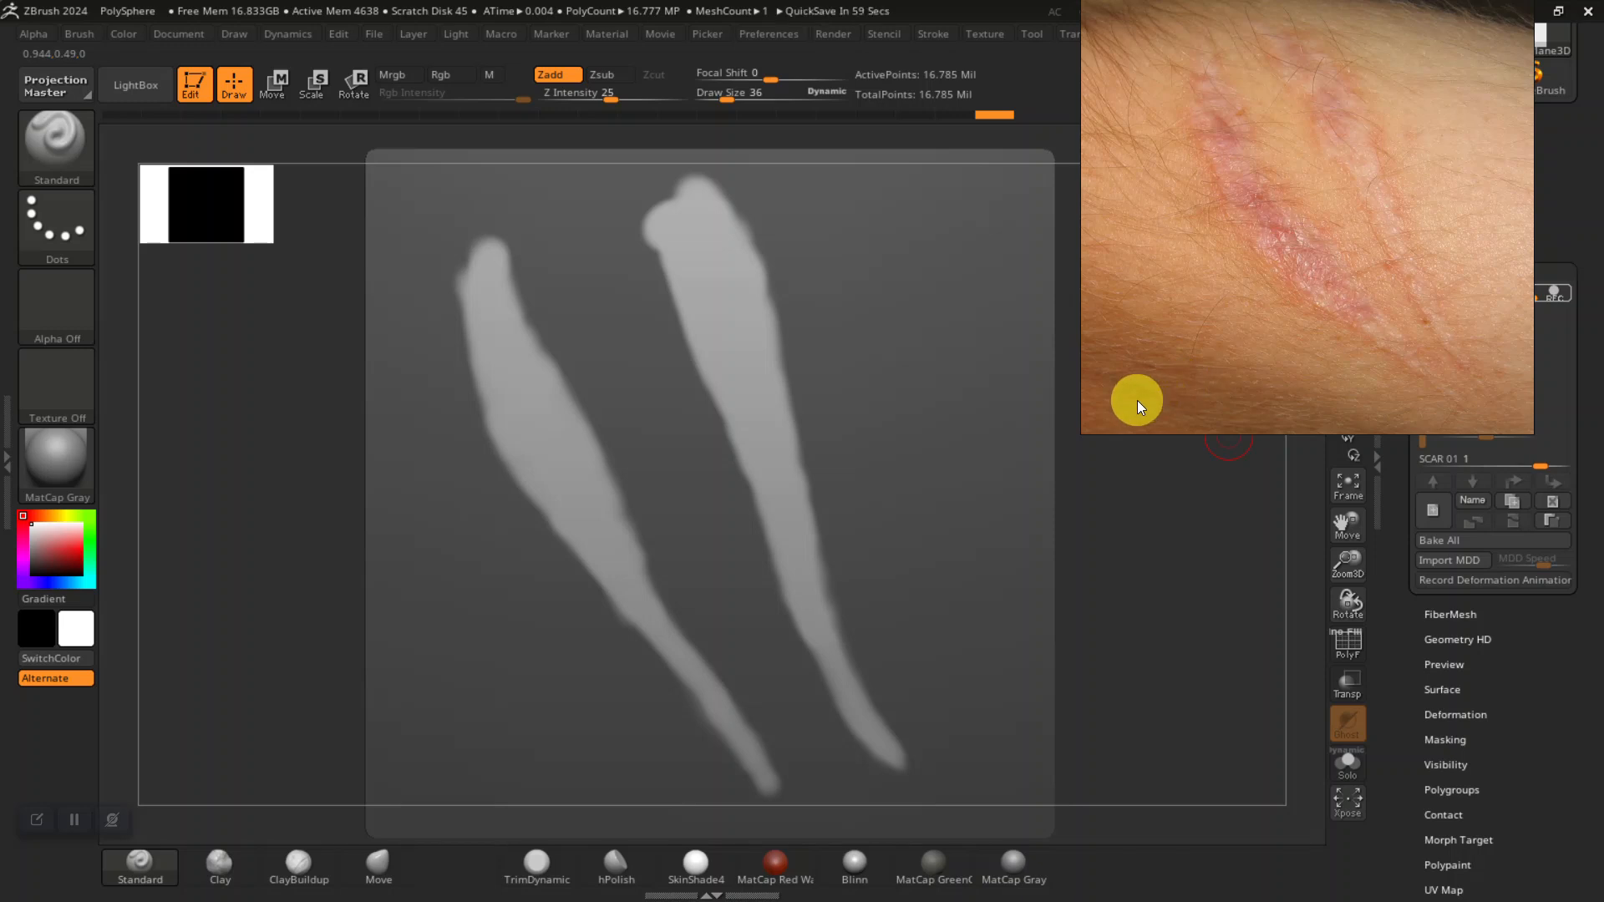
- Examine the scar's skin texture up close in the reference photo, and open the Deformation settings
scroll(1269, 284, "up", 4)
mouse_move(1305, 258)
middle_mouse_down()
mouse_move(1146, 253)
mouse_move(1186, 227)
mouse_move(1296, 243)
mouse_move(1320, 279)
middle_mouse_up()
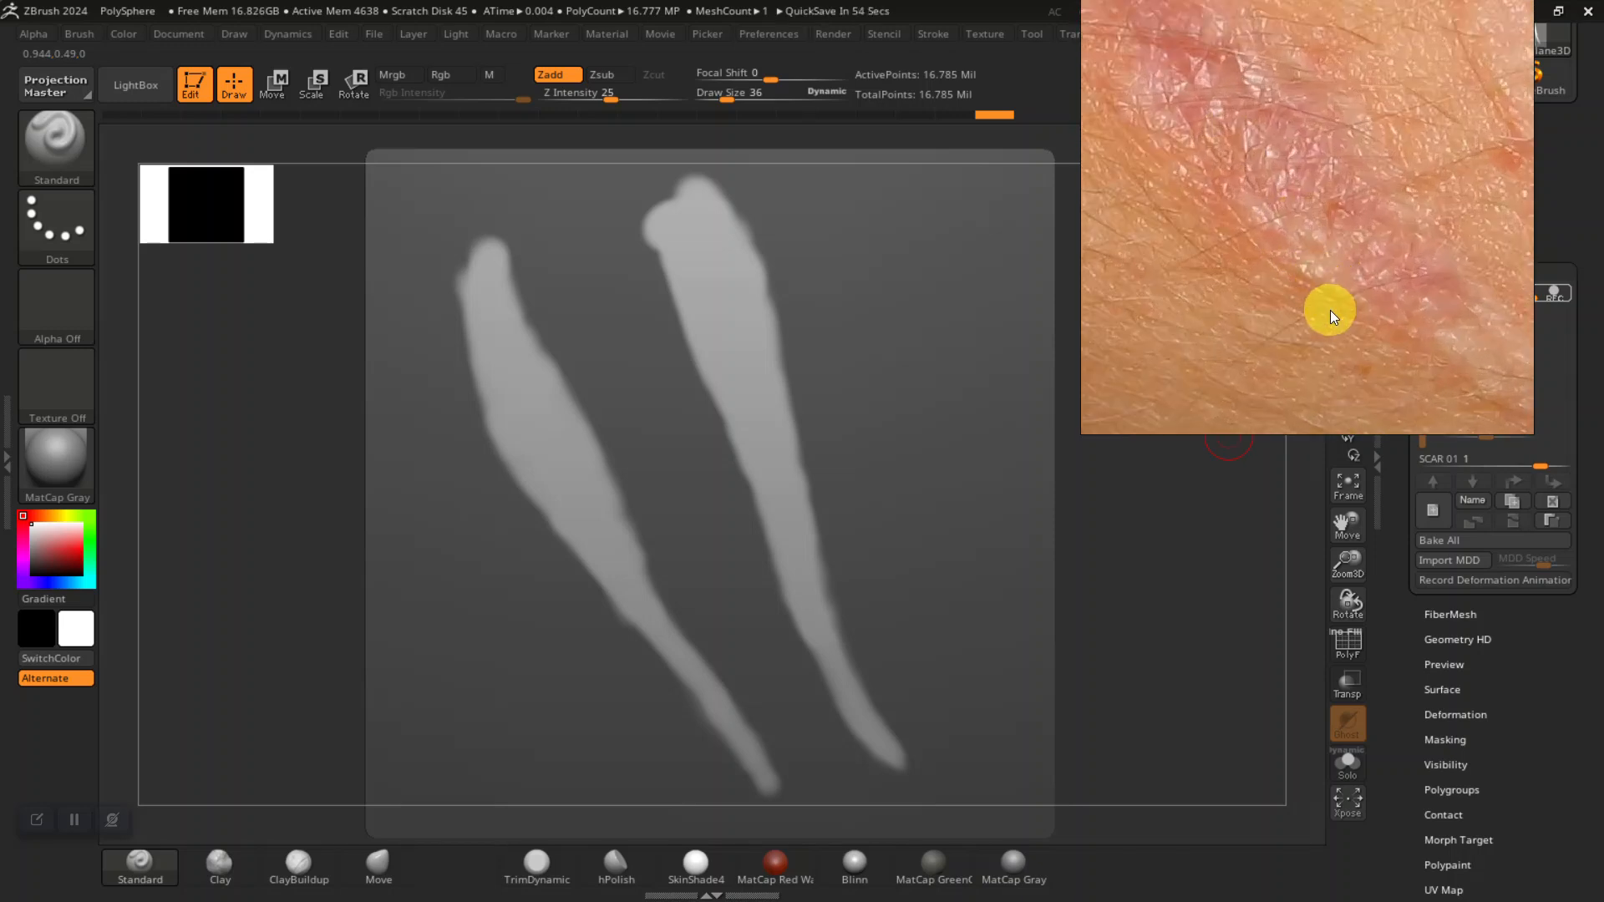
scroll(1314, 296, "down", 2)
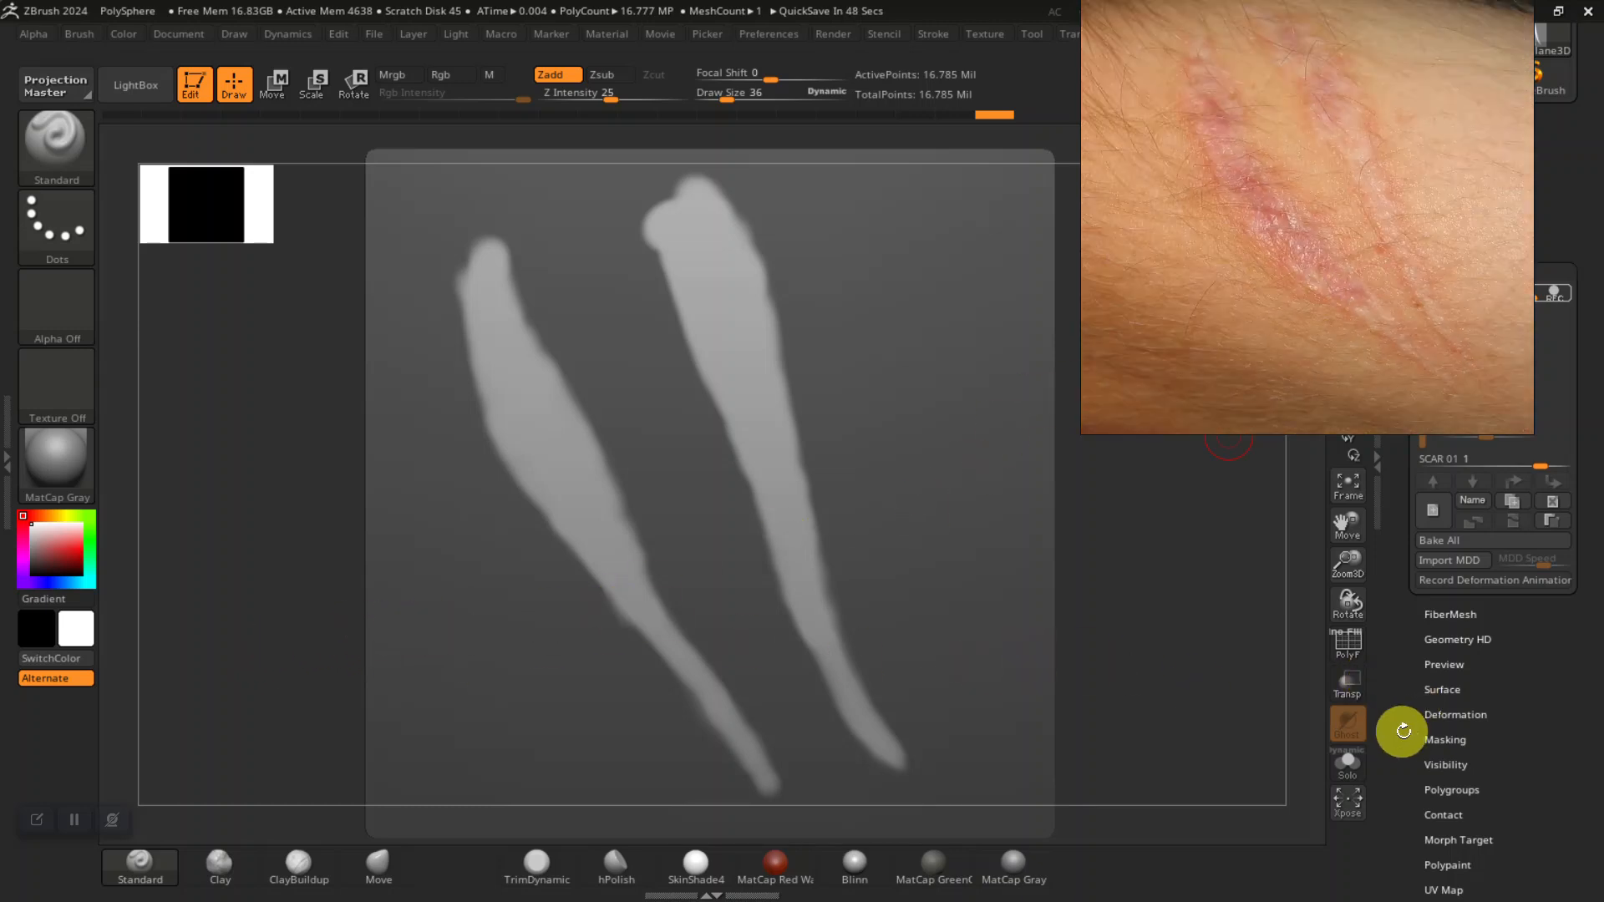
left_click_drag(1397, 773, 1403, 580)
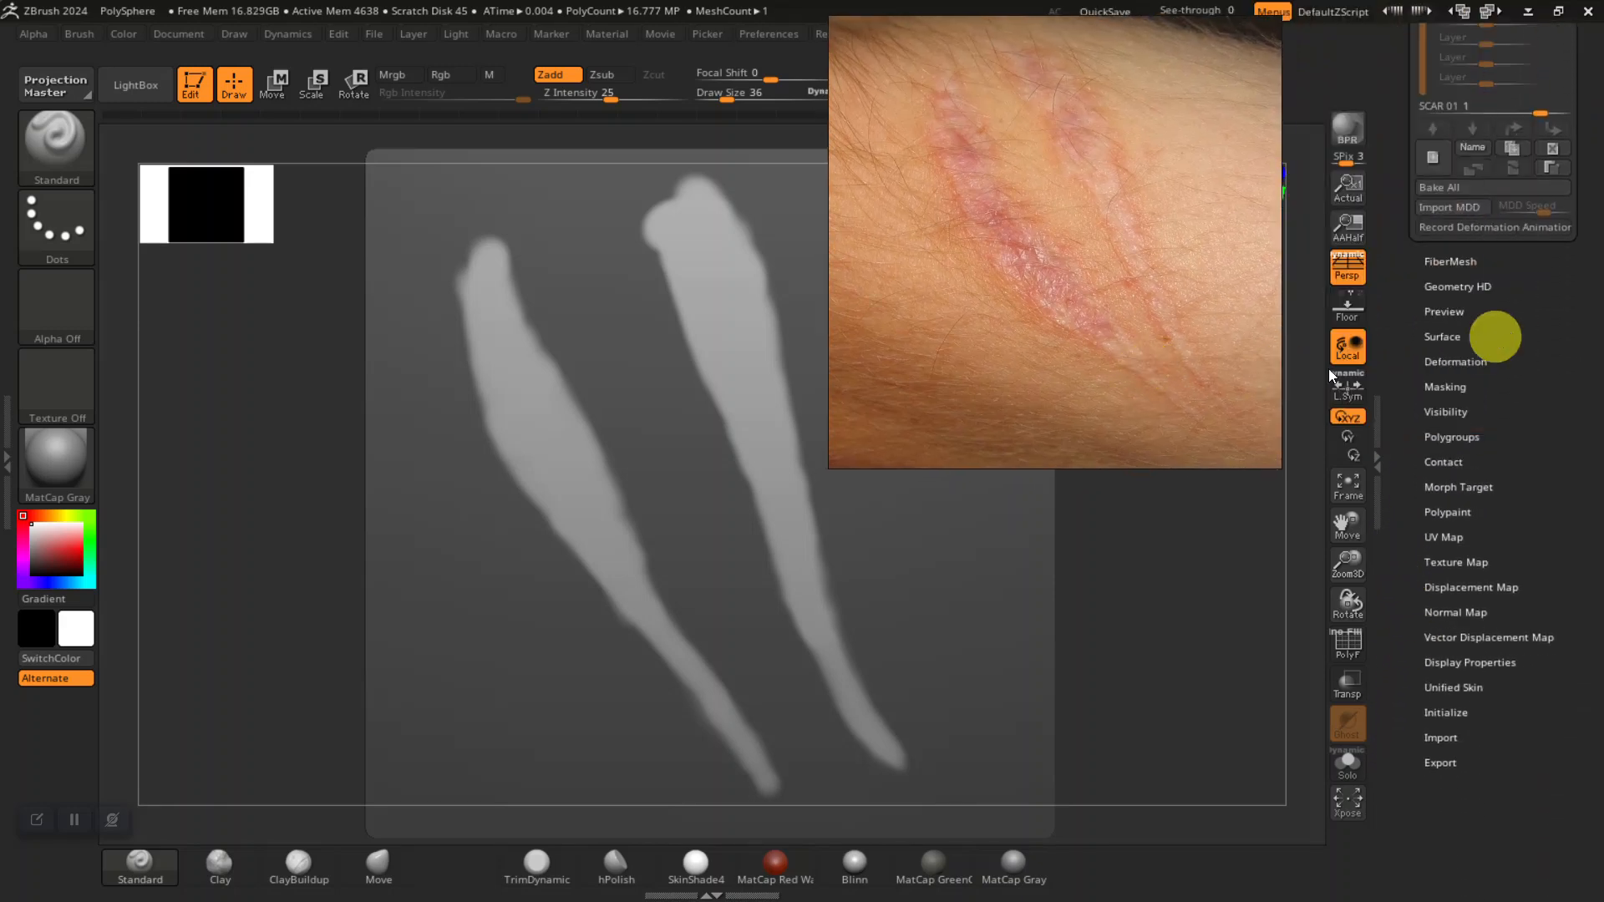
left_click(1472, 363)
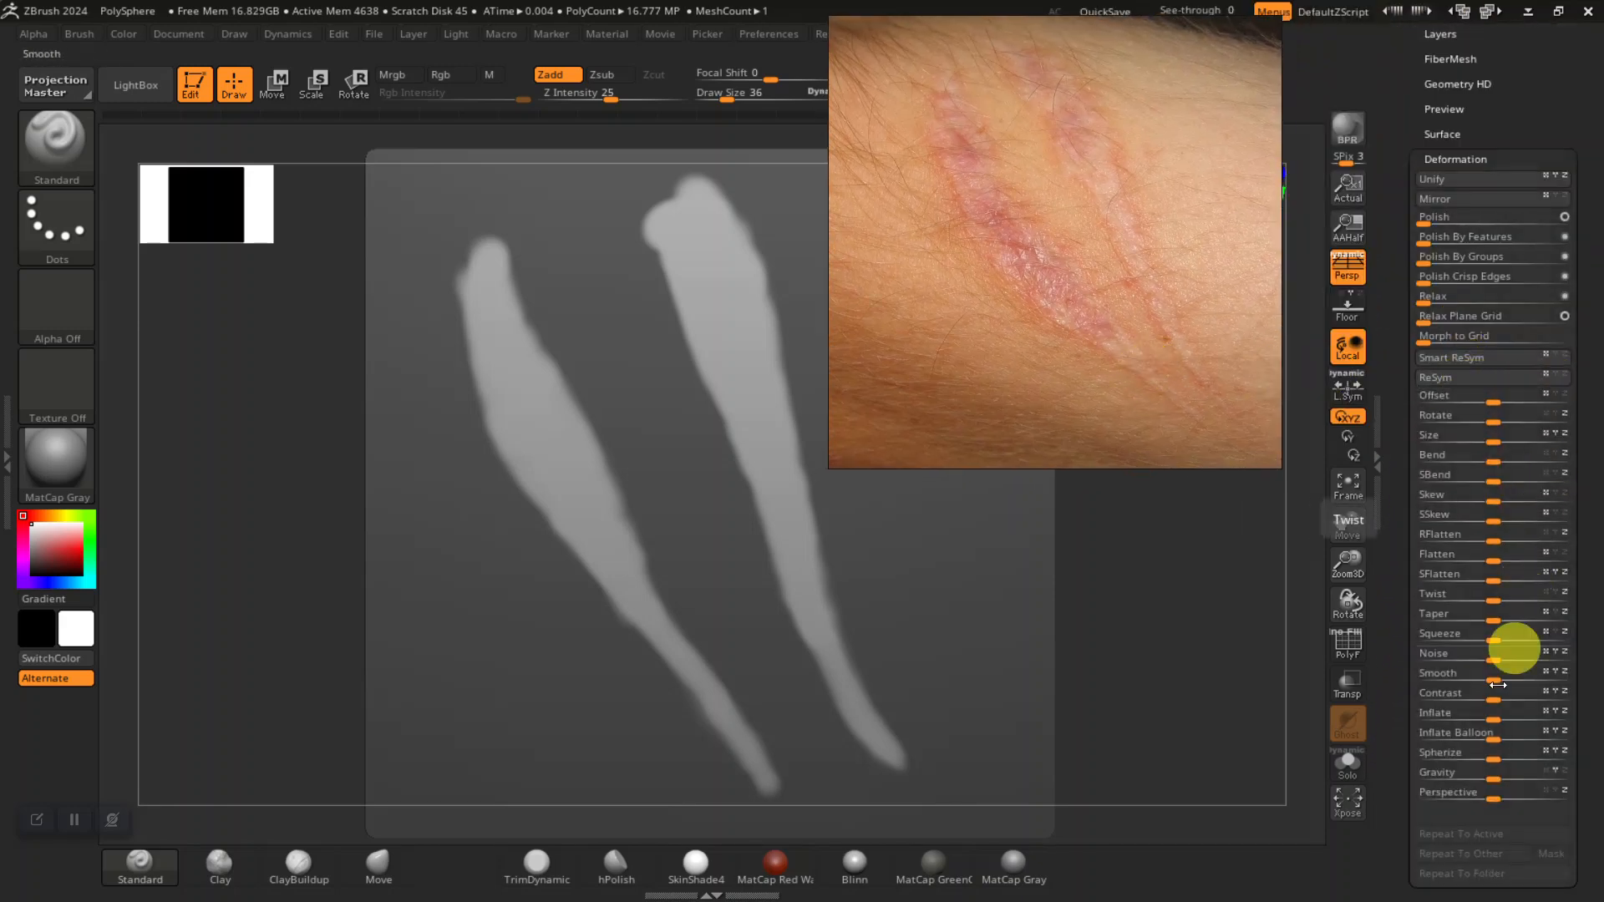
- Try an Inflate deformation on the unmasked scars, inspect it at an angle, and undo it
left_click(1424, 711)
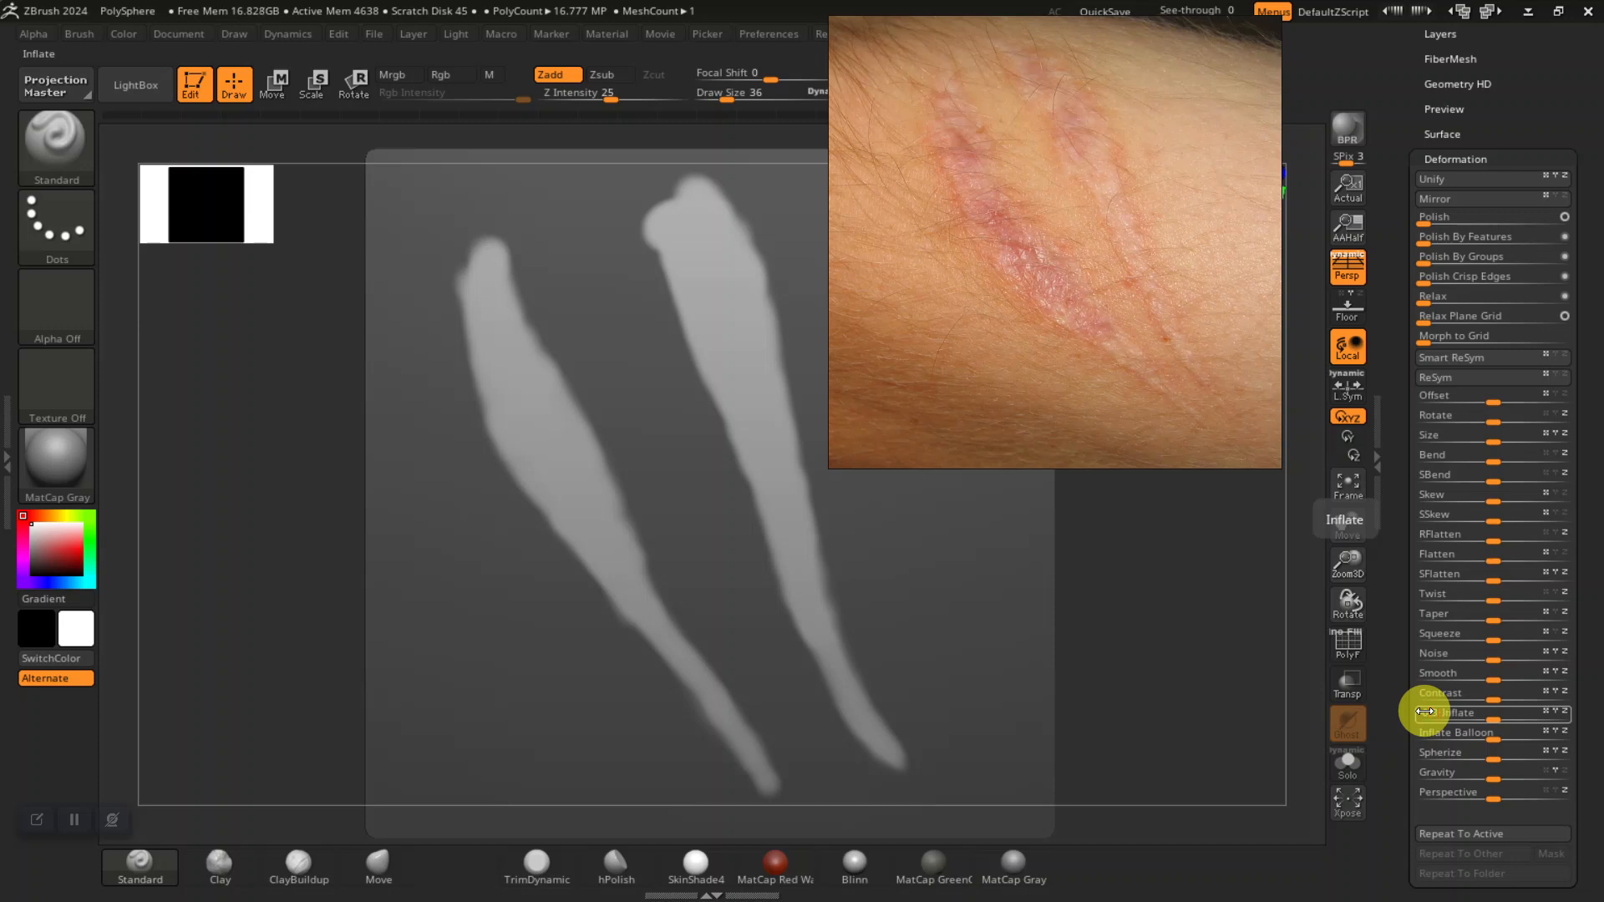
mouse_move(1120, 705)
left_mouse_down()
mouse_move(1200, 705)
mouse_move(1148, 679)
mouse_move(1199, 794)
mouse_move(1185, 635)
mouse_move(1170, 675)
left_mouse_up()
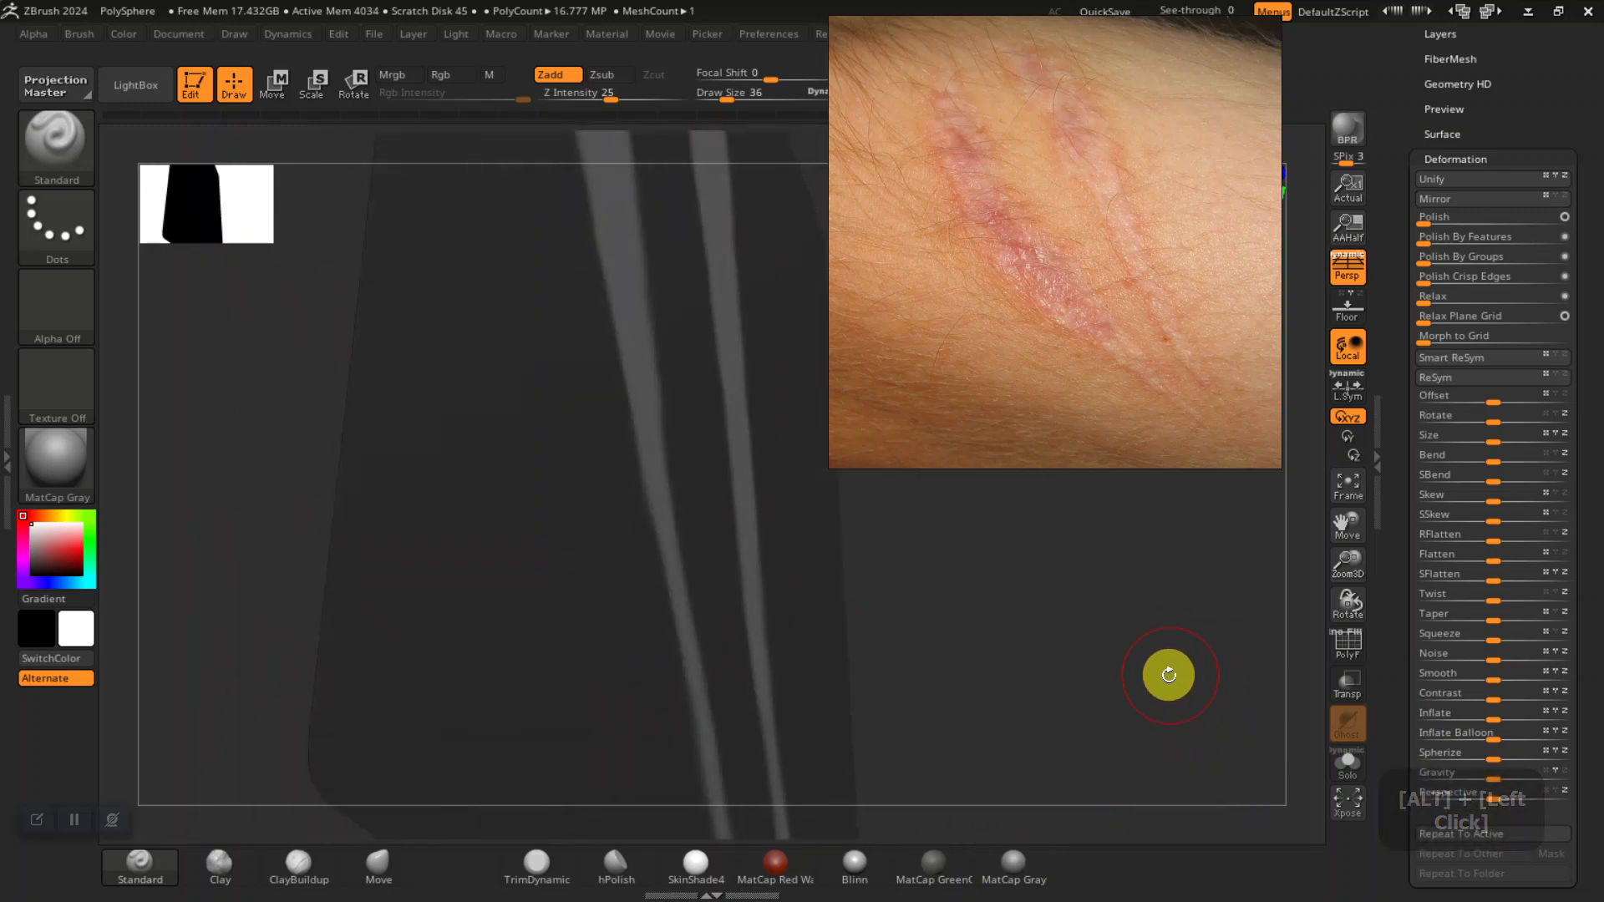
key("ctrl+z")
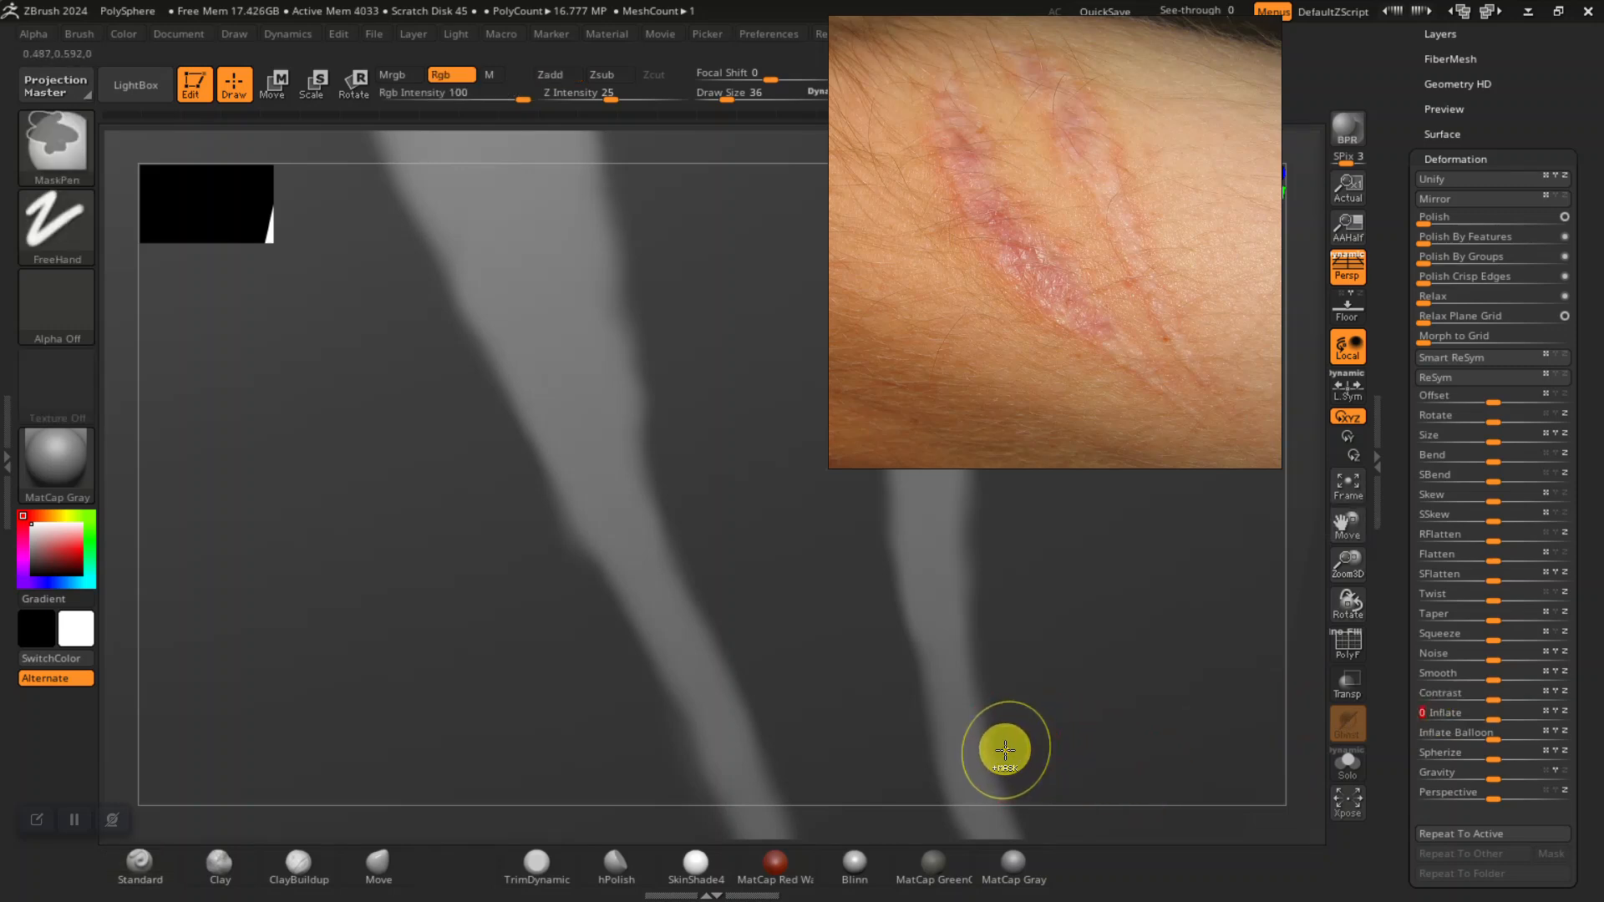
key("ctrl+z")
mouse_move(1073, 696)
left_mouse_down("shift")
mouse_move(1092, 723)
mouse_move(1300, 648)
mouse_move(1390, 662)
mouse_move(1302, 684)
left_mouse_up("shift")
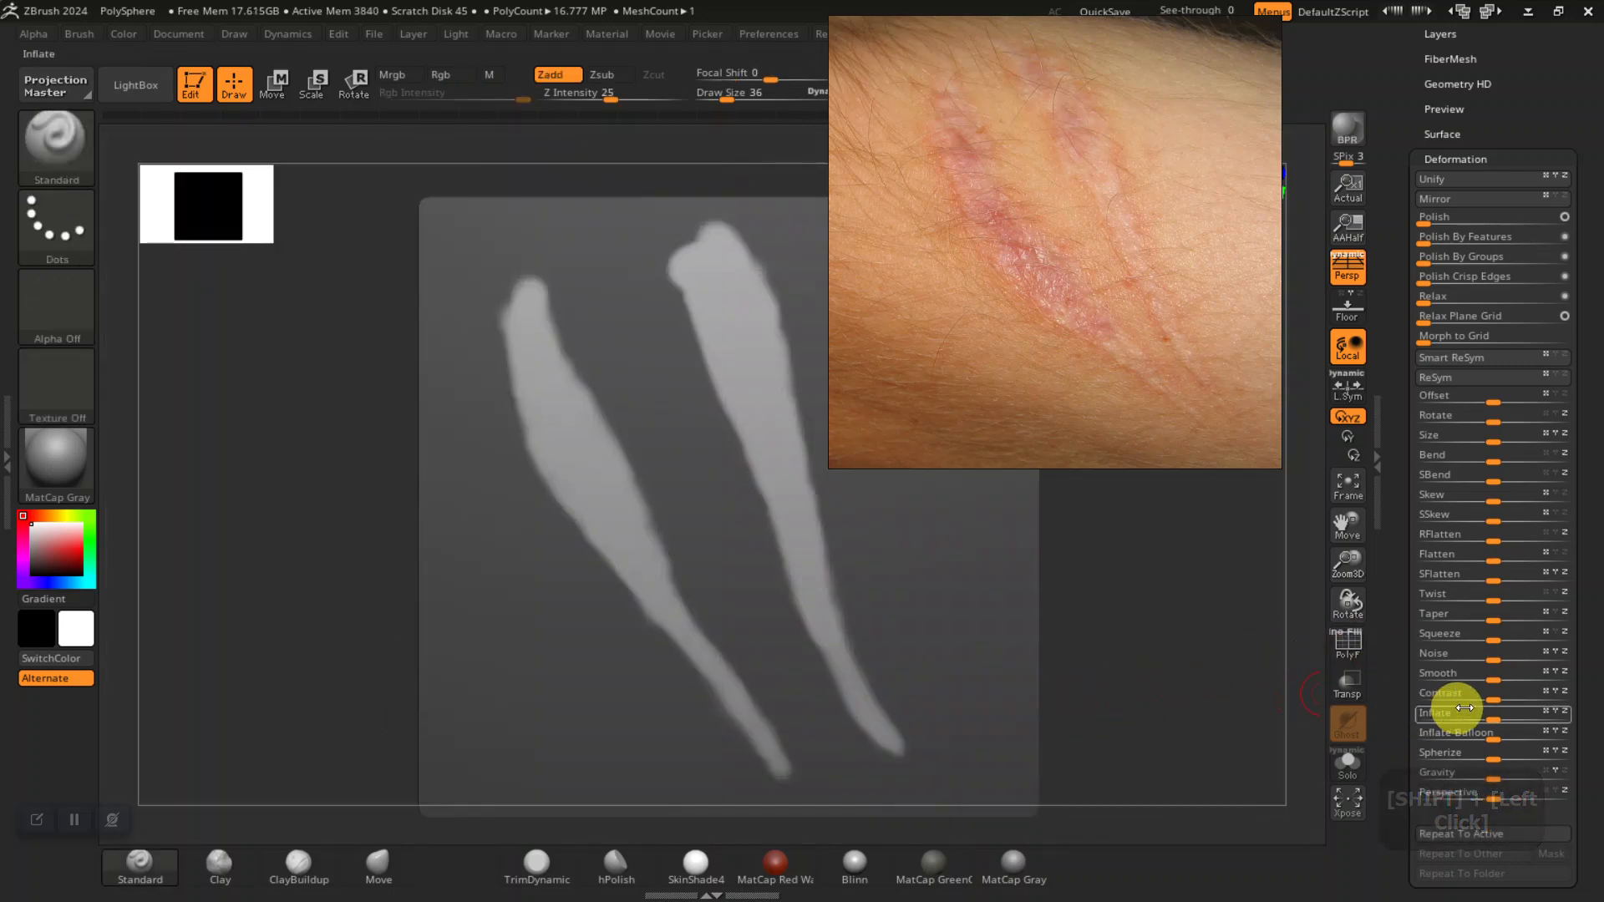
- Sink the unmasked scars into the plane with an Inflate deformation of -13, and inspect their depth from an angle
left_click(1492, 720)
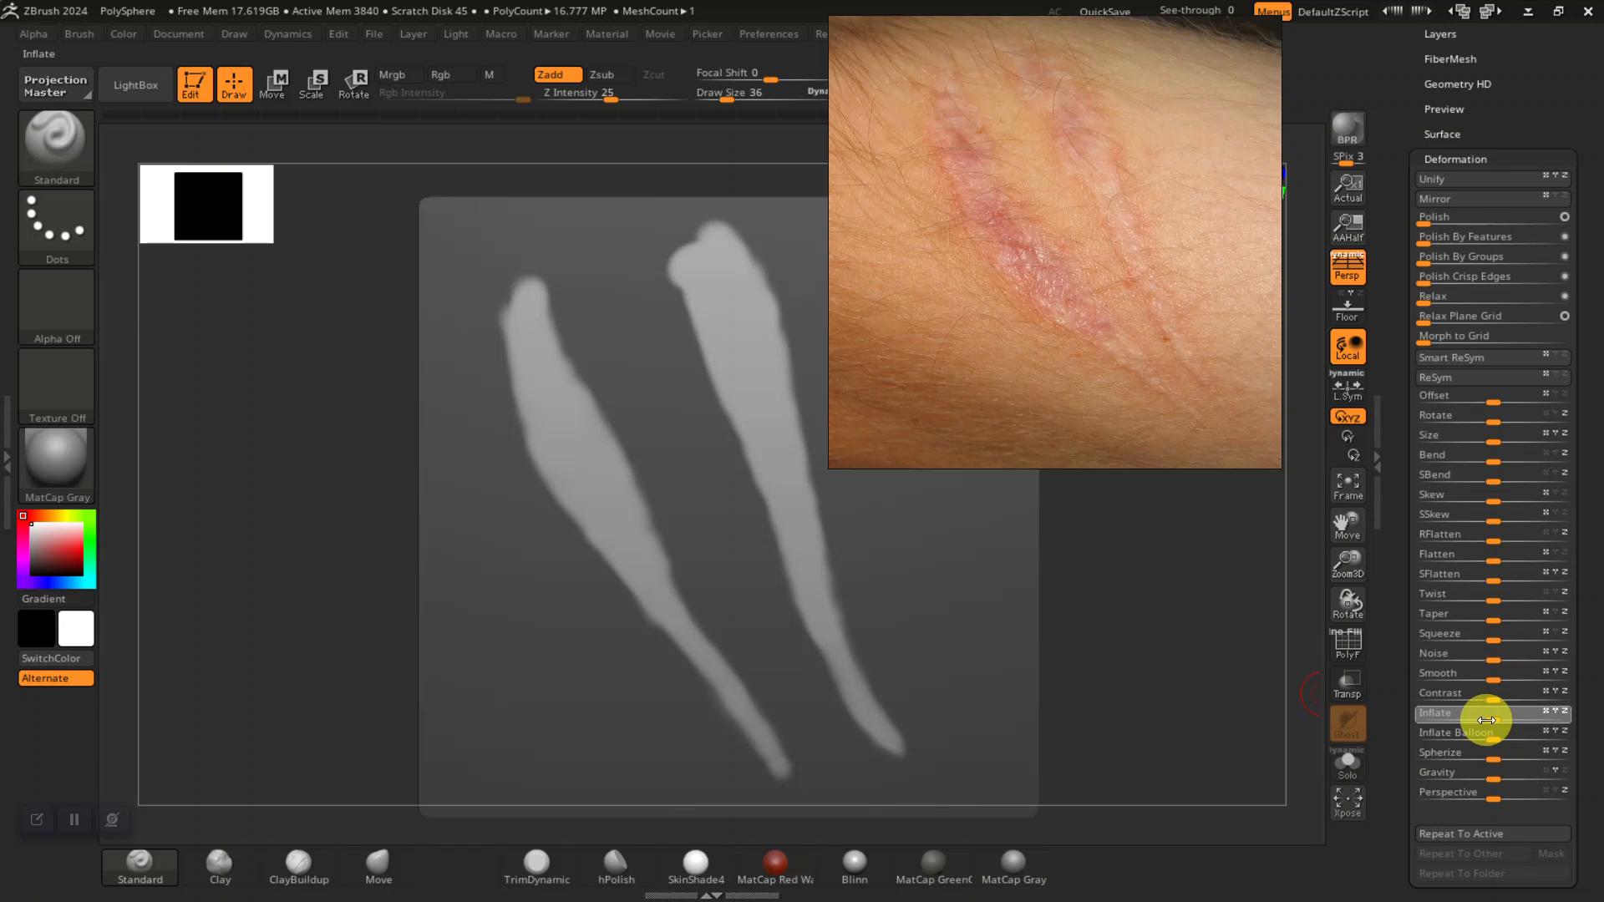
left_click_drag(1483, 720, 1481, 721)
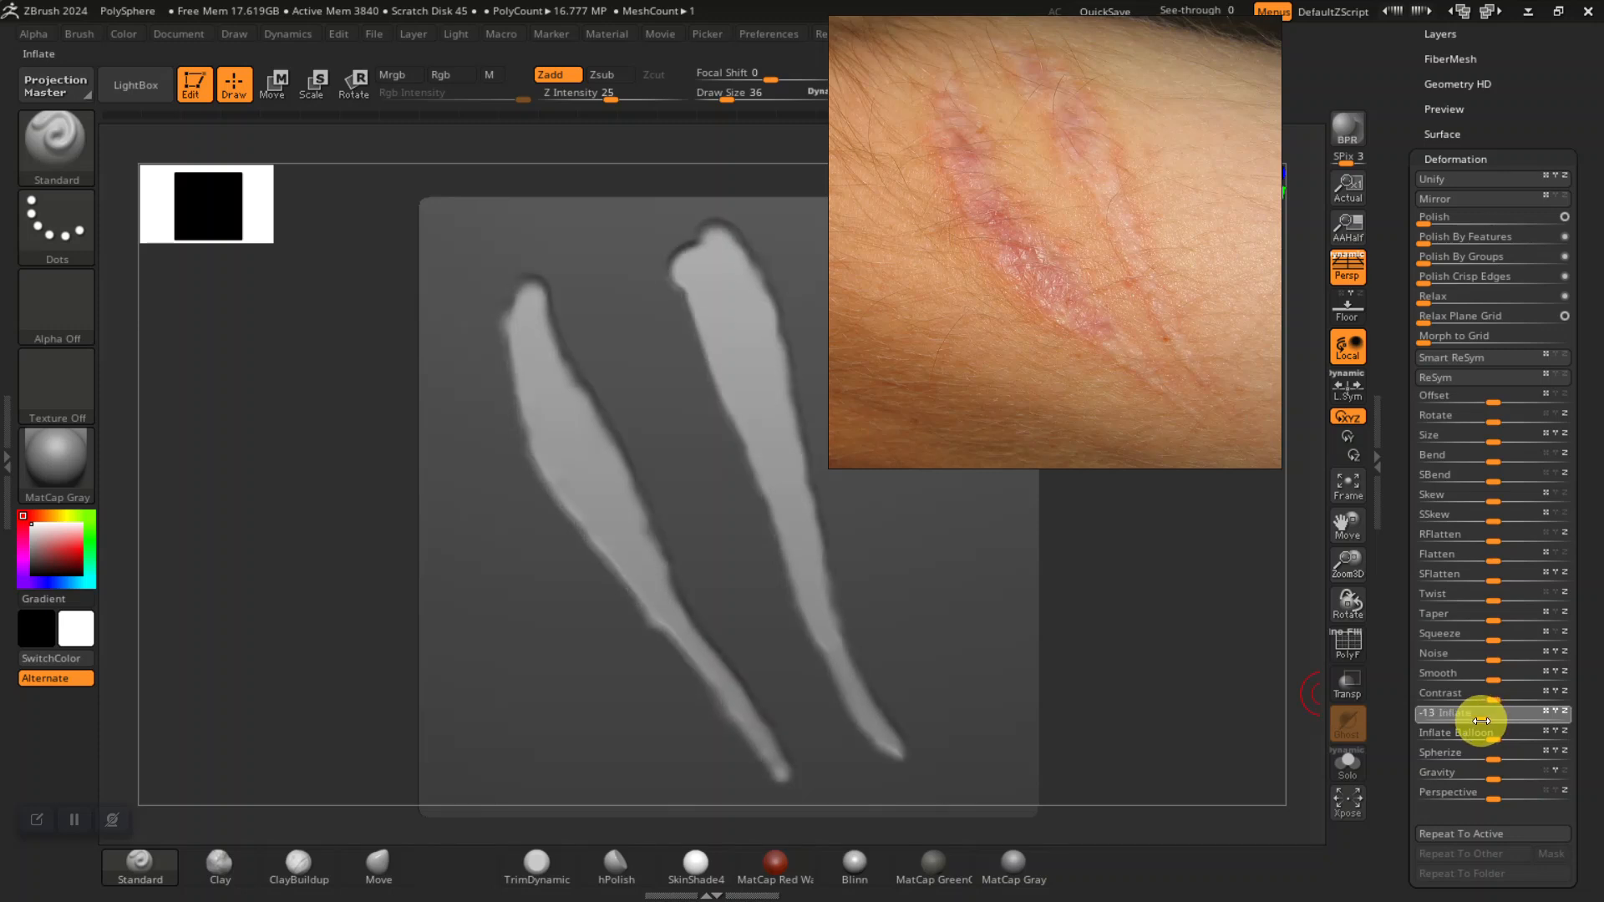
left_click_drag(1007, 380, 1132, 330)
mouse_move(1091, 655)
left_mouse_down()
mouse_move(1142, 659)
mouse_move(972, 565)
mouse_move(1056, 713)
mouse_move(1142, 669)
mouse_move(1096, 628)
mouse_move(1117, 669)
mouse_move(1181, 716)
mouse_move(1200, 669)
mouse_move(1131, 712)
mouse_move(1127, 694)
mouse_move(1002, 732)
left_mouse_up()
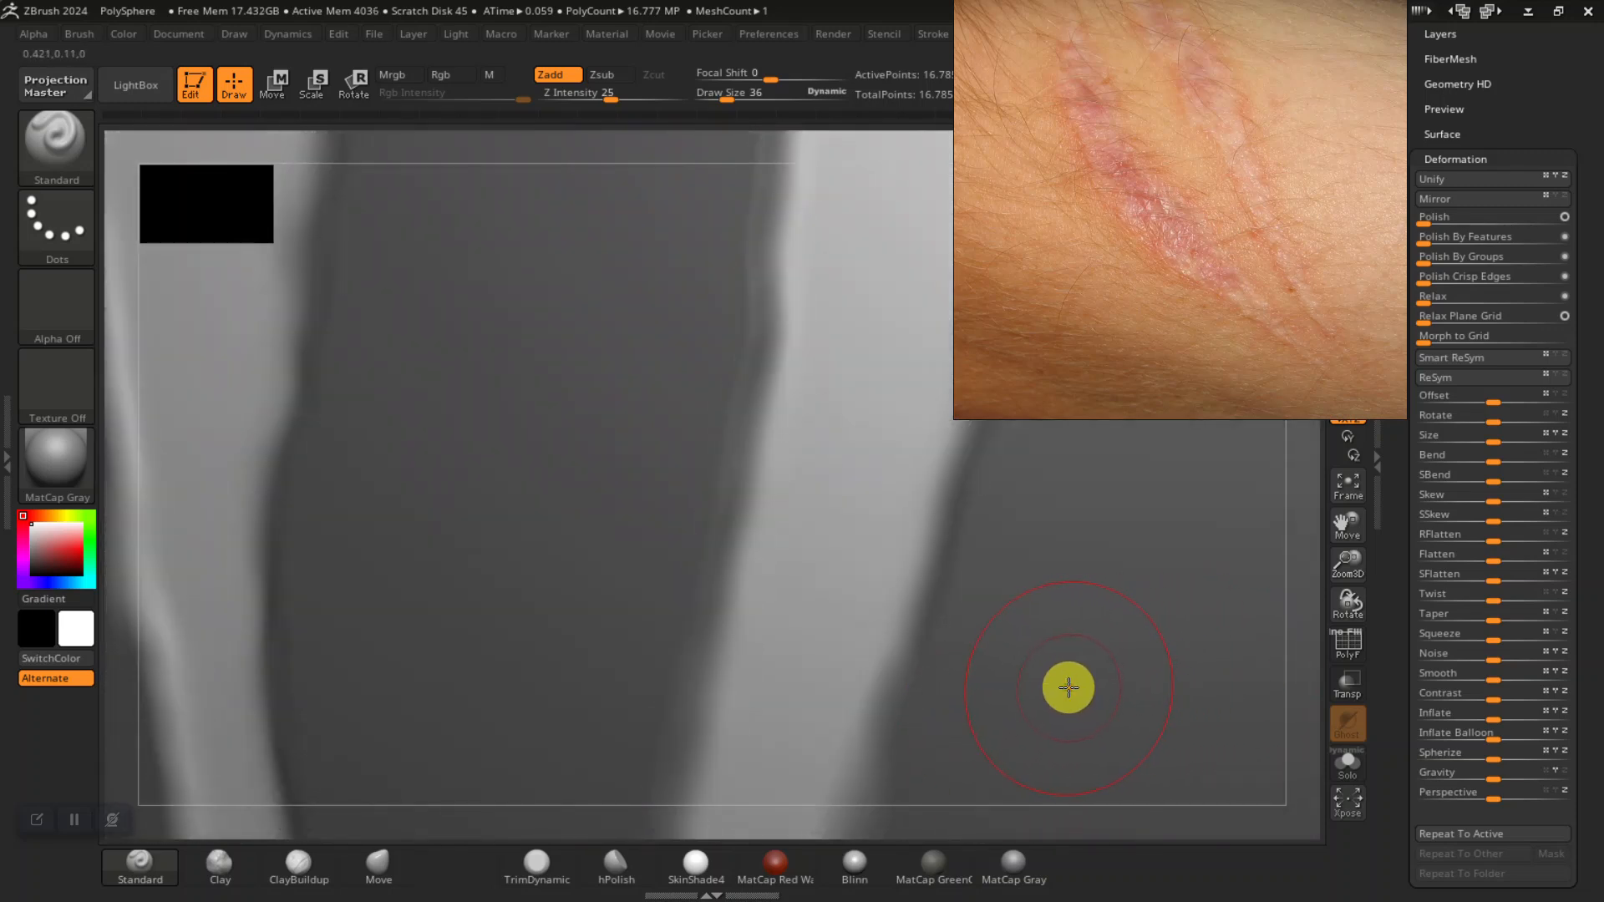
key("f")
mouse_move(1081, 681)
left_mouse_down()
mouse_move(1096, 681)
mouse_move(1070, 669)
mouse_move(1096, 691)
mouse_move(1110, 680)
mouse_move(593, 543)
left_mouse_up()
left_click_drag(268, 434, 251, 441)
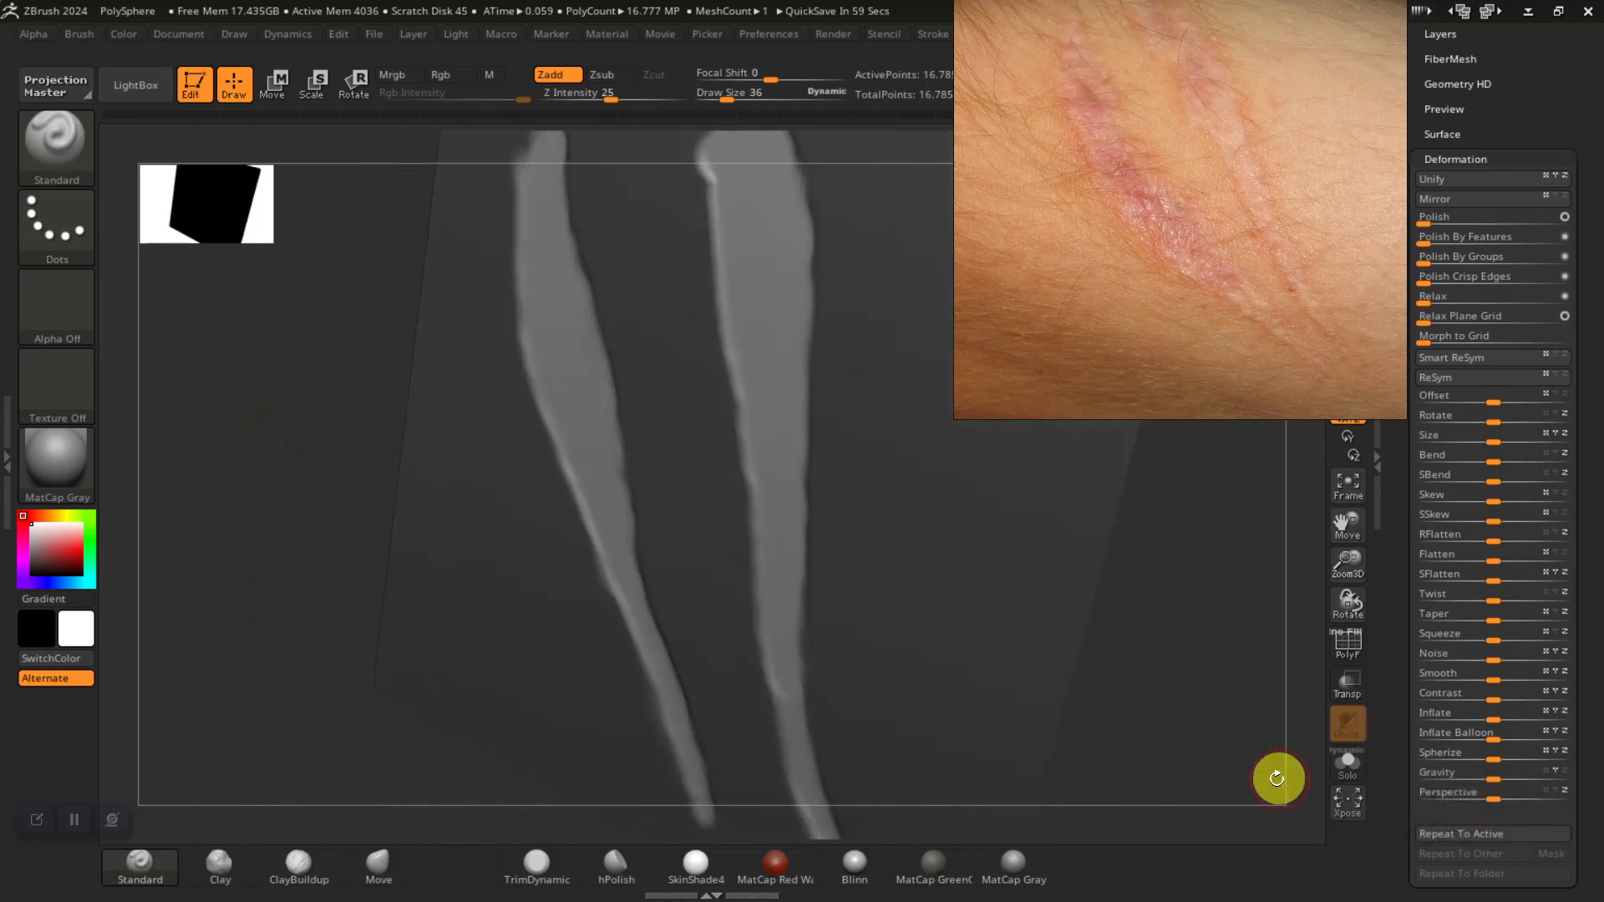
- Compare the scar reference photos and examine the diagonal skin fibres of the red raised scar up close
left_click_drag(1164, 668, 1135, 605, "shift")
scroll(1210, 243, "down", 10)
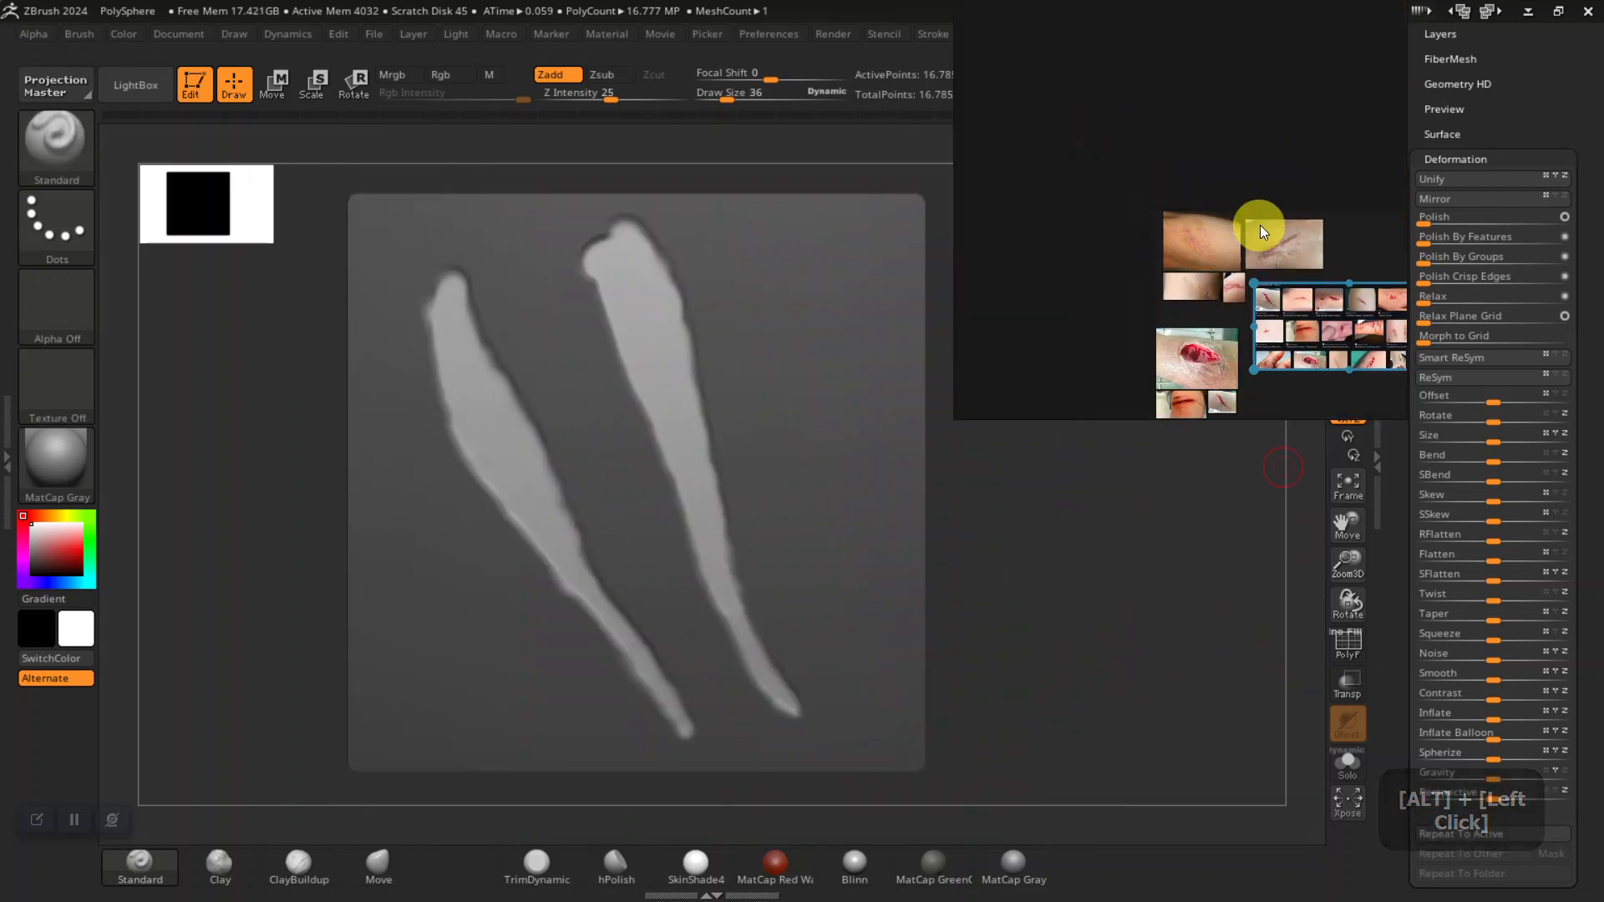
scroll(1094, 239, "up", 10)
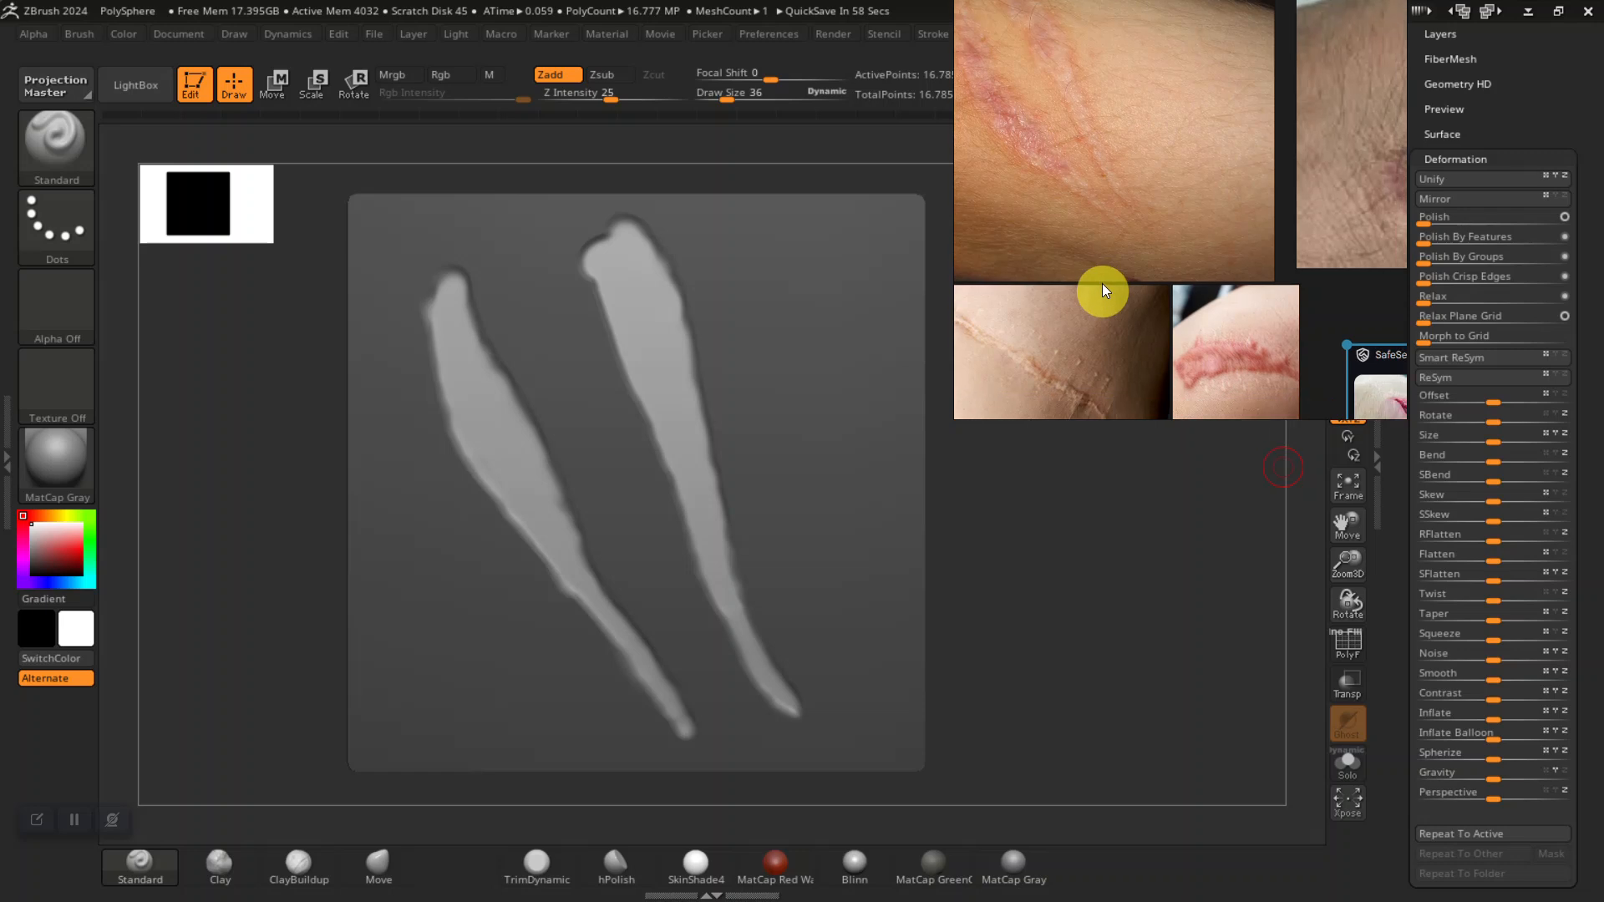
middle_click_drag(1374, 134, 1332, 176)
scroll(1211, 234, "up", 4)
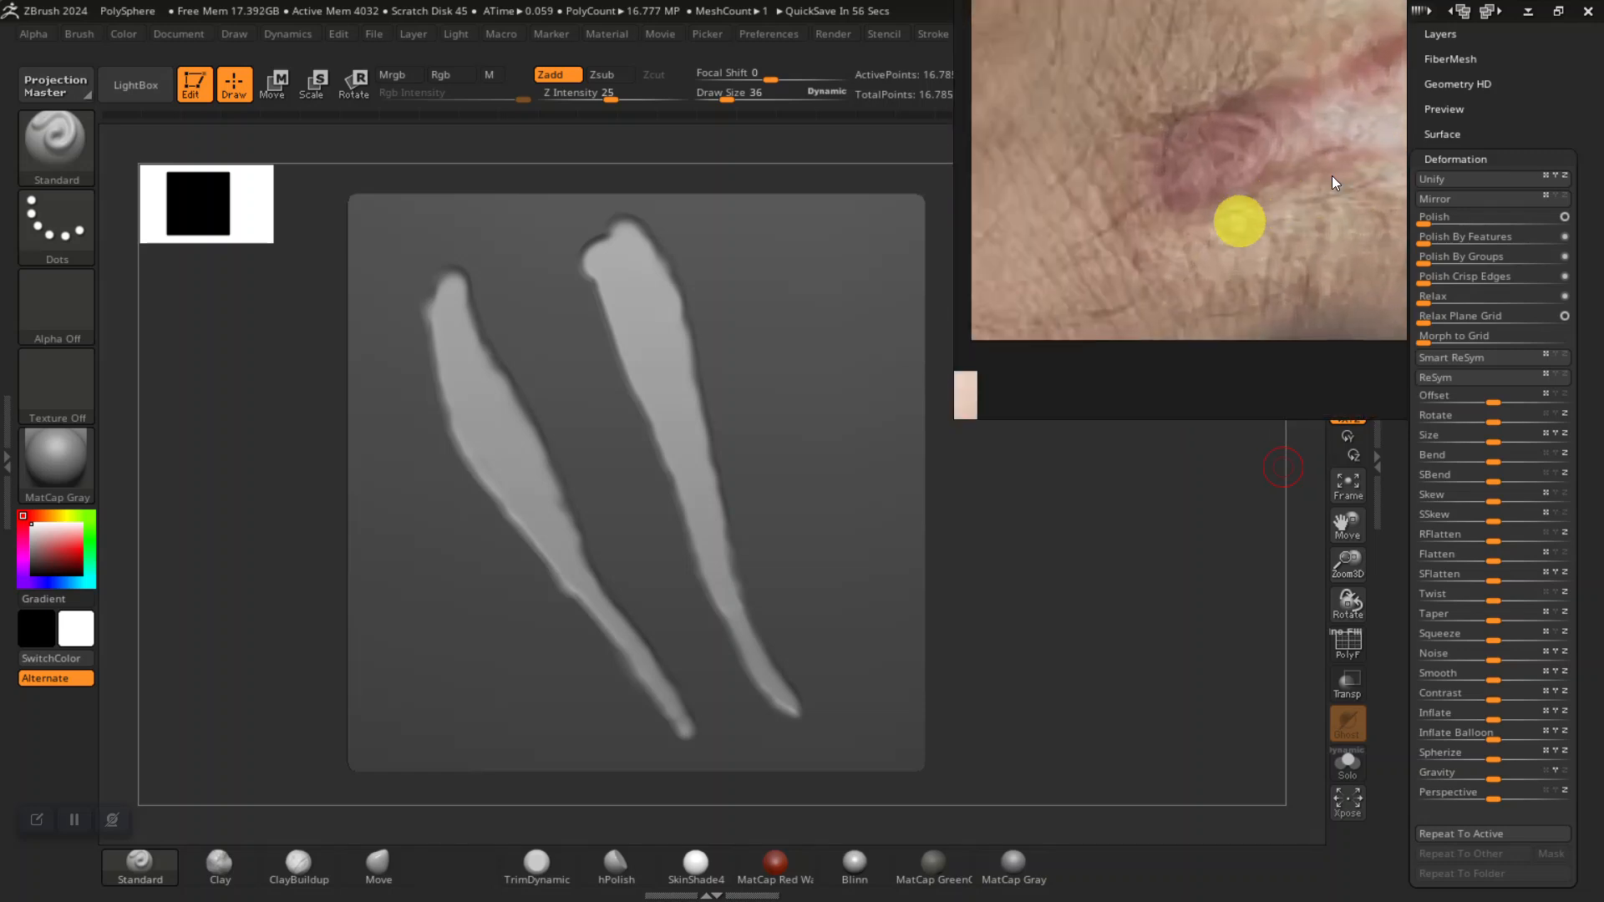
scroll(1331, 175, "down", 6)
scroll(1181, 278, "up", 10)
scroll(1218, 302, "up", 5)
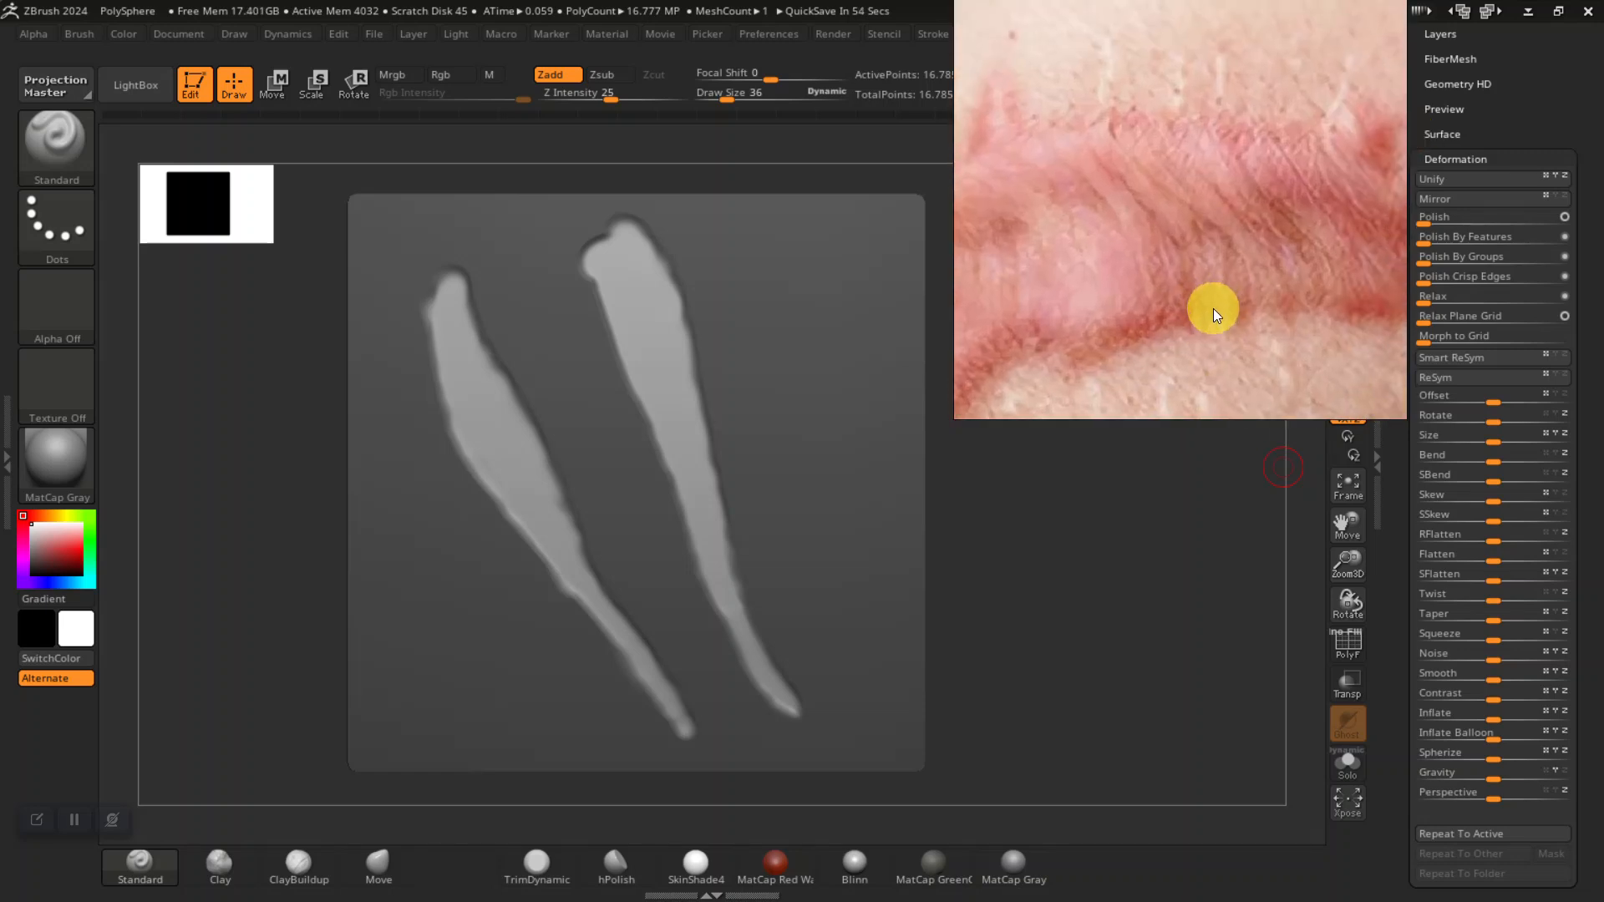
scroll(1119, 264, "down", 3)
middle_click_drag(1124, 284, 1220, 255)
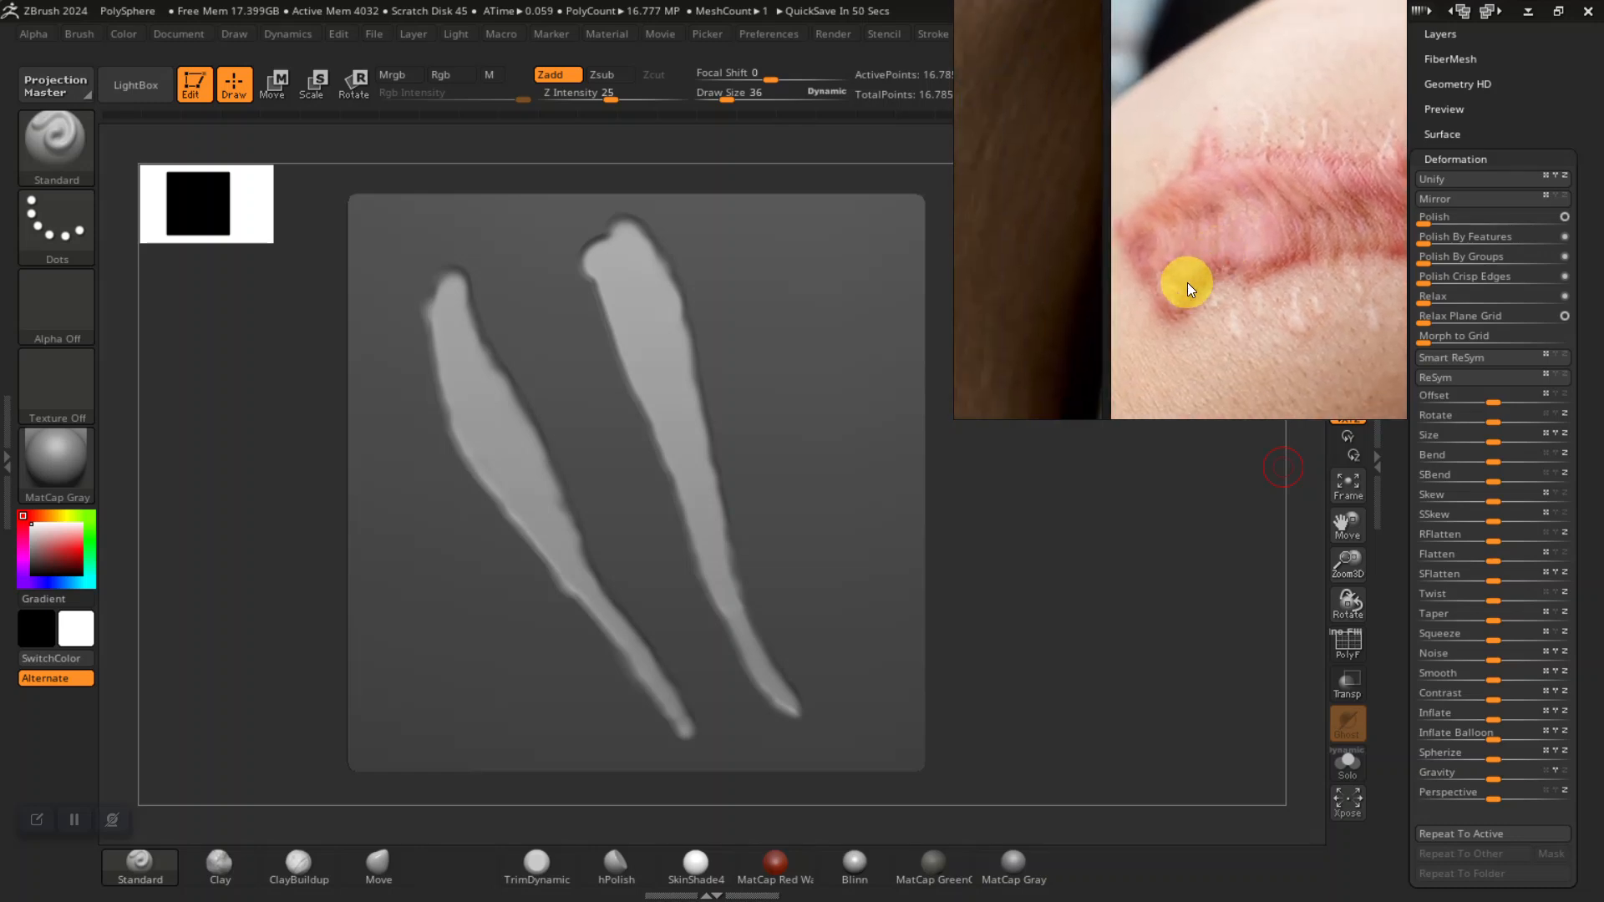
- Undo the sunken scar deformation and raise the unmasked scars with an Inflate deformation of 16
mouse_move(1032, 585)
left_mouse_down()
mouse_move(1089, 579)
mouse_move(1106, 608)
mouse_move(979, 632)
mouse_move(1108, 620)
mouse_move(999, 579)
mouse_move(992, 530)
mouse_move(1020, 705)
mouse_move(1030, 679)
left_mouse_up()
key("ctrl")
key("ctrl")
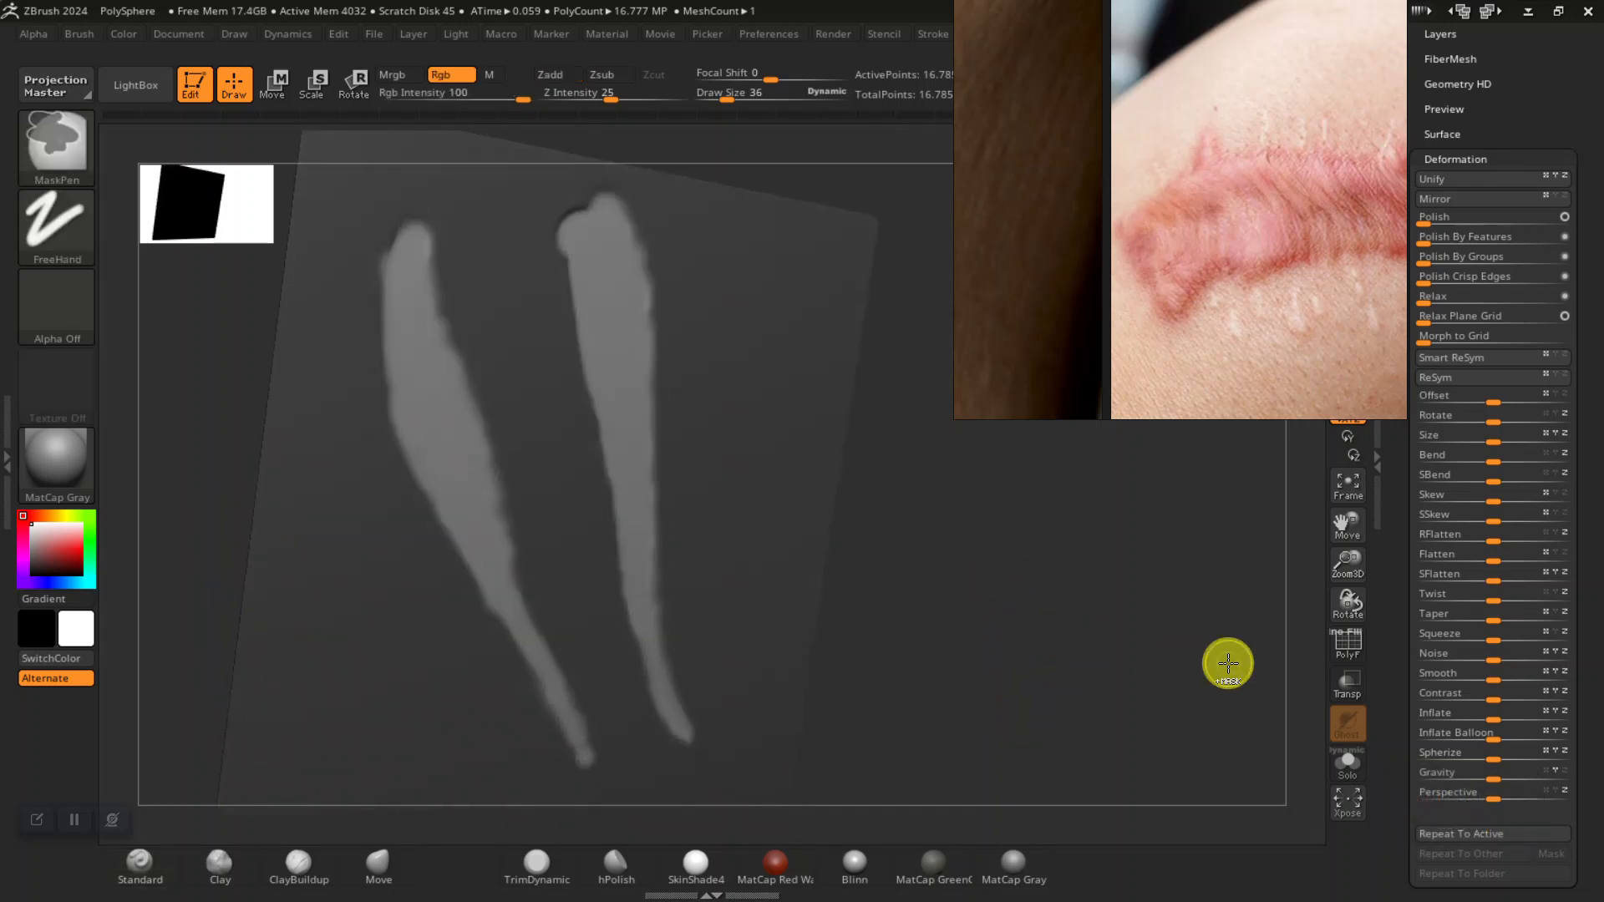
key("ctrl+z")
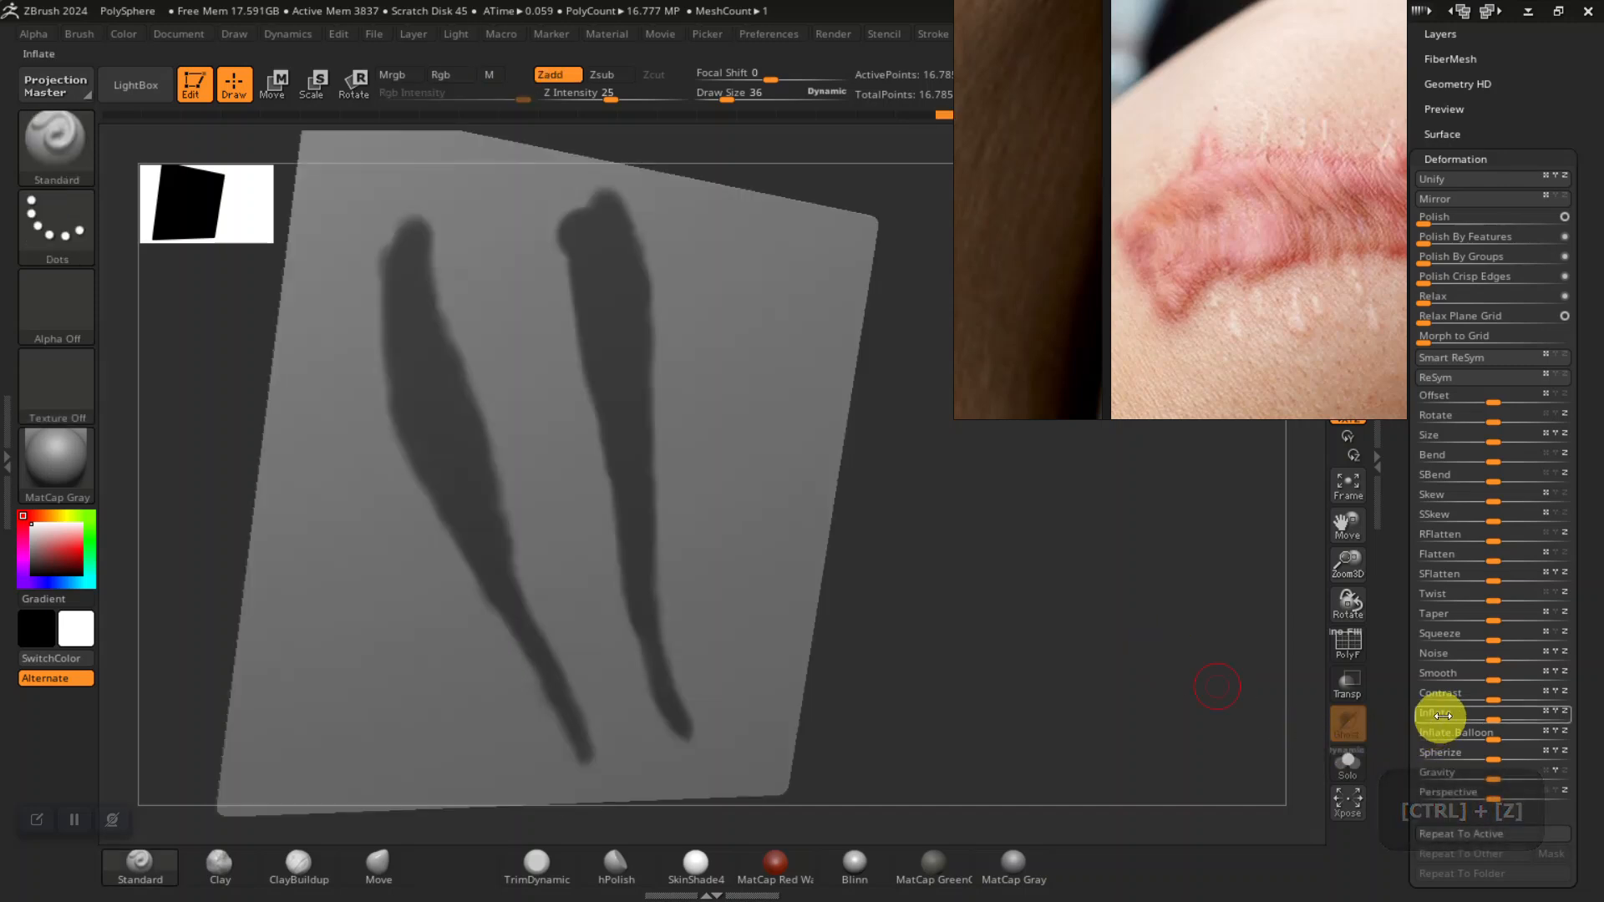
left_click(1084, 617, "ctrl")
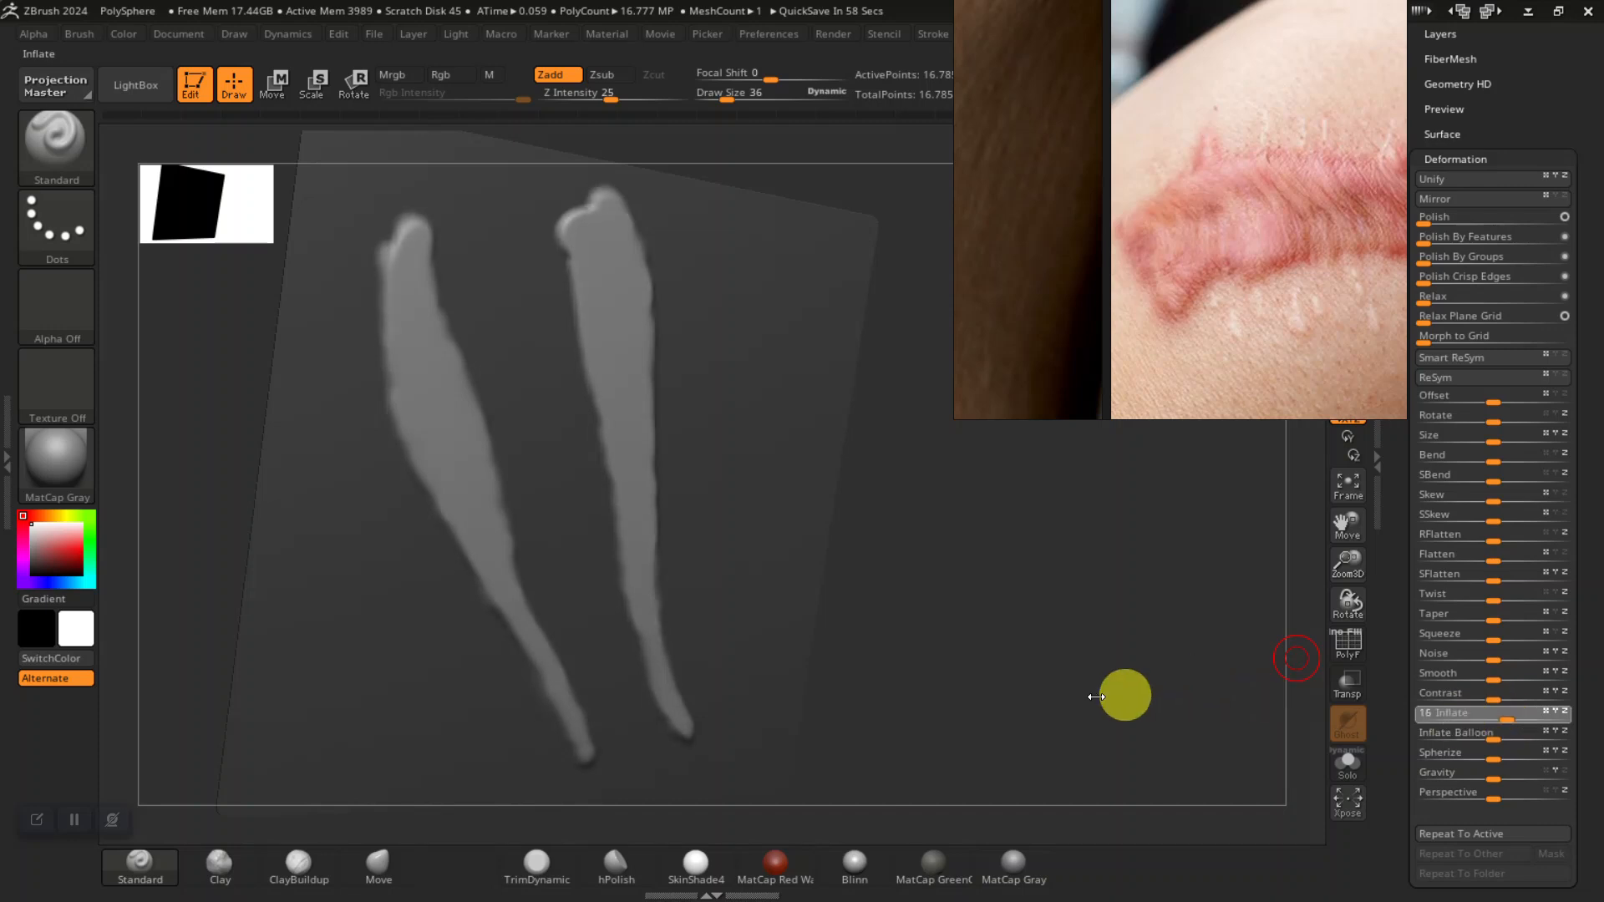
- Blur the mask around both raised scars to soften its borders
mouse_move(1052, 706)
left_mouse_down()
mouse_move(1000, 645)
mouse_move(906, 630)
mouse_move(977, 705)
mouse_move(1060, 659)
mouse_move(1088, 744)
mouse_move(1100, 673)
mouse_move(1078, 666)
mouse_move(1101, 674)
mouse_move(1081, 698)
mouse_move(1045, 698)
mouse_move(1067, 705)
mouse_move(974, 582)
mouse_move(920, 680)
mouse_move(1049, 684)
mouse_move(1042, 713)
mouse_move(1100, 608)
mouse_move(622, 637)
left_mouse_up()
mouse_move(237, 620)
left_mouse_down("alt")
mouse_move(394, 565)
mouse_move(634, 530)
left_mouse_up("alt")
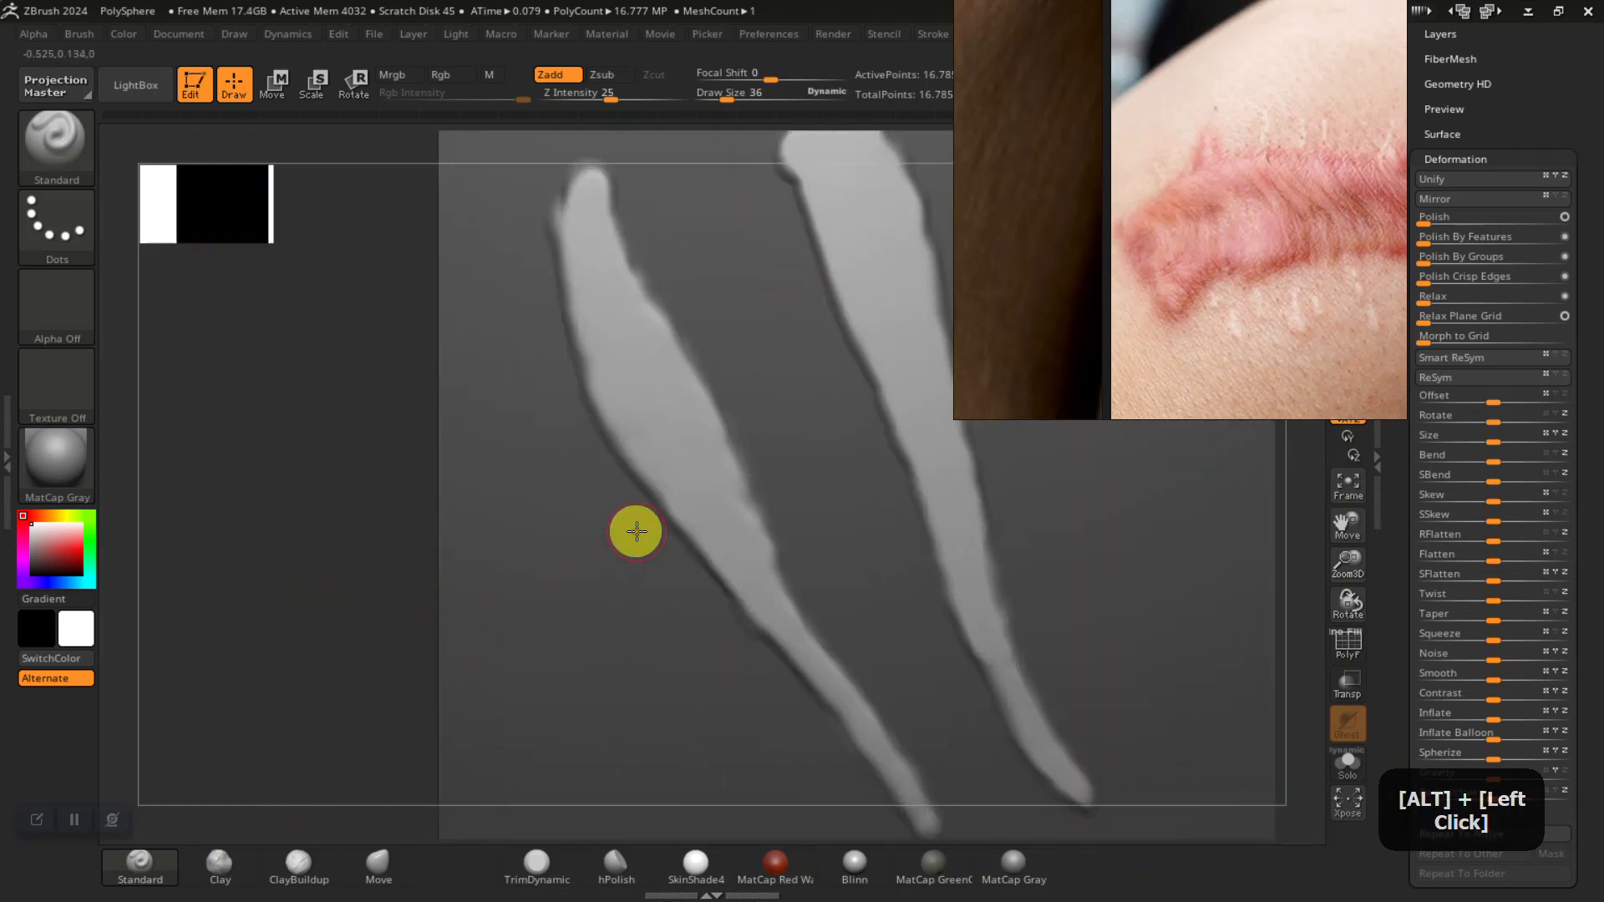
key("ctrl")
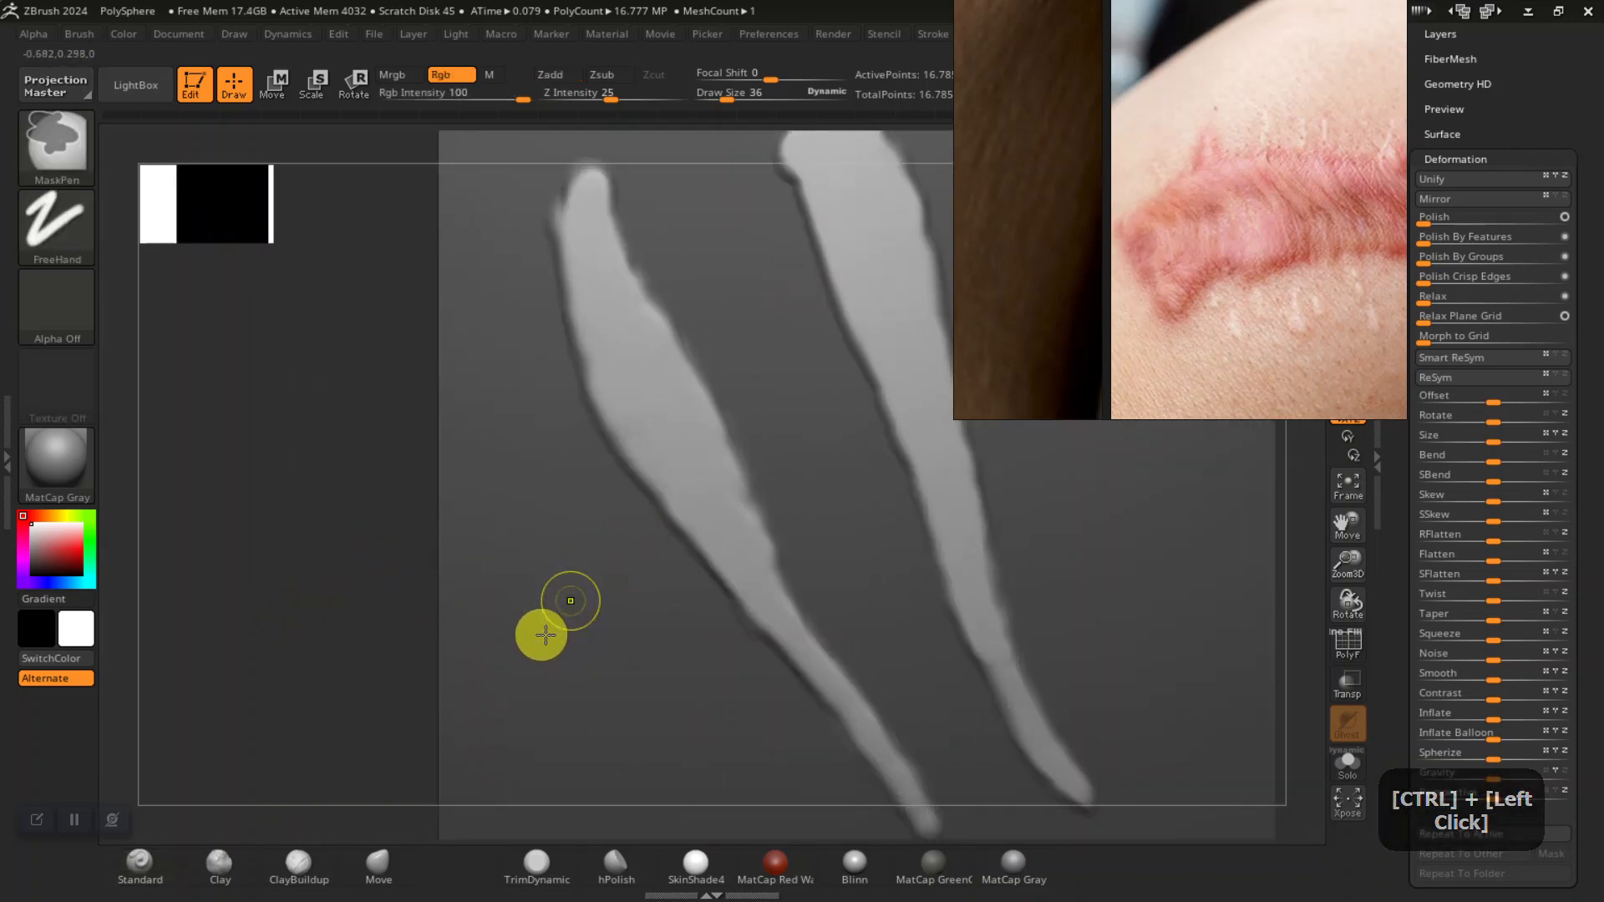
key("ctrl")
left_click_drag(560, 616, 556, 686, "ctrl")
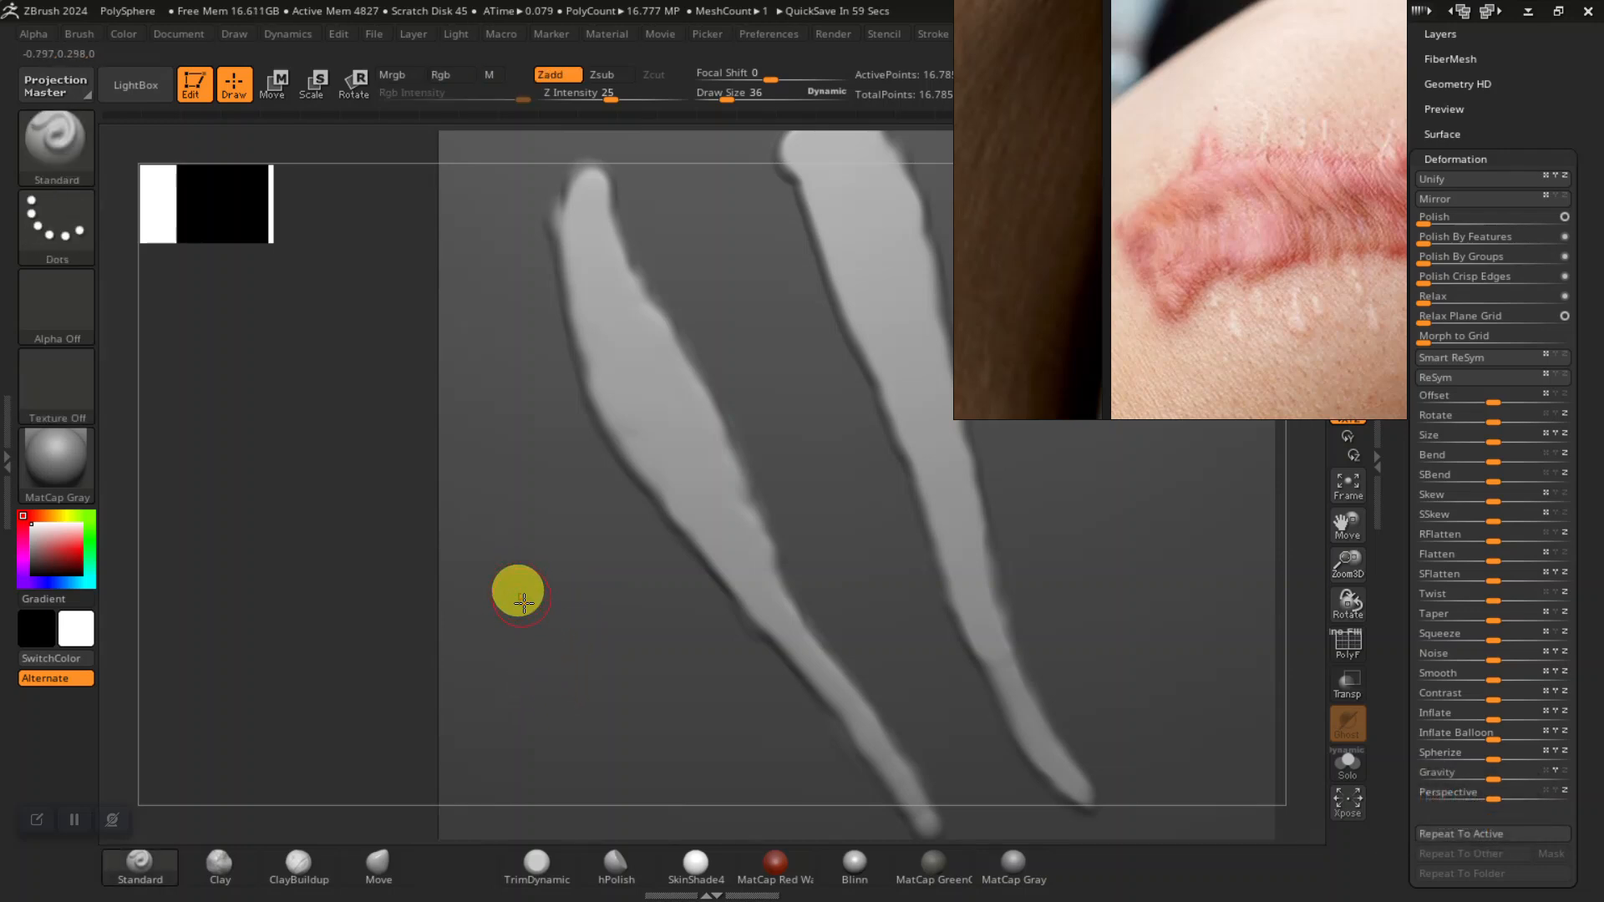
key("ctrl")
left_click(576, 624, "ctrl")
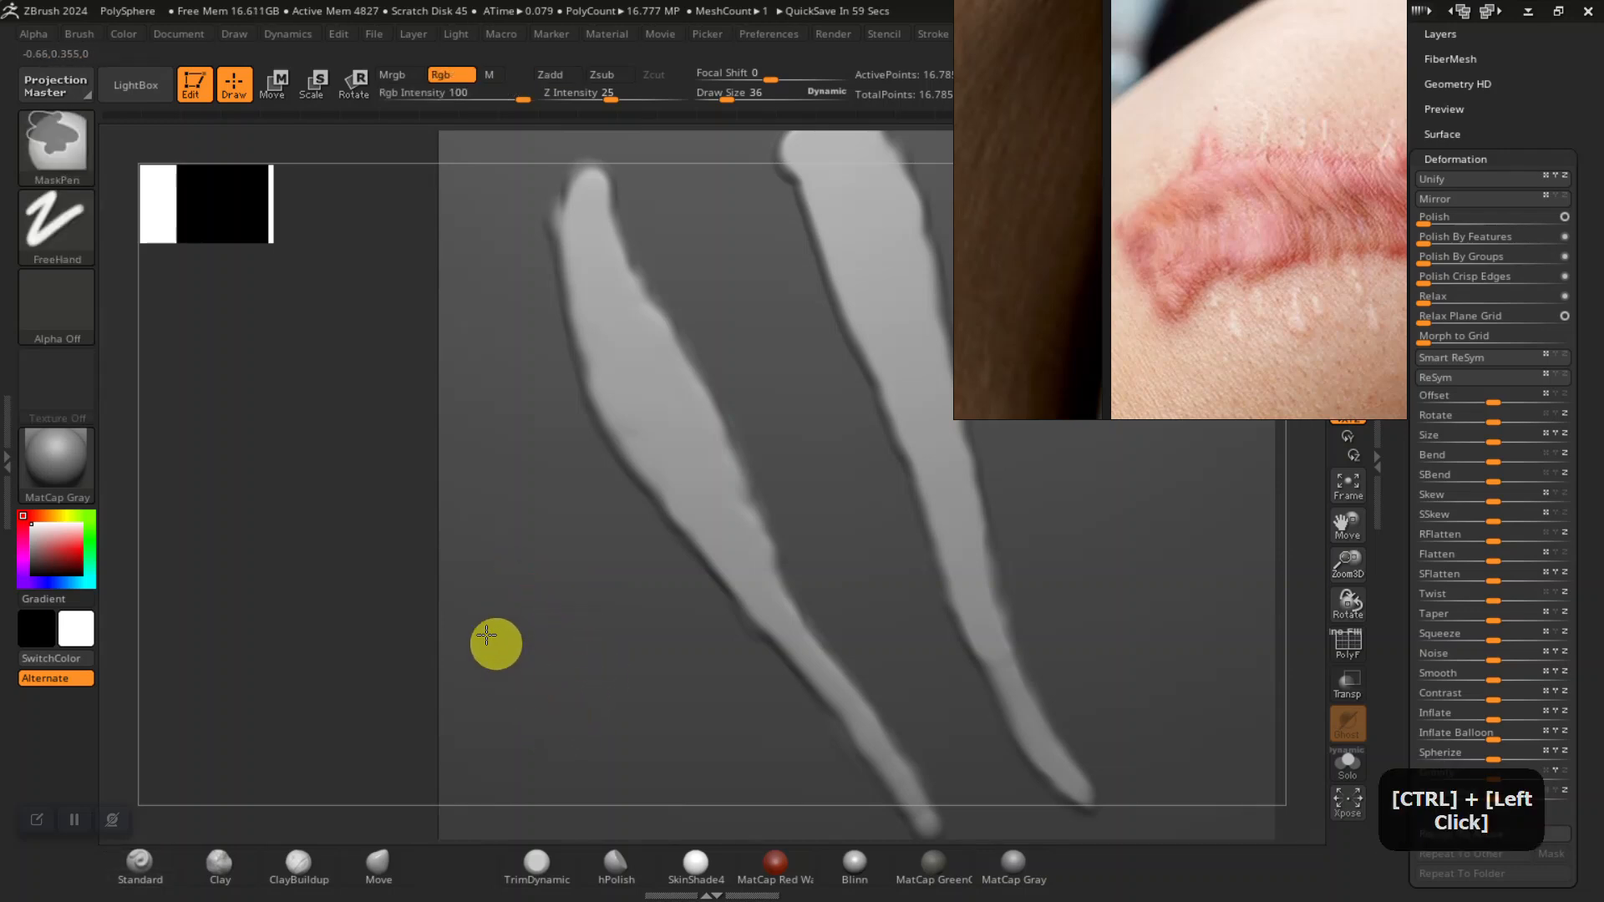
- Lower the plane to subdivision level 4 and blur the mask around the scars there
mouse_move(257, 574)
left_mouse_down()
mouse_move(283, 573)
mouse_move(279, 616)
mouse_move(269, 559)
left_mouse_up()
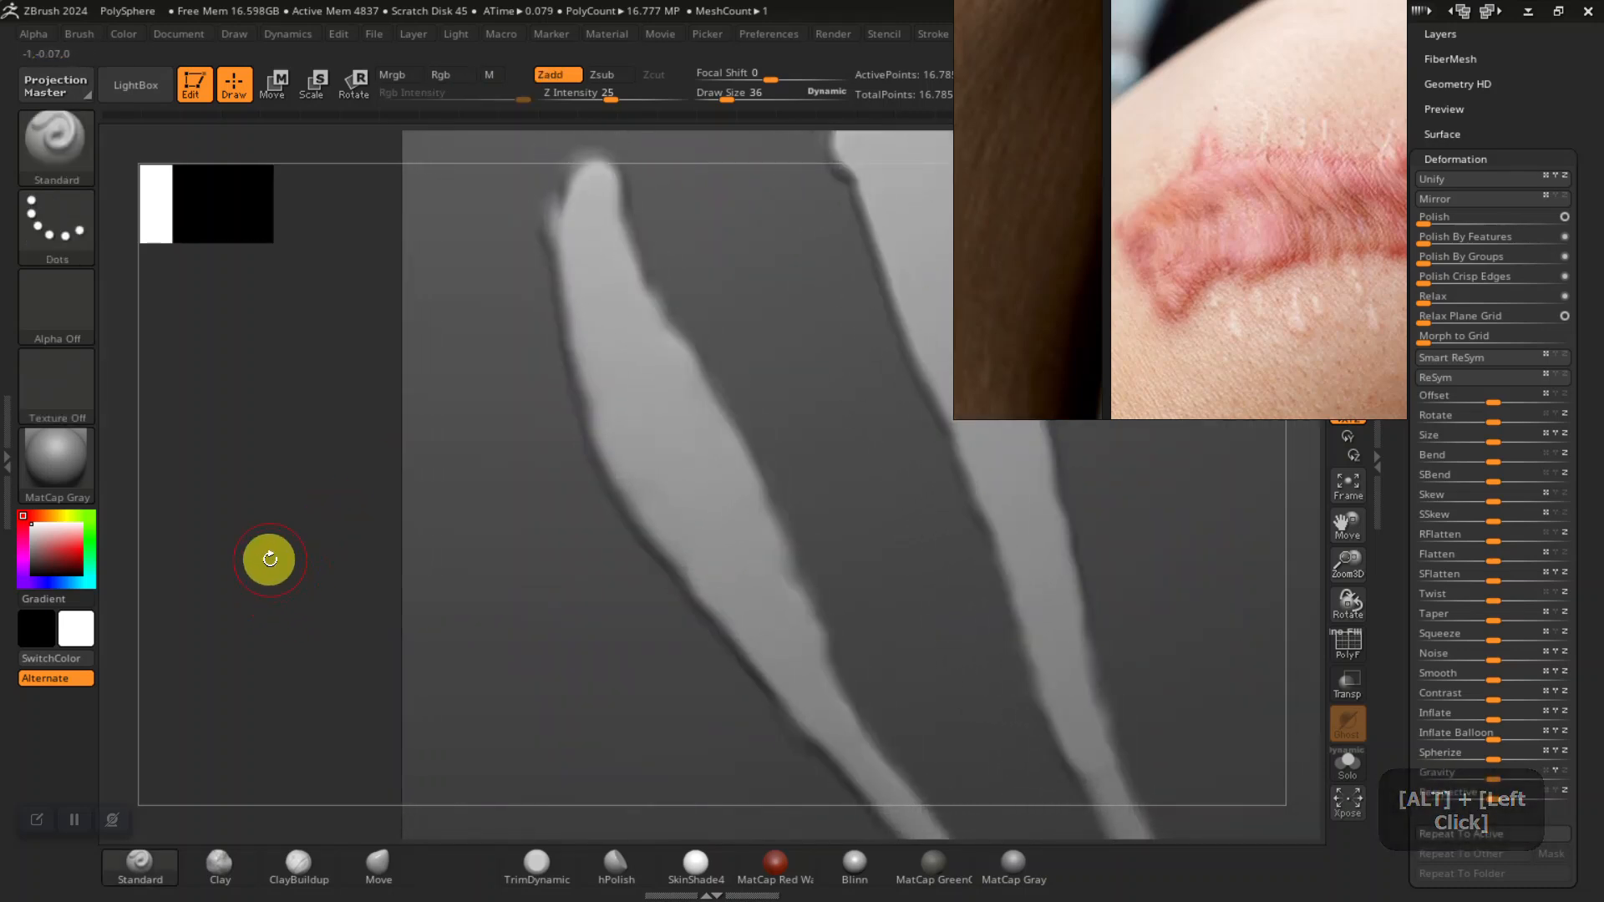
key("shift")
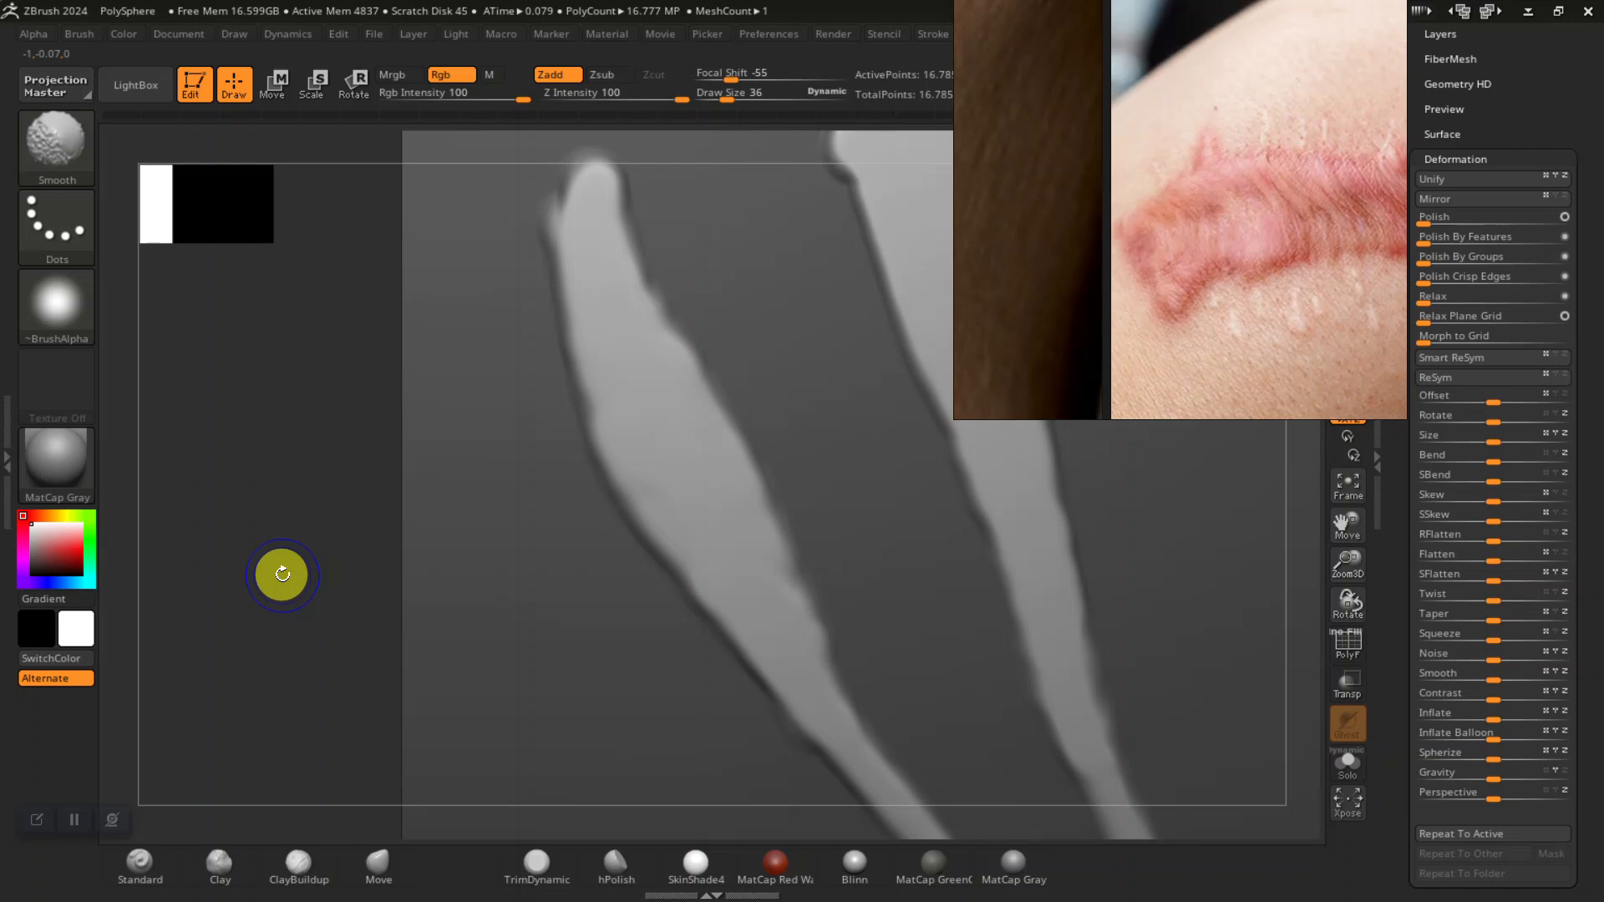
key("shift+d")
key("shift+d")
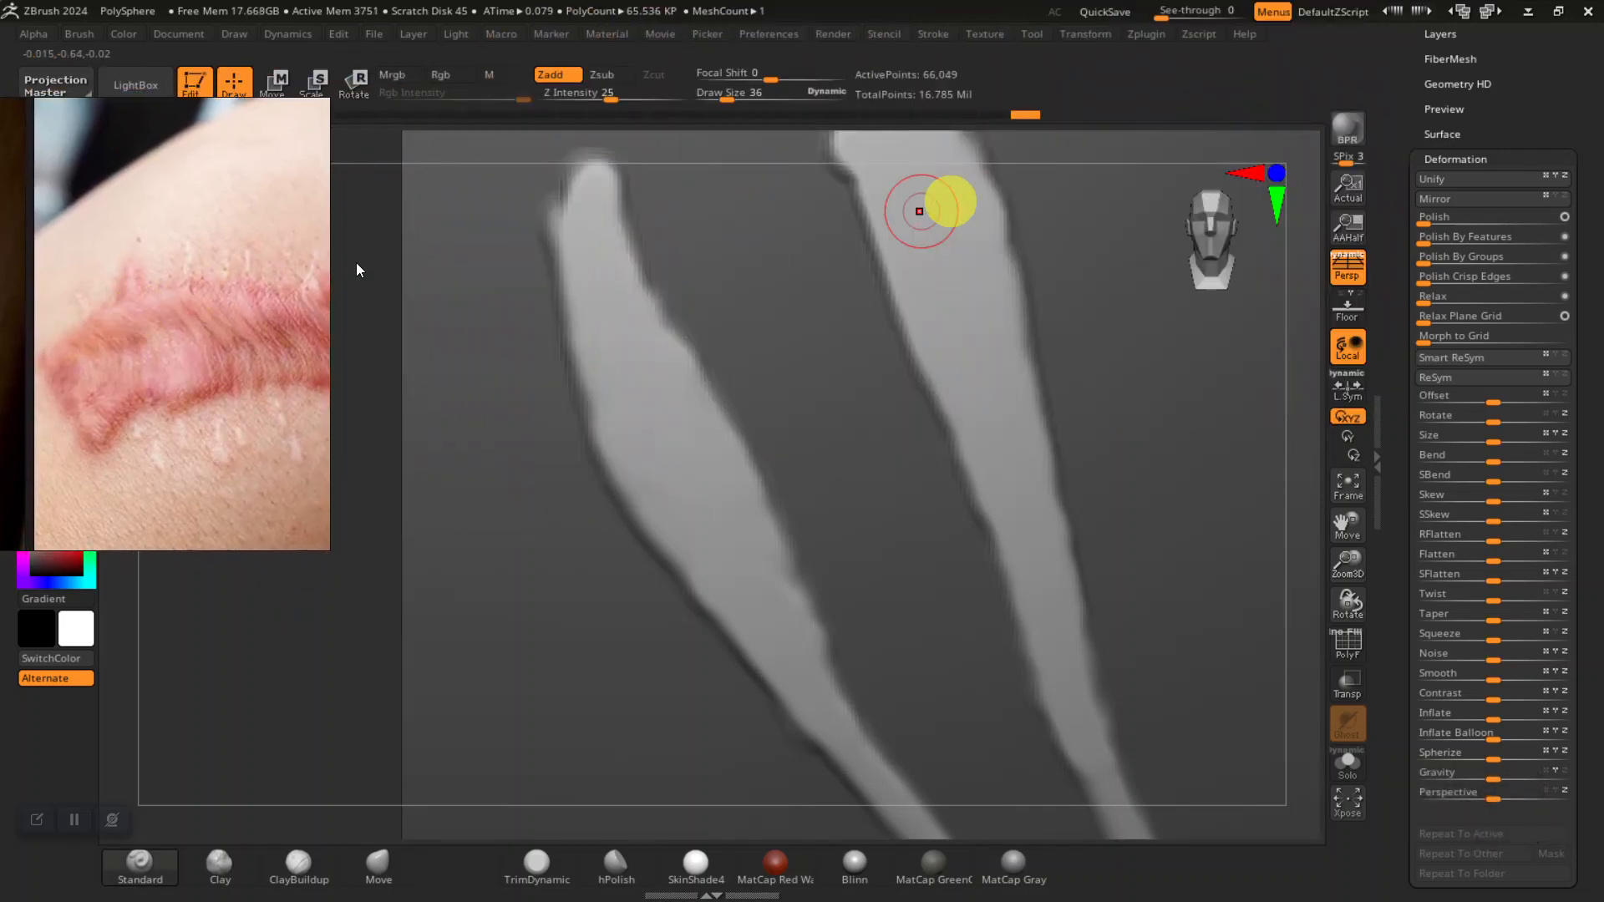
scroll(1420, 192, "up", 3)
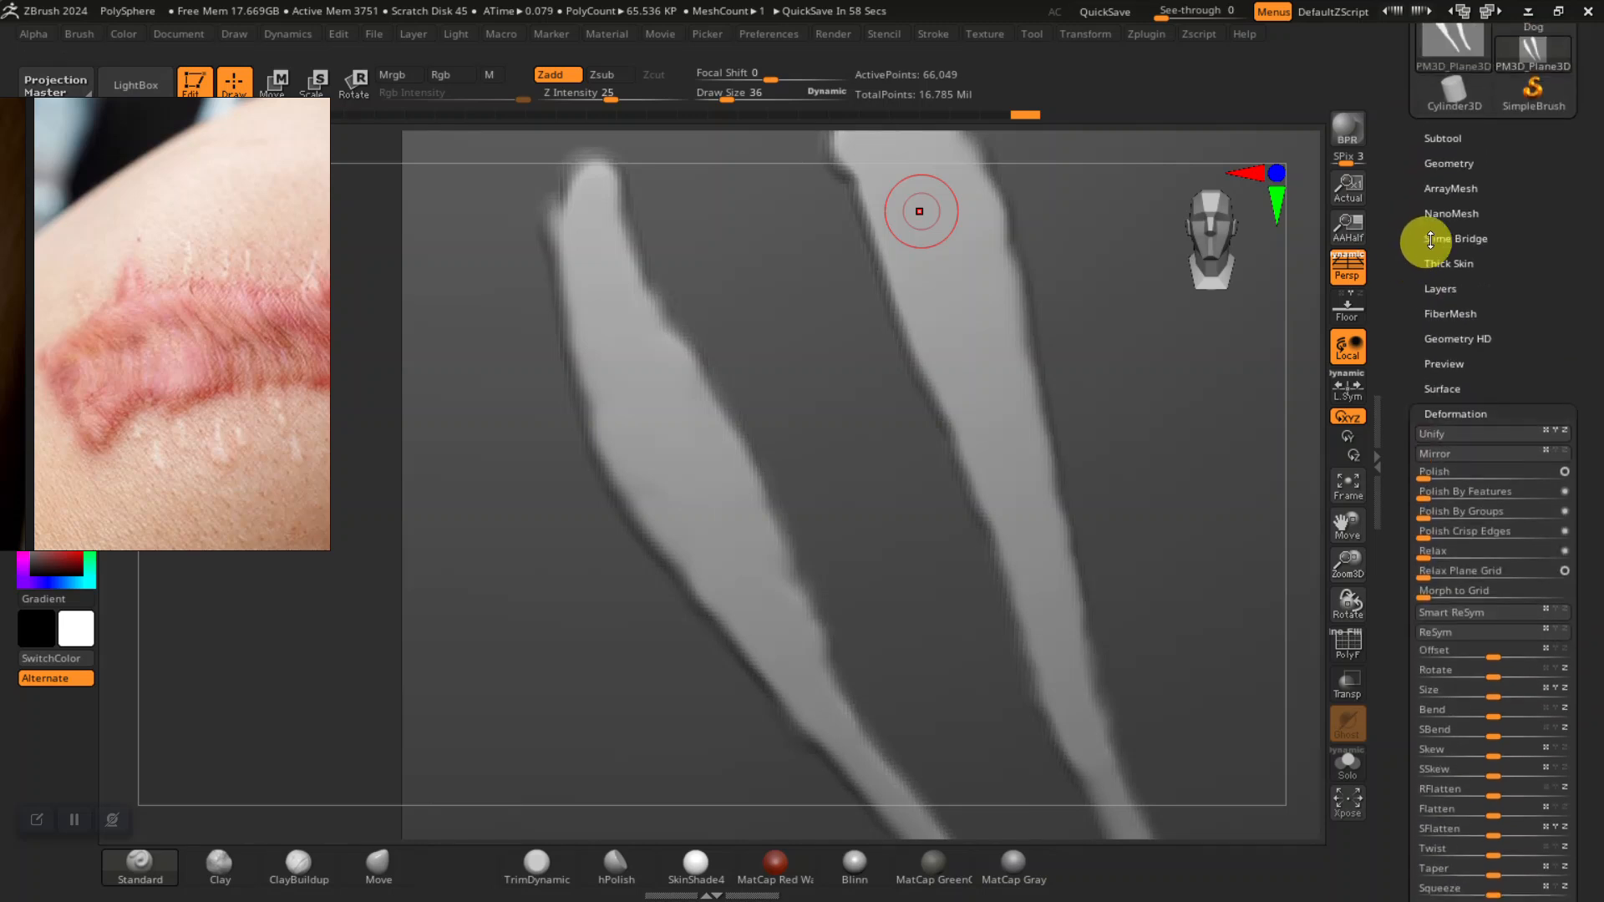
left_click(1452, 163)
left_click_drag(293, 733, 526, 591)
left_click(534, 574, "ctrl")
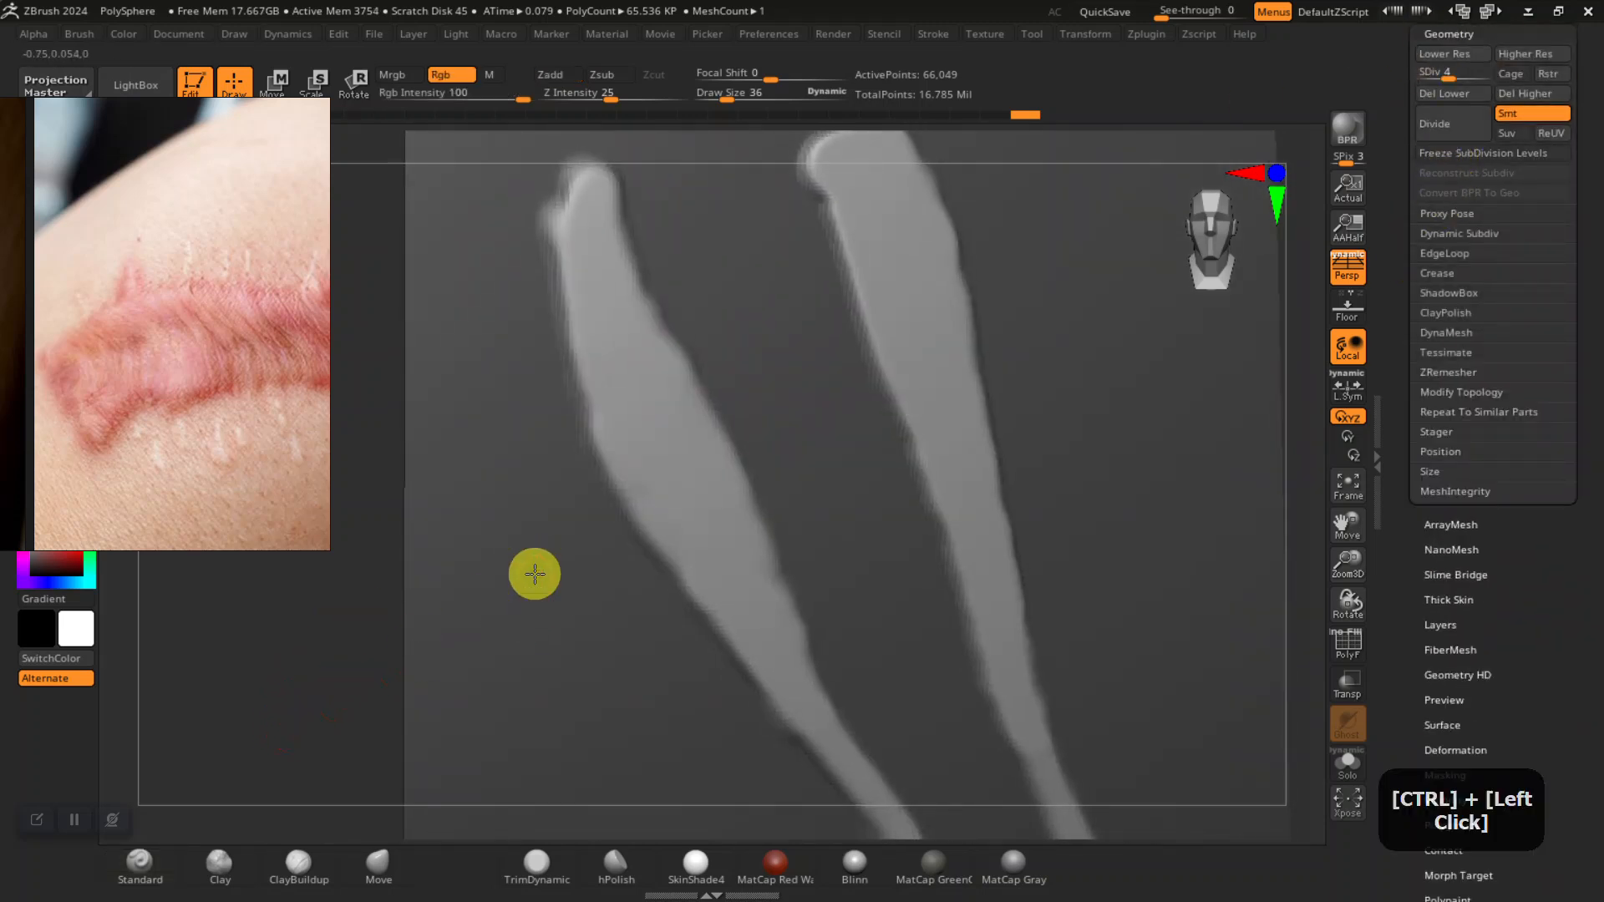
- Return to subdivision level 8 and sculpt diagonal skin fibres across the left scar's upper end using ClayBuildup with draw size 32
mouse_move(307, 713)
left_mouse_down()
mouse_move(259, 724)
mouse_move(332, 724)
mouse_move(337, 695)
mouse_move(294, 776)
left_mouse_up()
left_click(301, 873)
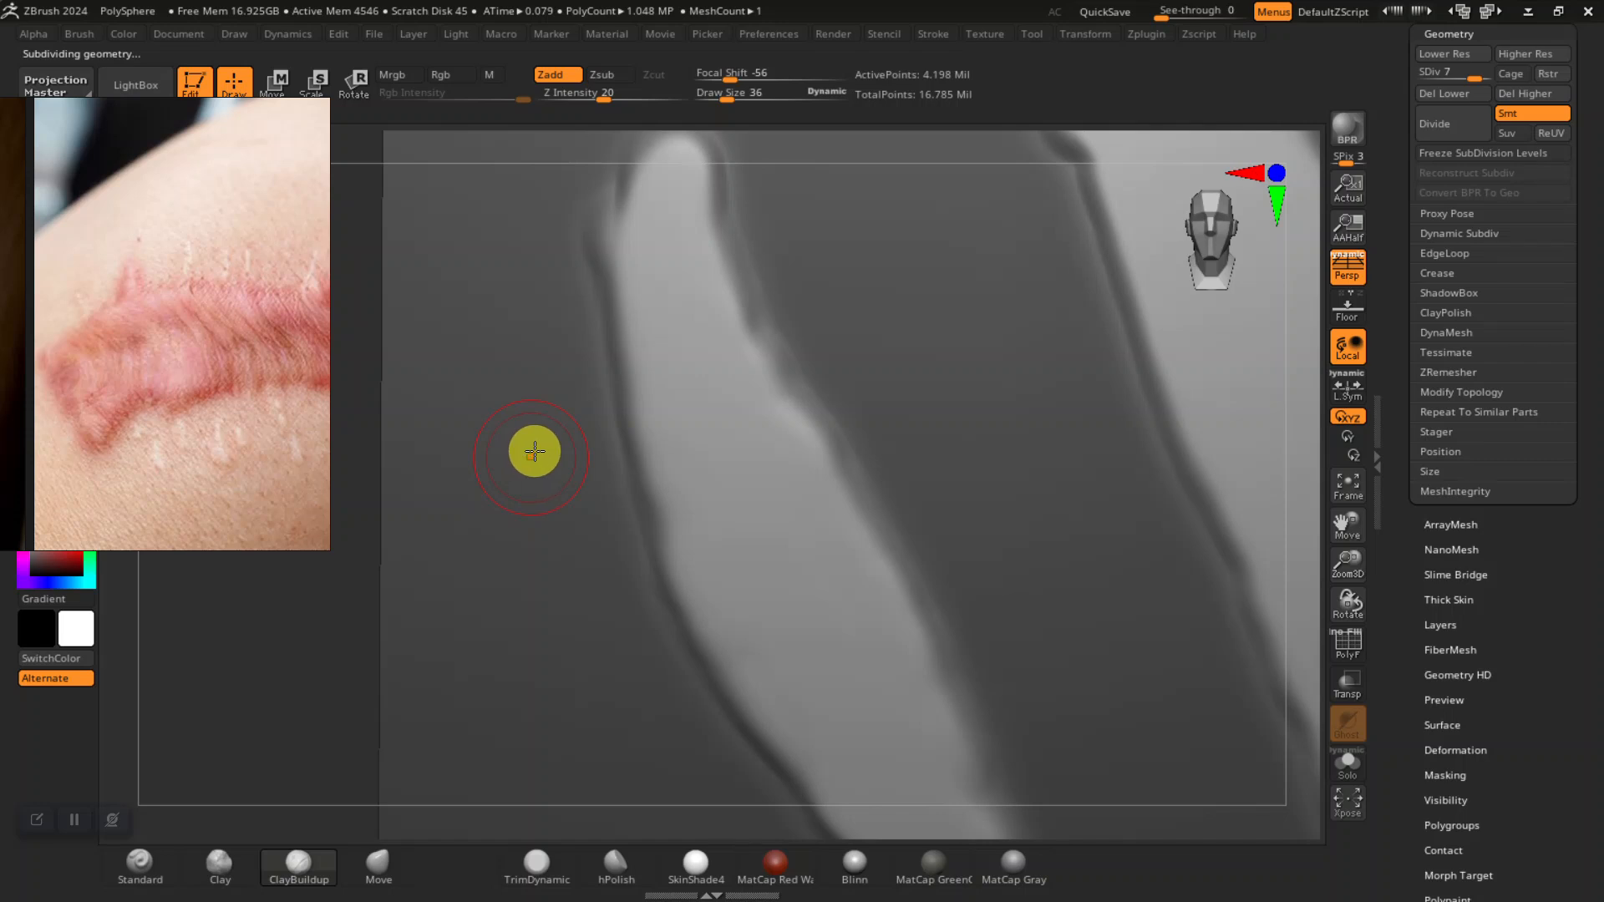
left_click_drag(312, 648, 308, 720, "alt")
left_click_drag(647, 264, 656, 244)
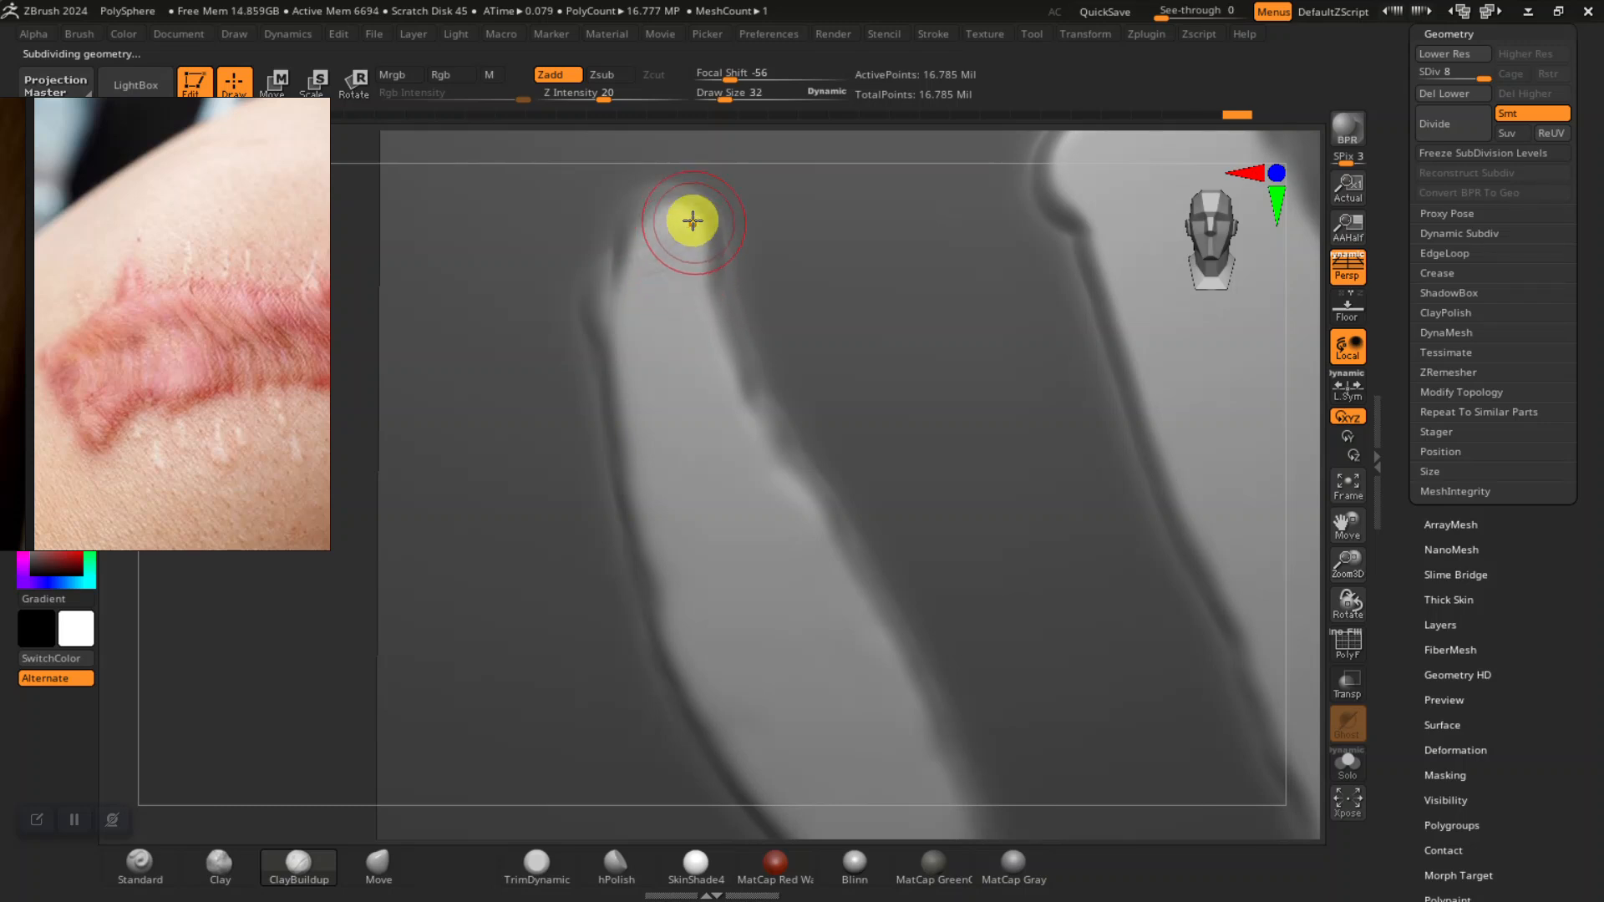
left_click_drag(670, 219, 702, 207)
mouse_move(645, 282)
left_mouse_down()
mouse_move(695, 252)
mouse_move(645, 298)
left_mouse_up()
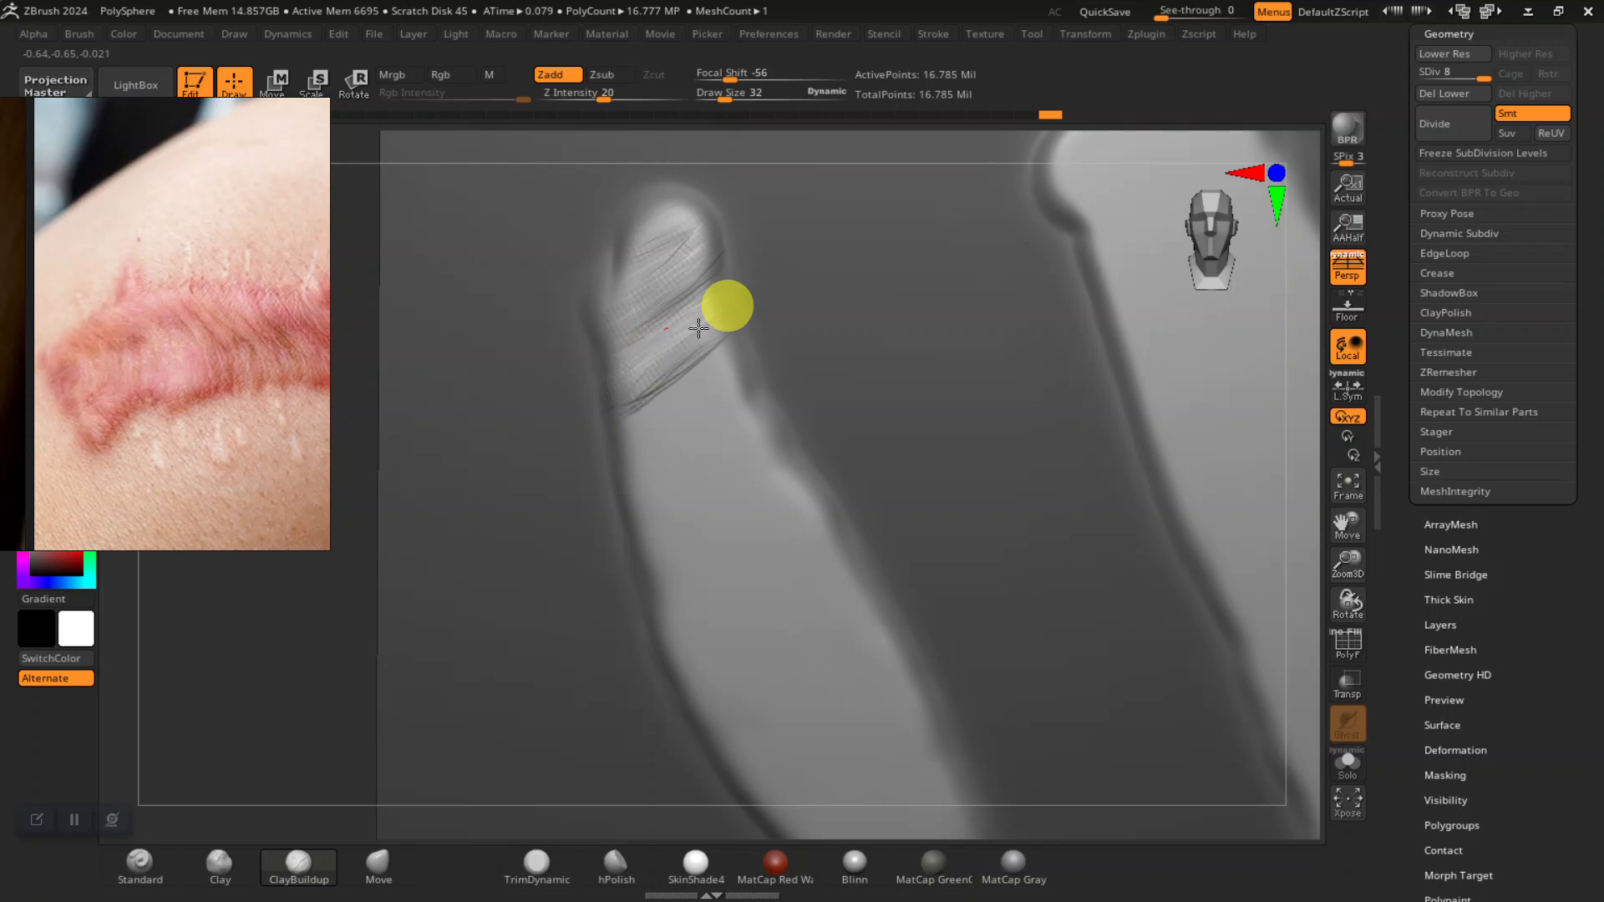
mouse_move(610, 444)
left_mouse_down()
mouse_move(771, 407)
mouse_move(644, 519)
mouse_move(788, 476)
mouse_move(792, 503)
left_mouse_up()
- Continue the diagonal ClayBuildup fibres across the wide middle section of the left scar
mouse_move(324, 653)
left_mouse_down("alt")
mouse_move(211, 637)
mouse_move(308, 726)
mouse_move(537, 530)
mouse_move(710, 416)
left_mouse_up("alt")
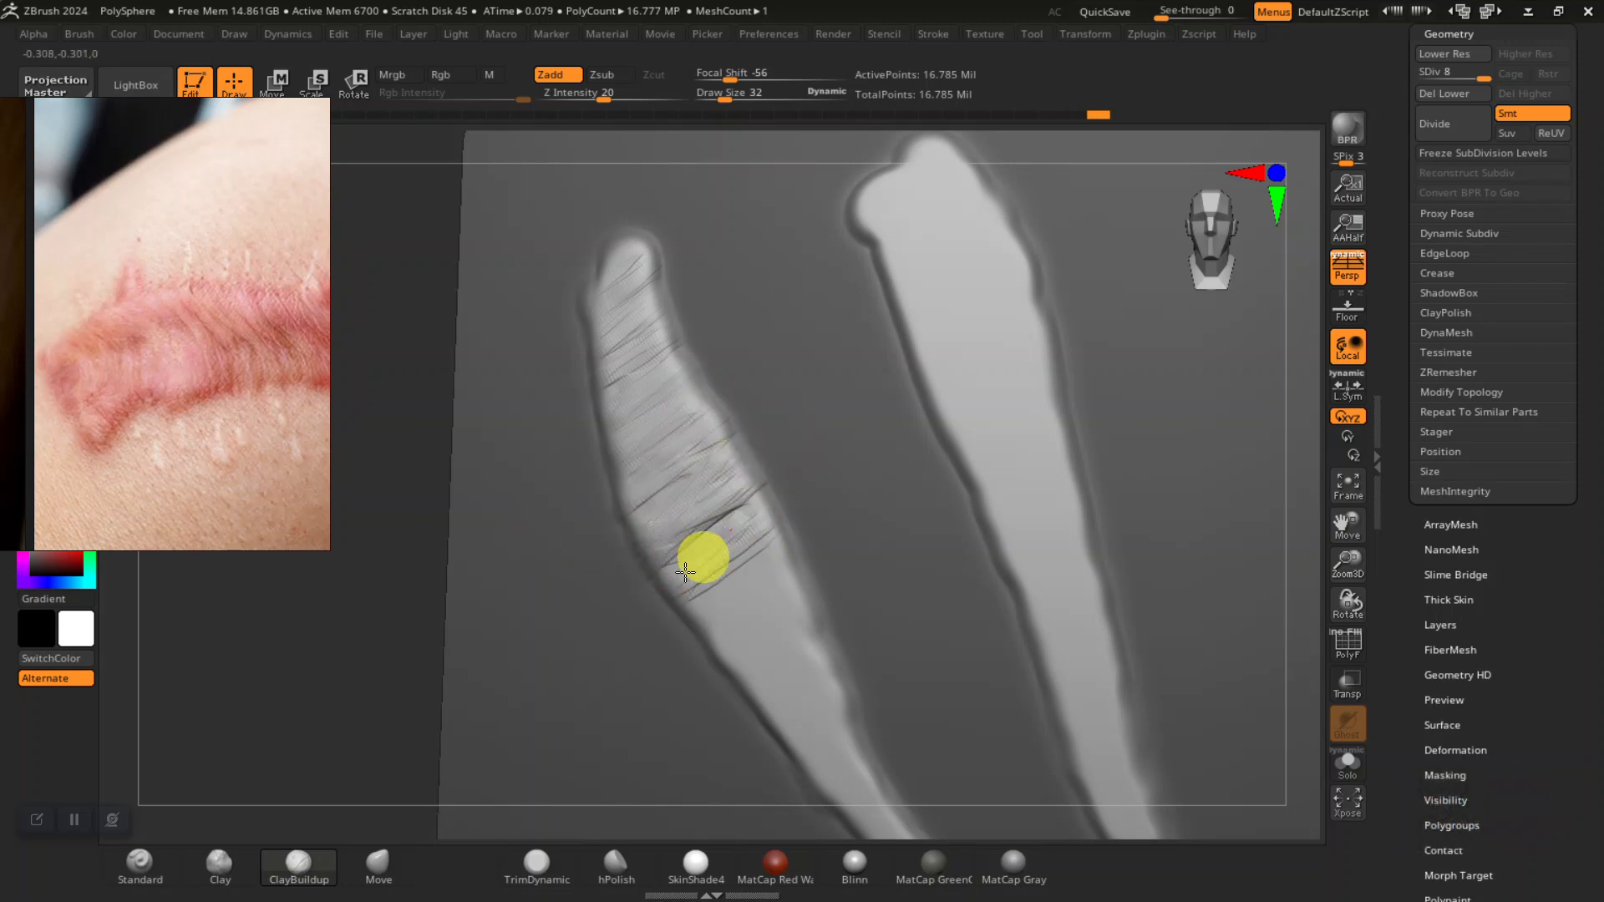
mouse_move(662, 612)
left_mouse_down()
mouse_move(778, 579)
mouse_move(726, 625)
left_mouse_up()
mouse_move(340, 730)
left_mouse_down("alt")
mouse_move(308, 669)
mouse_move(339, 682)
mouse_move(333, 669)
mouse_move(387, 737)
mouse_move(591, 615)
left_mouse_up("alt")
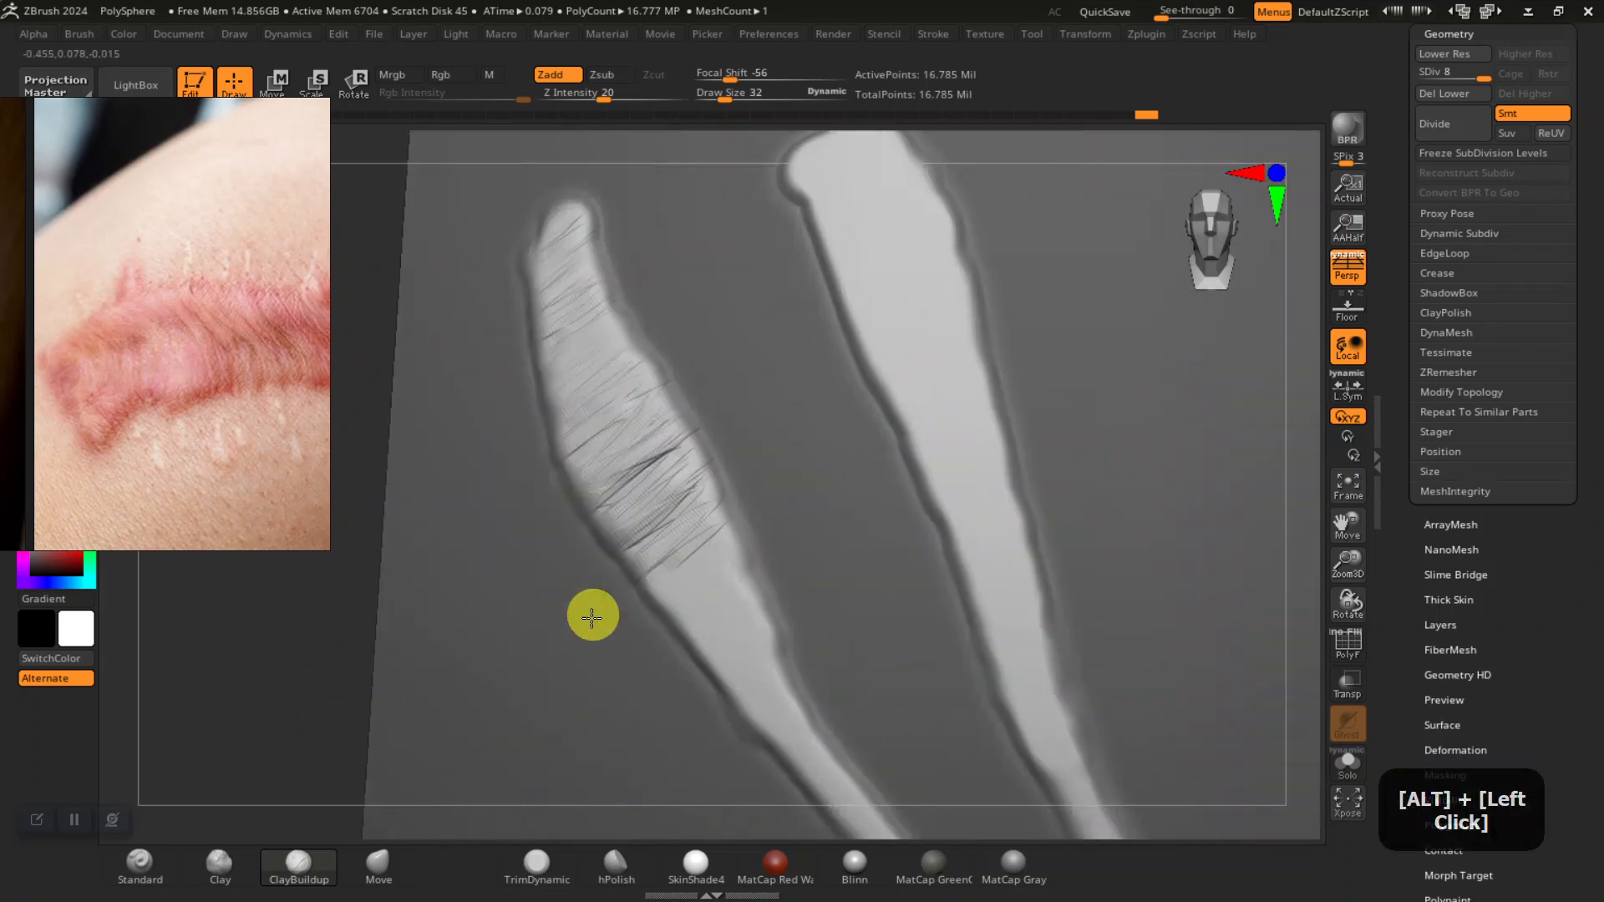
mouse_move(697, 556)
left_mouse_down()
mouse_move(669, 609)
mouse_move(688, 646)
left_mouse_up()
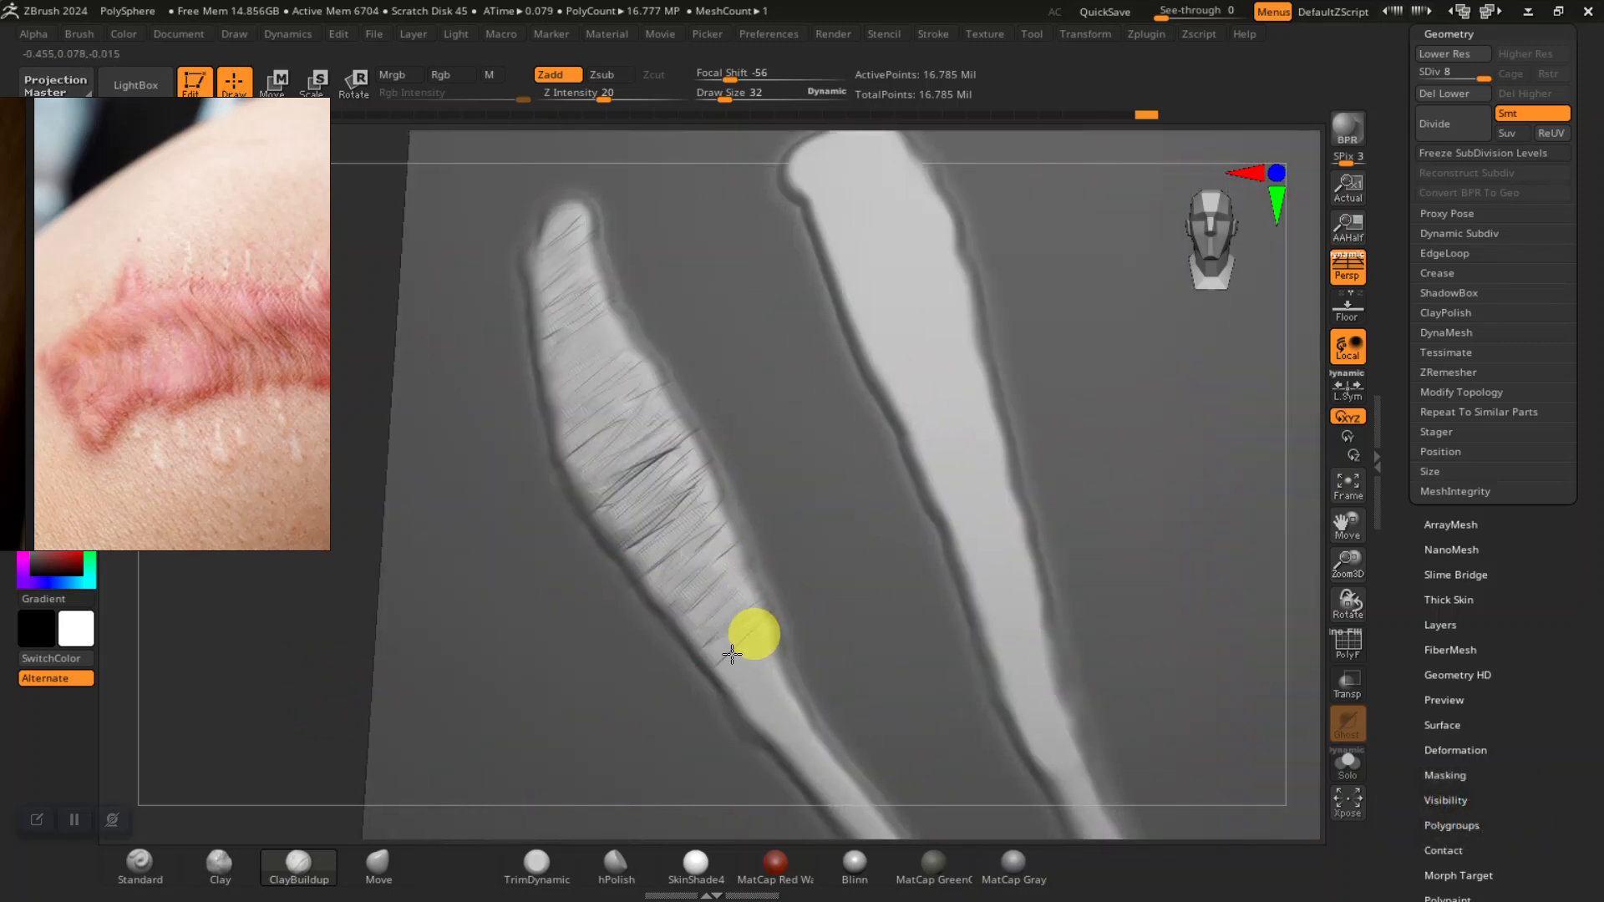
- Sculpt fine diagonal fibres down the narrow lower end of the left scar, and inspect the texture from an angle
left_click_drag(258, 788, 394, 648, "alt")
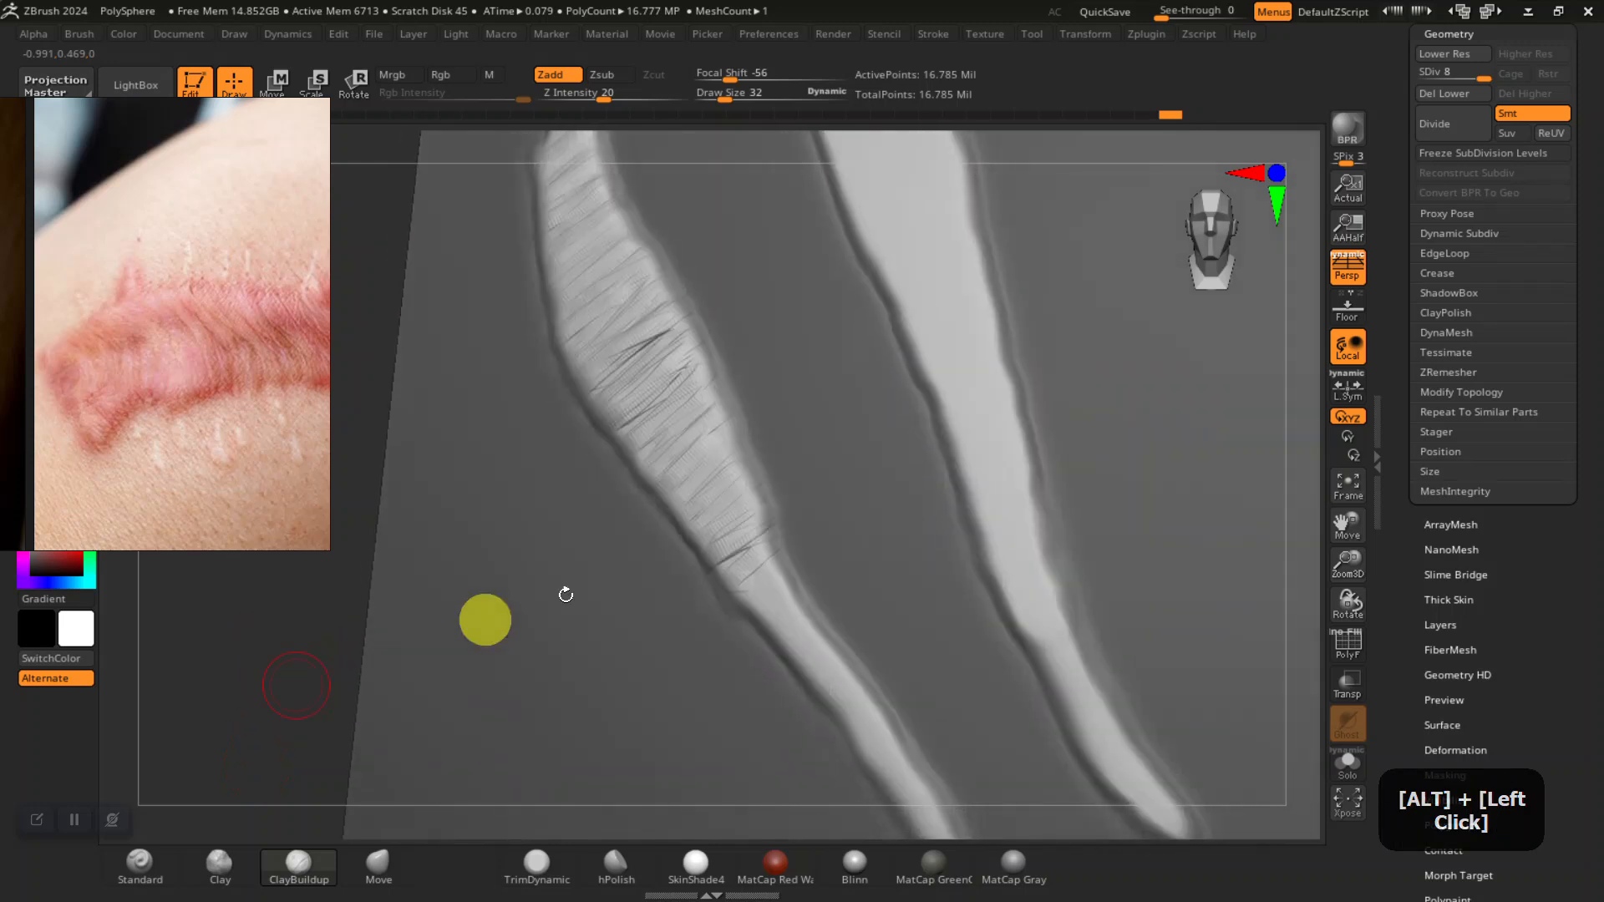
mouse_move(766, 566)
left_mouse_down()
mouse_move(733, 609)
mouse_move(802, 613)
left_mouse_up()
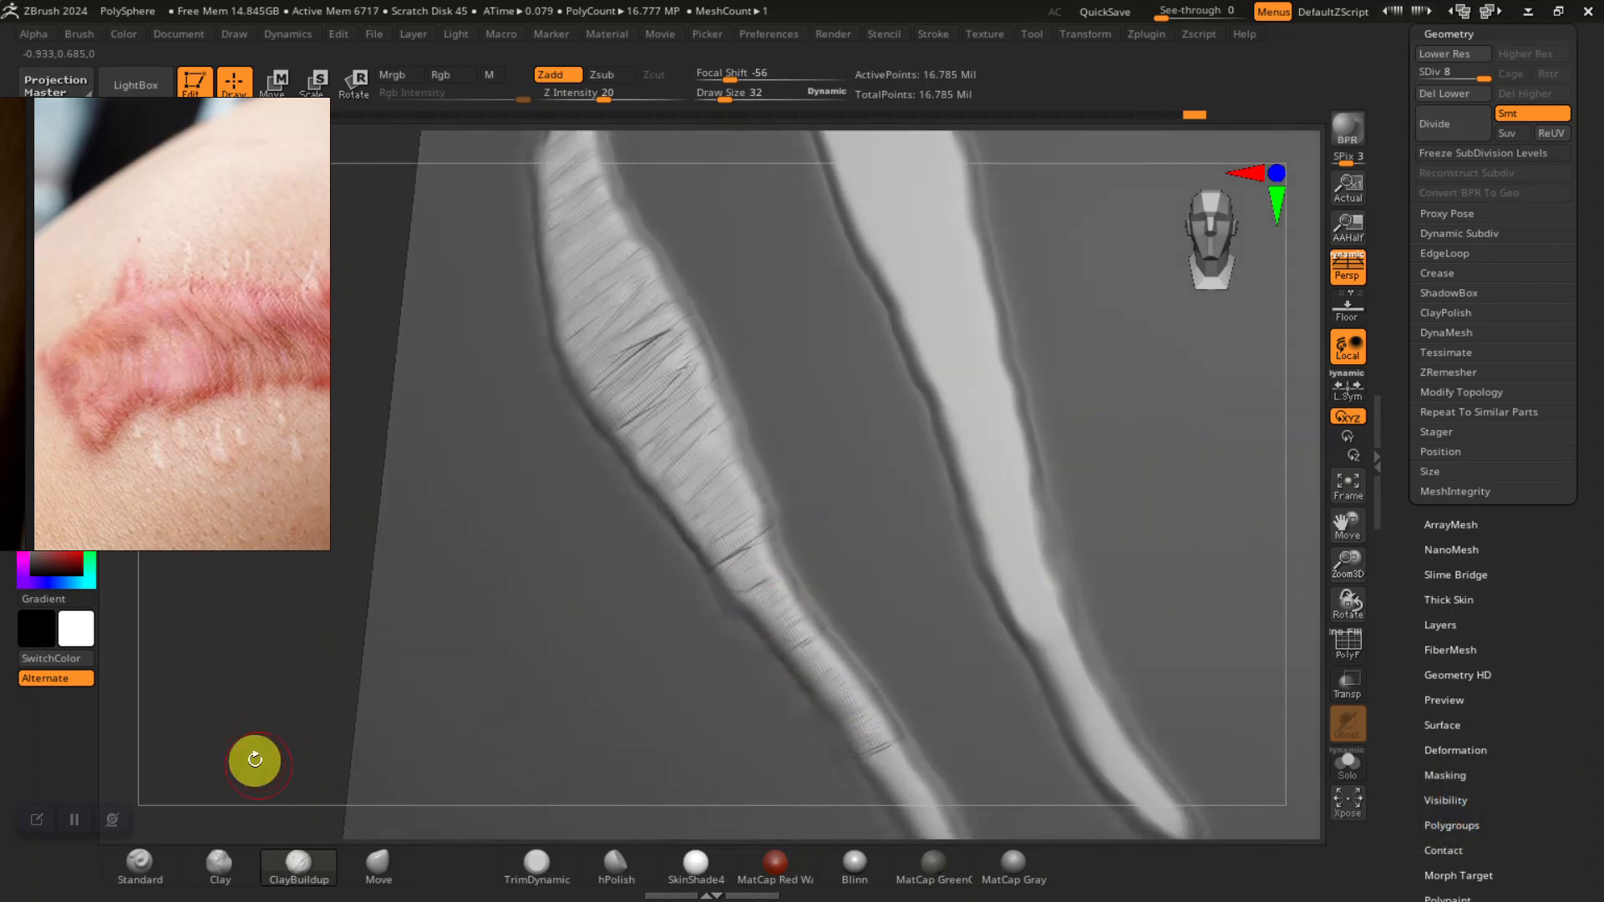
left_click_drag(251, 755, 197, 591, "alt")
mouse_move(895, 569)
left_mouse_down()
mouse_move(845, 637)
mouse_move(902, 628)
left_mouse_up()
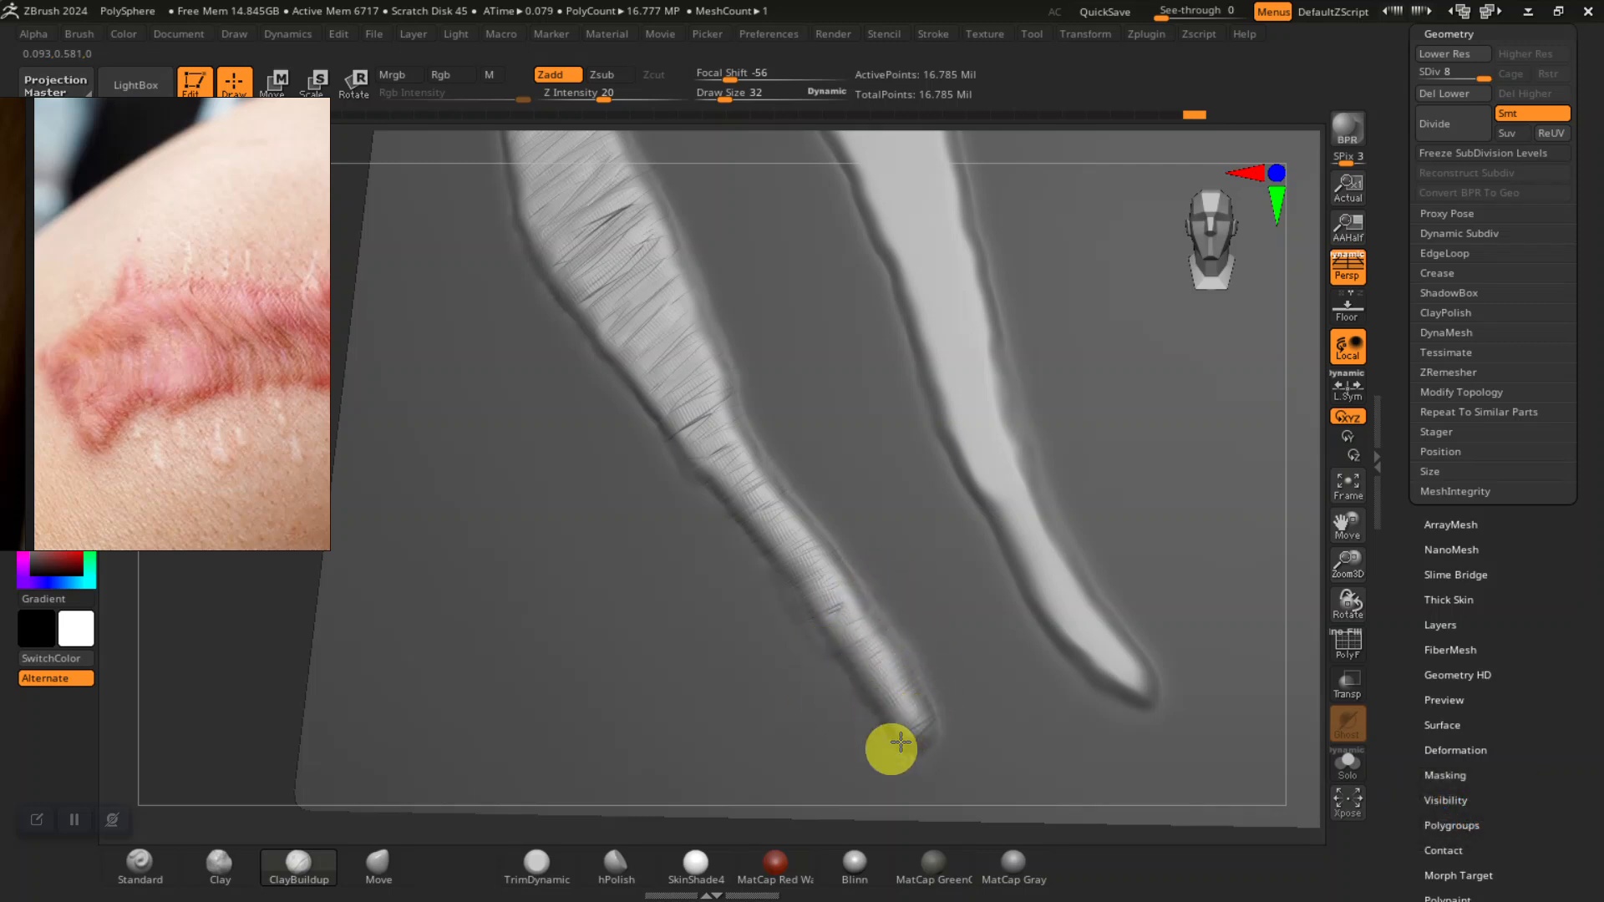
left_click_drag(413, 679, 594, 594, "alt")
left_click_drag(1220, 388, 1202, 510, "alt")
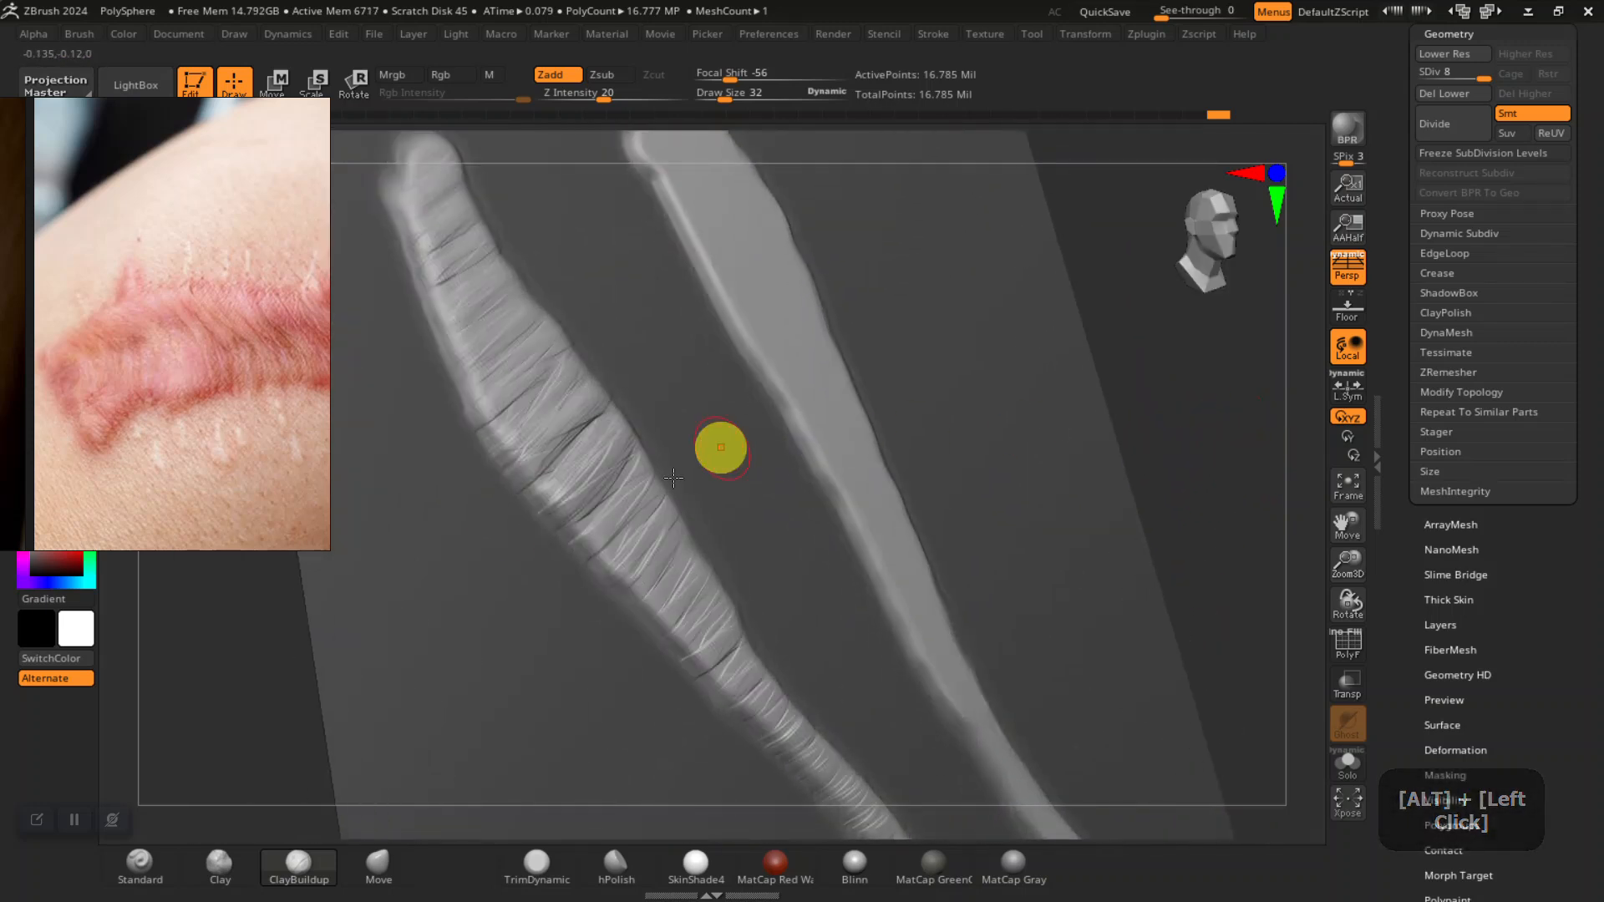
left_click_drag(279, 645, 372, 688, "alt")
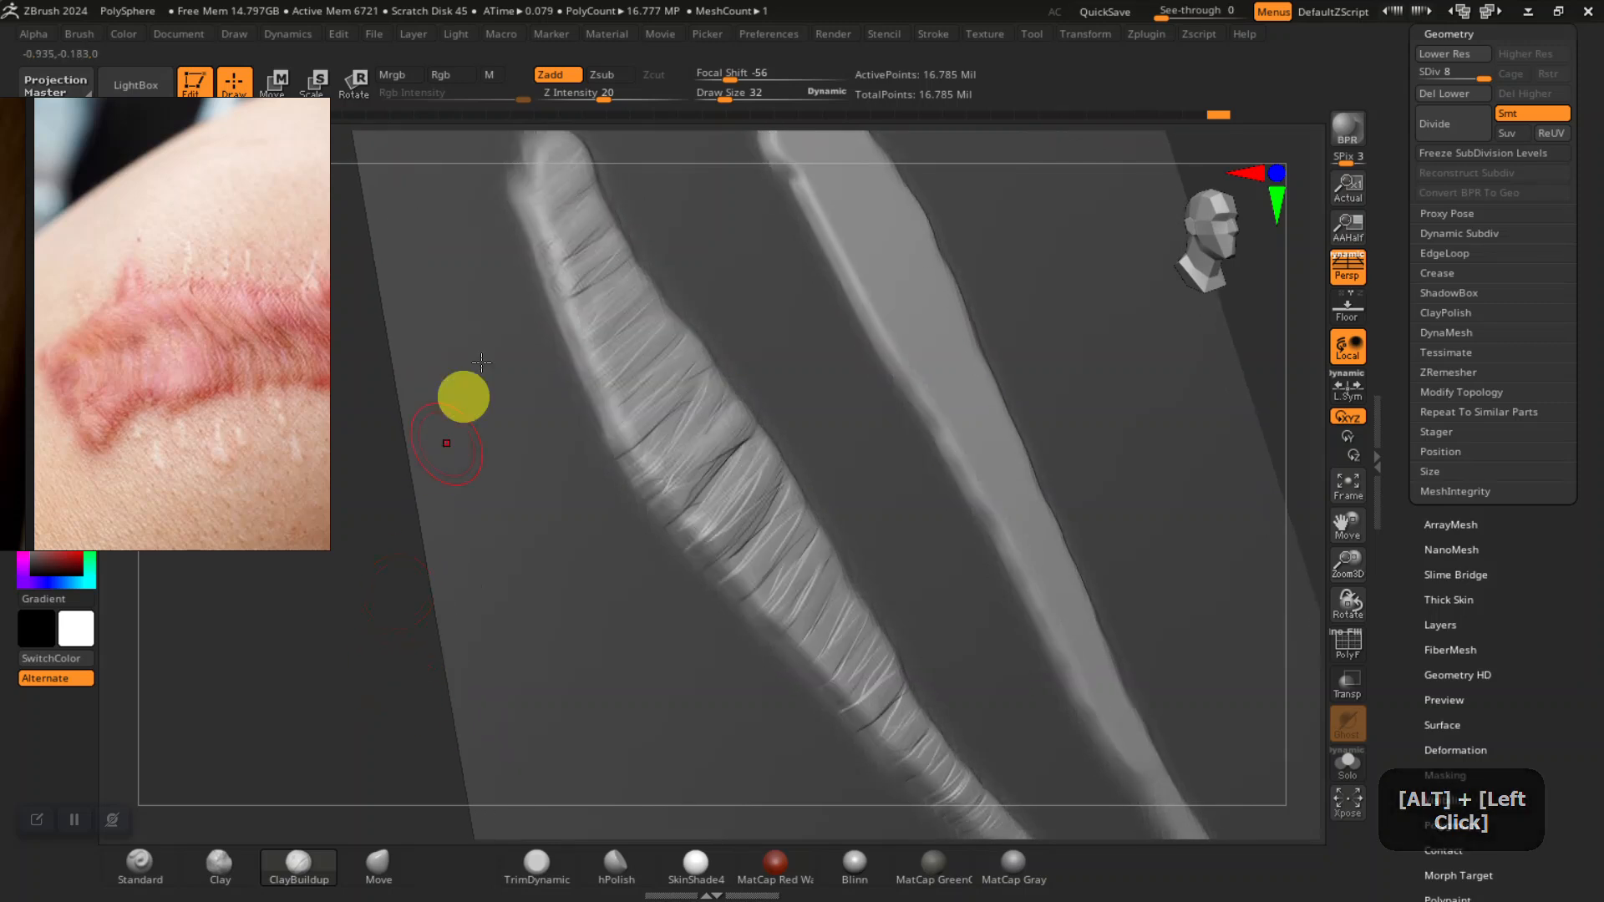
mouse_move(365, 707)
left_mouse_down("alt")
mouse_move(326, 705)
mouse_move(276, 759)
mouse_move(261, 751)
mouse_move(375, 697)
mouse_move(579, 399)
left_mouse_up("alt")
- Sculpt diagonal ClayBuildup fibres across the upper part of the right scar, matching the left scar's texture
left_click_drag(620, 278, 649, 347, "alt")
left_click_drag(655, 286, 886, 274, "alt")
left_click_drag(1264, 490, 1287, 582, "alt")
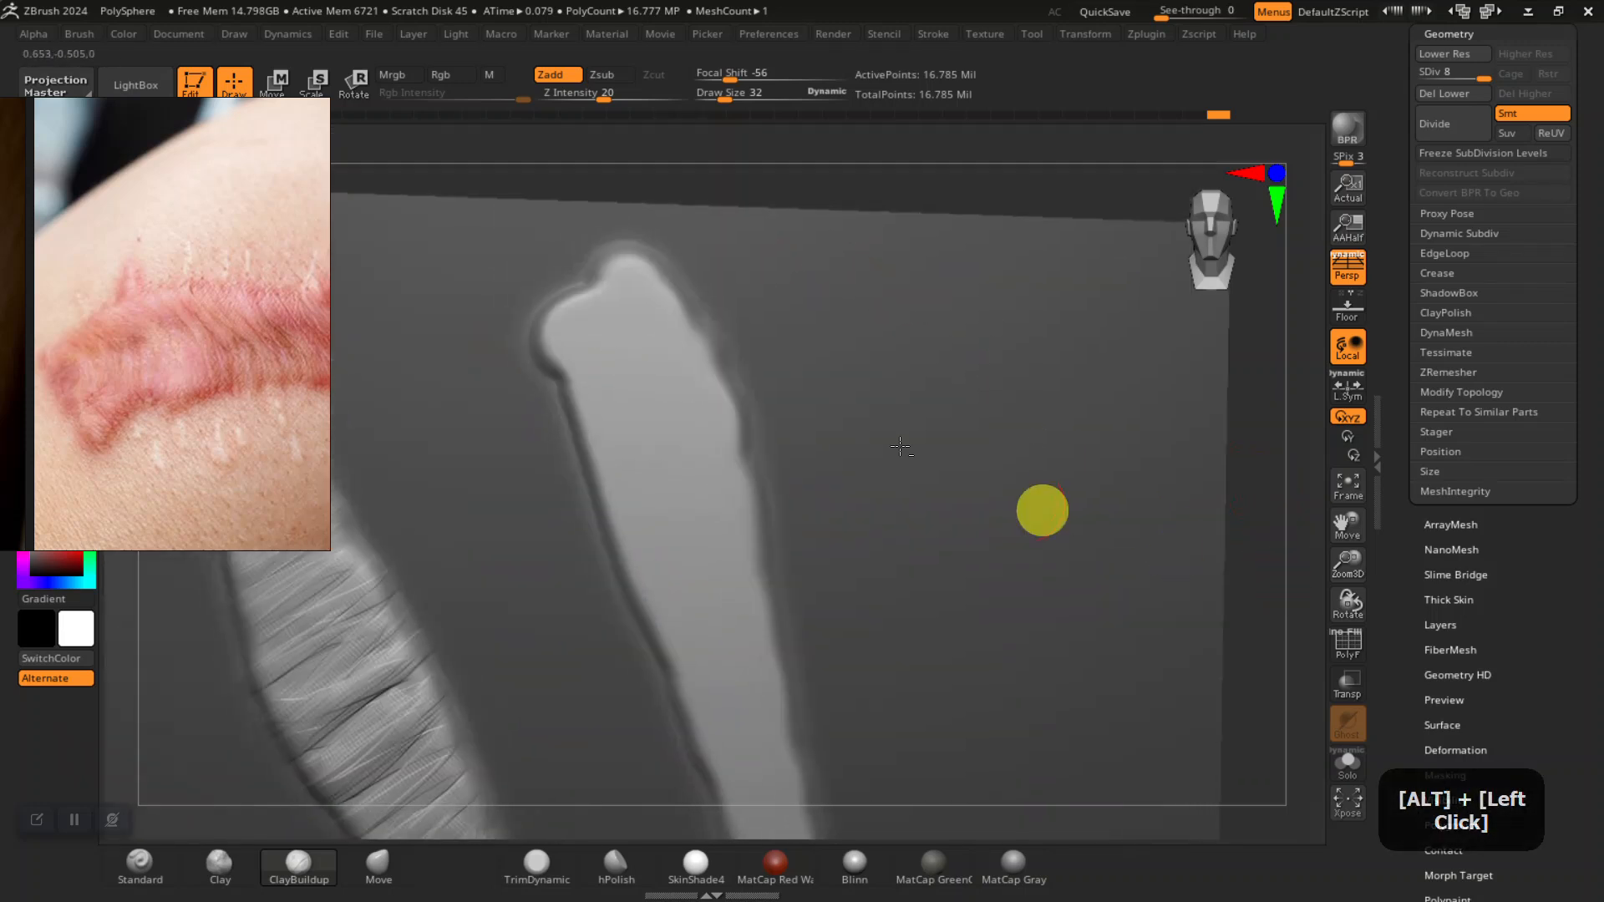
mouse_move(614, 272)
left_mouse_down()
mouse_move(554, 324)
mouse_move(628, 264)
mouse_move(541, 365)
mouse_move(629, 286)
mouse_move(602, 354)
left_mouse_up()
mouse_move(590, 432)
left_mouse_down()
mouse_move(655, 380)
mouse_move(609, 379)
mouse_move(670, 415)
mouse_move(640, 435)
left_mouse_up()
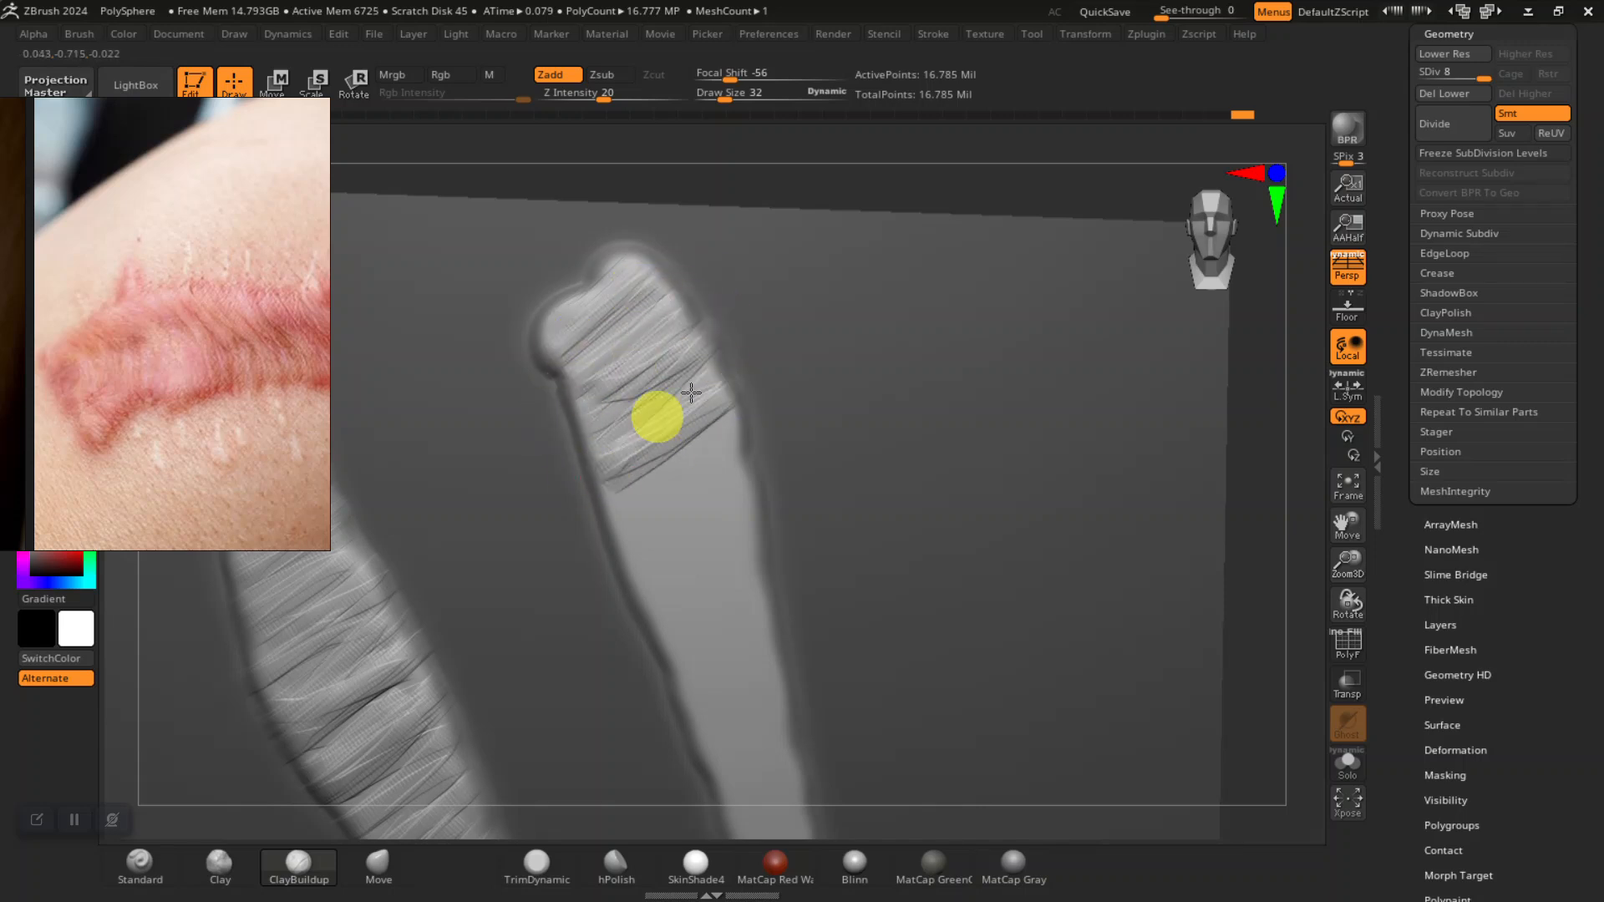
left_click_drag(703, 385, 604, 544)
left_click_drag(669, 440, 748, 484)
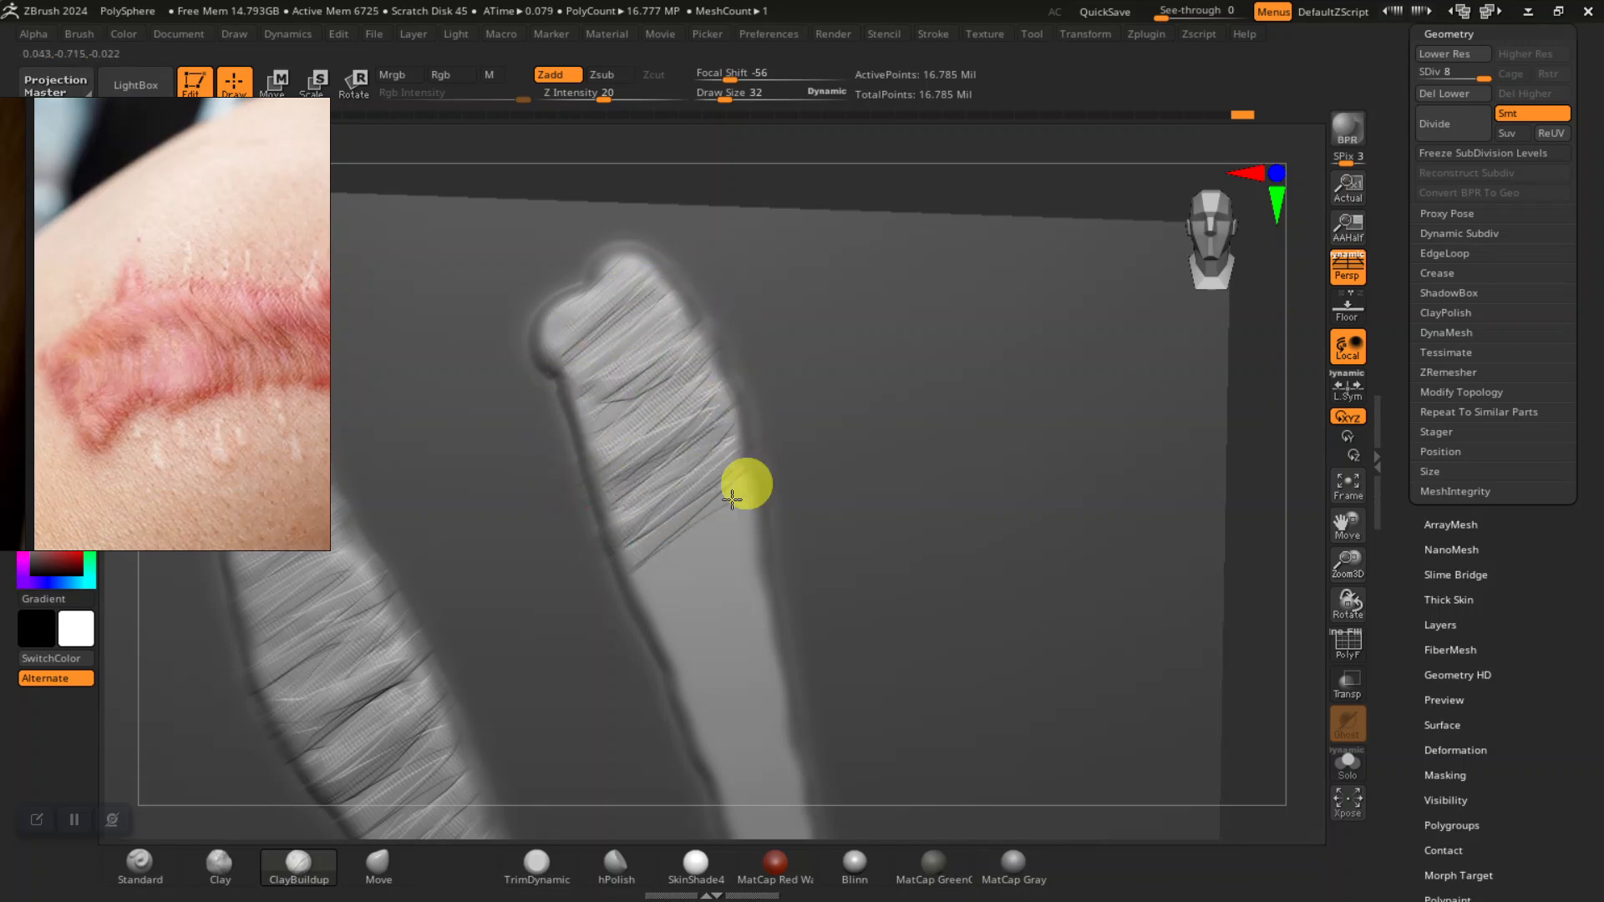
left_click_drag(721, 582, 754, 576)
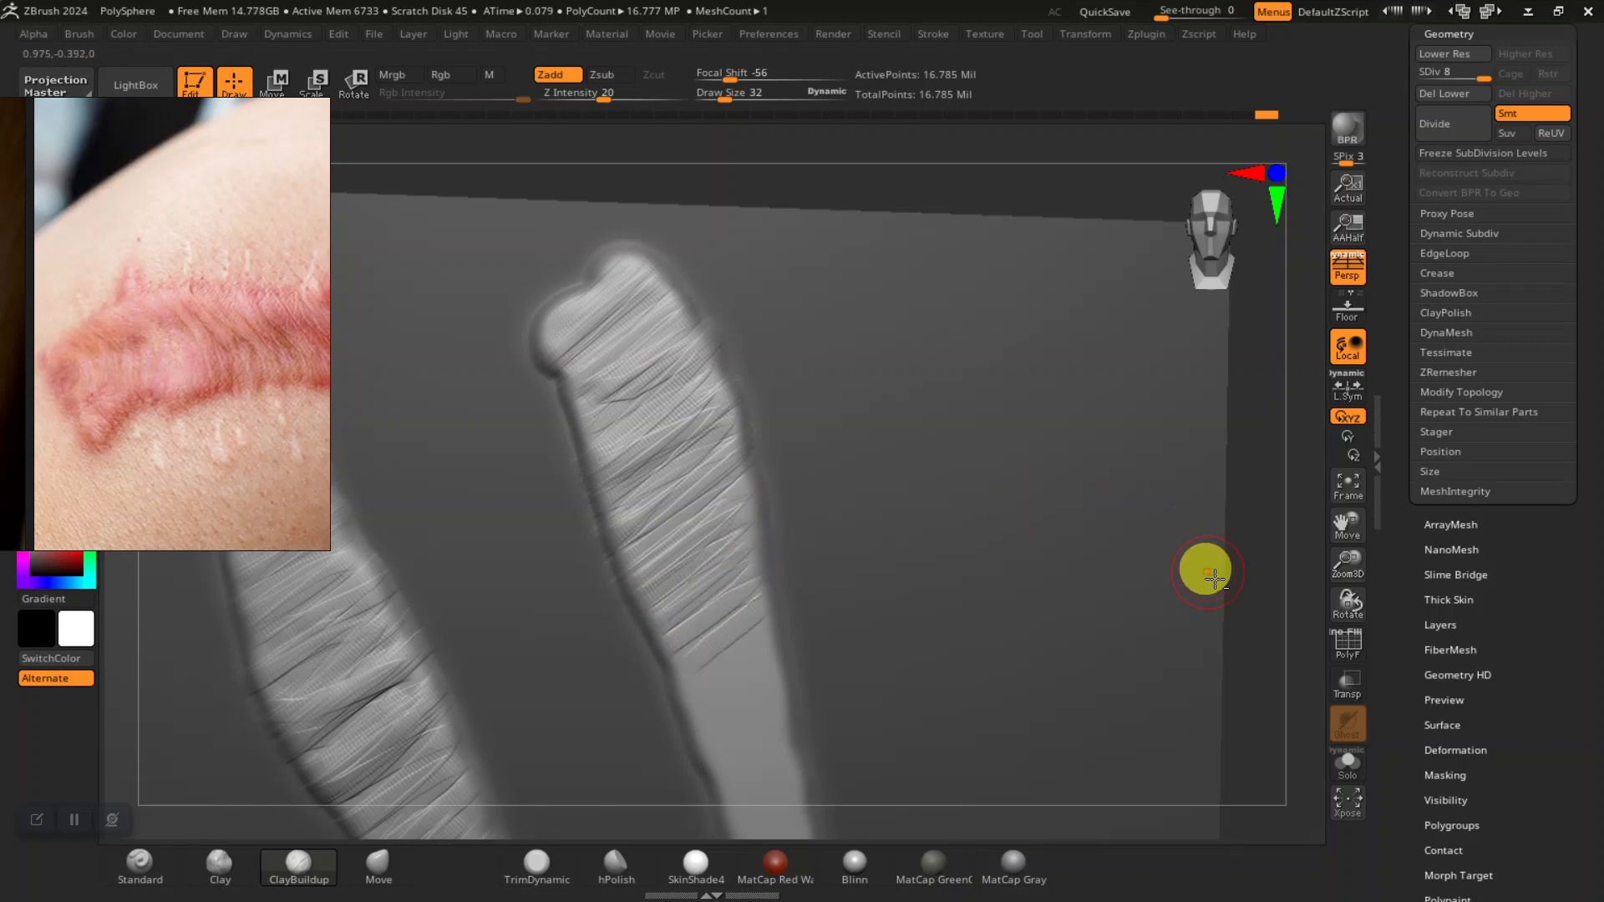
- Continue the diagonal ClayBuildup fibres down the middle section of the right scar at draw size 32
left_click_drag(1215, 578, 1209, 484, "alt")
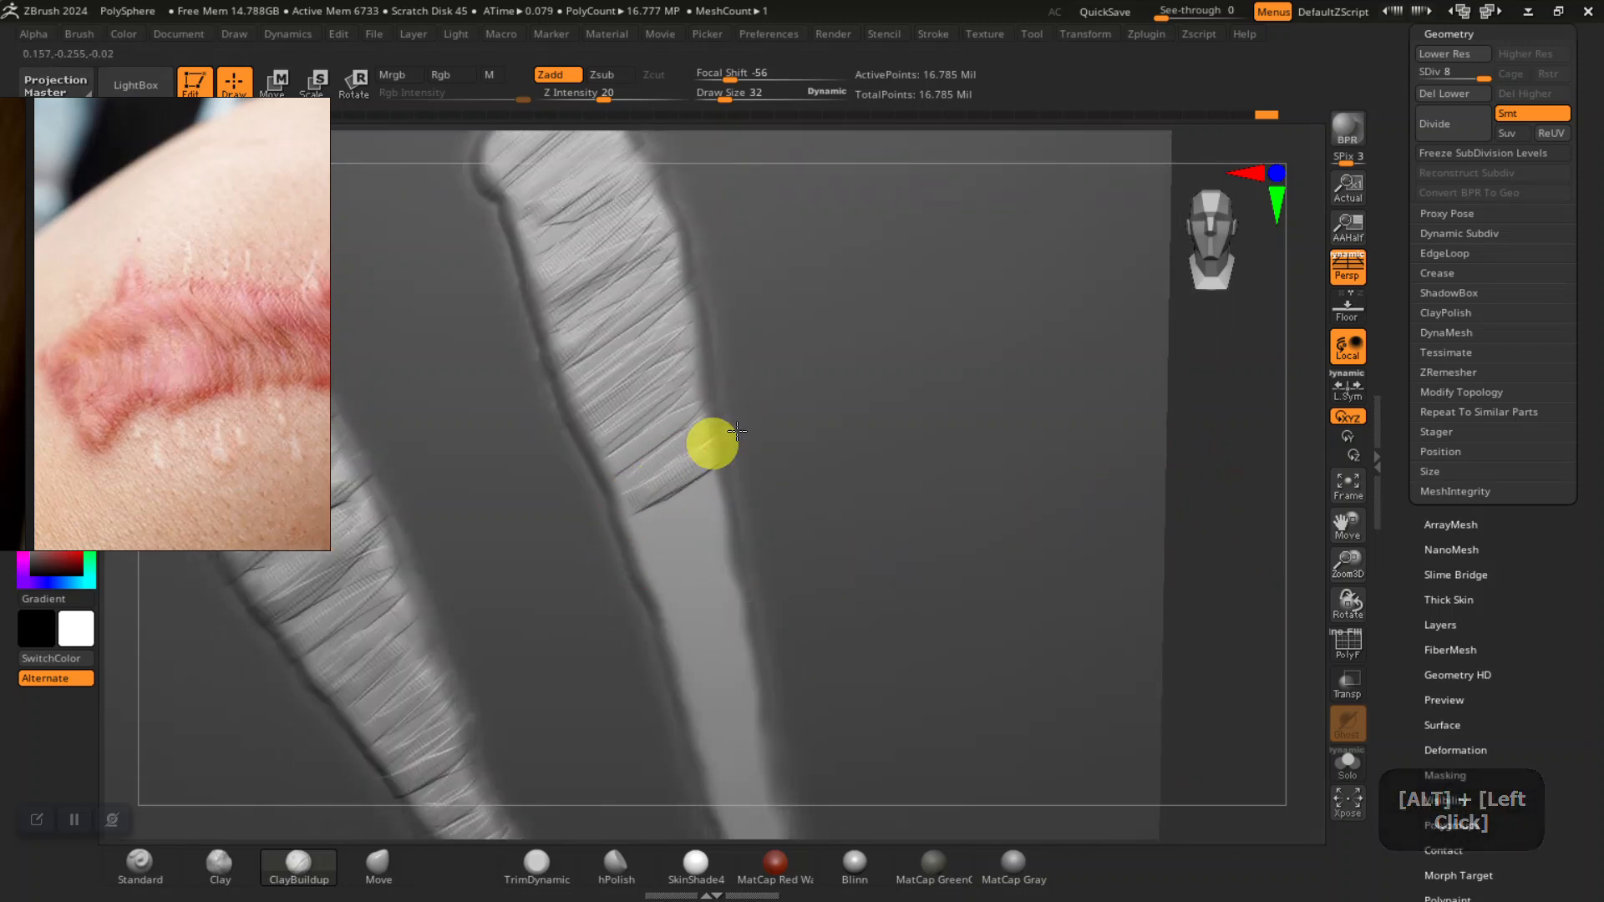
left_click_drag(744, 459, 634, 520)
left_click_drag(733, 511, 689, 594)
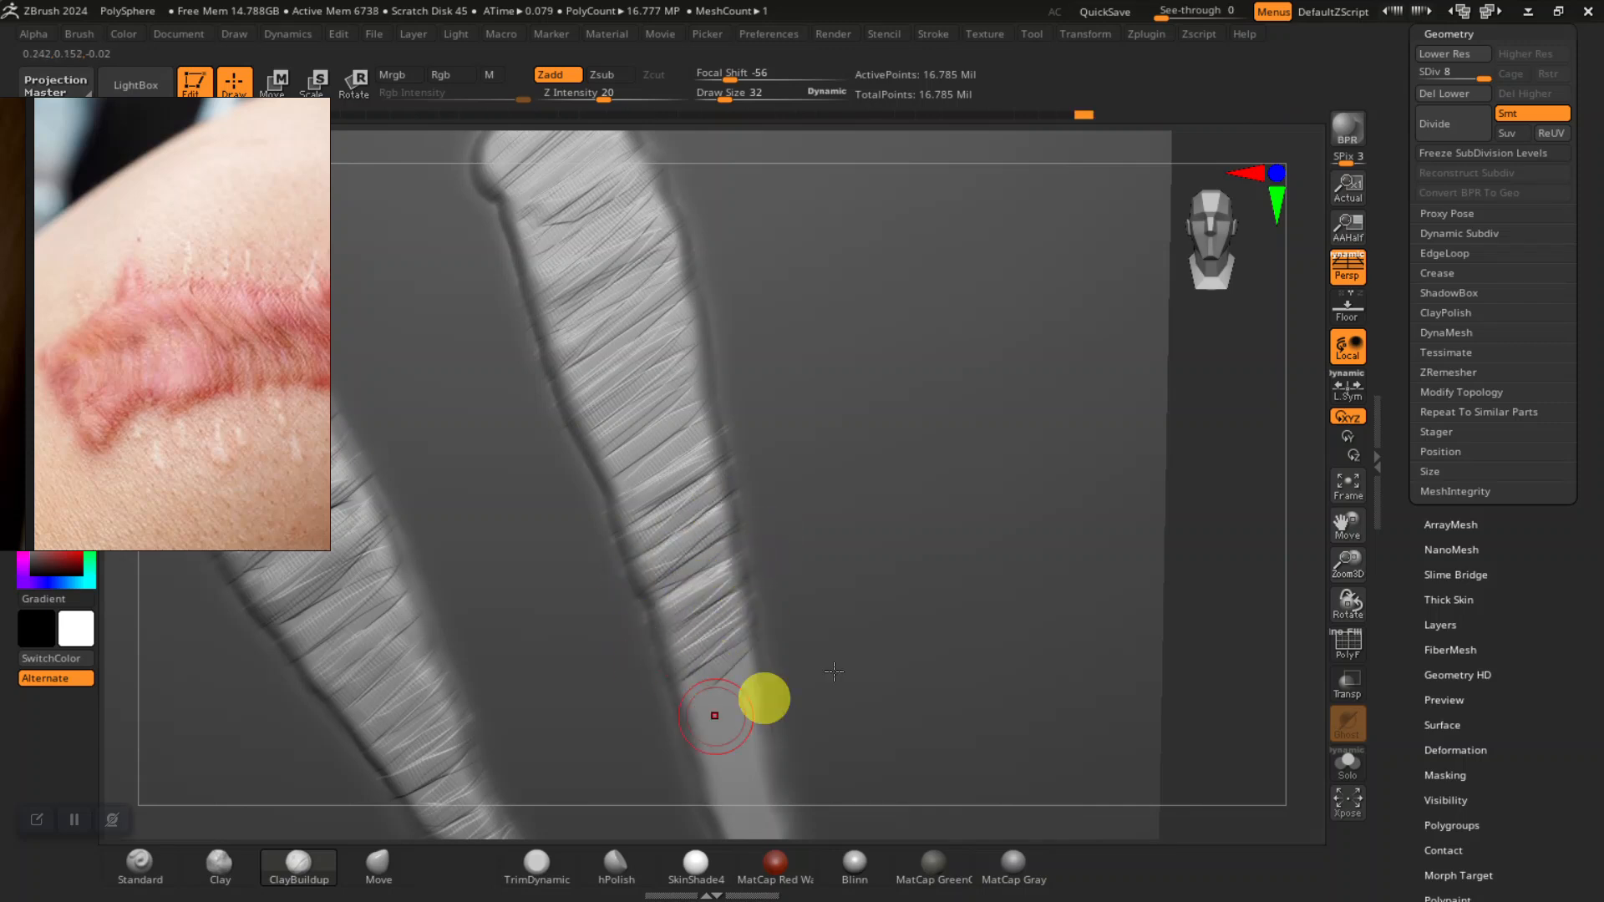
left_click_drag(1221, 622, 1027, 512, "alt")
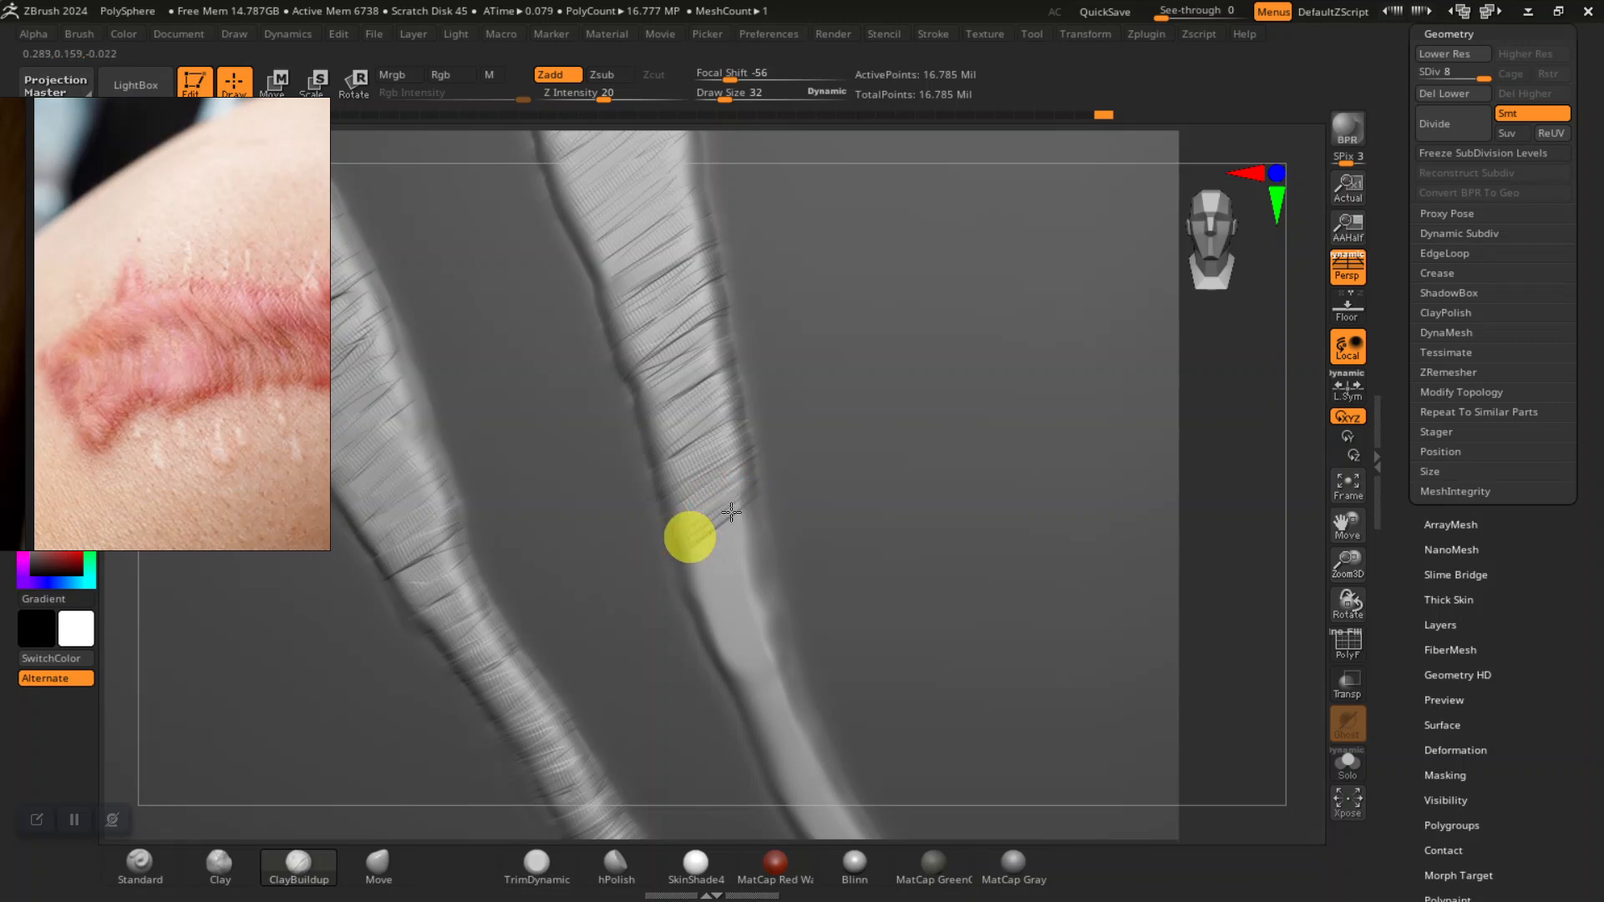
left_click_drag(742, 526, 712, 591)
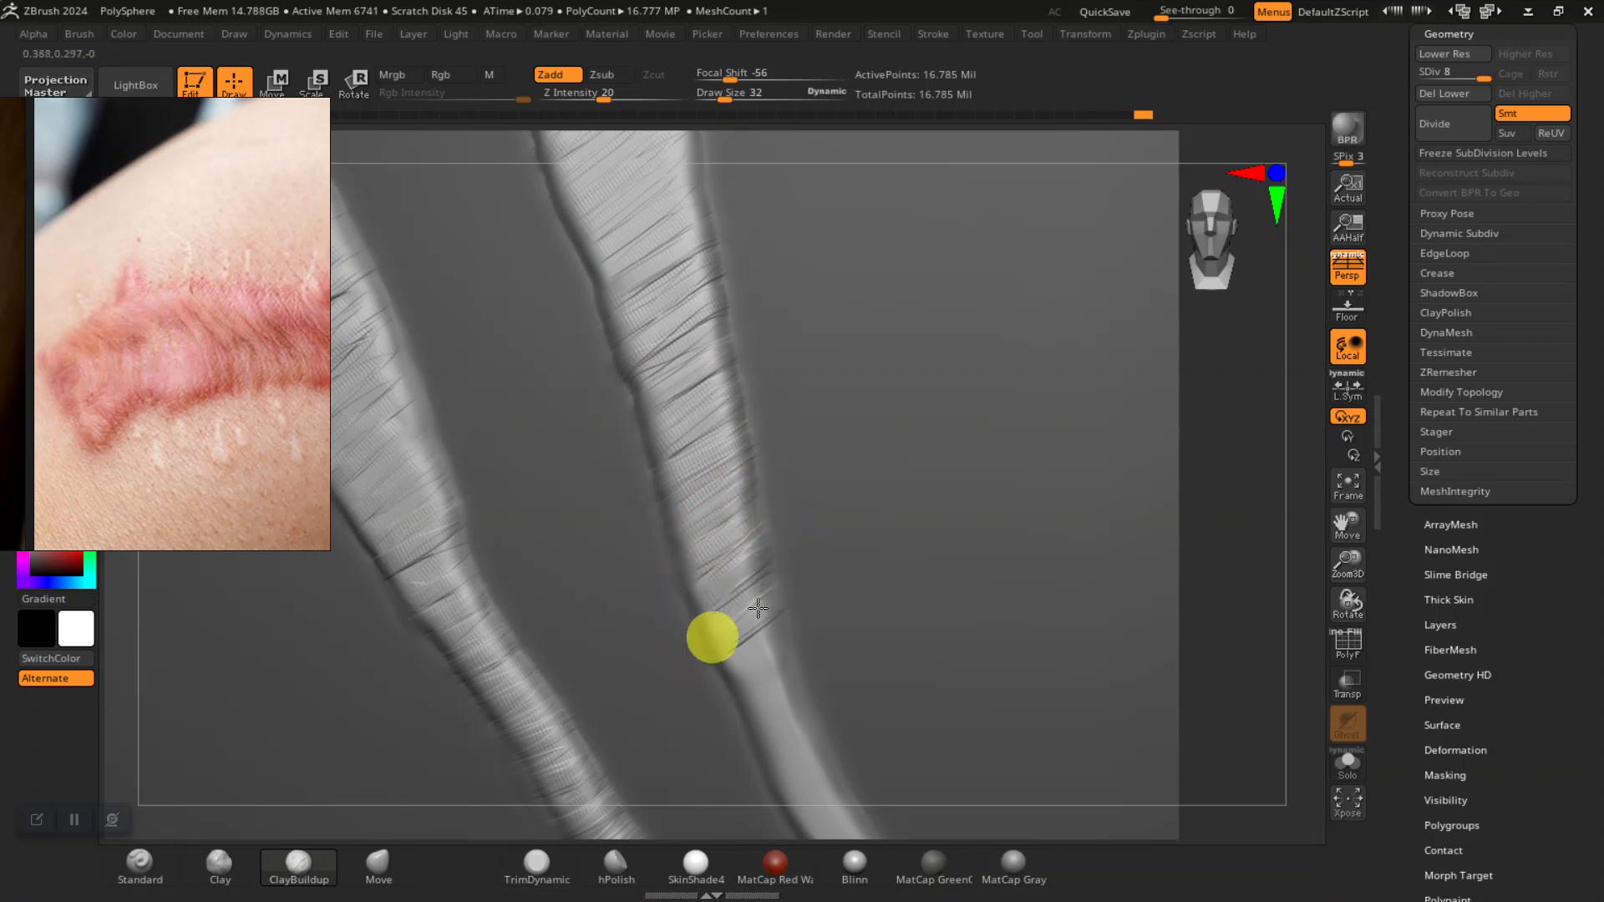
left_click_drag(756, 673, 728, 736)
- Sculpt diagonal ClayBuildup fibres over the right scar's narrow lower end to its tip, and inspect both scars from an angle
left_click_drag(1259, 733, 935, 548, "alt")
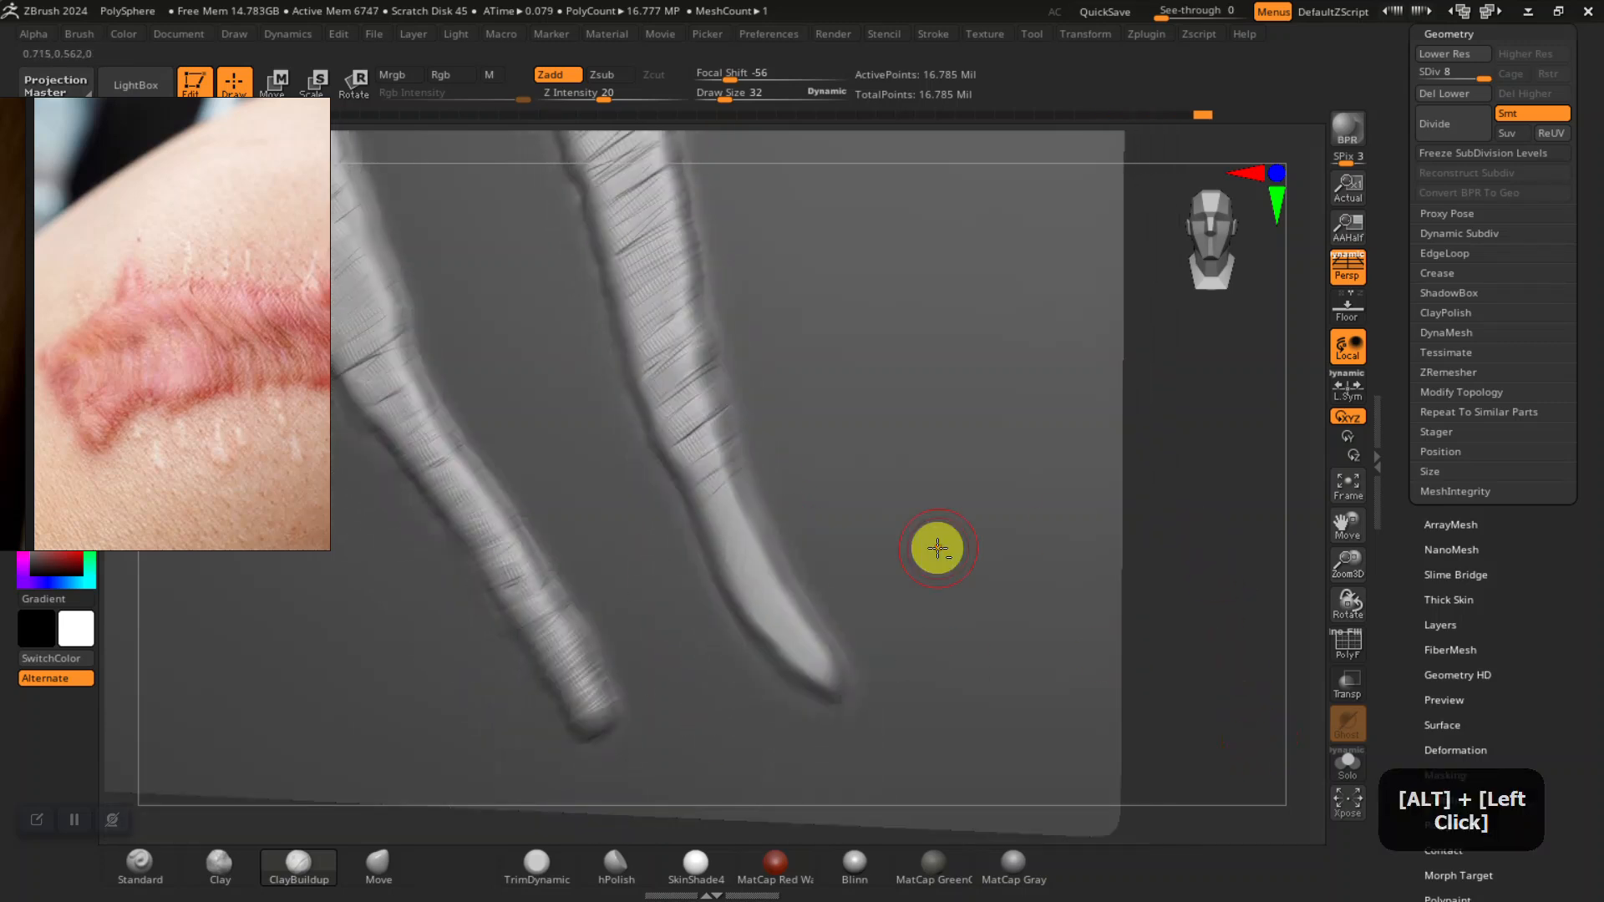
mouse_move(748, 508)
left_mouse_down()
mouse_move(652, 568)
mouse_move(736, 554)
left_mouse_up()
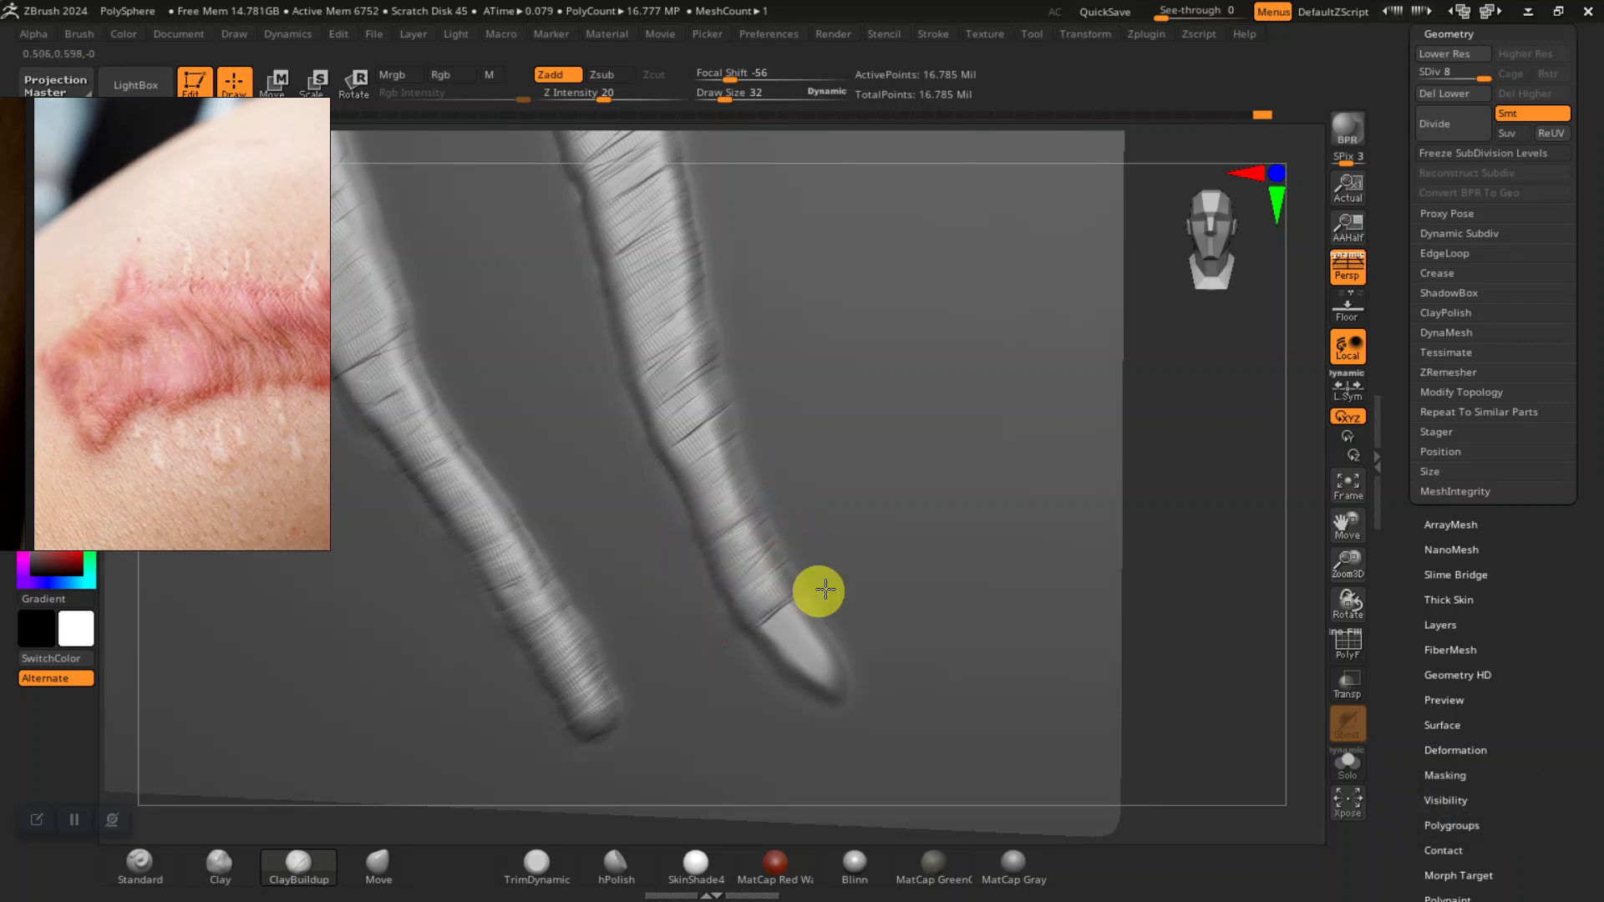
left_click_drag(732, 672, 851, 638)
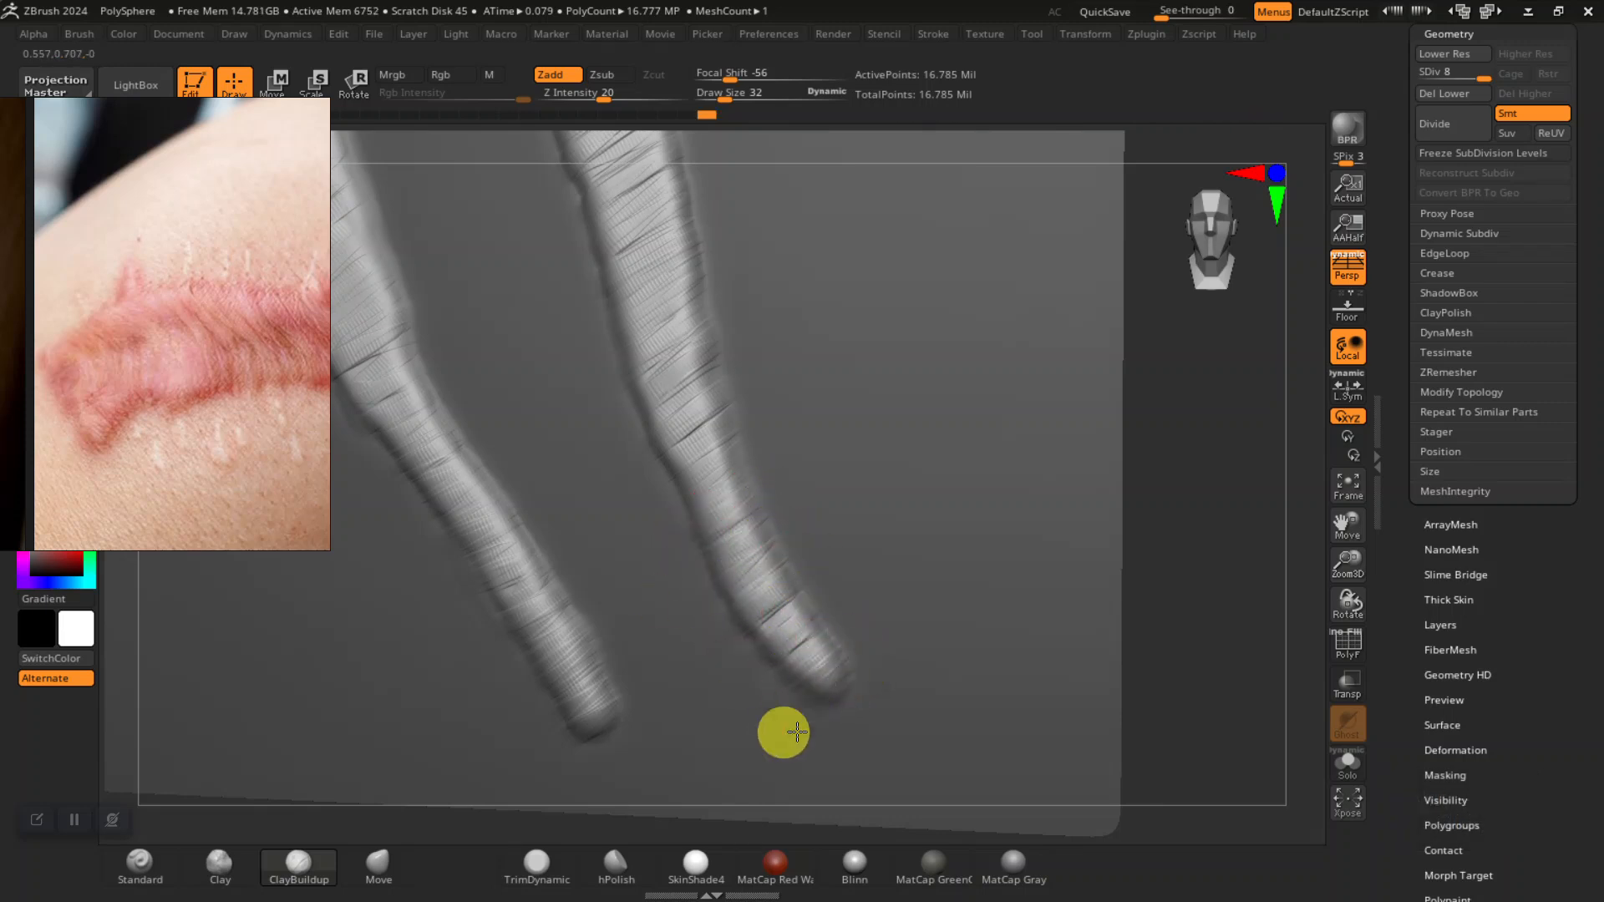
mouse_move(1092, 686)
left_mouse_down("alt")
mouse_move(1149, 623)
mouse_move(1145, 727)
mouse_move(1206, 674)
mouse_move(1165, 630)
mouse_move(1181, 655)
mouse_move(1145, 644)
mouse_move(1189, 629)
mouse_move(1109, 637)
left_mouse_up("alt")
left_click_drag(1164, 512, 869, 448, "alt")
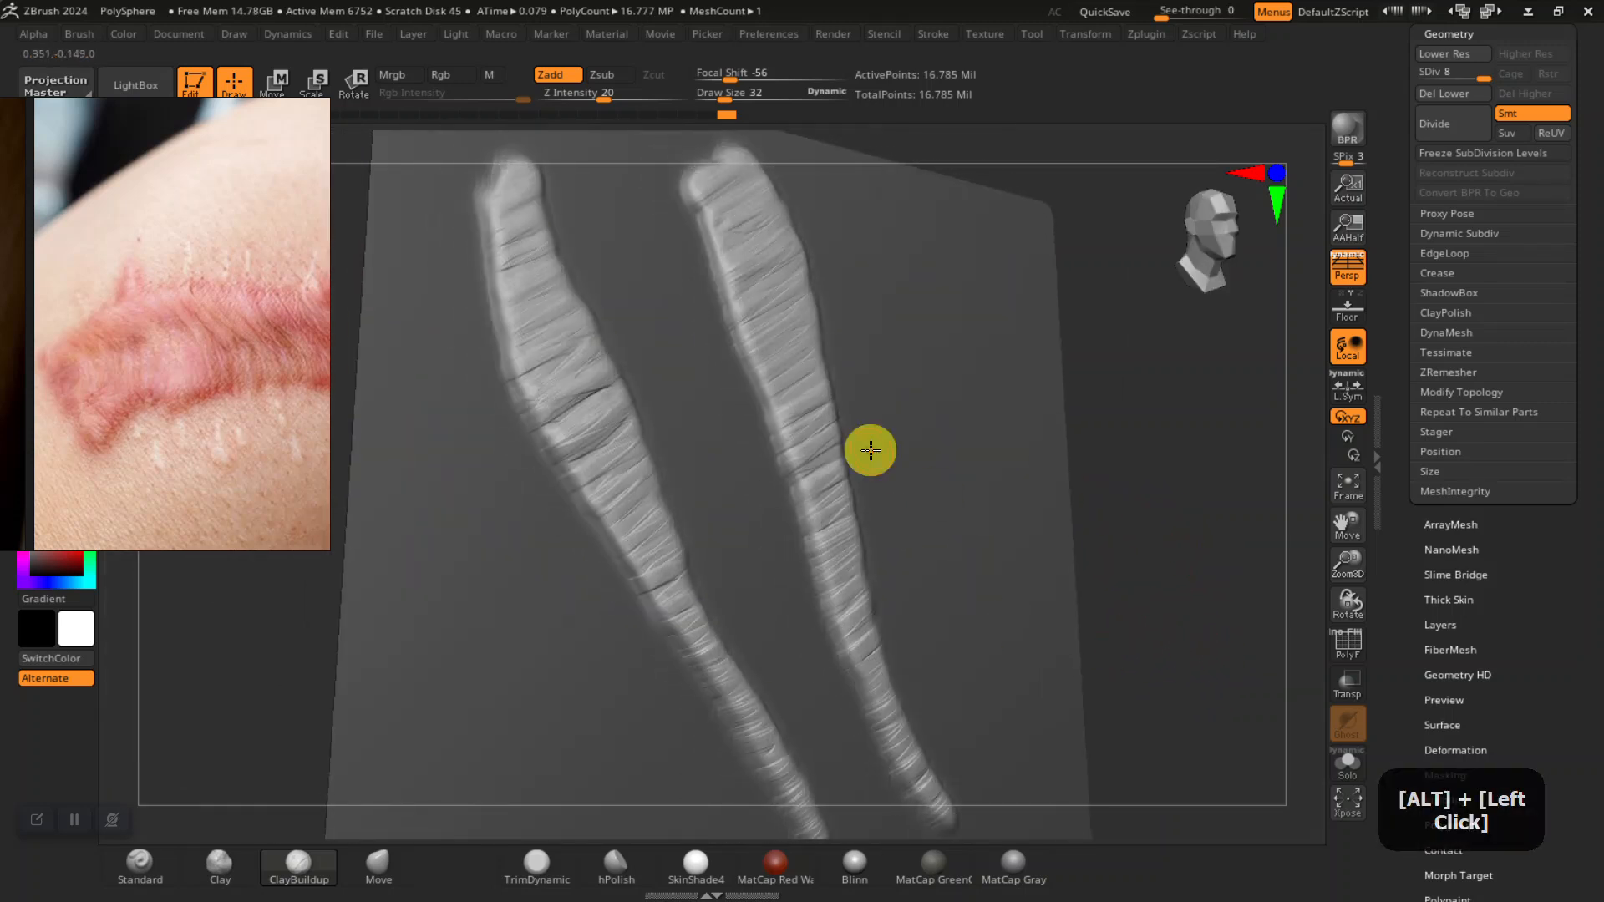
mouse_move(141, 348)
left_mouse_down()
mouse_move(59, 398)
mouse_move(169, 381)
left_mouse_up()
mouse_move(1006, 429)
left_mouse_down()
mouse_move(1160, 477)
mouse_move(791, 455)
mouse_move(564, 526)
left_mouse_up()
- Lower the mesh to subdivision level 3 and choose the DamStandard brush
key("shift+d")
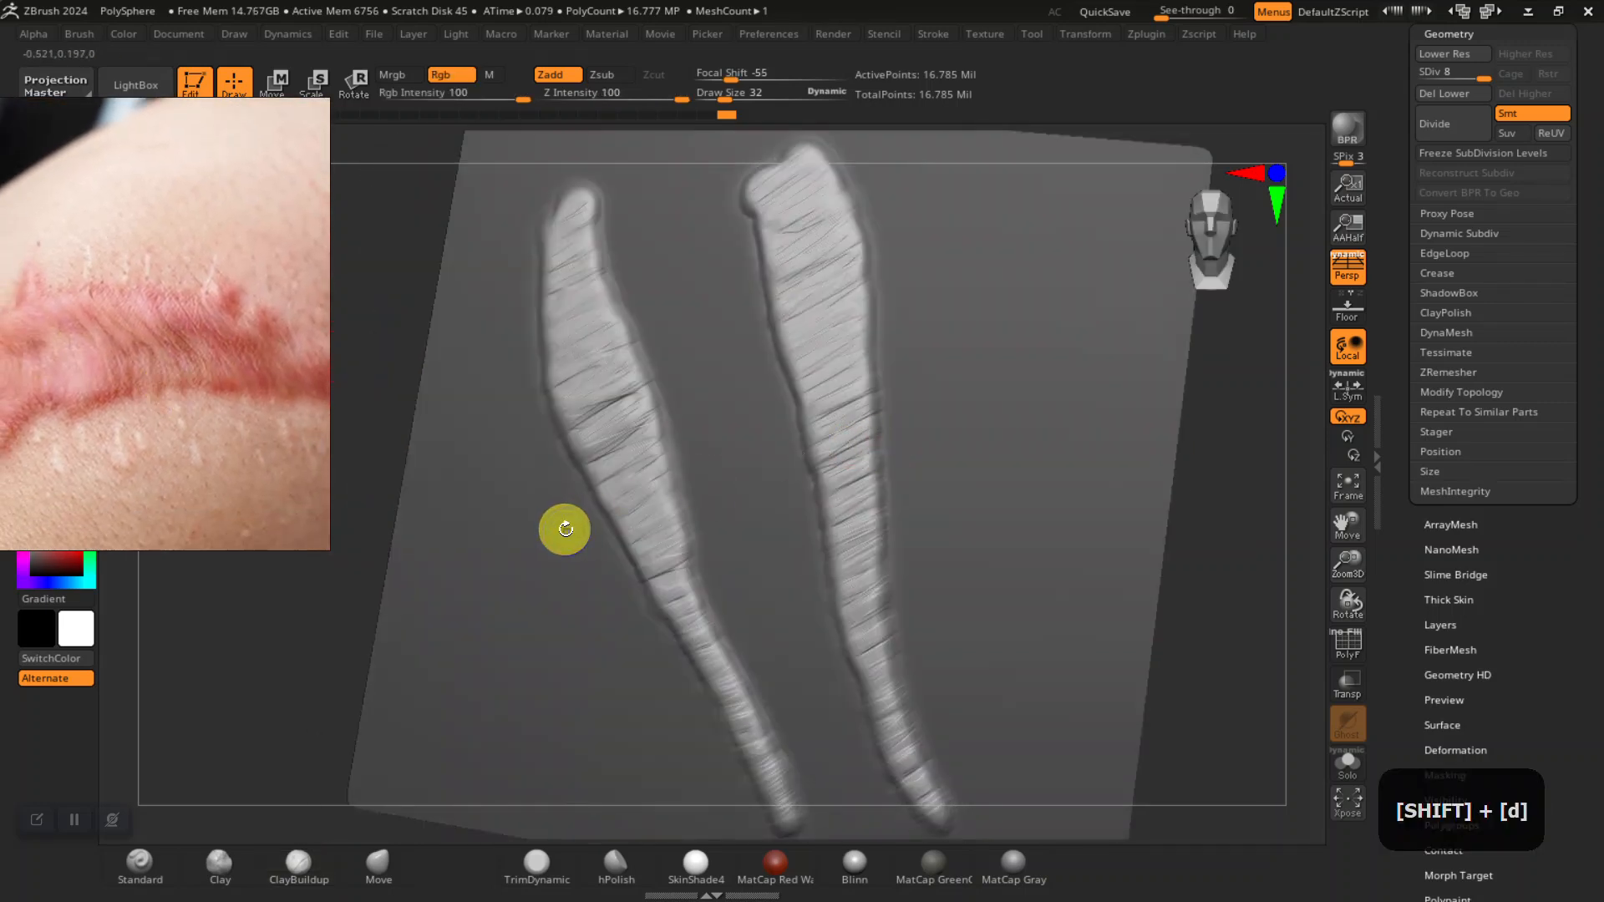
key("shift+d")
key("shift+d")
key("shift+d")
key("shift+d")
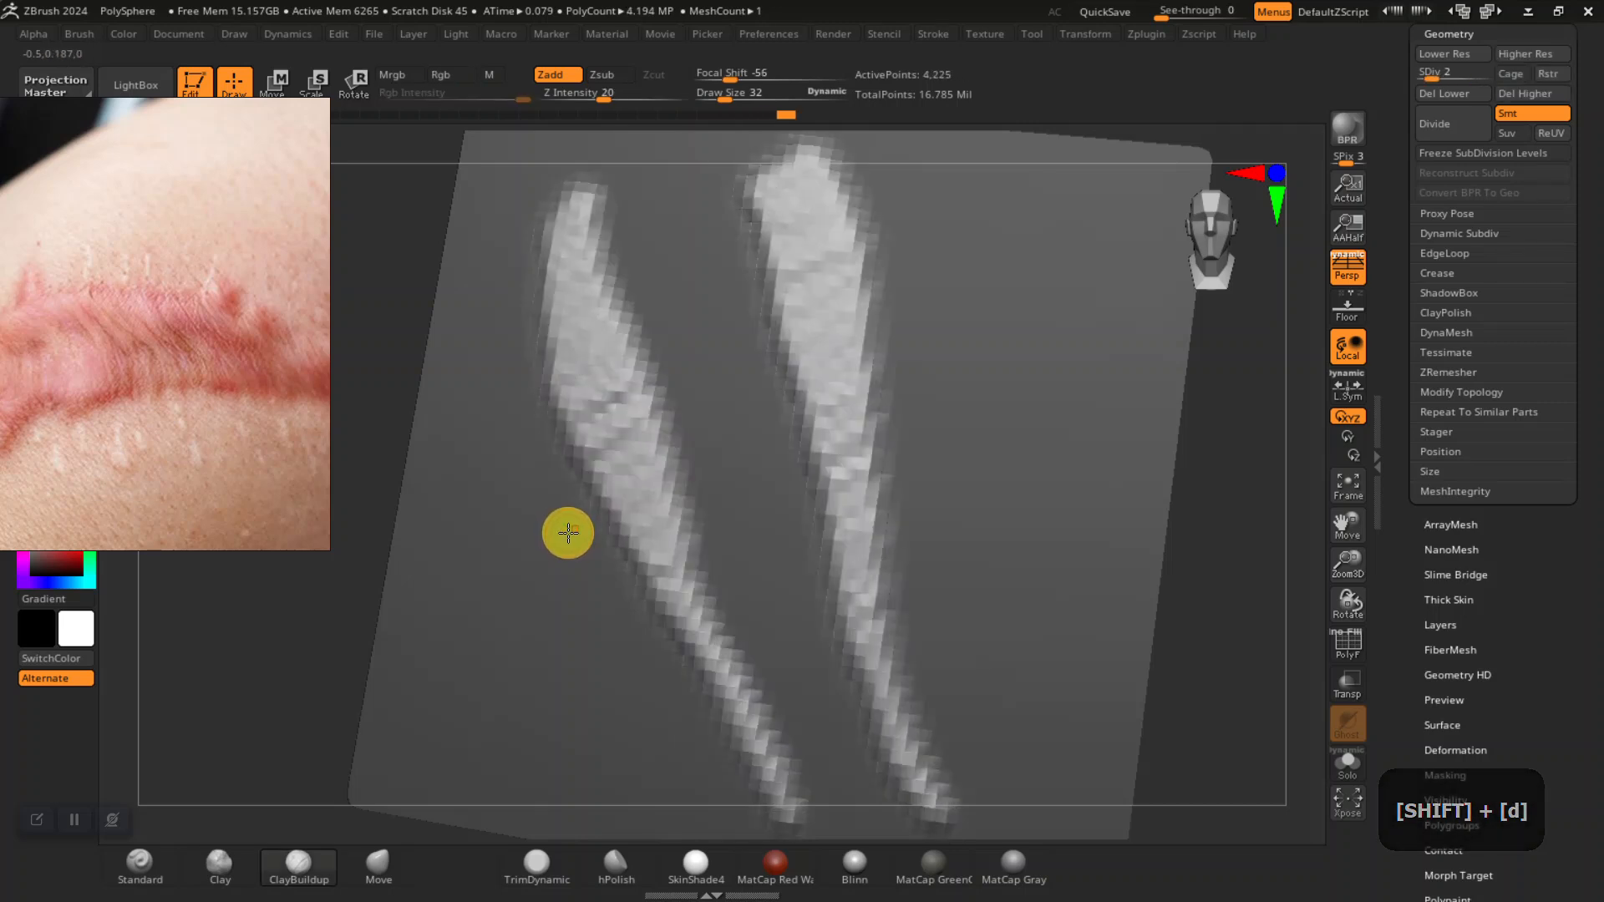
key("d")
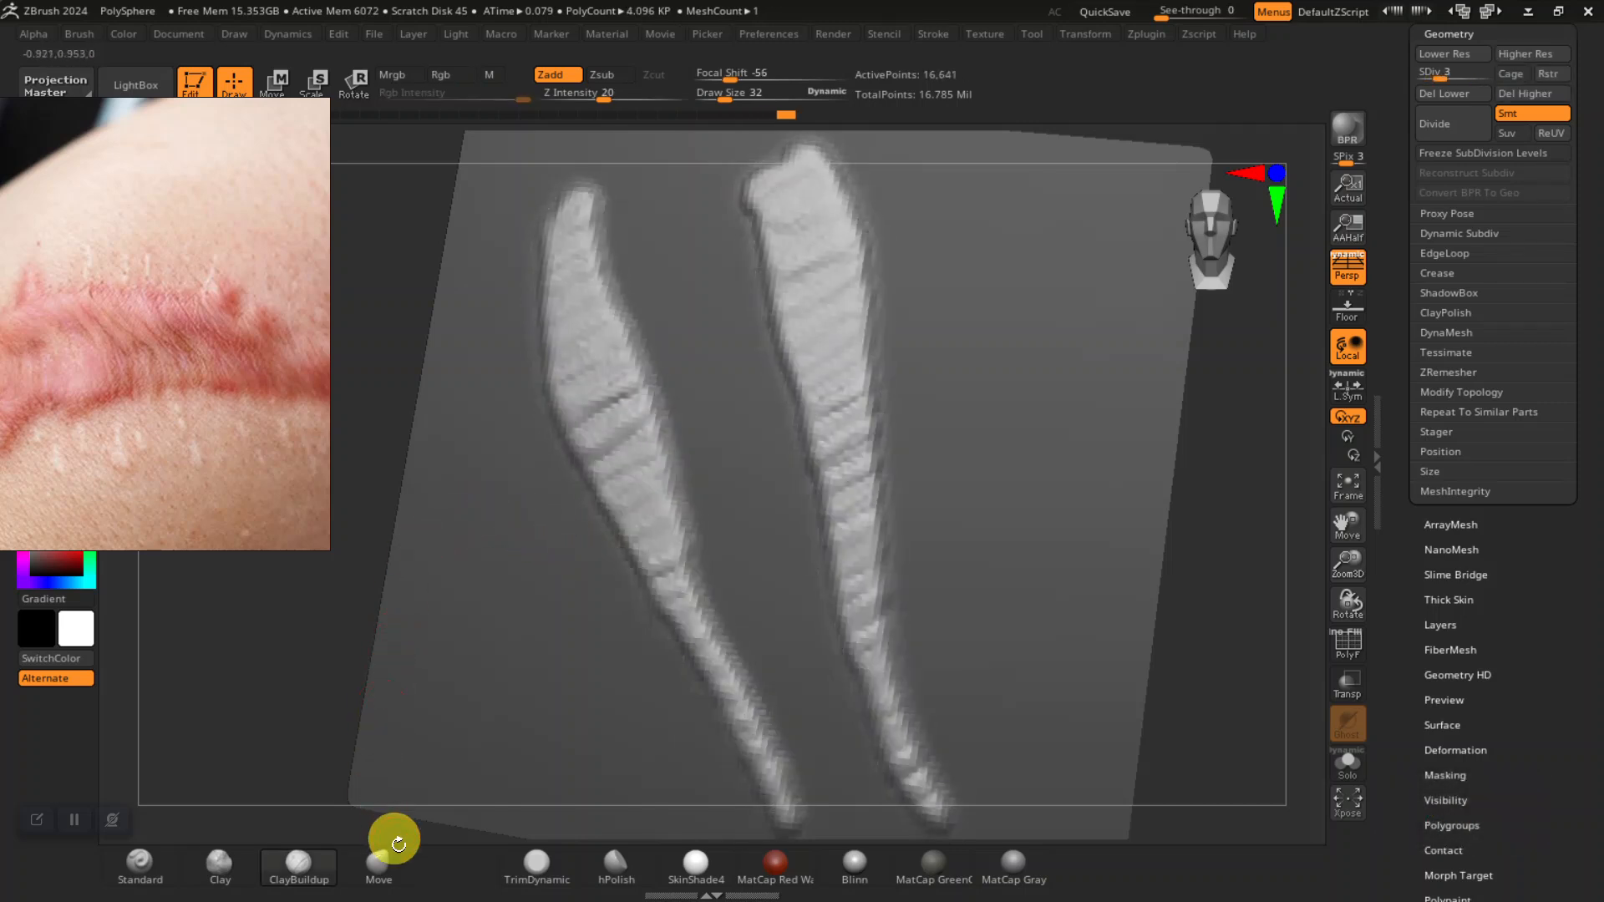
left_click(529, 864)
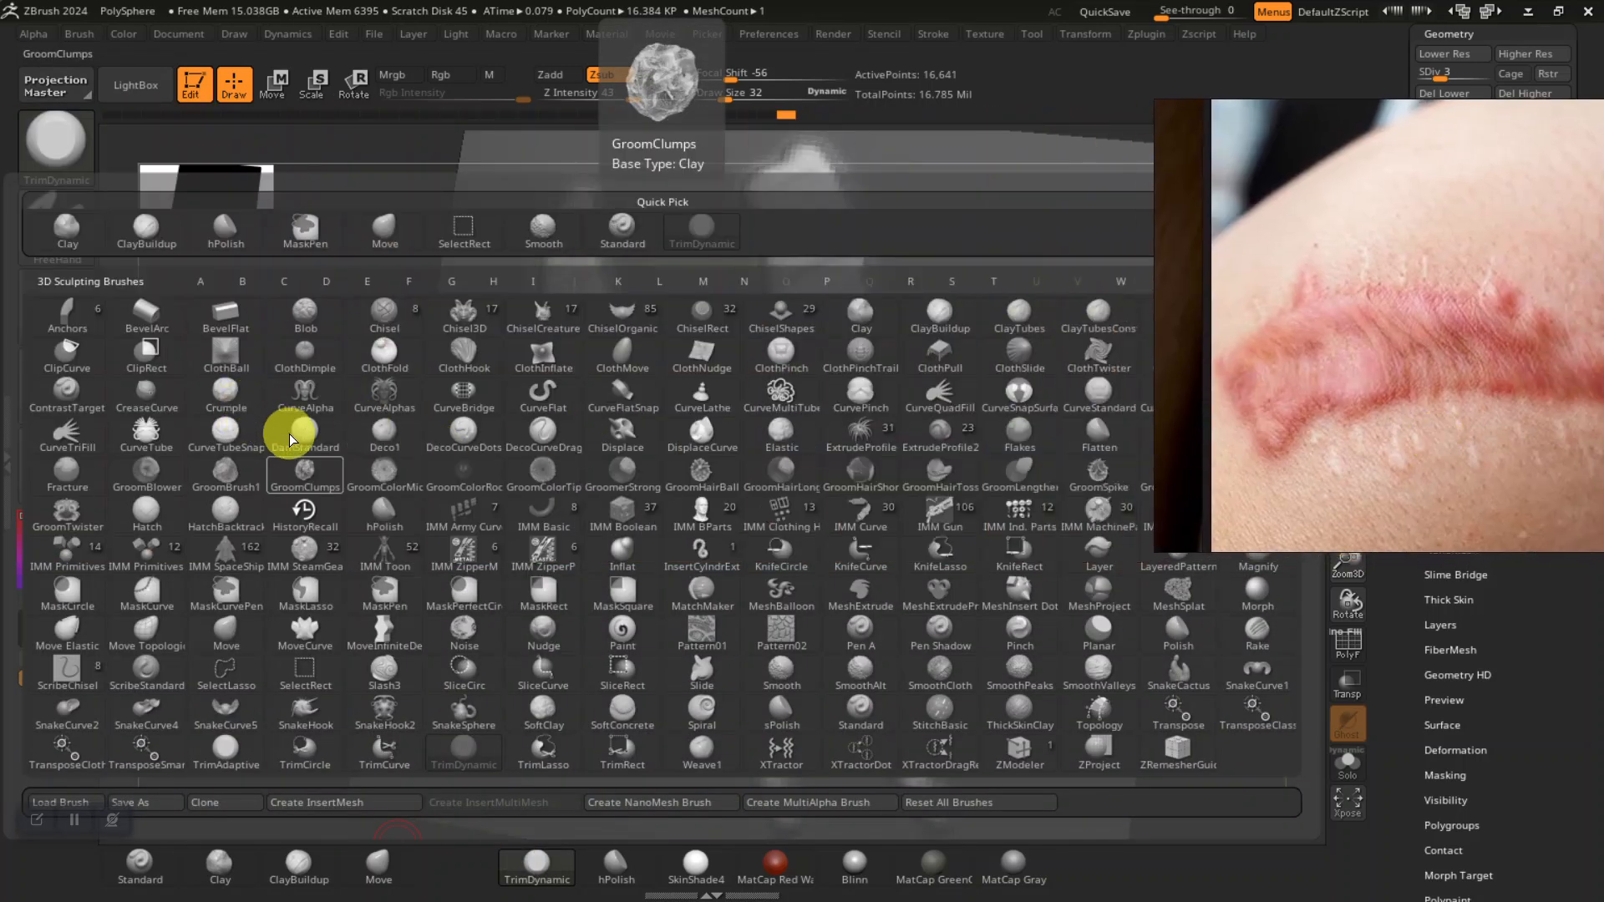
left_click(294, 438)
- Carve a lengthwise groove down the centre of the left scar to its lower tip using DamStandard at draw size 64
mouse_move(333, 459)
left_mouse_down("alt")
mouse_move(264, 548)
mouse_move(303, 493)
left_mouse_up("alt")
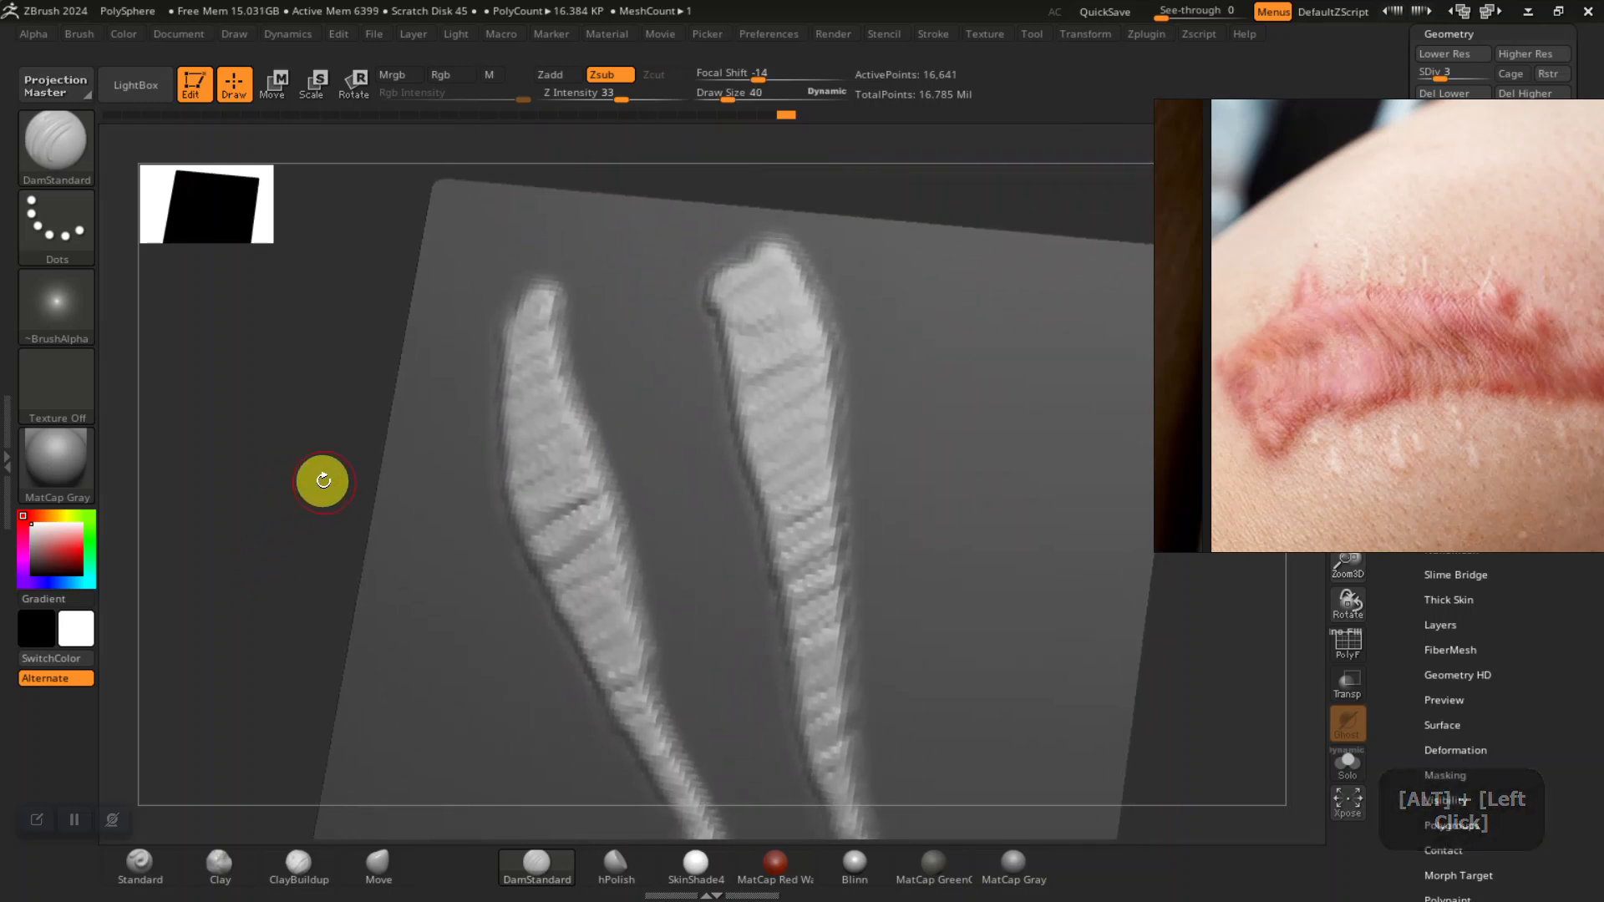
mouse_move(327, 499)
left_mouse_down("alt")
mouse_move(348, 451)
mouse_move(258, 459)
mouse_move(706, 290)
left_mouse_up("alt")
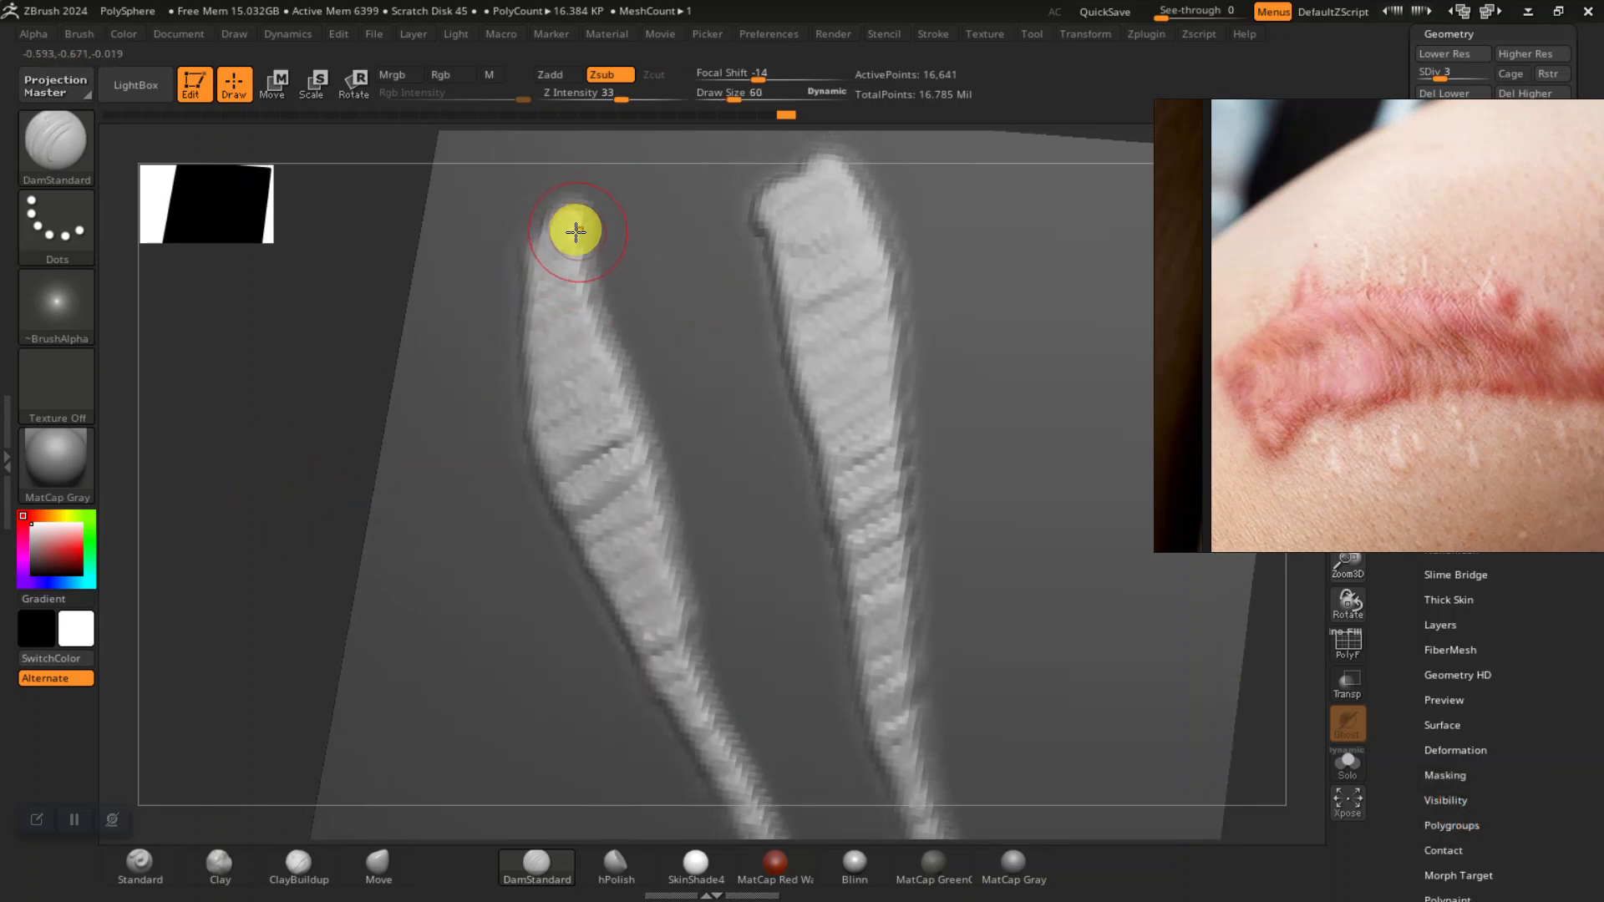
mouse_move(337, 502)
left_mouse_down("alt")
mouse_move(318, 436)
mouse_move(286, 437)
mouse_move(565, 336)
left_mouse_up("alt")
mouse_move(595, 226)
left_mouse_down()
mouse_move(616, 384)
mouse_move(692, 554)
left_mouse_up()
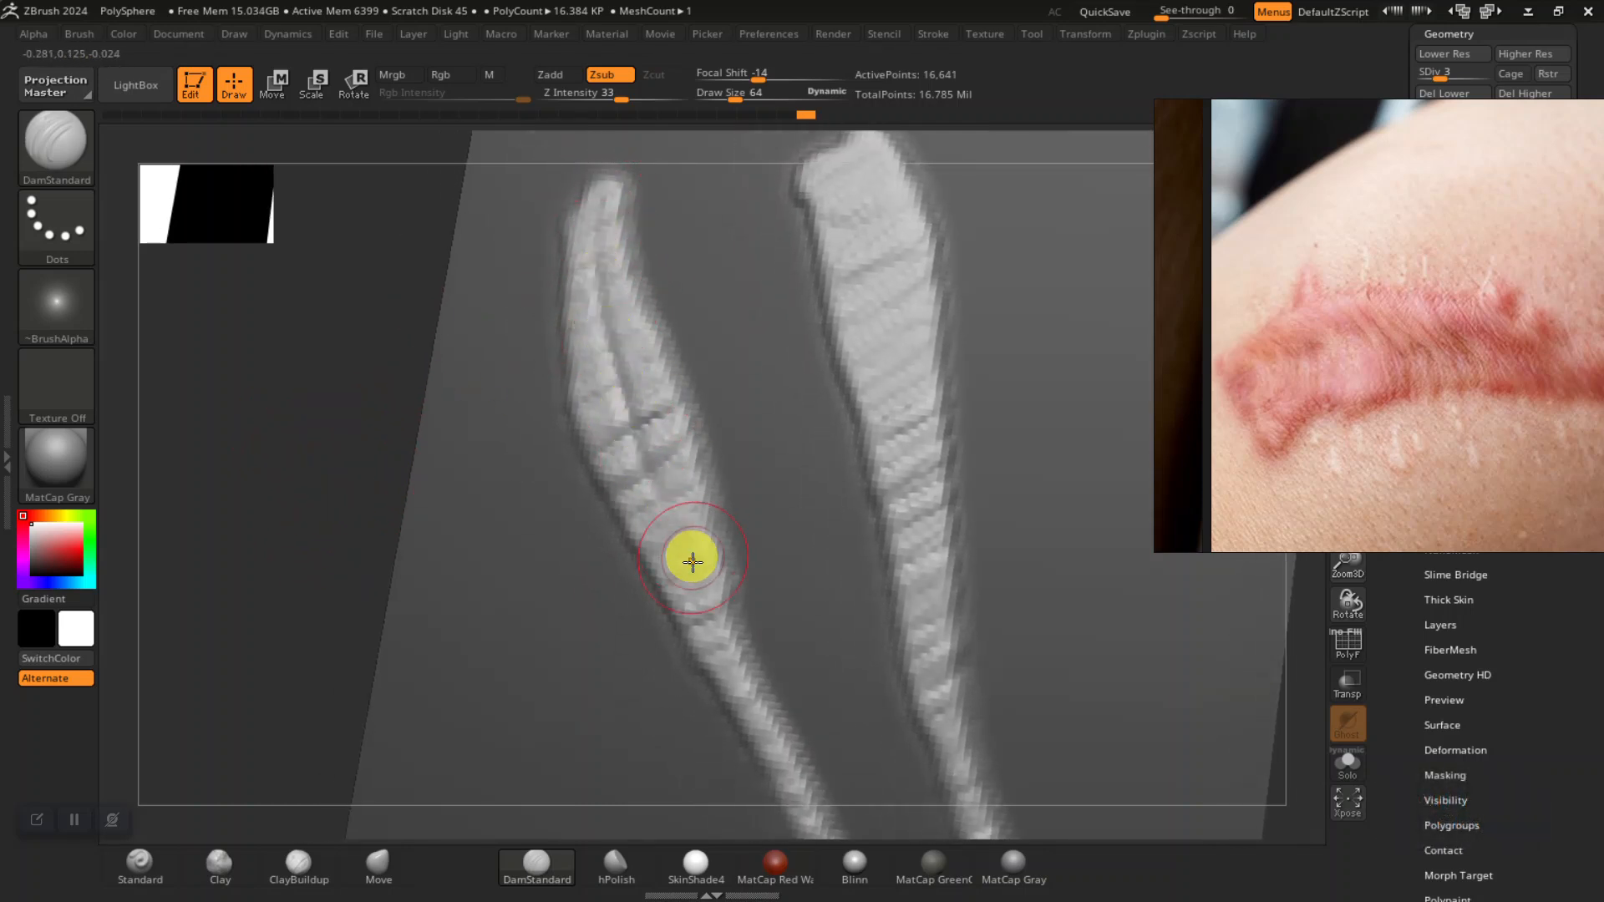
left_click_drag(329, 592, 449, 378, "alt")
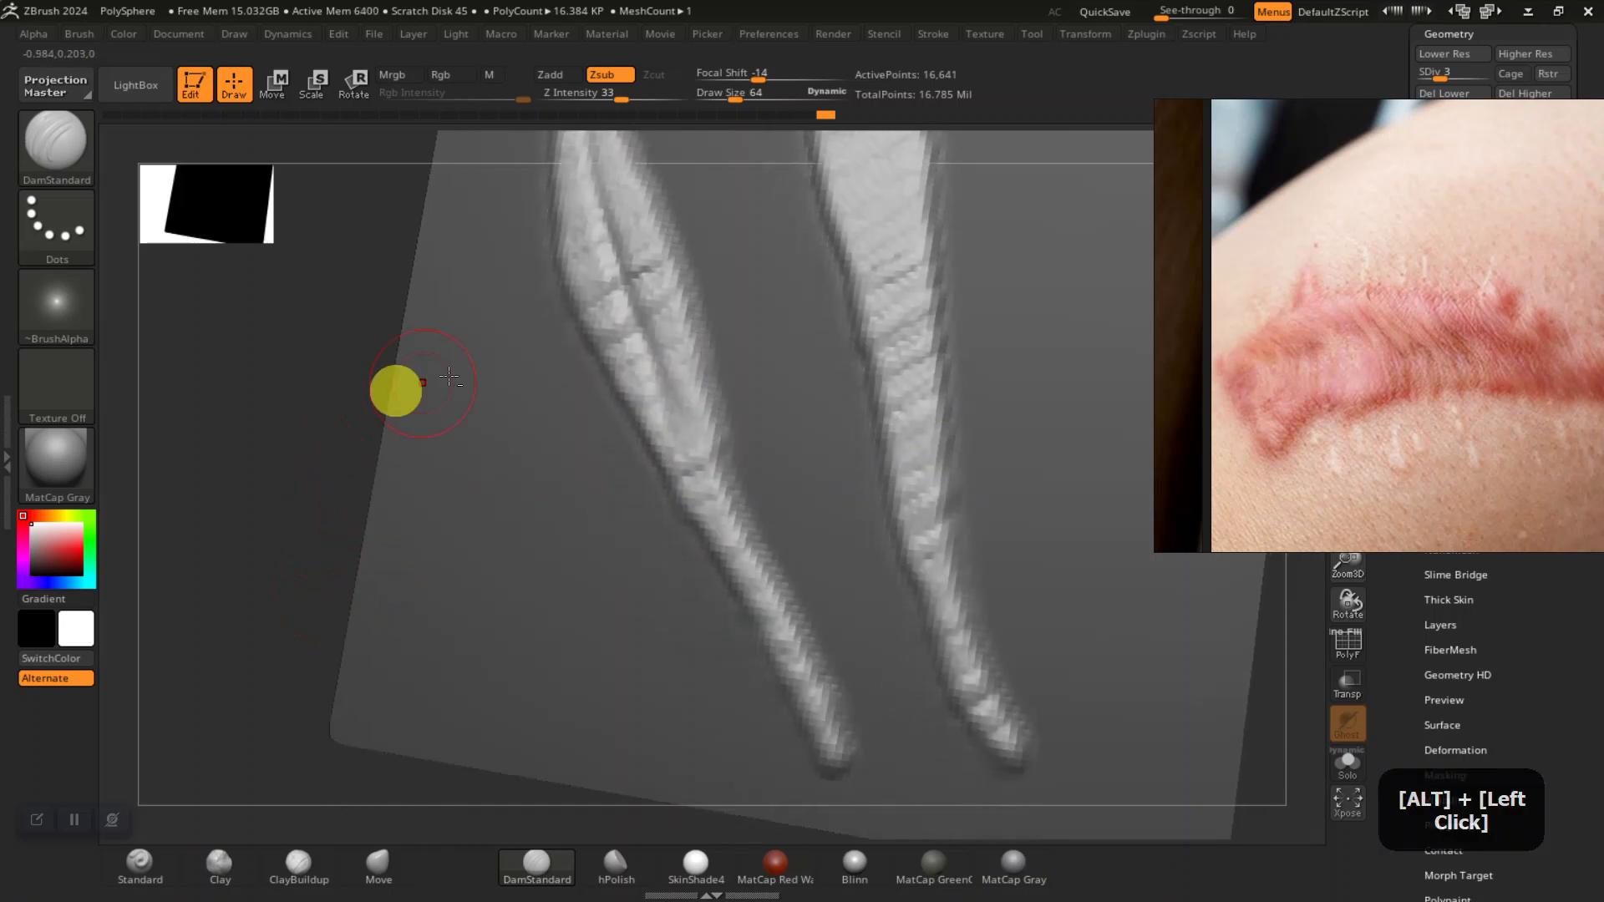
left_click_drag(666, 406, 827, 736)
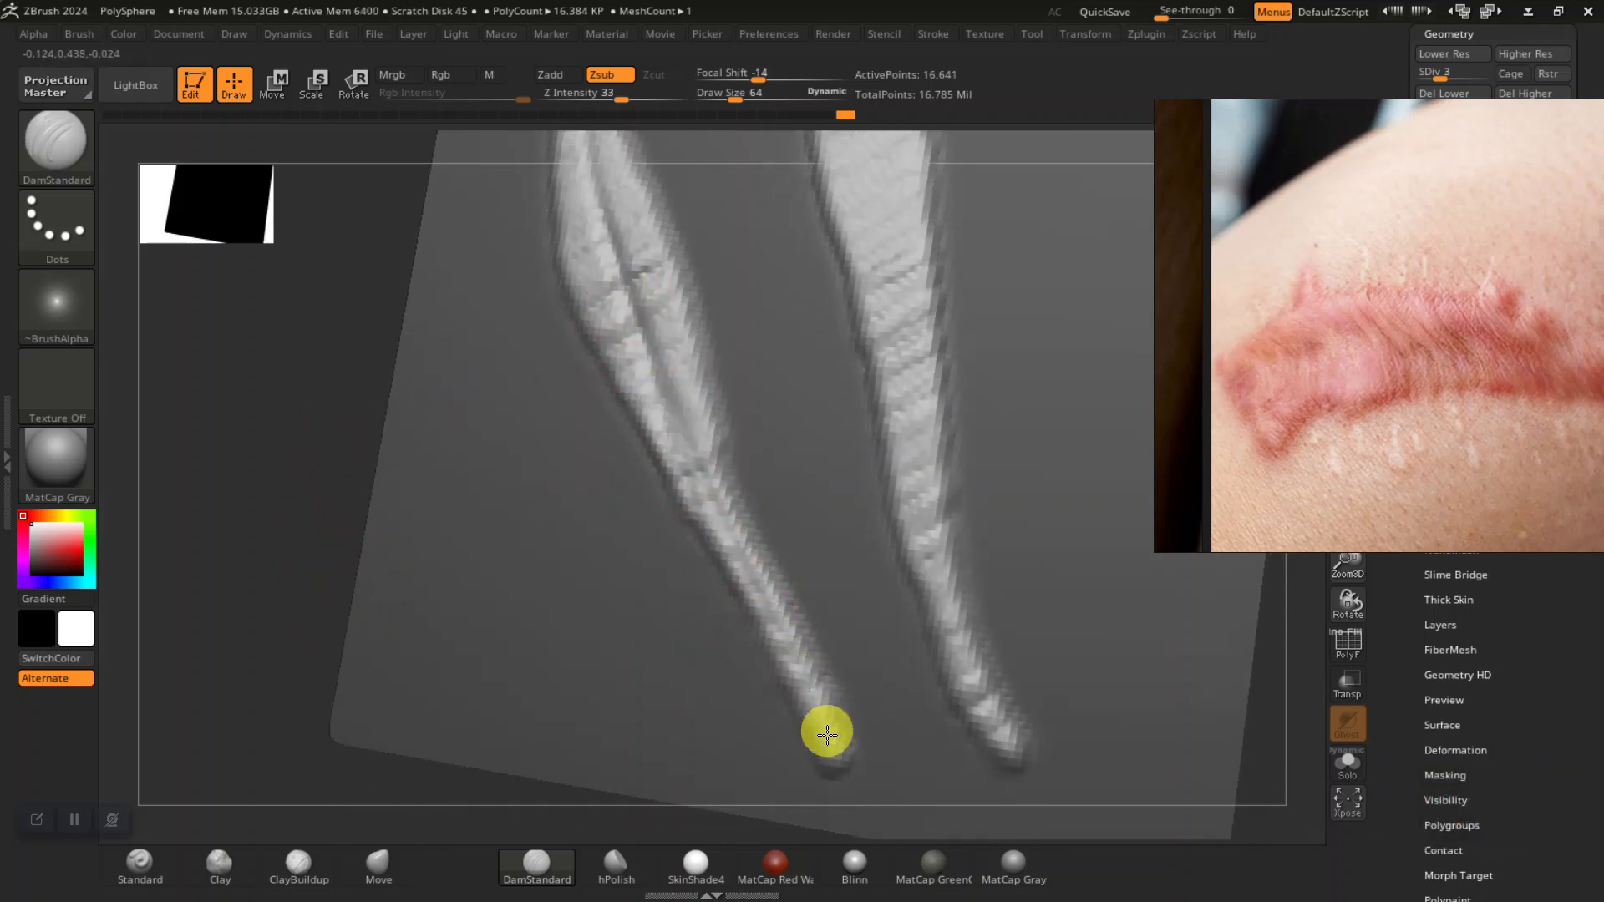
- Add broader DamStandard grooves along the left scar's upper and middle sections with draw size 92
left_click_drag(306, 456, 324, 680, "alt")
left_click_drag(598, 424, 709, 656)
left_click_drag(636, 450, 603, 337)
left_click_drag(580, 430, 645, 692)
mouse_move(334, 552)
left_mouse_down("alt")
mouse_move(280, 482)
mouse_move(258, 490)
mouse_move(241, 577)
left_mouse_up("alt")
- Carve lengthwise DamStandard grooves along the right scar from its wide upper end to its lower tip at draw size 92
mouse_move(650, 295)
left_mouse_down()
mouse_move(669, 573)
mouse_move(674, 558)
left_mouse_up()
left_click_drag(286, 537, 565, 501)
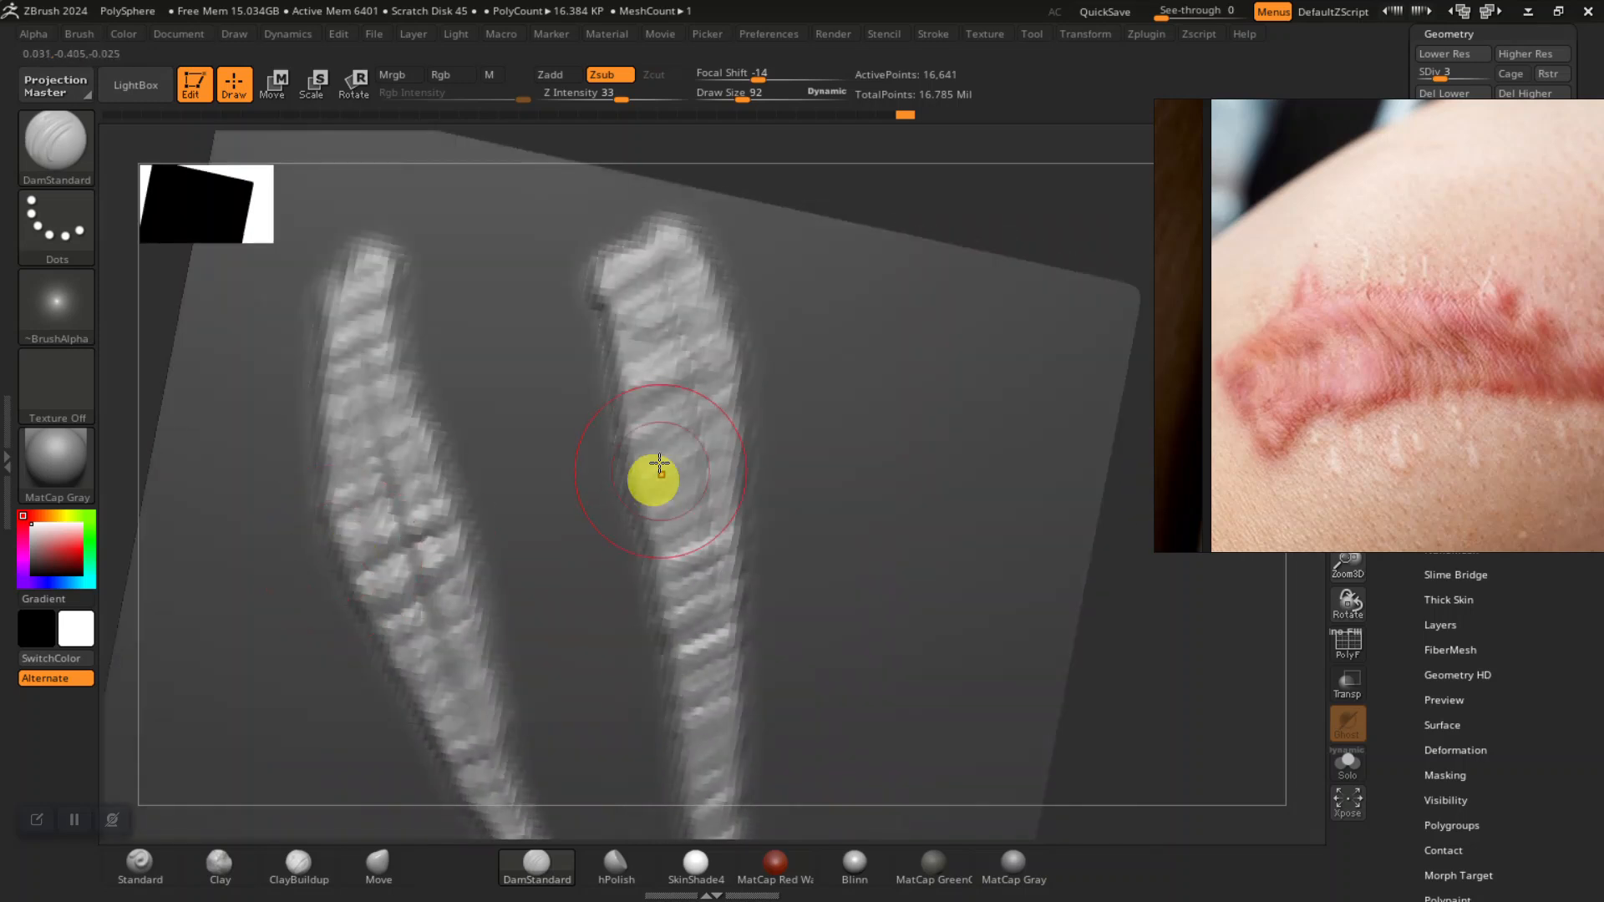
left_click_drag(1108, 825, 739, 471, "alt")
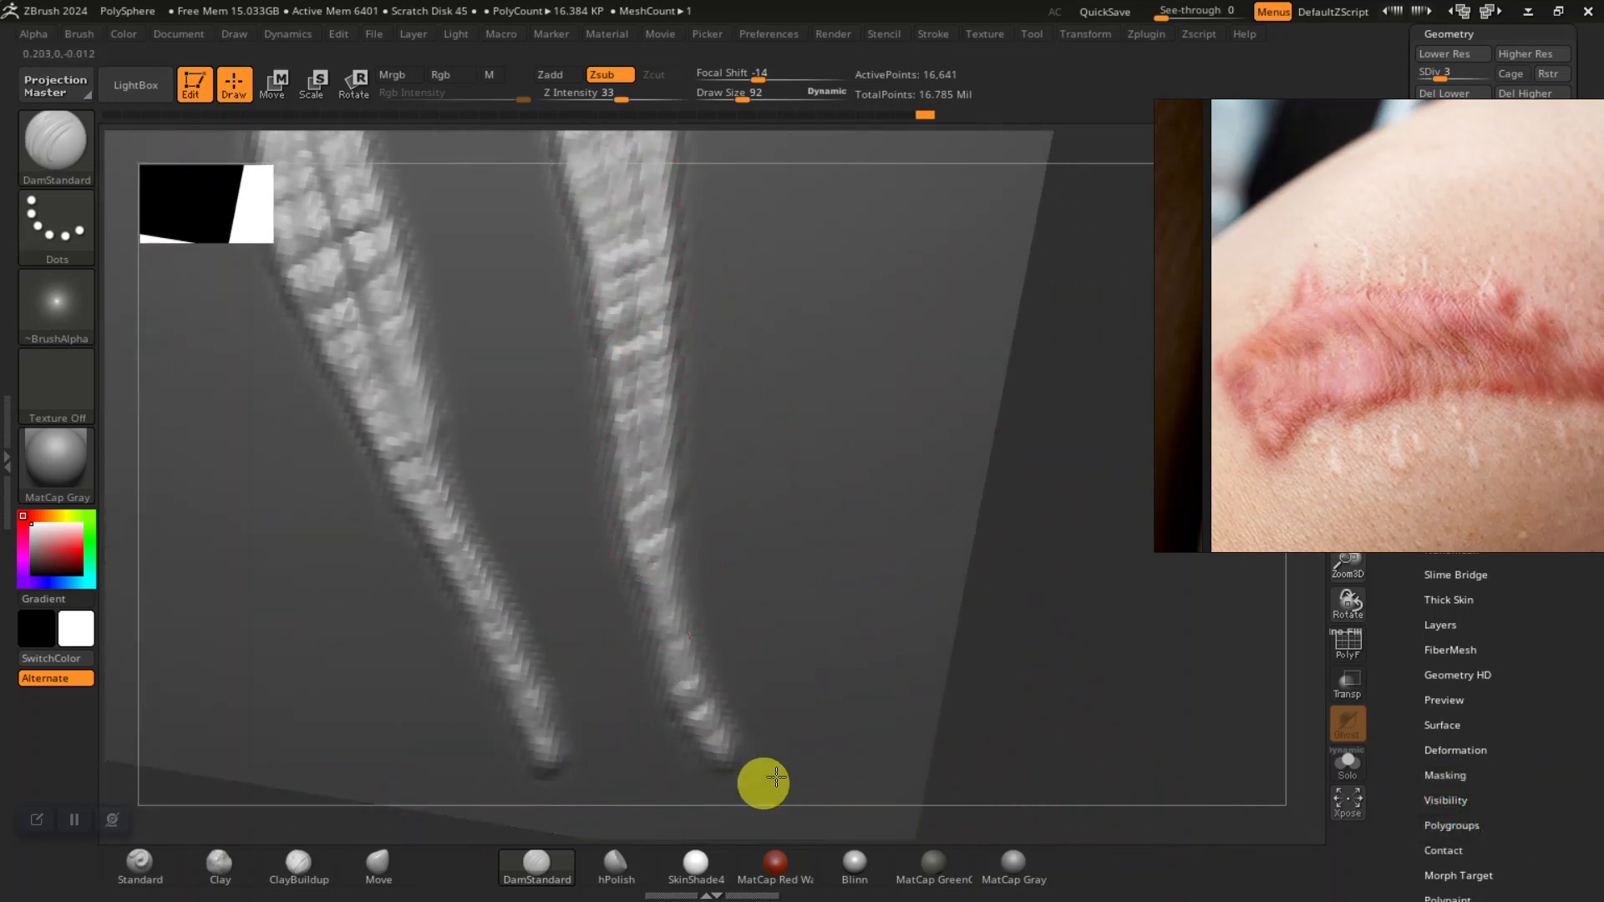
mouse_move(1044, 528)
left_mouse_down("alt")
mouse_move(1088, 669)
mouse_move(634, 394)
left_mouse_up("alt")
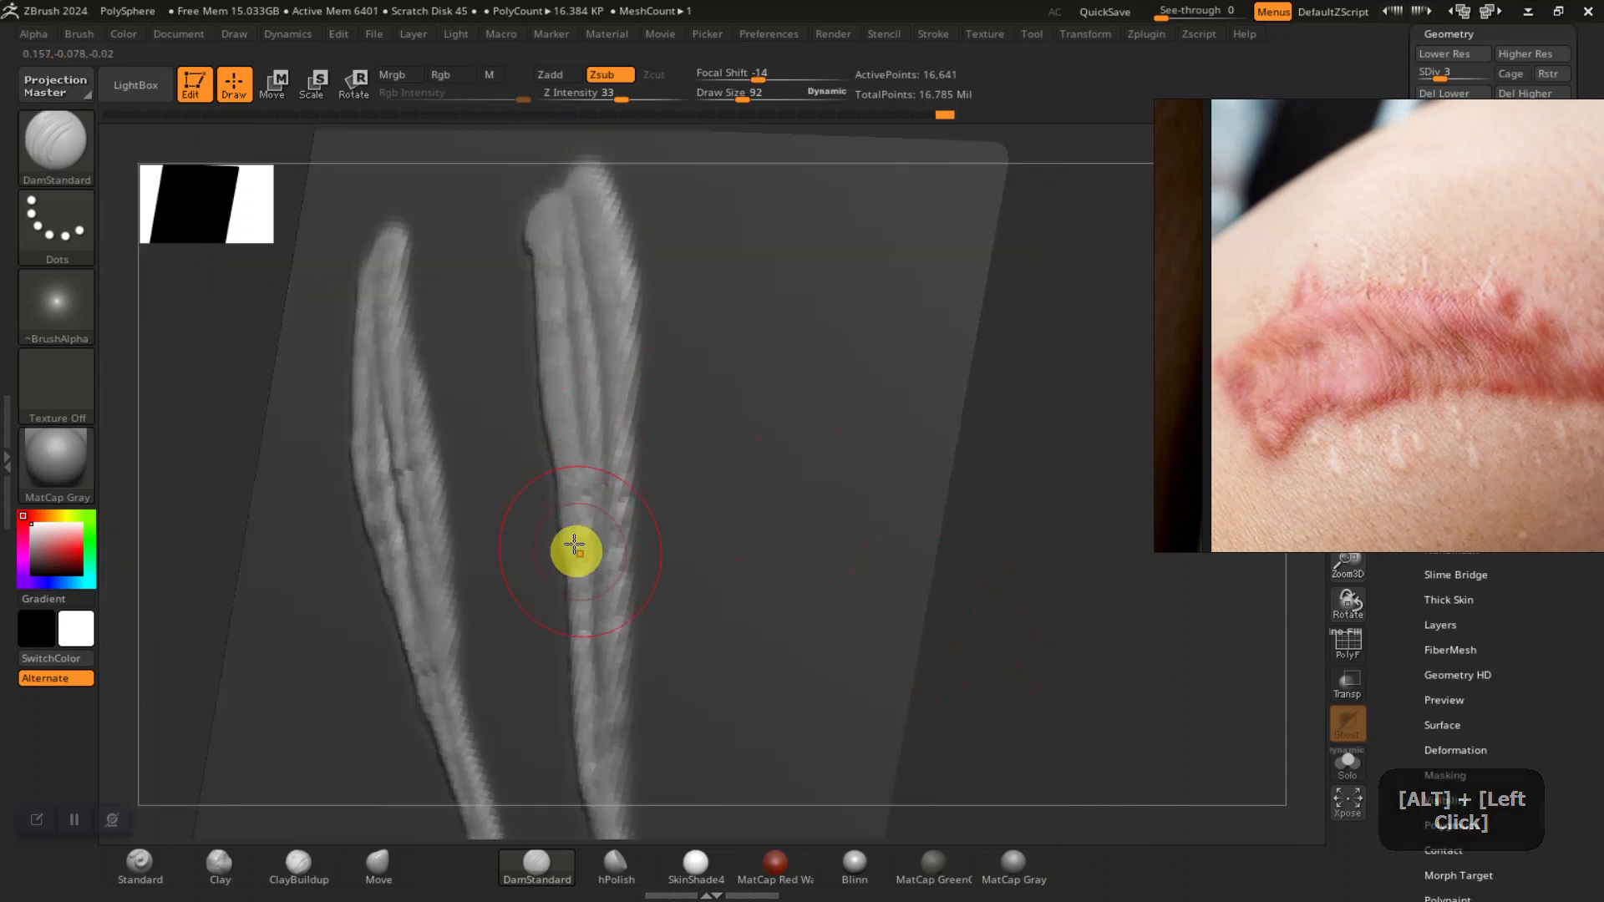
left_click_drag(577, 319, 549, 148)
mouse_move(577, 204)
right_mouse_down()
mouse_move(637, 409)
mouse_move(619, 258)
right_mouse_up()
mouse_move(1017, 720)
left_mouse_down("alt")
mouse_move(1139, 727)
mouse_move(944, 659)
mouse_move(939, 573)
mouse_move(1023, 695)
mouse_move(1039, 674)
mouse_move(1084, 691)
left_mouse_up("alt")
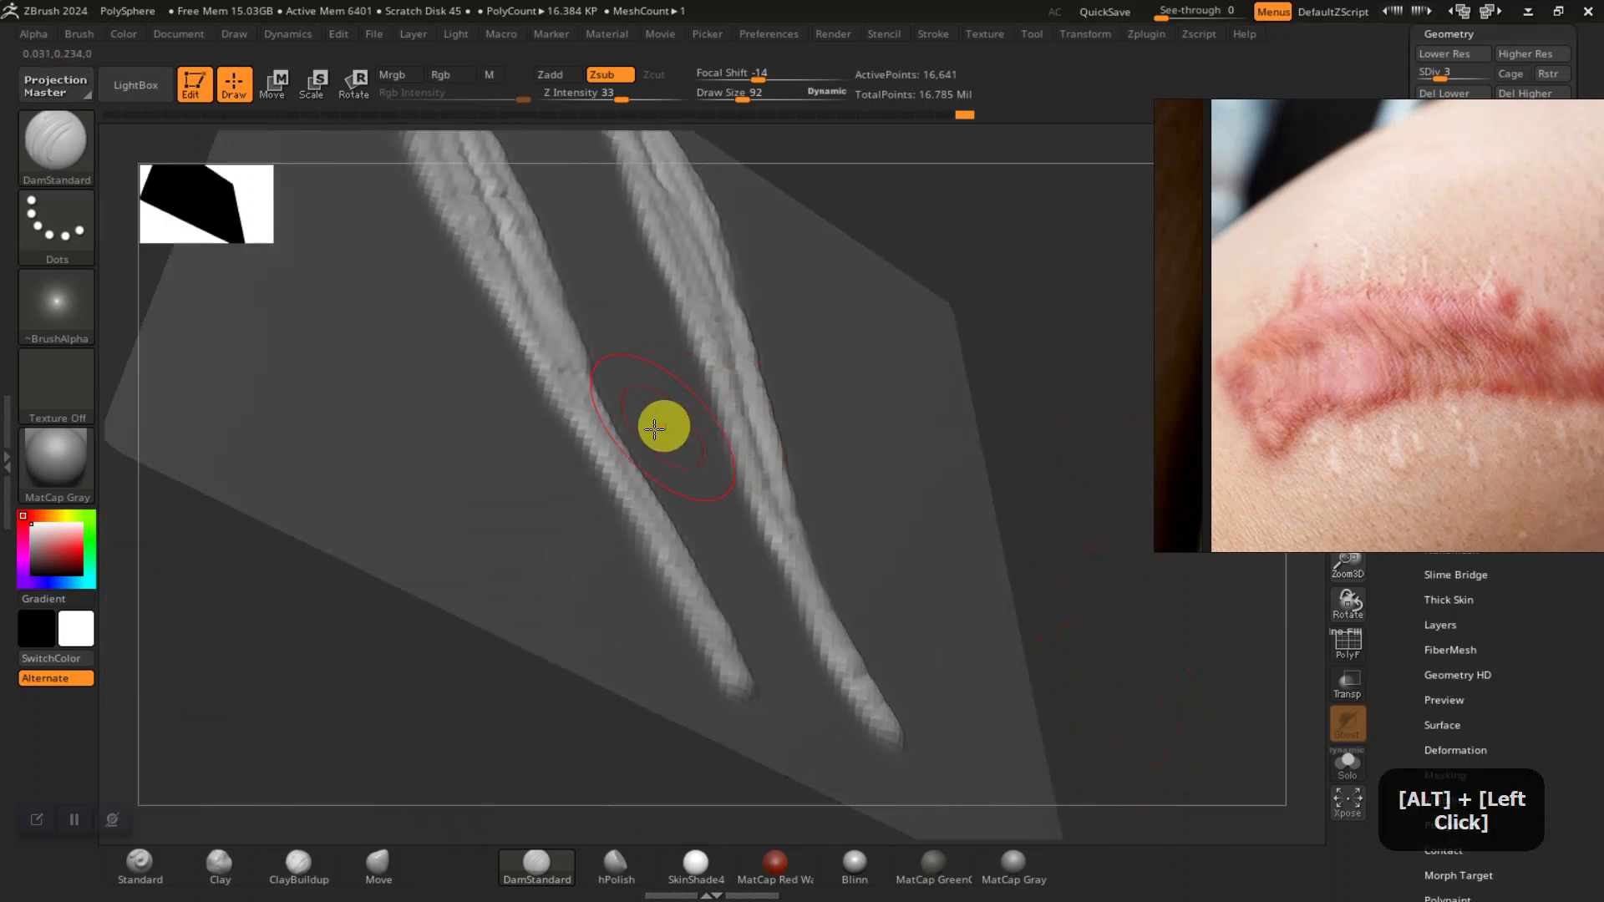
left_click_drag(1091, 609, 1060, 712)
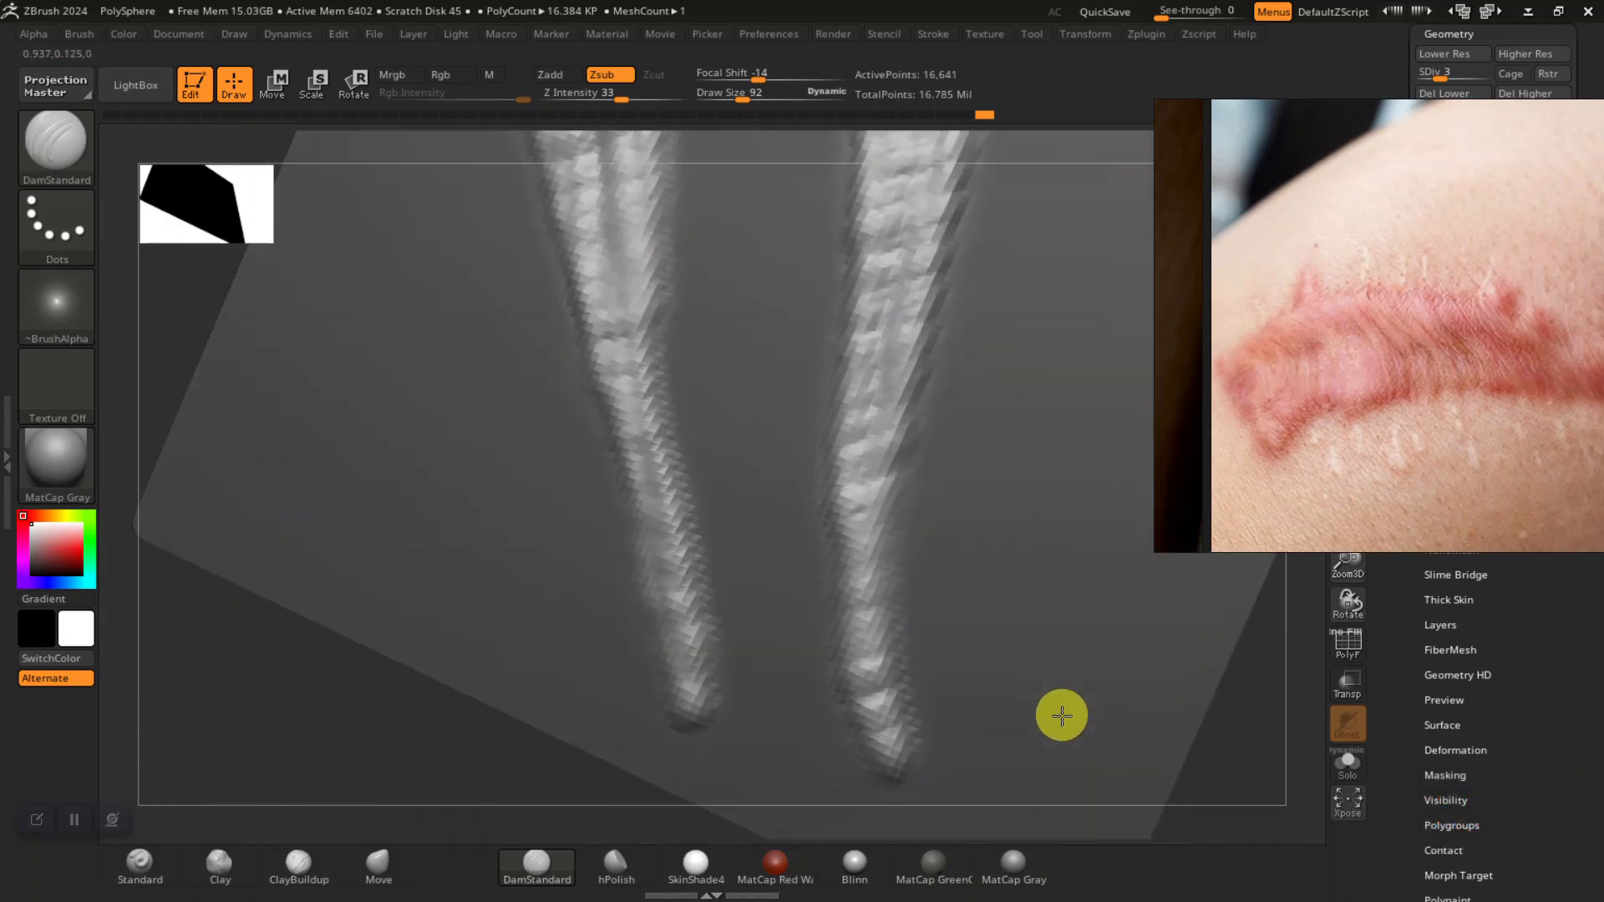
- Raise the mesh to subdivision level 7 and inspect the grooved scars from several angles
key("d")
key("d")
key("d")
key("d")
left_click_drag(327, 761, 320, 703, "alt")
mouse_move(261, 598)
left_mouse_down("alt")
mouse_move(355, 813)
mouse_move(348, 727)
left_mouse_up("alt")
mouse_move(299, 675)
left_mouse_down()
mouse_move(282, 565)
mouse_move(340, 658)
mouse_move(338, 706)
left_mouse_up()
mouse_move(205, 459)
left_mouse_down()
mouse_move(279, 523)
mouse_move(405, 529)
left_mouse_up()
left_click_drag(350, 434, 350, 460)
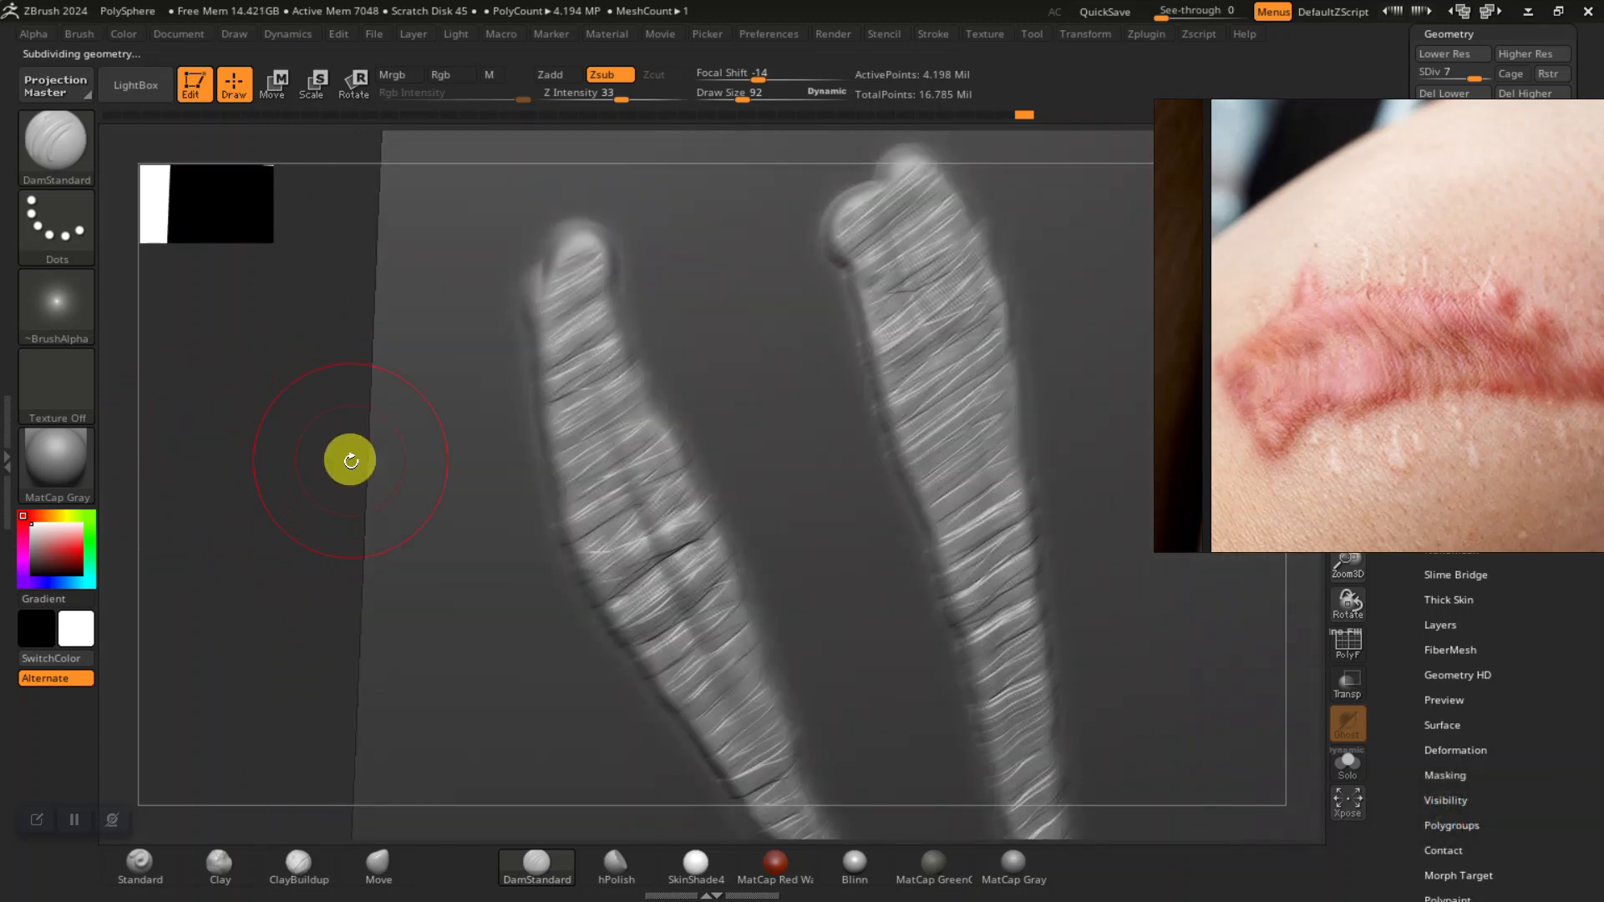
- Smooth the sharp fibres across the upper part and wide middle of the left scar
left_click_drag(247, 478, 273, 509, "alt")
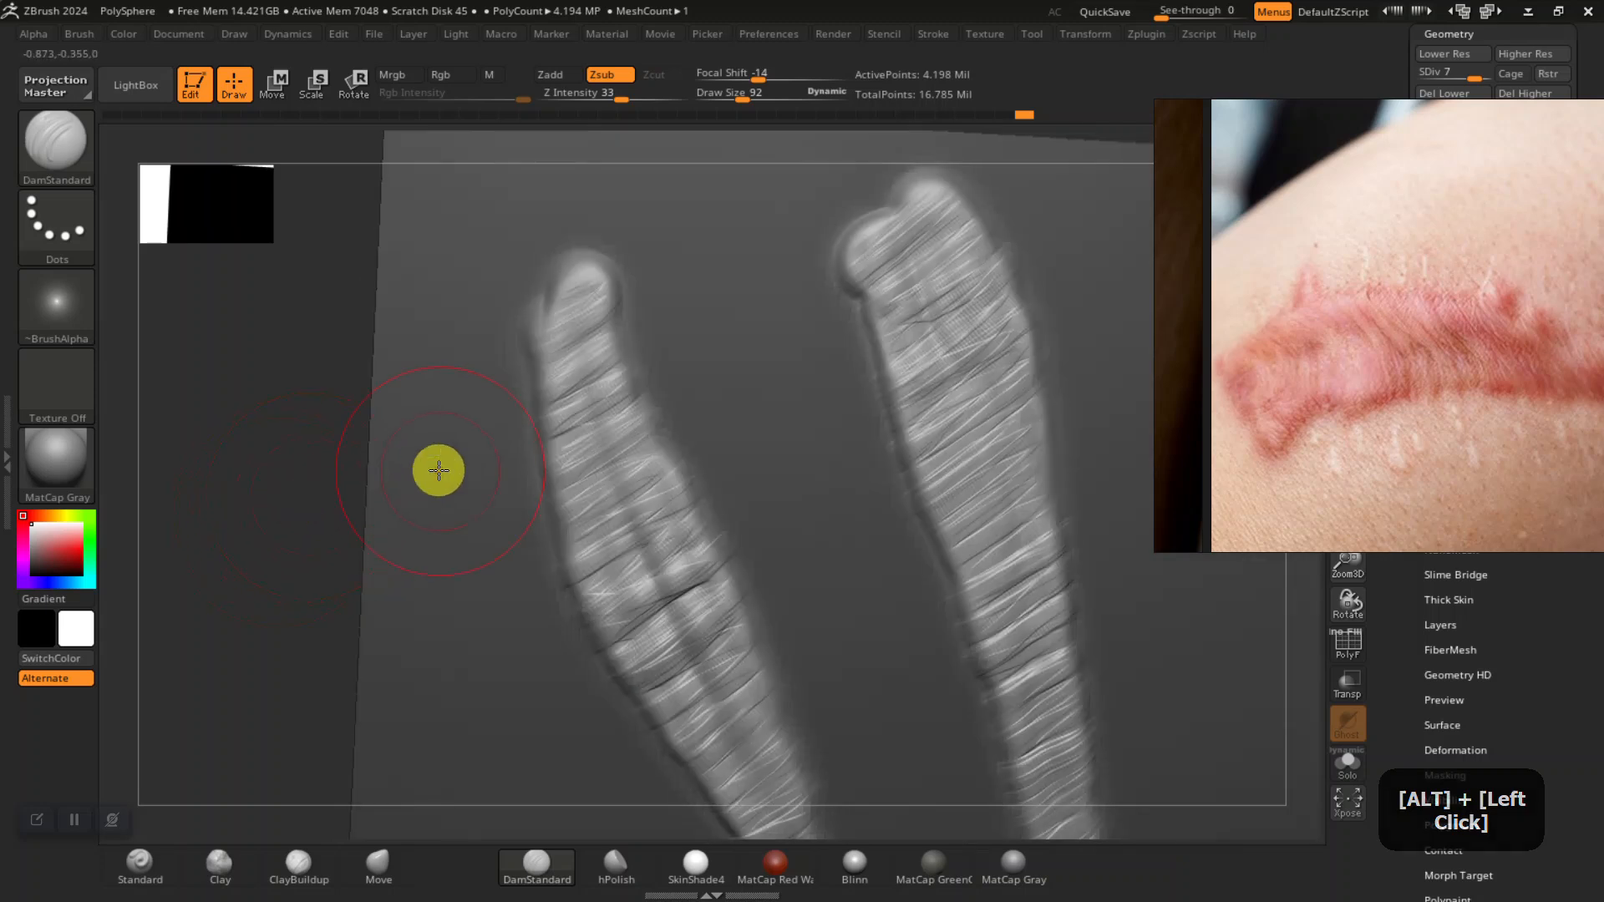
mouse_move(610, 351)
left_mouse_down("shift")
mouse_move(566, 229)
mouse_move(529, 350)
mouse_move(577, 361)
mouse_move(570, 331)
left_mouse_up("shift")
left_click_drag(612, 453, 573, 520, "shift")
left_click_drag(294, 541, 283, 634, "alt")
mouse_move(153, 627)
left_mouse_down("alt")
mouse_move(223, 609)
mouse_move(183, 587)
mouse_move(364, 448)
left_mouse_up("alt")
mouse_move(675, 582)
left_mouse_down("shift")
mouse_move(700, 530)
mouse_move(659, 515)
mouse_move(694, 623)
left_mouse_up("shift")
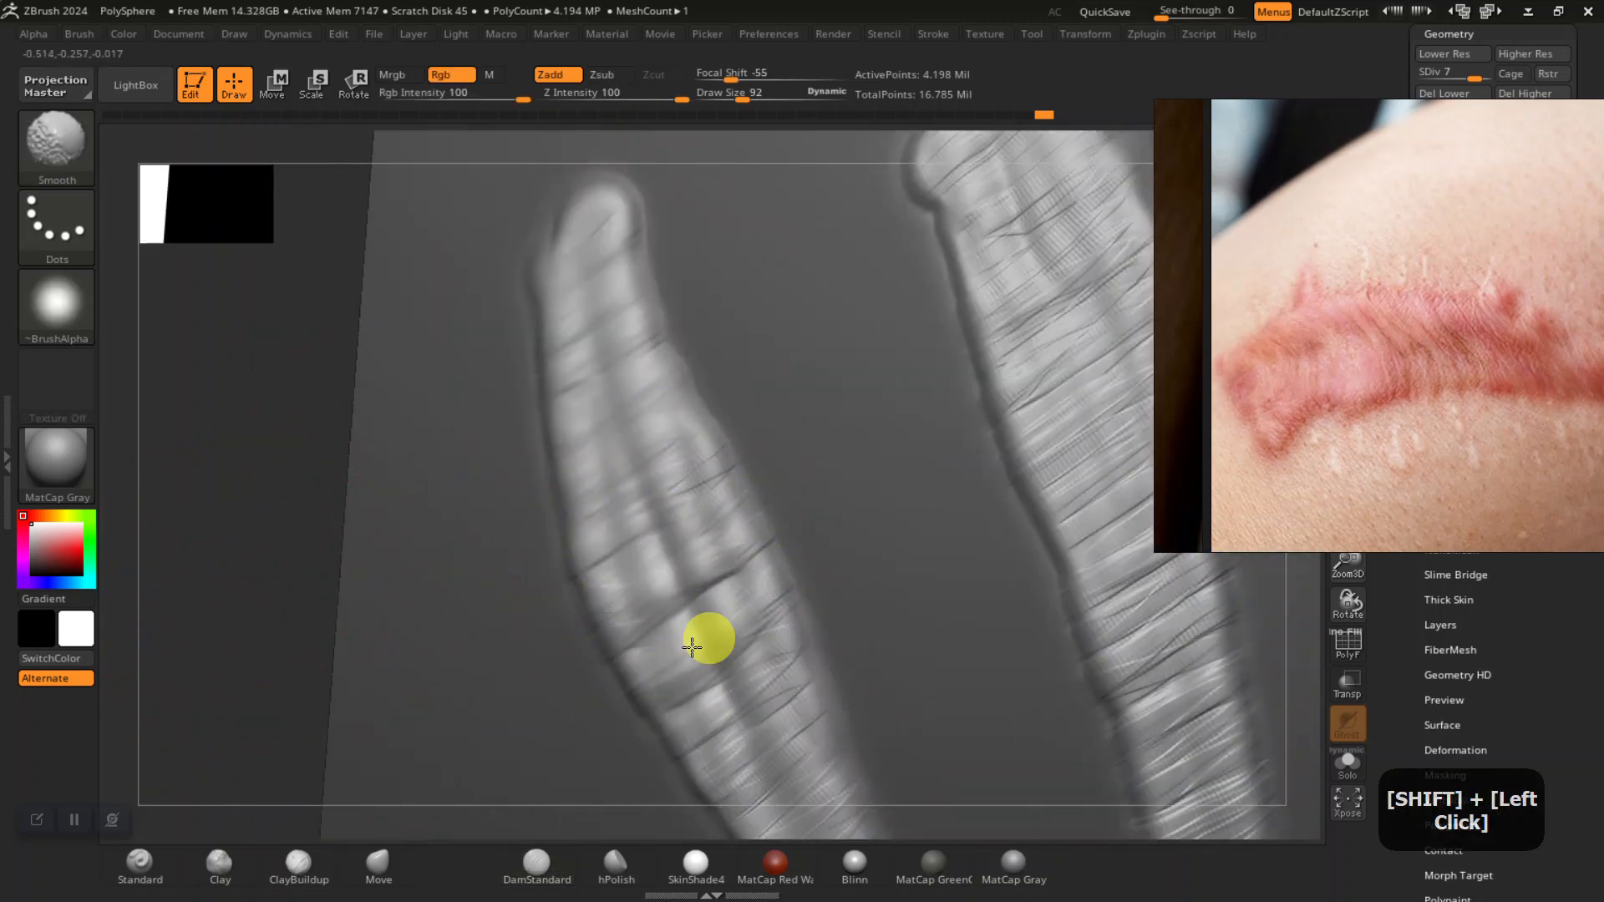
- Smooth the fibres along the left scar's lower middle and narrow lower end, and touch up the rest of that scar
left_click_drag(293, 680, 401, 565, "alt")
left_click(800, 501, "shift")
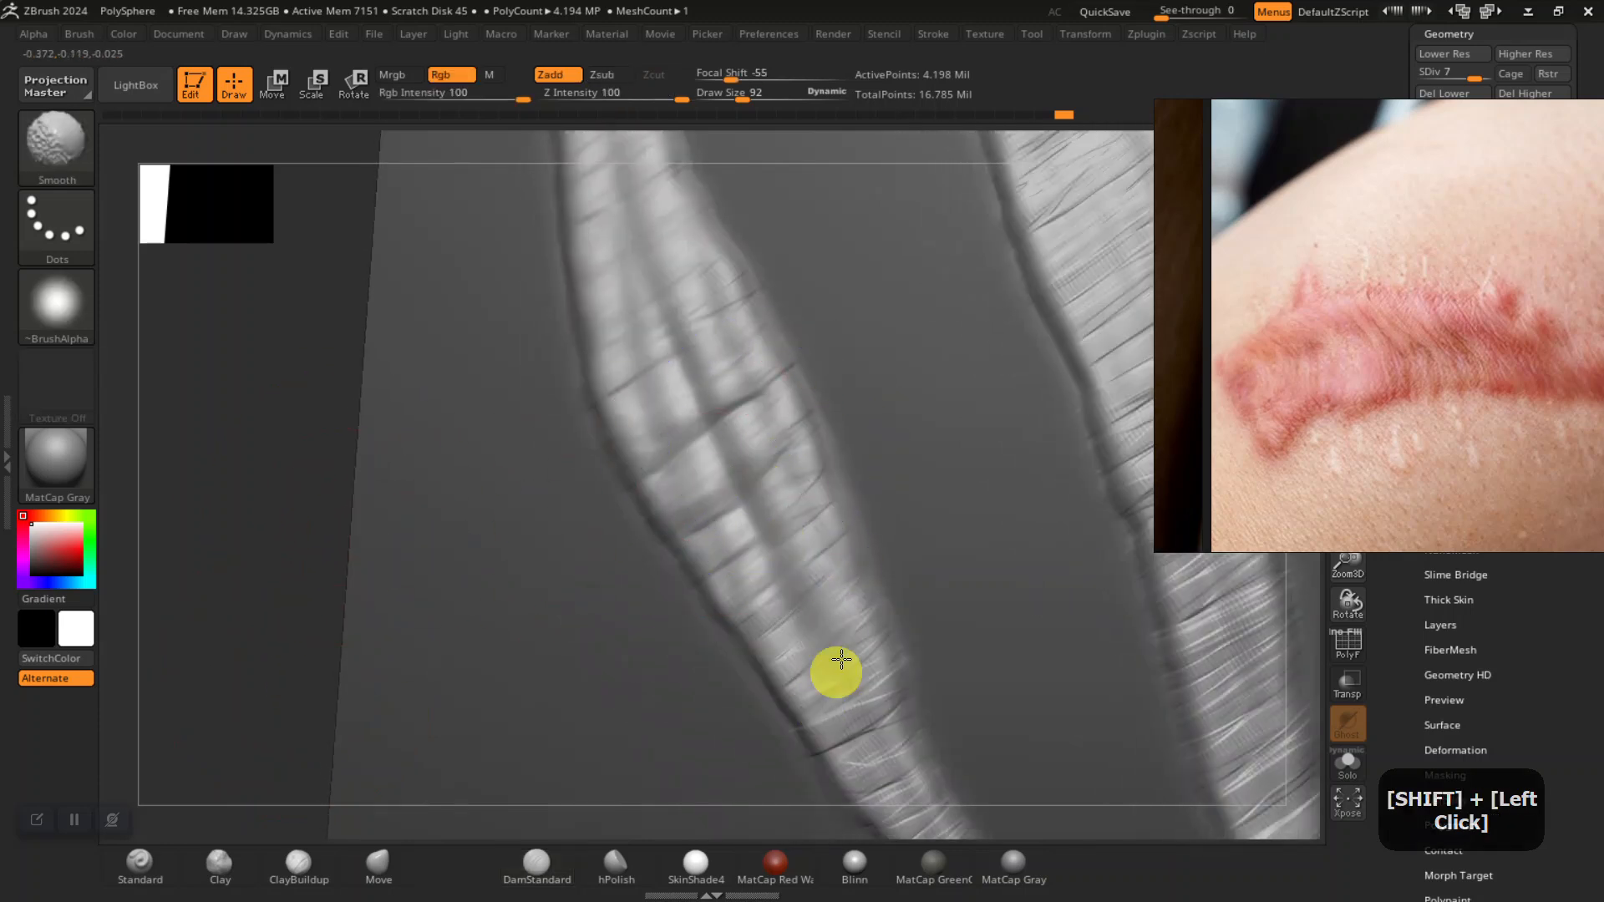
left_click_drag(841, 660, 852, 706, "shift")
mouse_move(283, 730)
left_mouse_down("alt")
mouse_move(290, 565)
mouse_move(345, 474)
left_mouse_up("alt")
left_click_drag(779, 431, 785, 474, "shift")
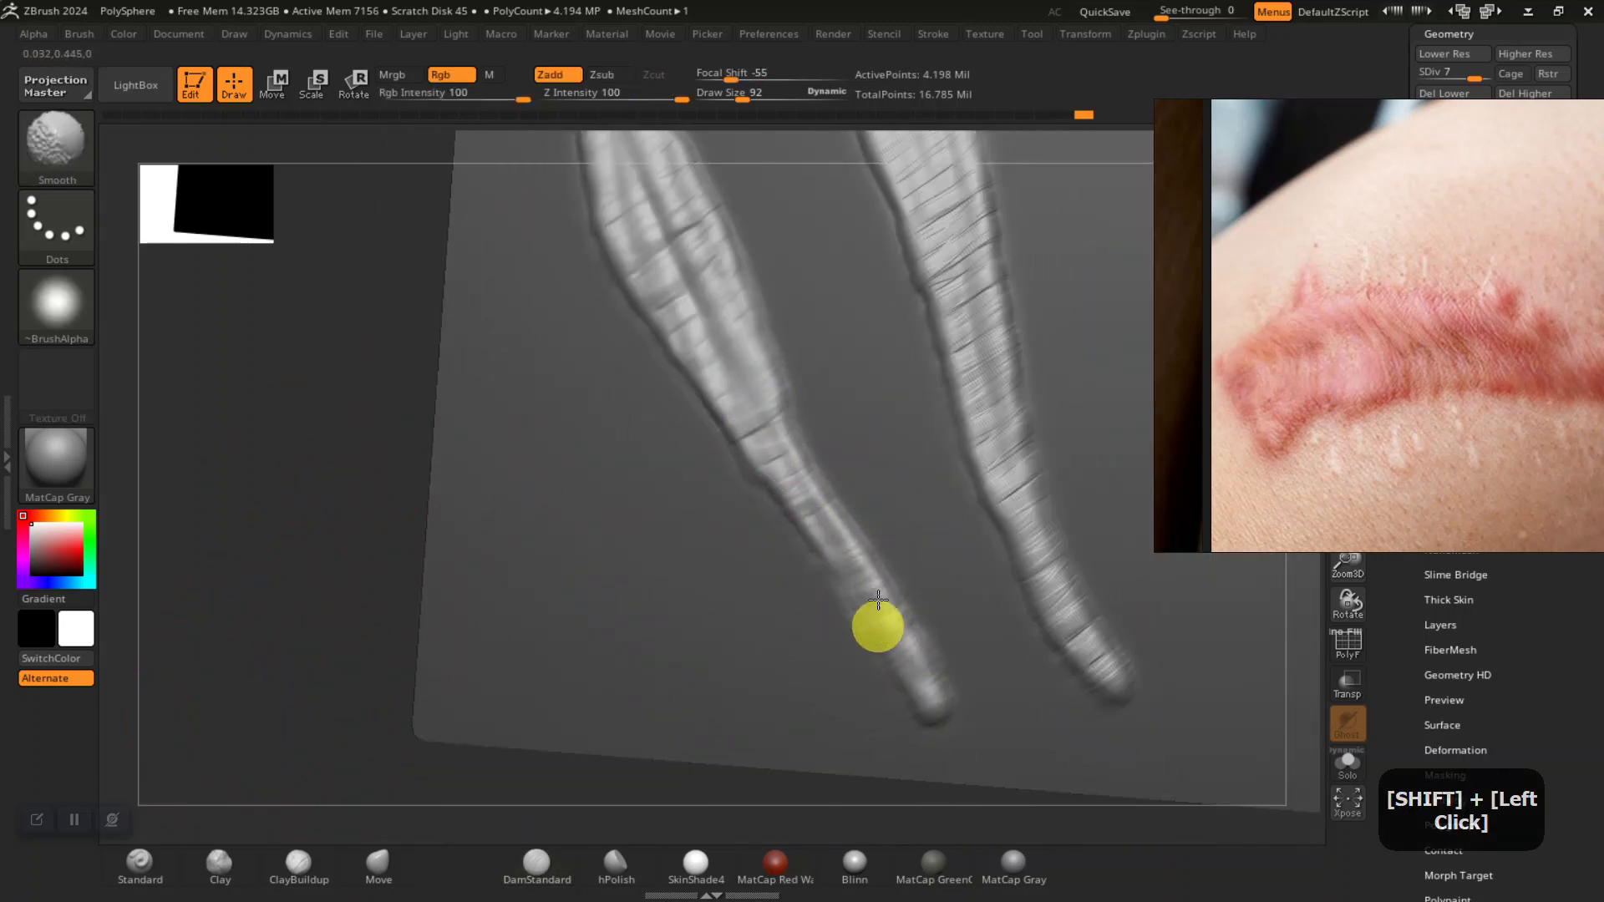
left_click_drag(877, 625, 887, 660, "shift")
mouse_move(286, 530)
left_mouse_down("alt")
mouse_move(376, 616)
mouse_move(715, 625)
left_mouse_up("alt")
mouse_move(734, 550)
left_mouse_down("shift")
mouse_move(758, 525)
mouse_move(702, 568)
left_mouse_up("shift")
mouse_move(191, 489)
left_mouse_down("alt")
mouse_move(315, 566)
mouse_move(409, 589)
left_mouse_up("alt")
mouse_move(330, 496)
left_mouse_down("alt")
mouse_move(323, 452)
mouse_move(418, 401)
left_mouse_up("alt")
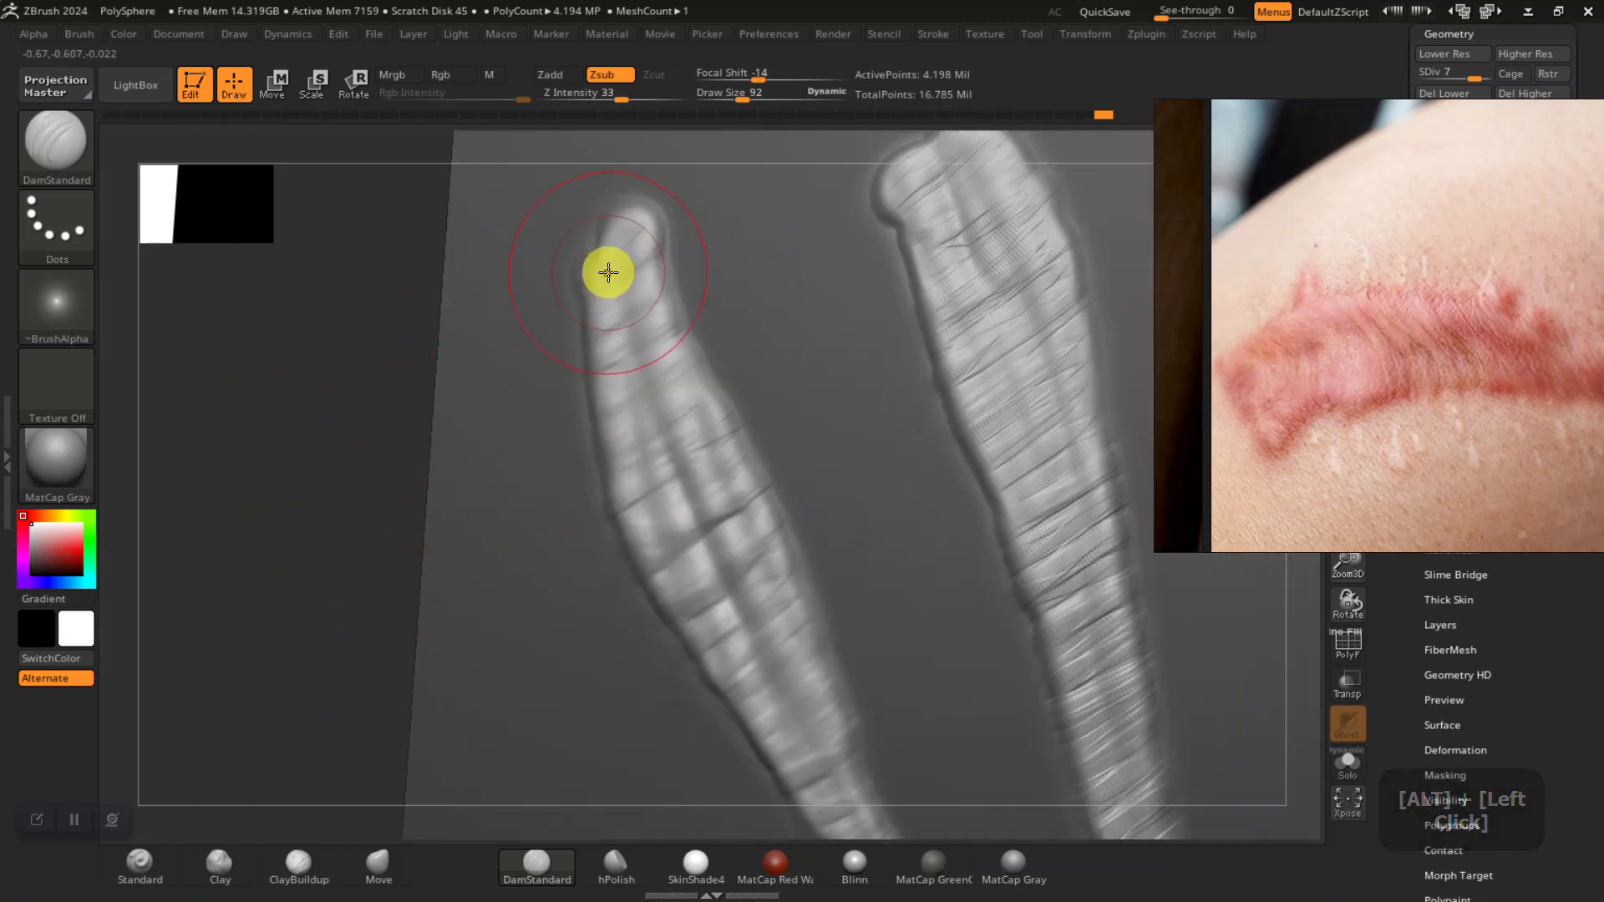
mouse_move(359, 452)
left_mouse_down("alt")
mouse_move(308, 488)
mouse_move(315, 512)
mouse_move(311, 489)
left_mouse_up("alt")
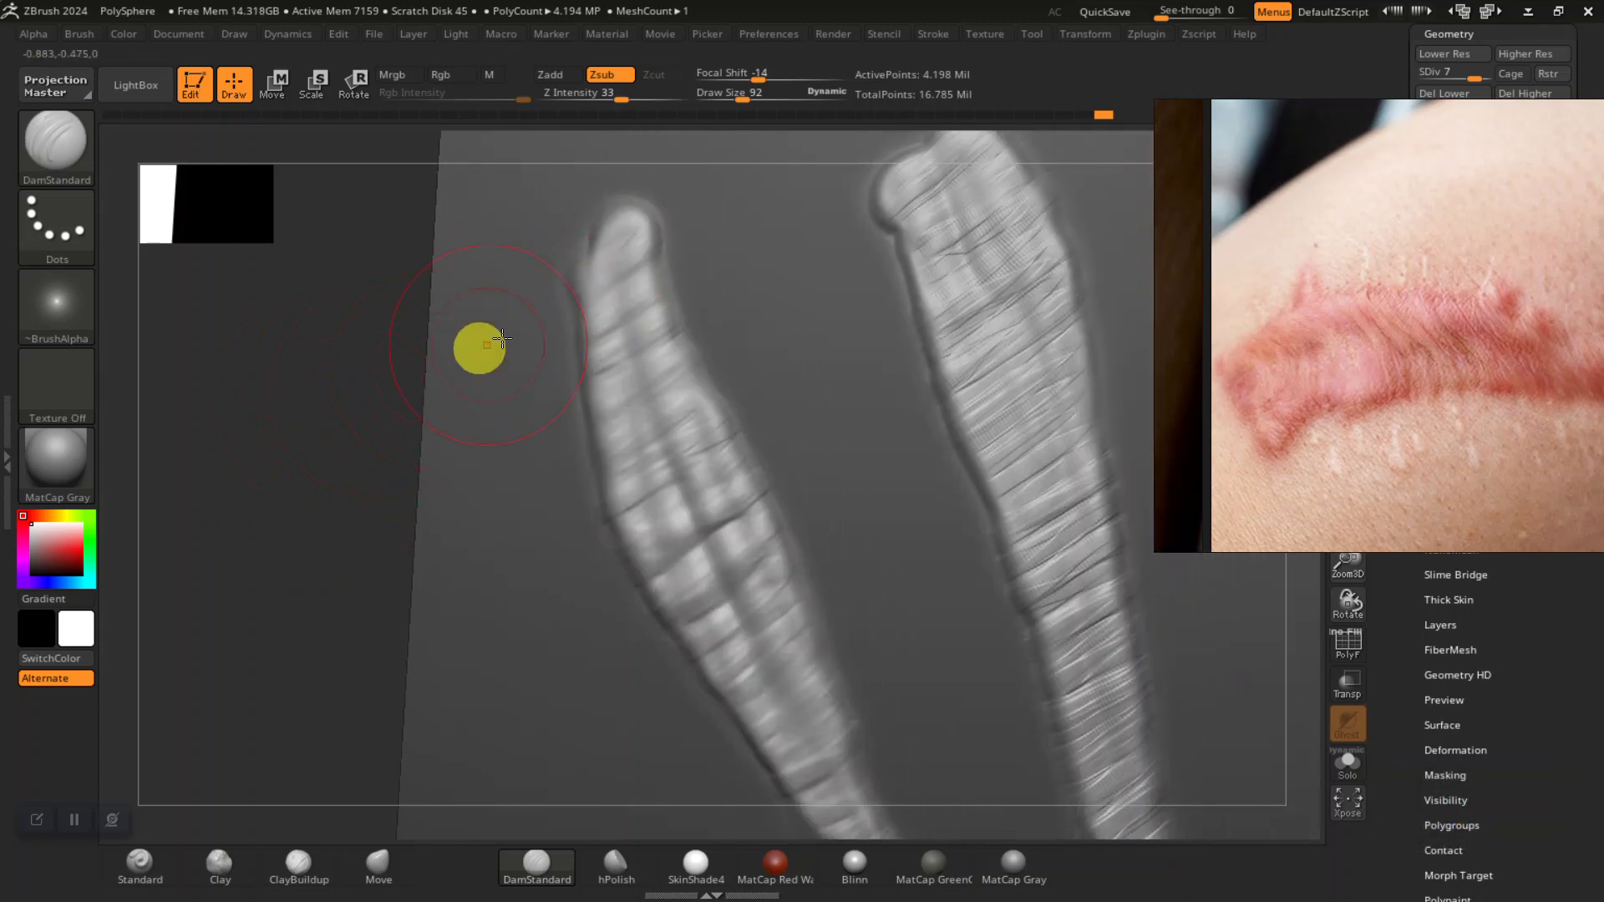
- Try further smoothing over the left scar's upper and middle creases, and undo it
left_click_drag(627, 294, 642, 276, "shift")
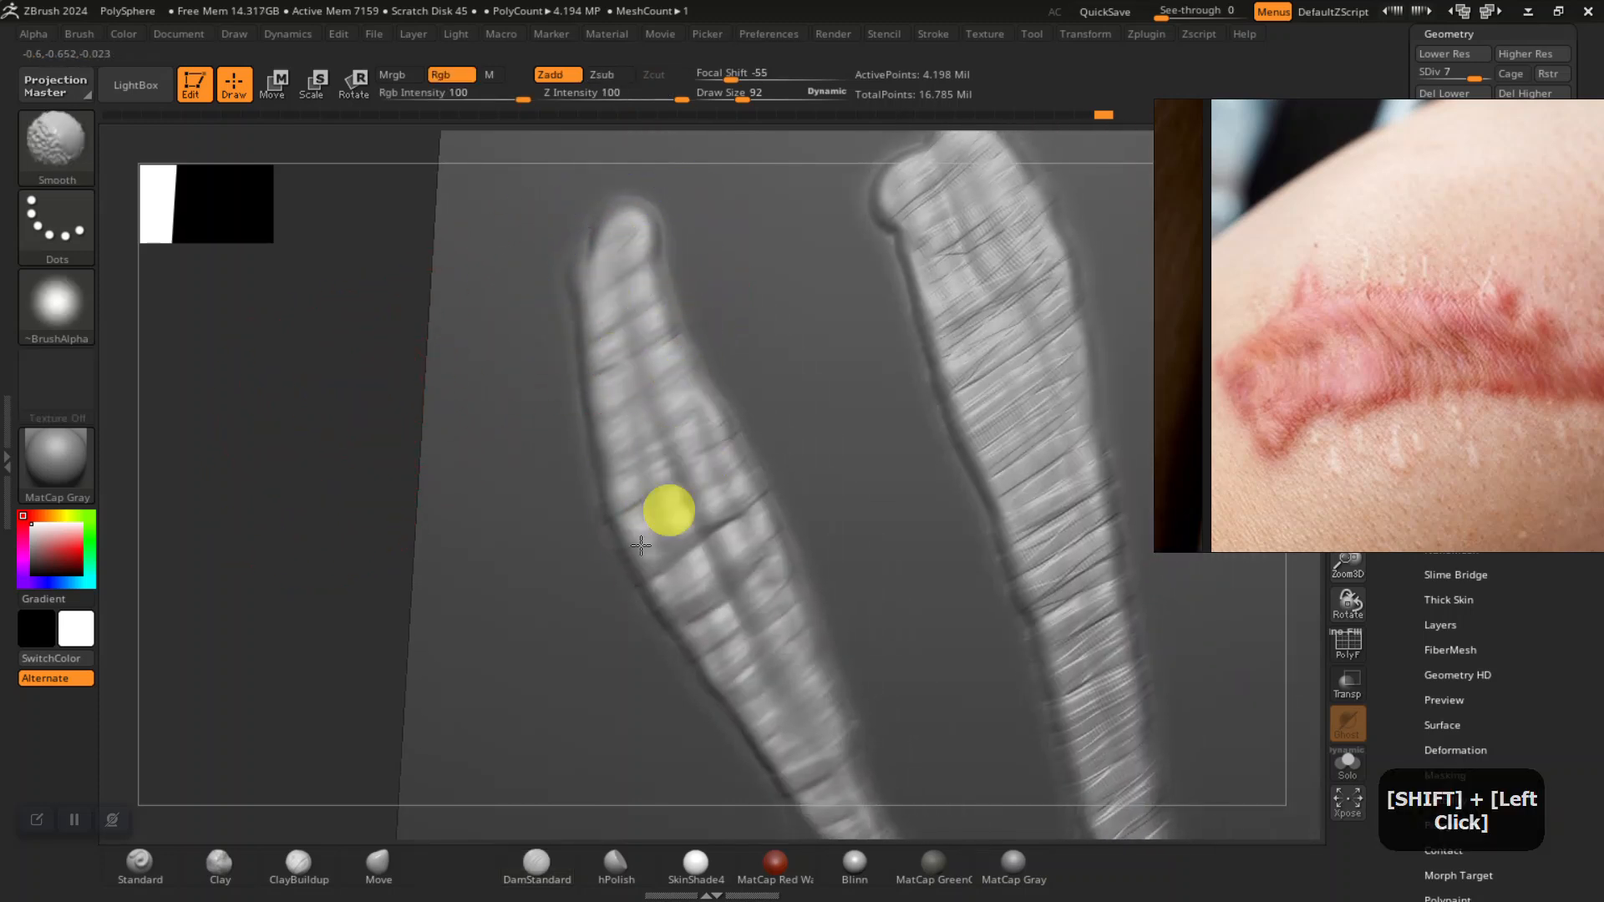
left_click_drag(816, 668, 781, 698, "shift")
key("ctrl+z")
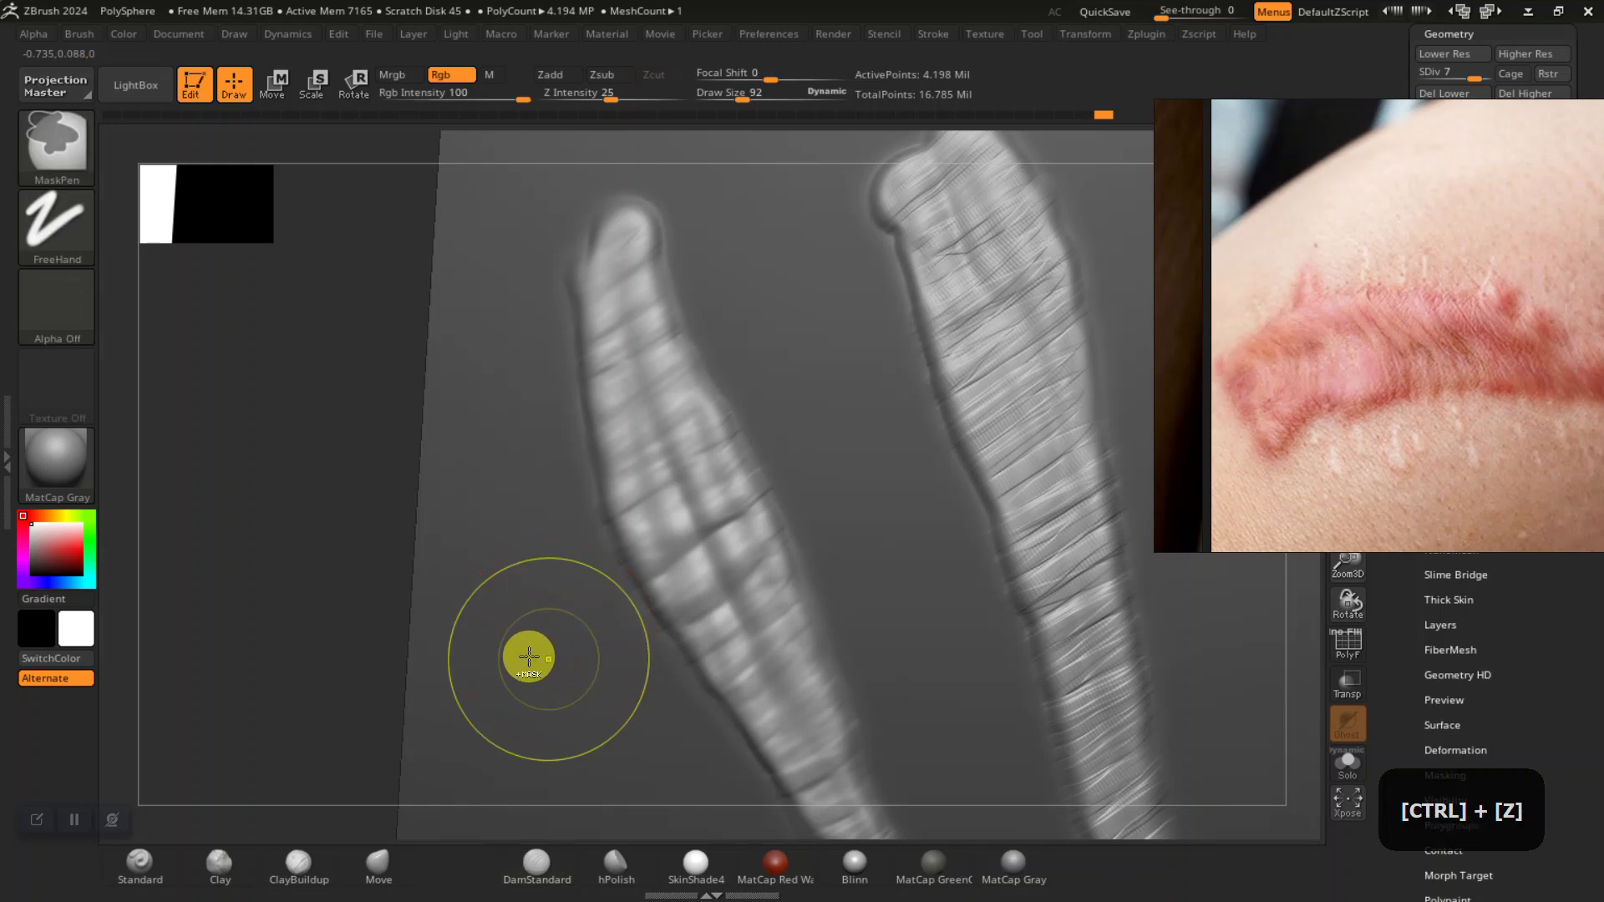
- Carve DamStandard creases into the left scar's rounded upper tip and soften them with light smoothing
mouse_move(255, 647)
left_mouse_down("alt")
mouse_move(279, 658)
mouse_move(301, 619)
mouse_move(707, 378)
left_mouse_up("alt")
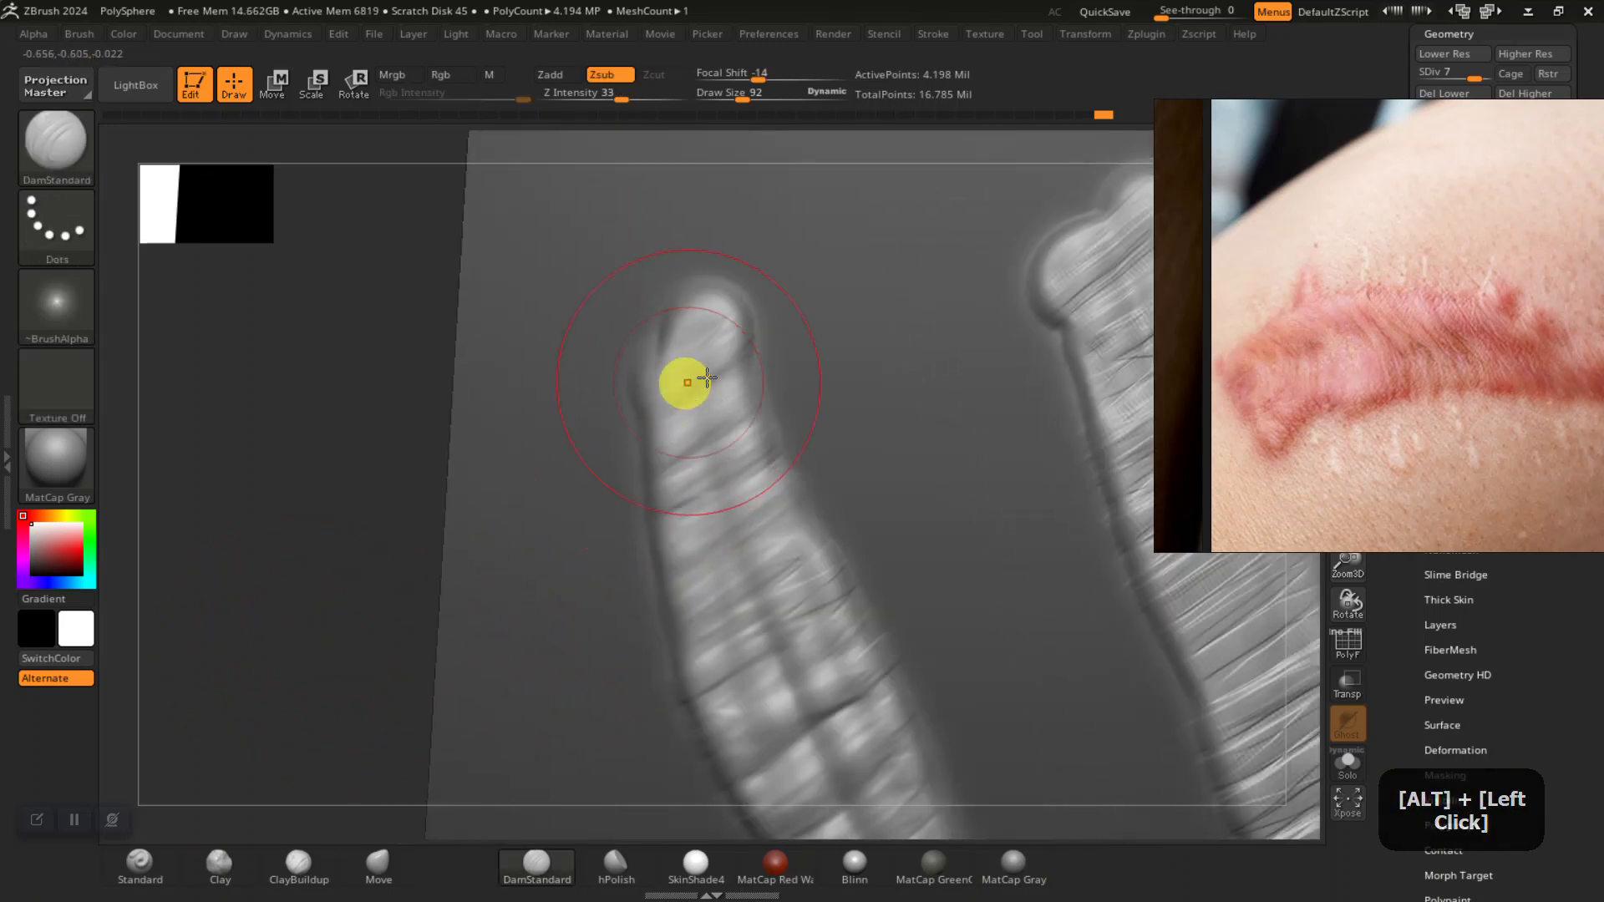
mouse_move(279, 601)
left_mouse_down("alt")
mouse_move(659, 255)
mouse_move(699, 250)
mouse_move(698, 230)
left_mouse_up("alt")
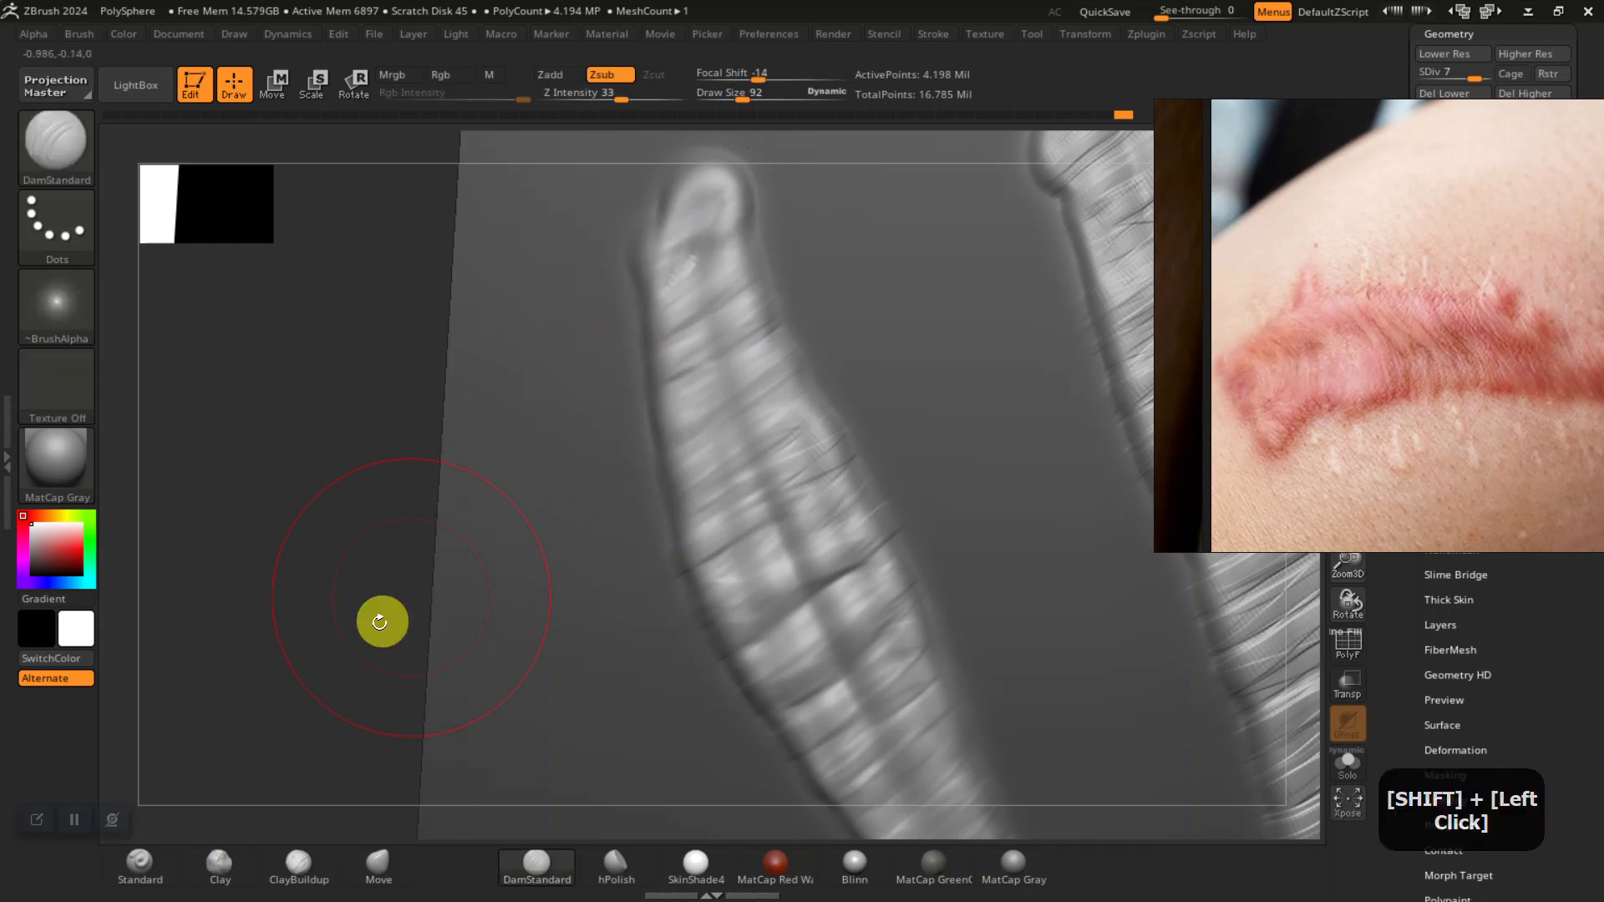
left_click_drag(404, 601, 512, 419, "alt")
mouse_move(335, 584)
left_mouse_down("alt")
mouse_move(279, 516)
mouse_move(279, 573)
mouse_move(322, 602)
mouse_move(311, 562)
mouse_move(322, 602)
mouse_move(289, 643)
mouse_move(348, 512)
mouse_move(412, 548)
mouse_move(501, 526)
left_mouse_up("alt")
- Smooth the sharp fibres on the right scar's rounded top and along its wide upper part
left_click_drag(252, 648, 718, 526, "alt")
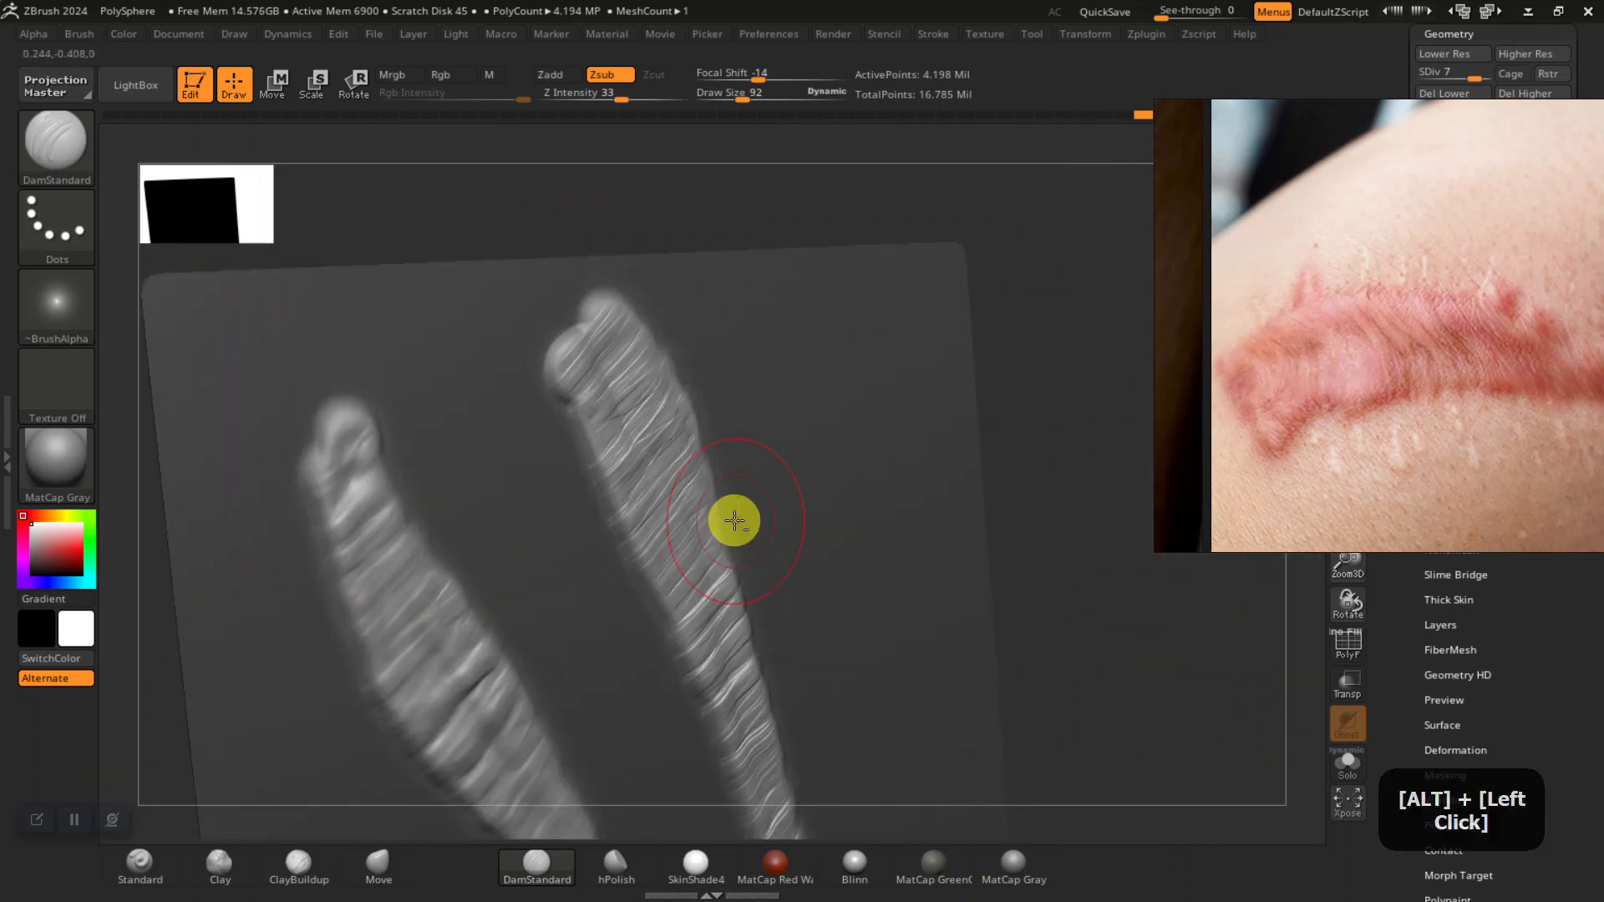
left_click_drag(1112, 564, 1064, 577)
left_click_drag(686, 401, 656, 351, "shift")
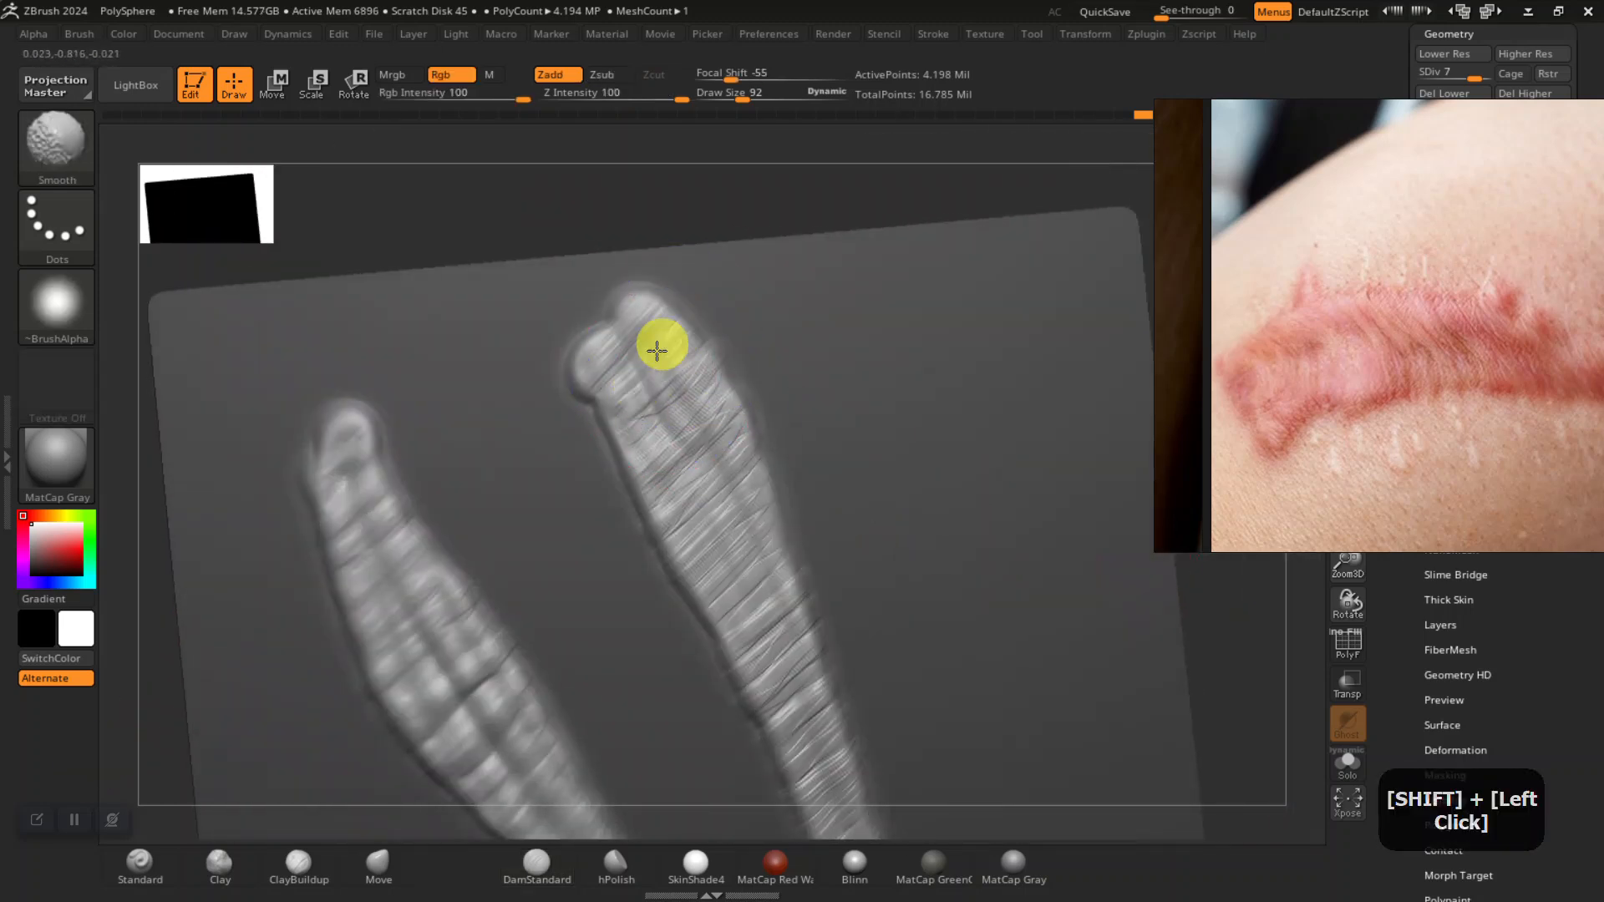
mouse_move(683, 454)
left_mouse_down("shift")
mouse_move(664, 512)
mouse_move(700, 587)
left_mouse_up("shift")
mouse_move(1228, 693)
left_mouse_down("alt")
mouse_move(1163, 655)
mouse_move(669, 538)
left_mouse_up("alt")
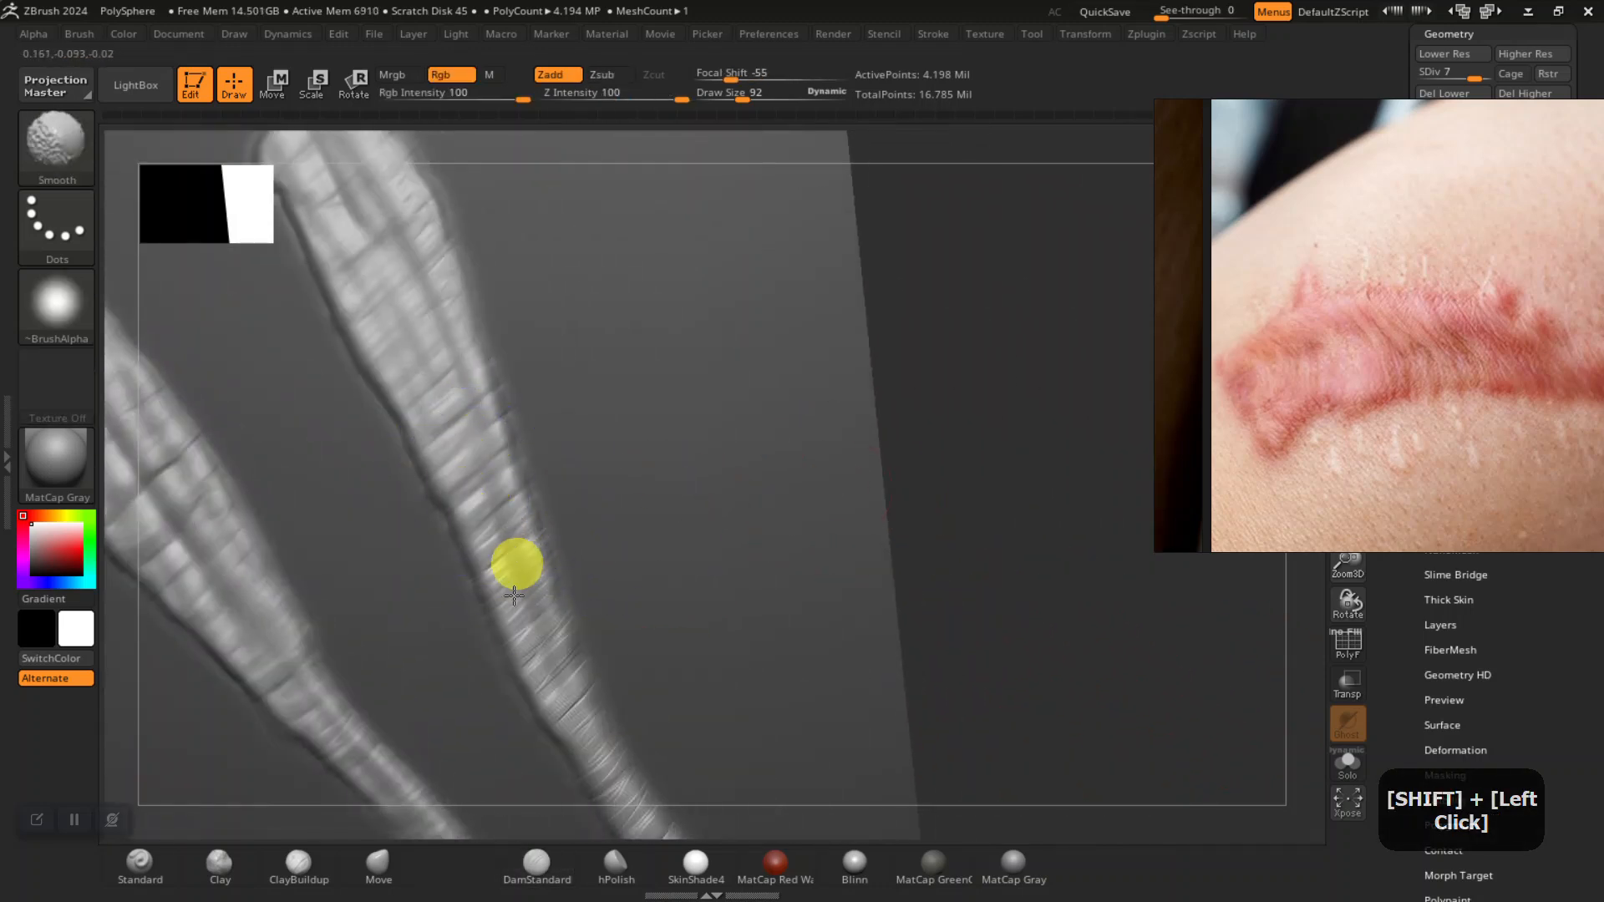
- Smooth the remaining fibres along the right scar's narrow lower half and touch up its middle
left_click_drag(974, 648, 741, 526, "alt")
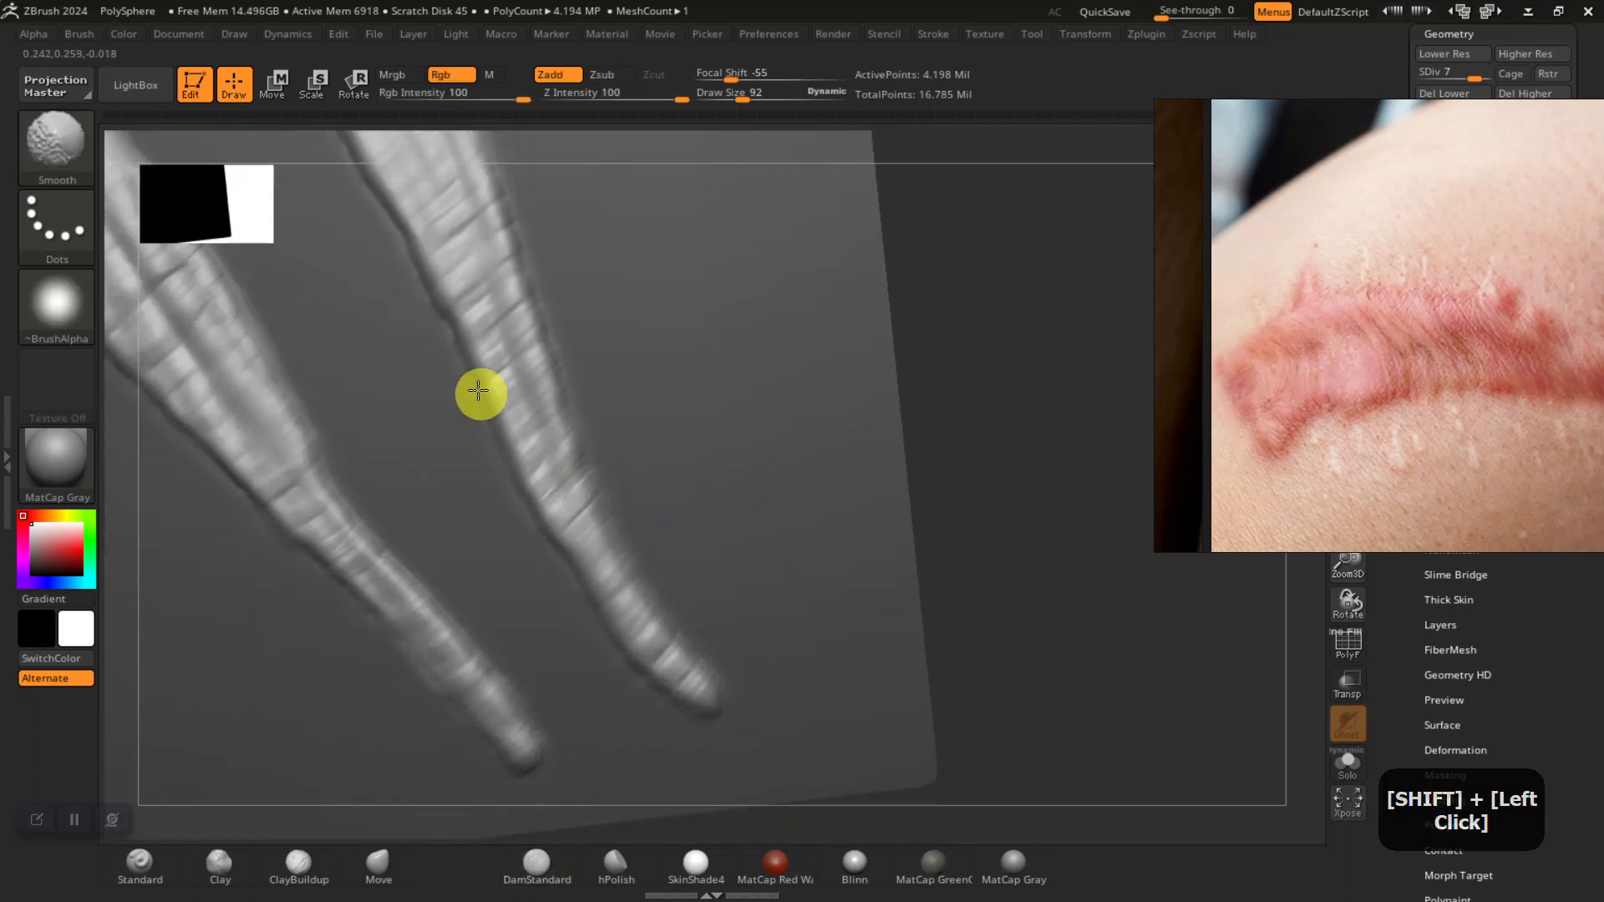
left_click_drag(484, 293, 543, 436, "shift")
left_click_drag(1016, 401, 1039, 709, "alt")
left_click_drag(506, 525, 452, 507, "shift")
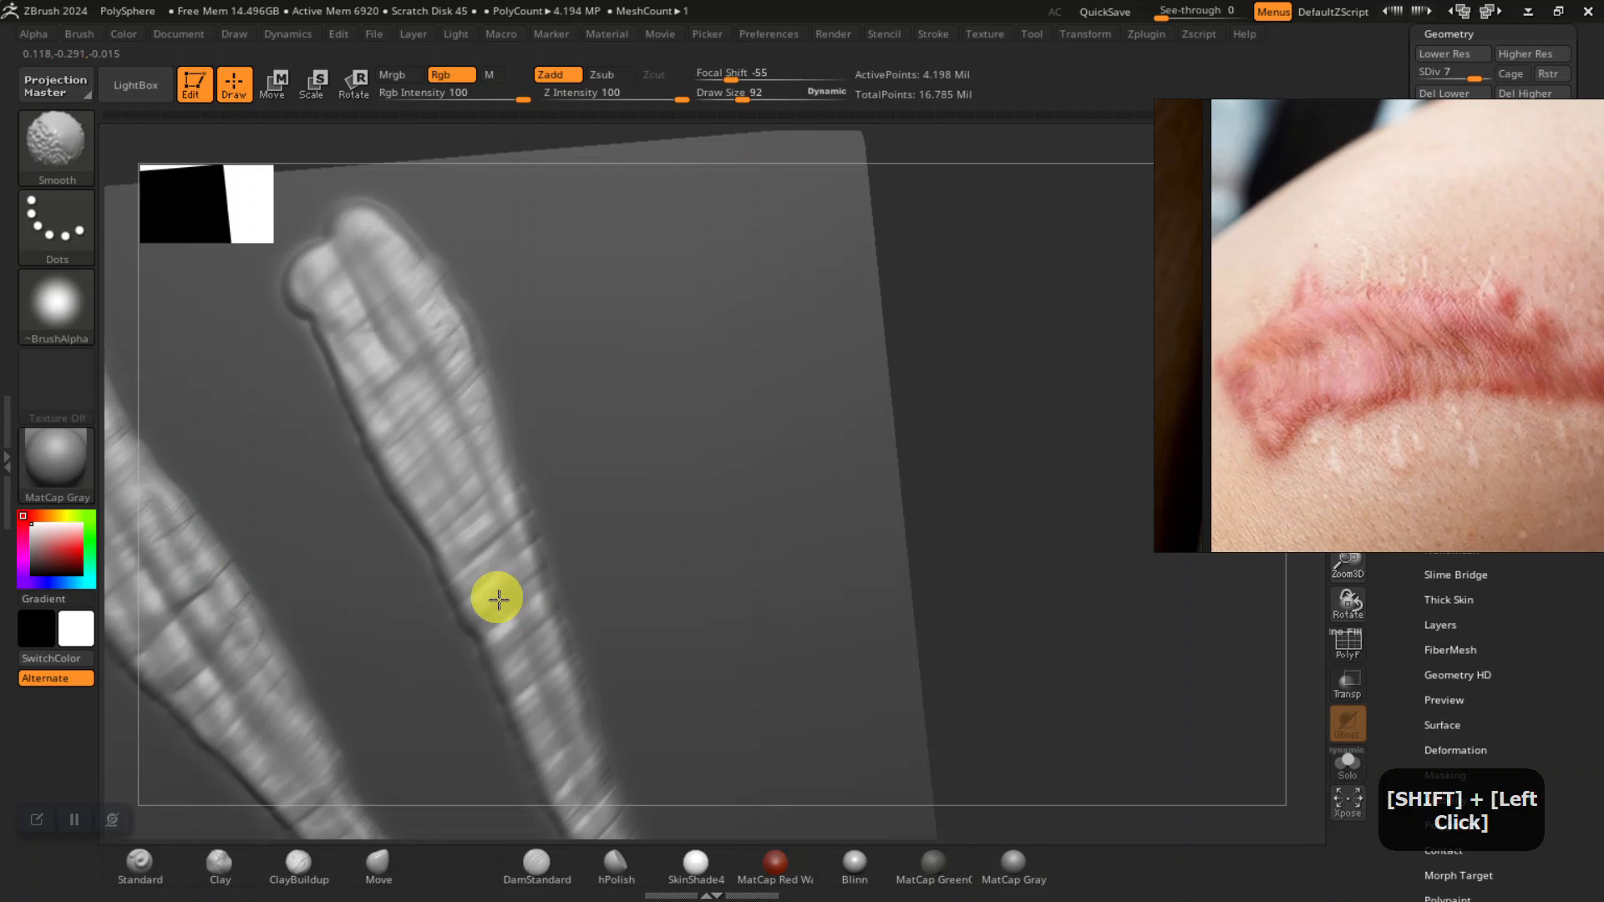
mouse_move(1011, 691)
left_mouse_down("alt")
mouse_move(1002, 605)
mouse_move(956, 497)
mouse_move(963, 616)
mouse_move(964, 551)
mouse_move(1027, 688)
mouse_move(1081, 659)
mouse_move(1070, 598)
mouse_move(1055, 591)
mouse_move(1039, 637)
mouse_move(1071, 682)
left_mouse_up("alt")
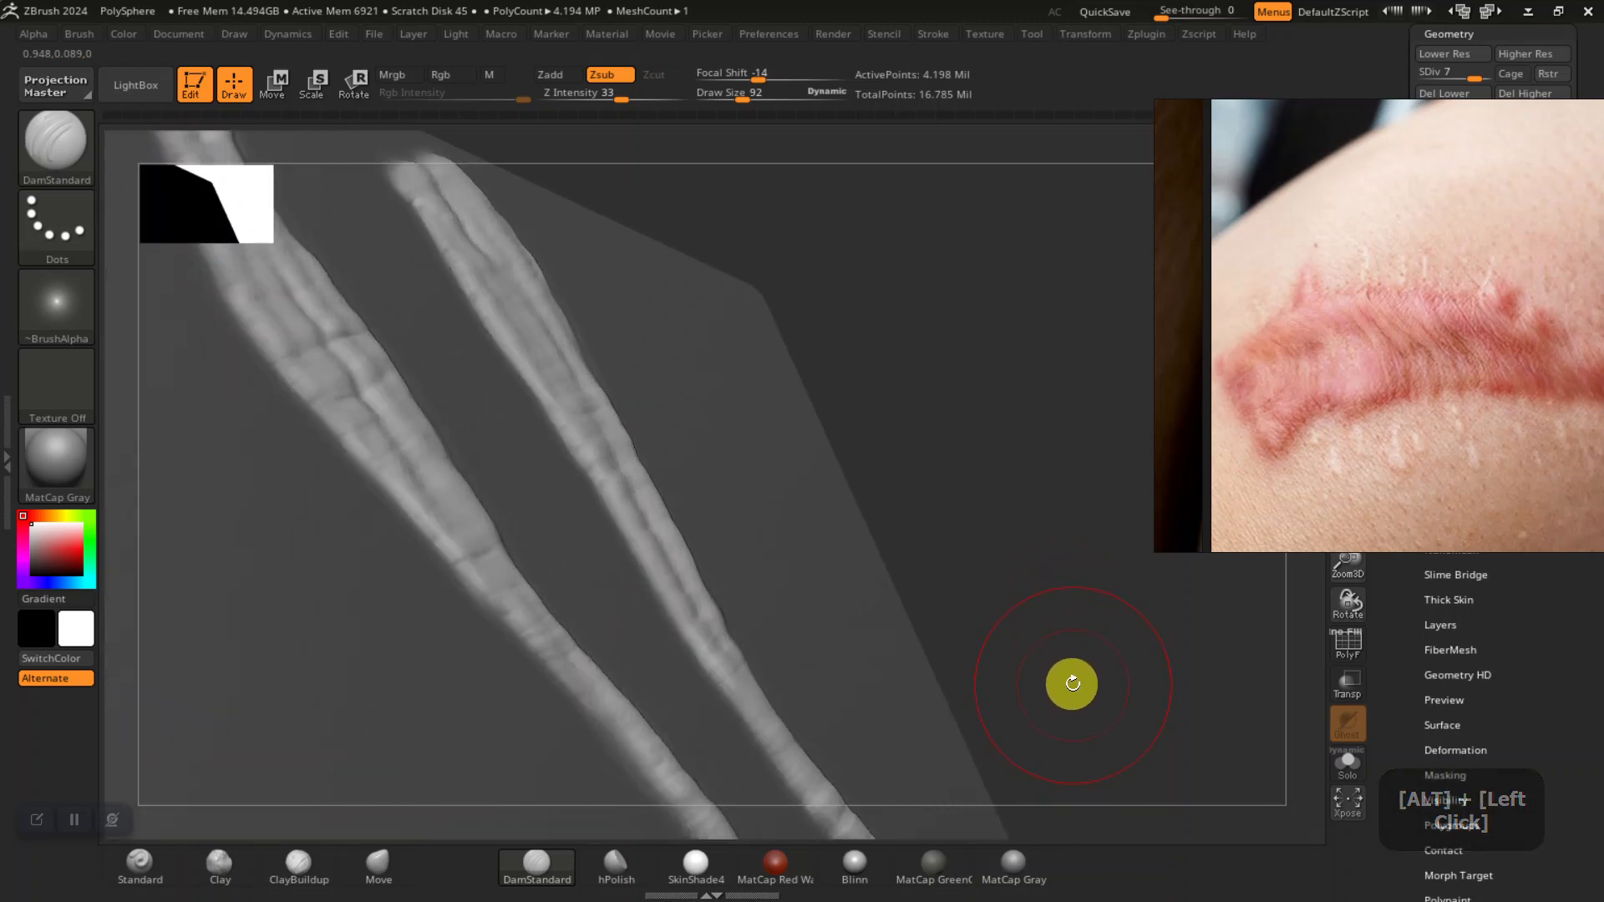
- Lower the plane's subdivision level to 4 and choose the Inflat brush
key("shift+d")
key("shift+d")
key("shift+d")
key("shift+d")
mouse_move(1081, 724)
left_mouse_down("alt")
mouse_move(1106, 680)
mouse_move(1078, 676)
left_mouse_up("alt")
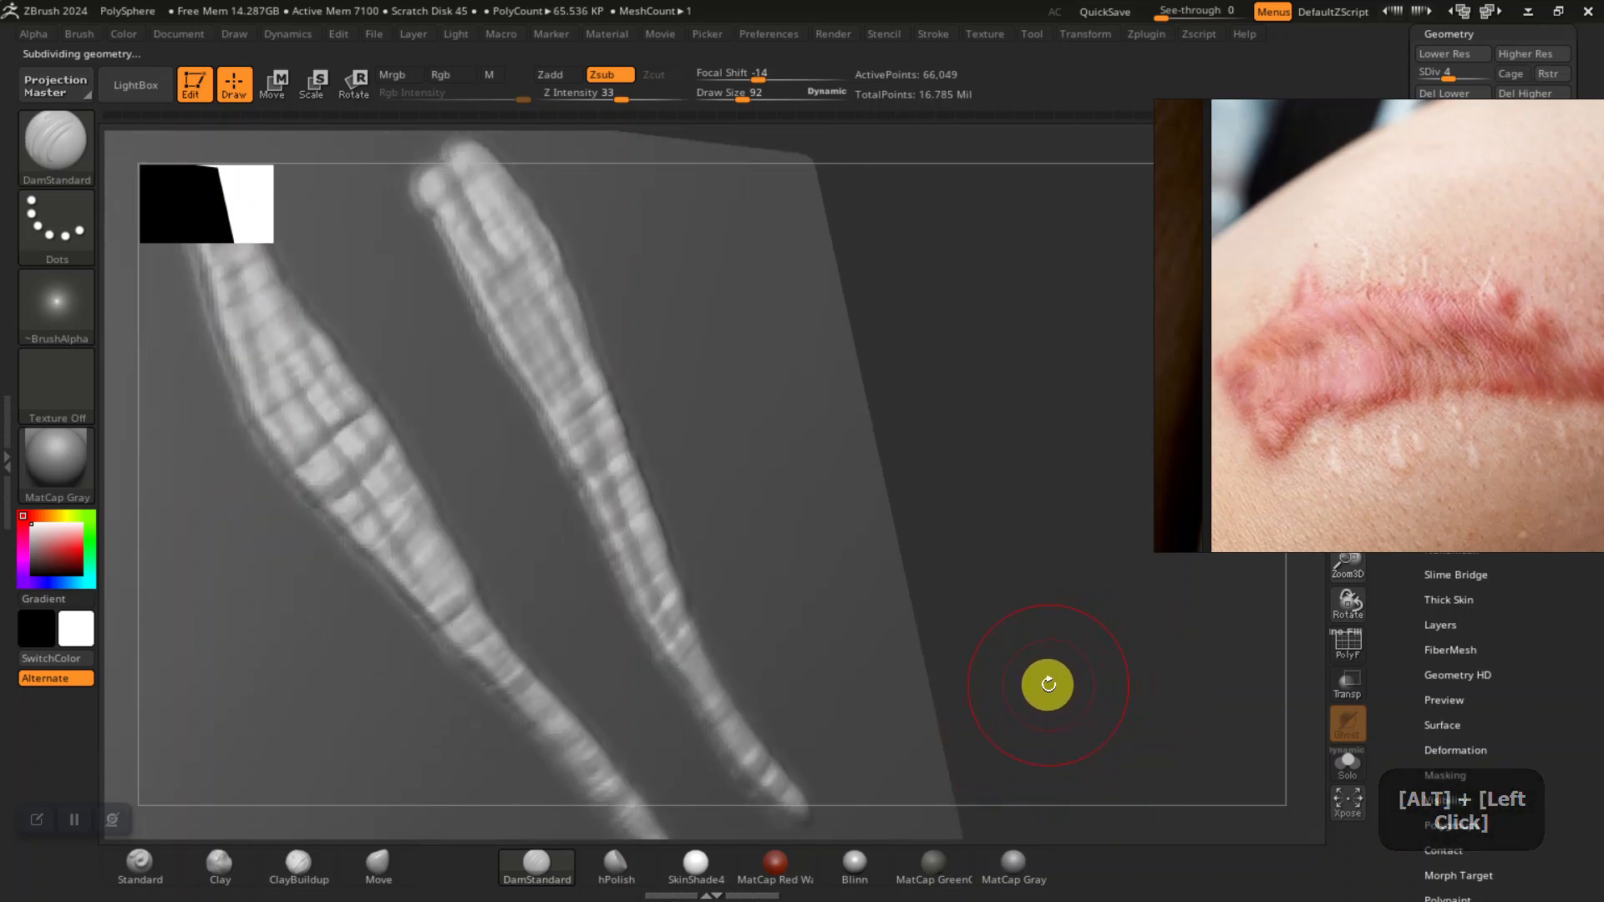
key("b")
key("i")
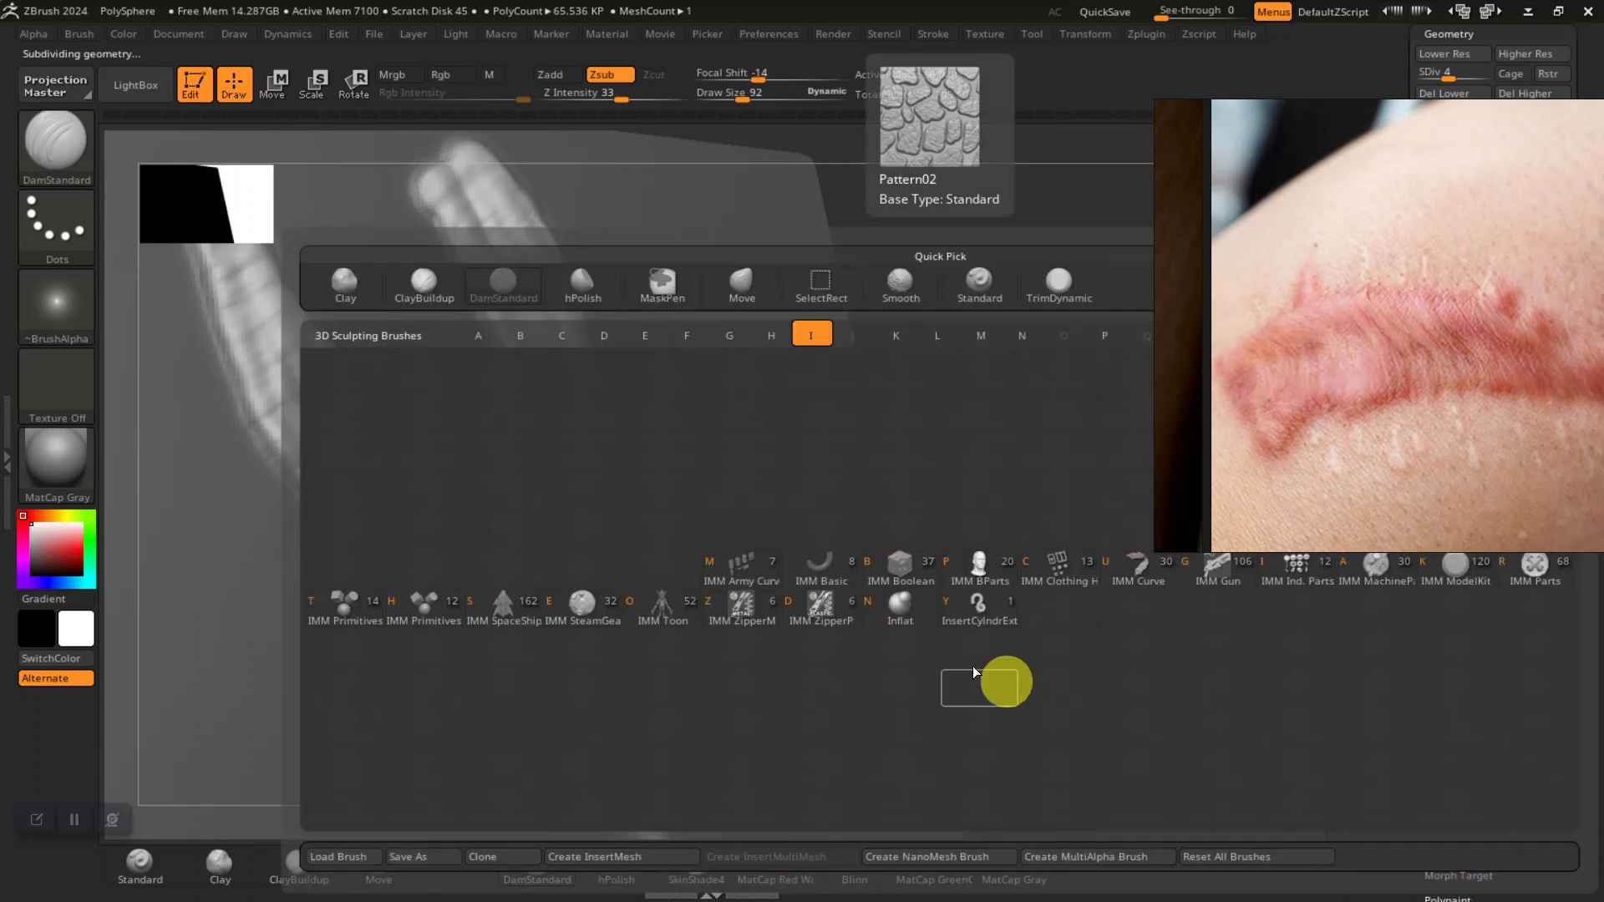
left_click(917, 627)
- Smooth the broad ridges of the left scar from its upper tip through its wide middle at subdivision level 4
mouse_move(976, 562)
left_mouse_down("alt")
mouse_move(1099, 580)
mouse_move(744, 523)
left_mouse_up("alt")
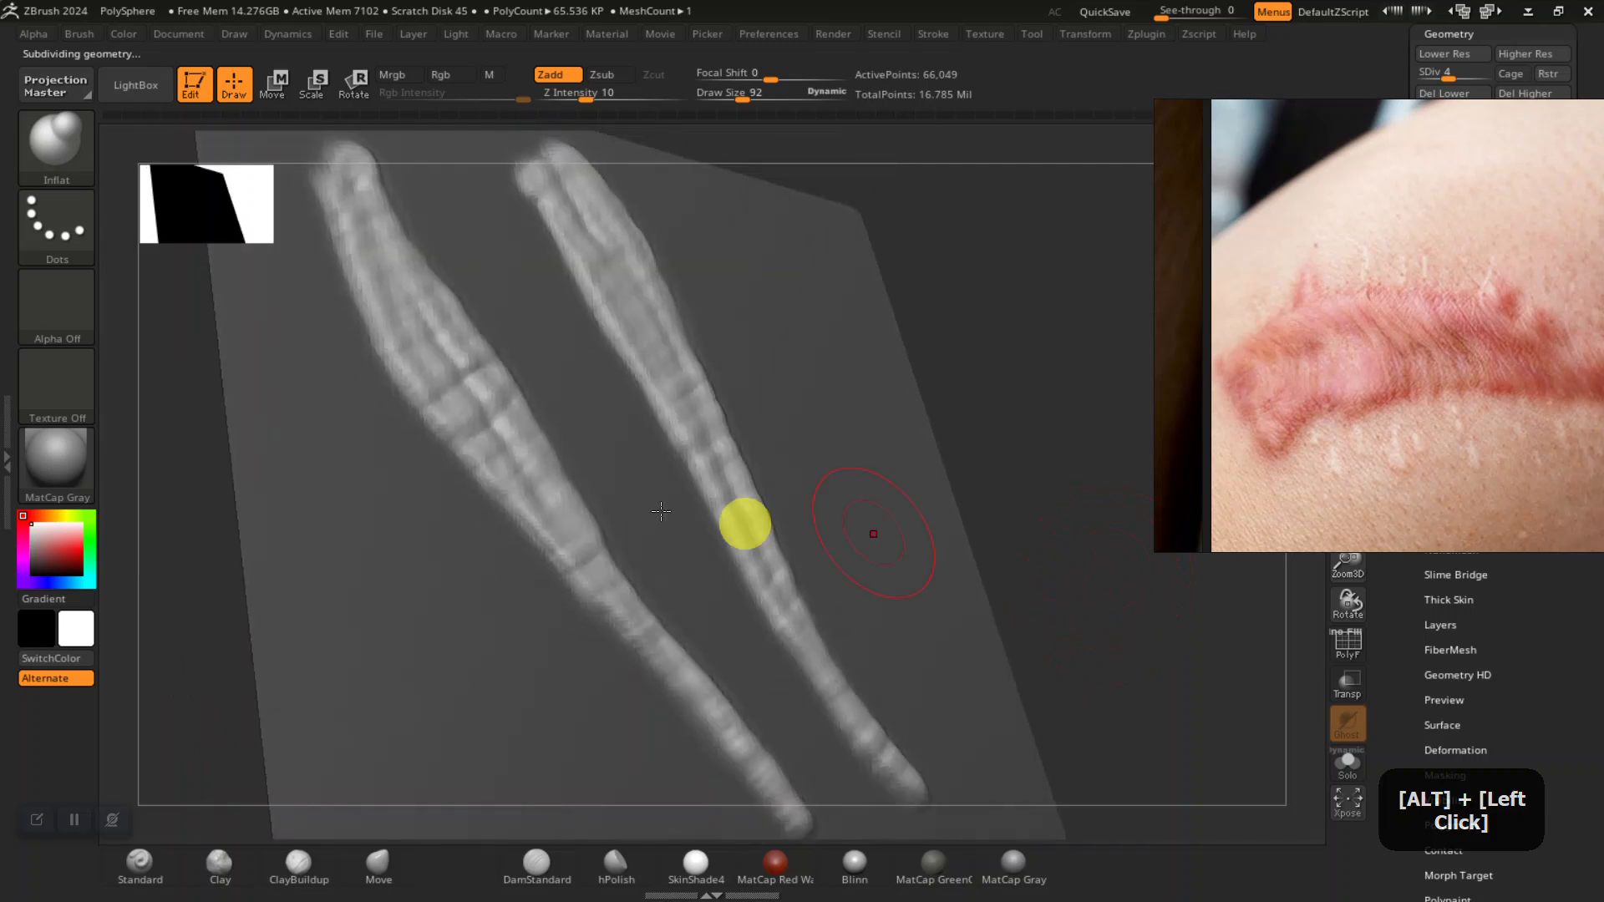
mouse_move(513, 541)
left_mouse_down("shift")
mouse_move(529, 512)
mouse_move(573, 562)
left_mouse_up("shift")
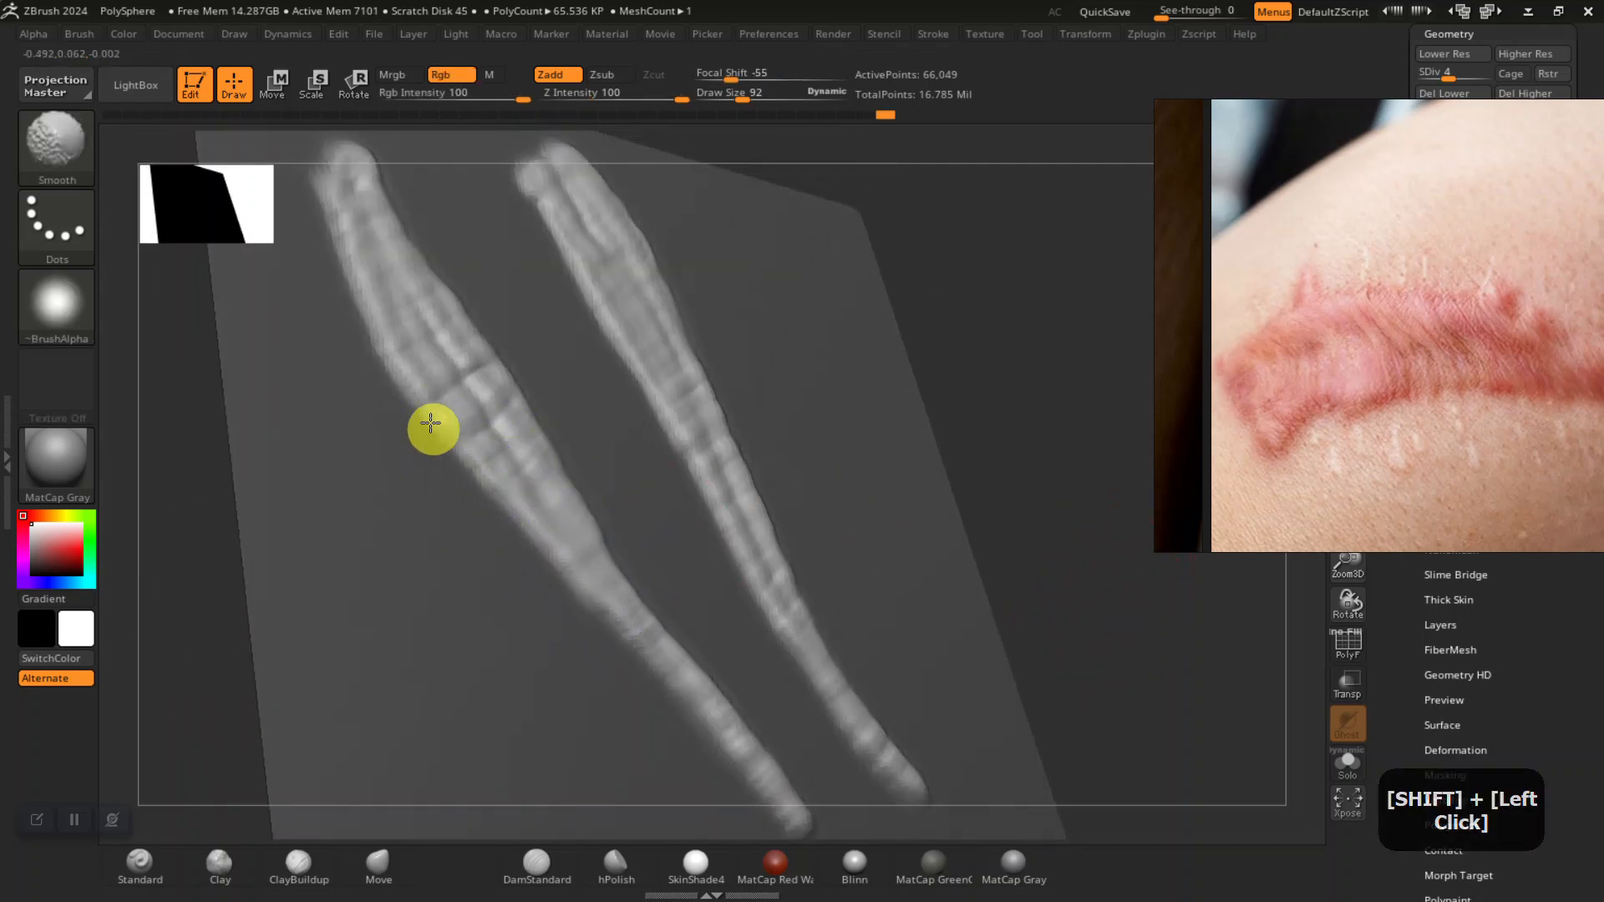
left_click_drag(391, 328, 502, 389, "shift")
left_click_drag(949, 393, 652, 523)
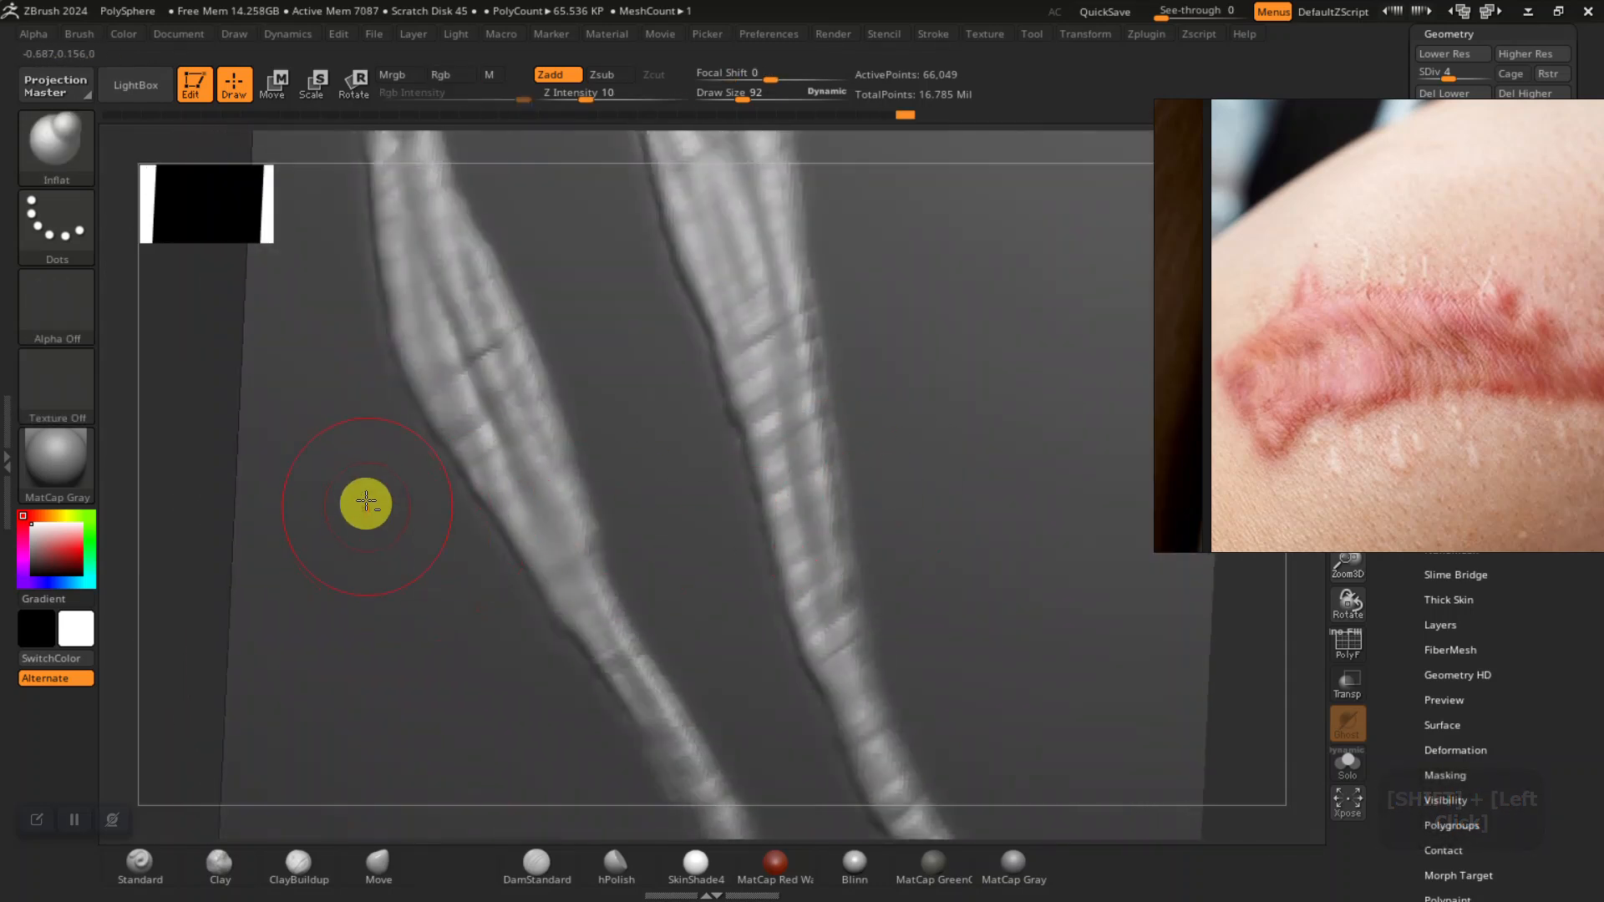
mouse_move(177, 418)
left_mouse_down("alt")
mouse_move(243, 600)
mouse_move(334, 555)
left_mouse_up("alt")
left_click_drag(524, 500, 579, 645, "shift")
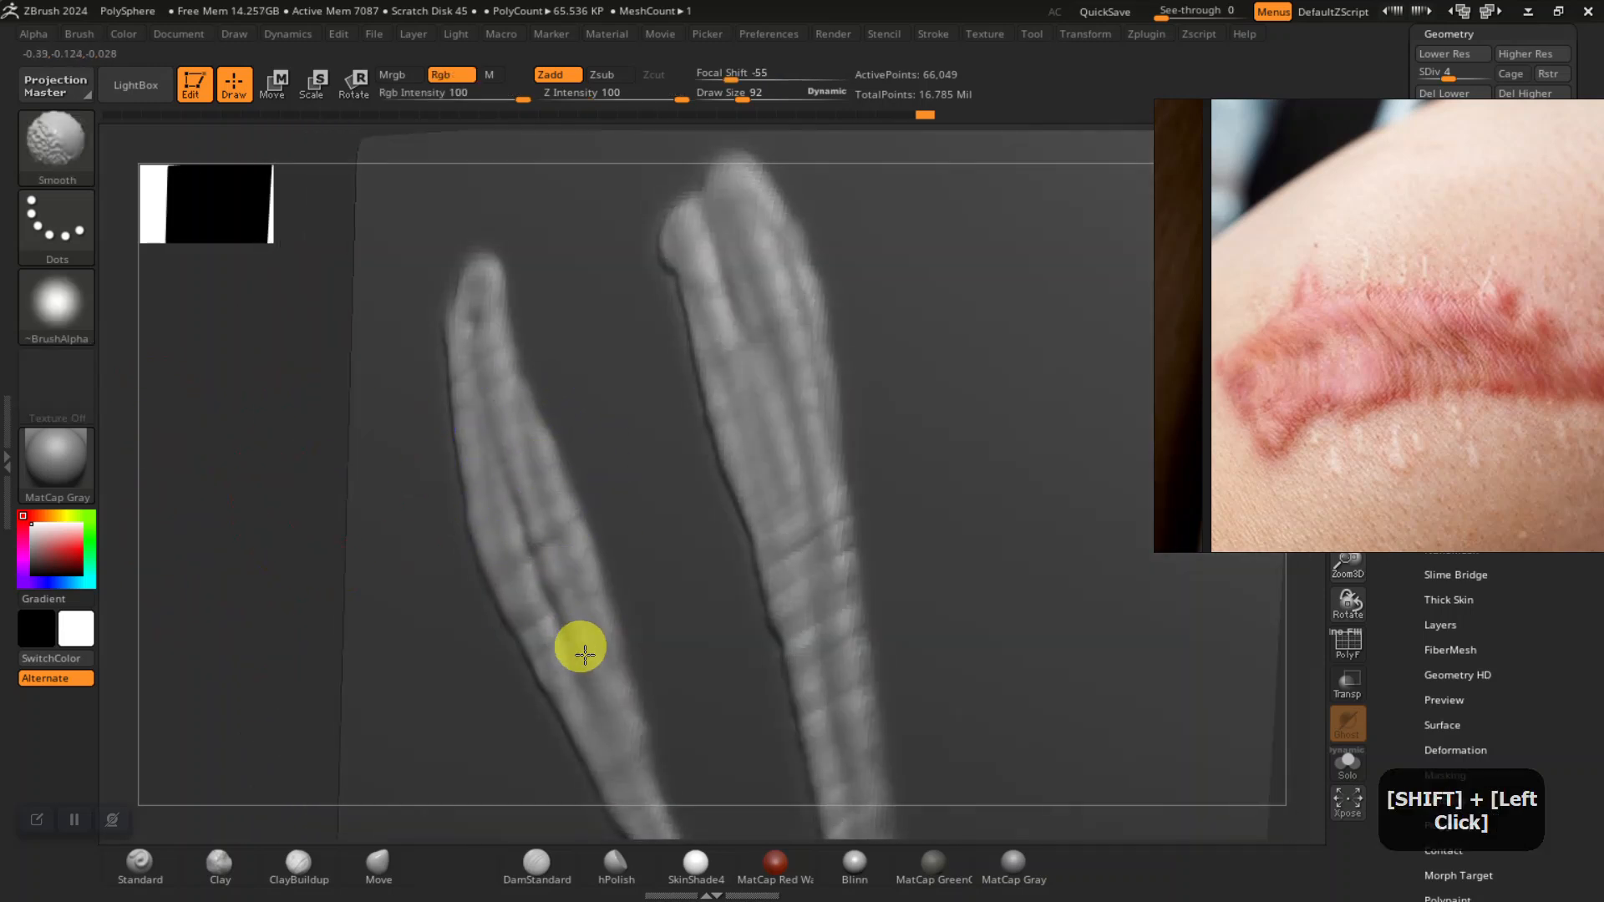
left_click_drag(544, 441, 518, 354, "shift")
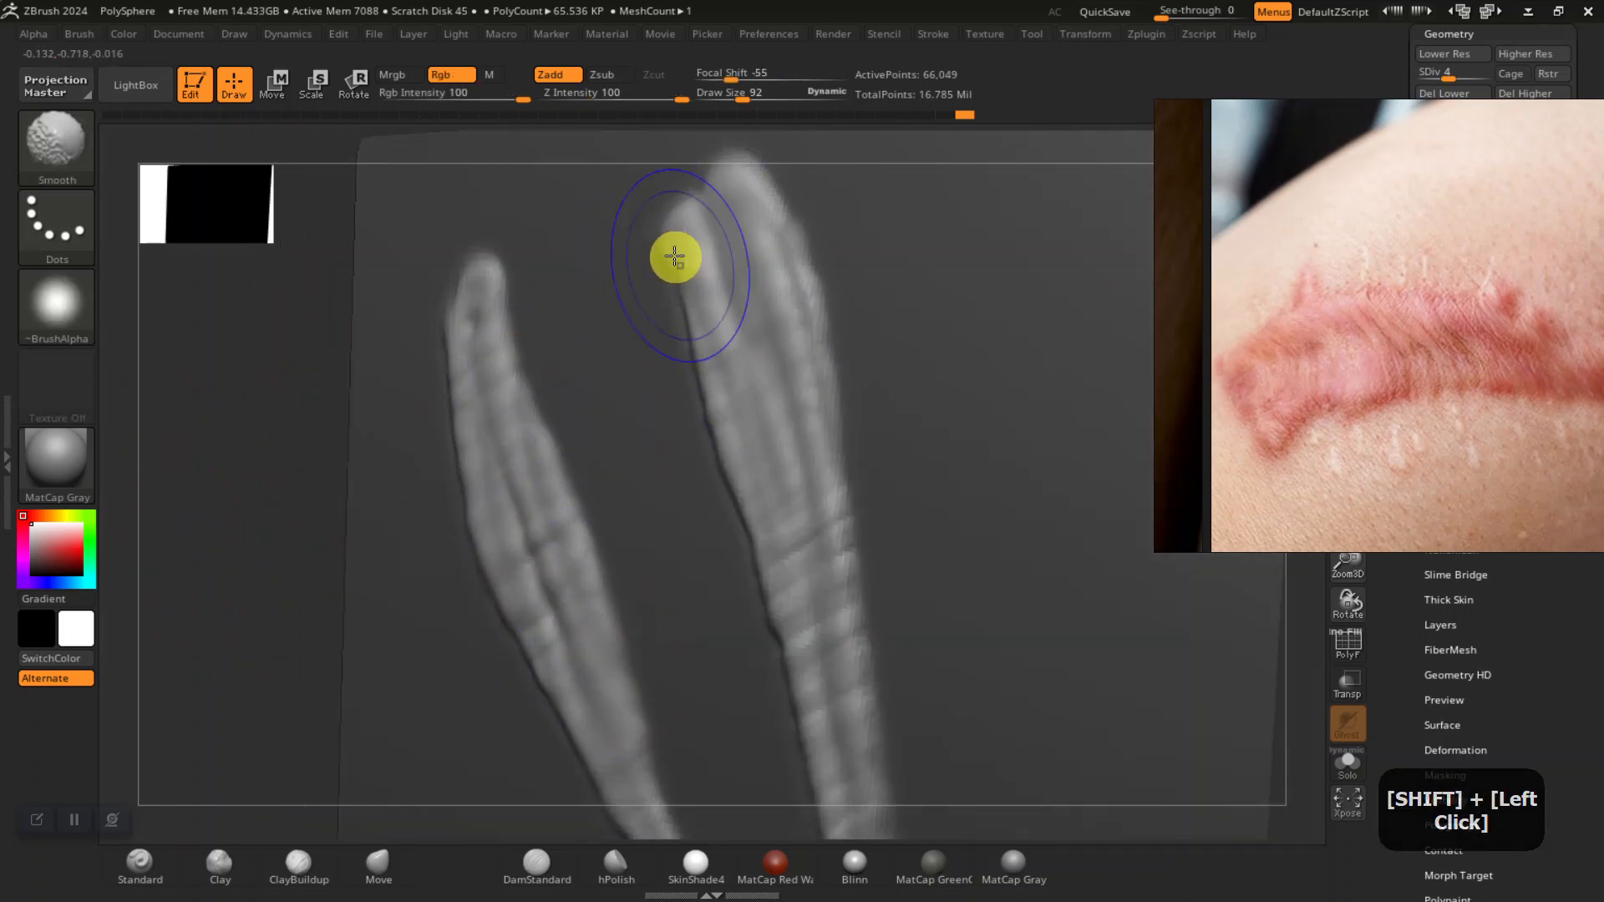
- Smooth the right scar's upper tip, narrow lower middle and lower end at the low subdivision level
left_click_drag(674, 256, 698, 217, "shift")
left_click_drag(269, 492, 210, 486)
mouse_move(165, 580)
left_mouse_down()
mouse_move(165, 501)
mouse_move(680, 526)
mouse_move(774, 373)
mouse_move(773, 272)
mouse_move(570, 419)
left_mouse_up()
left_click_drag(1031, 734, 655, 566, "alt")
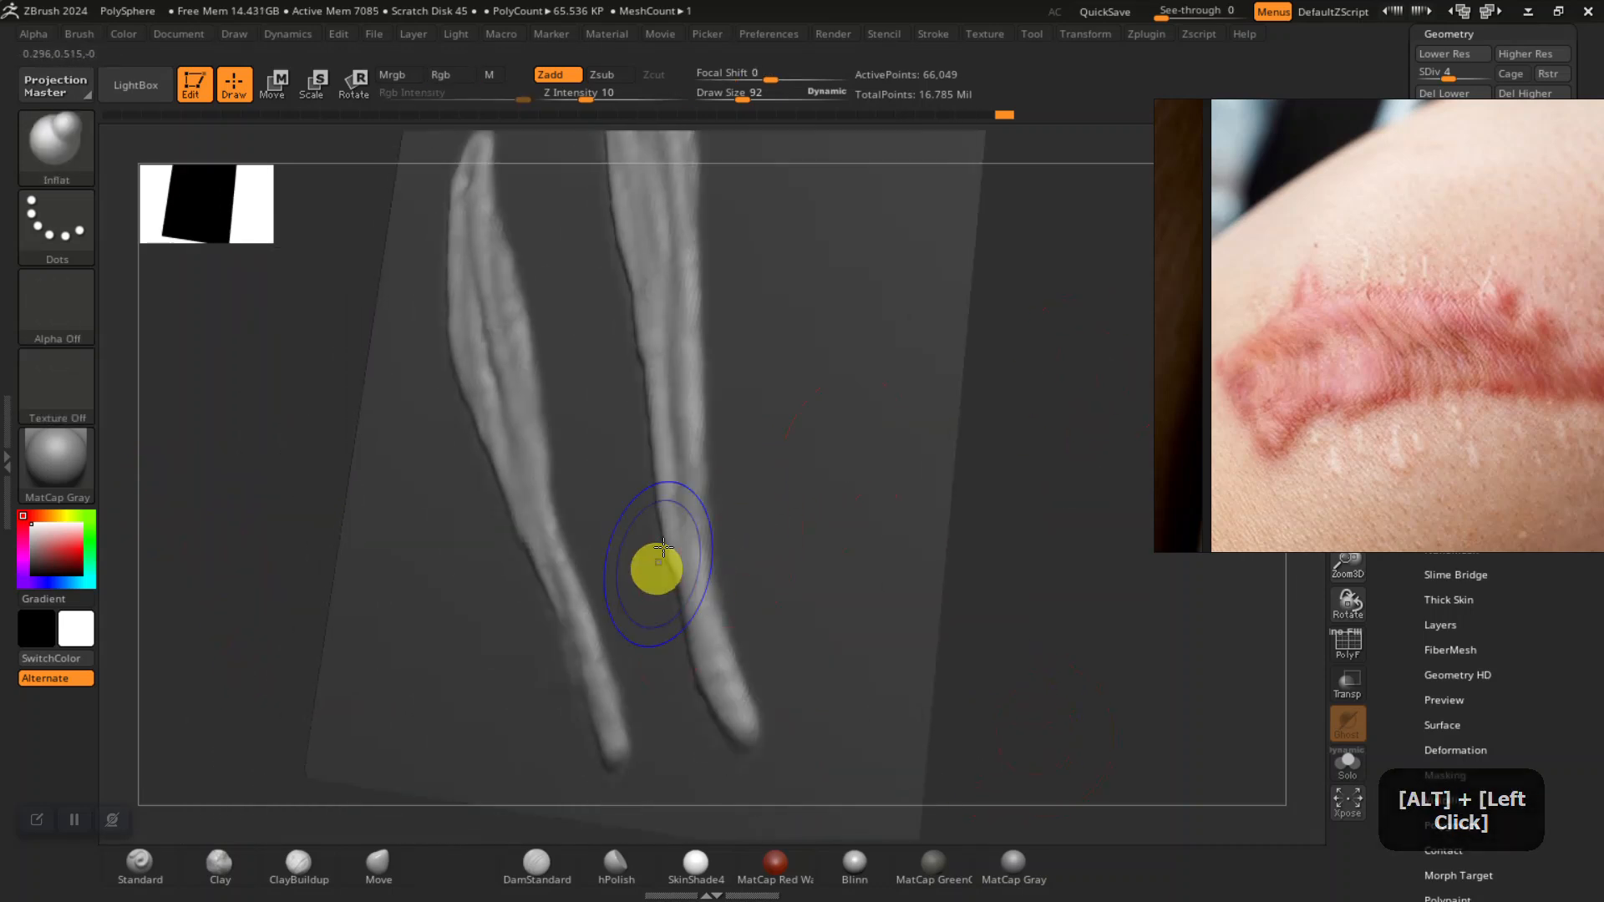
left_click_drag(723, 717, 774, 735, "shift")
left_click_drag(1009, 698, 1068, 658, "alt")
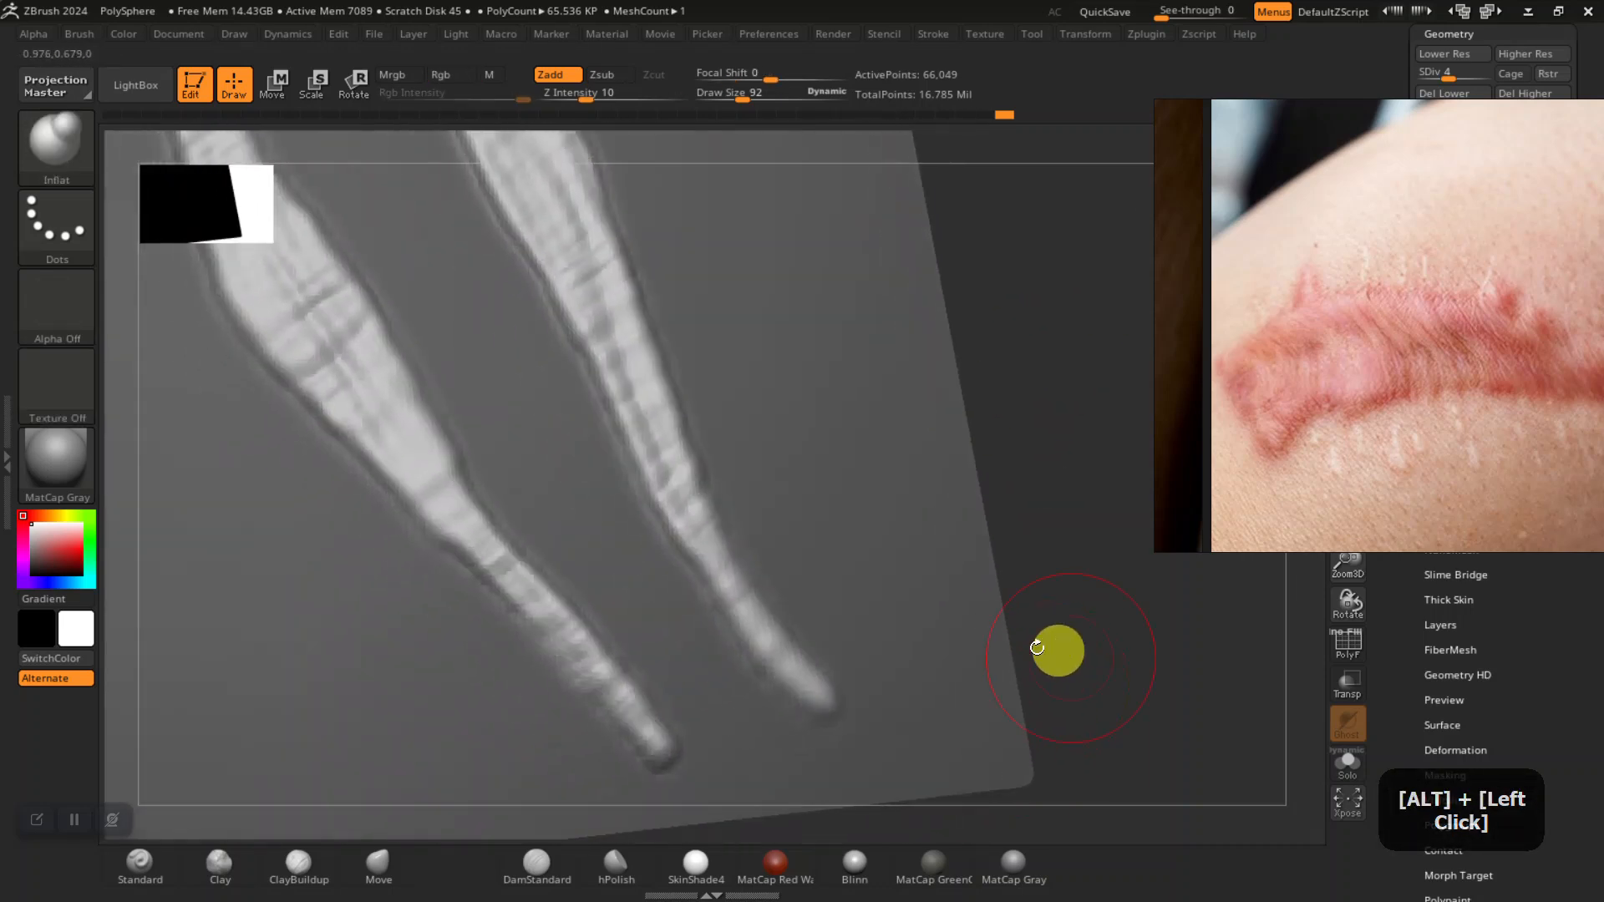
left_click_drag(746, 655, 777, 661, "shift")
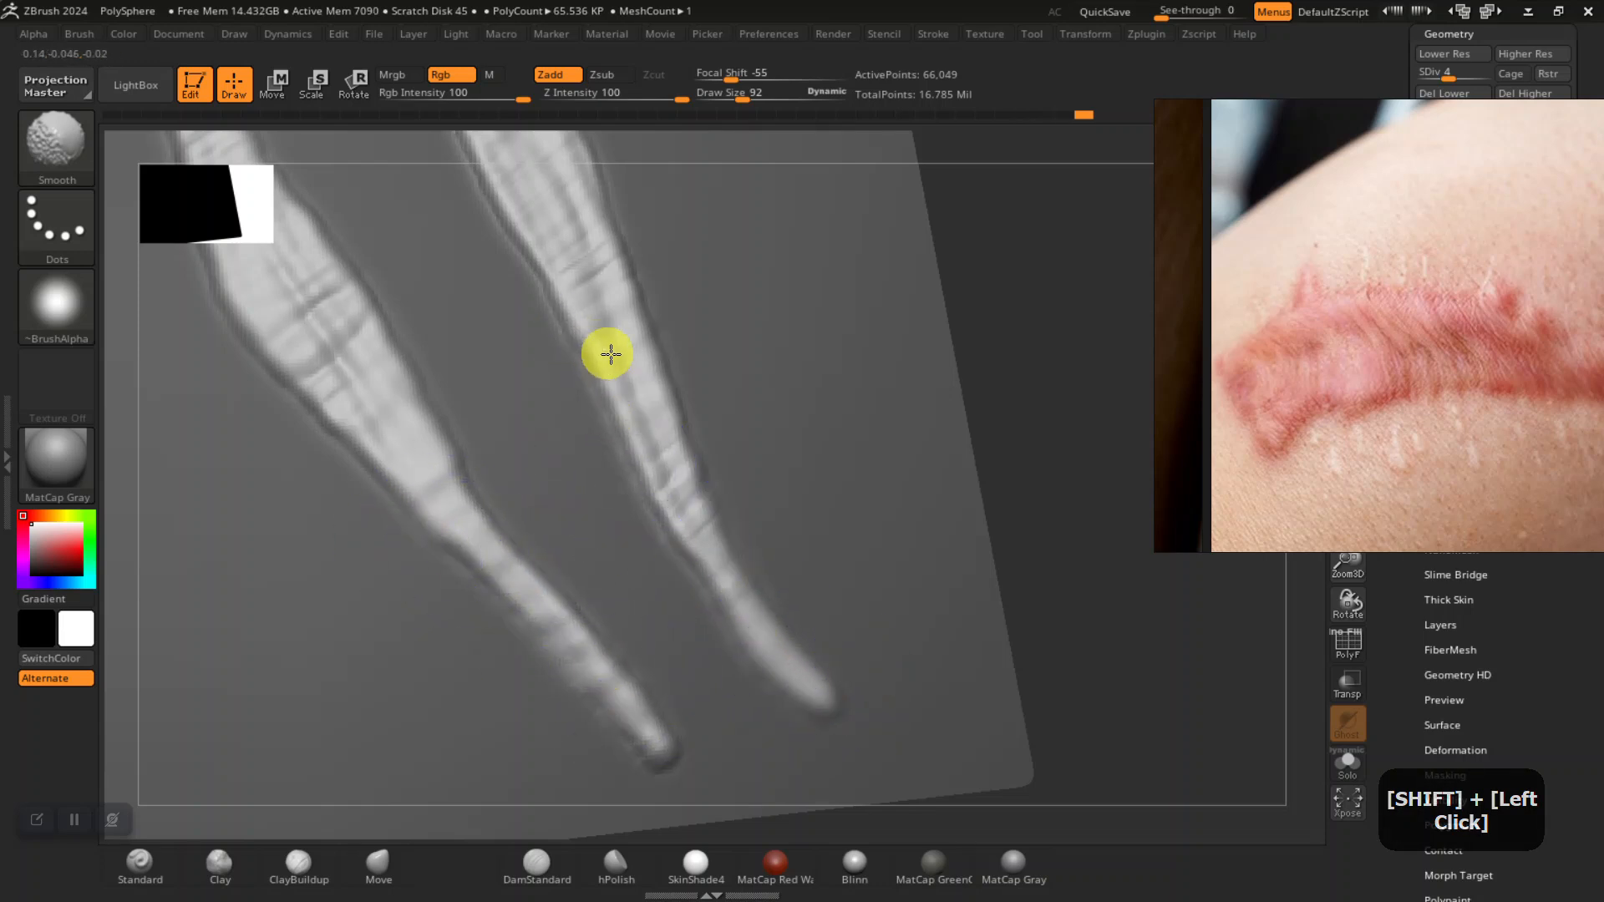
left_click_drag(610, 354, 695, 422, "shift")
- Smooth the upper parts of both scars and return the plane to subdivision level 8
left_click_drag(965, 352, 1023, 670, "alt")
mouse_move(291, 580)
left_mouse_down("shift")
mouse_move(268, 433)
mouse_move(226, 401)
mouse_move(235, 415)
left_mouse_up("shift")
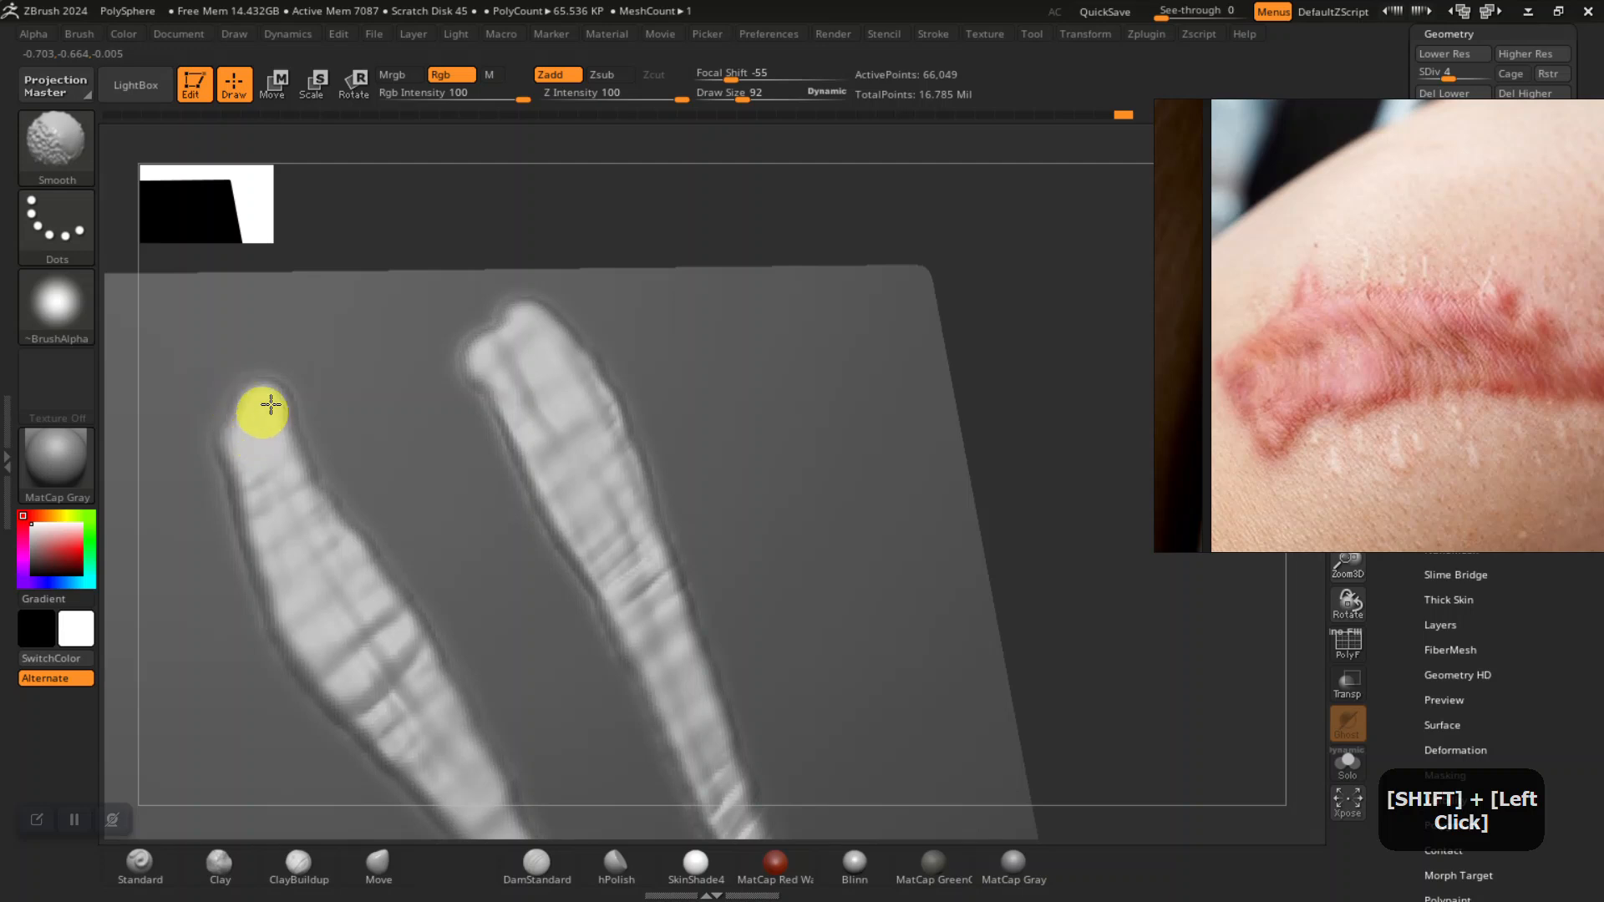
left_click_drag(386, 522, 411, 515, "shift")
left_click_drag(567, 473, 601, 462, "shift")
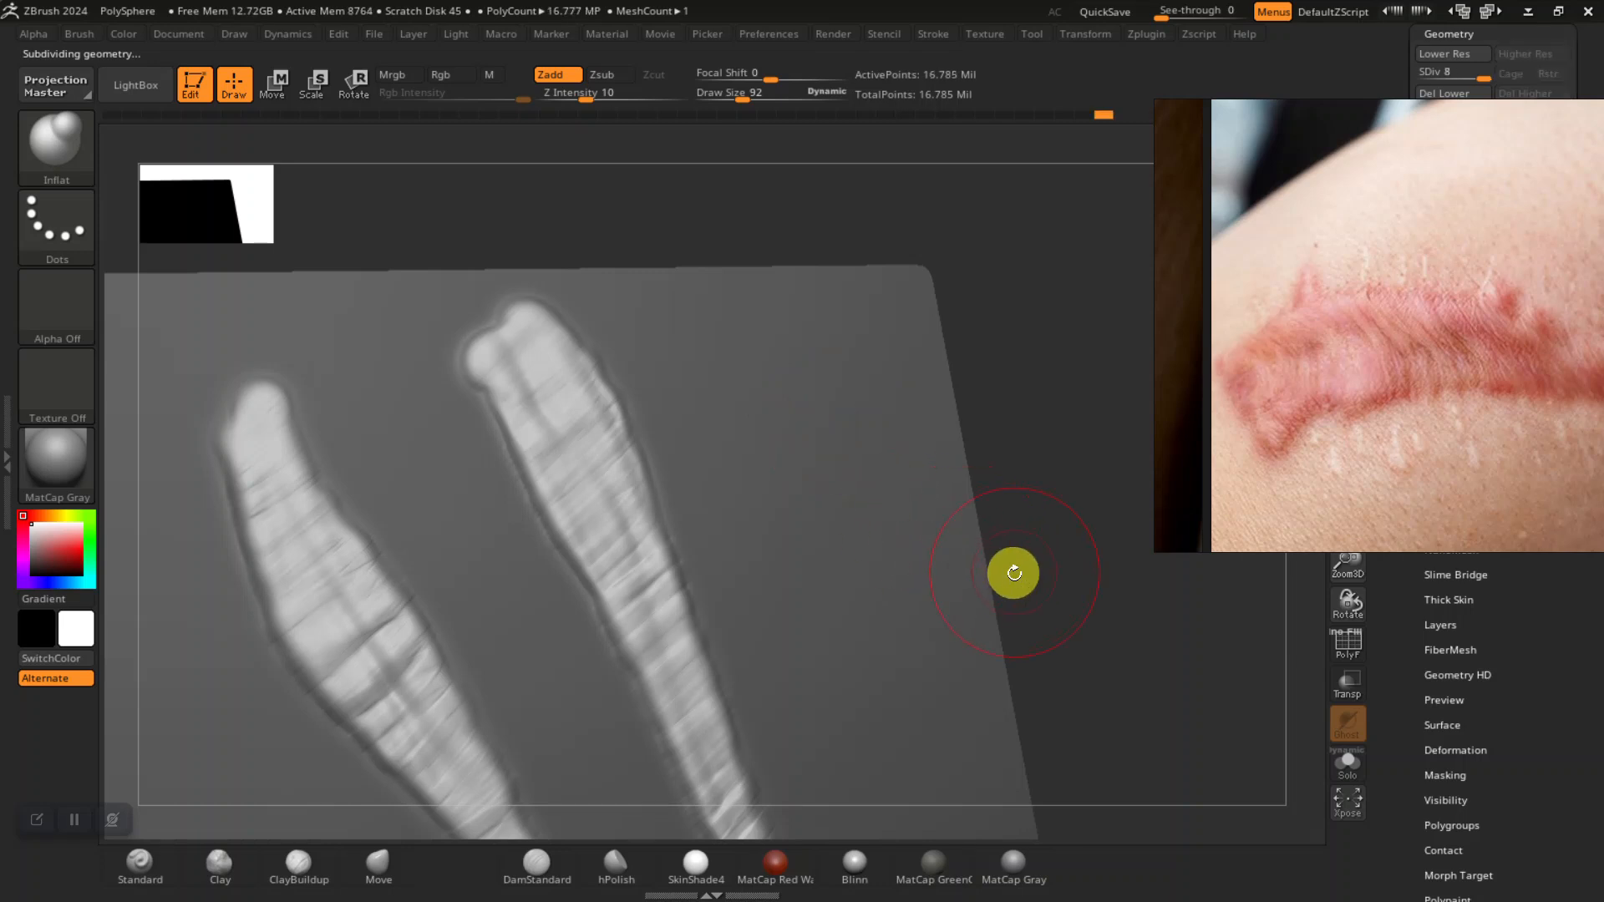
- Lightly smooth the fine creases along the middle of both scars at subdivision level 8
left_click_drag(1115, 673, 1043, 595, "alt")
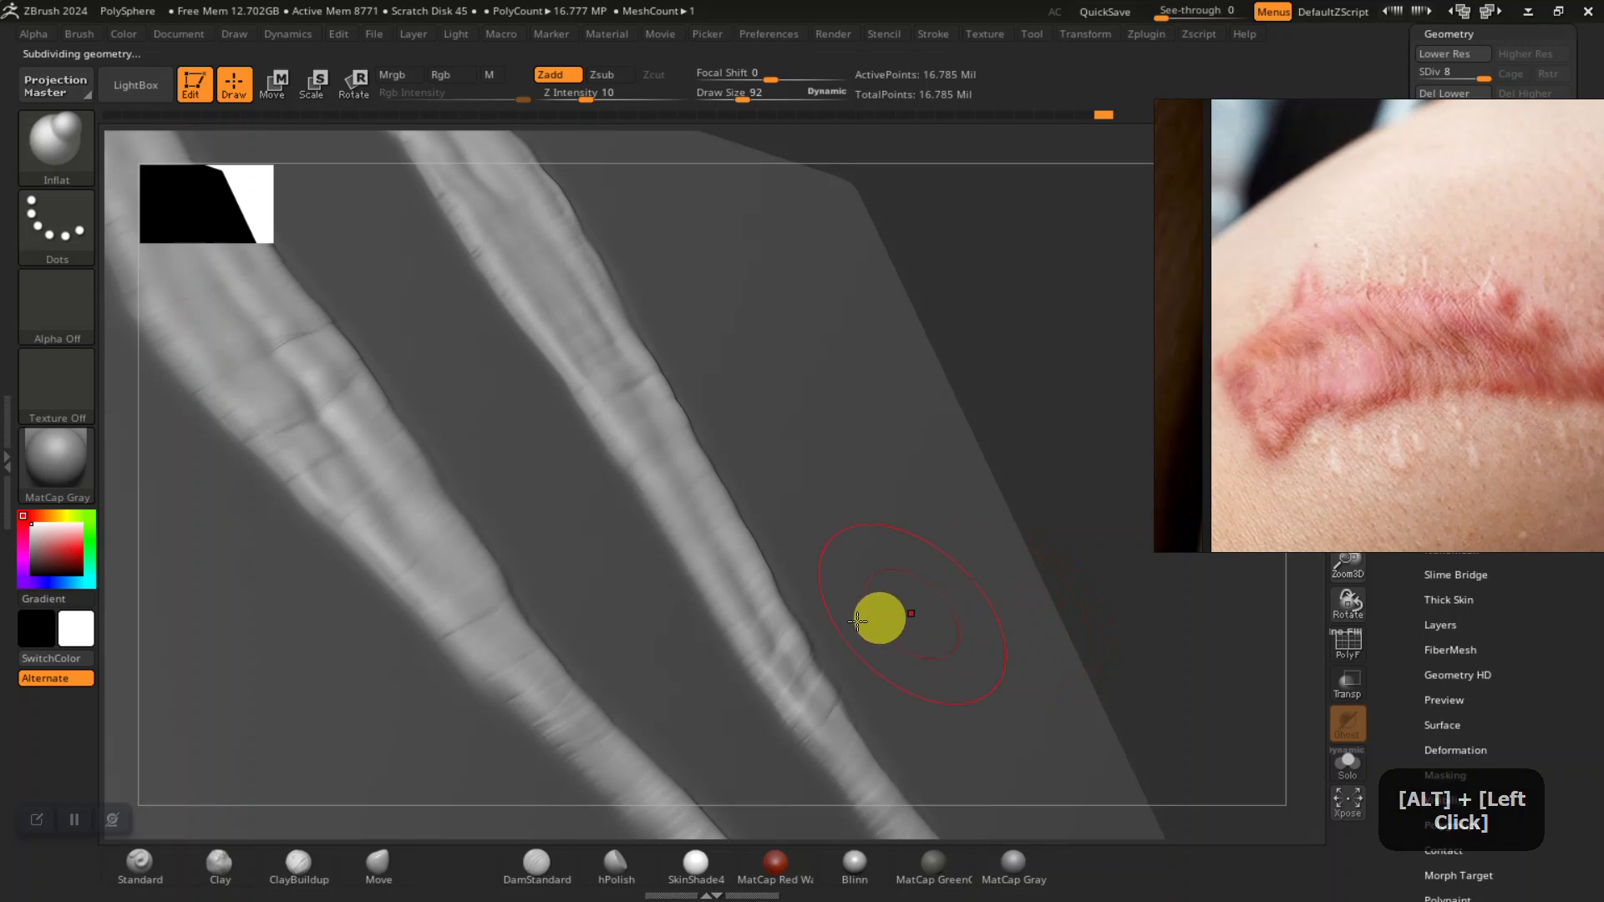
left_click_drag(664, 513, 640, 464, "shift")
mouse_move(1032, 401)
left_mouse_down()
mouse_move(977, 422)
mouse_move(932, 476)
left_mouse_up()
left_click_drag(1237, 641, 734, 615, "alt")
left_click_drag(302, 556, 345, 592, "alt")
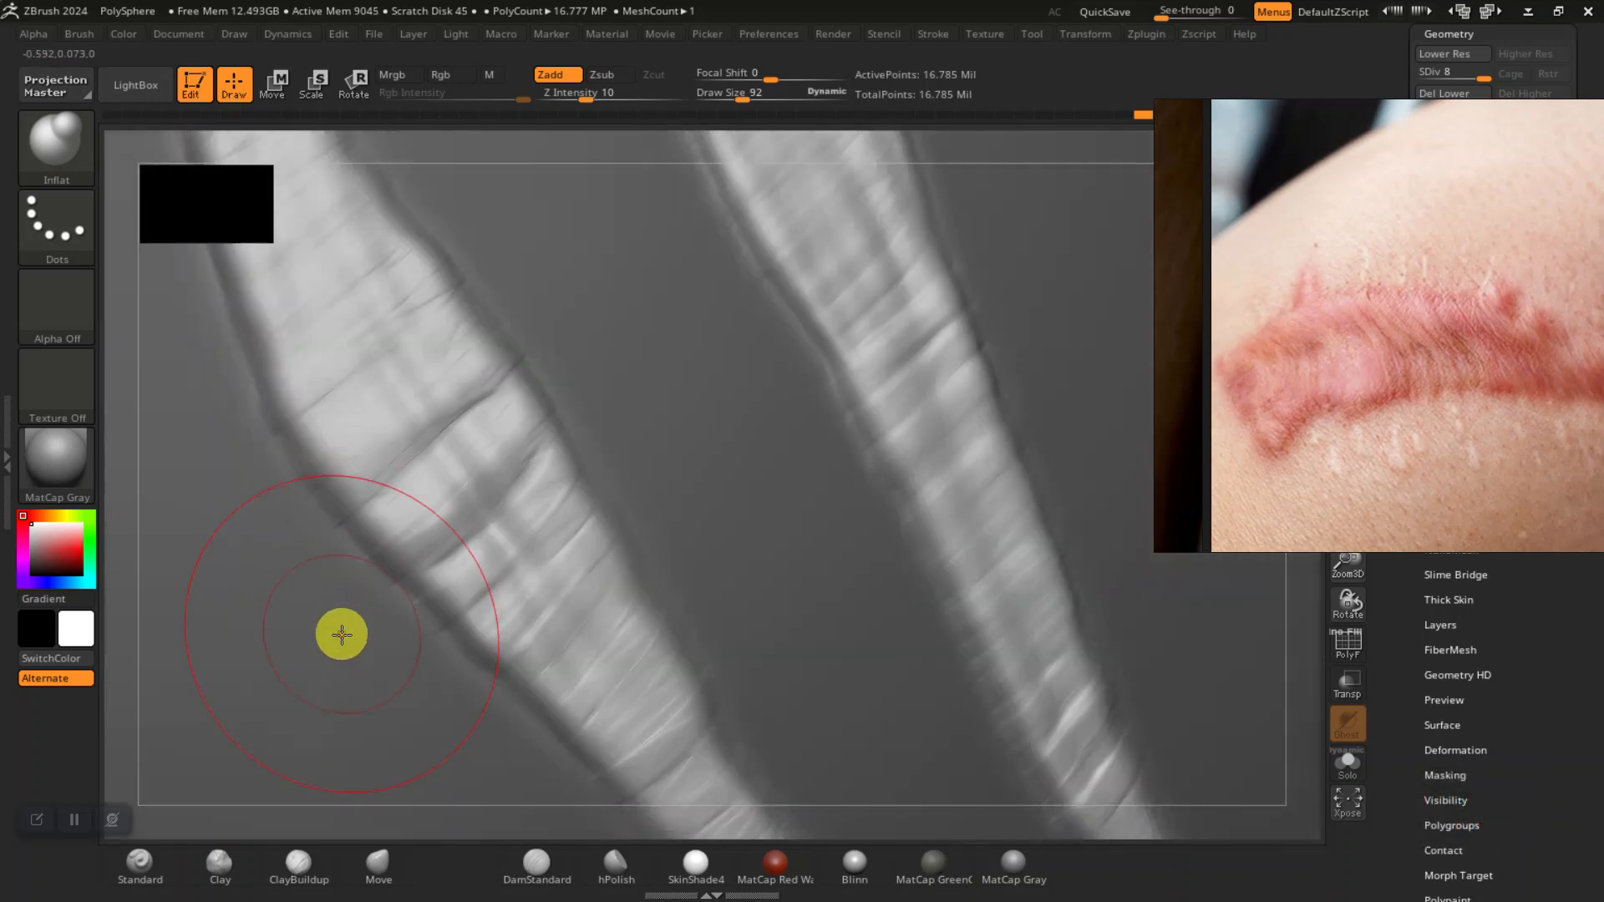
mouse_move(409, 634)
left_mouse_down("shift")
mouse_move(383, 515)
mouse_move(493, 444)
left_mouse_up("shift")
mouse_move(467, 297)
left_mouse_down("shift")
mouse_move(386, 277)
mouse_move(434, 312)
left_mouse_up("shift")
left_click_drag(932, 500, 947, 384, "shift")
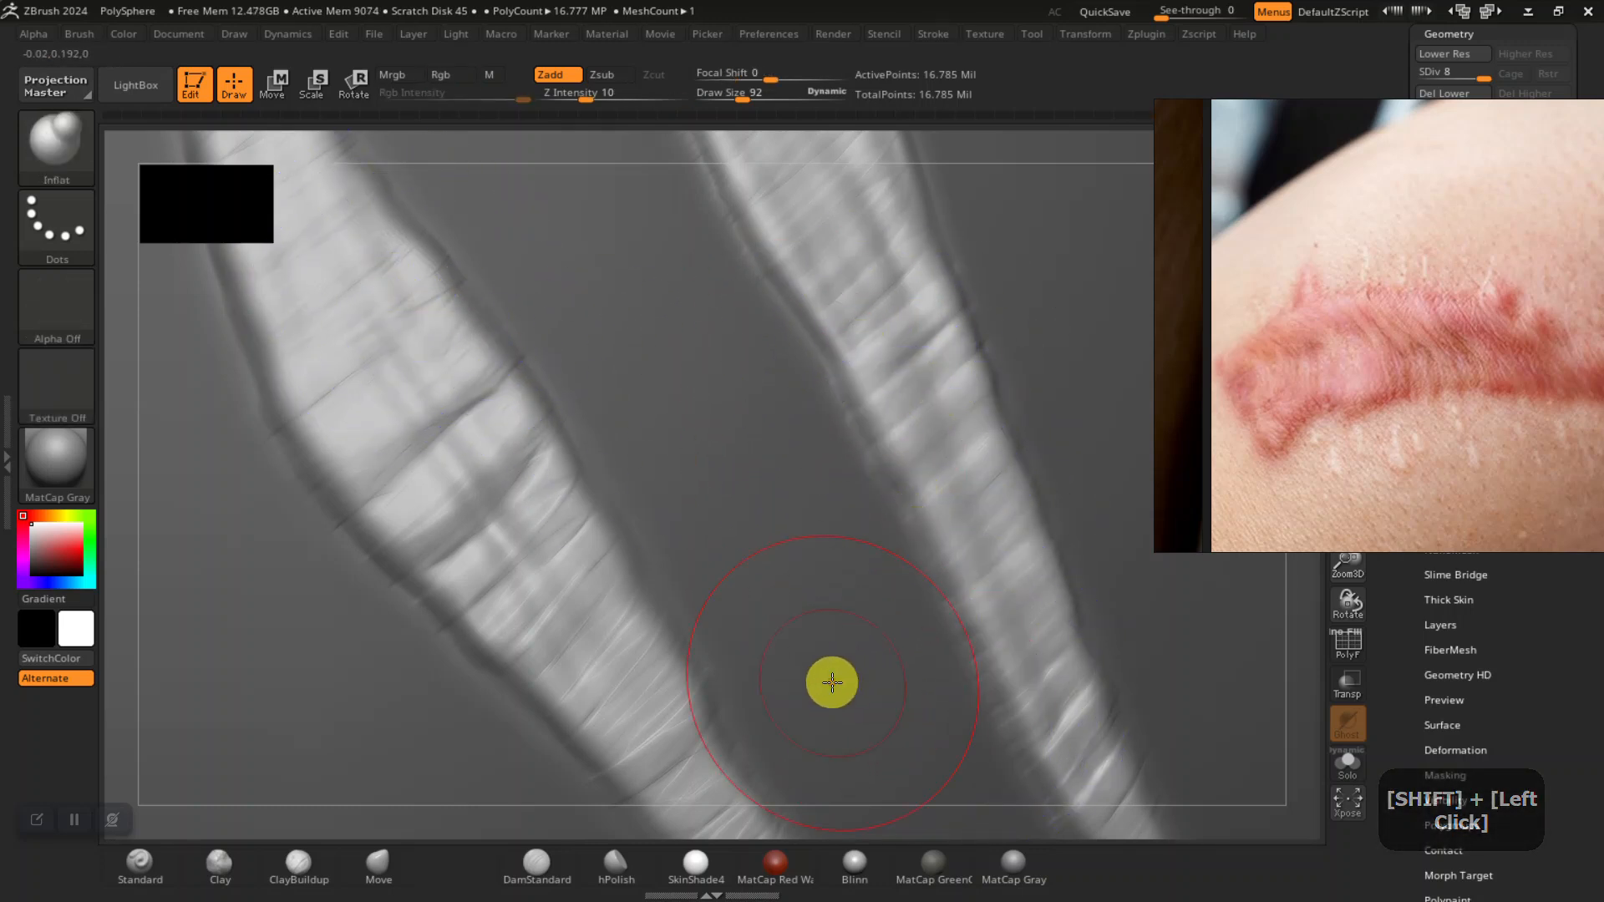
- Add fine diagonal ClayBuildup fibres across the left scar's upper middle with a draw size of 12
key("f")
left_click_drag(1167, 661, 1004, 552)
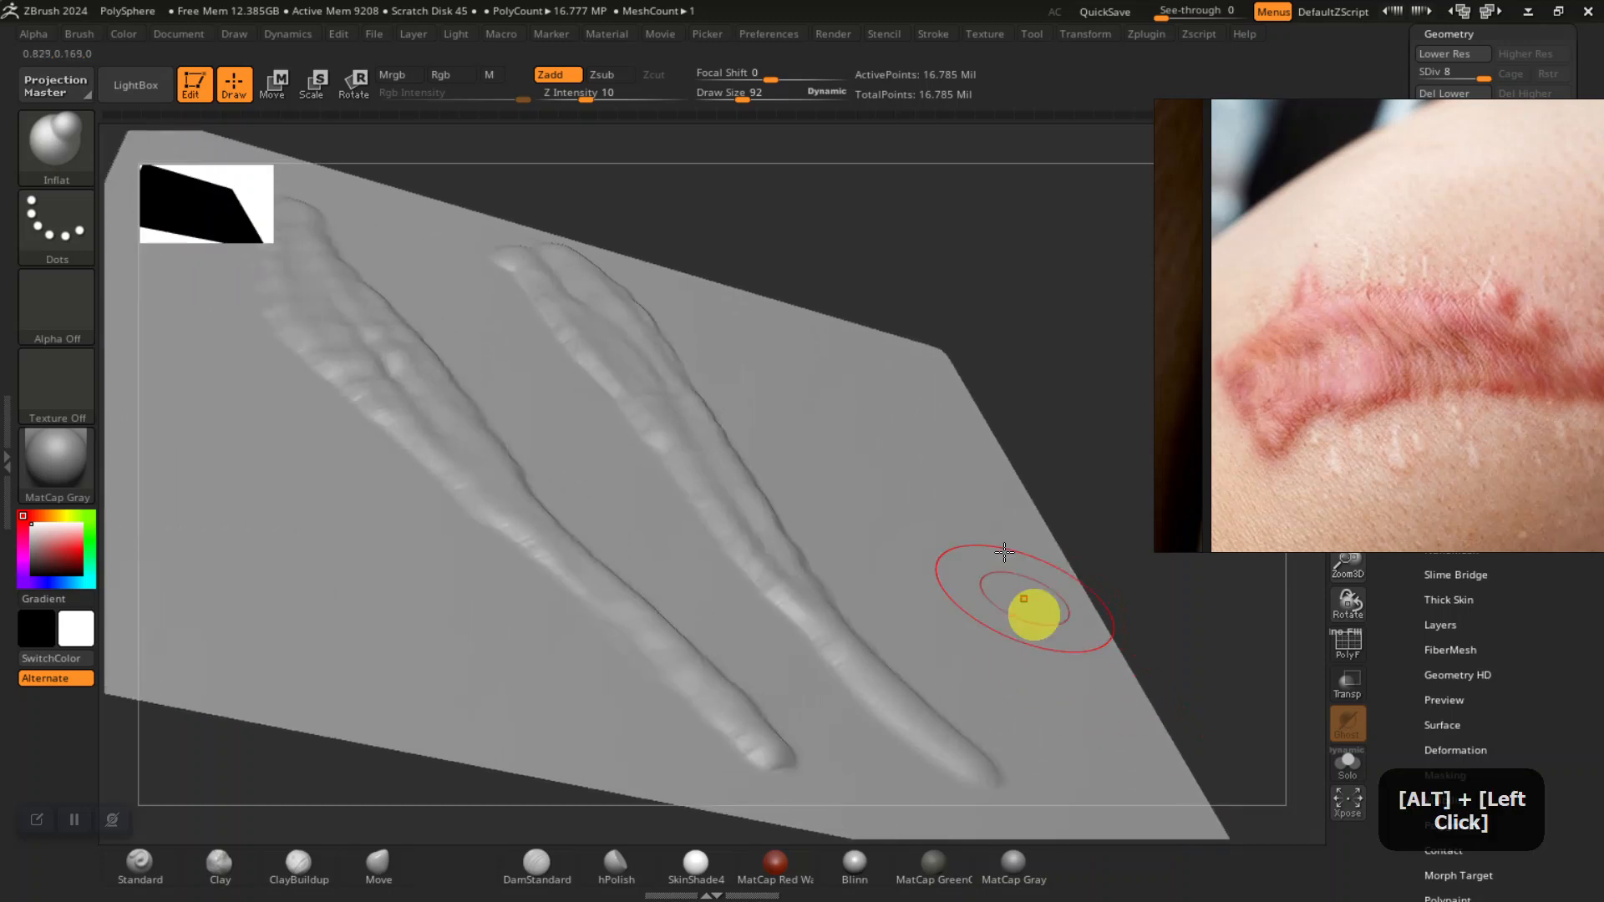
left_click_drag(1010, 359, 372, 642)
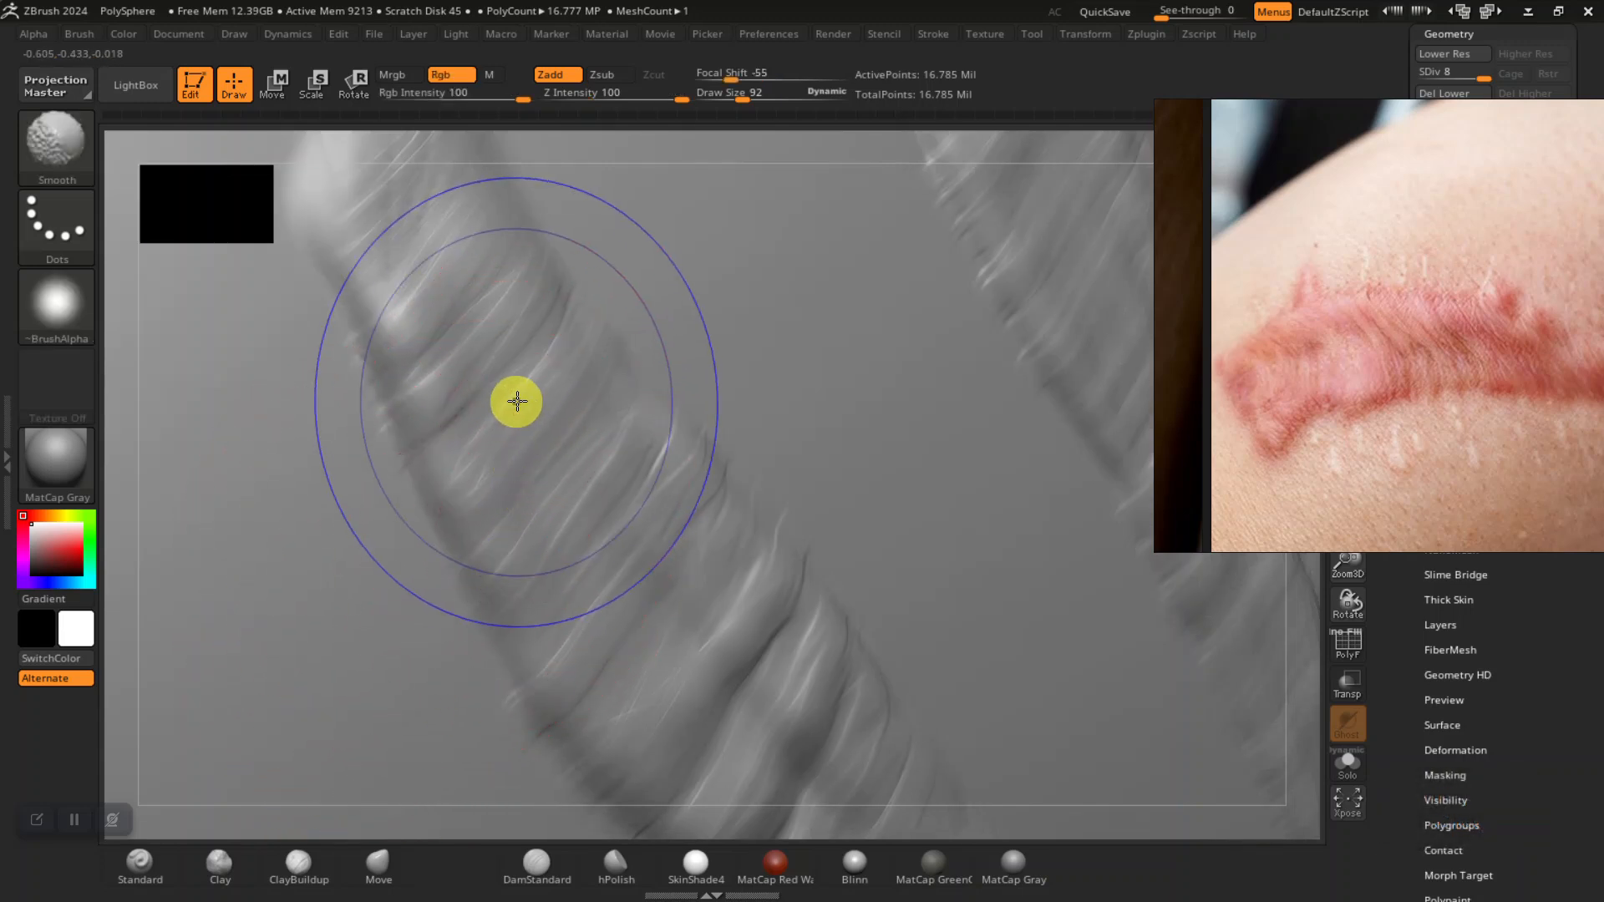
key("bracketleft")
key("bracketleft")
key("bracketleft")
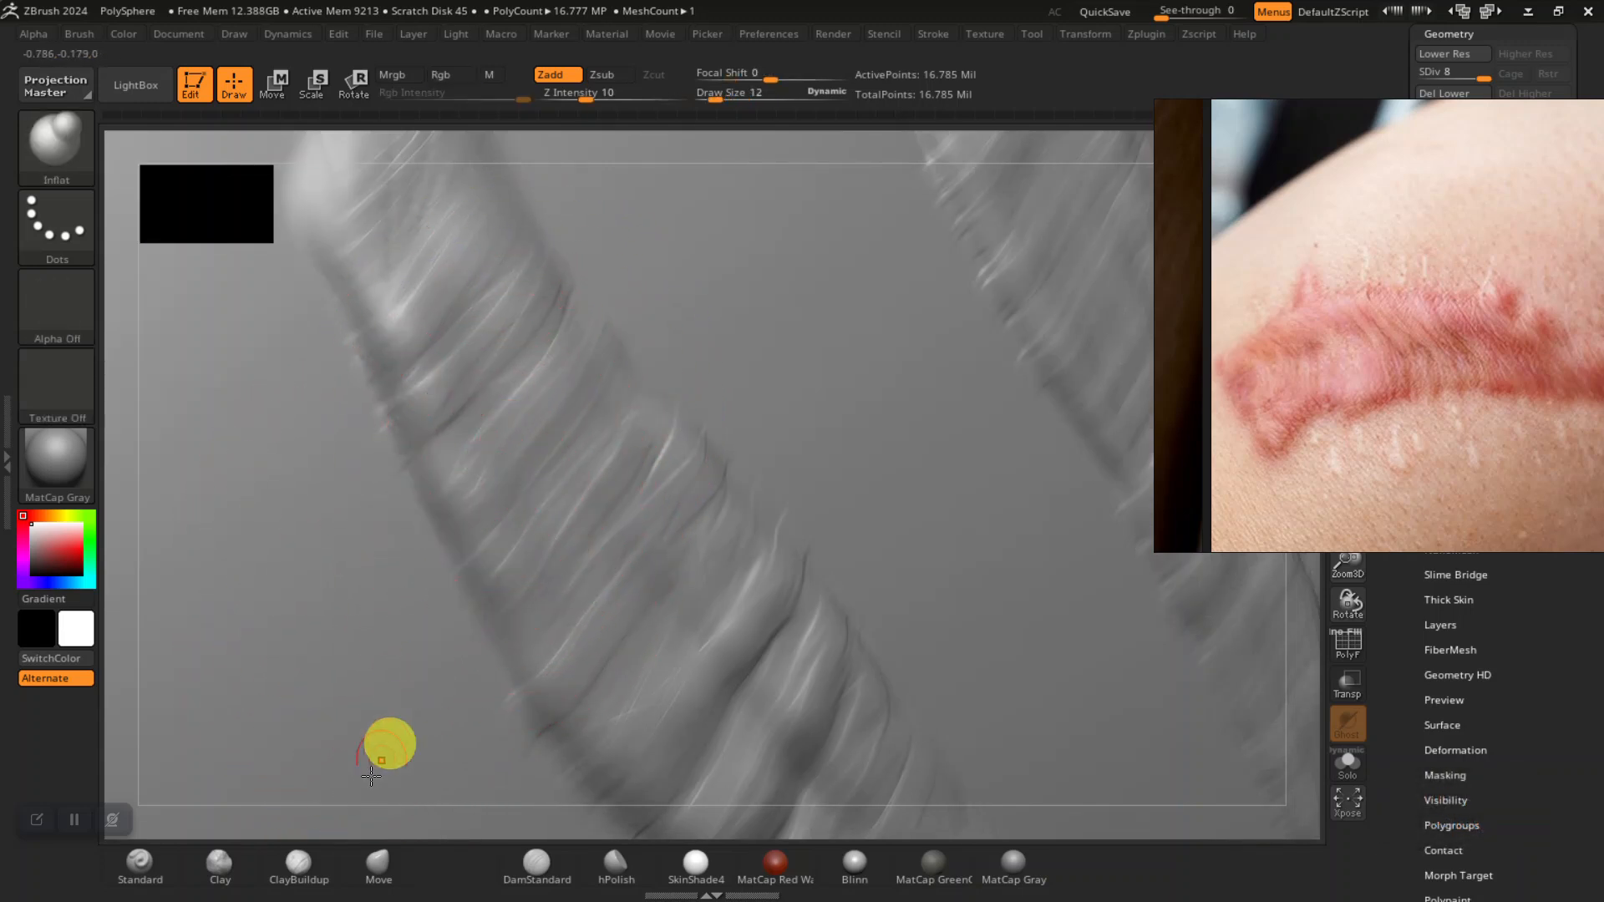
left_click(299, 862)
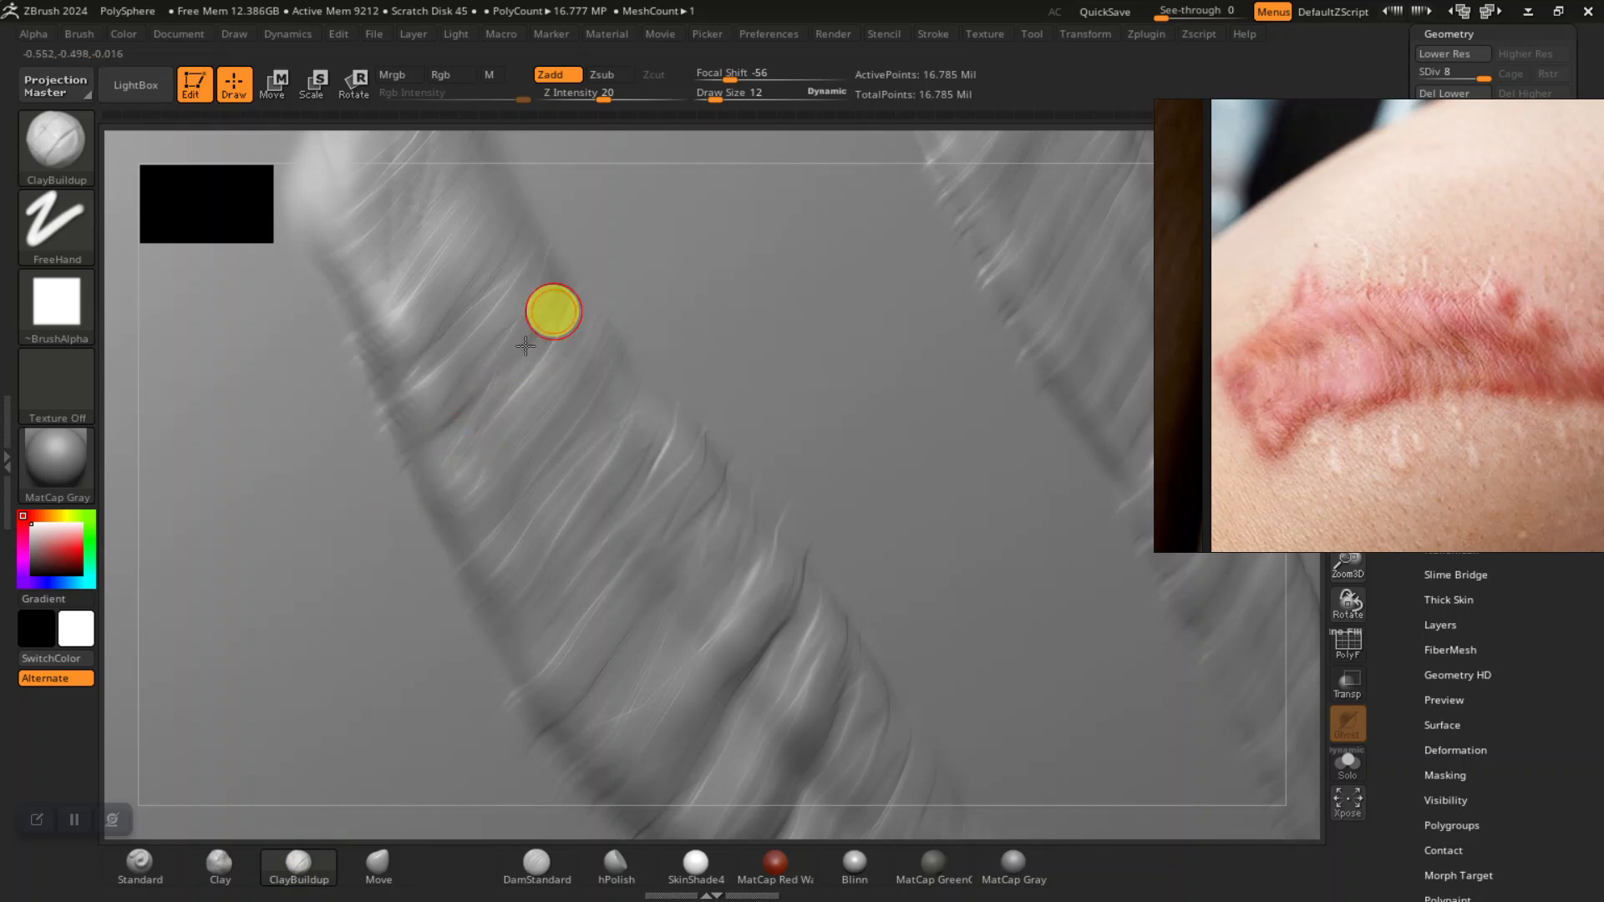
left_click_drag(628, 461, 543, 631)
left_click_drag(668, 430, 560, 670)
left_click_drag(695, 458, 618, 618)
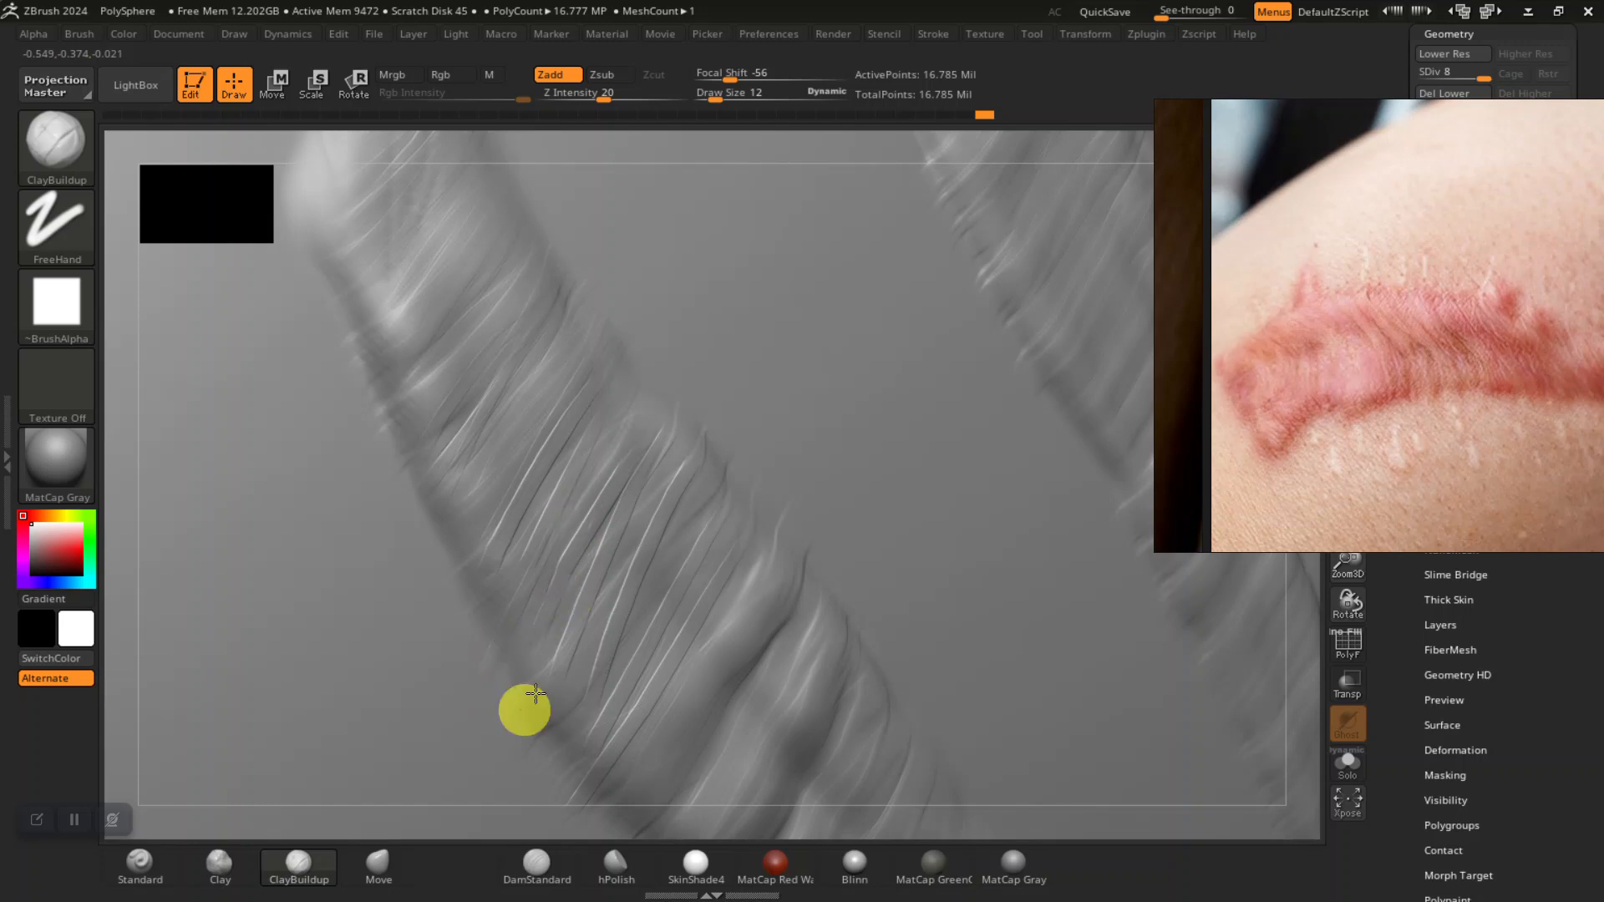
left_click_drag(465, 376, 420, 495)
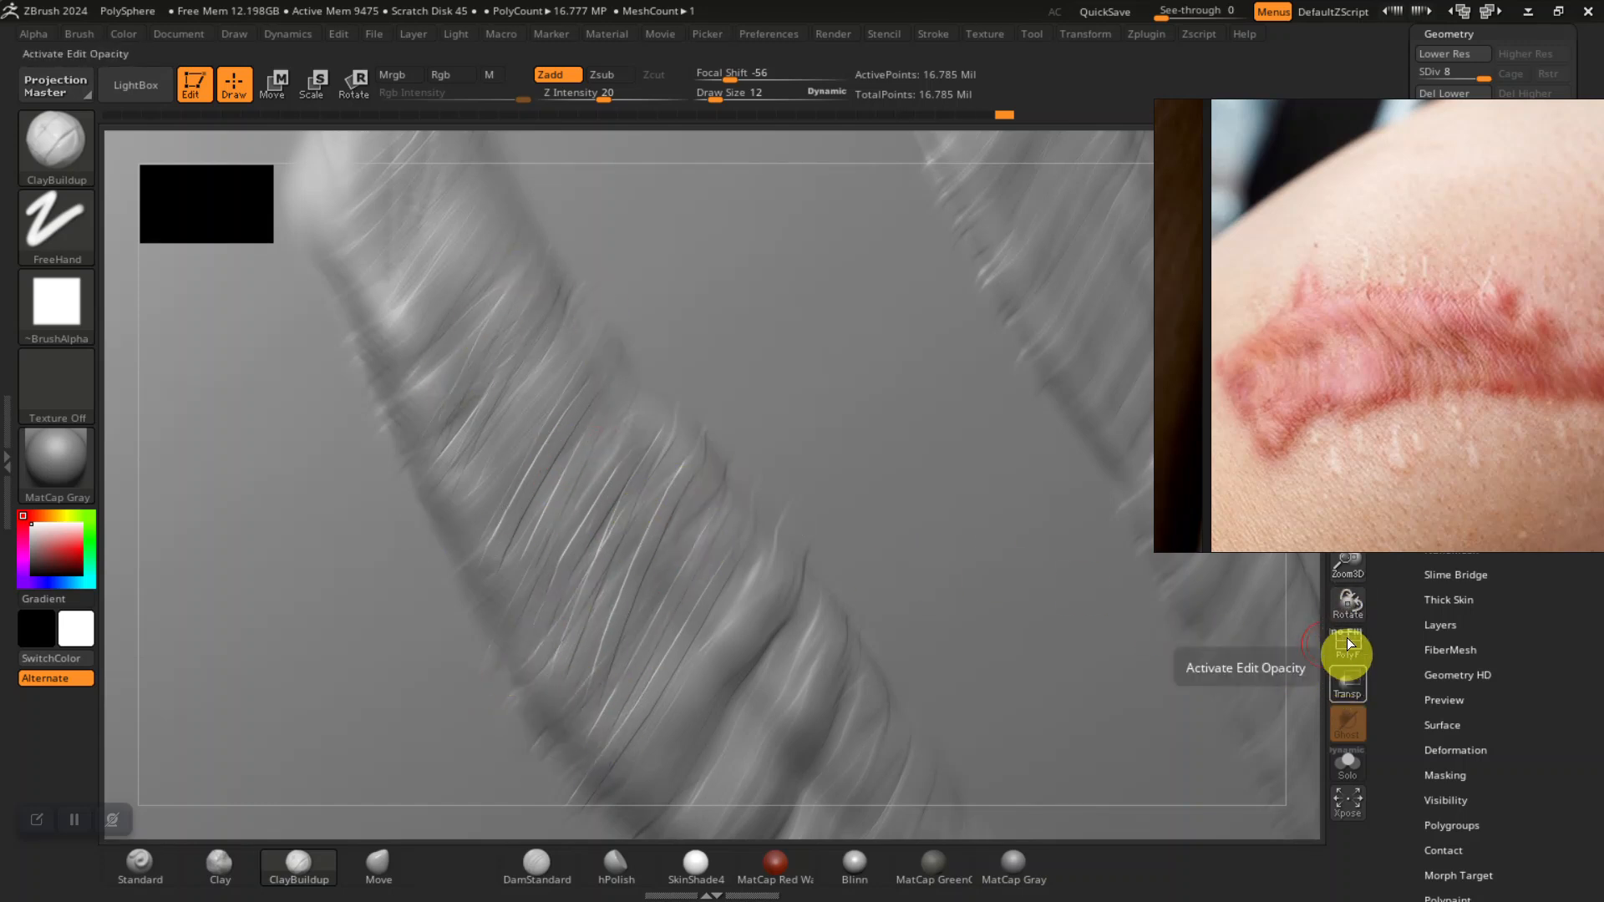
- Add fine ClayBuildup fibres across the left scar's lower middle, where it narrows
left_click_drag(1348, 571, 744, 529)
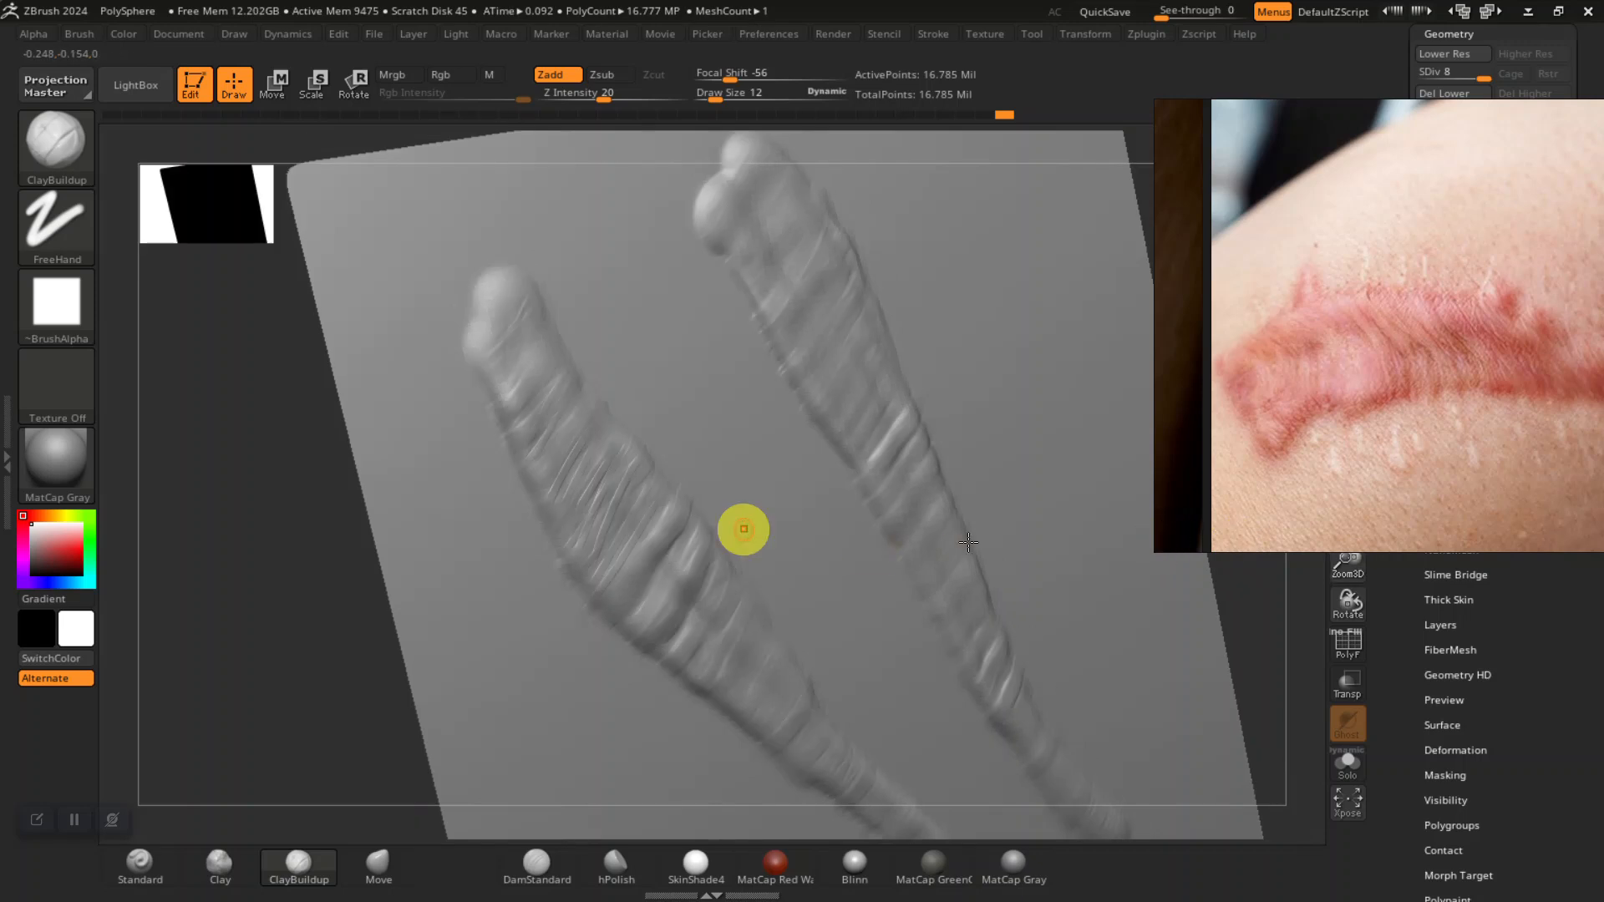
mouse_move(189, 630)
left_mouse_down("alt")
mouse_move(179, 617)
mouse_move(212, 562)
mouse_move(641, 572)
left_mouse_up("alt")
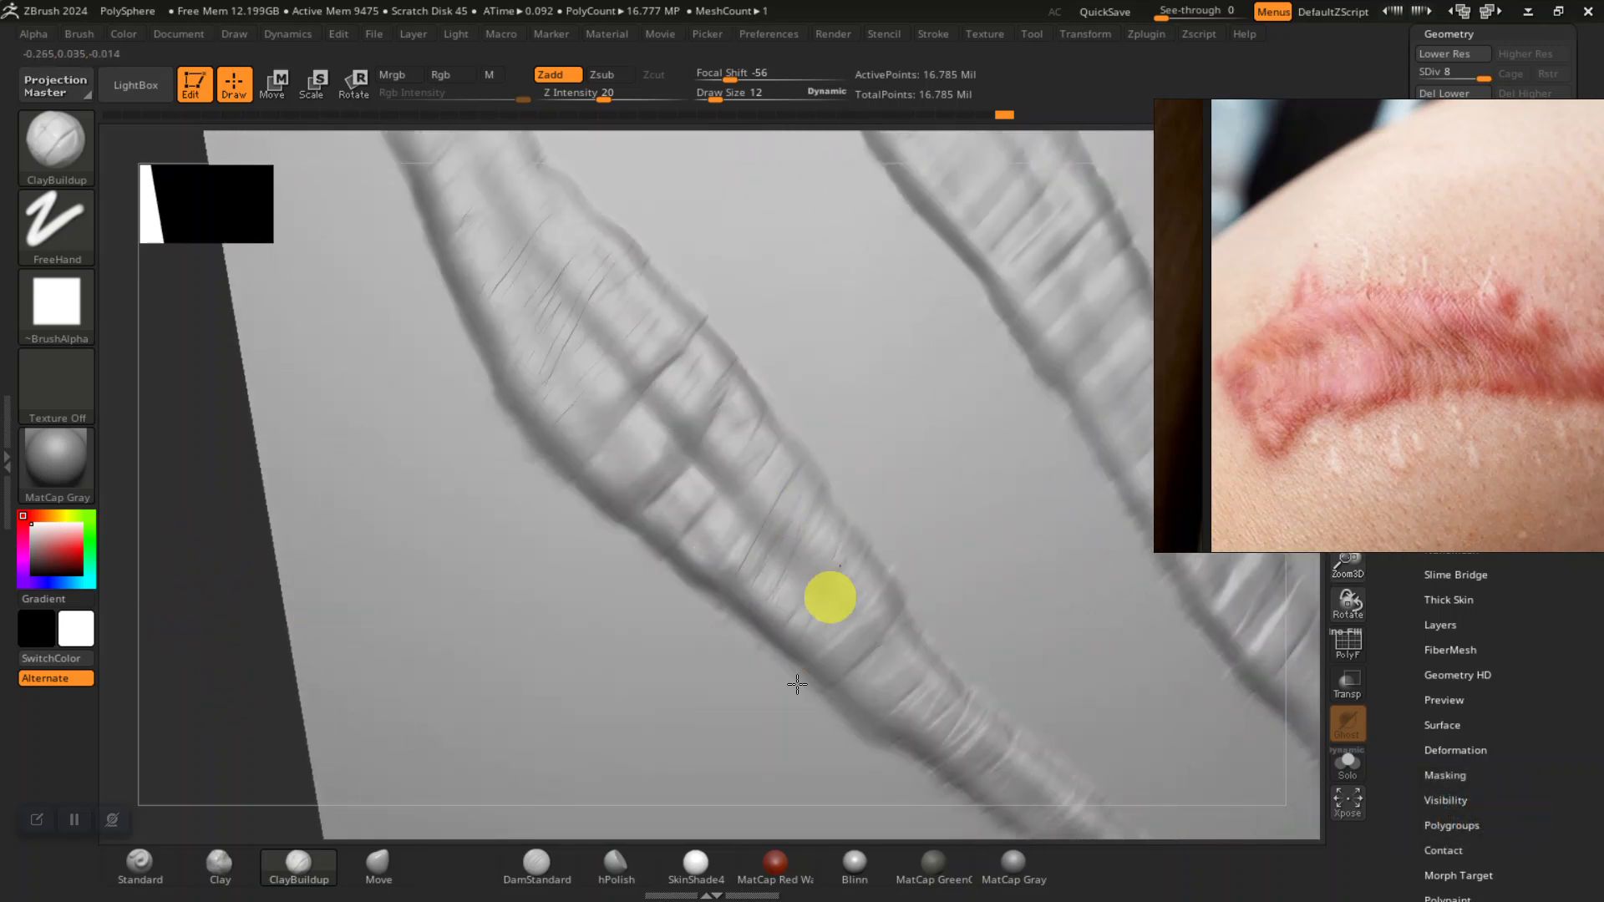
left_click_drag(233, 697, 215, 601, "alt")
left_click_drag(281, 672, 143, 609, "alt")
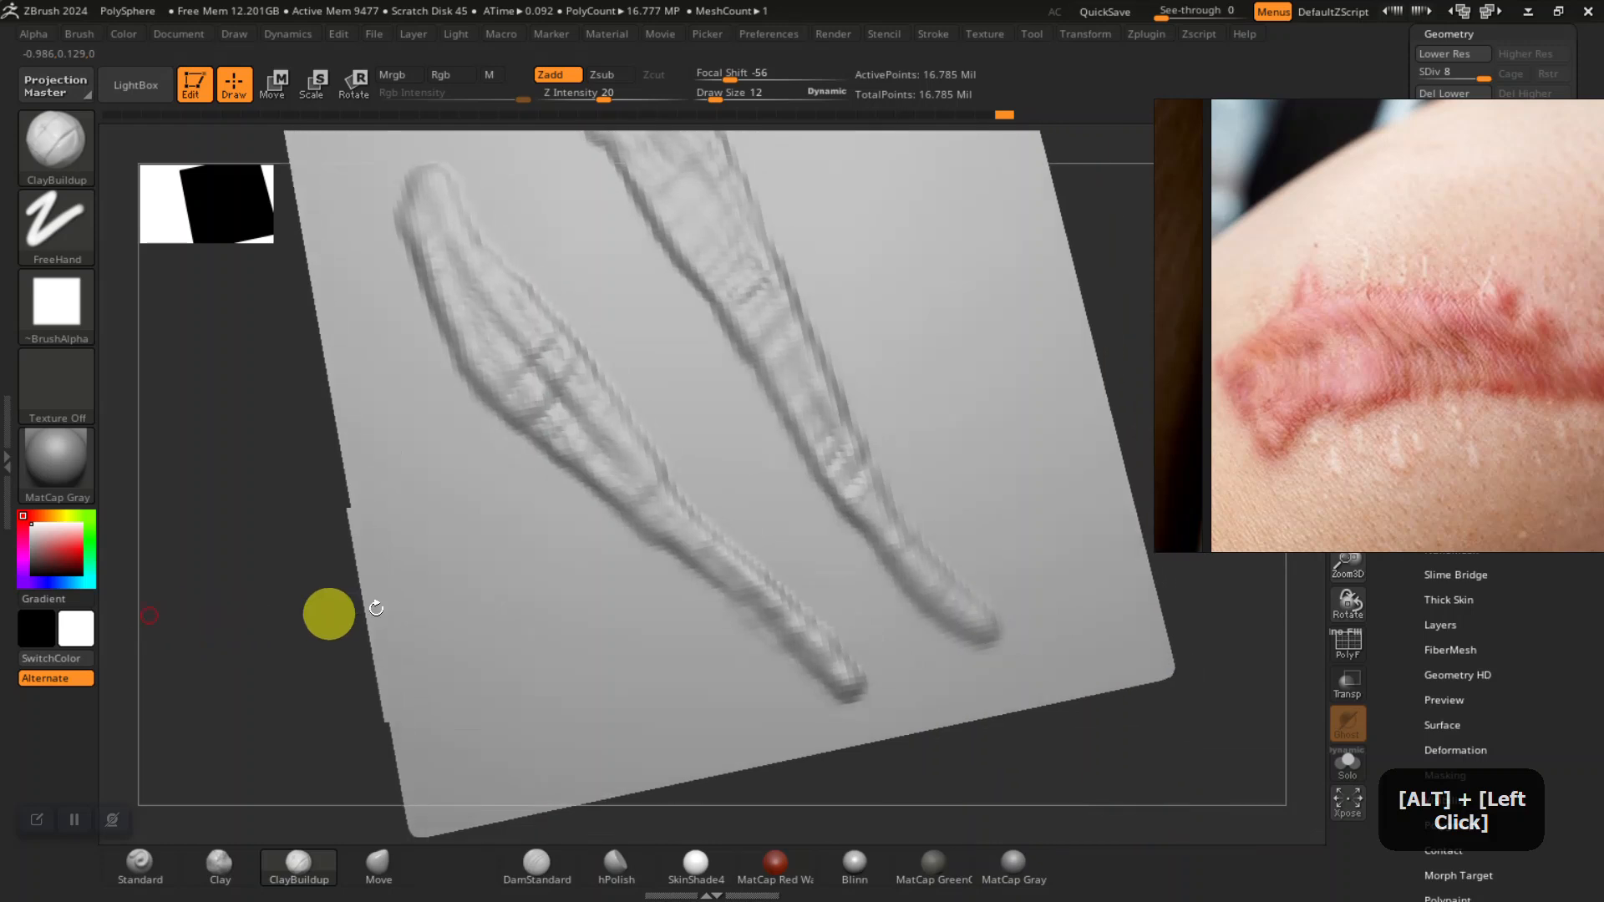
mouse_move(341, 614)
left_mouse_down("alt")
mouse_move(345, 574)
mouse_move(386, 561)
mouse_move(351, 555)
mouse_move(417, 695)
left_mouse_up("alt")
left_click_drag(803, 513, 919, 617)
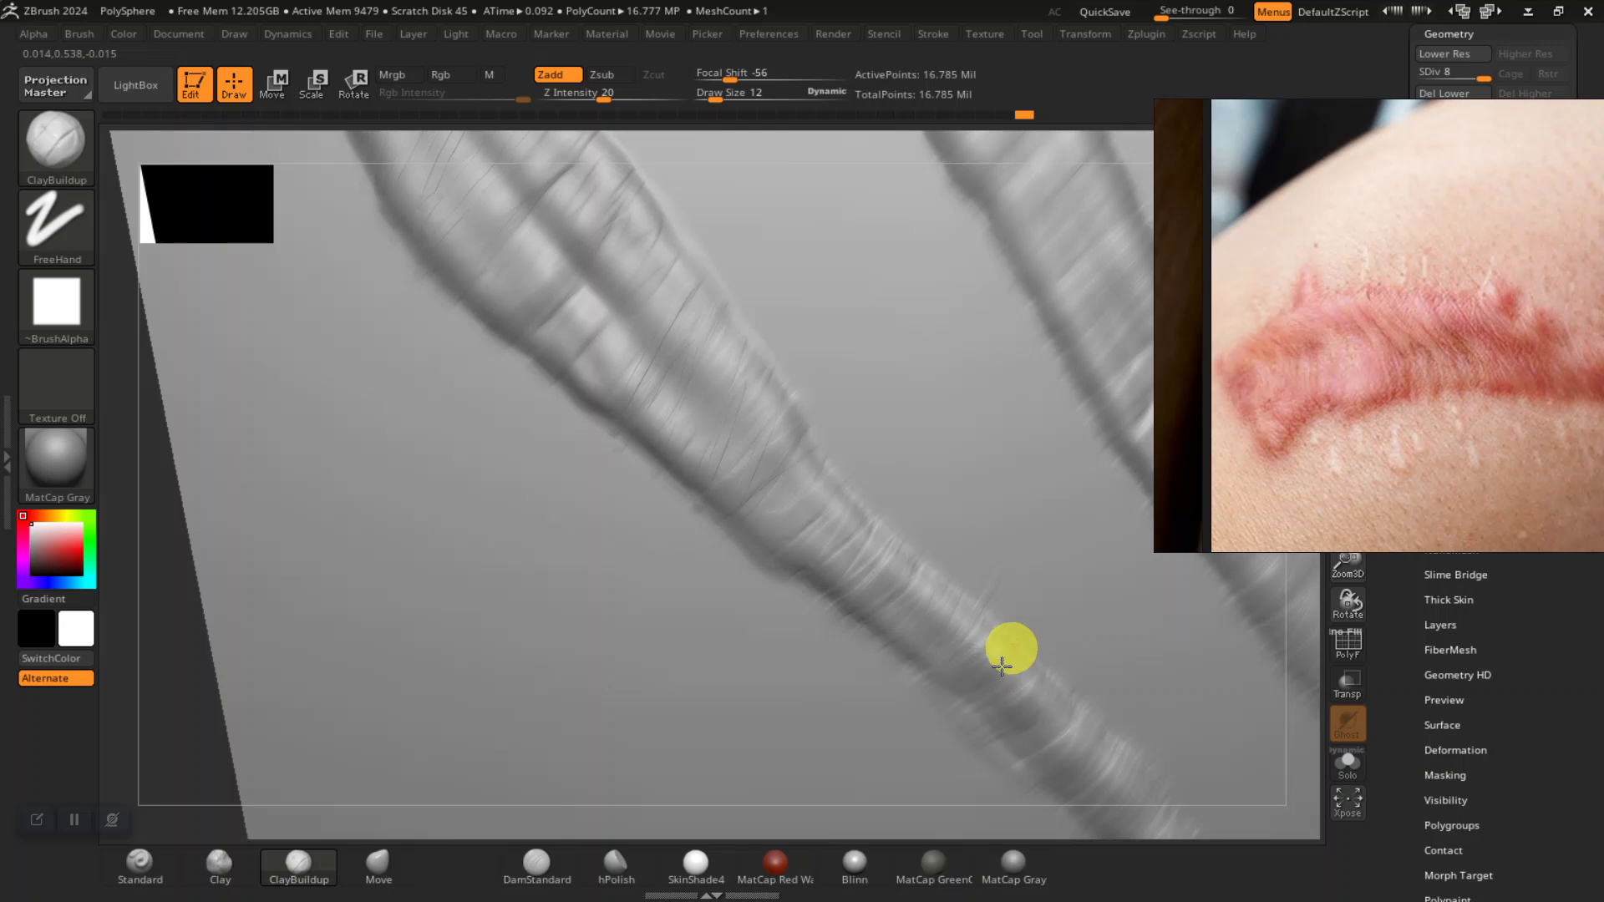
- Add short ClayBuildup fibres across the left scar's lower end, extending them past its edges onto the surrounding skin
mouse_move(223, 687)
left_mouse_down("alt")
mouse_move(179, 577)
mouse_move(204, 630)
mouse_move(129, 648)
mouse_move(209, 731)
left_mouse_up("alt")
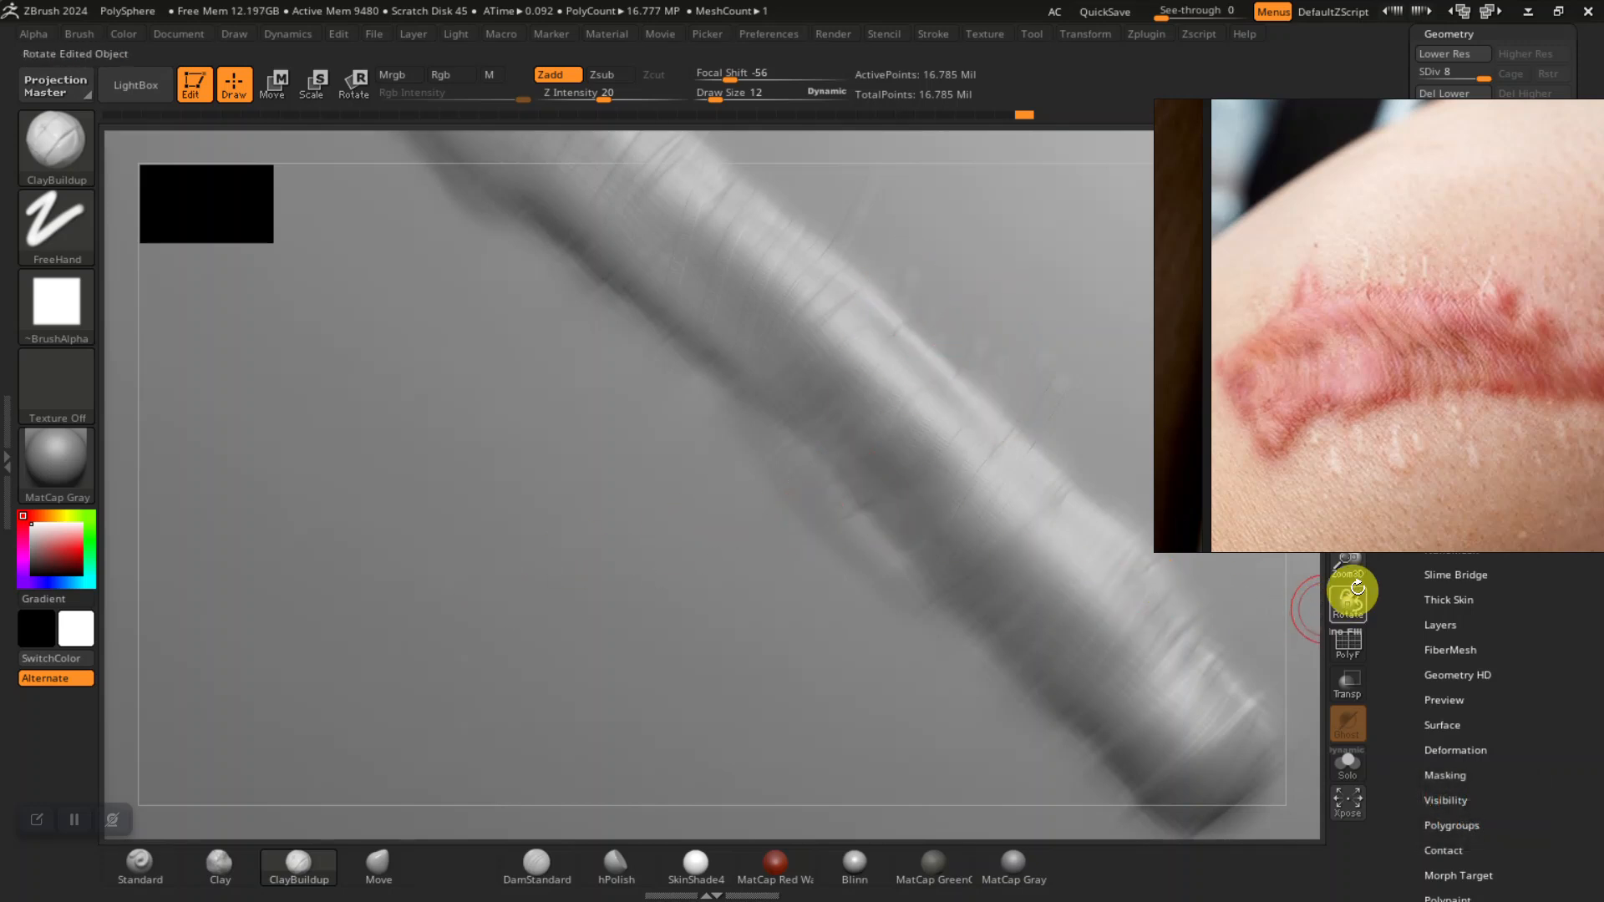
left_click_drag(1352, 574, 1349, 568)
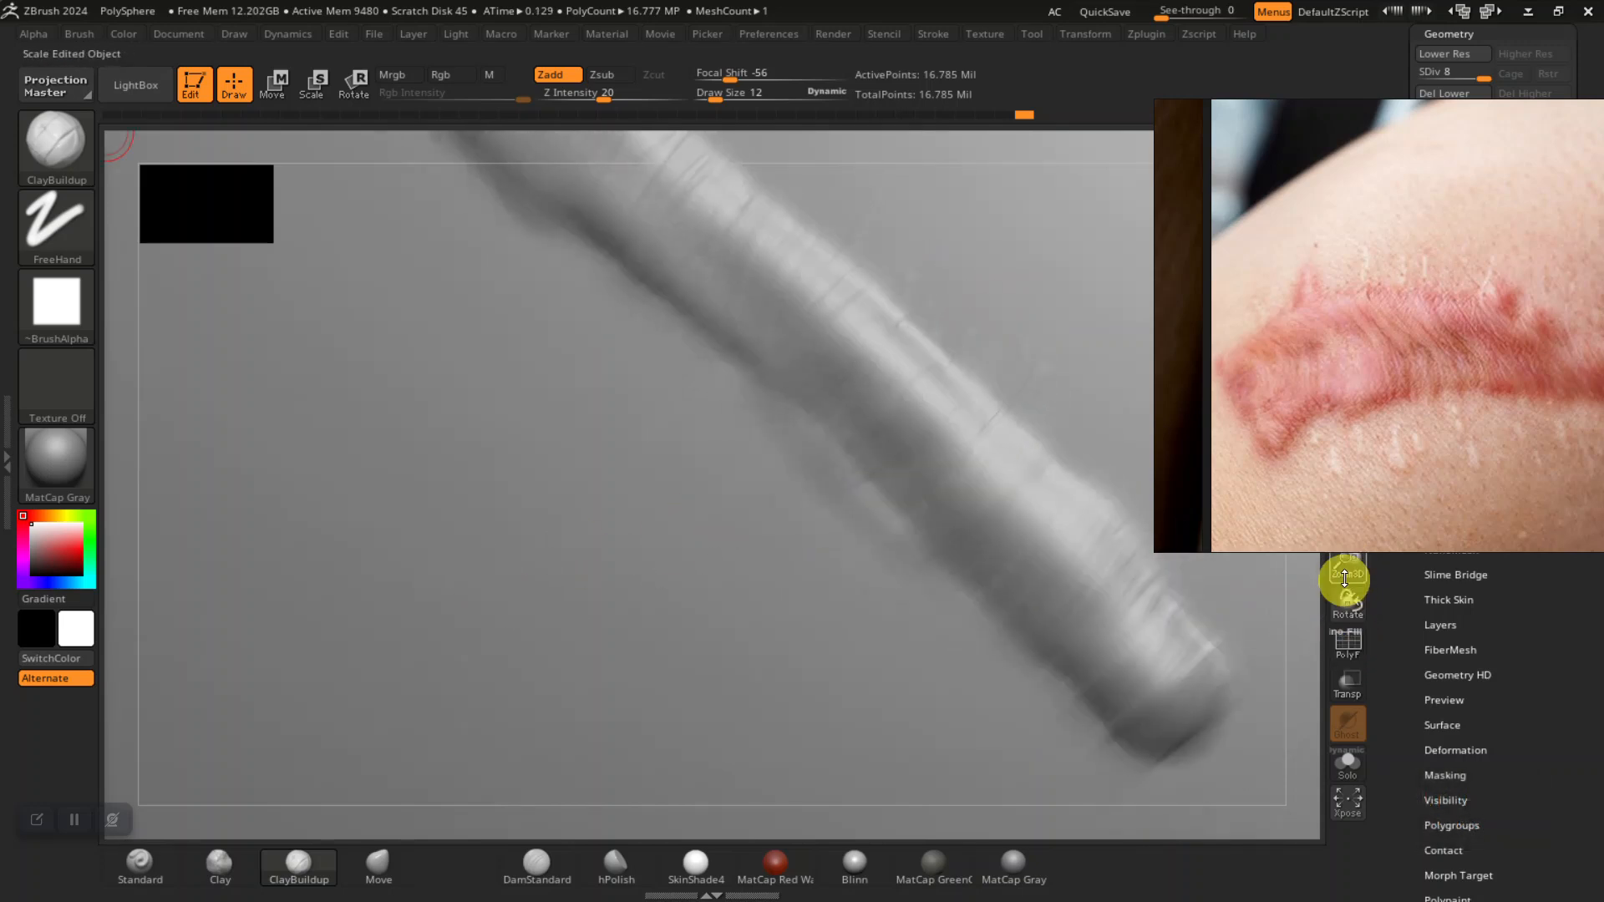
left_click_drag(1348, 558, 1050, 537)
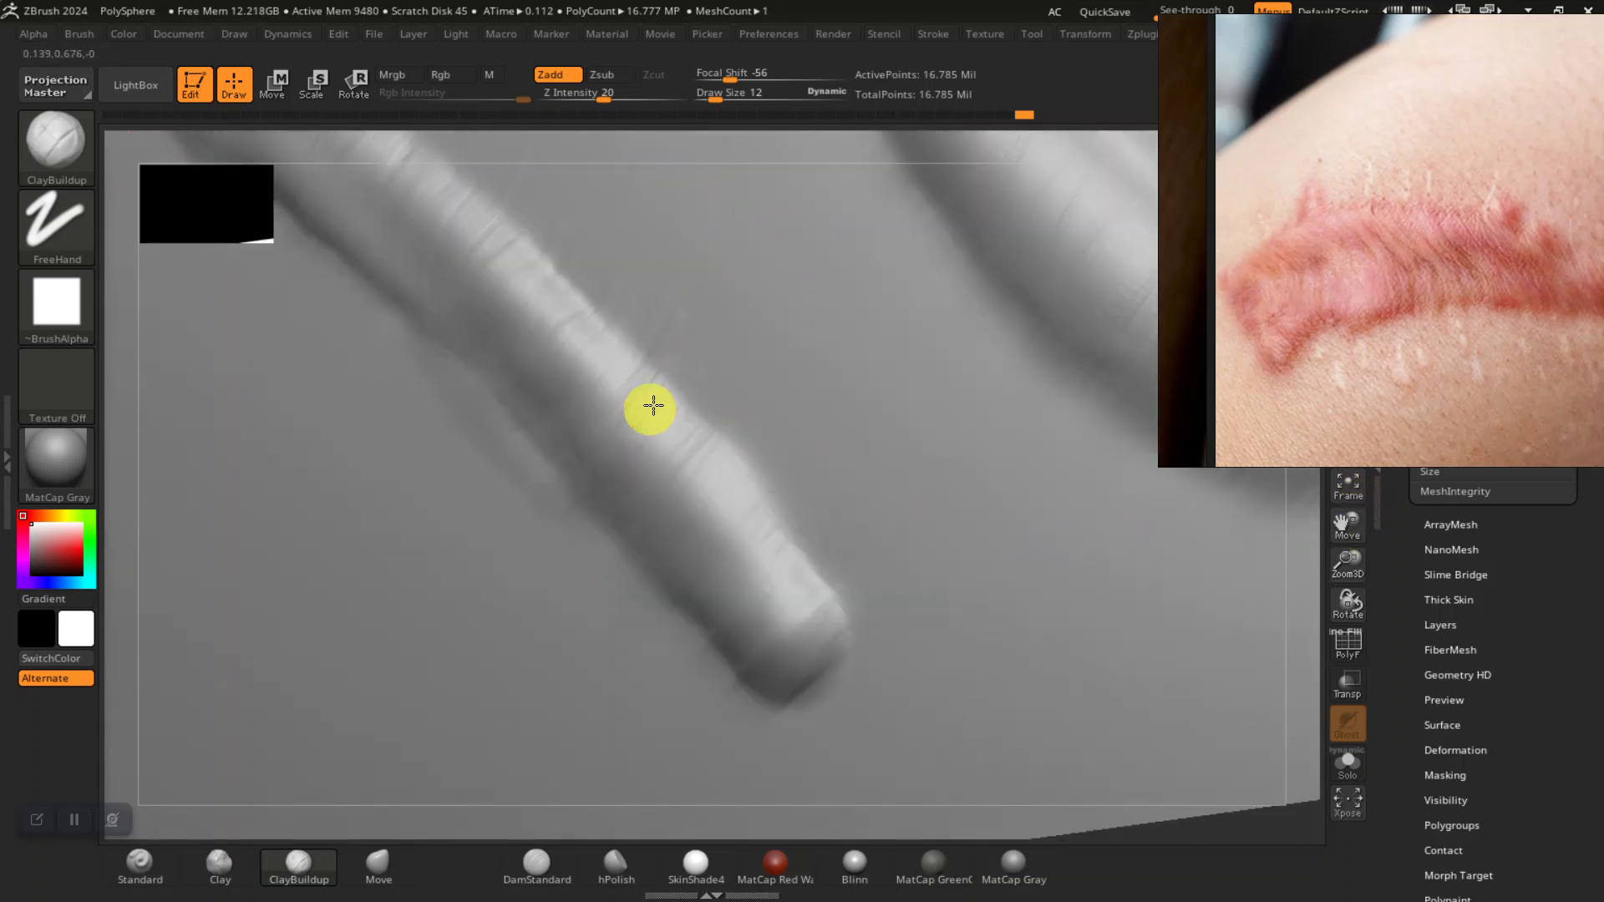
mouse_move(712, 433)
left_mouse_down()
mouse_move(605, 570)
mouse_move(629, 566)
left_mouse_up()
left_click_drag(755, 491, 649, 623)
mouse_move(849, 569)
left_mouse_down()
mouse_move(782, 690)
mouse_move(670, 700)
mouse_move(670, 596)
mouse_move(573, 550)
mouse_move(655, 684)
mouse_move(618, 657)
left_mouse_up()
mouse_move(501, 501)
left_mouse_down()
mouse_move(578, 459)
mouse_move(469, 429)
mouse_move(387, 376)
mouse_move(368, 306)
left_mouse_up()
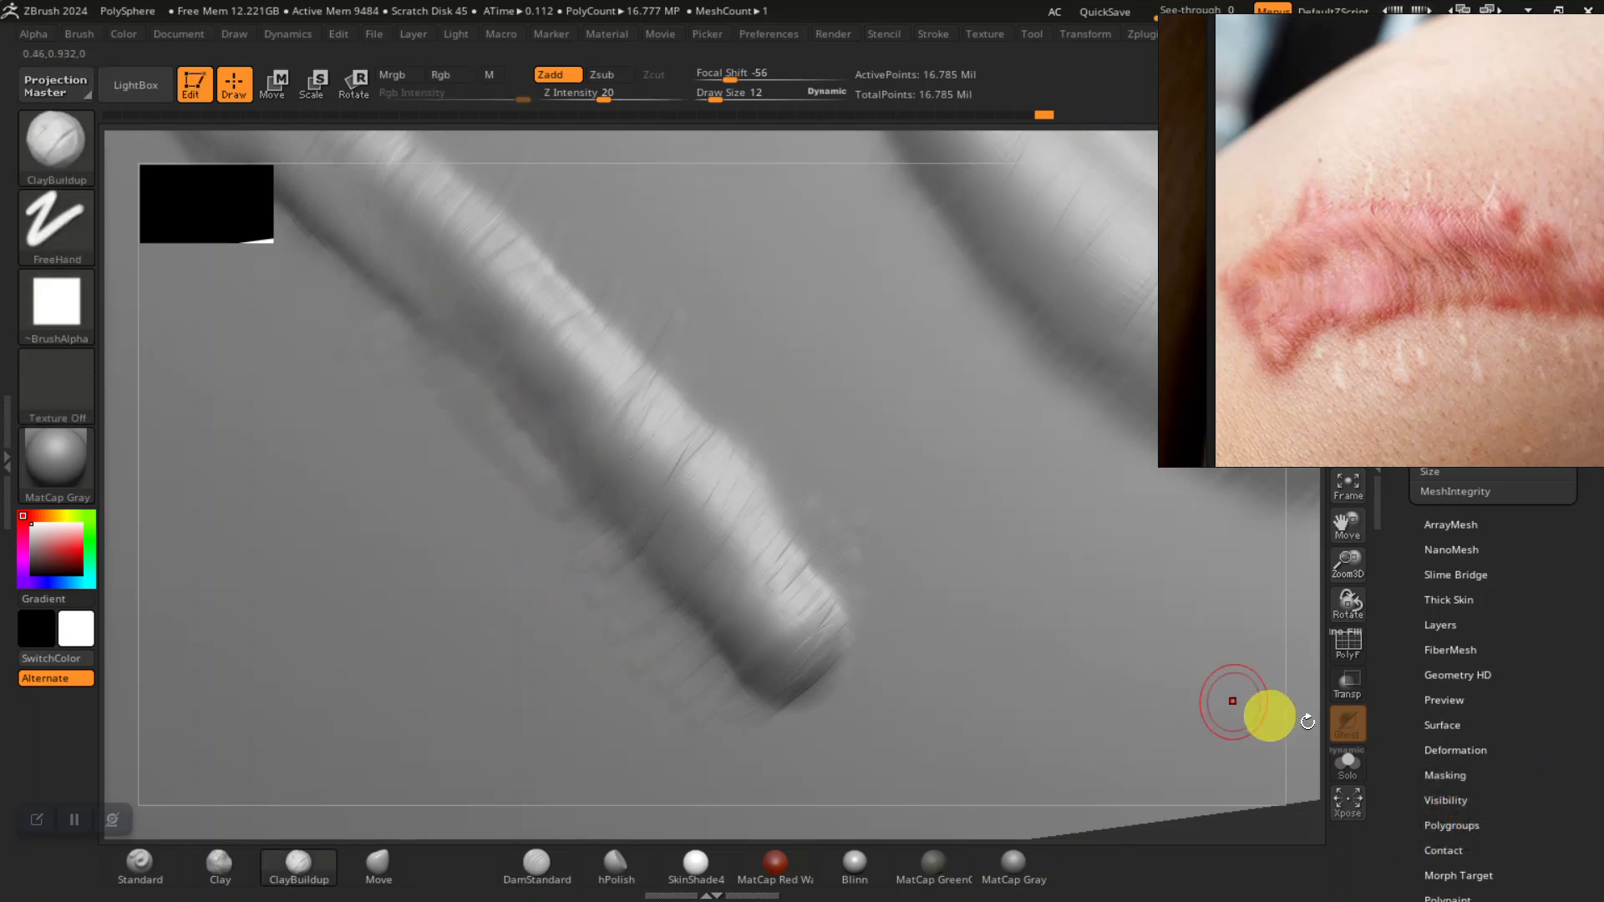
- Add short ClayBuildup fibres along both edges of the left scar's narrow lower middle, extending onto the surrounding skin
mouse_move(1346, 567)
left_mouse_down()
mouse_move(1361, 573)
mouse_move(1345, 526)
mouse_move(1451, 752)
mouse_move(750, 648)
mouse_move(802, 659)
mouse_move(744, 699)
mouse_move(741, 641)
mouse_move(706, 618)
mouse_move(577, 591)
left_mouse_up()
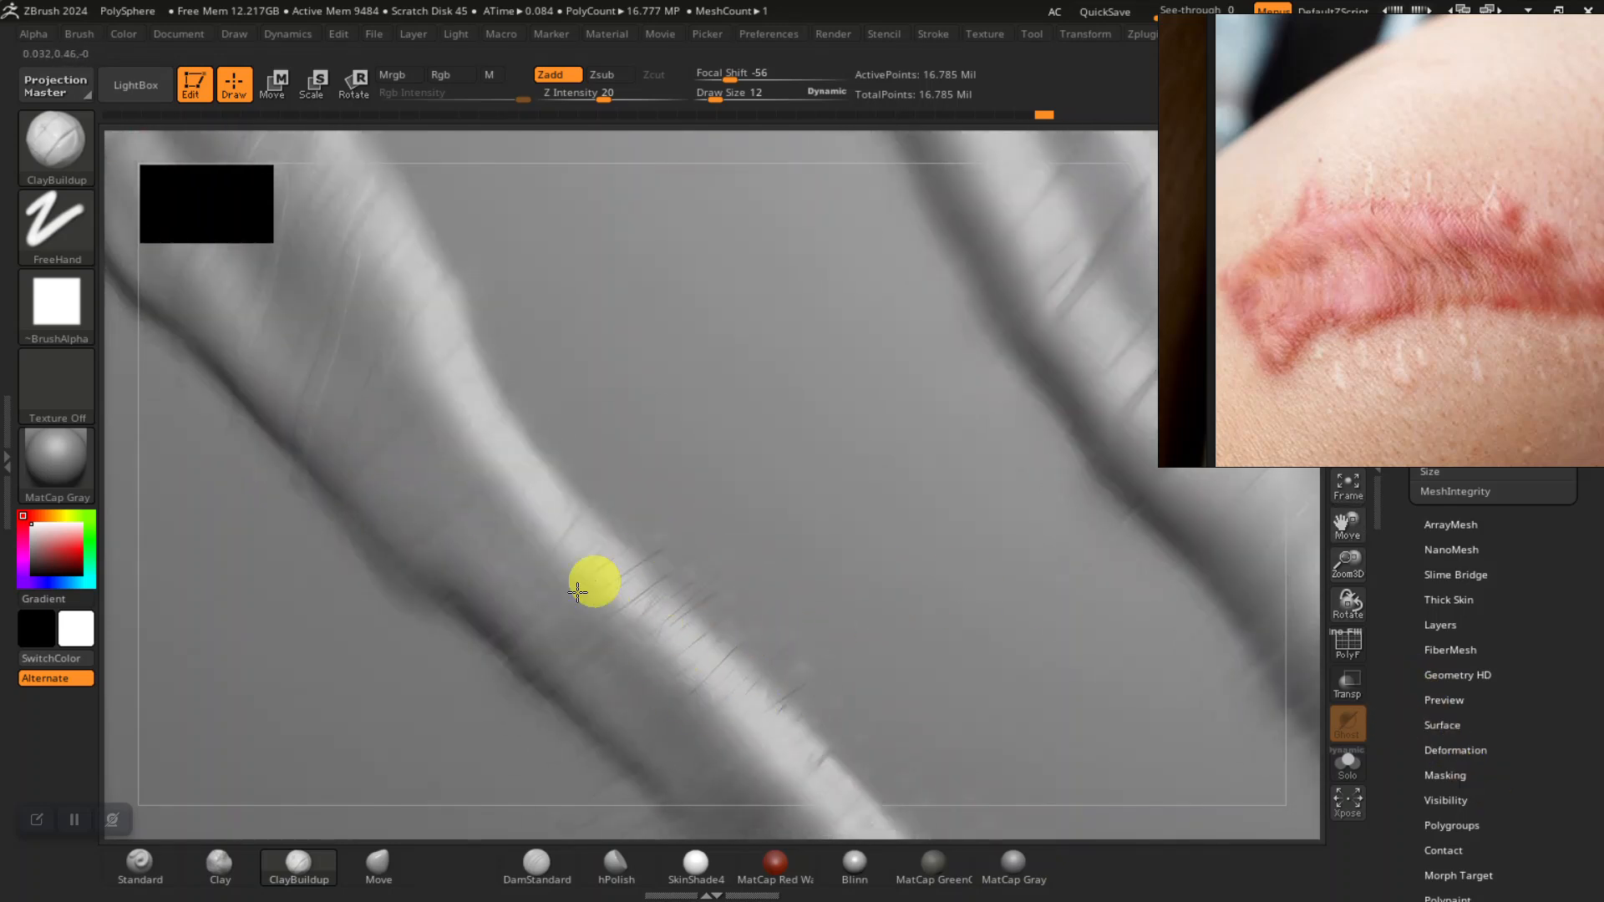
left_click_drag(621, 506, 578, 563)
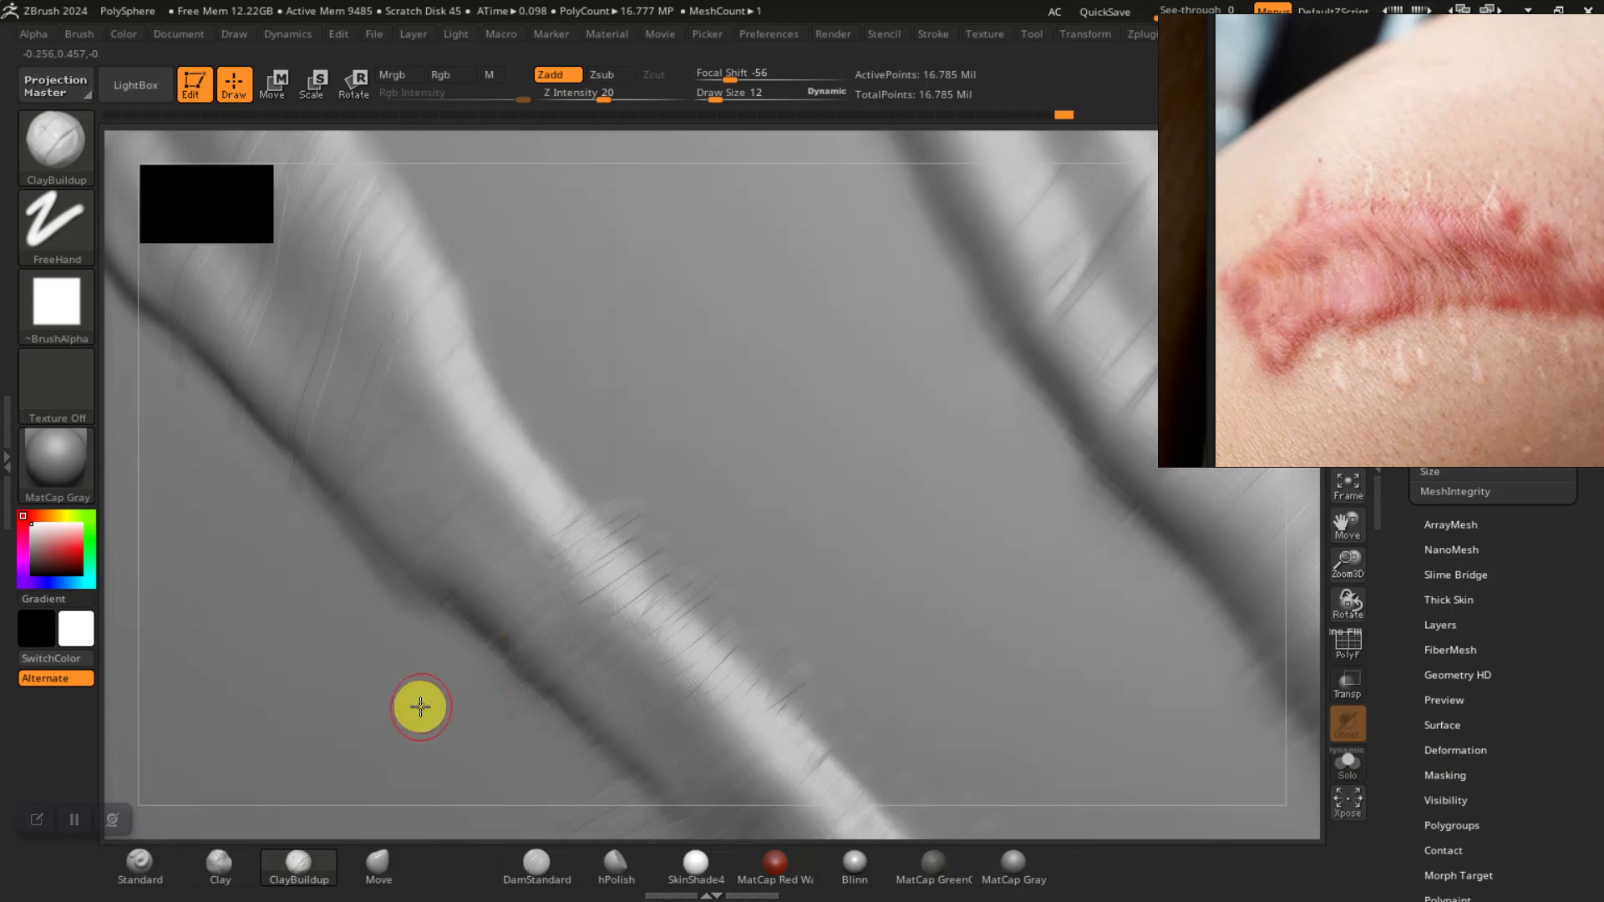
left_click_drag(413, 625, 318, 591)
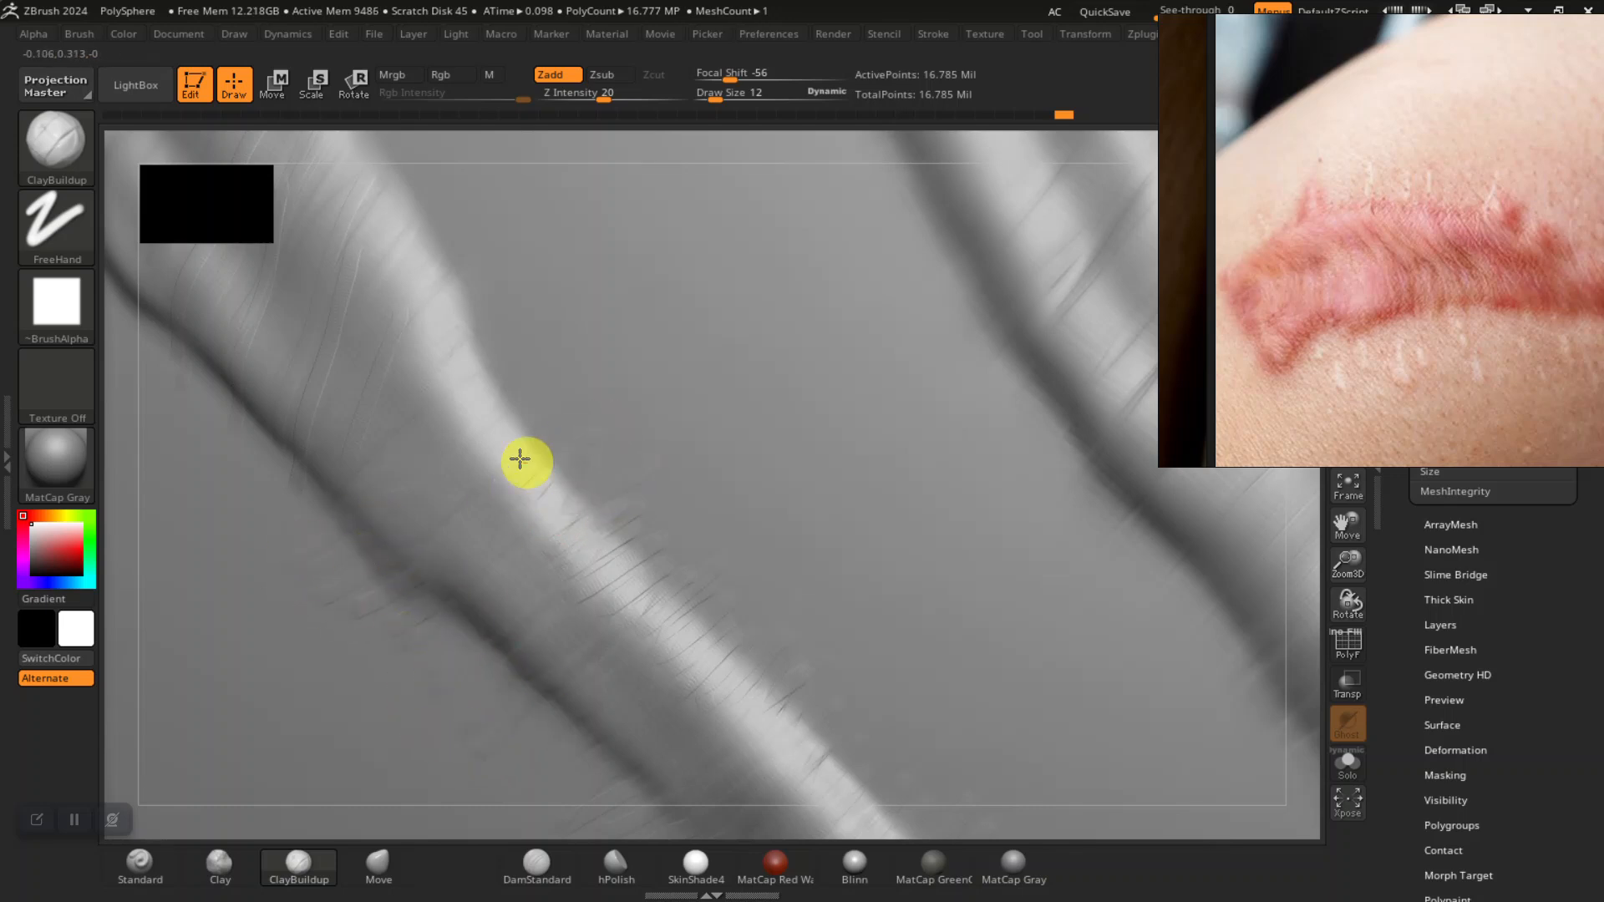
left_click_drag(551, 370, 492, 324)
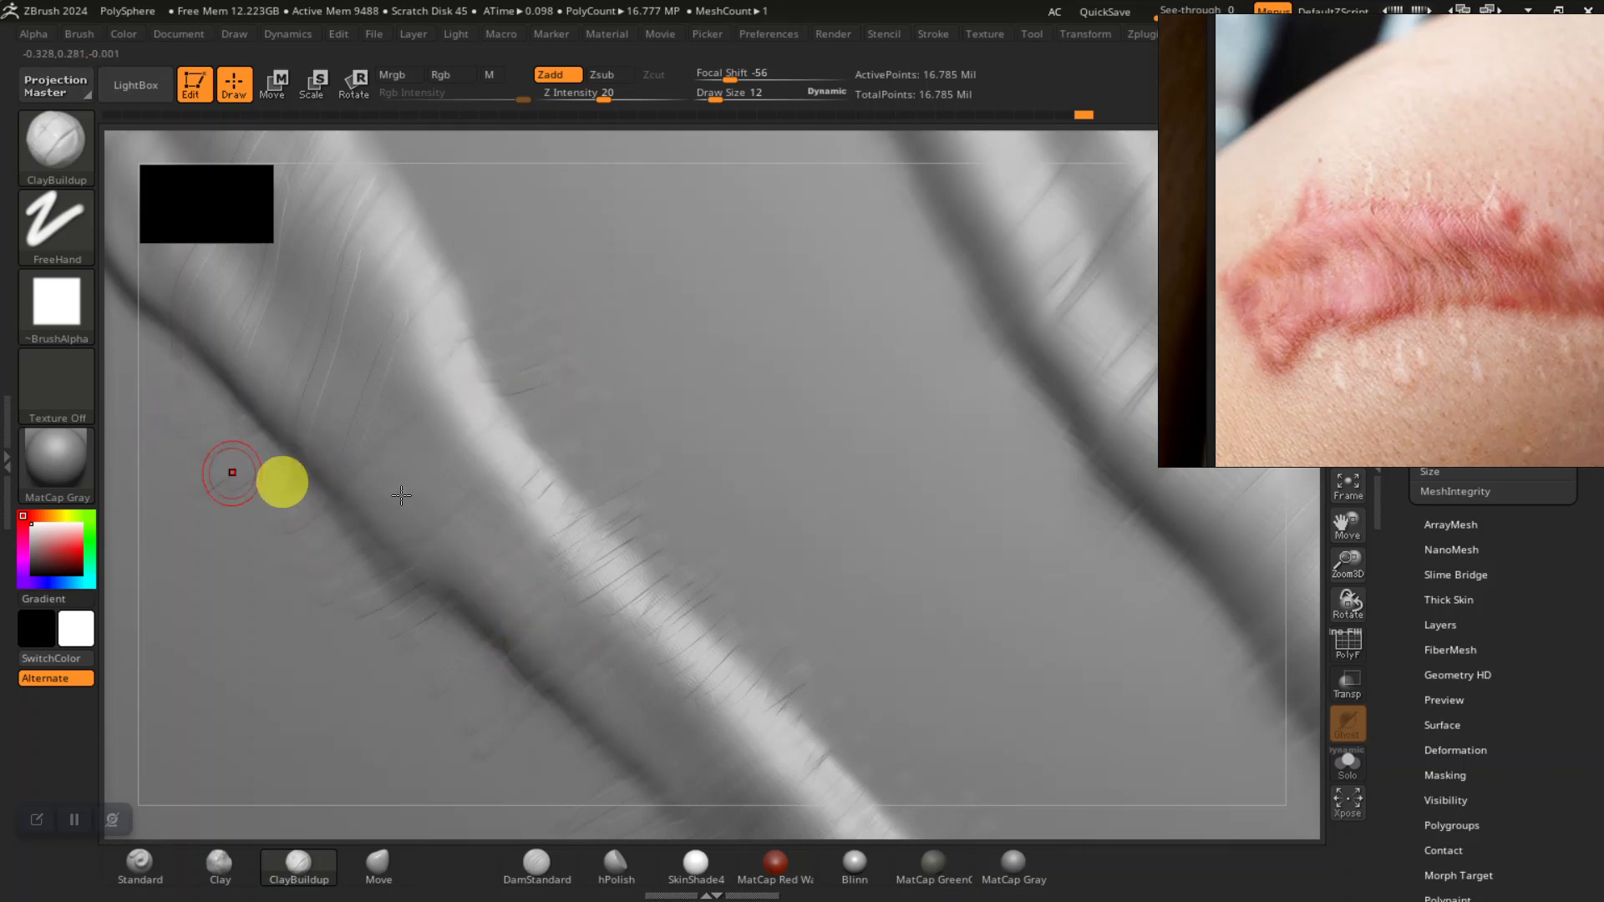
- Add short ClayBuildup fibres along both edges of the left scar's wider middle, reaching past the raised rim
mouse_move(1345, 533)
left_mouse_down()
mouse_move(1576, 669)
mouse_move(1084, 565)
left_mouse_up()
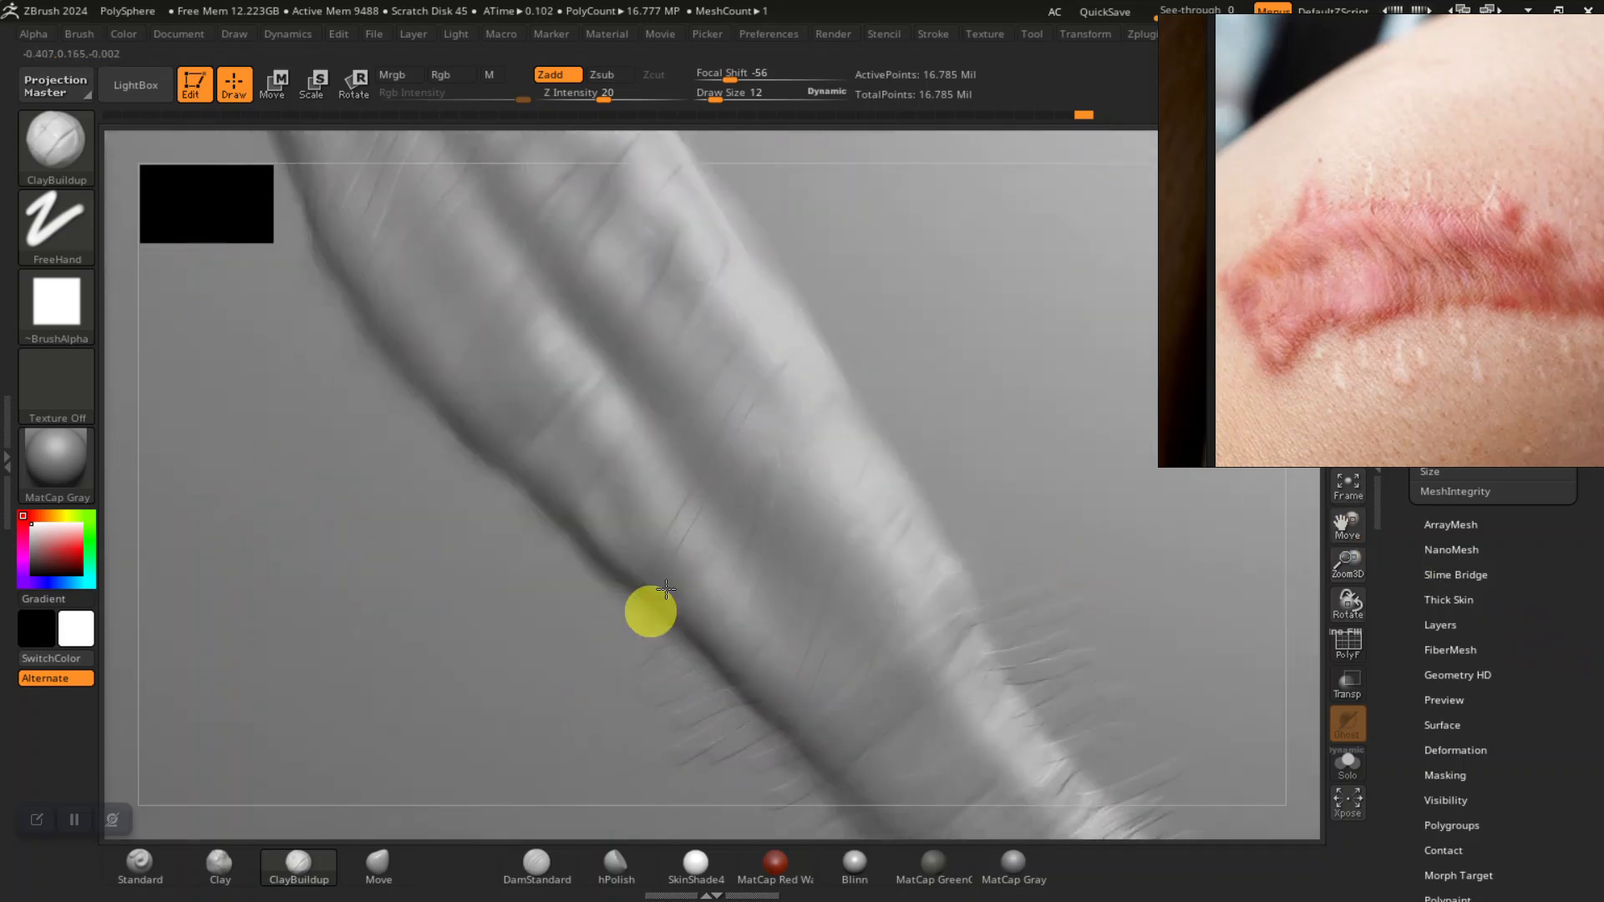
mouse_move(547, 613)
left_mouse_down()
mouse_move(591, 565)
mouse_move(580, 523)
mouse_move(501, 512)
mouse_move(466, 470)
left_mouse_up()
mouse_move(913, 365)
left_mouse_down()
mouse_move(956, 494)
mouse_move(920, 590)
mouse_move(988, 593)
mouse_move(895, 426)
mouse_move(788, 412)
mouse_move(860, 308)
mouse_move(716, 316)
left_mouse_up()
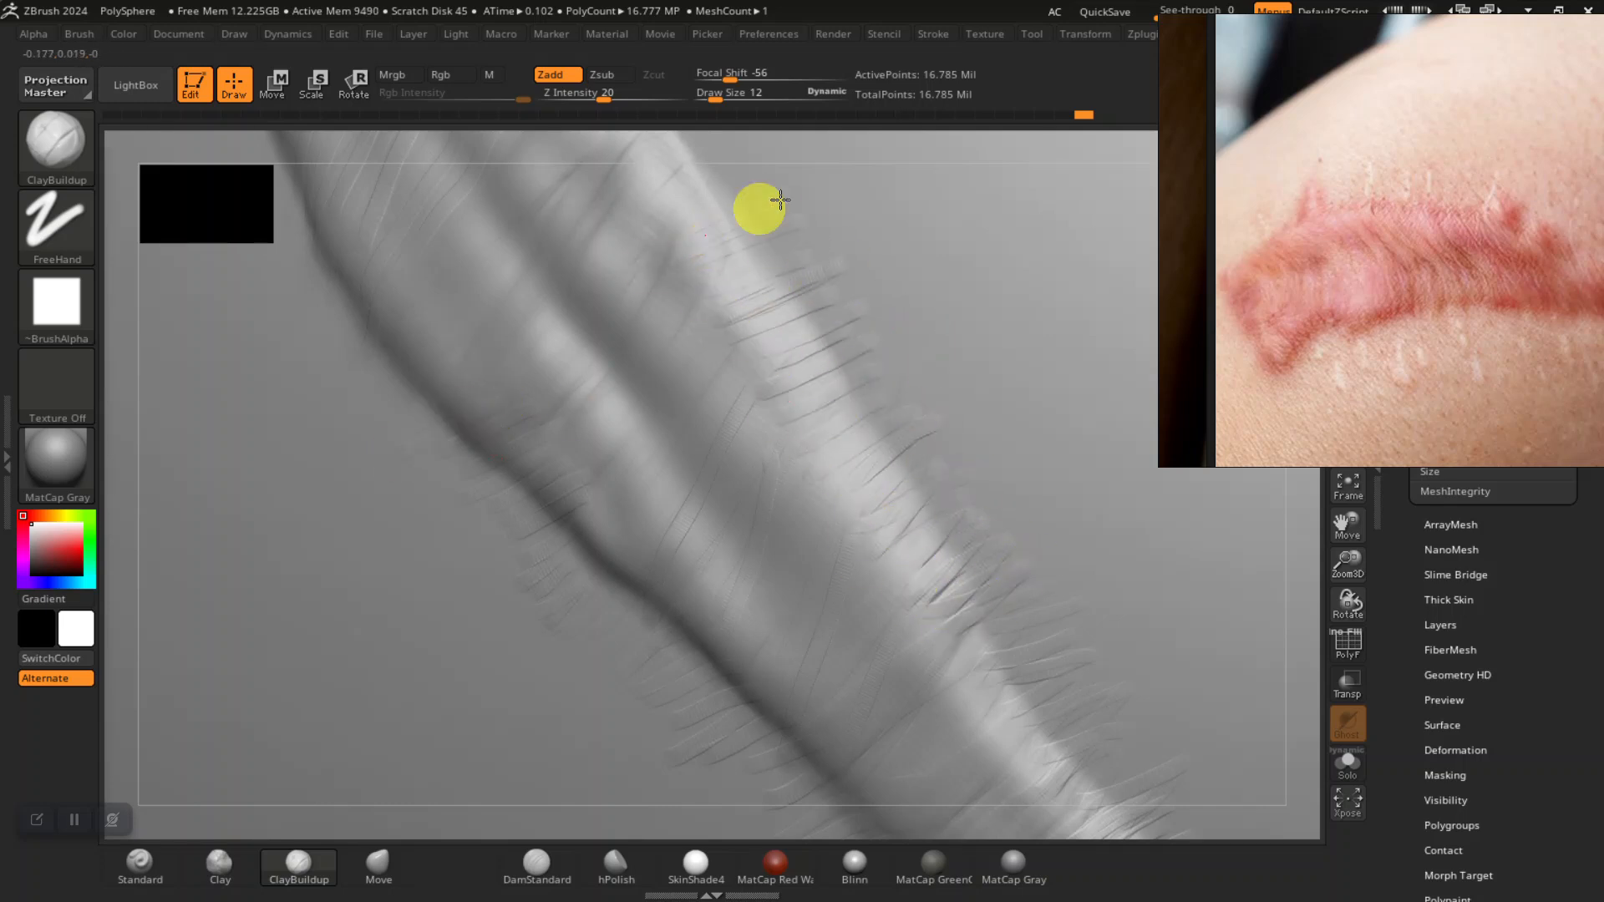
left_click_drag(1347, 527, 1375, 723)
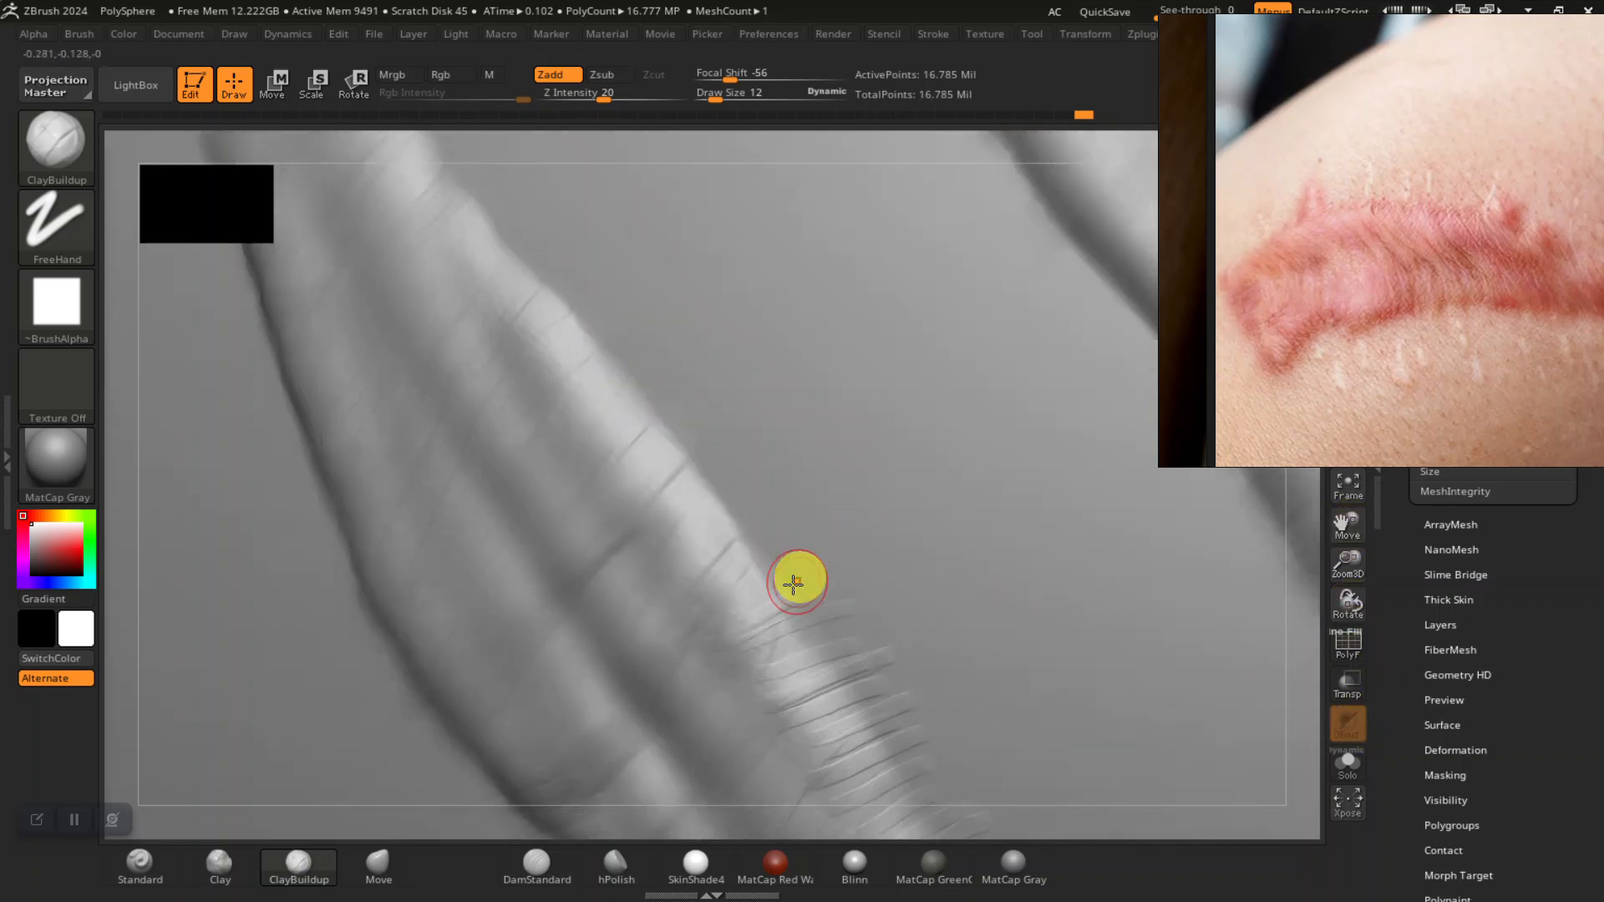
mouse_move(742, 575)
left_mouse_down()
mouse_move(791, 530)
mouse_move(719, 579)
mouse_move(770, 465)
mouse_move(676, 458)
left_mouse_up()
mouse_move(709, 406)
left_mouse_down()
mouse_move(623, 393)
mouse_move(549, 326)
left_mouse_up()
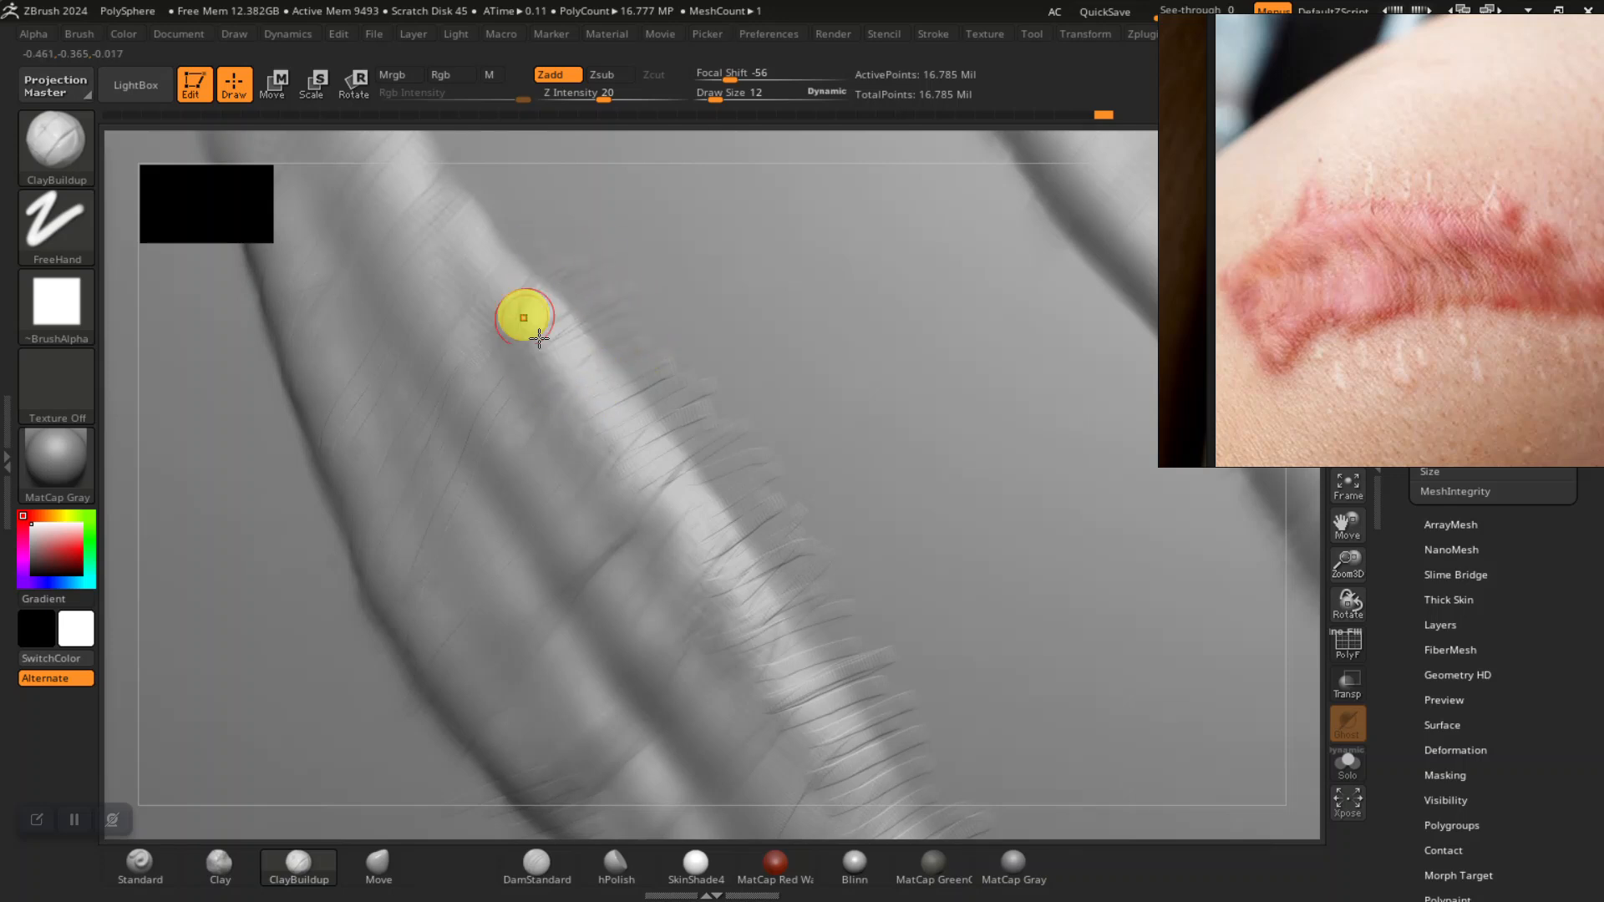
- Add short ClayBuildup fibres around the left scar's upper end and down its left edge
left_click_drag(1338, 555, 877, 538)
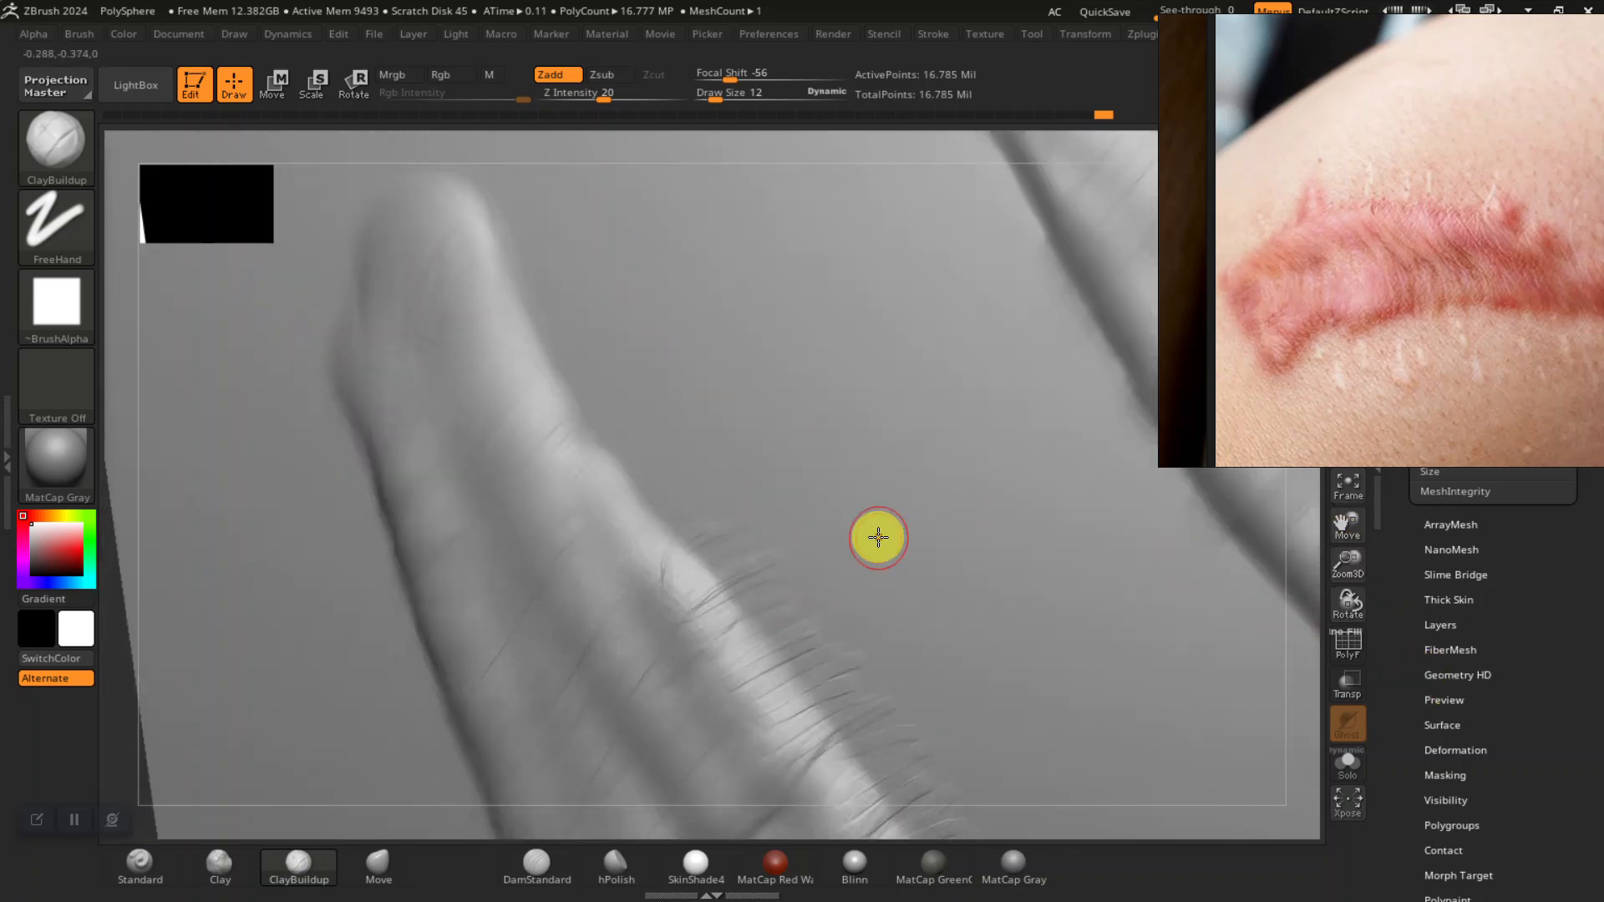
mouse_move(601, 520)
left_mouse_down()
mouse_move(624, 462)
mouse_move(566, 460)
mouse_move(528, 403)
left_mouse_up()
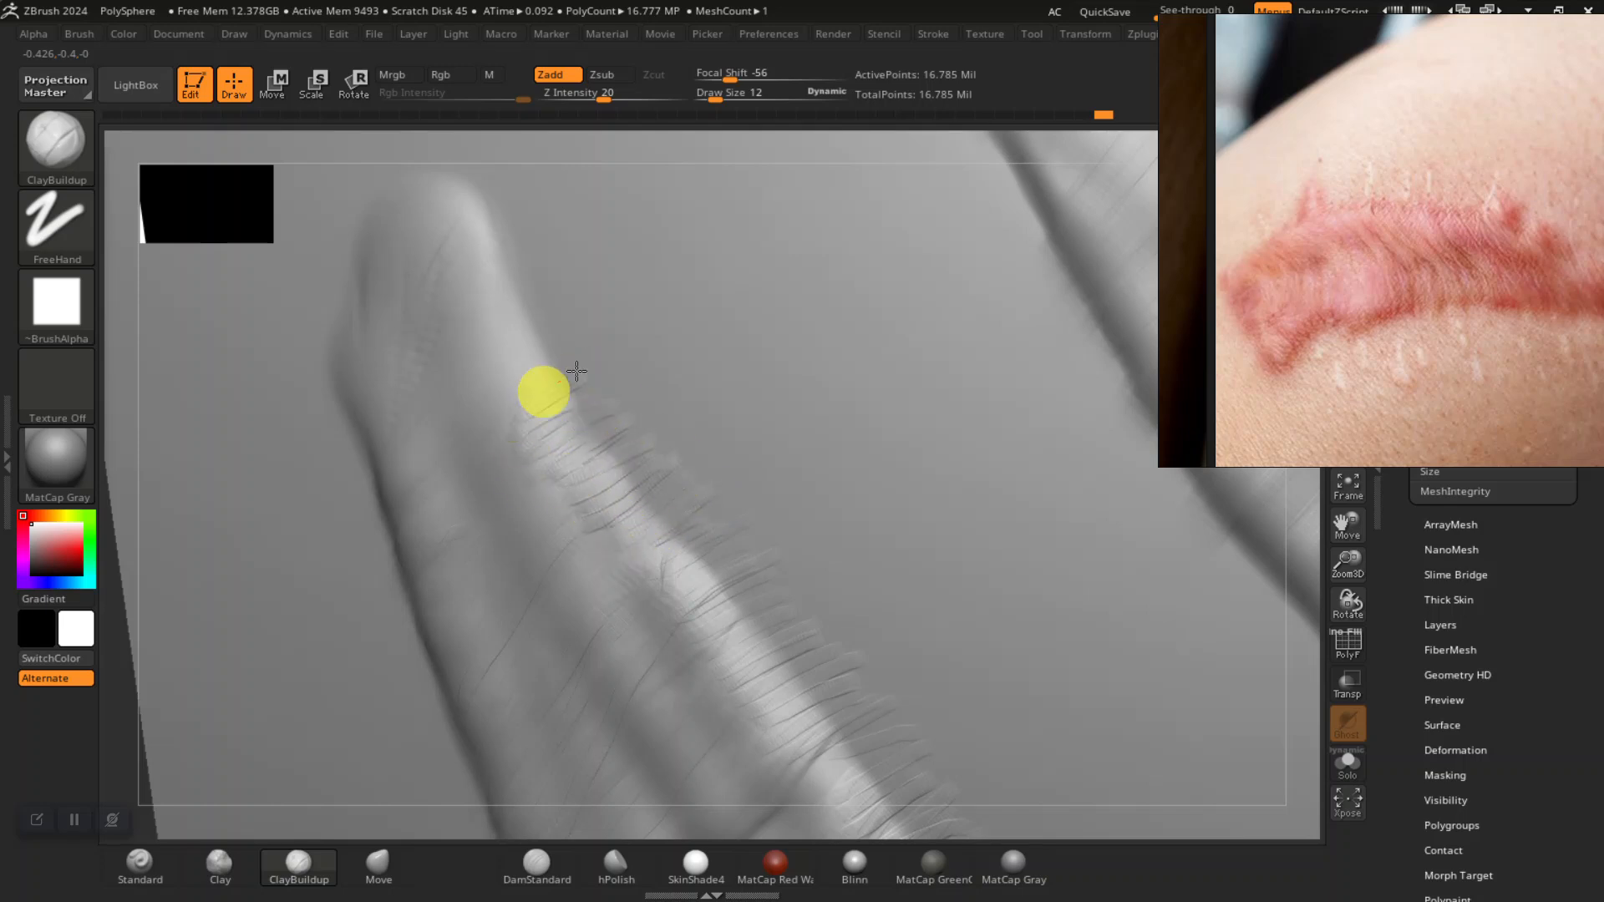
mouse_move(513, 272)
left_mouse_down()
mouse_move(539, 322)
mouse_move(516, 227)
mouse_move(562, 258)
mouse_move(555, 387)
mouse_move(412, 236)
left_mouse_up()
mouse_move(335, 327)
left_mouse_down()
mouse_move(326, 423)
mouse_move(344, 488)
mouse_move(439, 535)
mouse_move(427, 628)
mouse_move(443, 716)
mouse_move(664, 650)
left_mouse_up()
left_click_drag(1351, 537, 1253, 455)
left_click_drag(1370, 585, 827, 573)
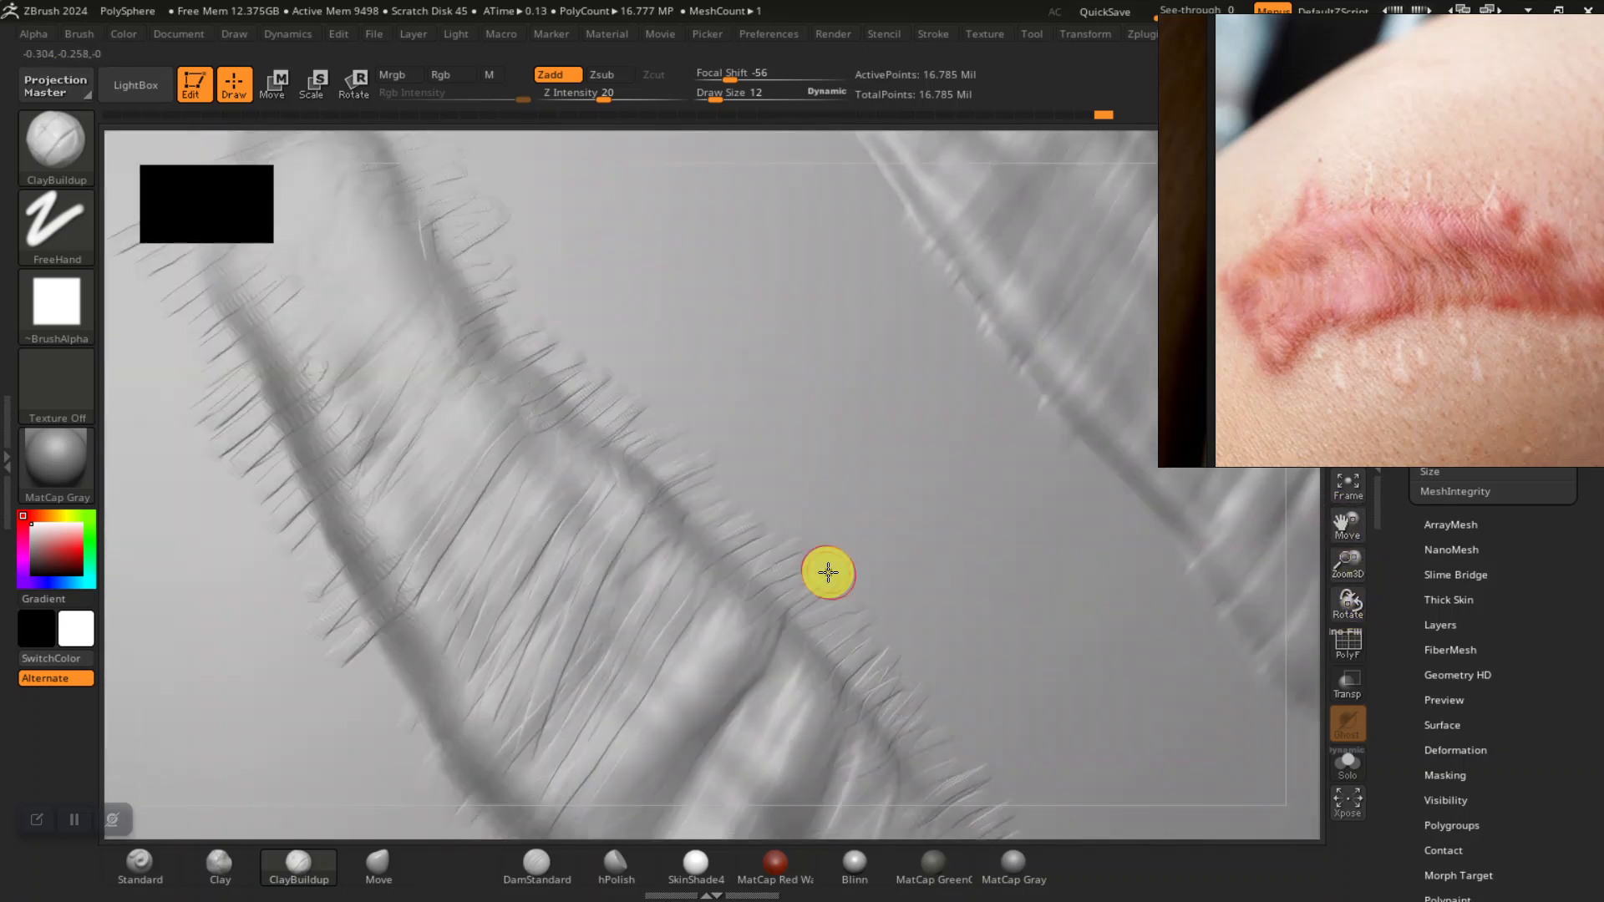
left_click_drag(435, 673, 528, 746)
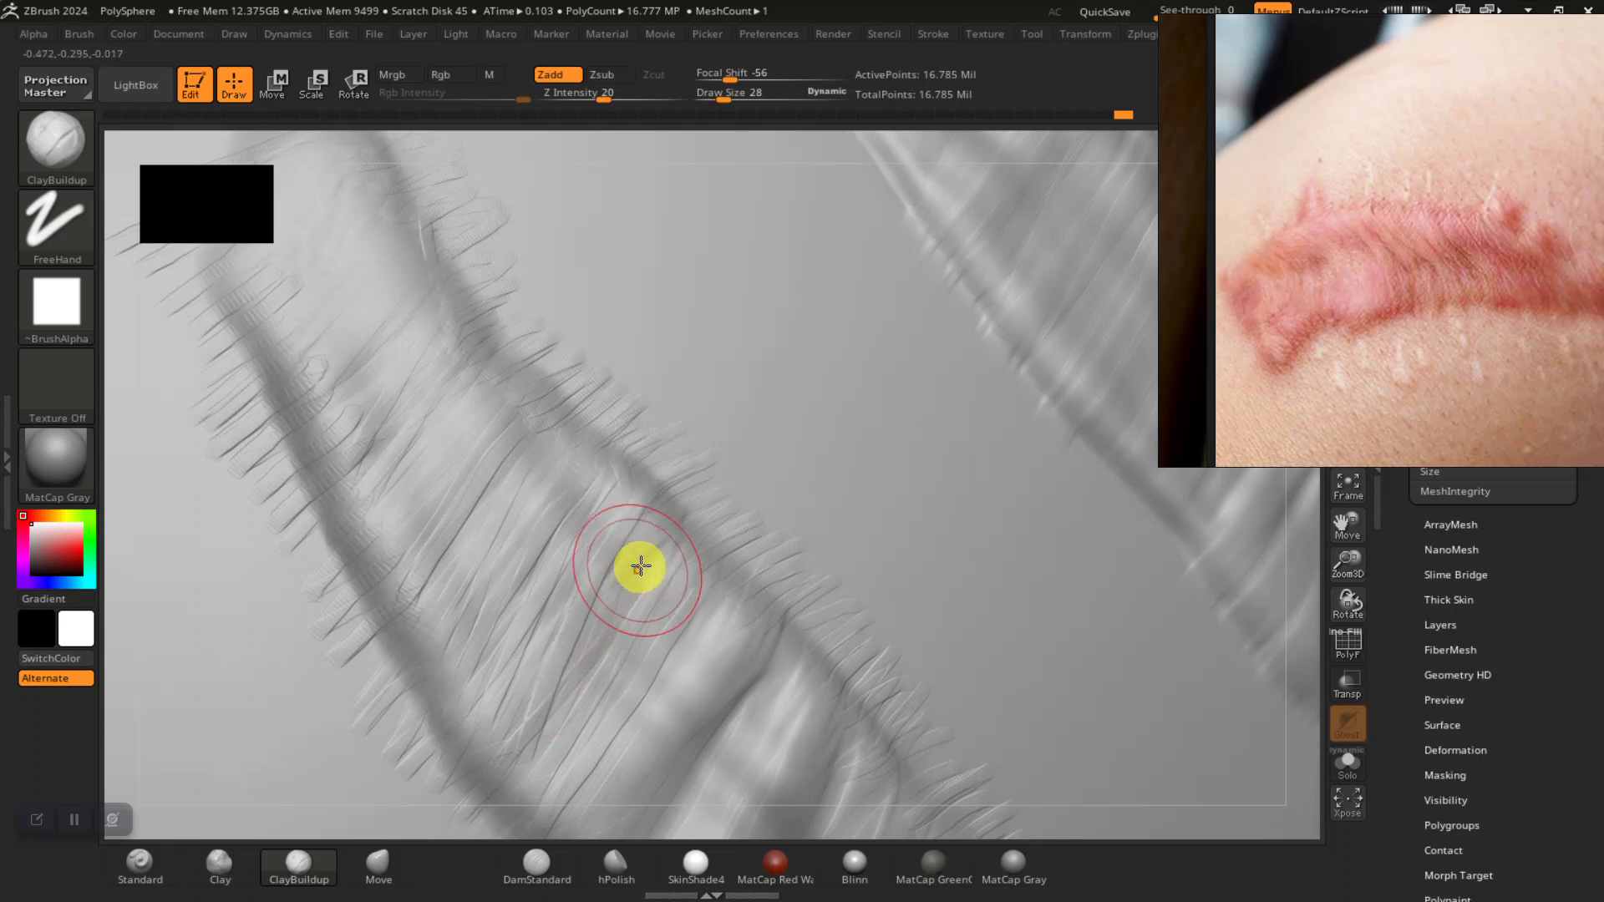
- Drop one subdivision level and smooth the edge fibres along the left scar's upper half with a draw size of 32
mouse_move(760, 451)
left_mouse_down("shift")
mouse_move(706, 472)
mouse_move(644, 448)
mouse_move(585, 376)
left_mouse_up("shift")
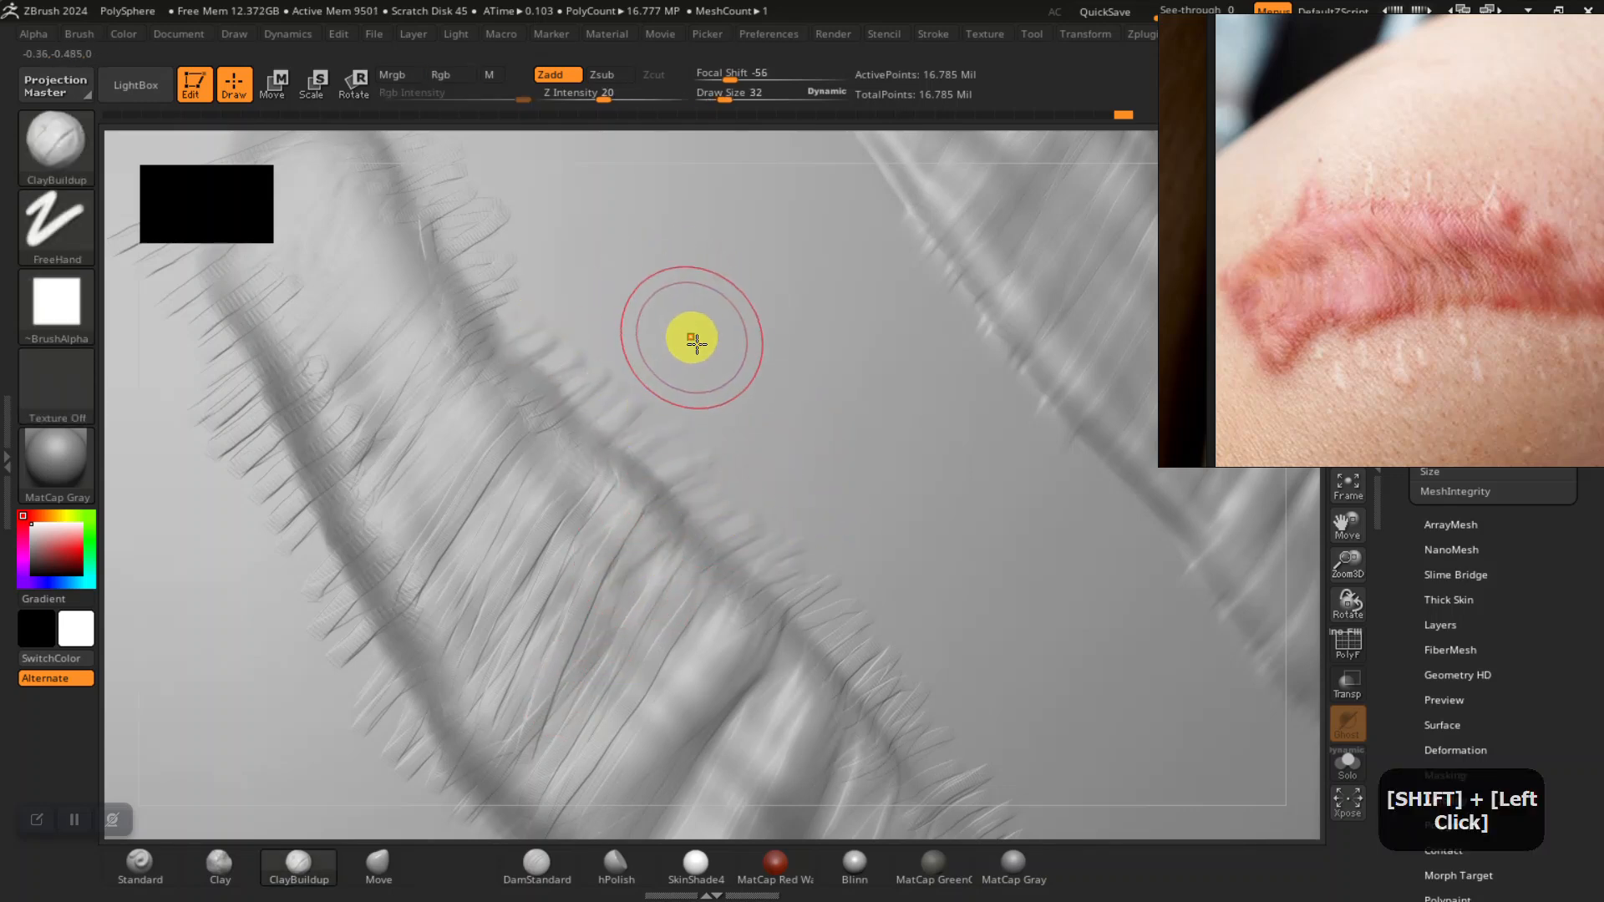
key("shift+d")
mouse_move(786, 458)
left_mouse_down("shift")
mouse_move(848, 606)
mouse_move(936, 716)
mouse_move(694, 480)
mouse_move(494, 251)
mouse_move(644, 434)
left_mouse_up("shift")
left_click_drag(1339, 560, 1253, 526)
left_click_drag(472, 359, 469, 401, "shift")
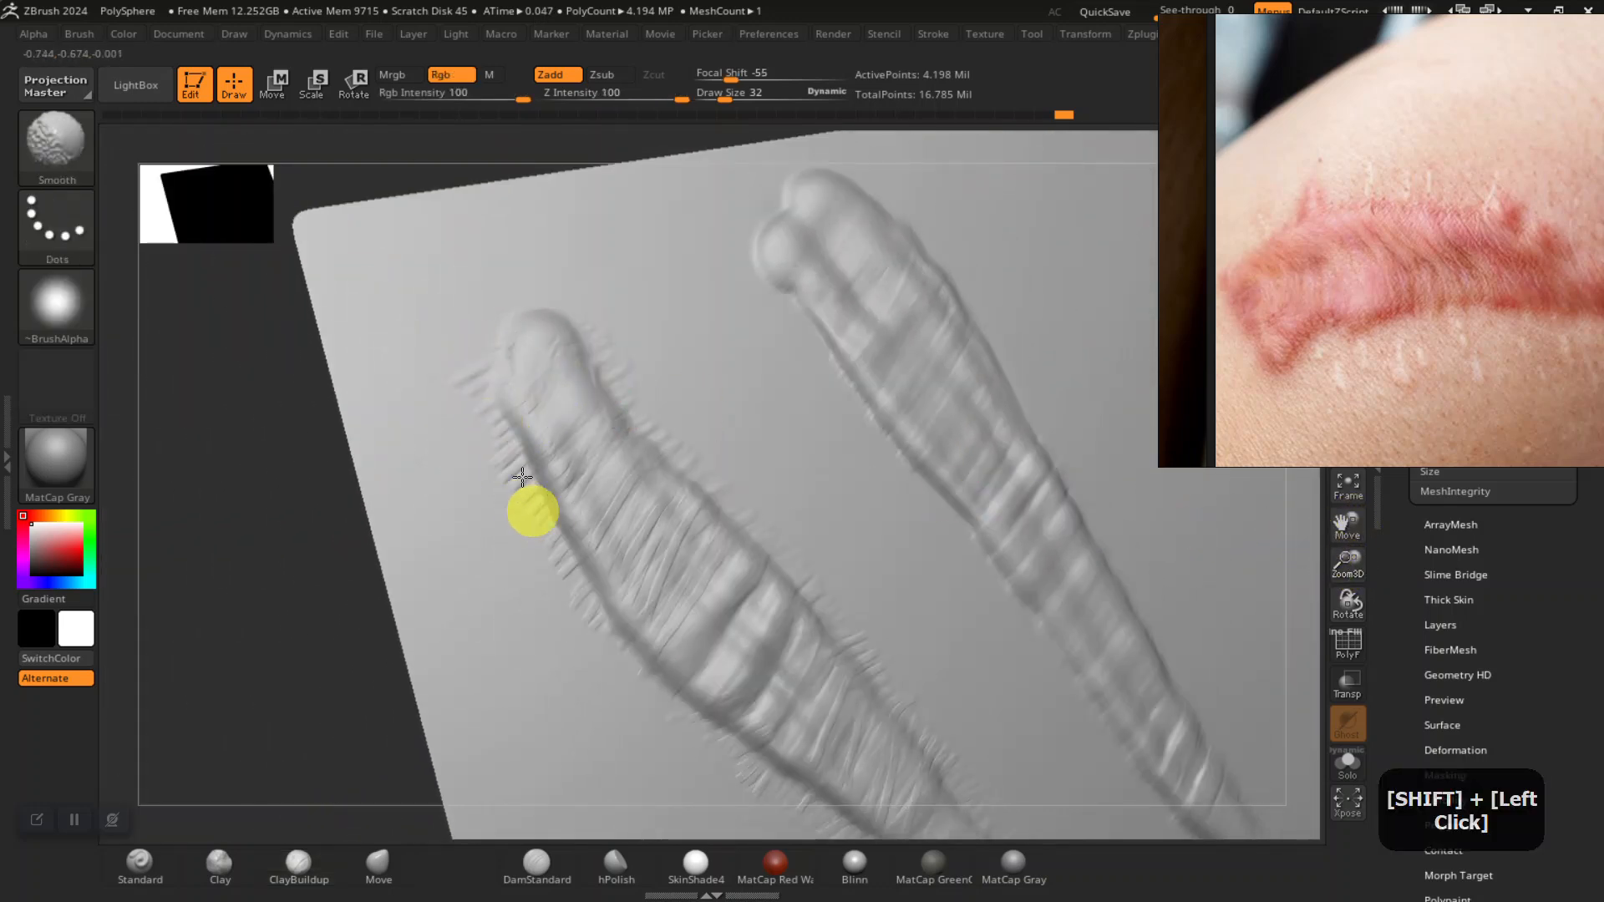
mouse_move(550, 561)
left_mouse_down("shift")
mouse_move(569, 594)
mouse_move(546, 563)
left_mouse_up("shift")
mouse_move(288, 712)
left_mouse_down("alt")
mouse_move(269, 594)
mouse_move(306, 547)
mouse_move(284, 499)
left_mouse_up("alt")
mouse_move(589, 467)
left_mouse_down("shift")
mouse_move(663, 458)
mouse_move(737, 518)
left_mouse_up("shift")
- Check the scar details with the Blinn material and return to MatCap Gray
left_click_drag(254, 609, 243, 666)
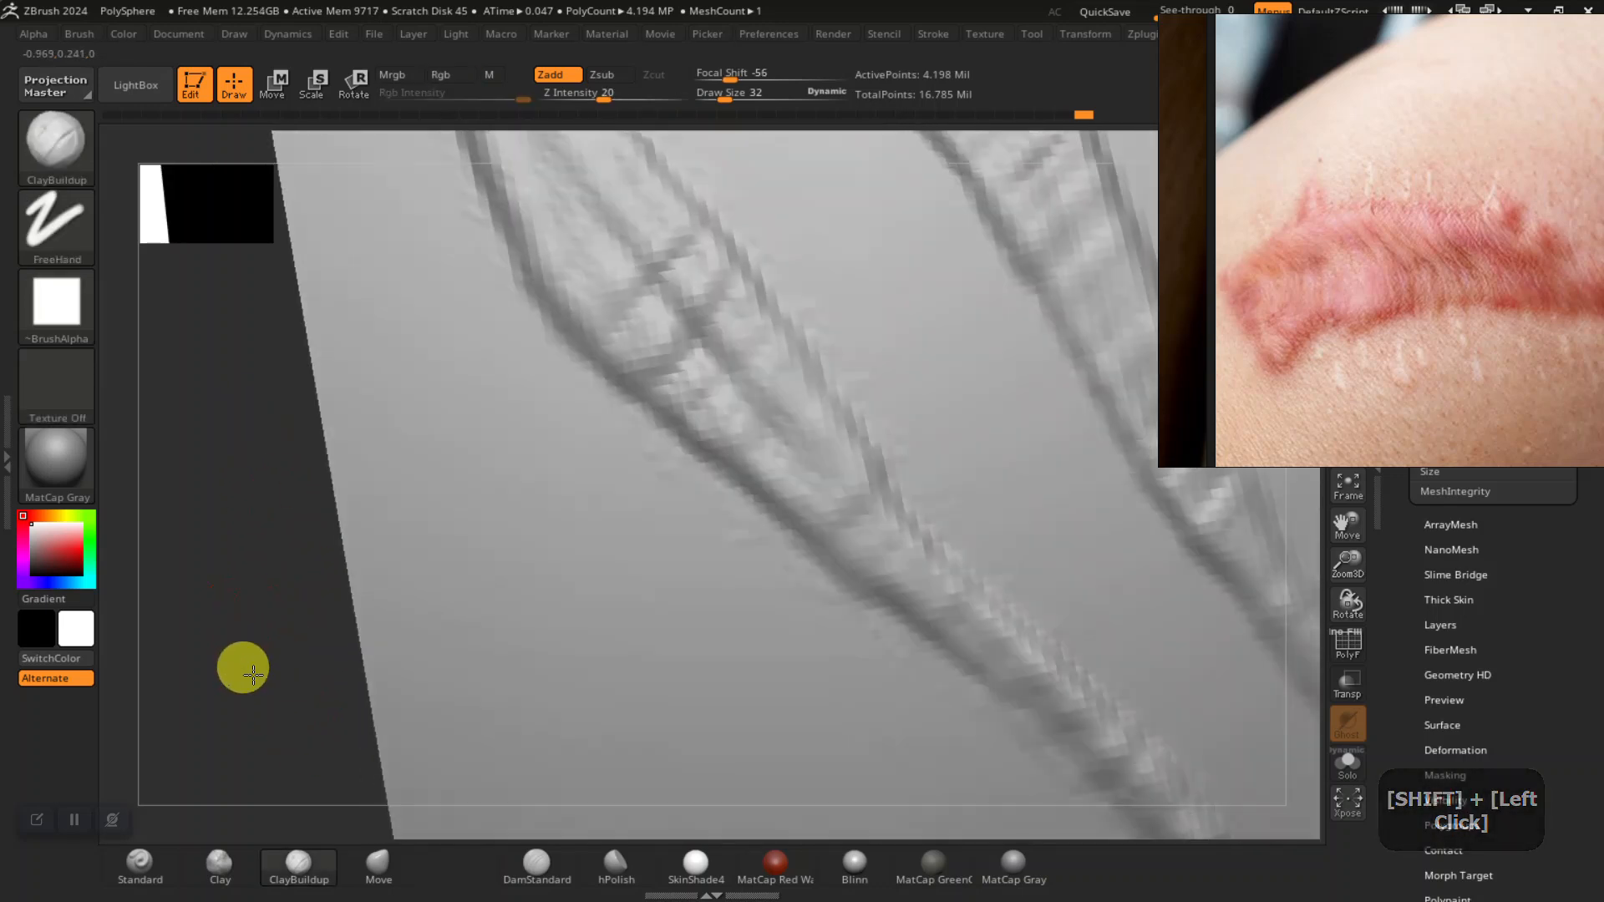
left_click(855, 862)
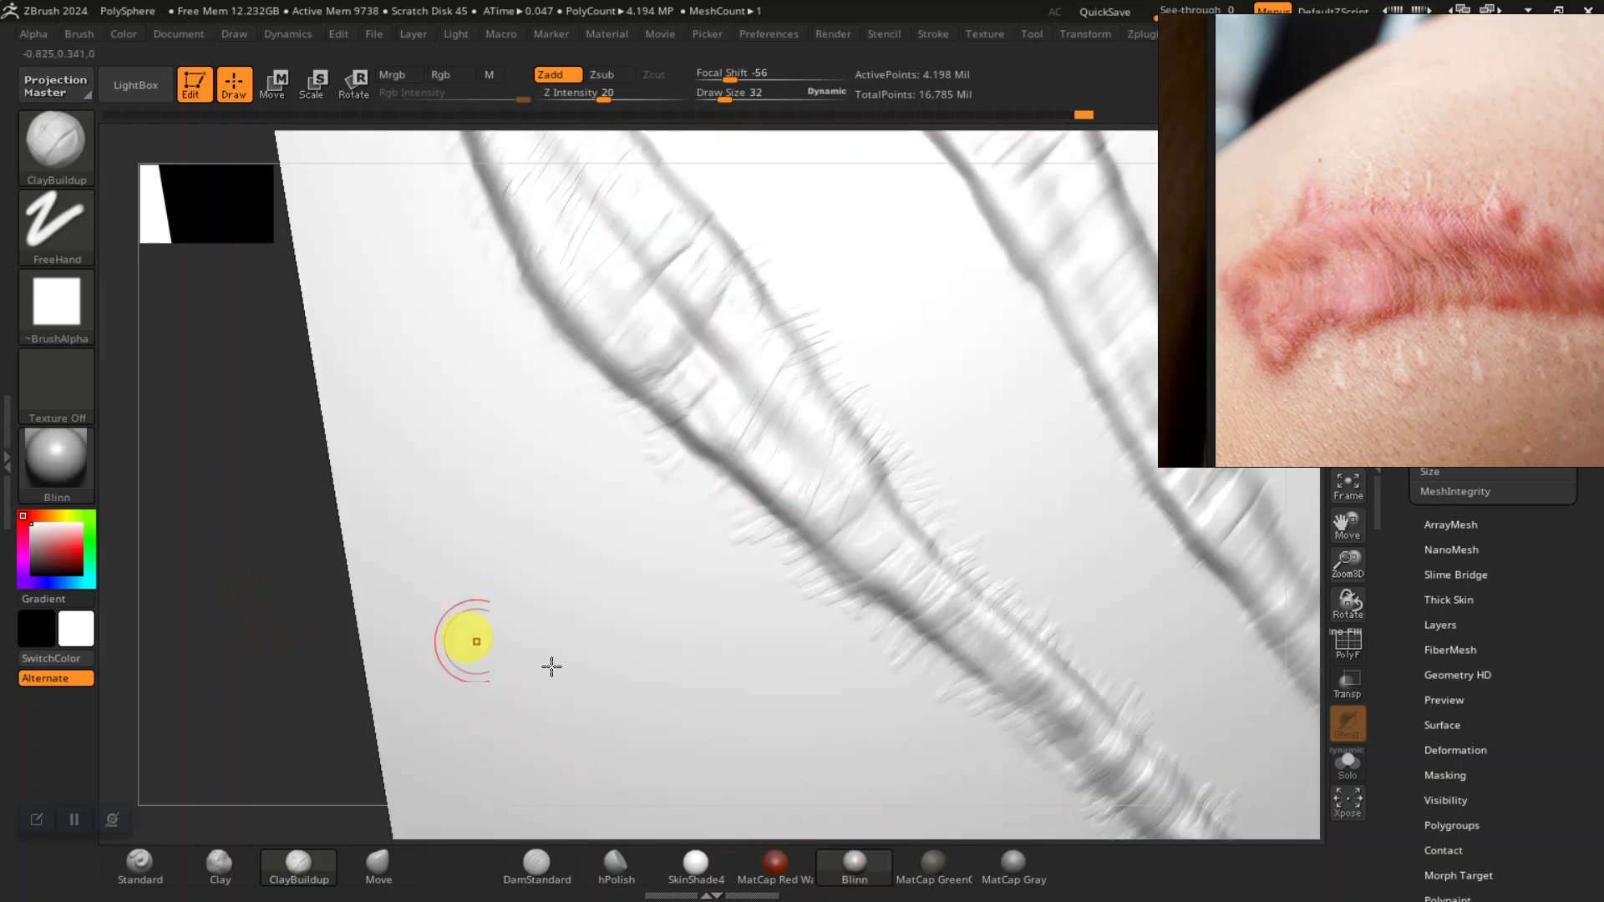
left_click(1026, 874)
mouse_move(201, 667)
left_mouse_down()
mouse_move(215, 644)
mouse_move(167, 620)
left_mouse_up()
- Smooth the edge fibres along the left scar's narrow lower half and around its lower end
mouse_move(735, 558)
left_mouse_down("shift")
mouse_move(753, 536)
mouse_move(612, 412)
mouse_move(749, 546)
mouse_move(966, 685)
left_mouse_up("shift")
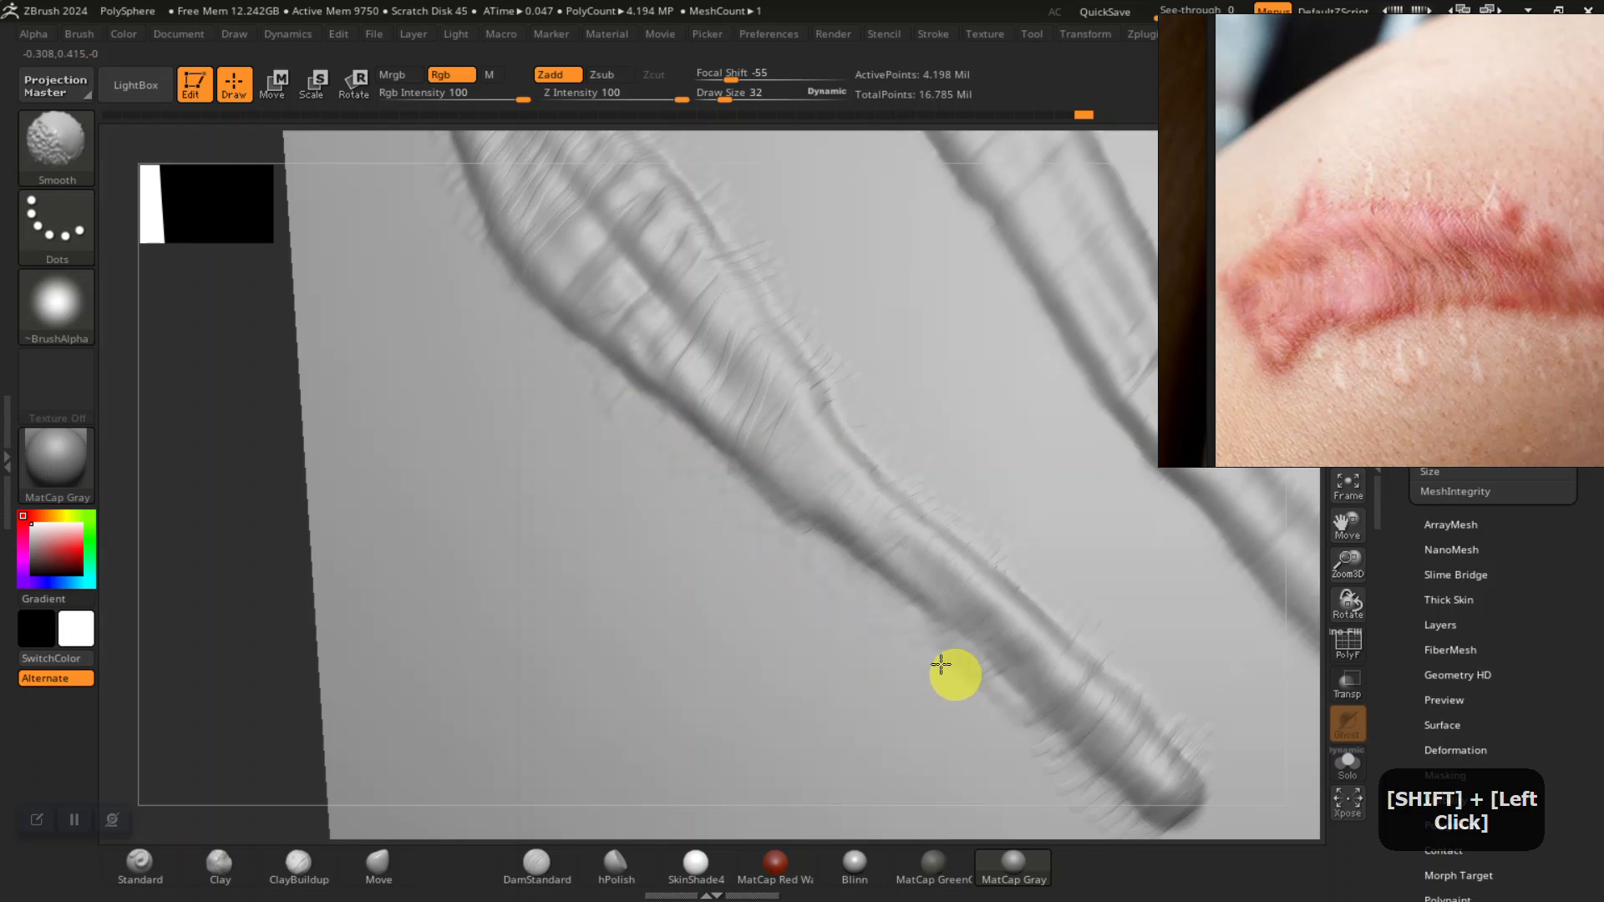
left_click_drag(1072, 798, 1053, 792, "shift")
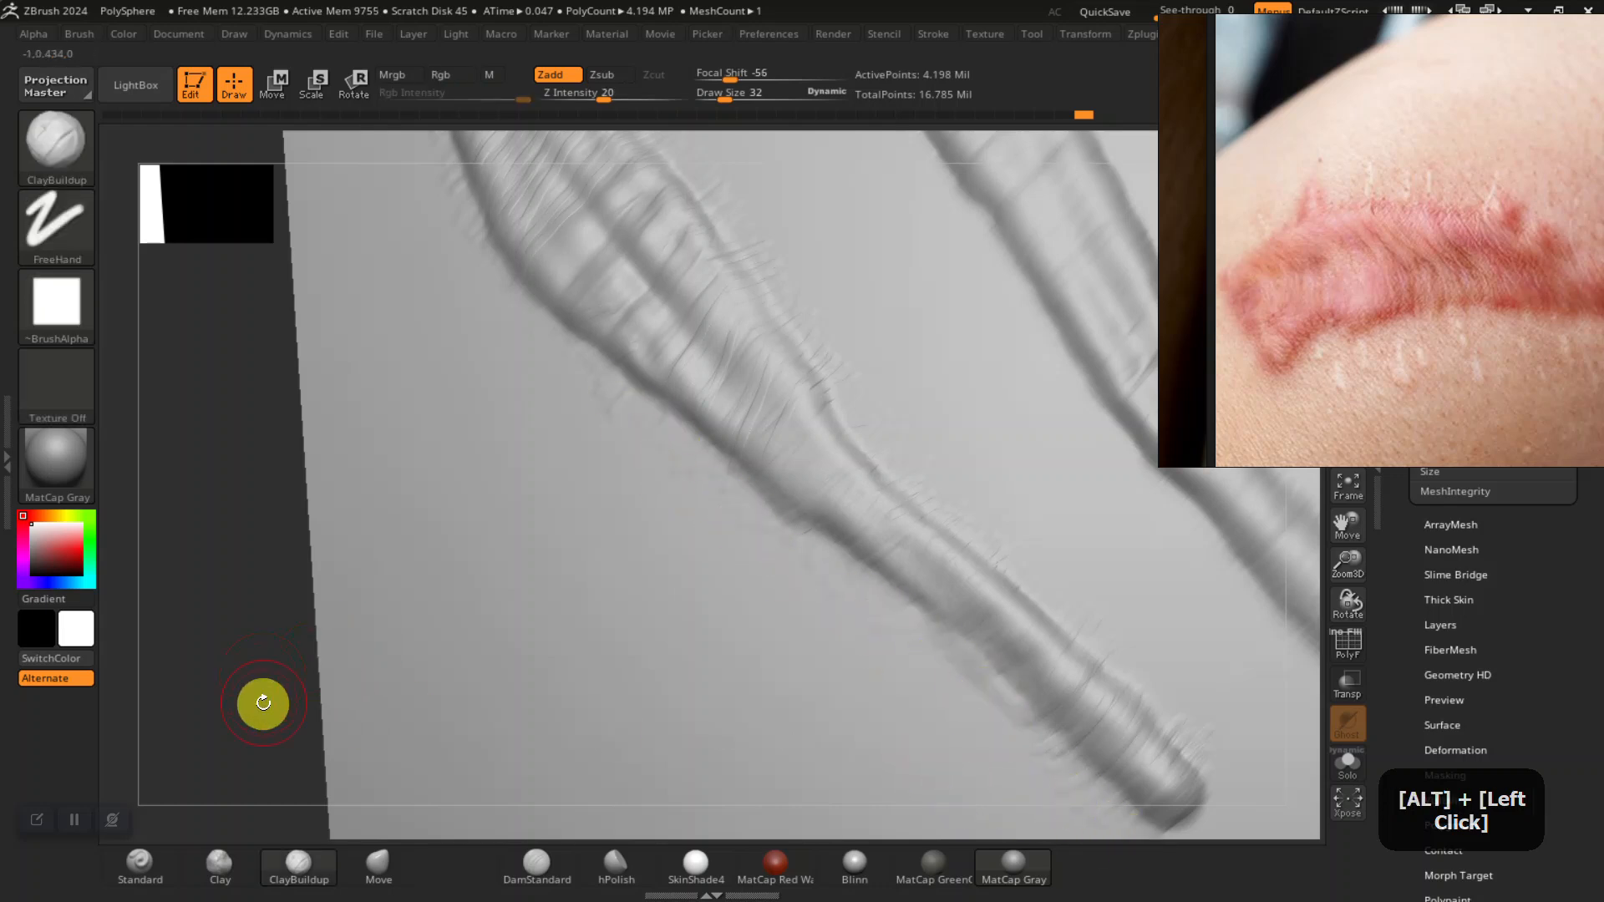
left_click_drag(261, 705, 220, 541, "alt")
mouse_move(1052, 695)
left_mouse_down("shift")
mouse_move(1049, 642)
mouse_move(1182, 609)
mouse_move(1114, 551)
left_mouse_up("shift")
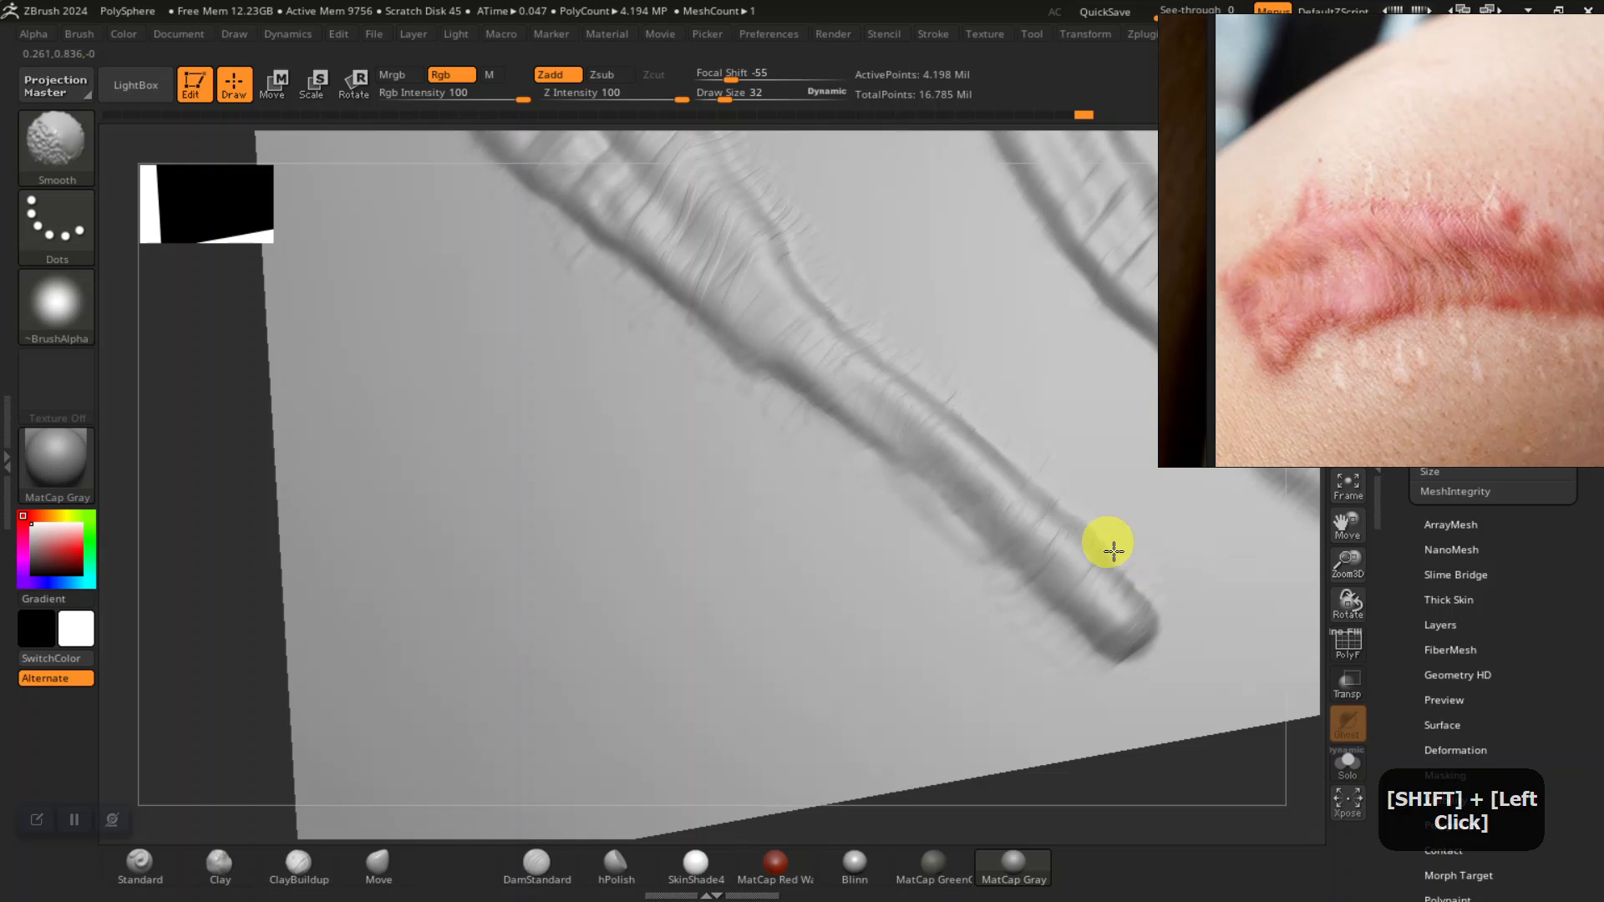
left_click_drag(802, 226, 812, 241, "shift")
- Smooth the fibres along the left scar's right edge, from its middle to the upper end
mouse_move(220, 586)
left_mouse_down("alt")
mouse_move(226, 630)
mouse_move(200, 601)
left_mouse_up("alt")
left_click_drag(714, 305, 690, 251, "shift")
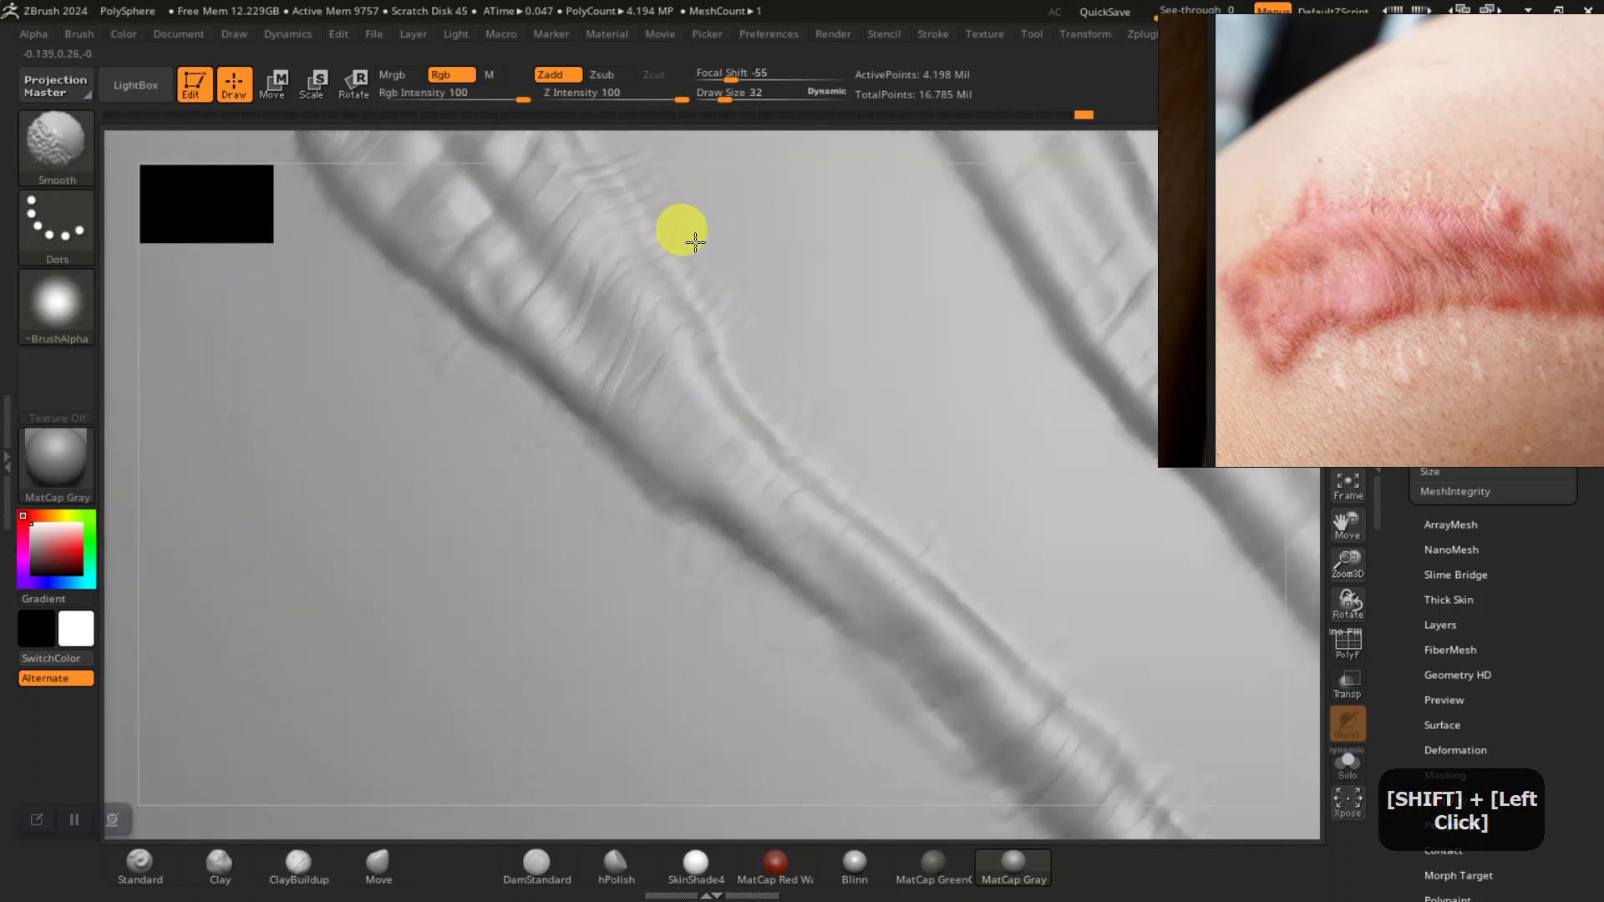
mouse_move(643, 188)
left_mouse_down("shift")
mouse_move(749, 326)
mouse_move(869, 407)
left_mouse_up("shift")
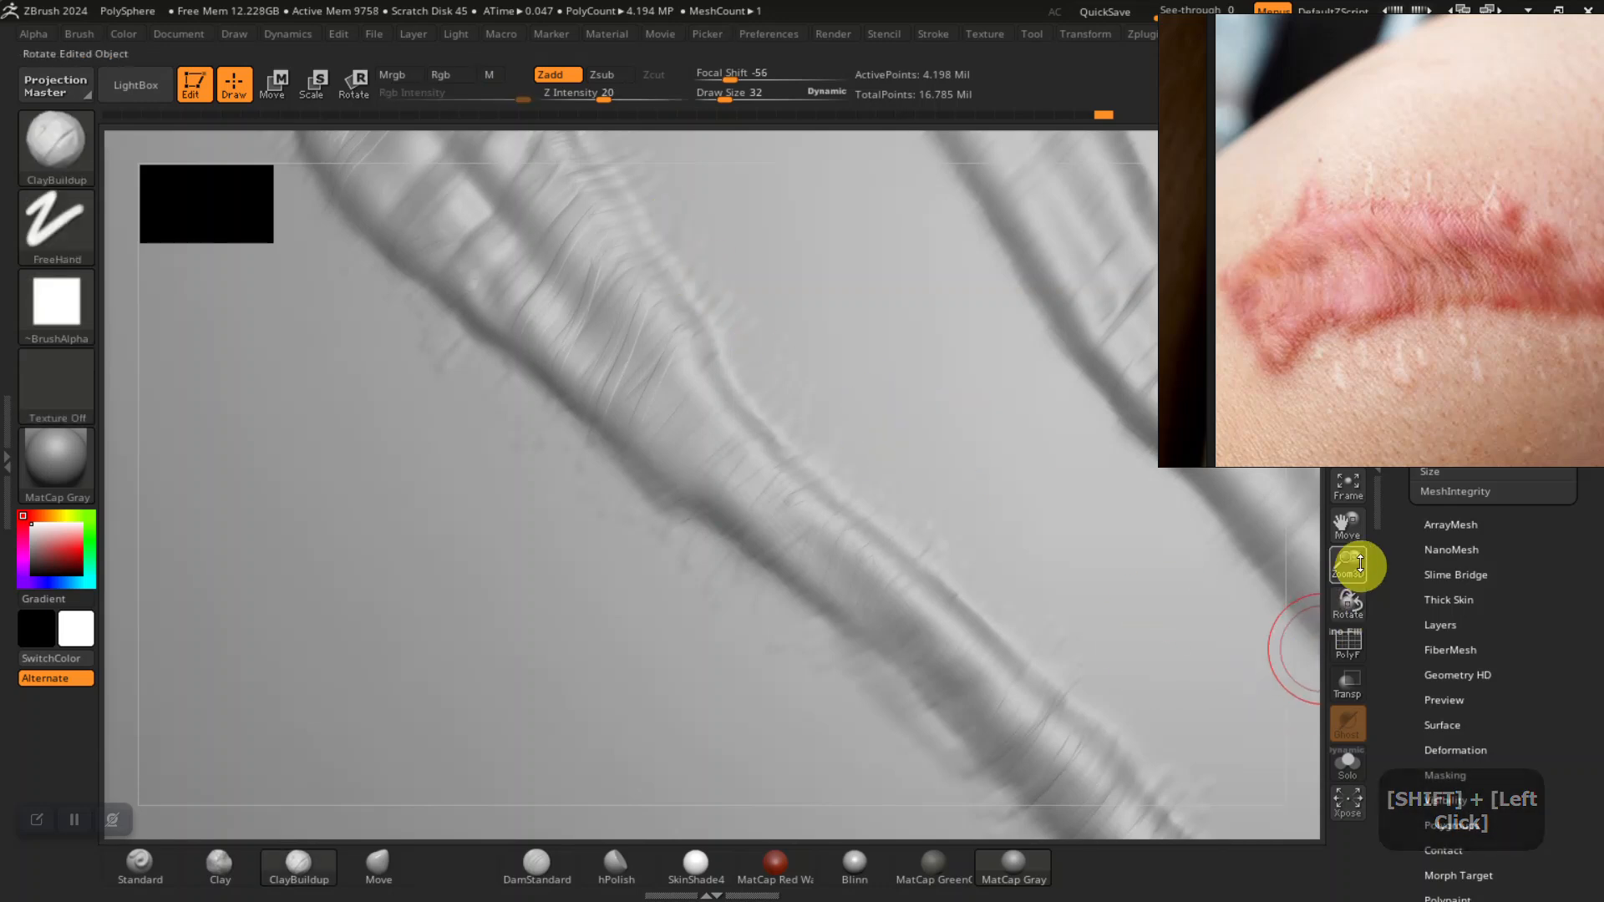
left_click_drag(1346, 539, 1362, 735)
left_click_drag(666, 573, 553, 389, "shift")
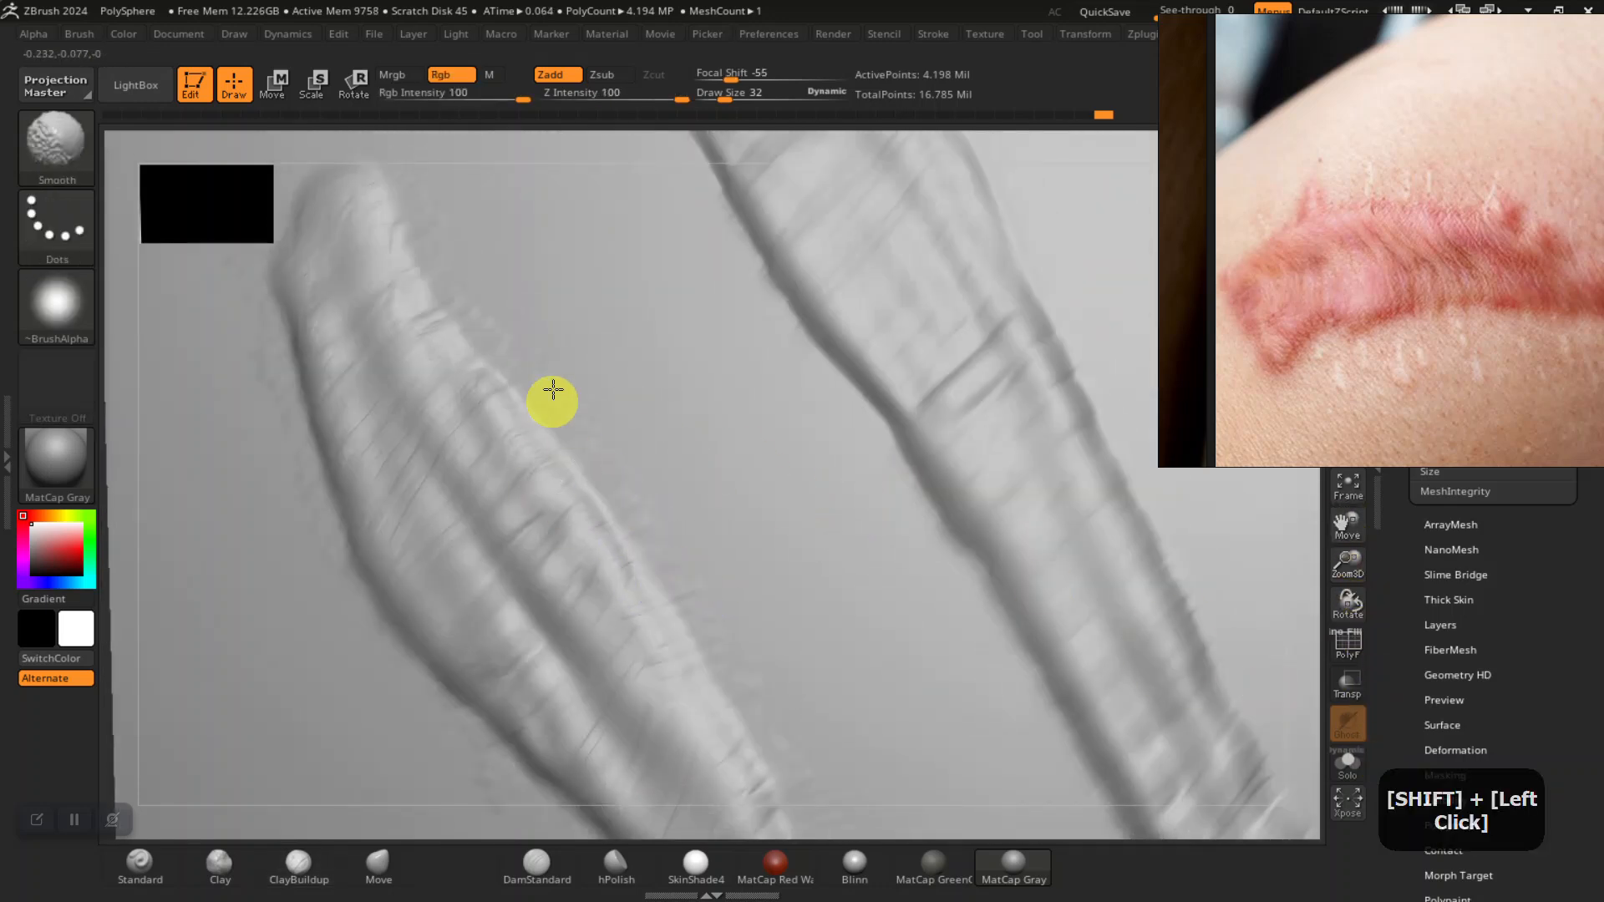
left_click_drag(509, 334, 399, 193, "shift")
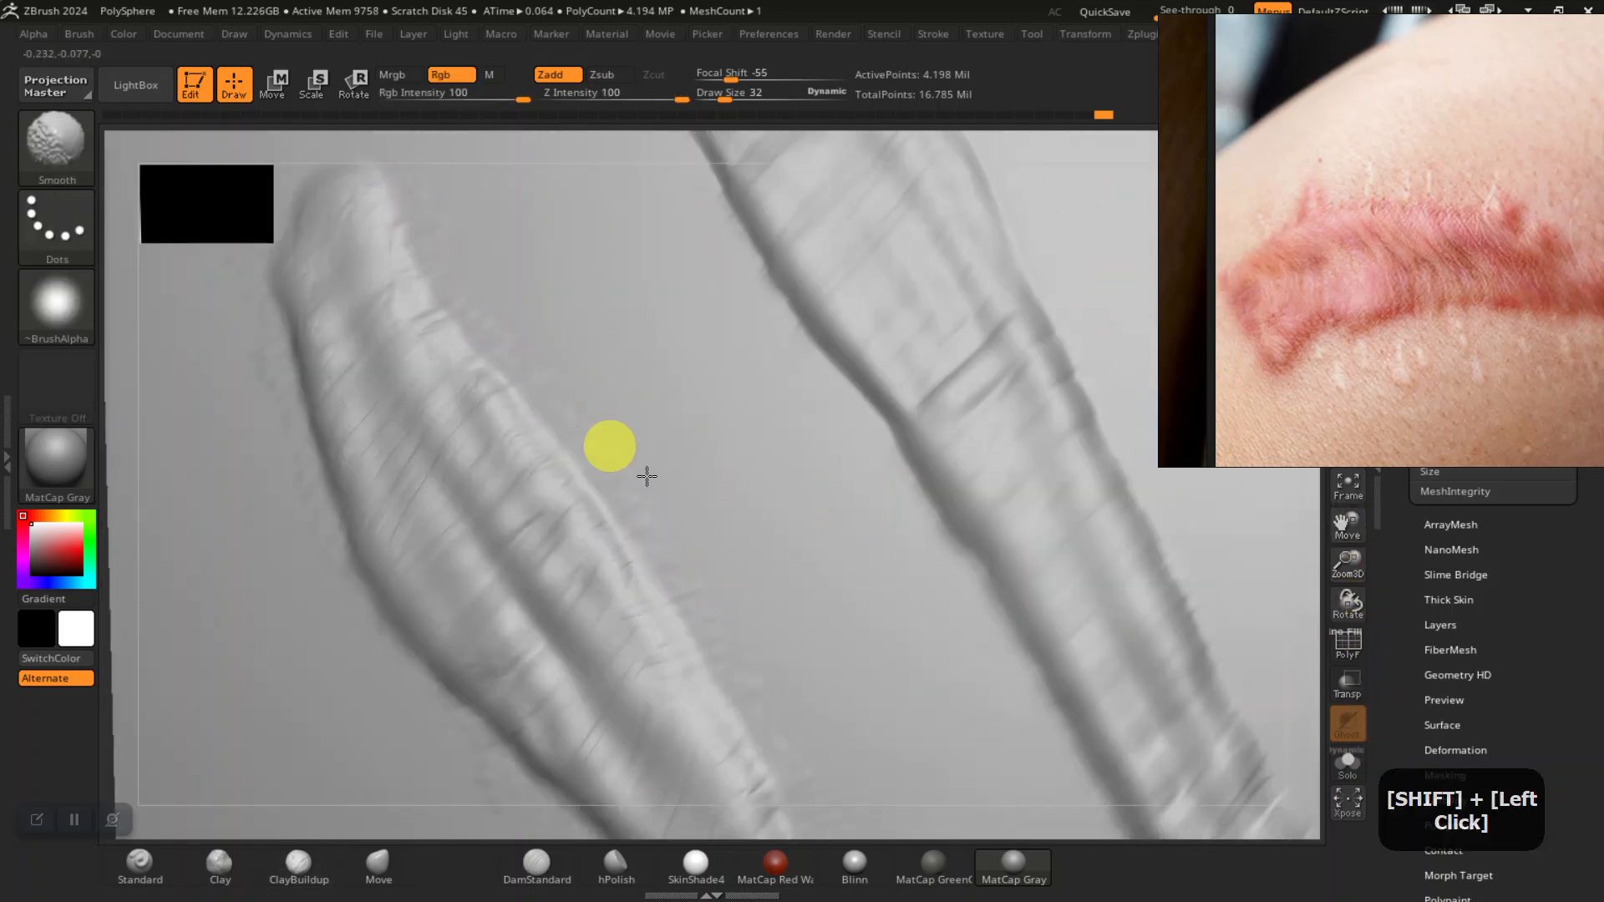
- Add short ClayBuildup fibres along the edges of the right scar's lower half, using draw sizes of 24 and 20
left_click(495, 851)
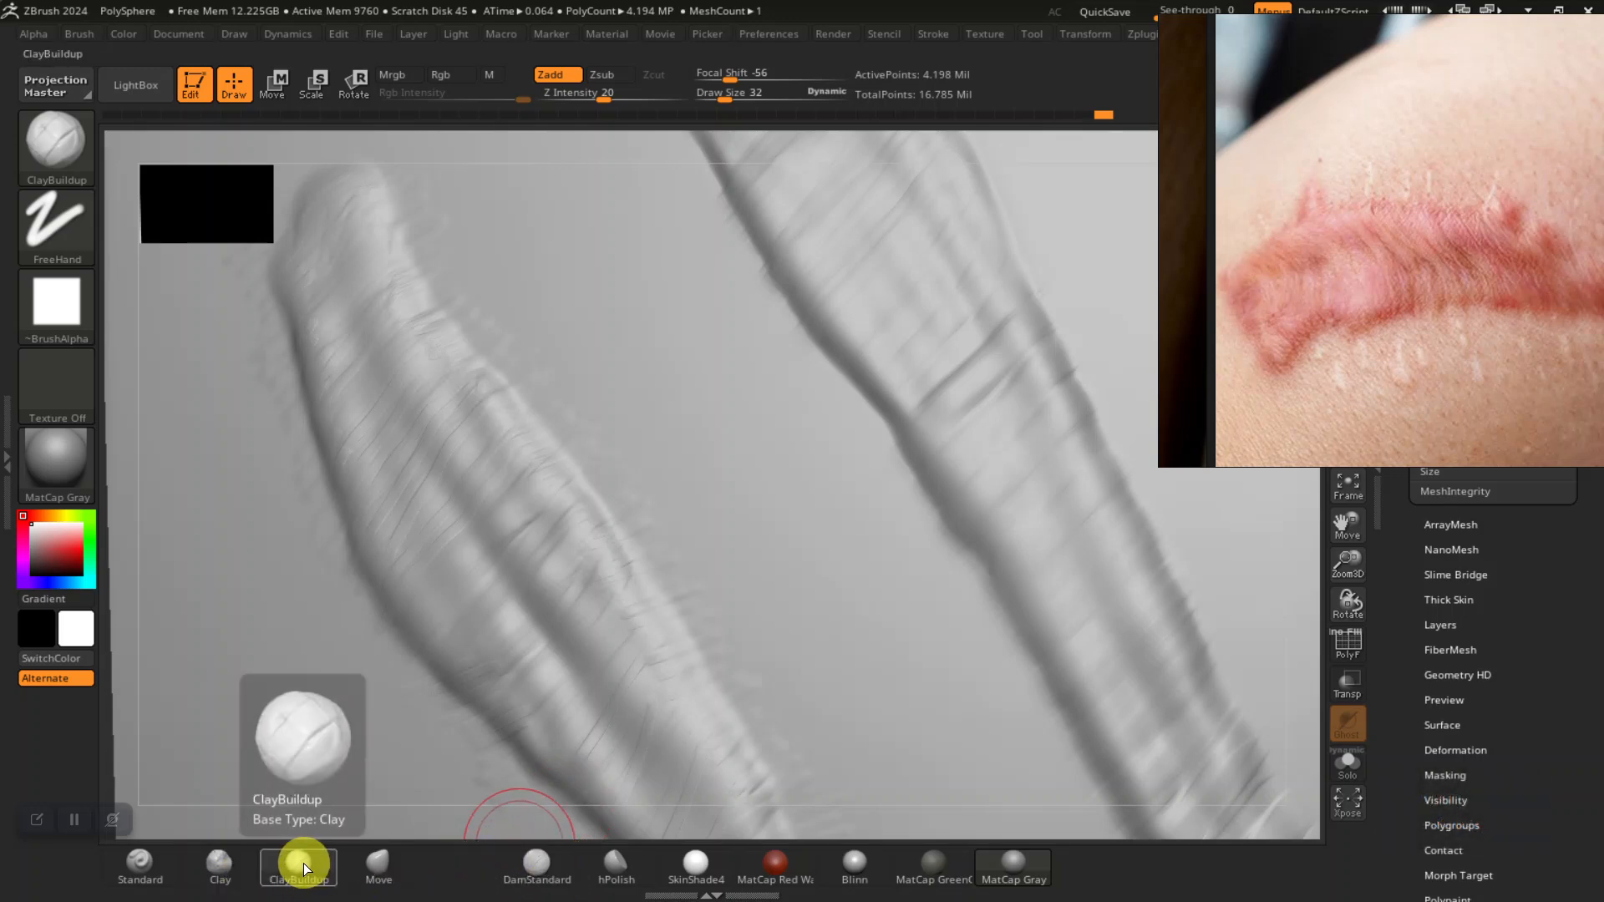
key("b")
key("bracketleft")
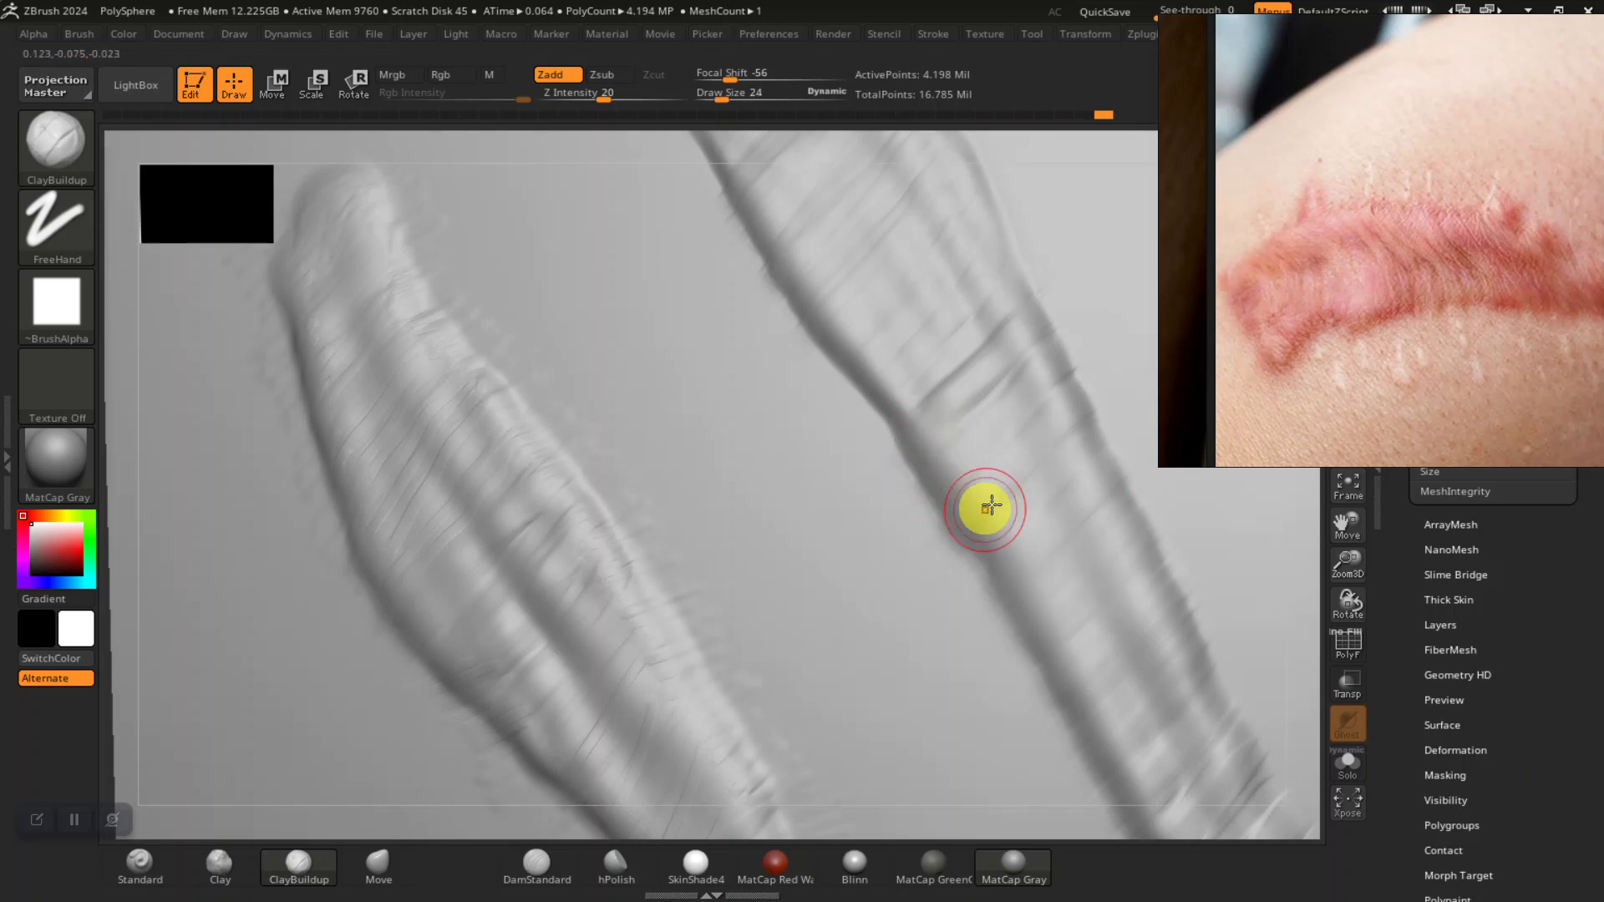
mouse_move(966, 596)
left_mouse_down()
mouse_move(1044, 576)
mouse_move(1061, 610)
left_mouse_up()
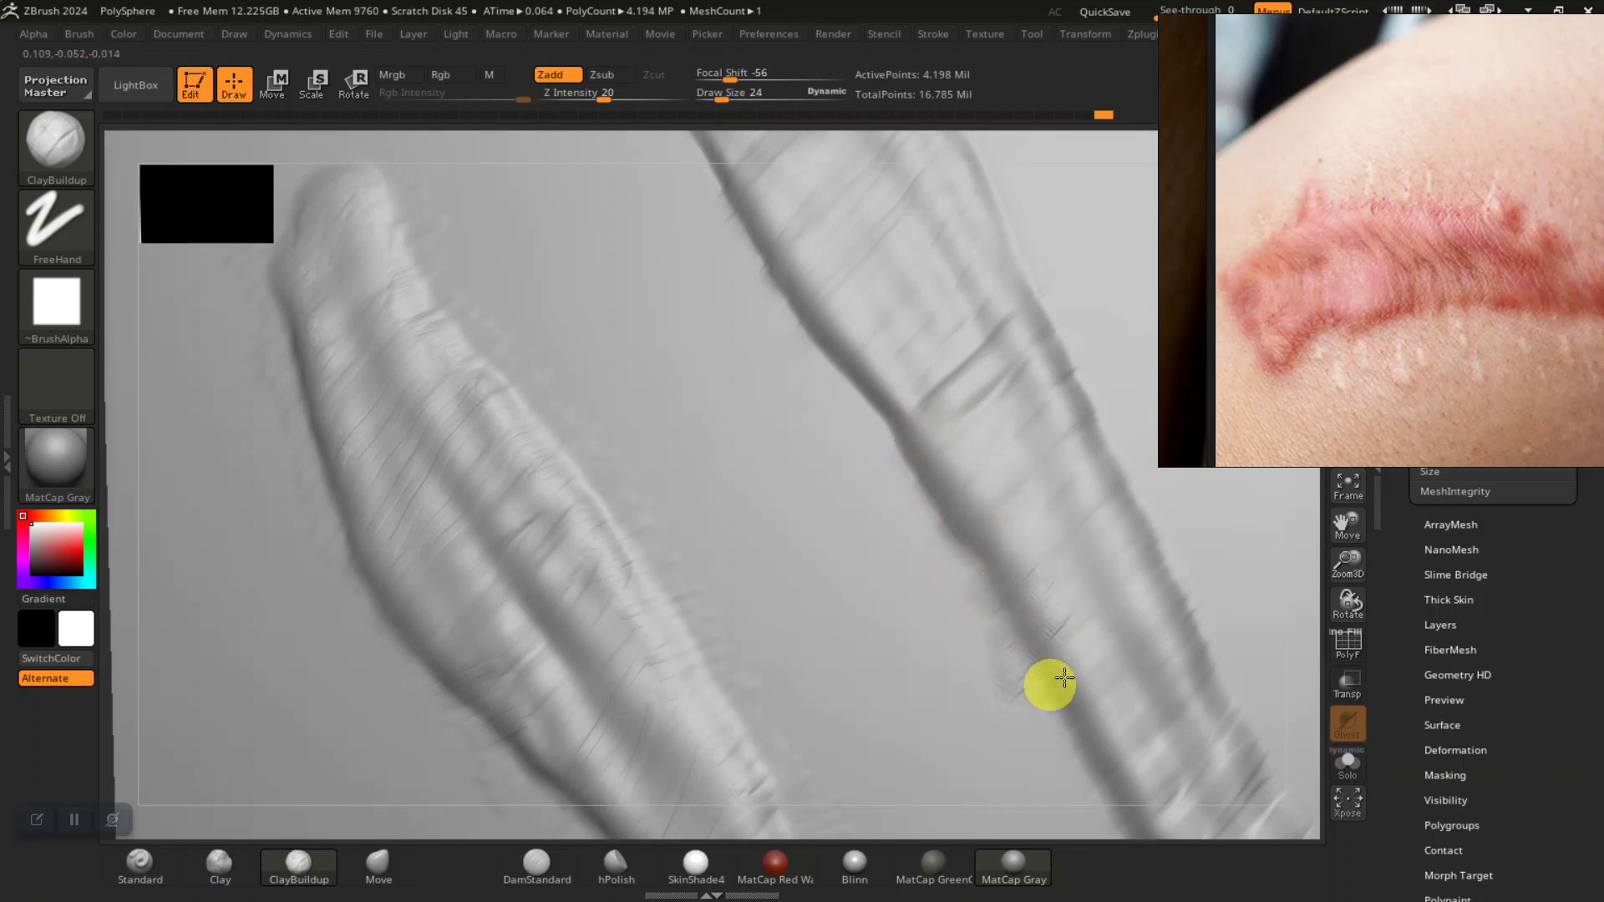
mouse_move(1351, 566)
left_mouse_down()
mouse_move(1100, 409)
mouse_move(1044, 326)
left_mouse_up()
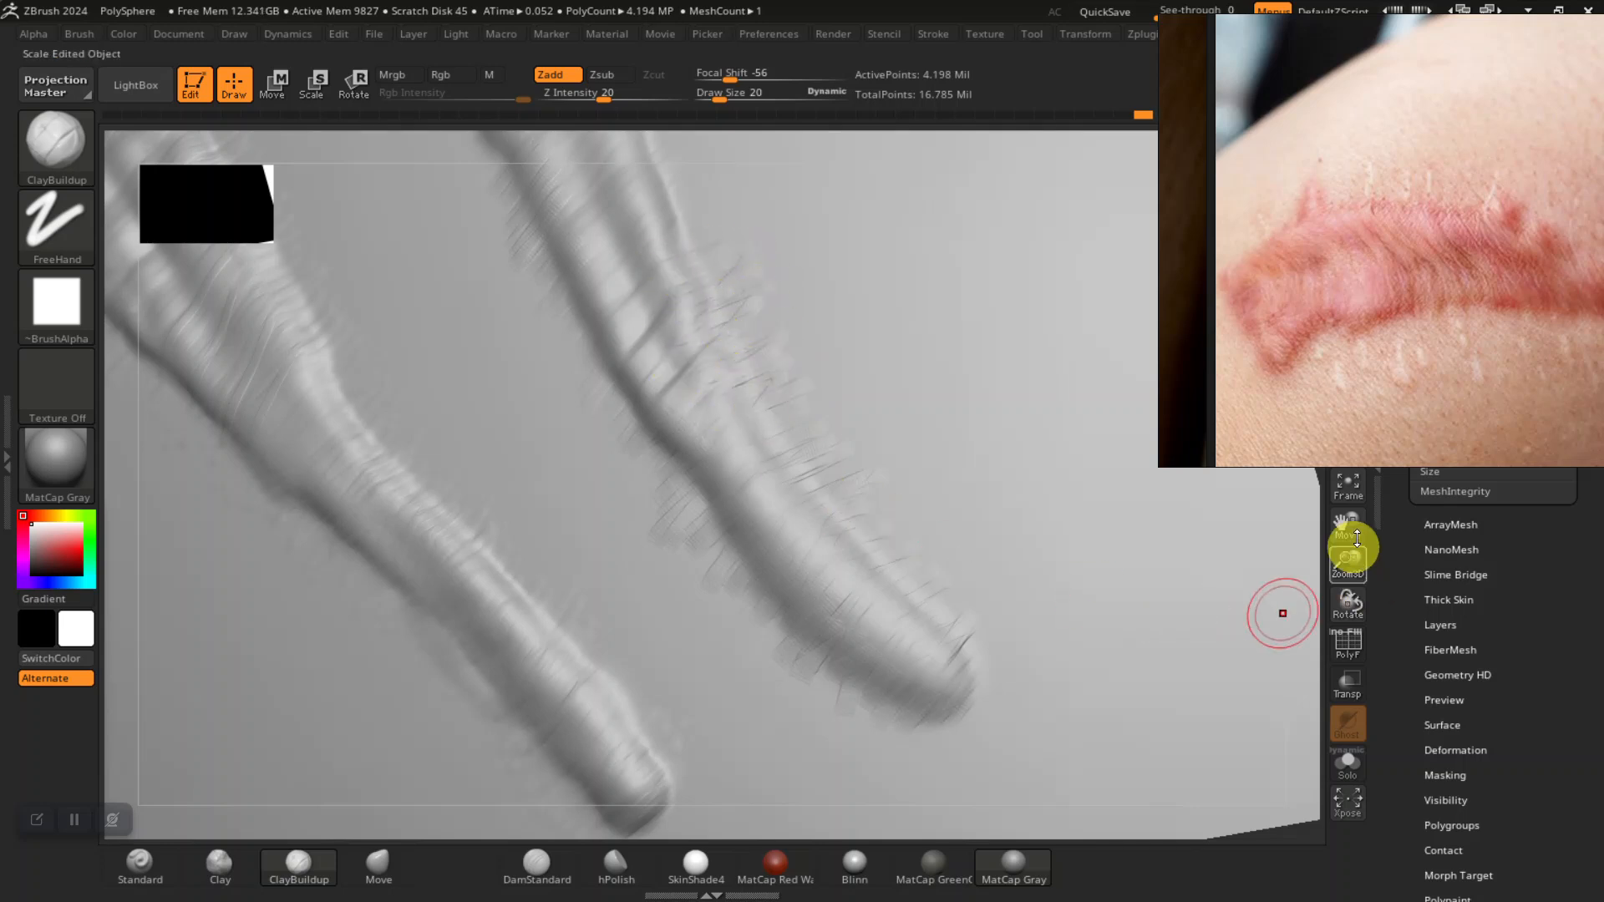
- Undo the stray stroke across the right scar and add short ClayBuildup fibres along its upper middle's right edge
left_click_drag(1347, 528, 890, 529)
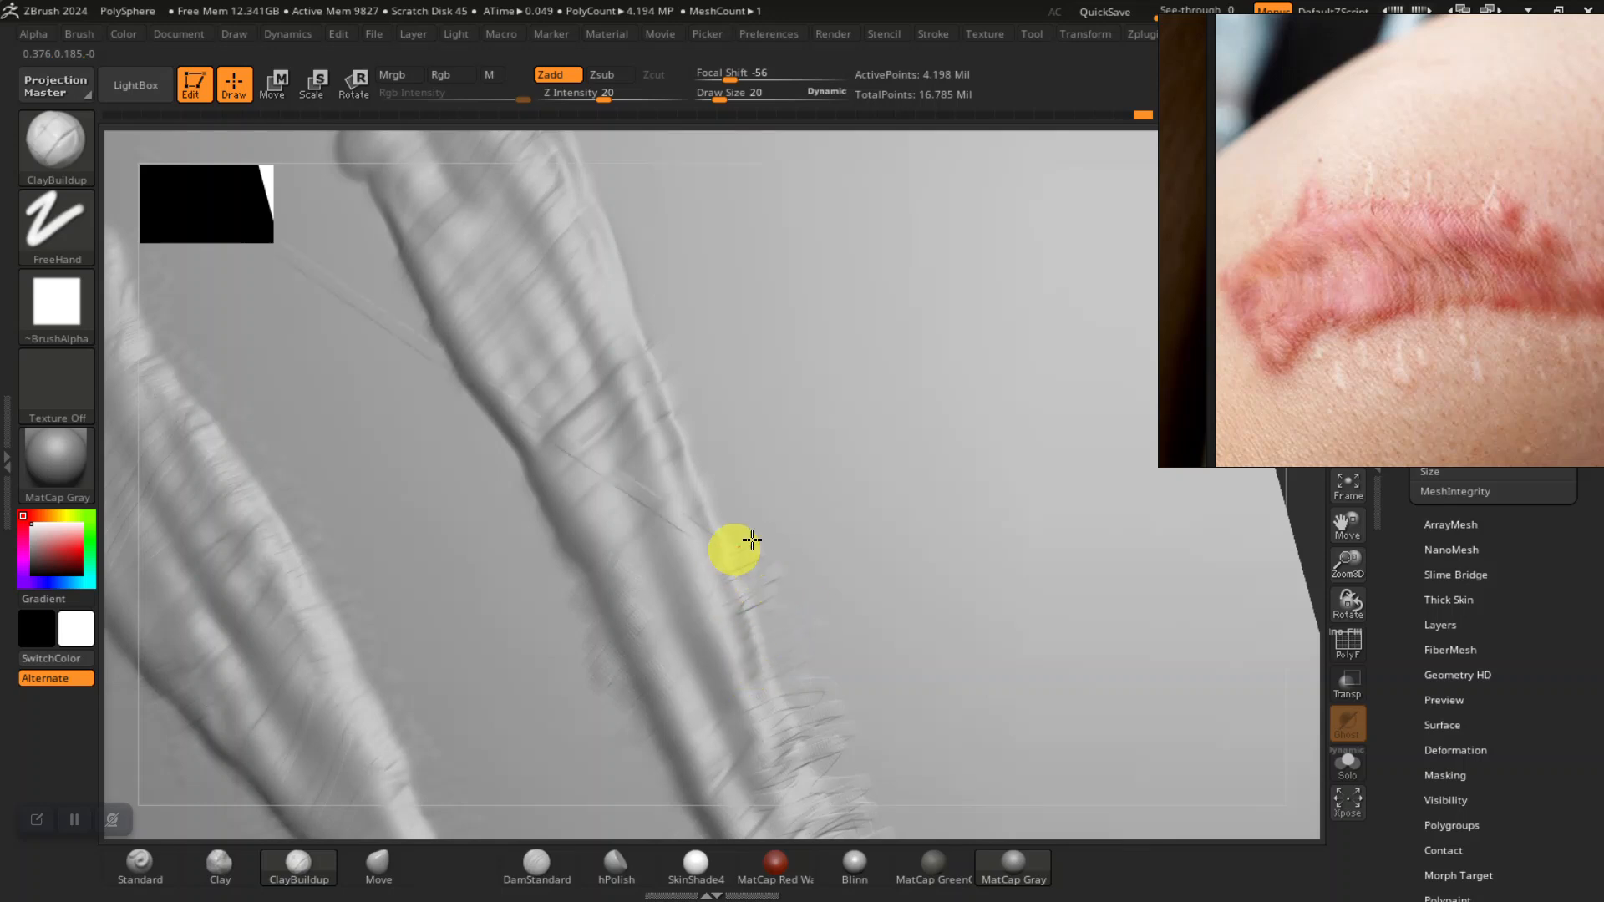
key("ctrl+z")
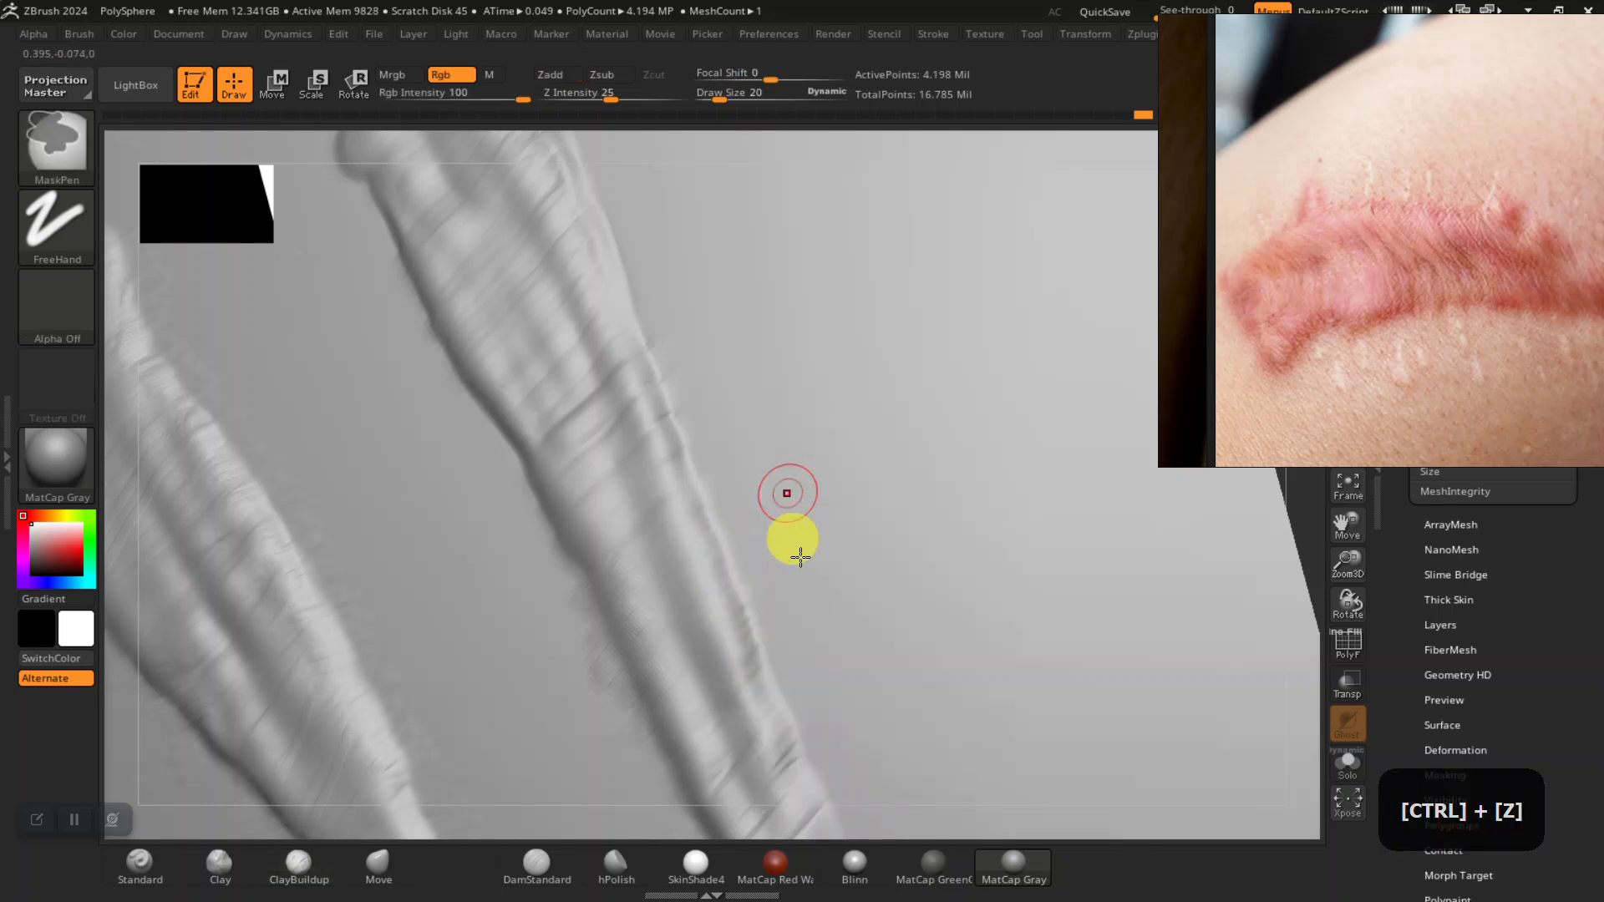
left_click(1146, 114)
key("ctrl+z")
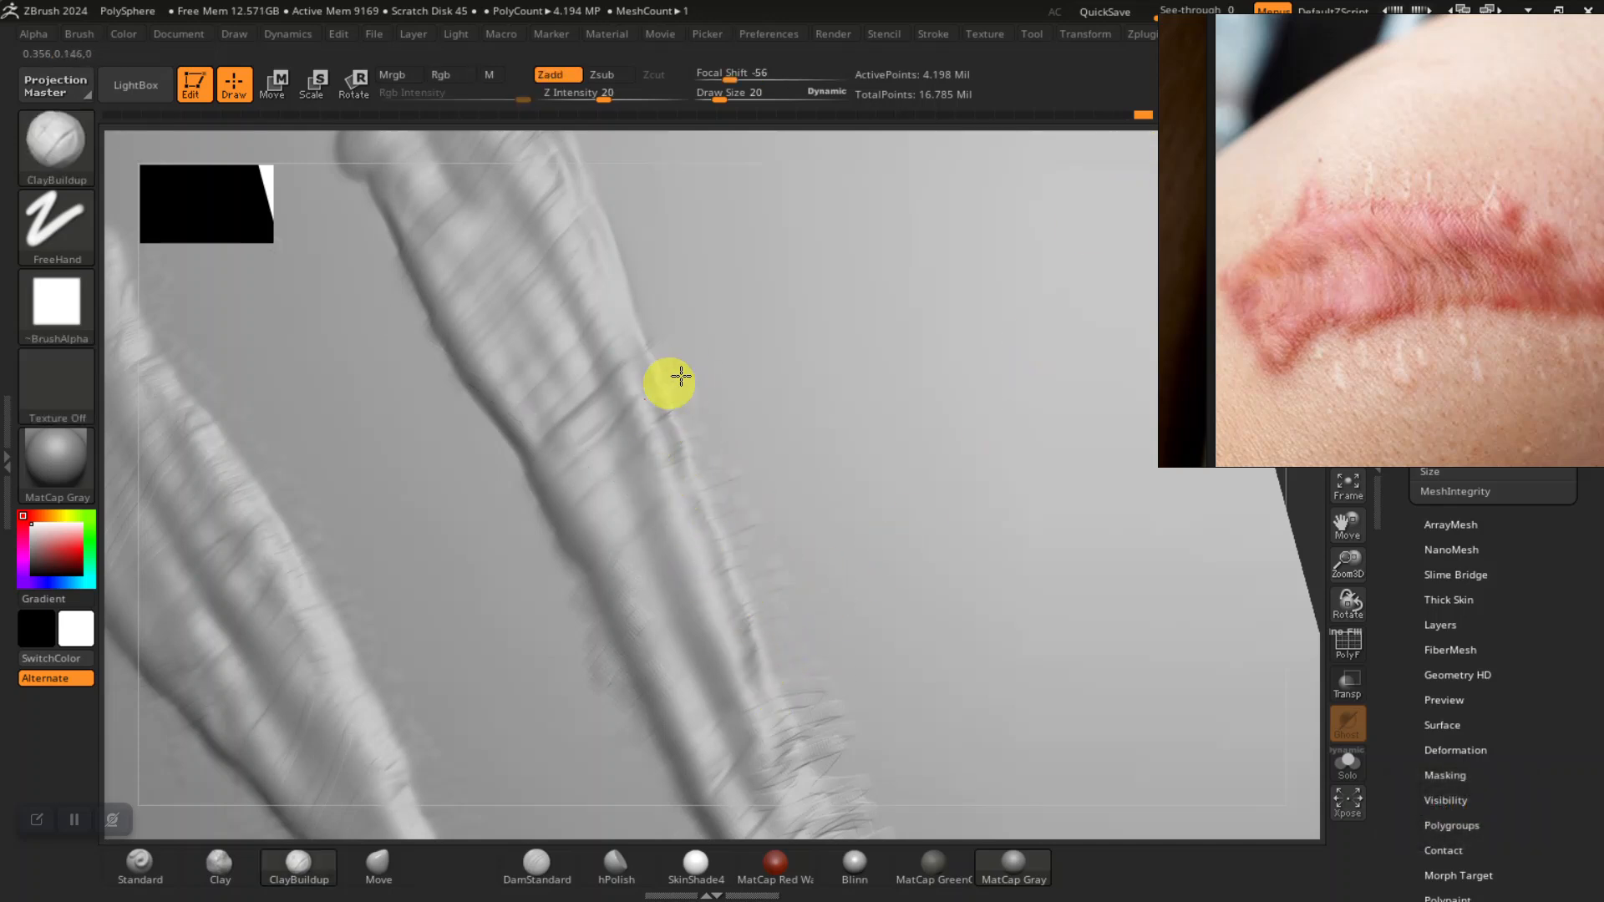
left_click_drag(1350, 527, 1358, 593)
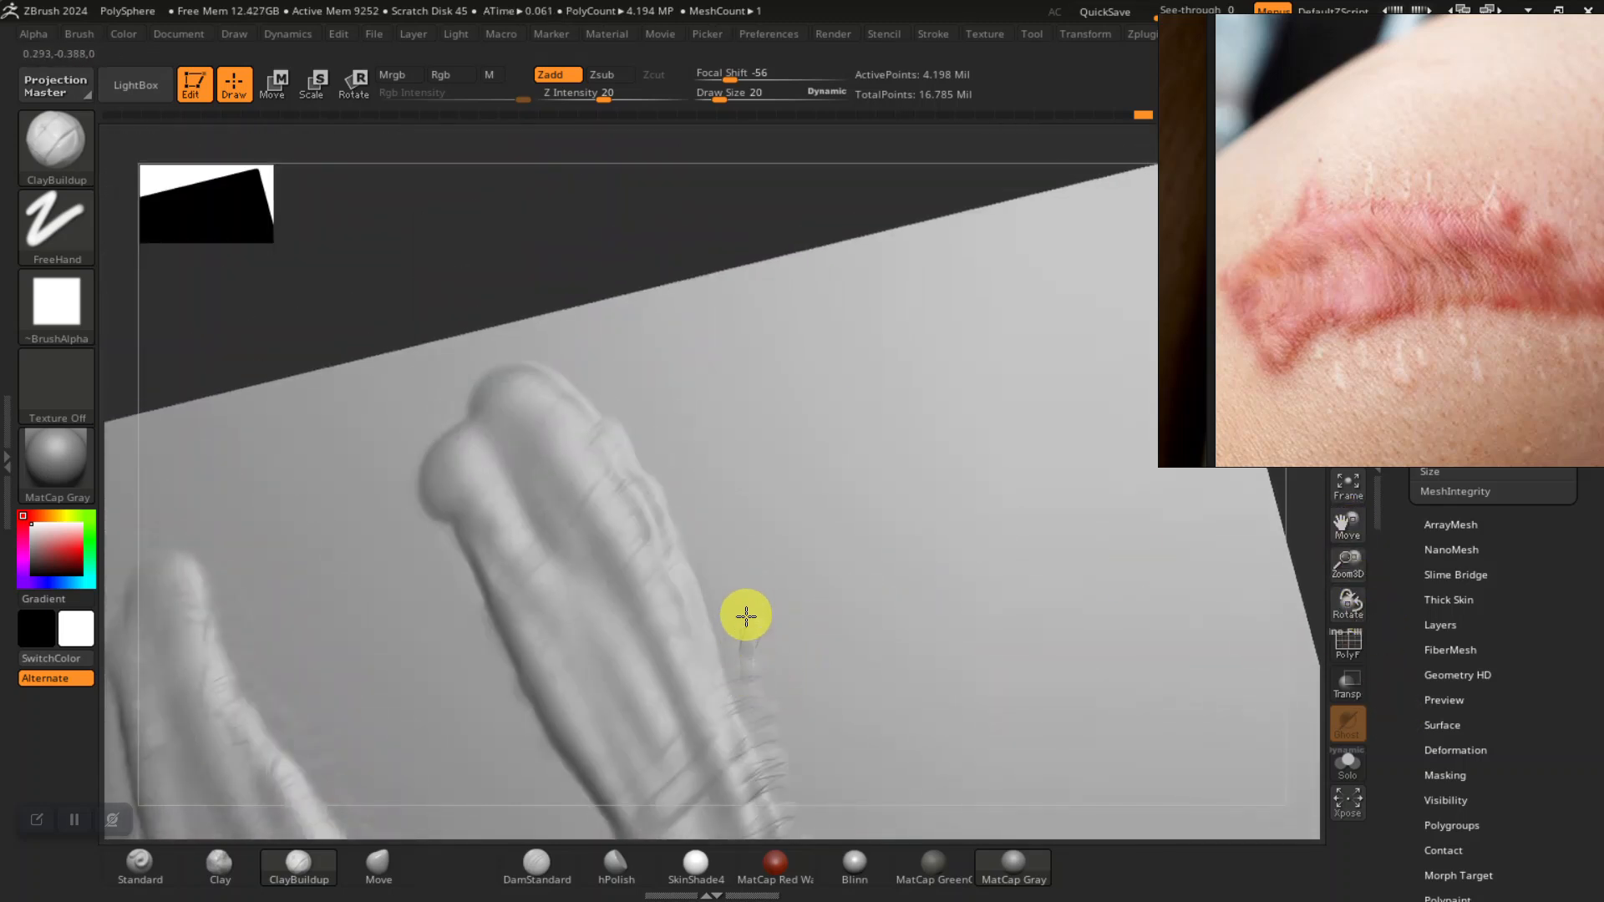
key("ctrl+z")
- Add short ClayBuildup fibres around the right scar's upper end and along both edges down to its middle
mouse_move(722, 656)
left_mouse_down()
mouse_move(734, 644)
mouse_move(672, 613)
mouse_move(631, 543)
left_mouse_up()
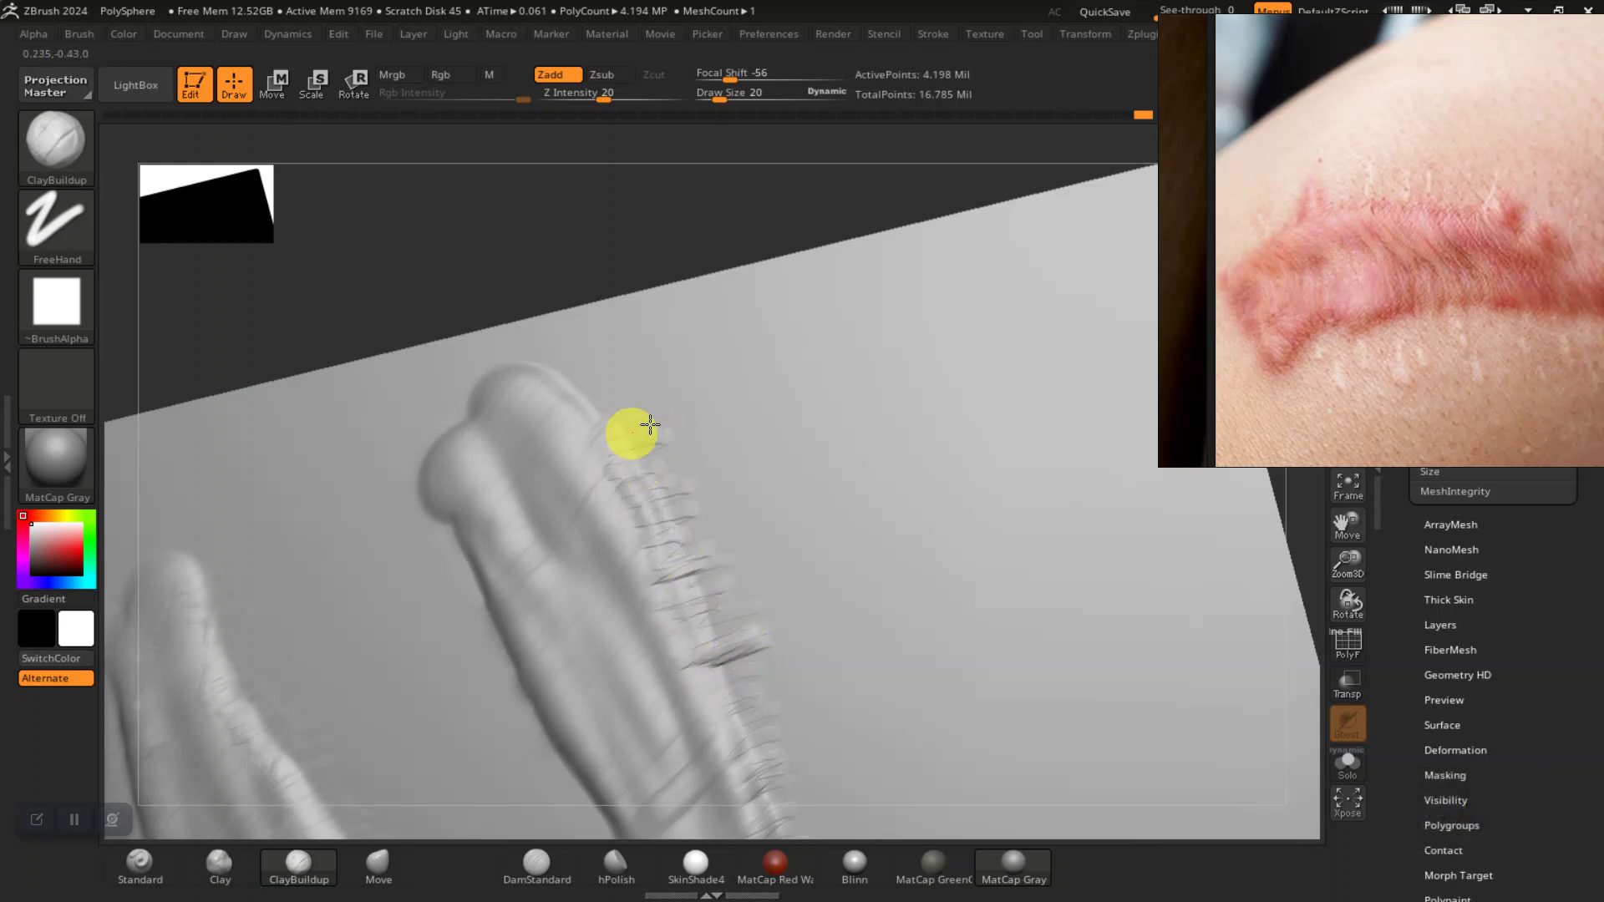
mouse_move(585, 367)
left_mouse_down()
mouse_move(455, 430)
mouse_move(451, 507)
left_mouse_up()
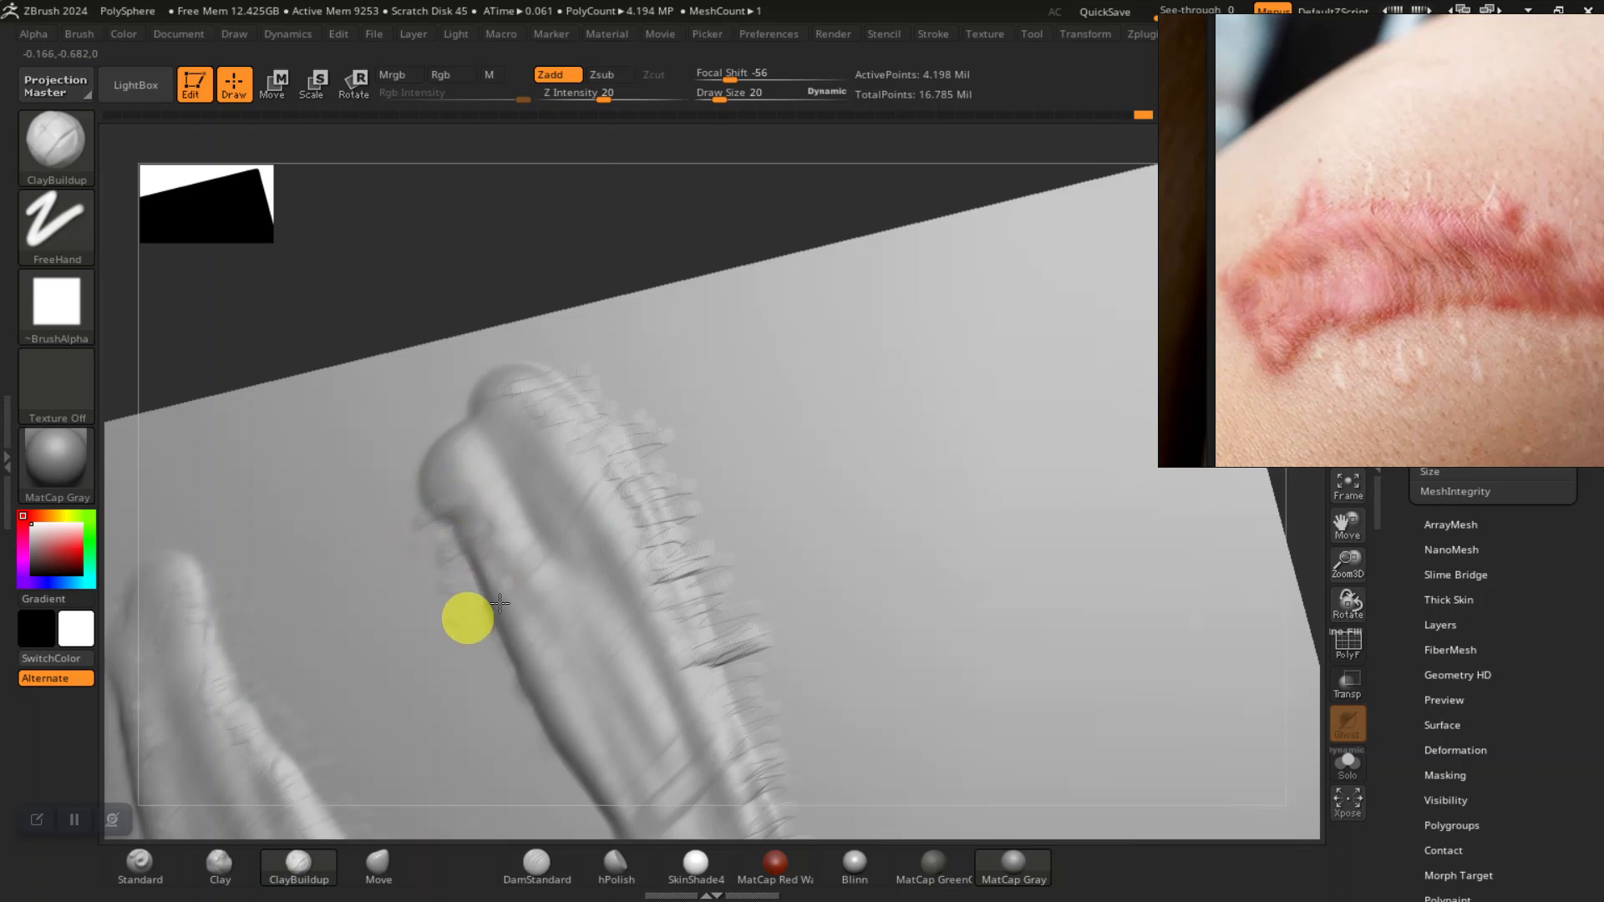
left_click_drag(529, 739, 609, 753)
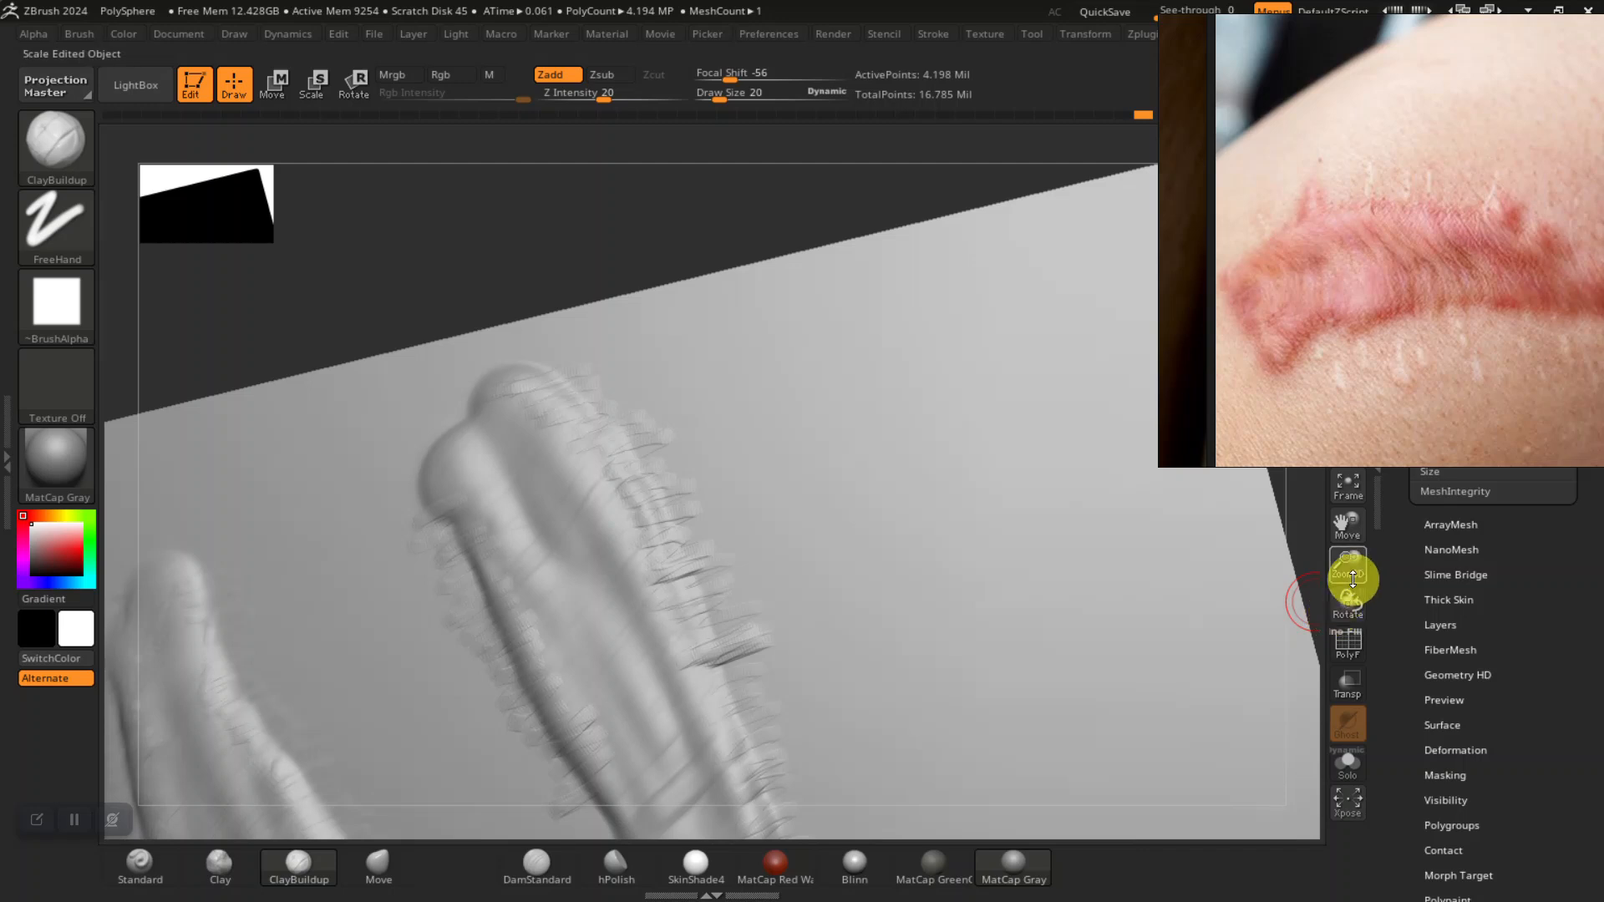
mouse_move(1347, 537)
left_mouse_down()
mouse_move(1250, 490)
mouse_move(1197, 508)
left_mouse_up()
mouse_move(1205, 619)
left_mouse_down("alt")
mouse_move(1193, 564)
mouse_move(1214, 526)
mouse_move(1231, 602)
mouse_move(759, 537)
left_mouse_up("alt")
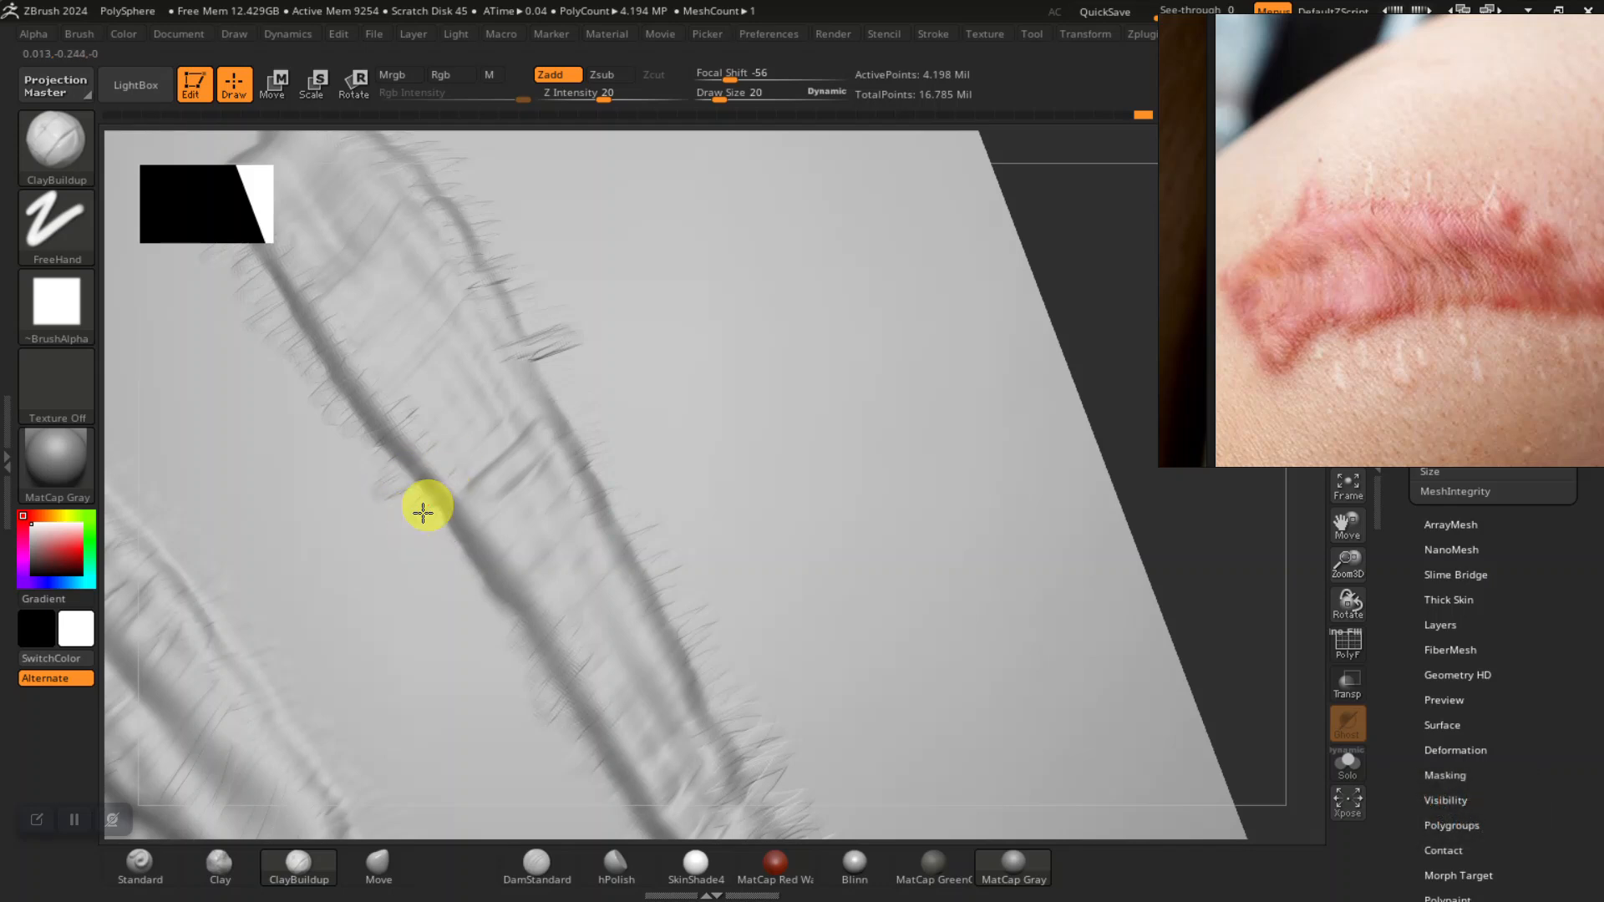
left_click_drag(520, 615, 535, 606)
mouse_move(499, 660)
left_mouse_down()
mouse_move(542, 626)
mouse_move(557, 658)
left_mouse_up()
- Smooth the fibres along the right scar's left edge from its upper end past the middle, using draw size 32
mouse_move(409, 515)
left_mouse_down("shift")
mouse_move(431, 548)
mouse_move(416, 548)
left_mouse_up("shift")
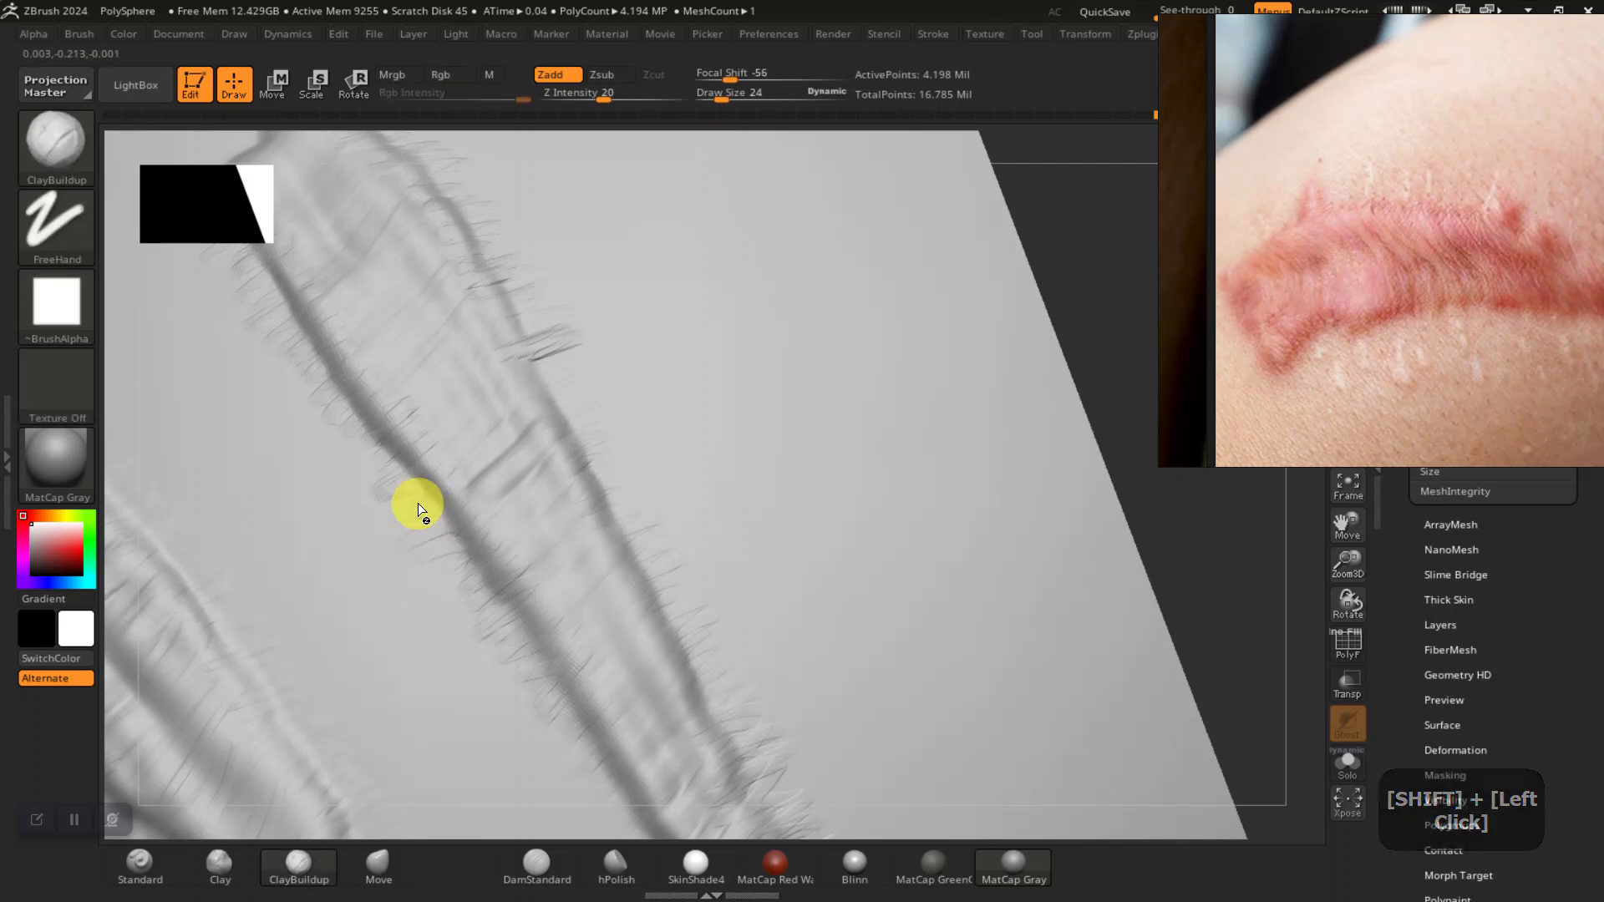
left_click_drag(1085, 415, 1131, 333, "alt")
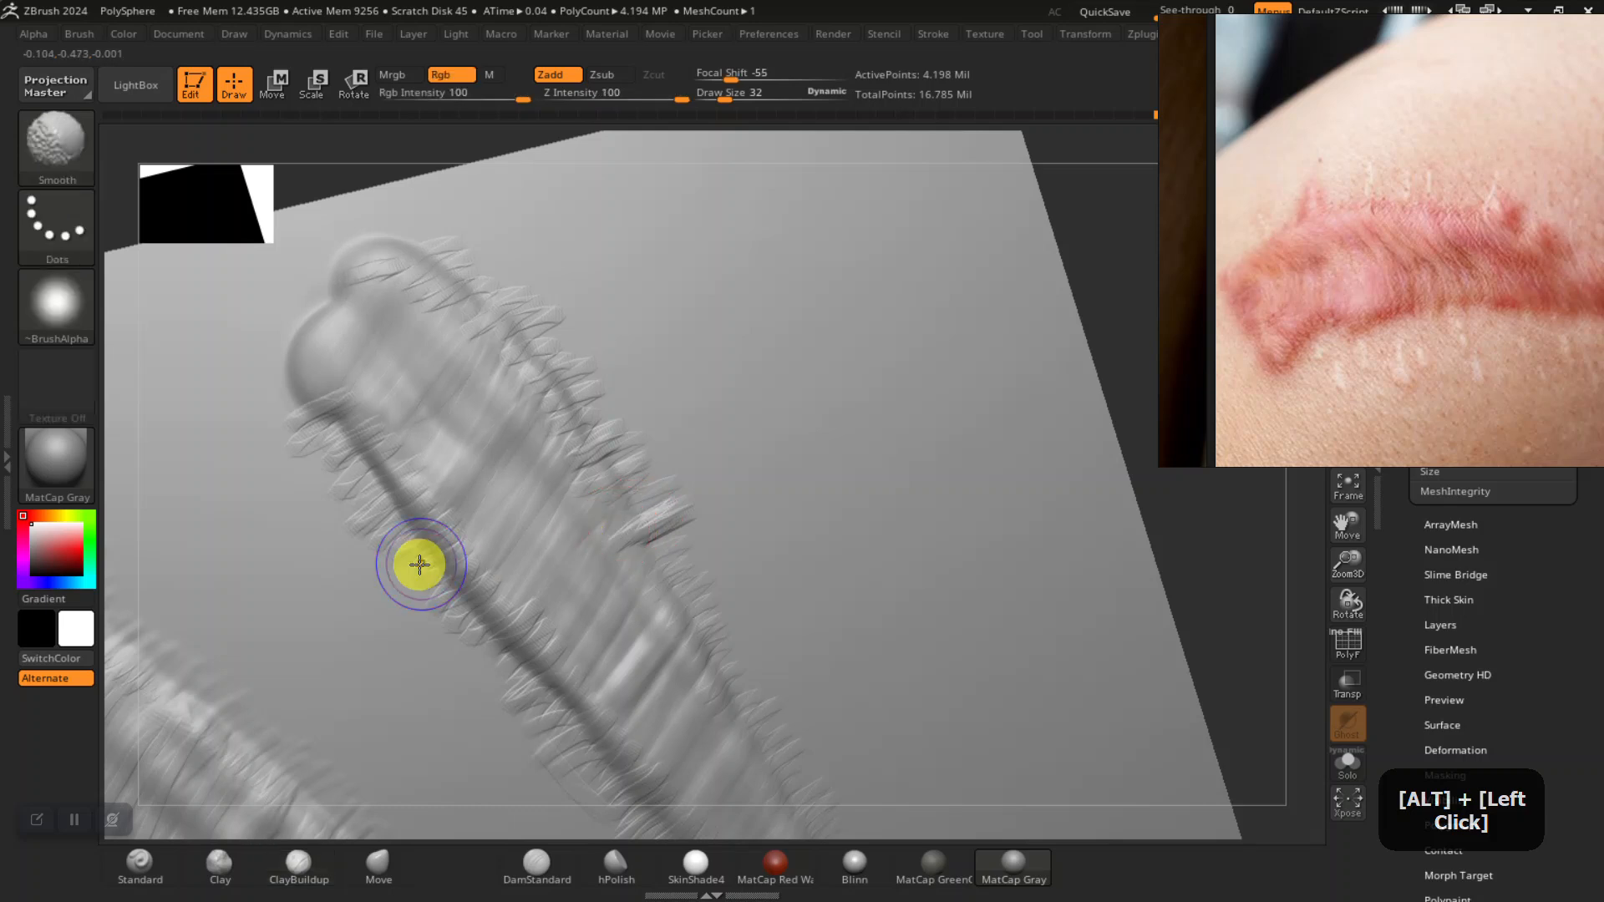
left_click_drag(304, 462, 285, 443, "shift")
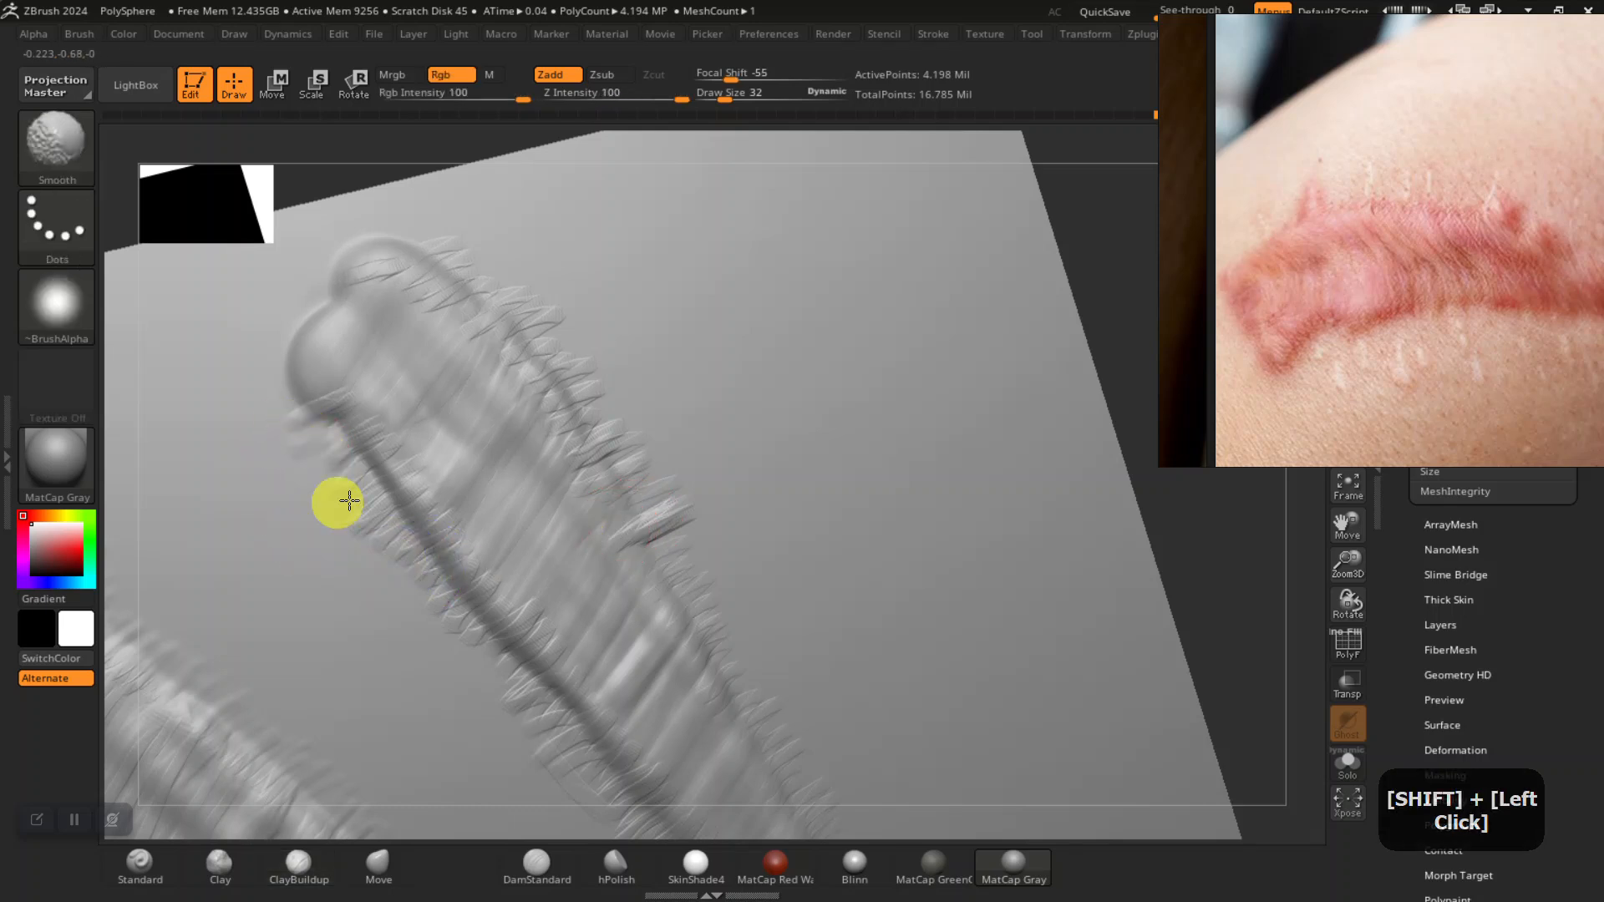
left_click_drag(363, 533, 428, 615, "shift")
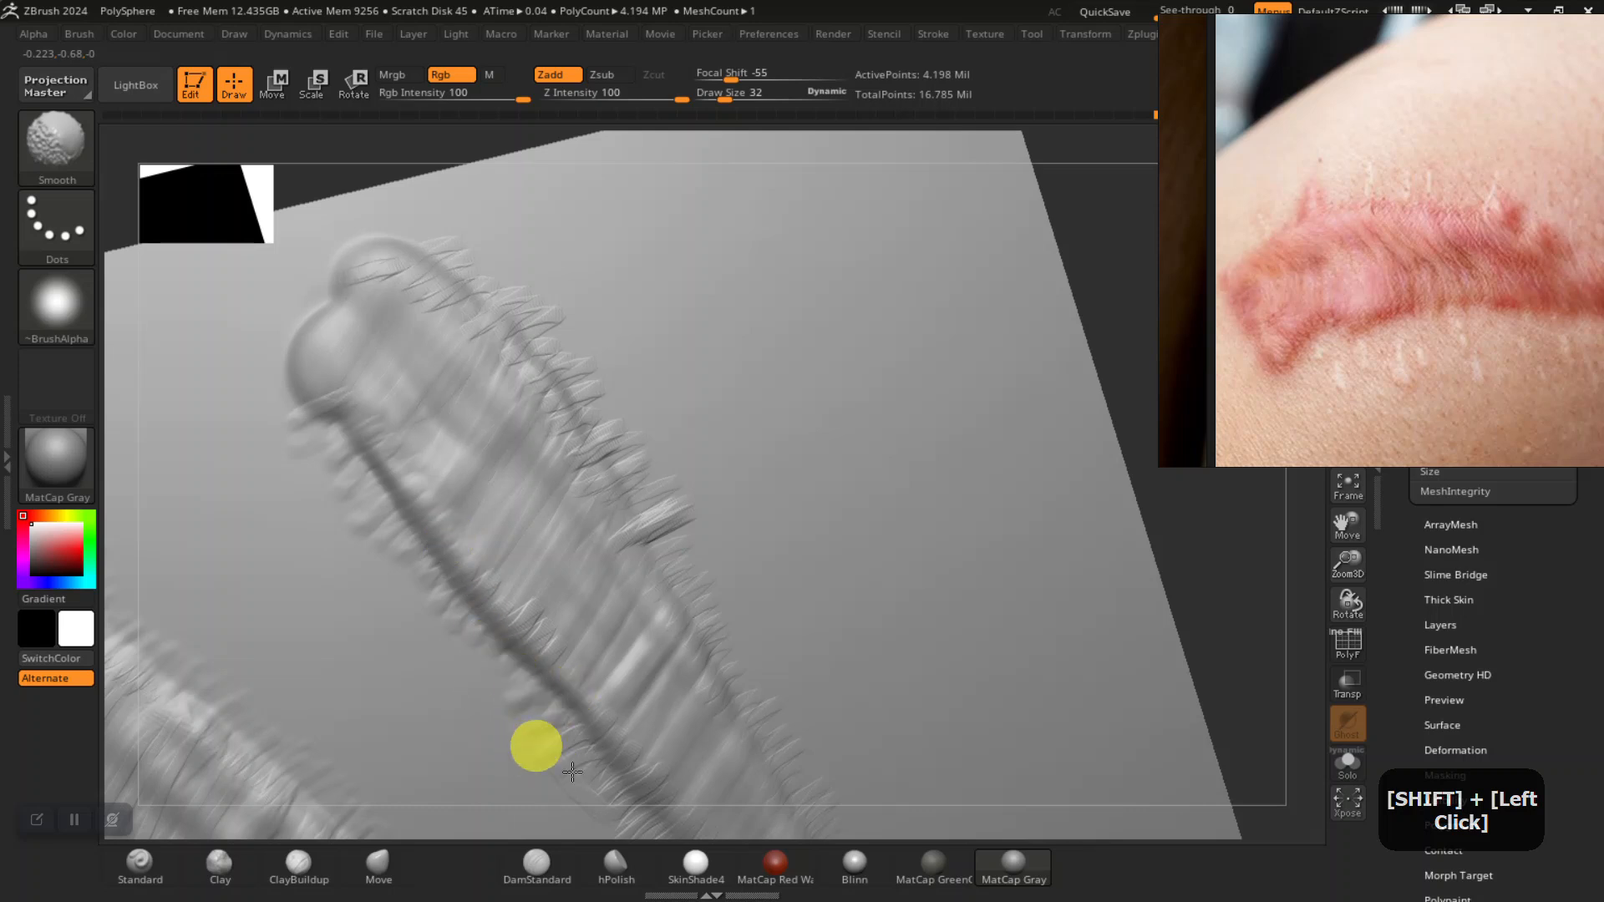
left_click_drag(1230, 683, 982, 443, "alt")
mouse_move(322, 569)
left_mouse_down("shift")
mouse_move(293, 501)
mouse_move(444, 649)
left_mouse_up("shift")
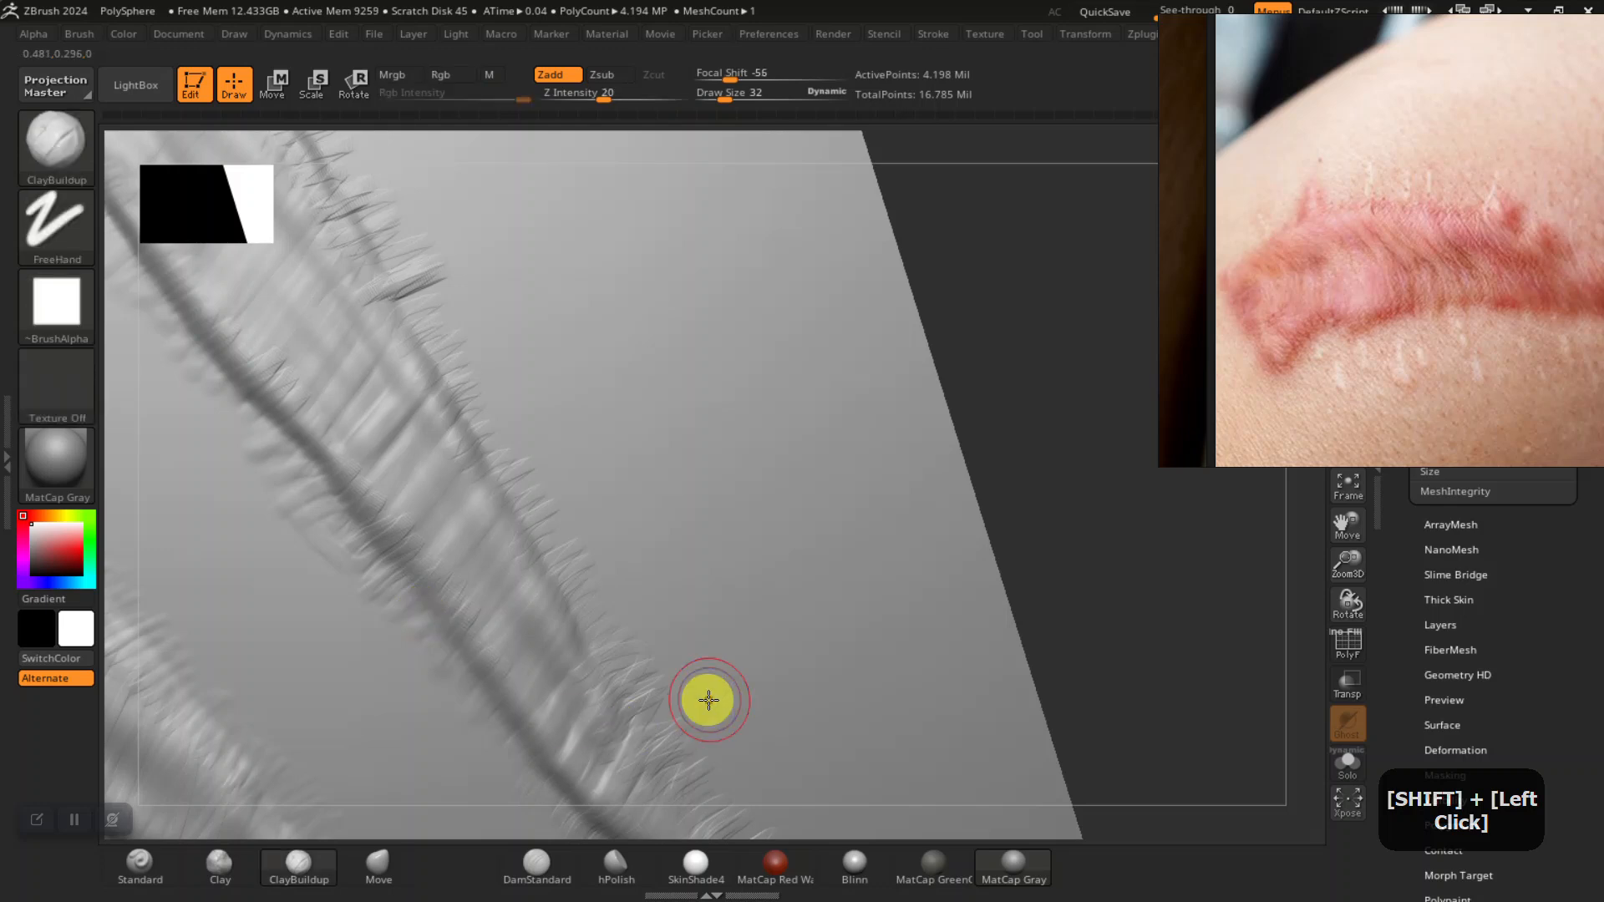
- Smooth the fibres on both edges of the right scar's lower part and around its lower end
mouse_move(1068, 686)
left_mouse_down("alt")
mouse_move(1068, 541)
mouse_move(1006, 535)
left_mouse_up("alt")
left_click_drag(411, 539, 543, 655, "shift")
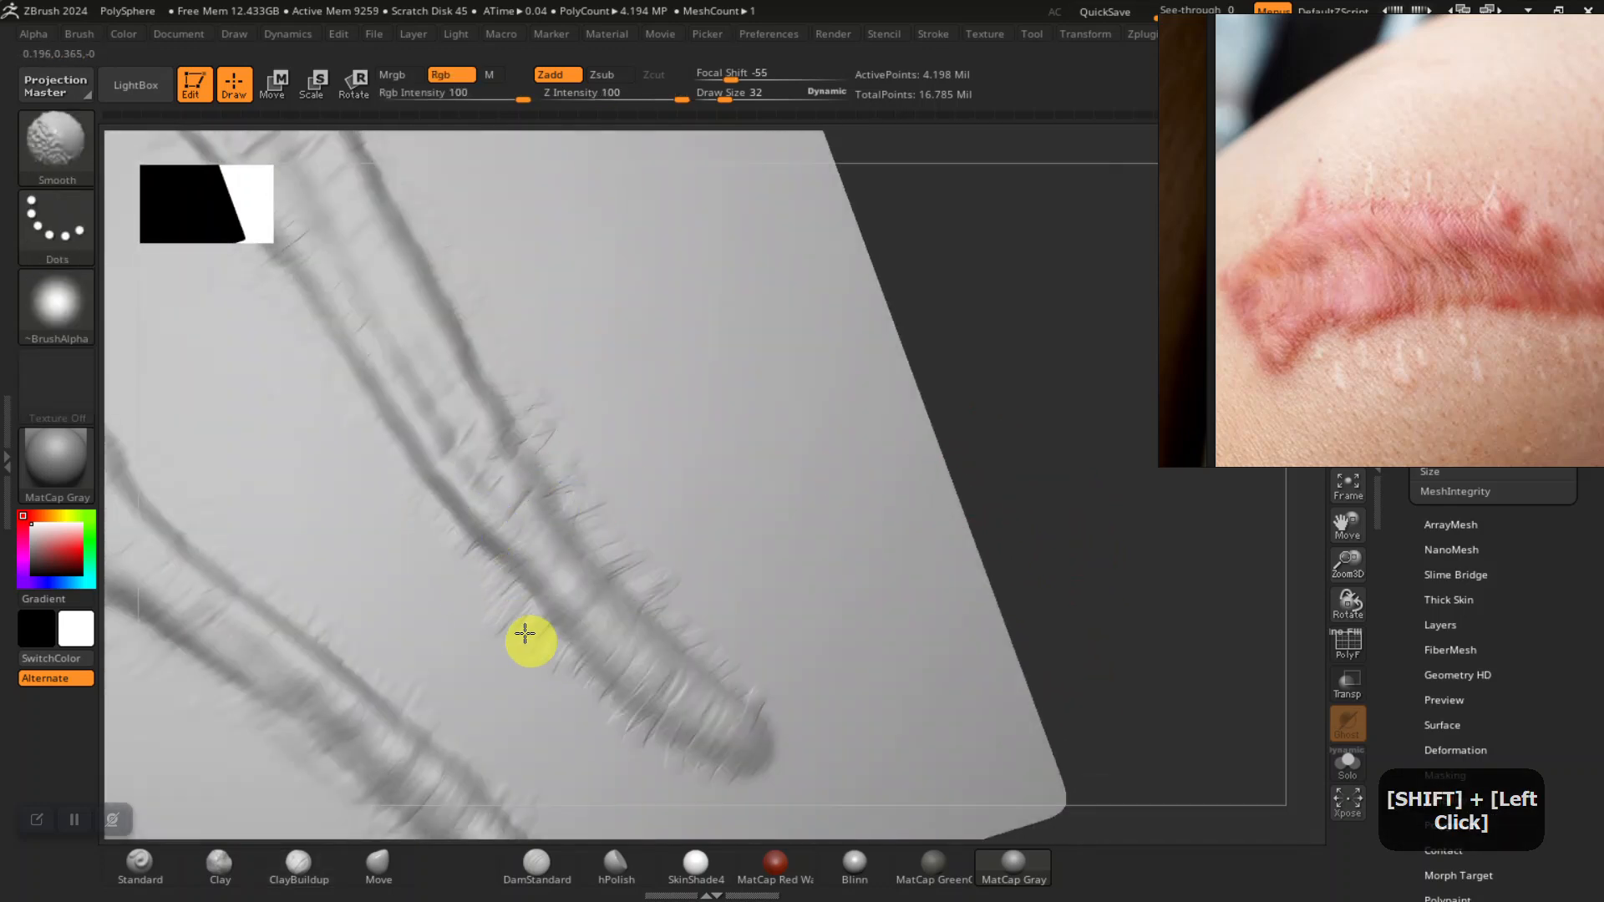
left_click_drag(644, 768, 777, 687, "shift")
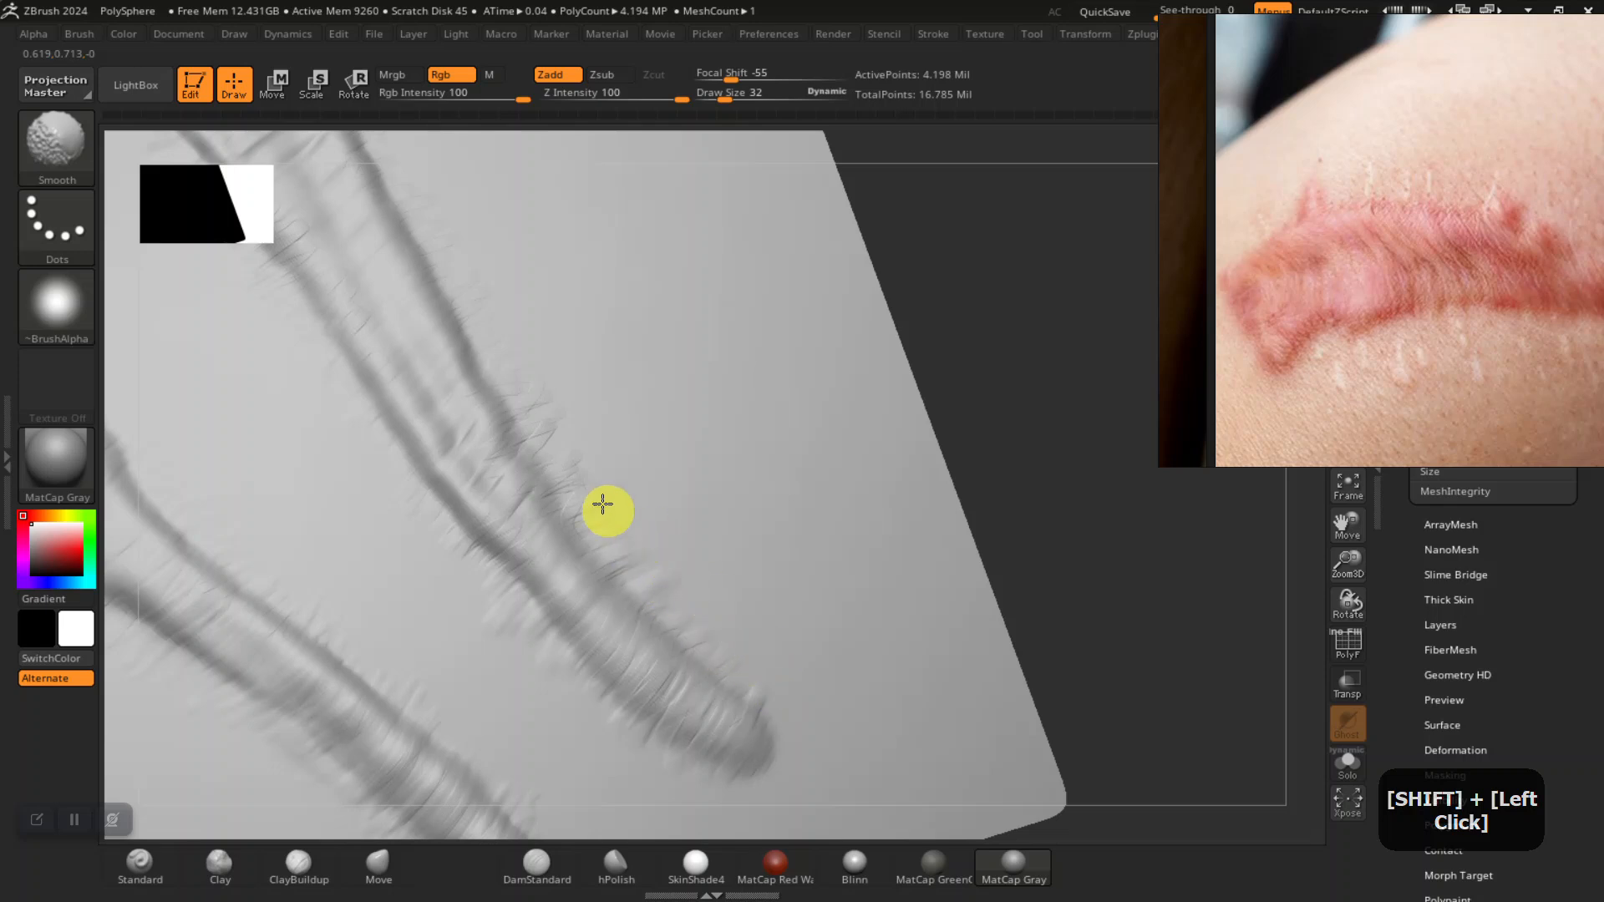
mouse_move(570, 443)
left_mouse_down("shift")
mouse_move(766, 713)
mouse_move(601, 673)
left_mouse_up("shift")
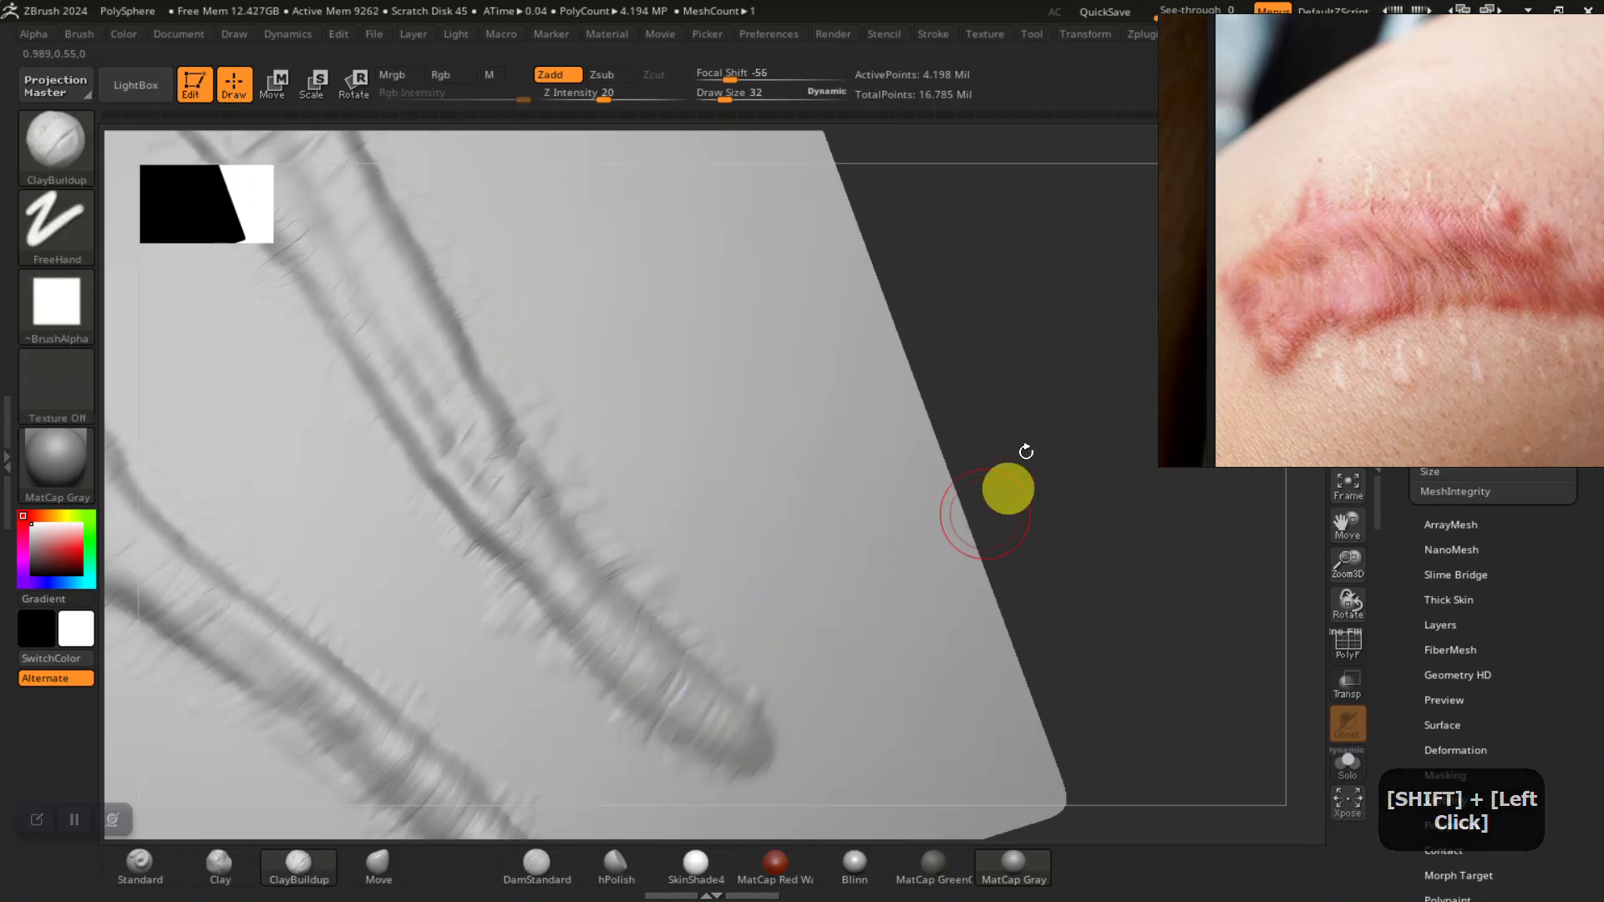
- Smooth the fibres along the middle of the right scar's right edge, including the thick protruding one
left_click_drag(1005, 484, 856, 716, "alt")
left_click_drag(952, 403, 909, 478)
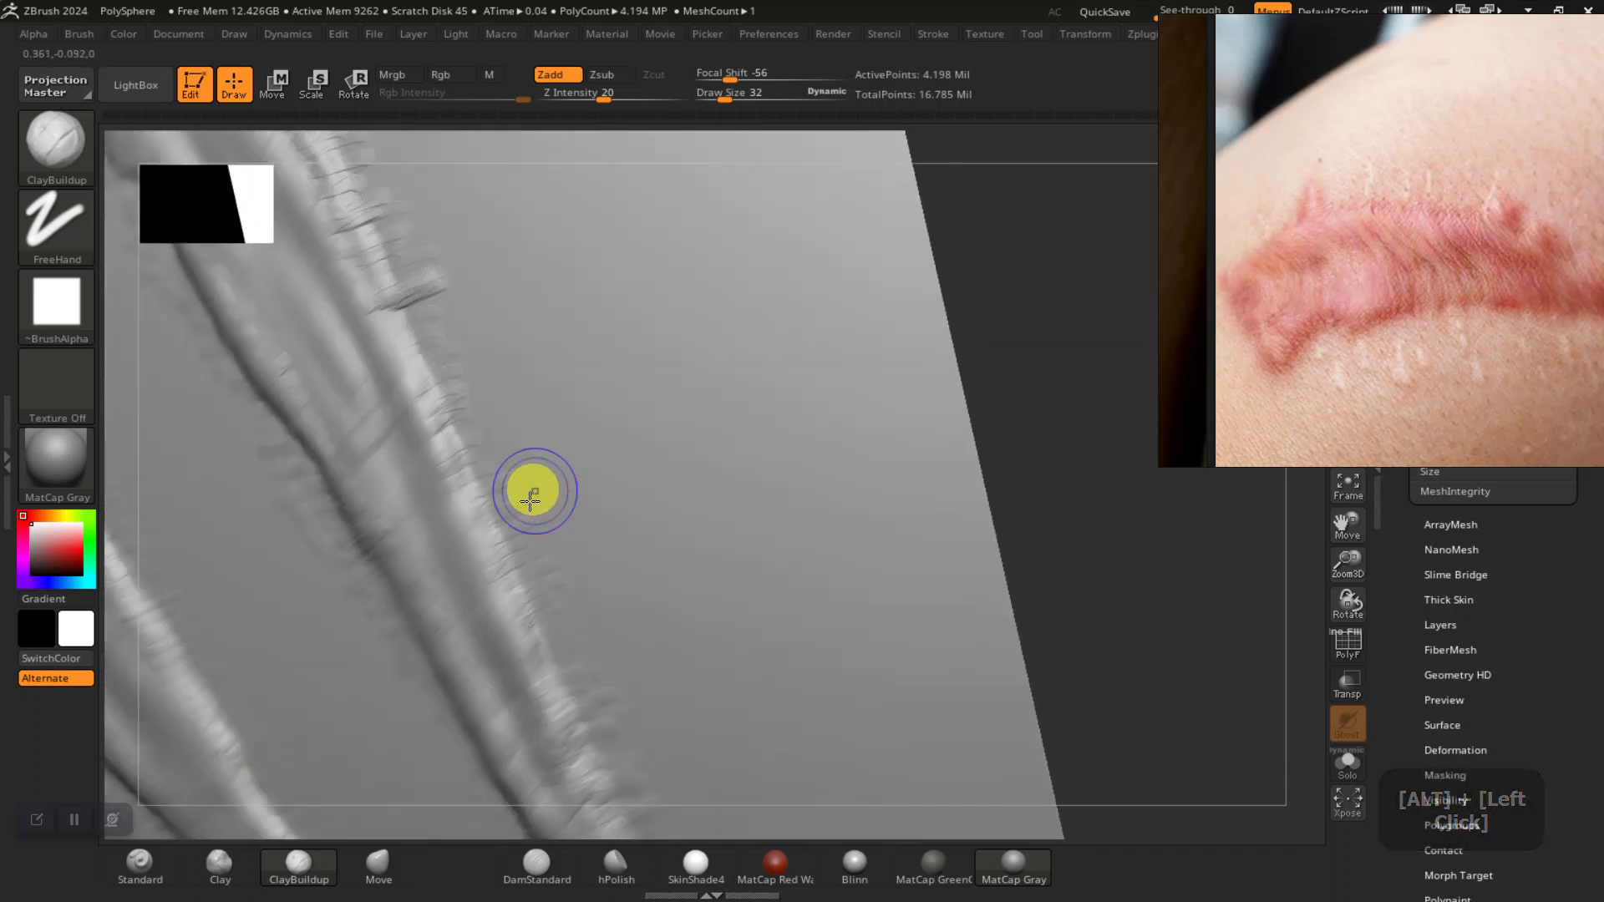
left_click_drag(552, 578, 502, 426, "shift")
left_click_drag(421, 310, 429, 276, "shift")
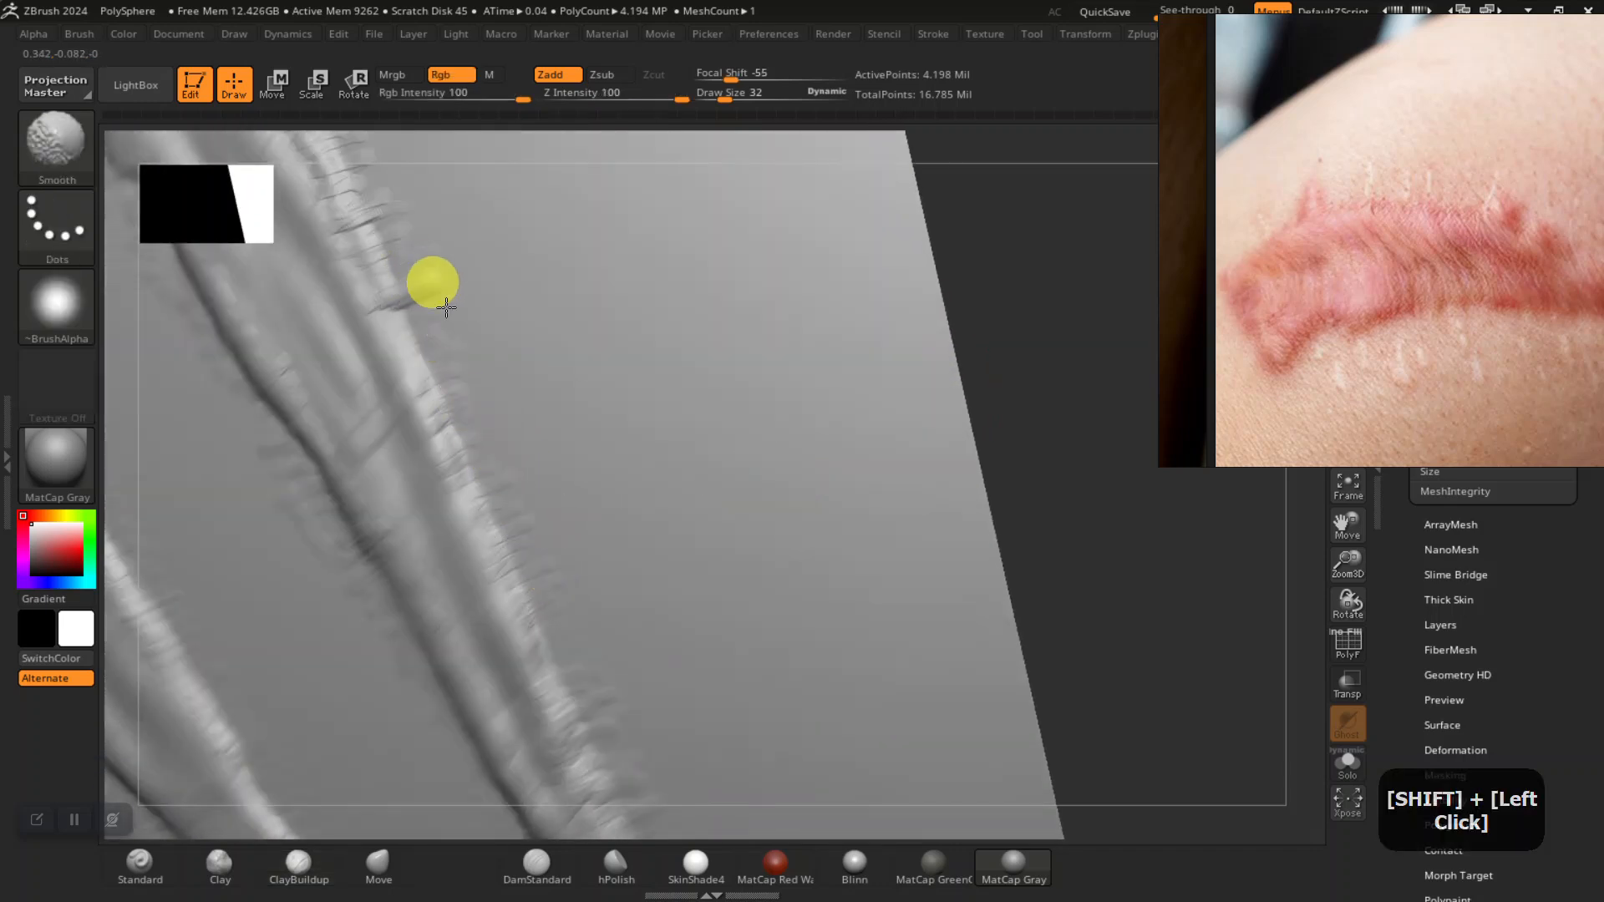
left_click_drag(336, 201, 419, 286, "shift")
- Smooth the fibres along the upper part of the right scar's right edge and around its rounded upper end
left_click_drag(1008, 280, 1065, 570, "alt")
left_click_drag(452, 447, 357, 361, "shift")
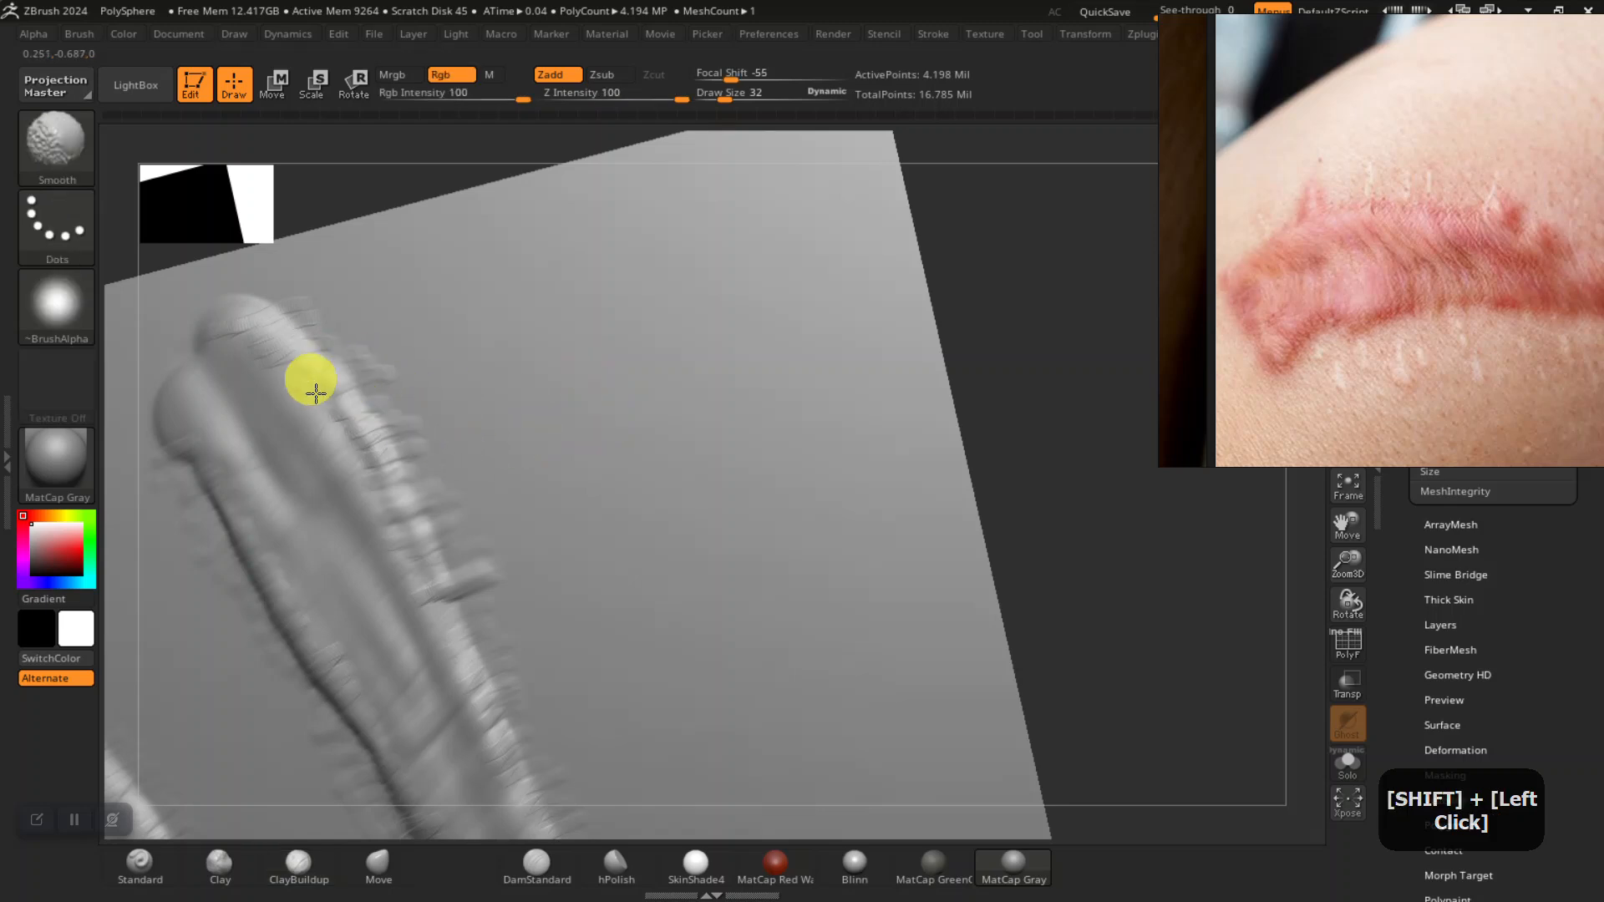
left_click_drag(369, 447, 285, 316, "shift")
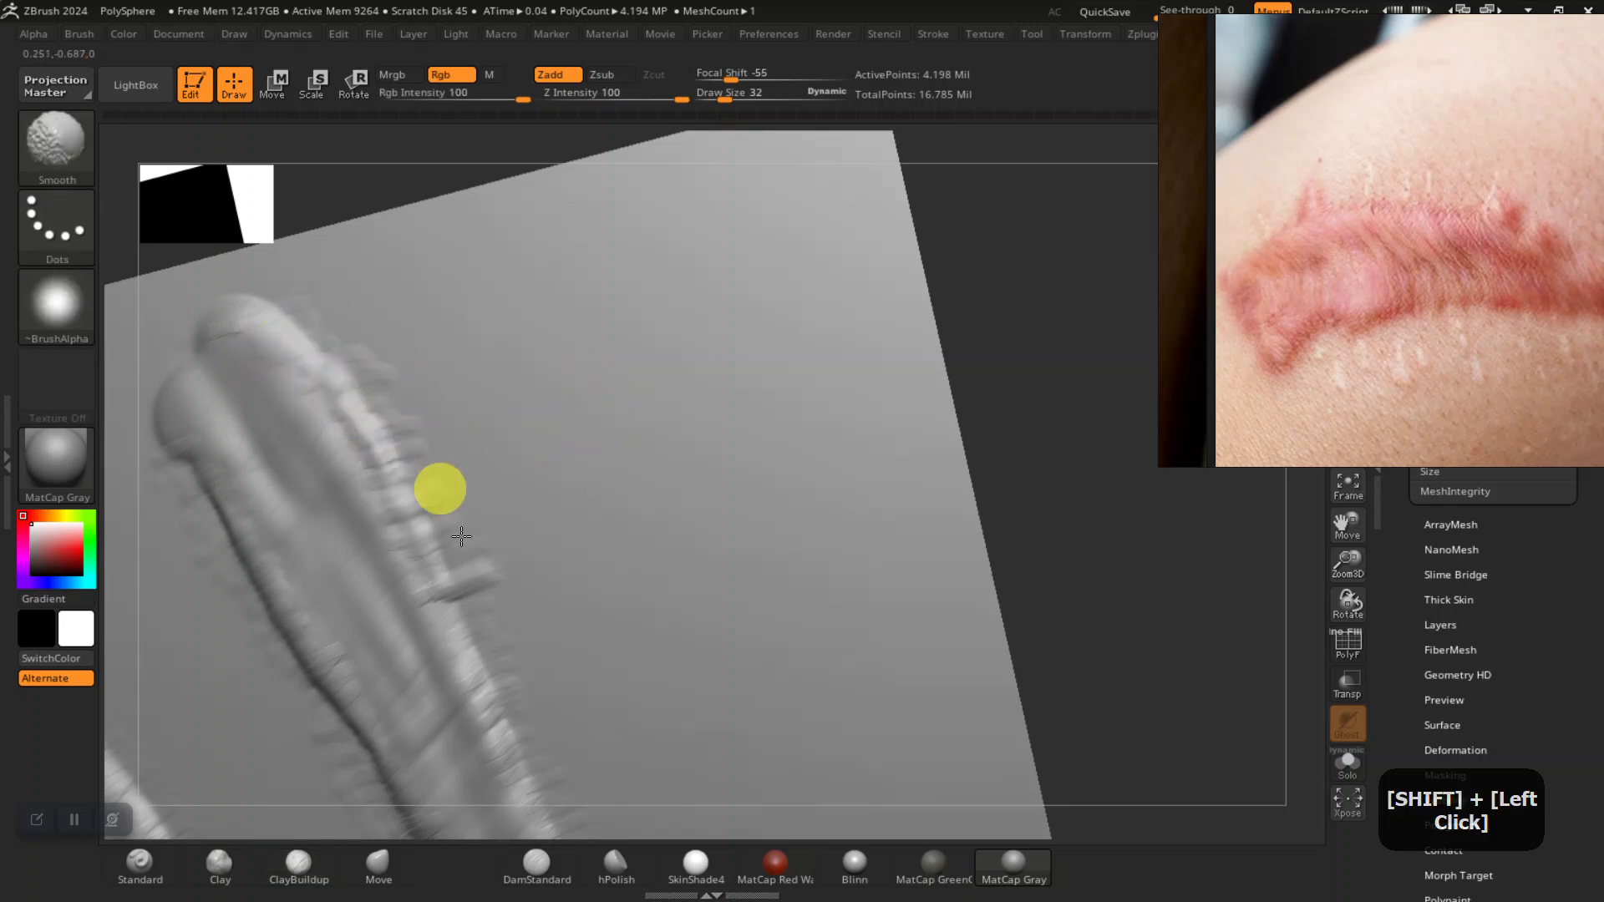
left_click_drag(1020, 448, 1007, 393)
left_click_drag(269, 316, 162, 373)
left_click_drag(254, 269, 179, 344)
left_click_drag(263, 309, 194, 383)
left_click_drag(368, 426, 317, 523)
mouse_move(429, 521)
left_mouse_down()
mouse_move(358, 579)
mouse_move(387, 460)
mouse_move(465, 480)
left_mouse_up()
- Examine the edge fibres of both scars from the front, close up and at an angle
left_click_drag(1142, 616, 816, 462, "alt")
left_click_drag(930, 506, 918, 504, "shift")
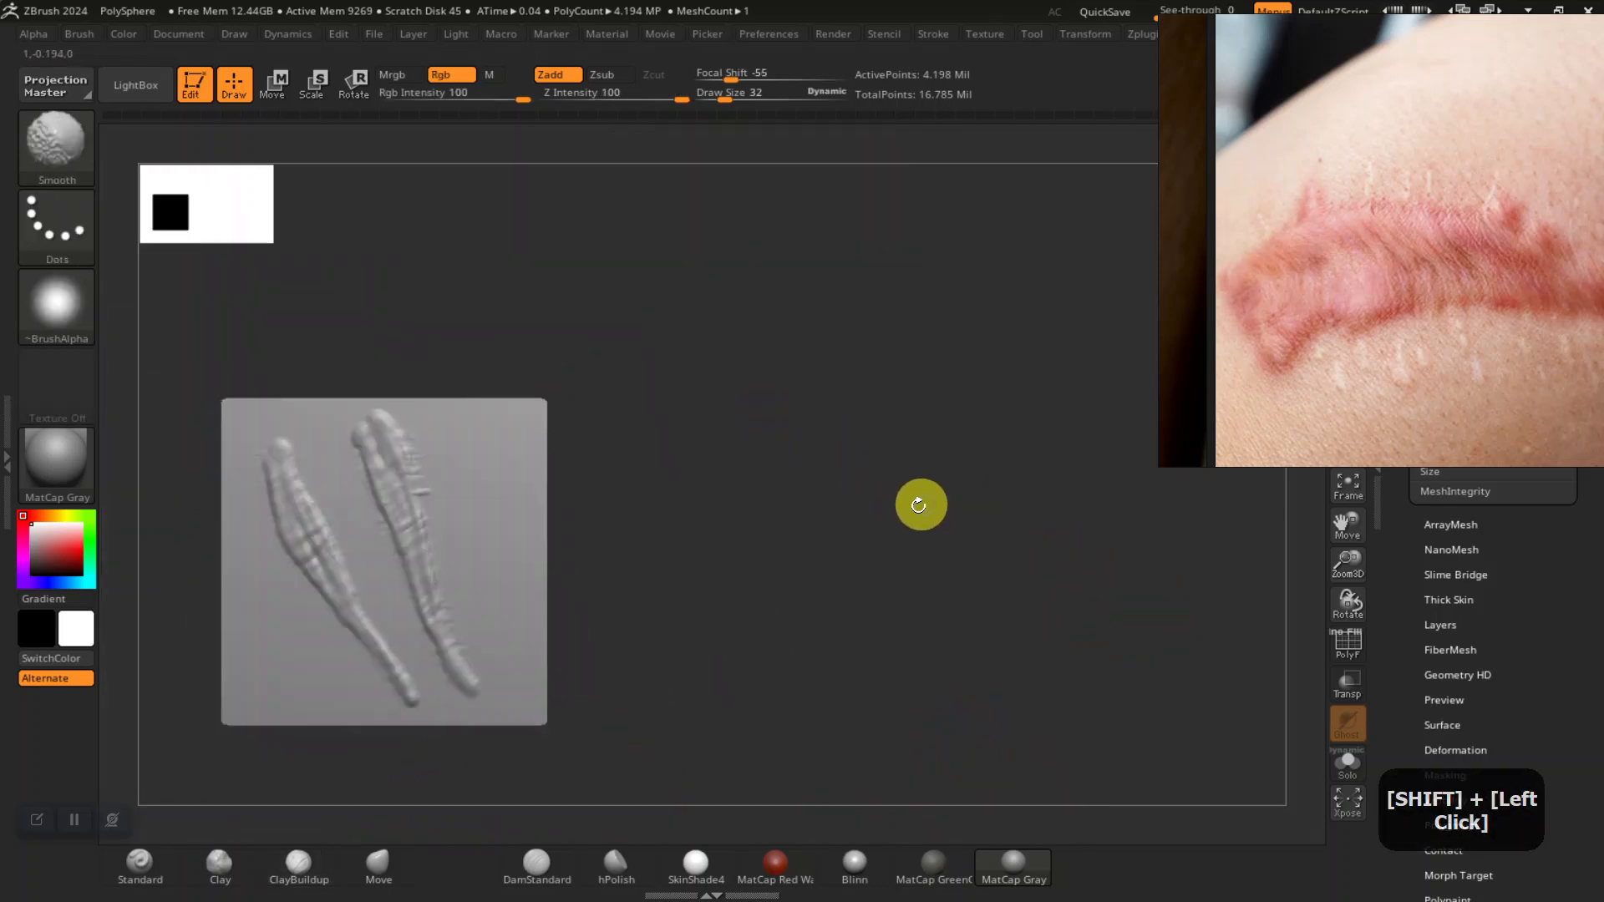
mouse_move(773, 574)
left_mouse_down("alt")
mouse_move(962, 528)
mouse_move(978, 598)
mouse_move(1038, 694)
mouse_move(1145, 659)
mouse_move(1181, 665)
mouse_move(1146, 690)
mouse_move(1203, 768)
left_mouse_up("alt")
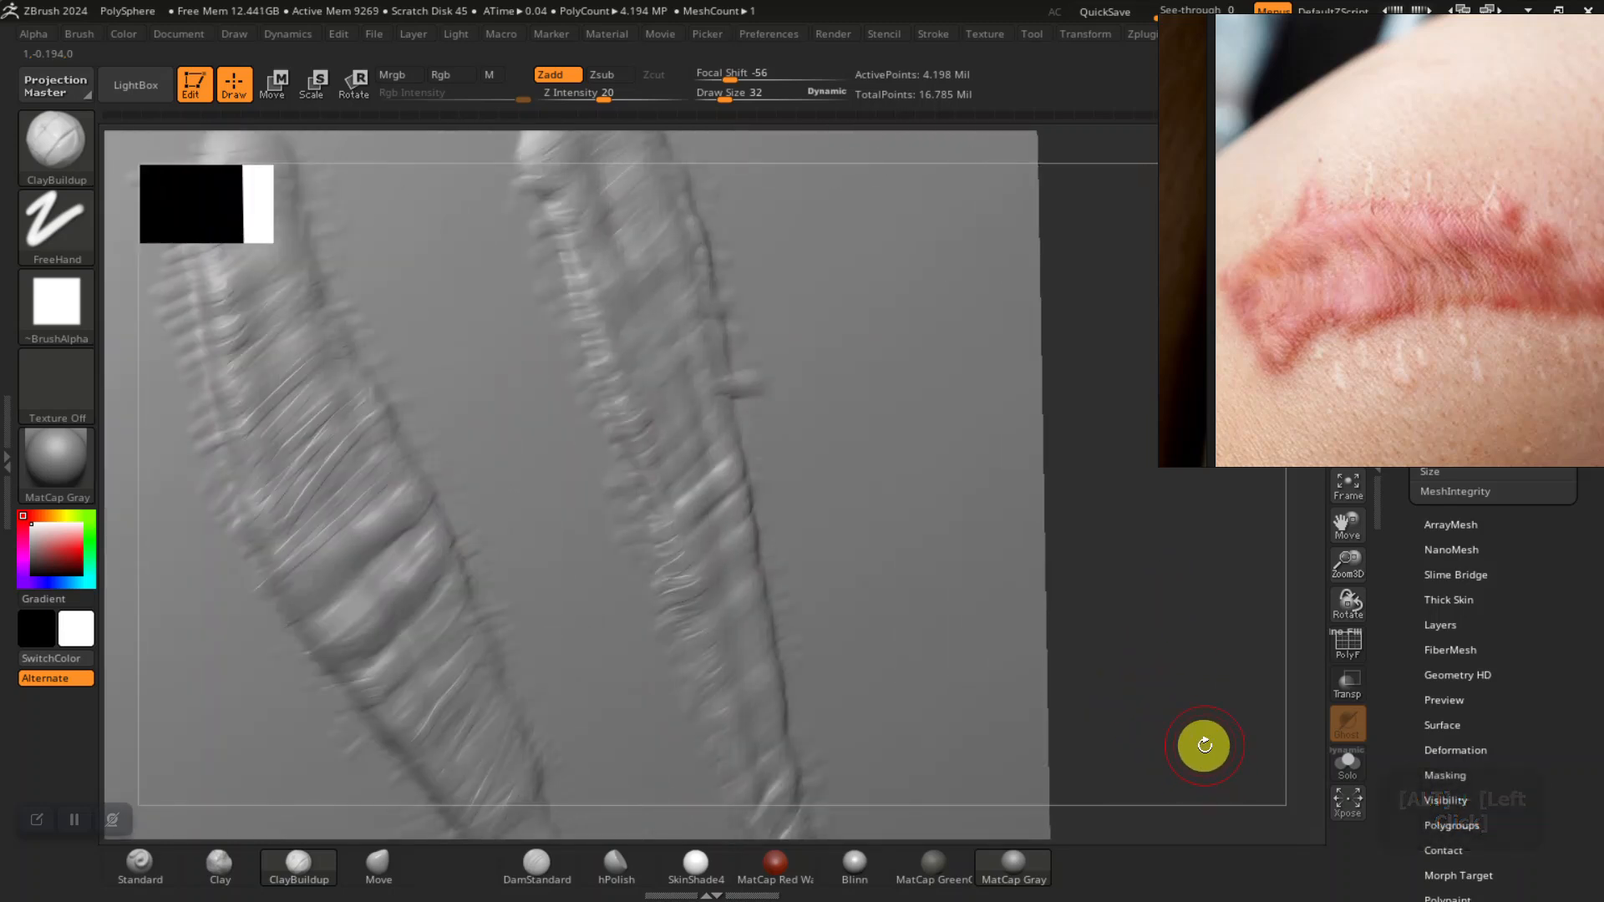
left_click(537, 860)
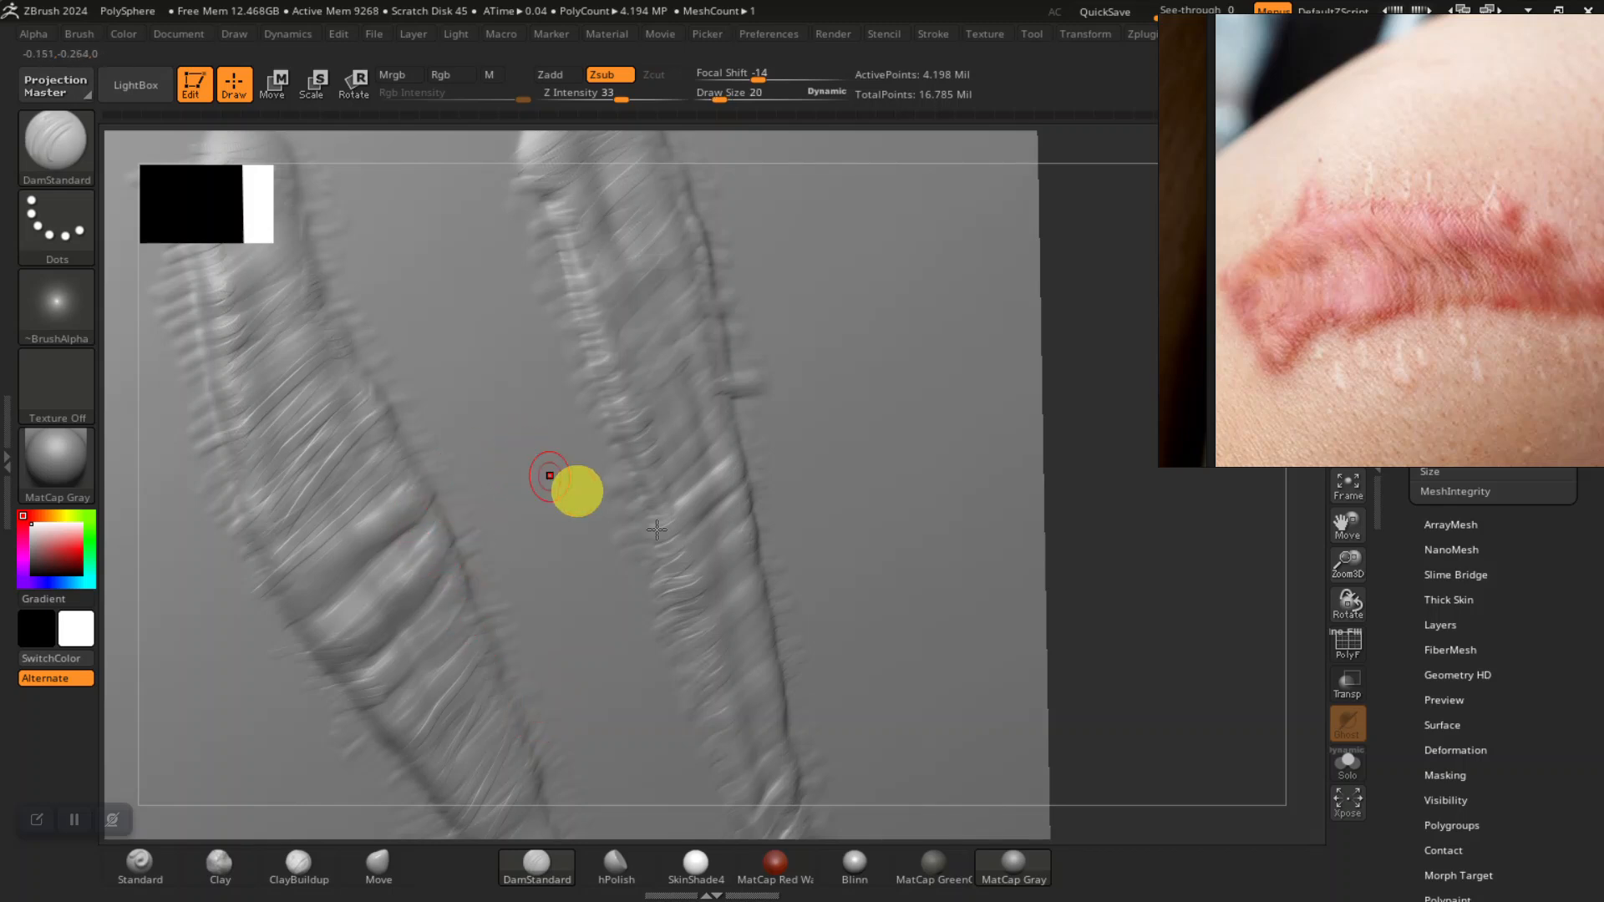
left_click_drag(1163, 644, 1056, 634)
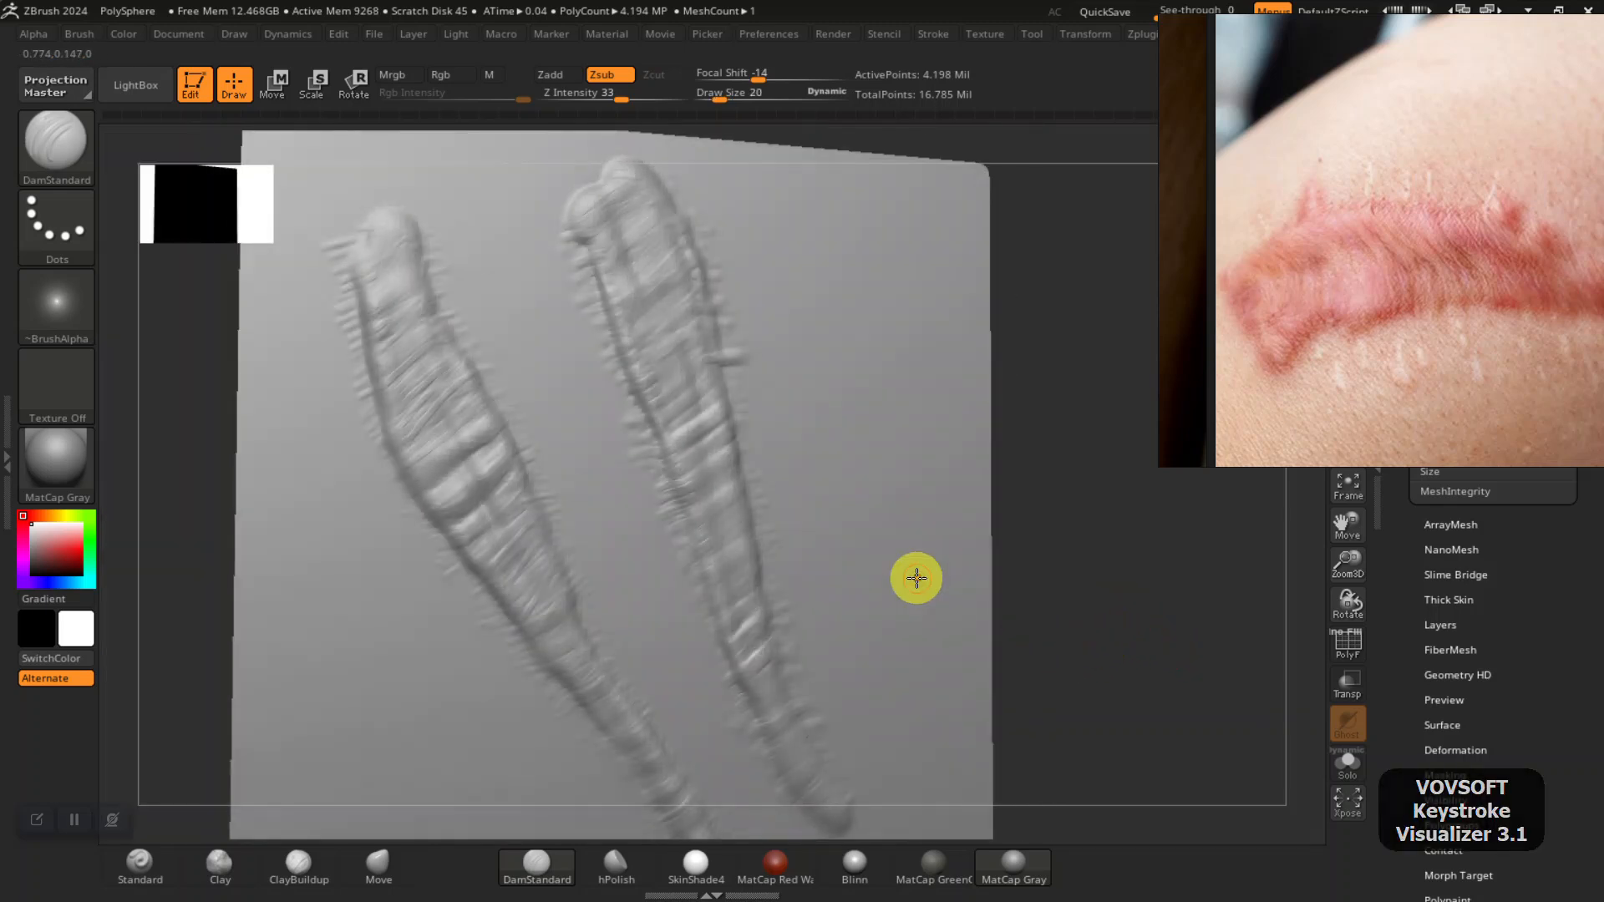
left_click_drag(273, 525, 282, 521, "alt")
left_click_drag(154, 573, 283, 569)
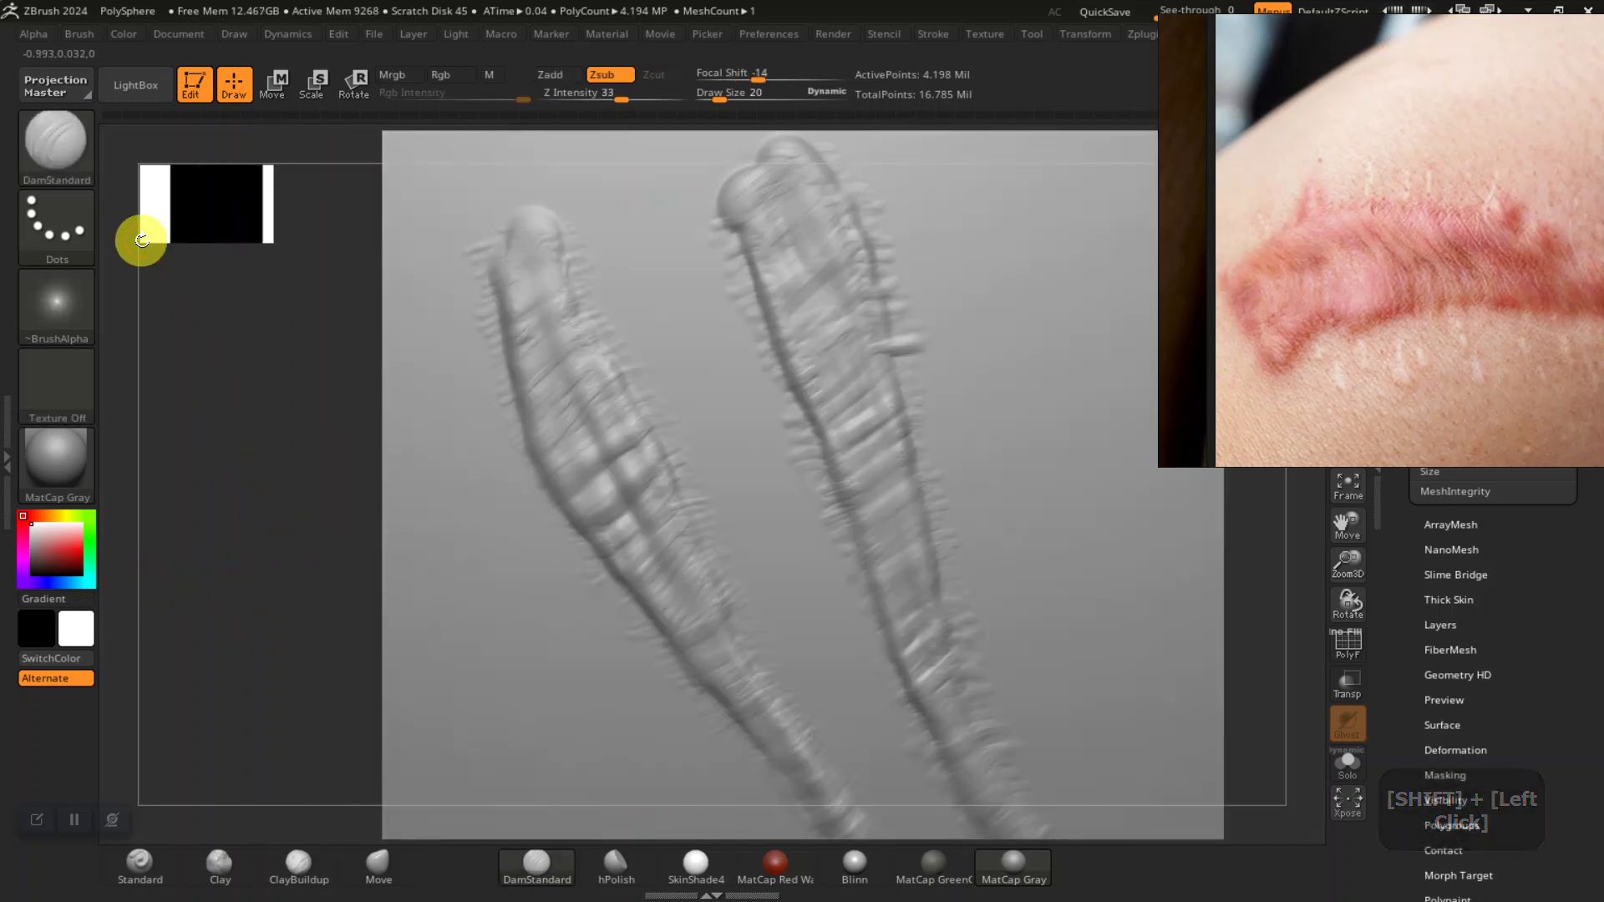
- Switch to the Standard brush and save the project as SCARS AND FRESH CUTS
left_click(140, 863)
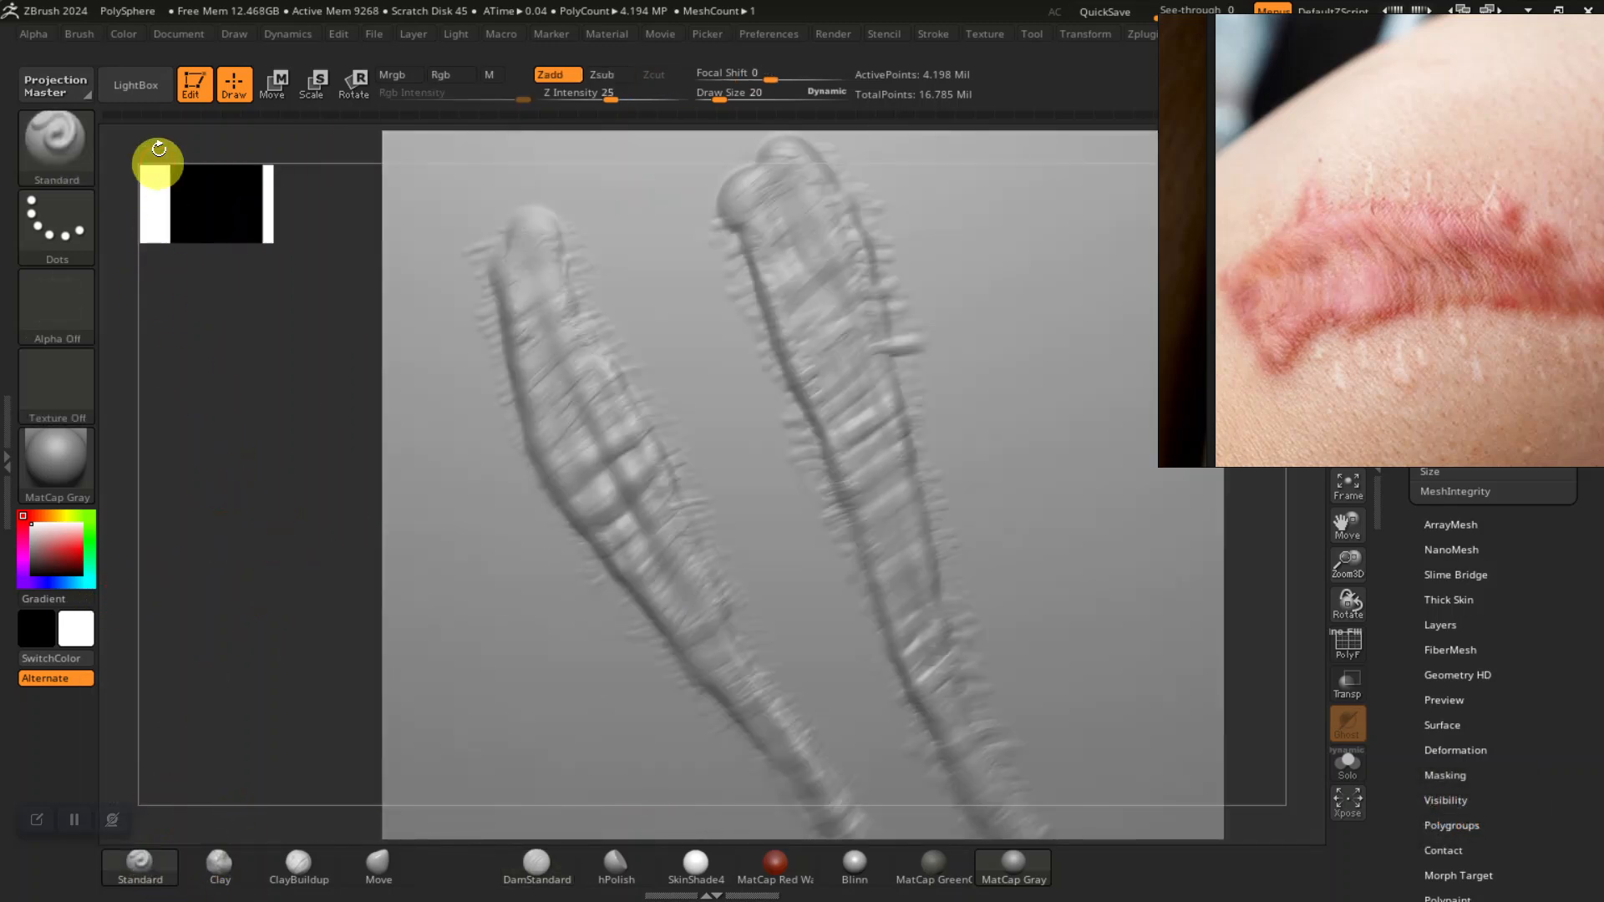
left_click(135, 97)
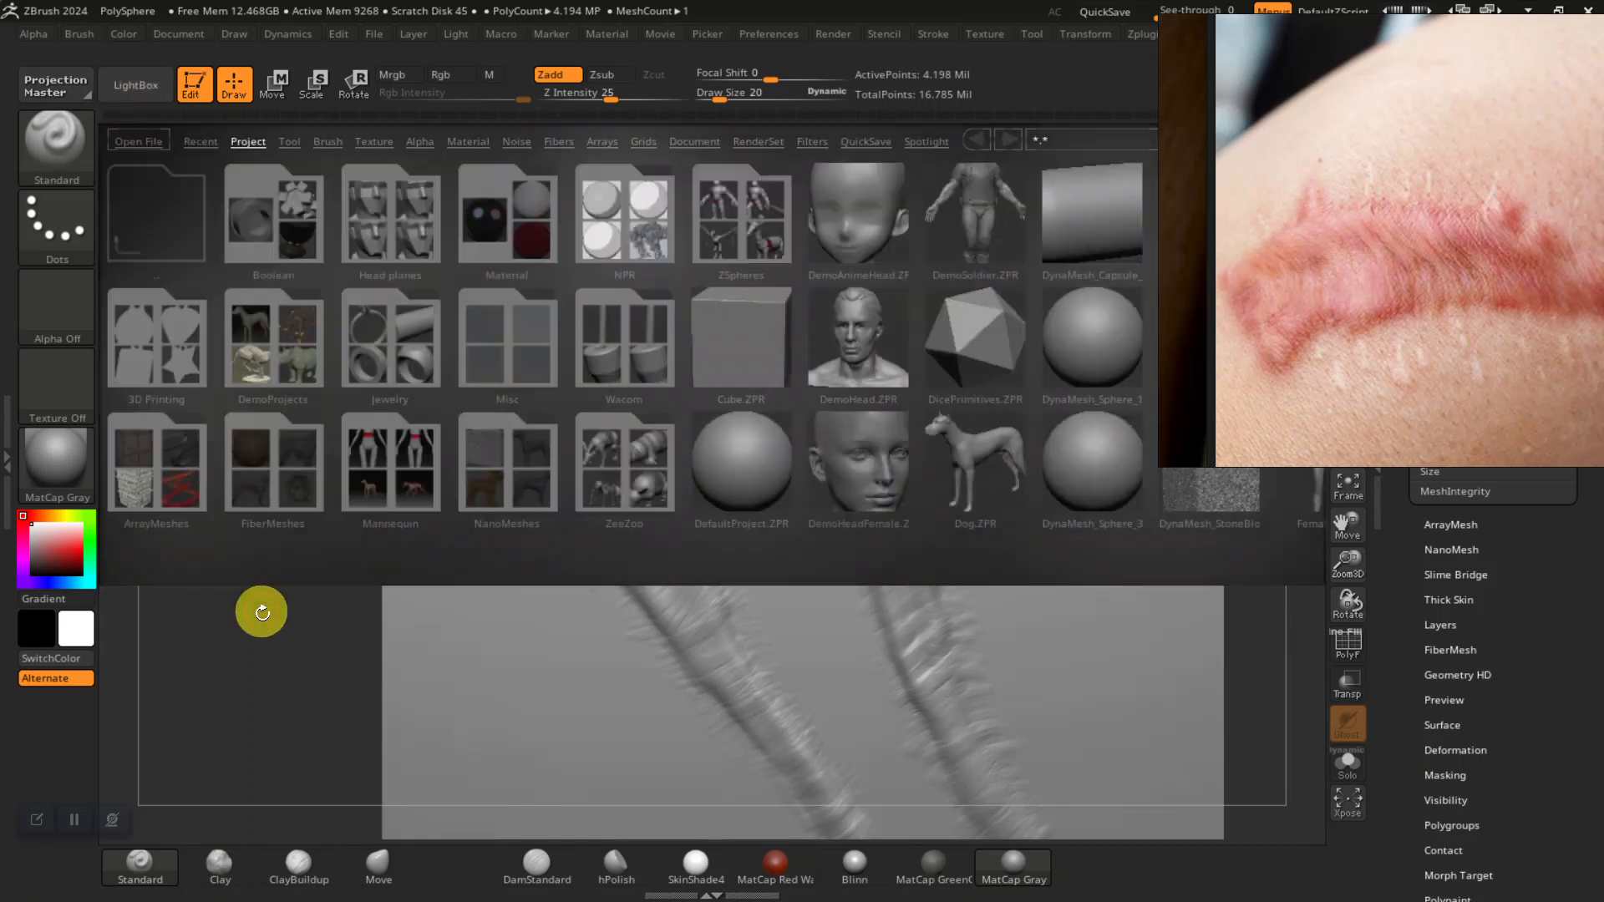
left_click(153, 112)
key("ctrl+s")
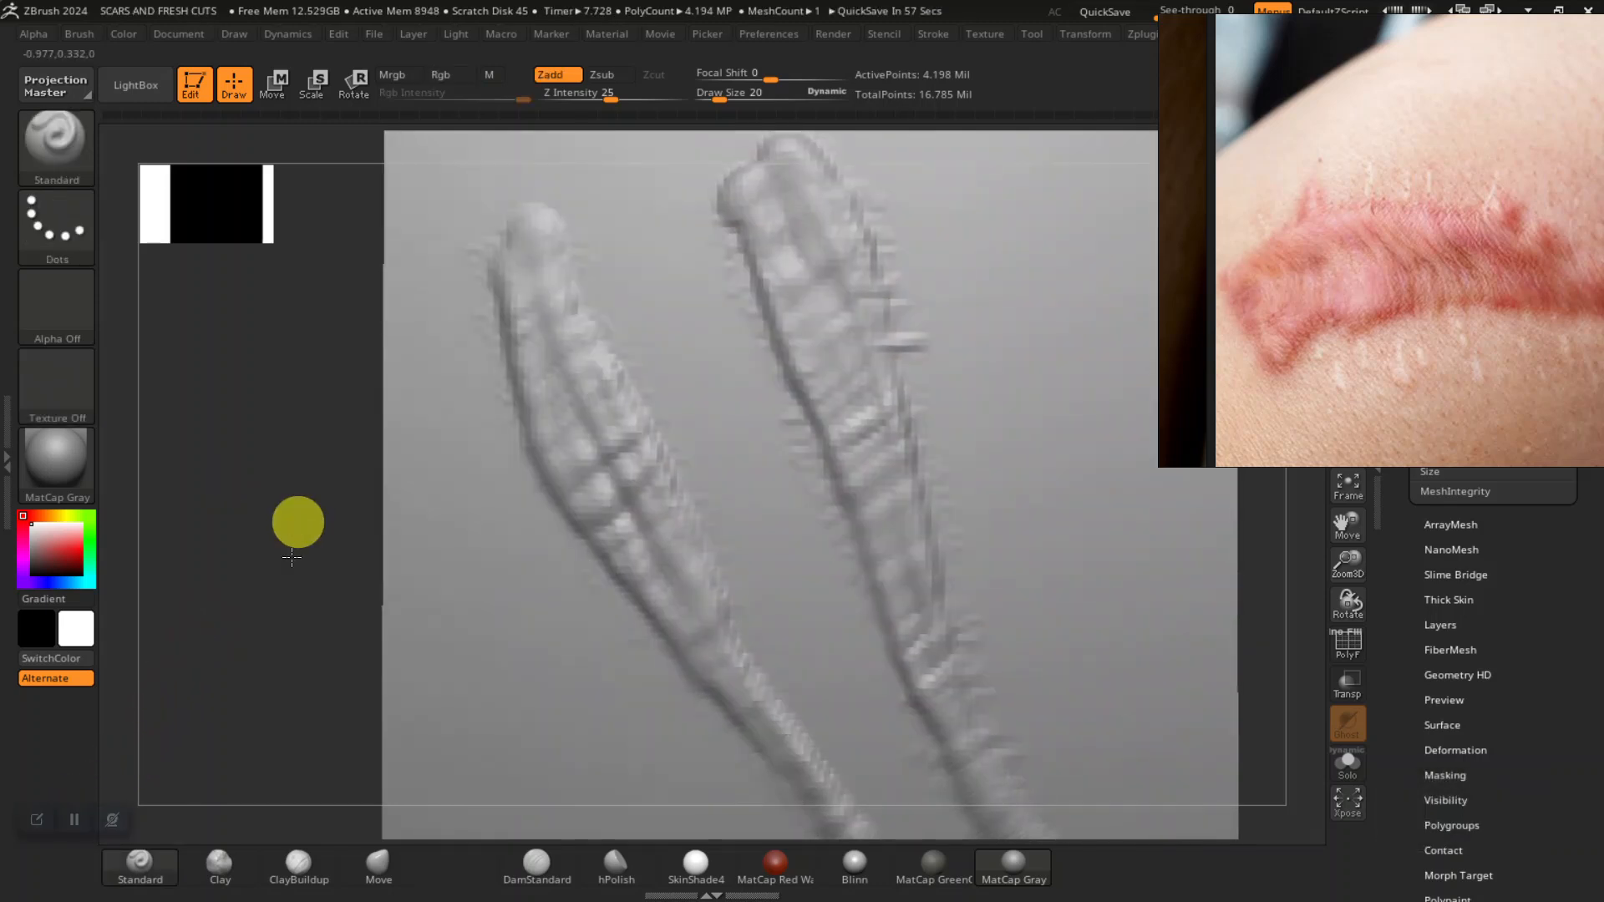
- Frame the whole plane straight from the front and shift the reference photo away from the canvas
left_click_drag(294, 523, 294, 544, "alt")
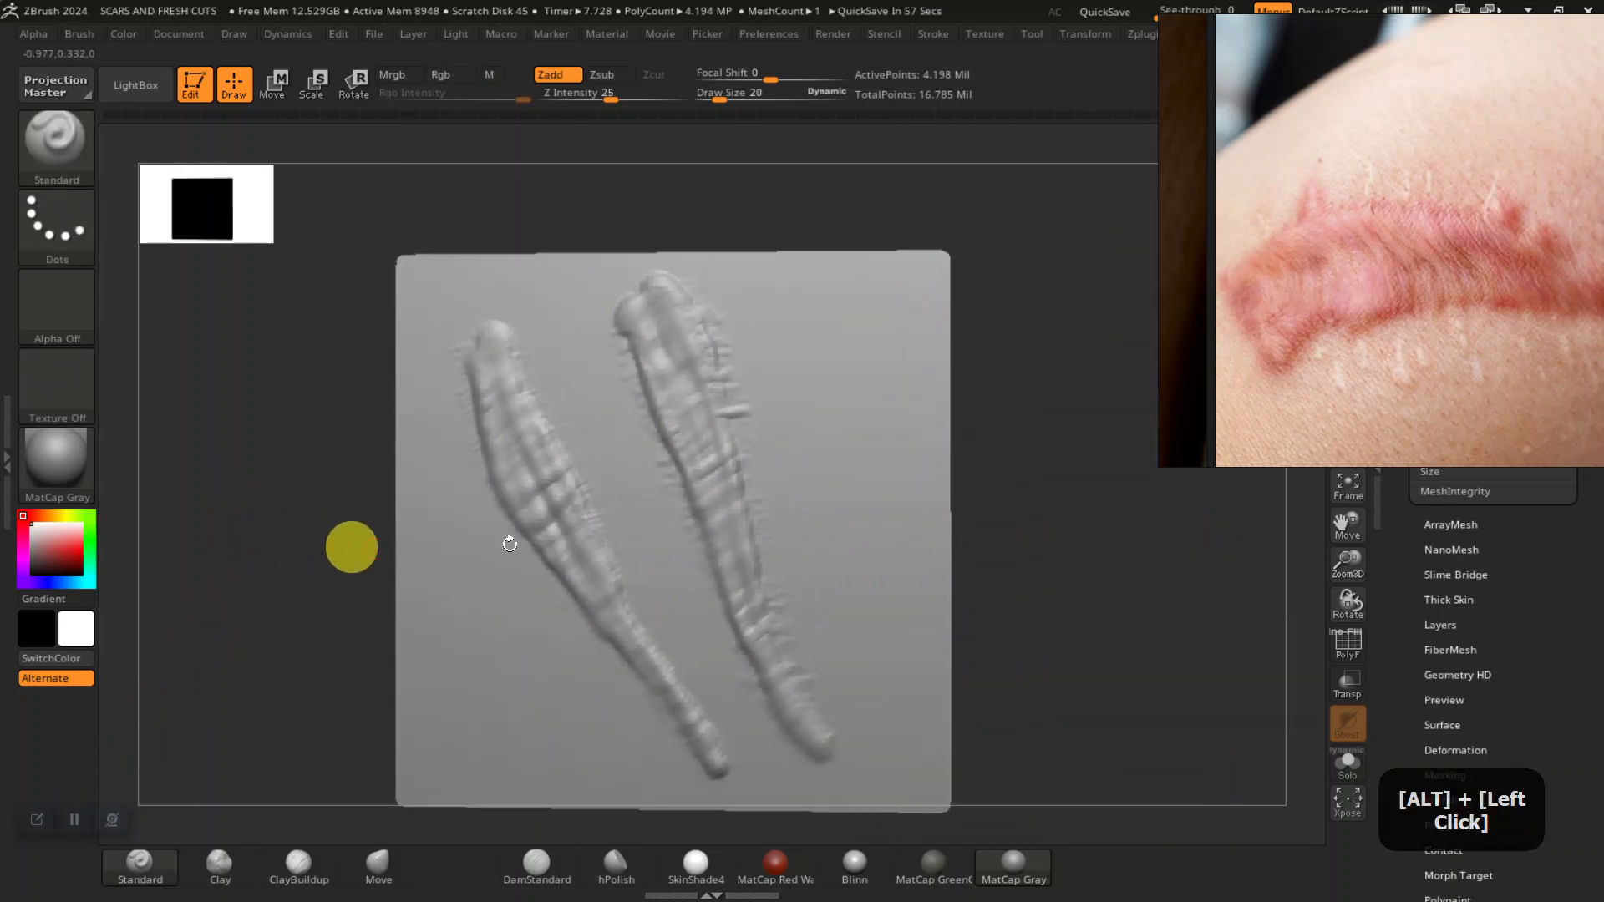
left_click_drag(1102, 593, 1149, 613, "alt")
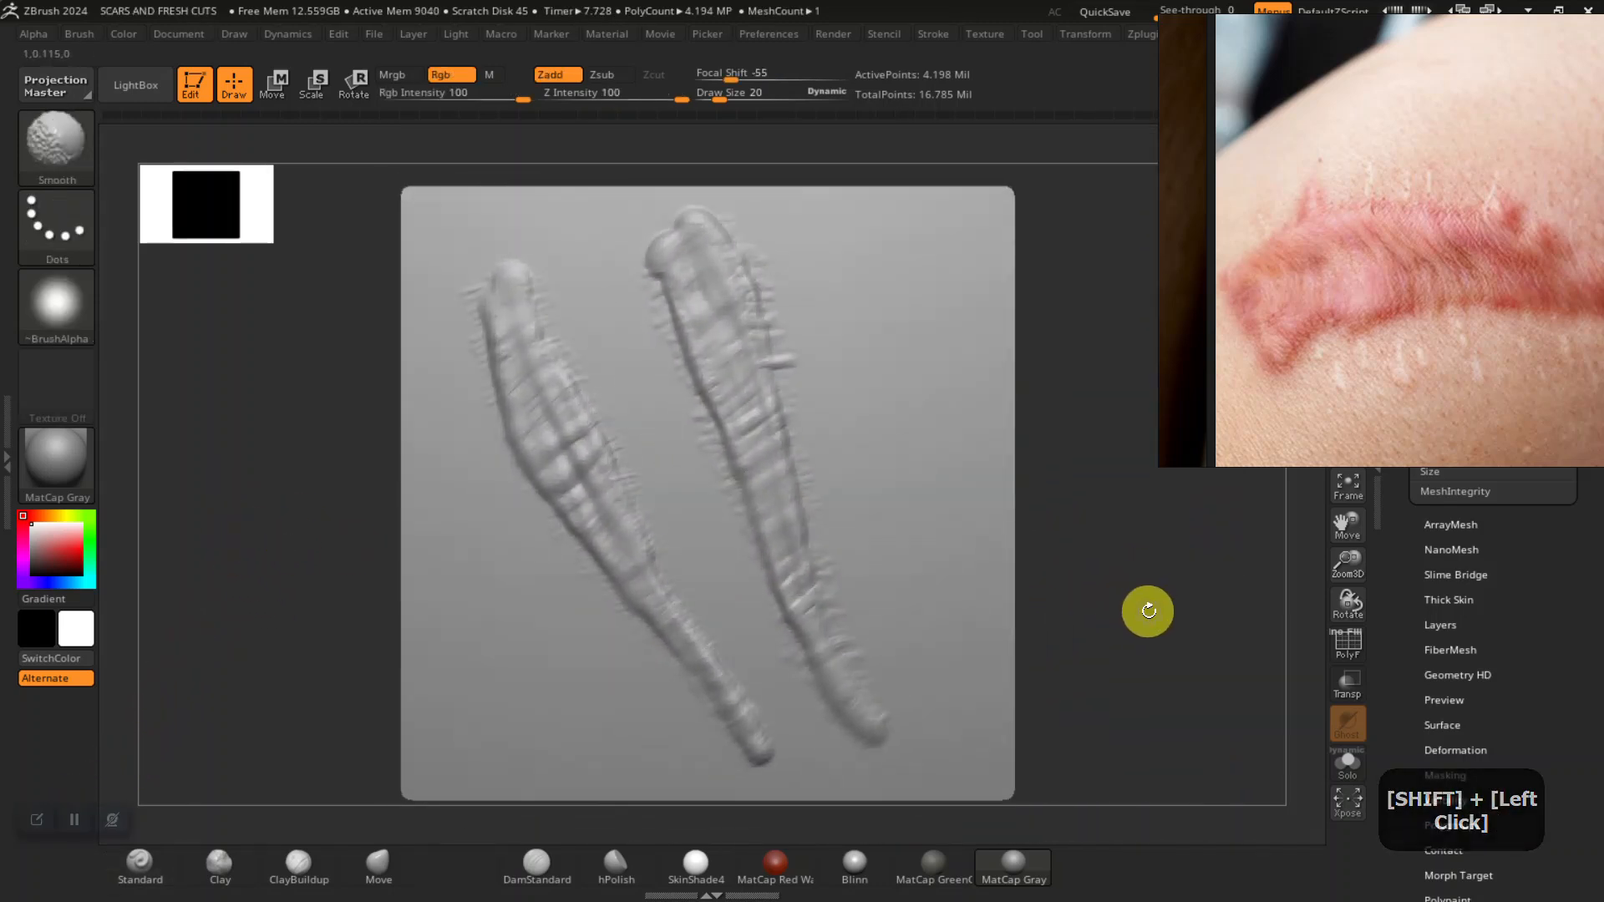
right_click_drag(1289, 383, 1474, 193)
mouse_move(1151, 473)
left_mouse_down()
mouse_move(1178, 573)
mouse_move(1164, 529)
mouse_move(1236, 594)
mouse_move(1193, 579)
left_mouse_up()
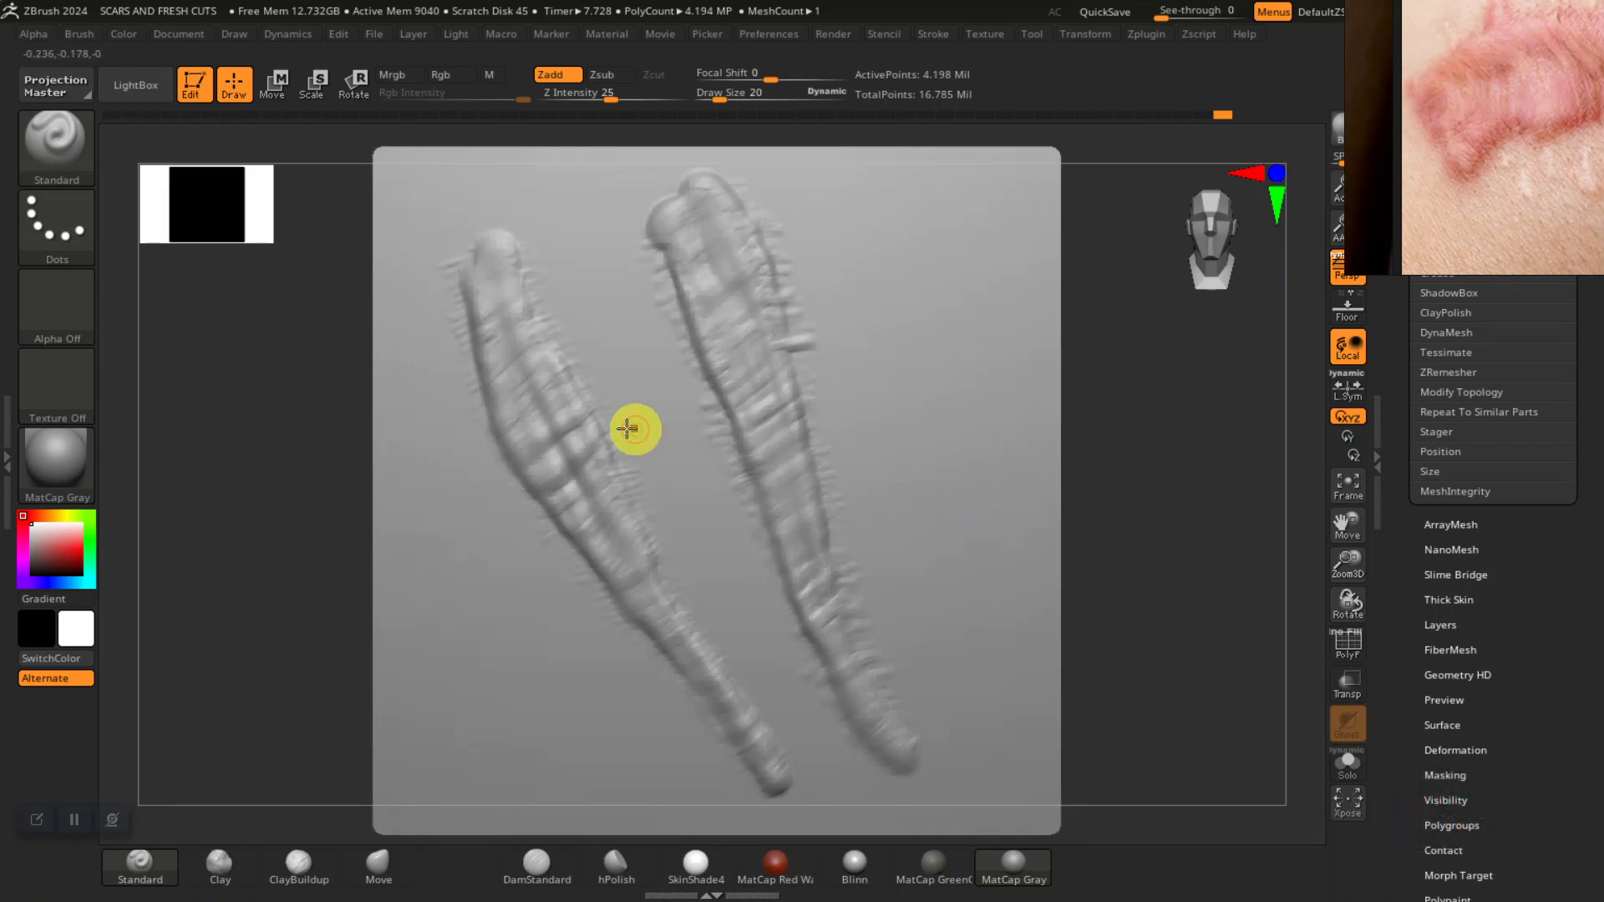
mouse_move(1138, 508)
left_mouse_down("alt")
mouse_move(1121, 489)
mouse_move(1310, 370)
left_mouse_up("alt")
left_click_drag(1438, 238, 1530, 137)
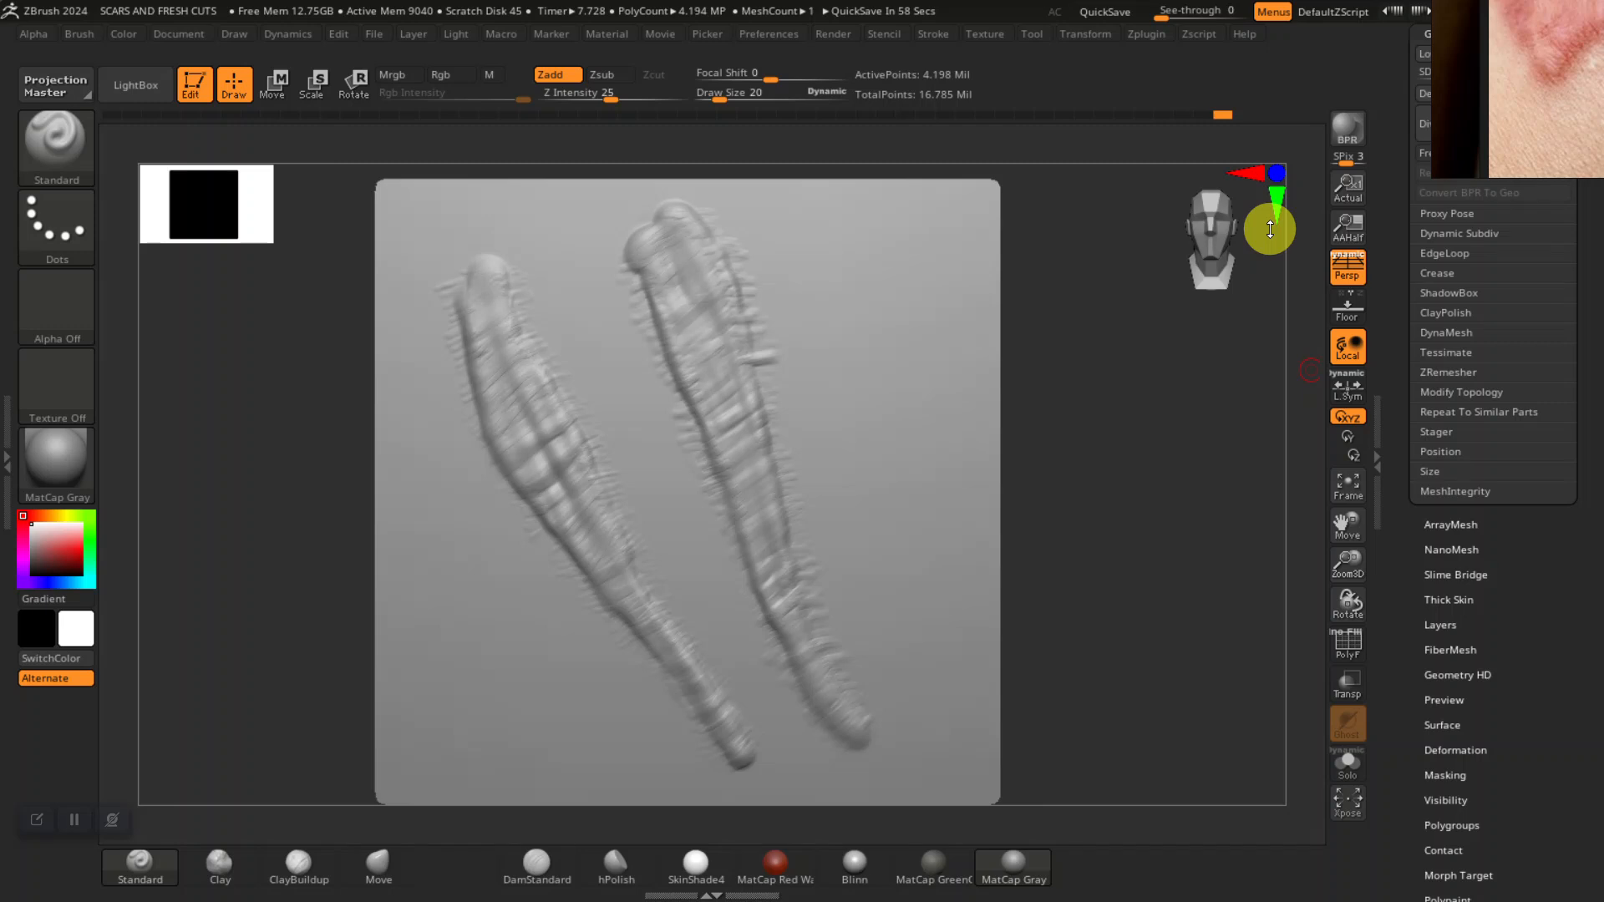
mouse_move(1131, 484)
left_mouse_down("alt")
mouse_move(1206, 558)
mouse_move(1142, 523)
mouse_move(1172, 515)
left_mouse_up("alt")
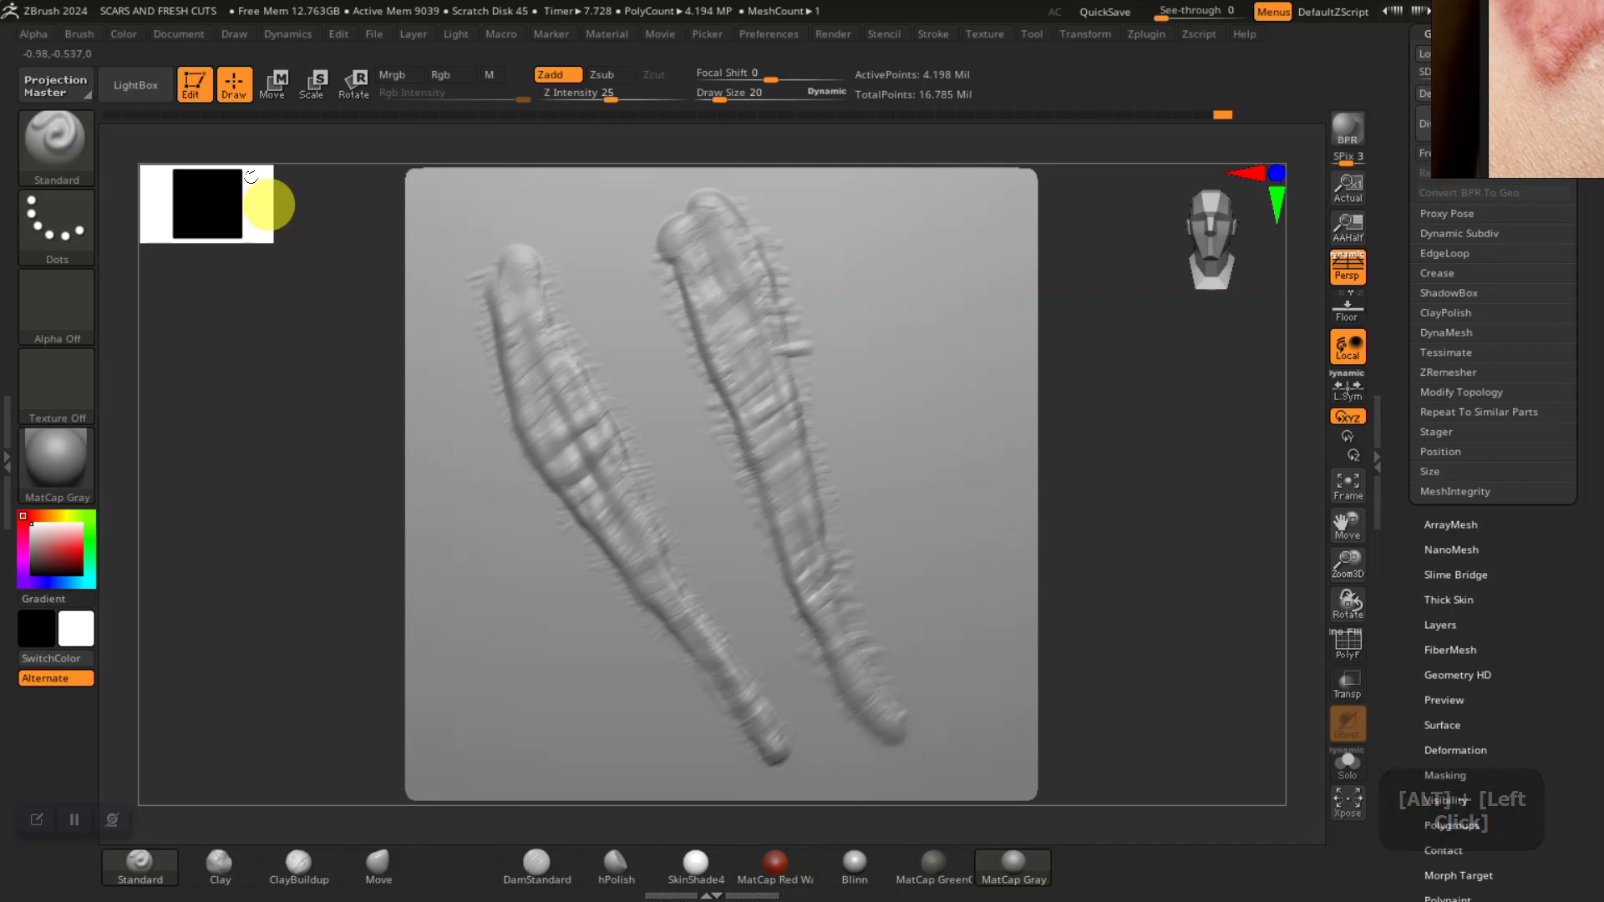
- Capture the framed scars from the document as a new brush alpha with GrabDoc
left_click(34, 34)
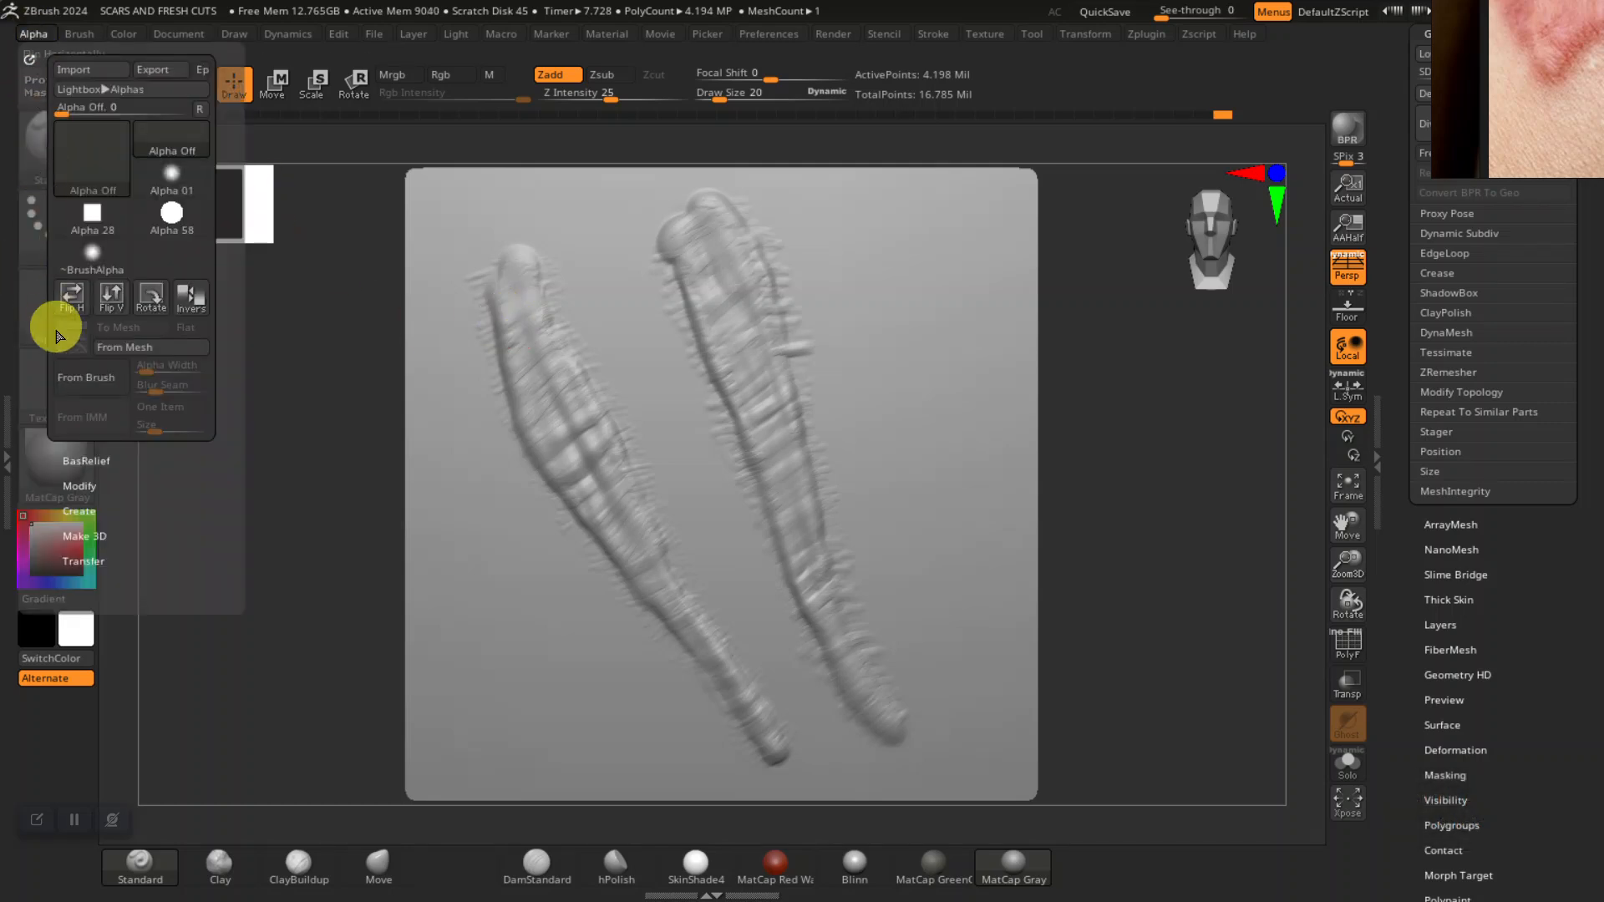
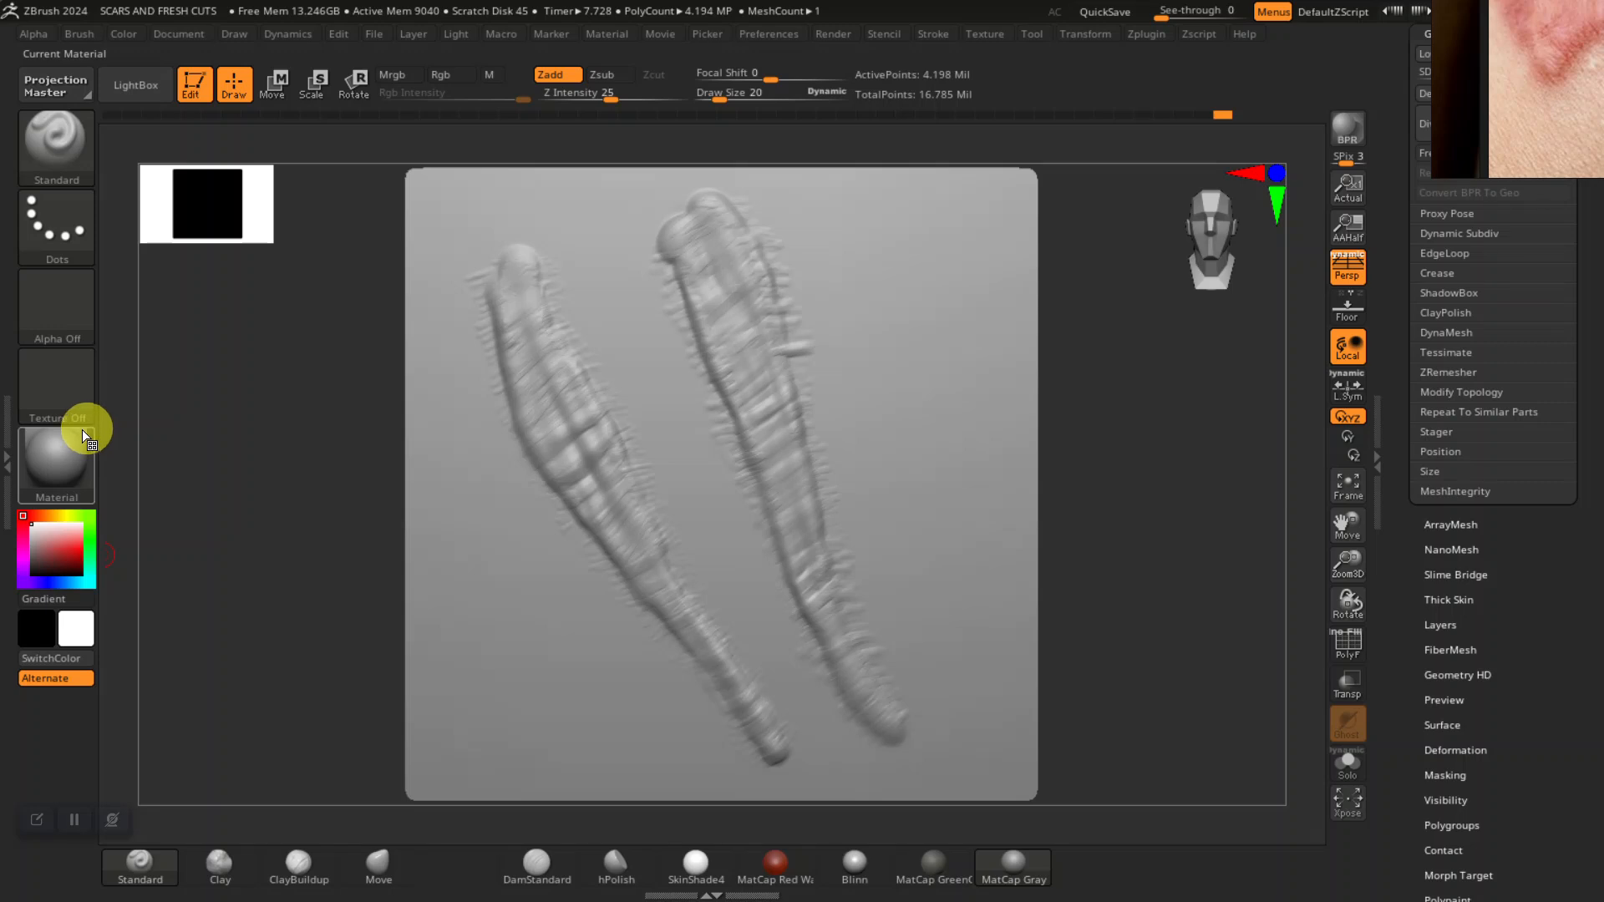
left_click(49, 322)
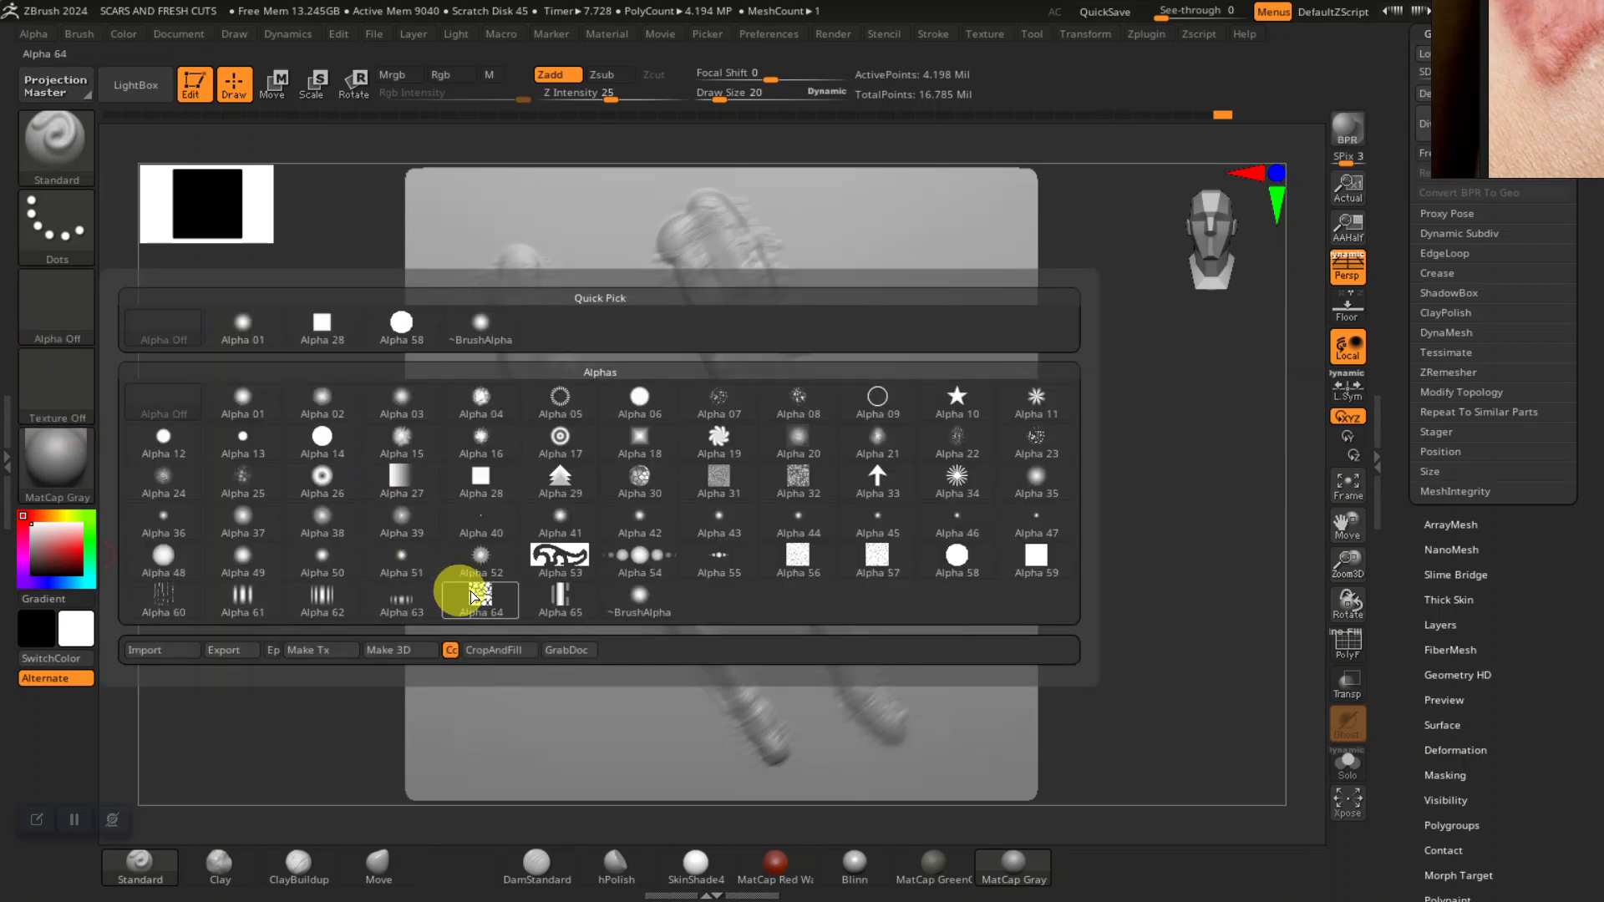
left_click(565, 650)
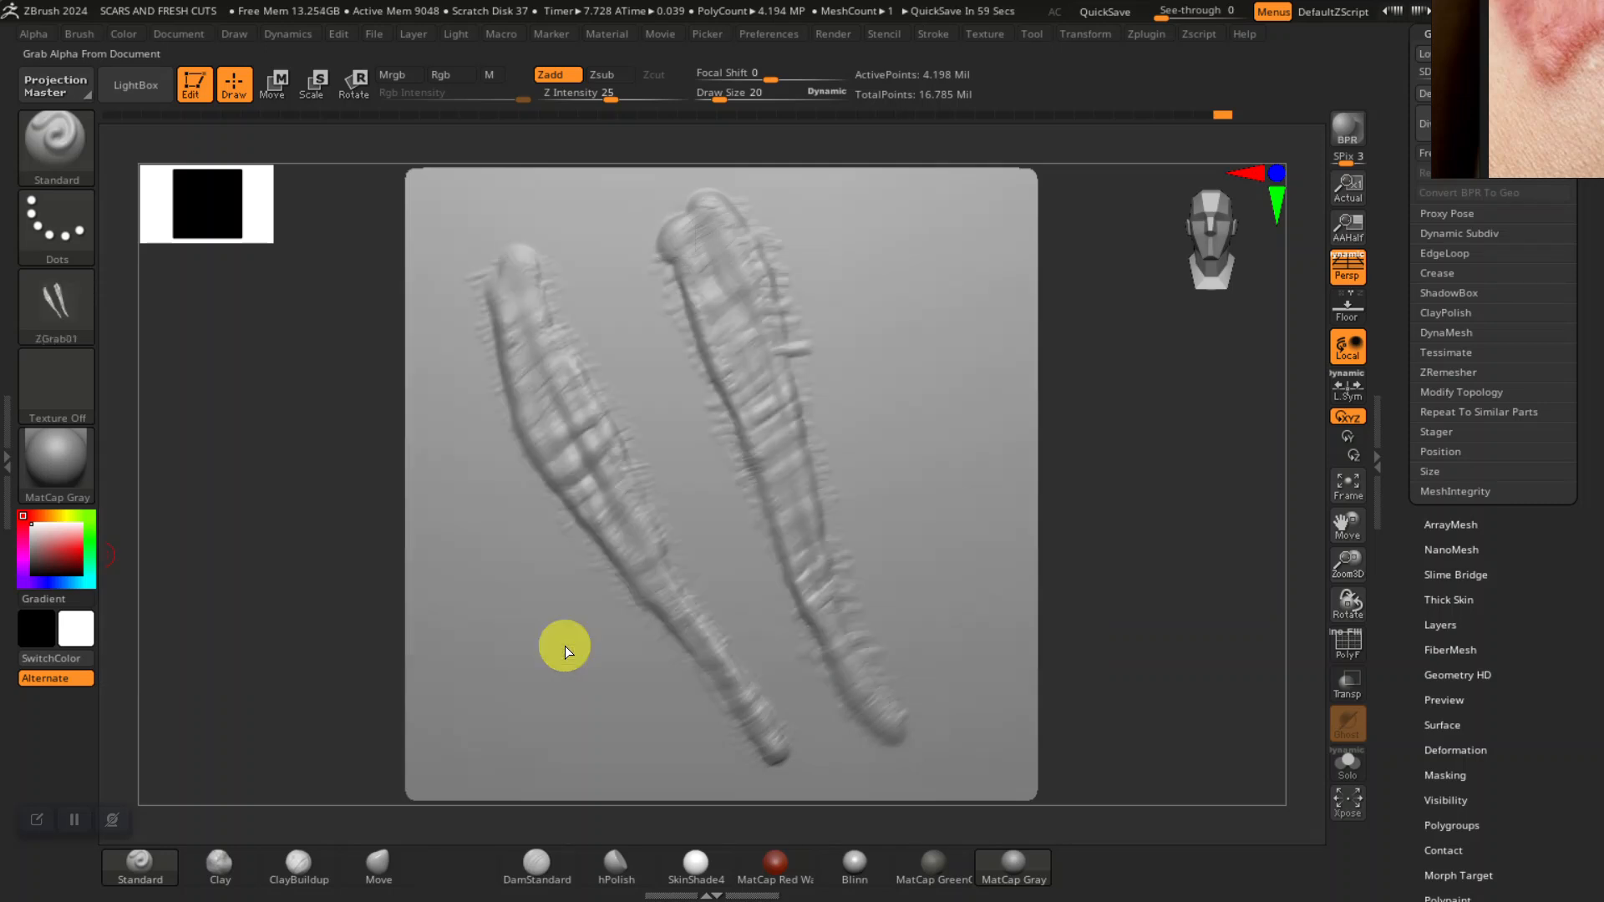
- Turn off the proportional constraint on the document's width and height
mouse_move(64, 314)
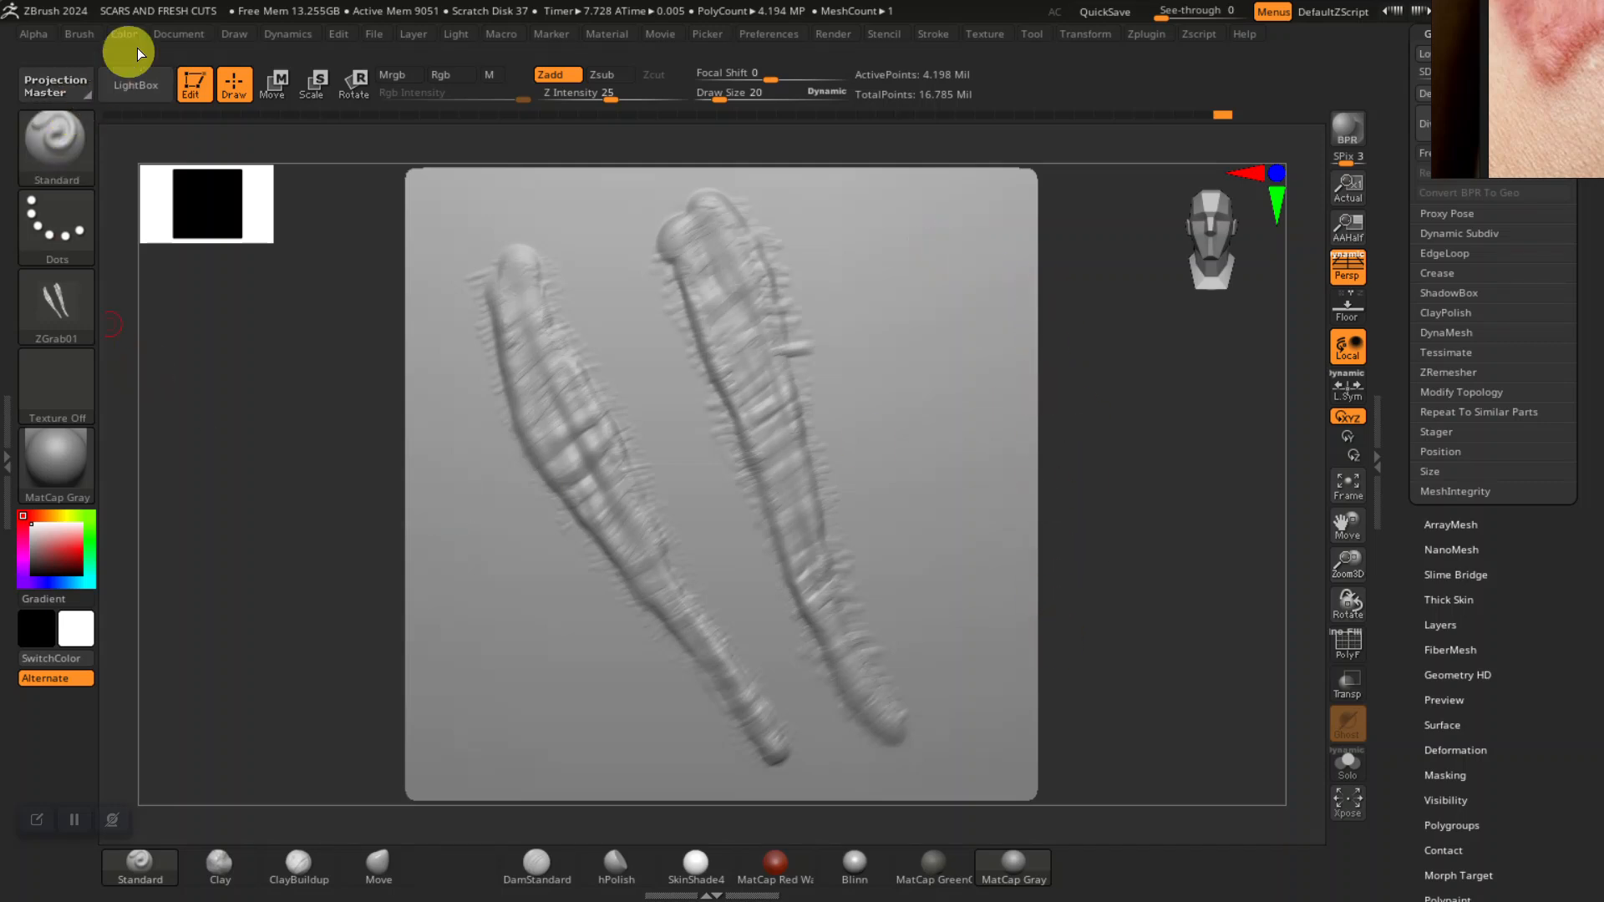
left_click(182, 35)
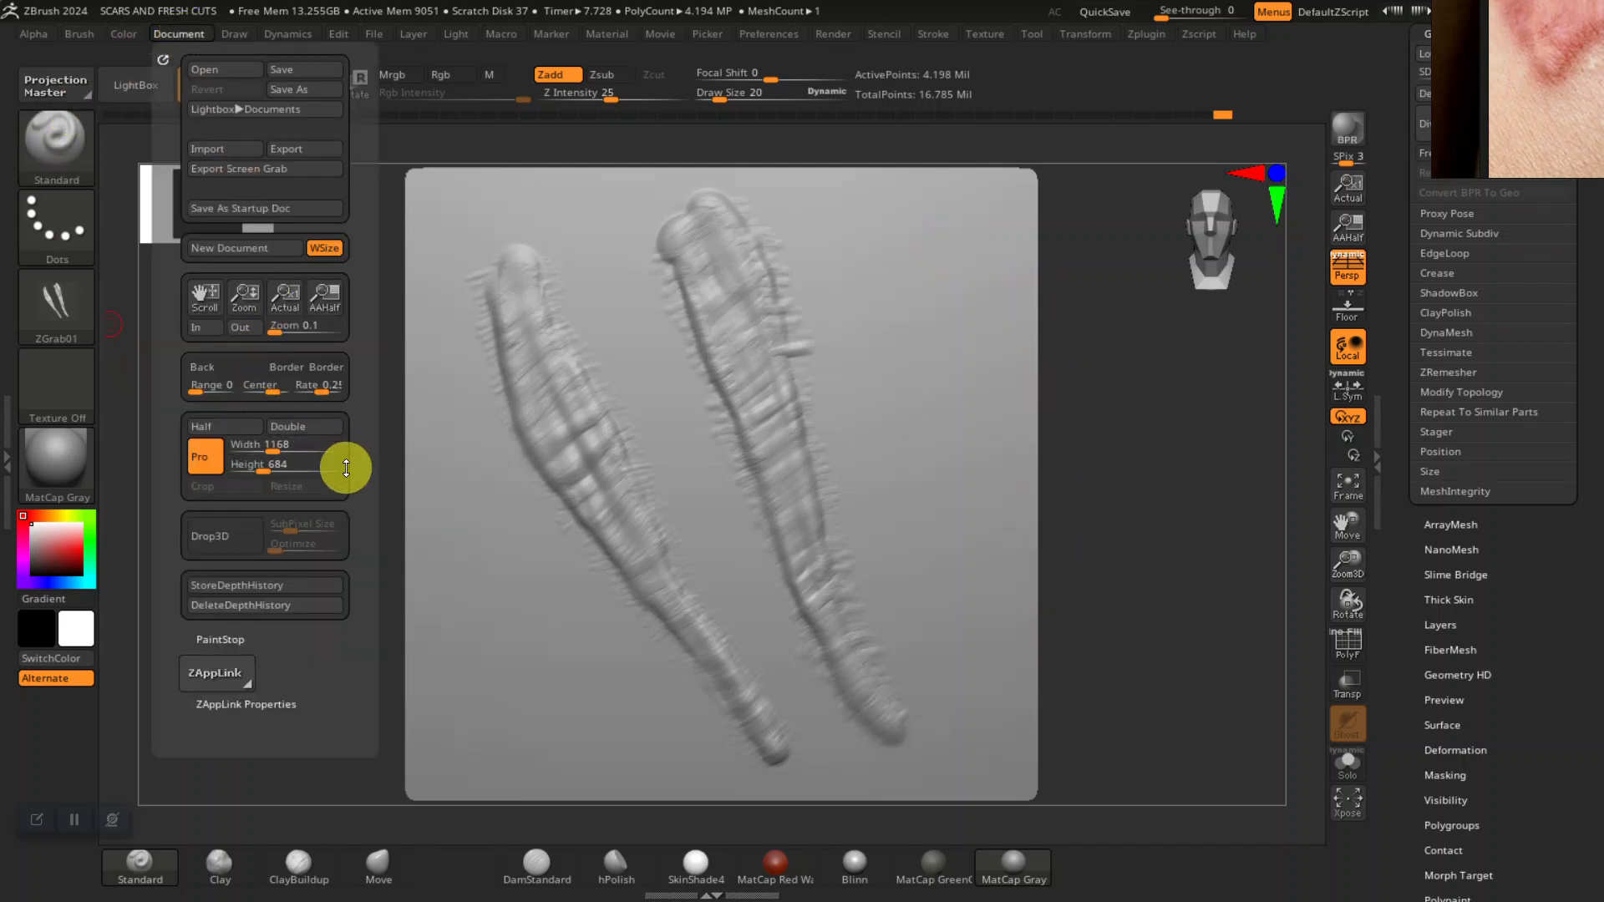
left_click(193, 458)
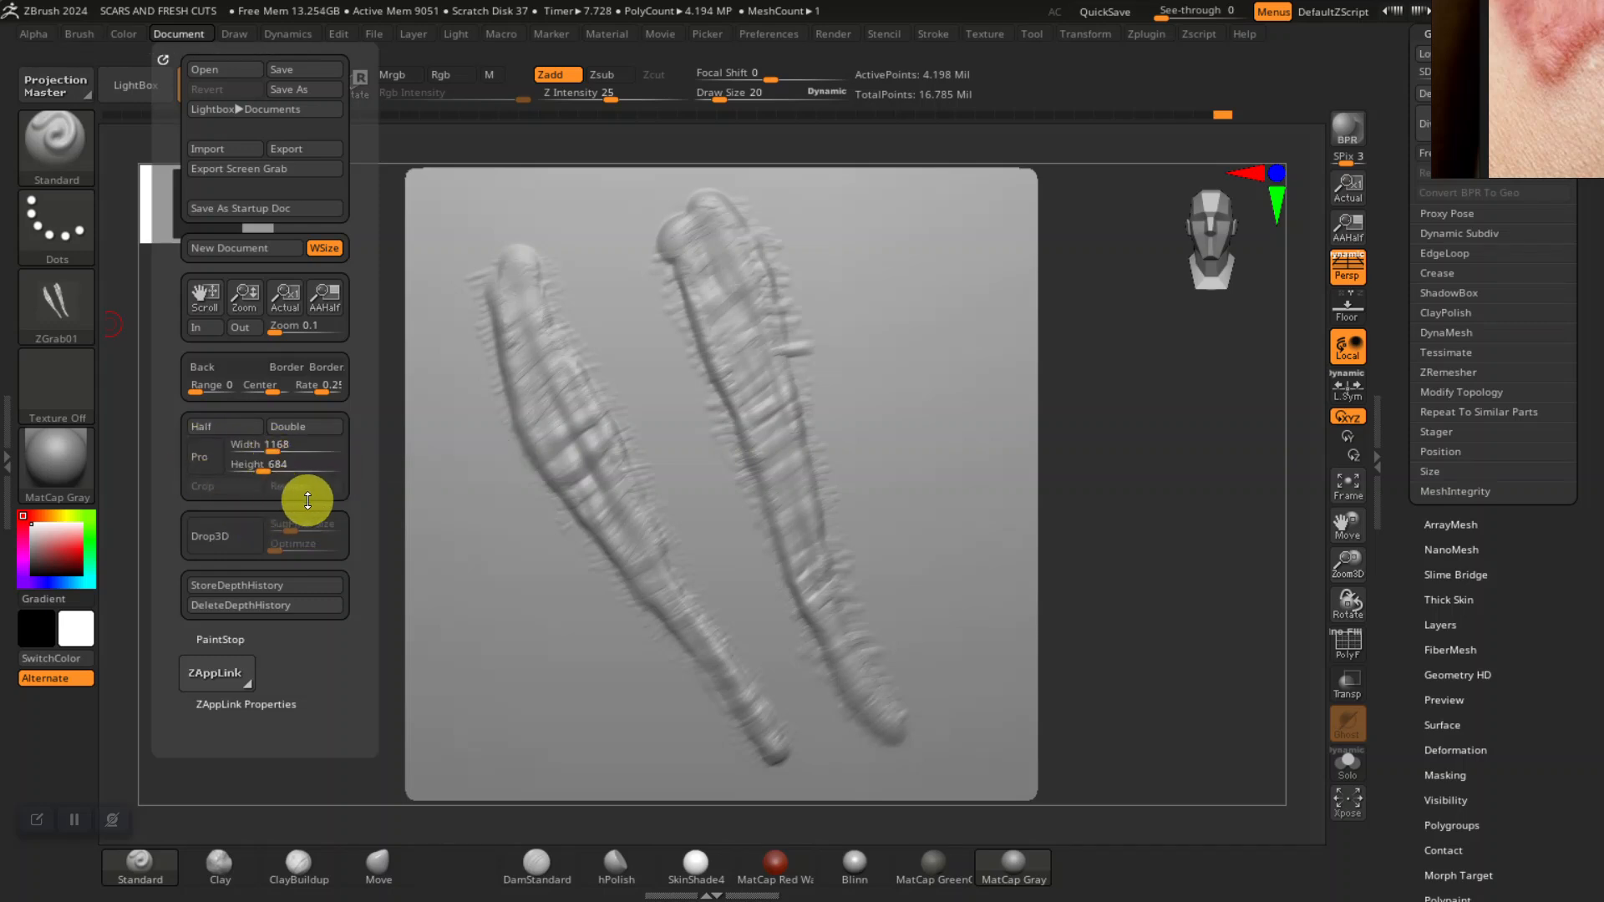
- Try to copy the document's width value into its height
left_click(270, 448)
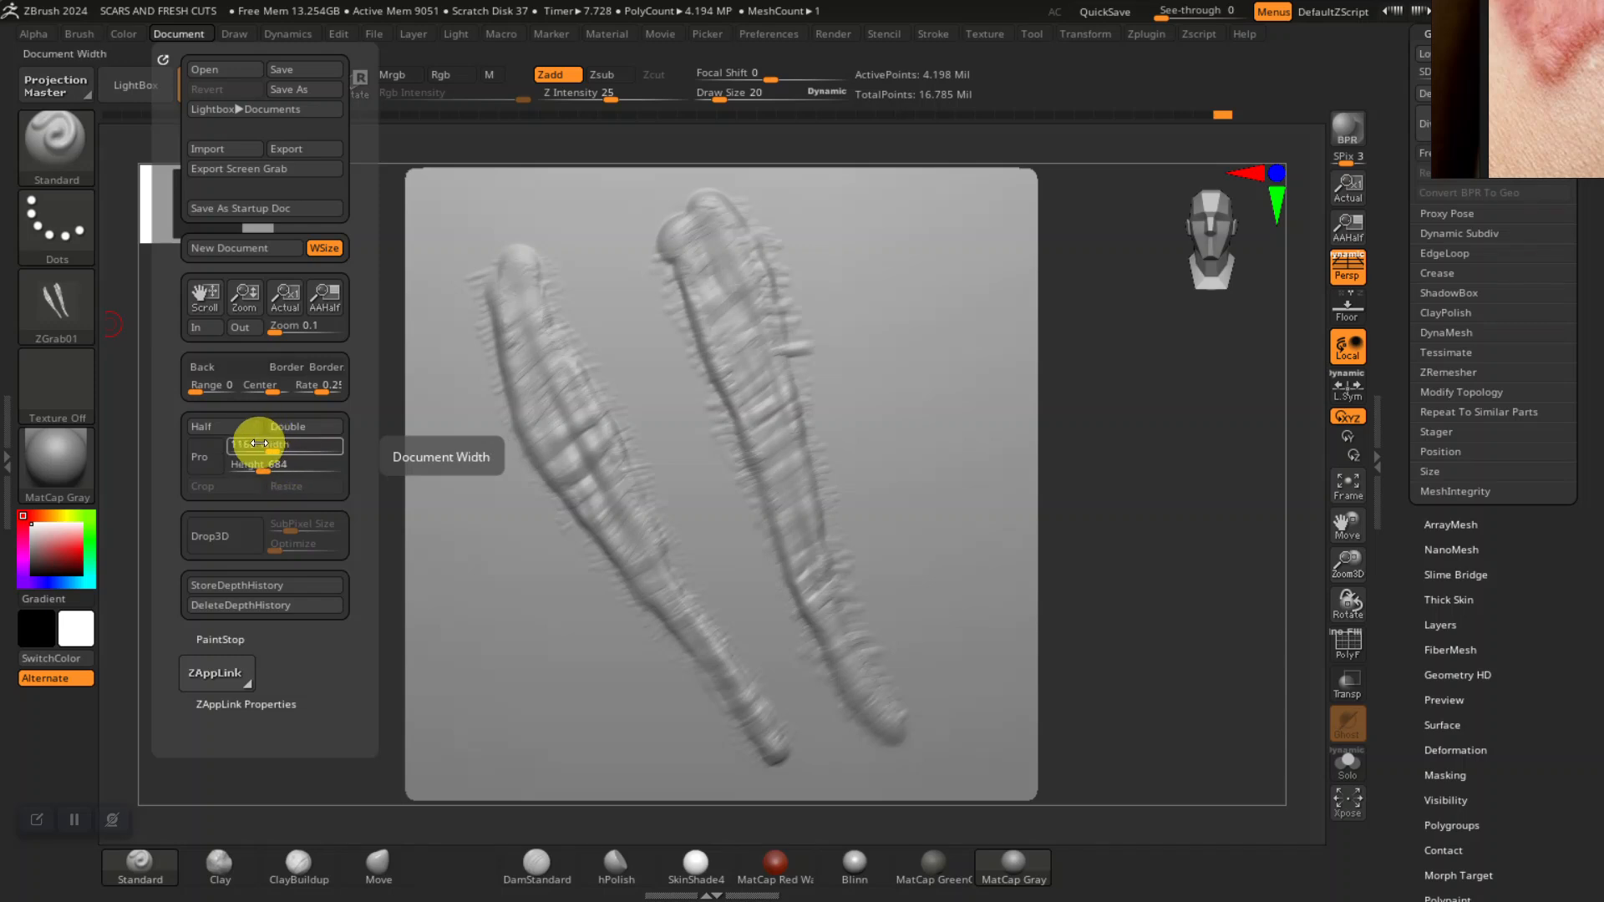
key("ctrl+c")
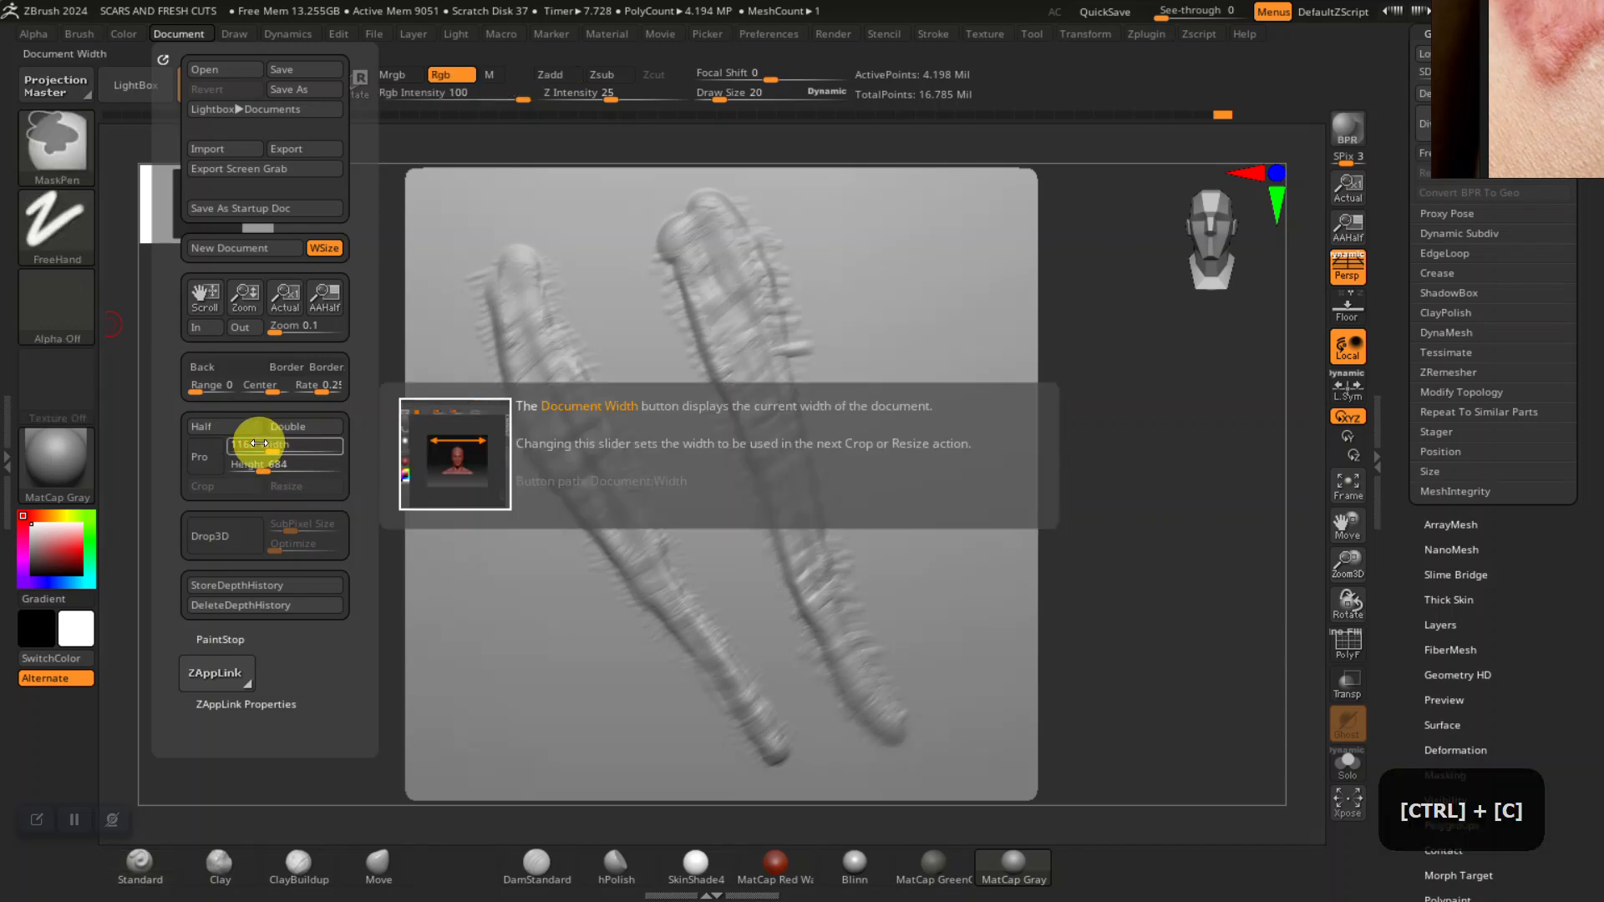
left_click(280, 470)
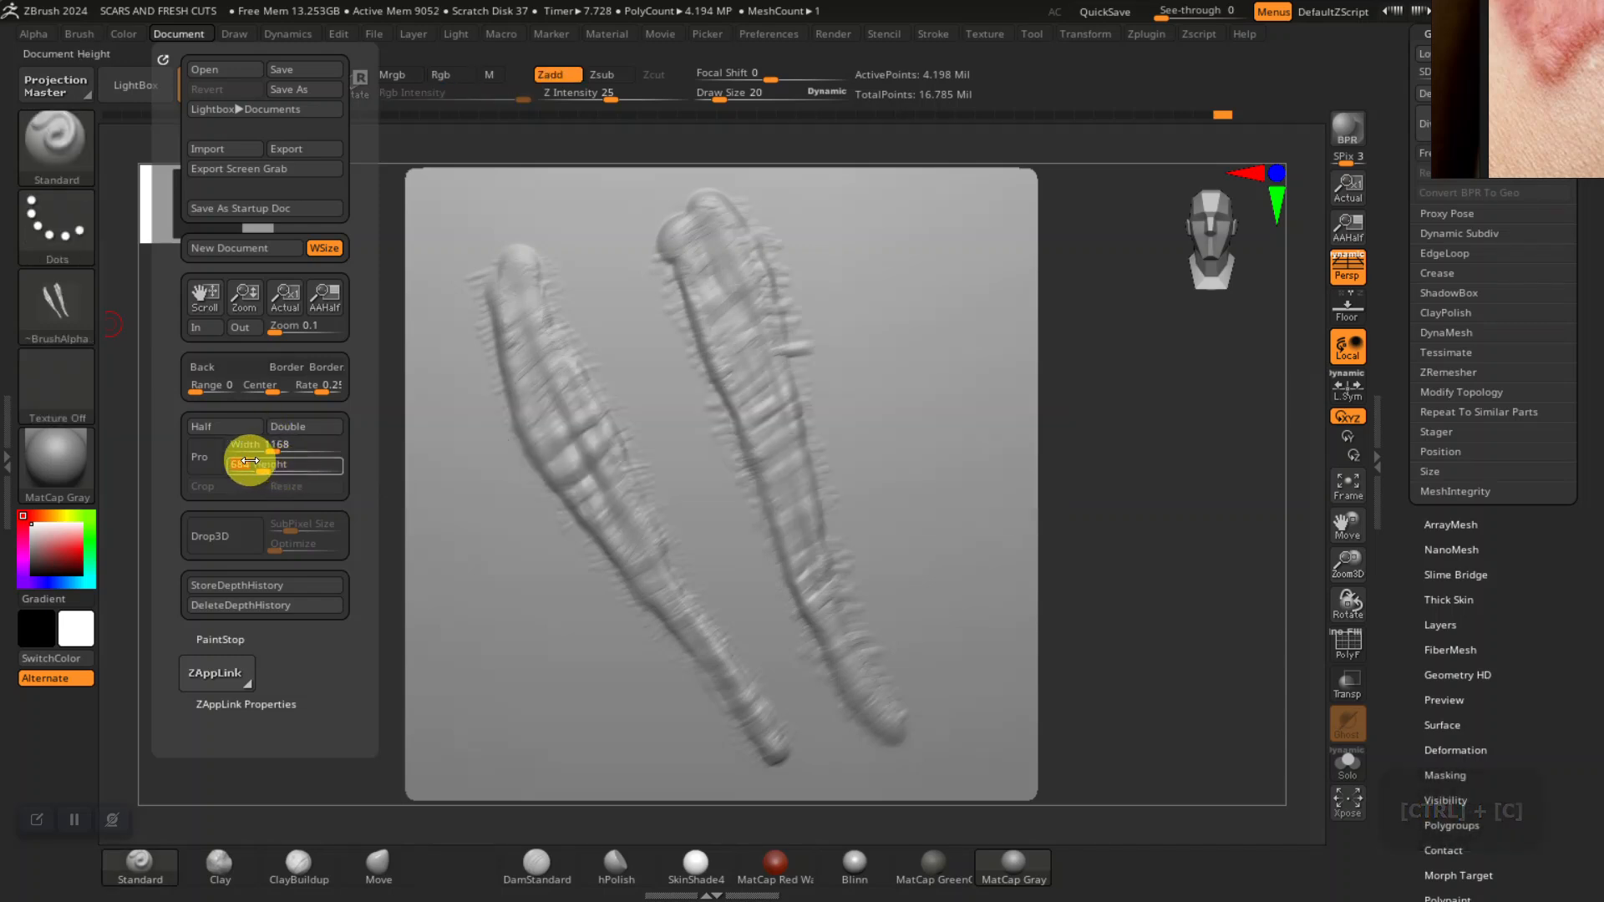
key("ctrl+v")
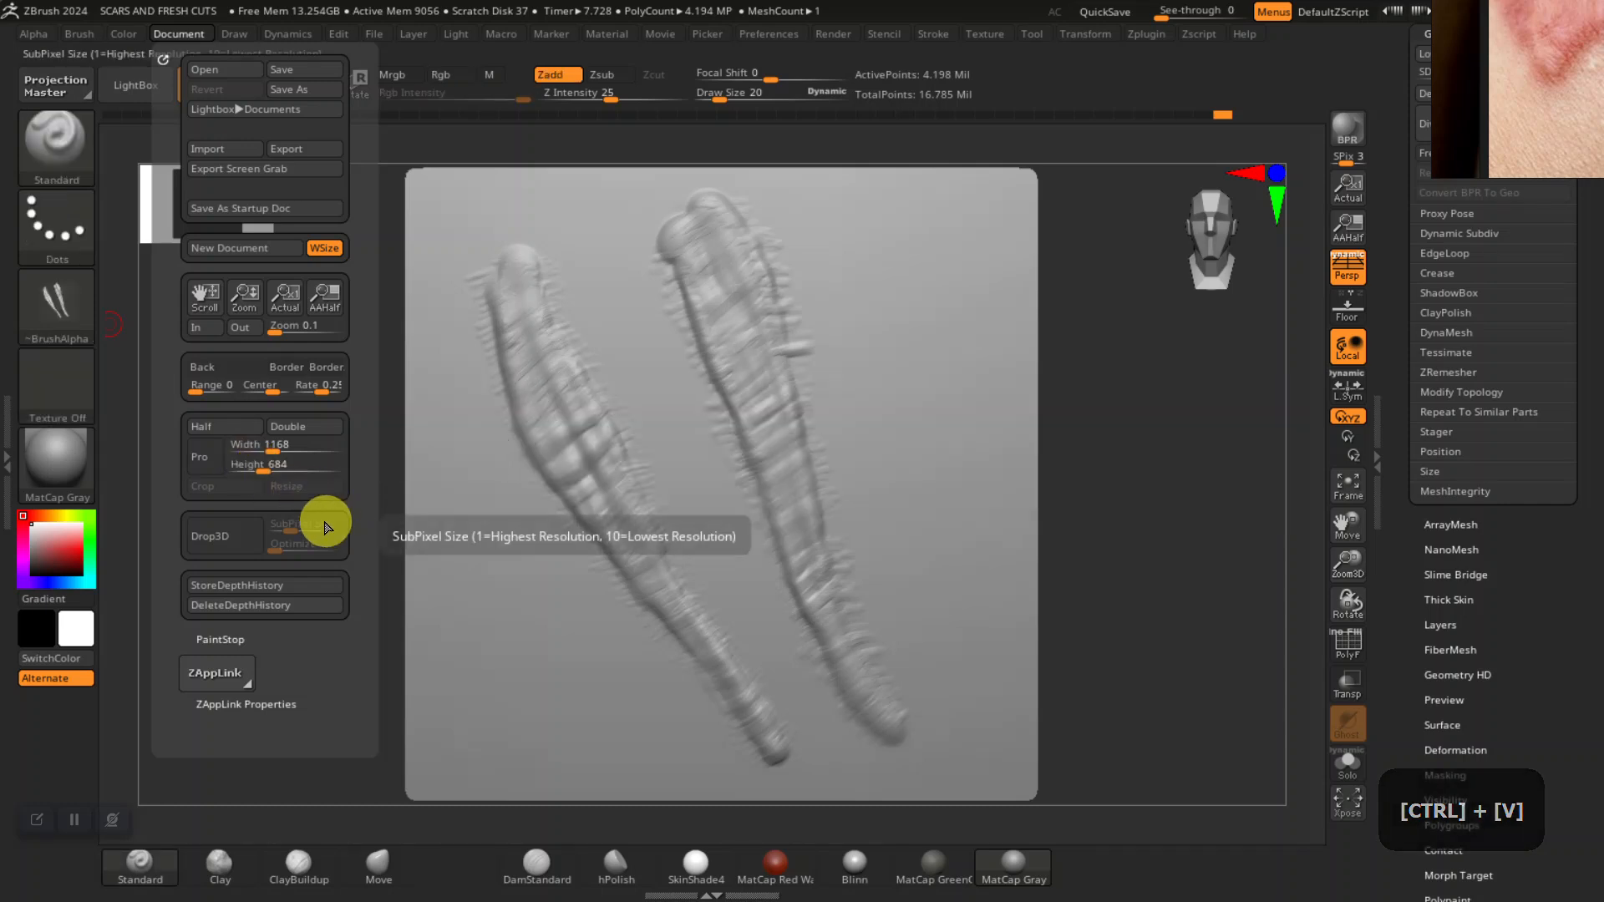
left_click(255, 462)
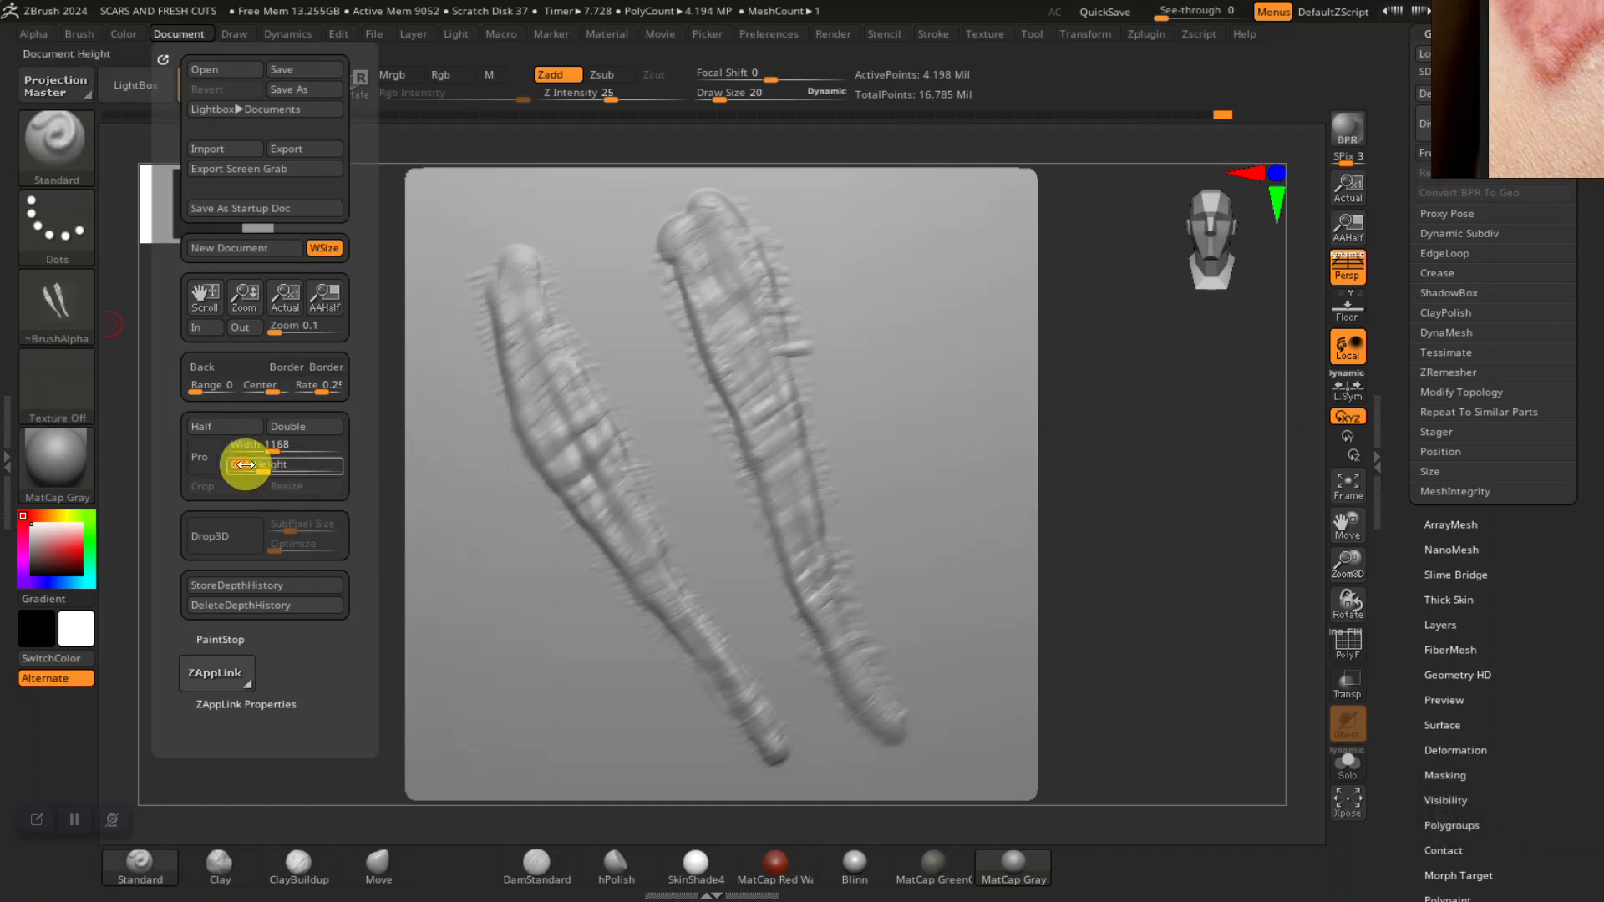
key("ctrl+v")
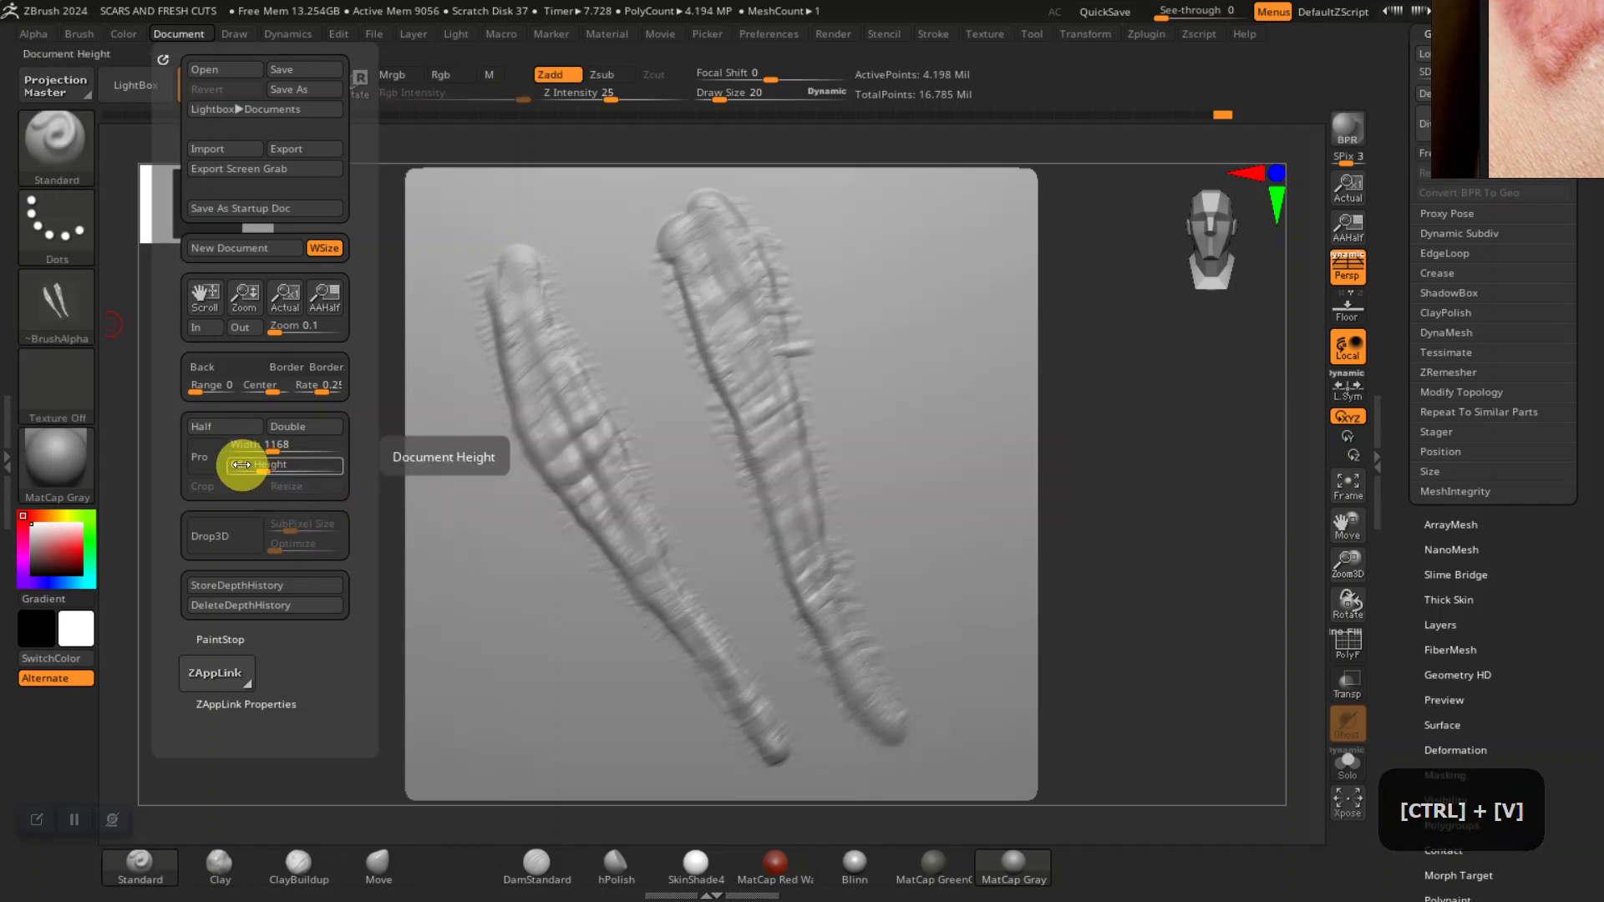
key("ctrl")
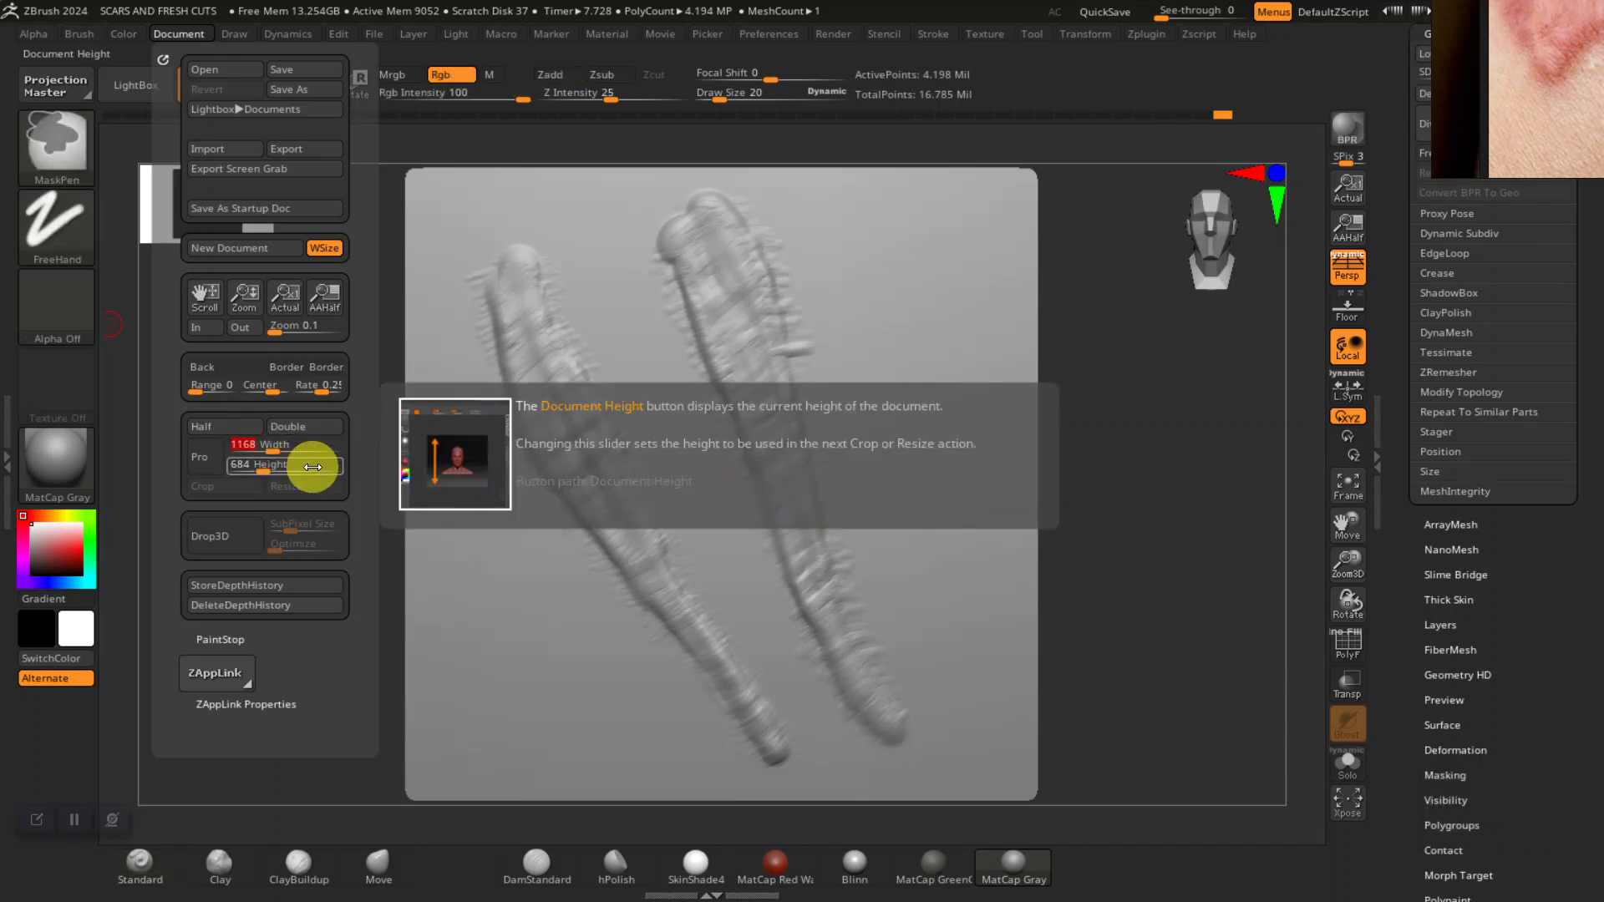
key("ctrl+c")
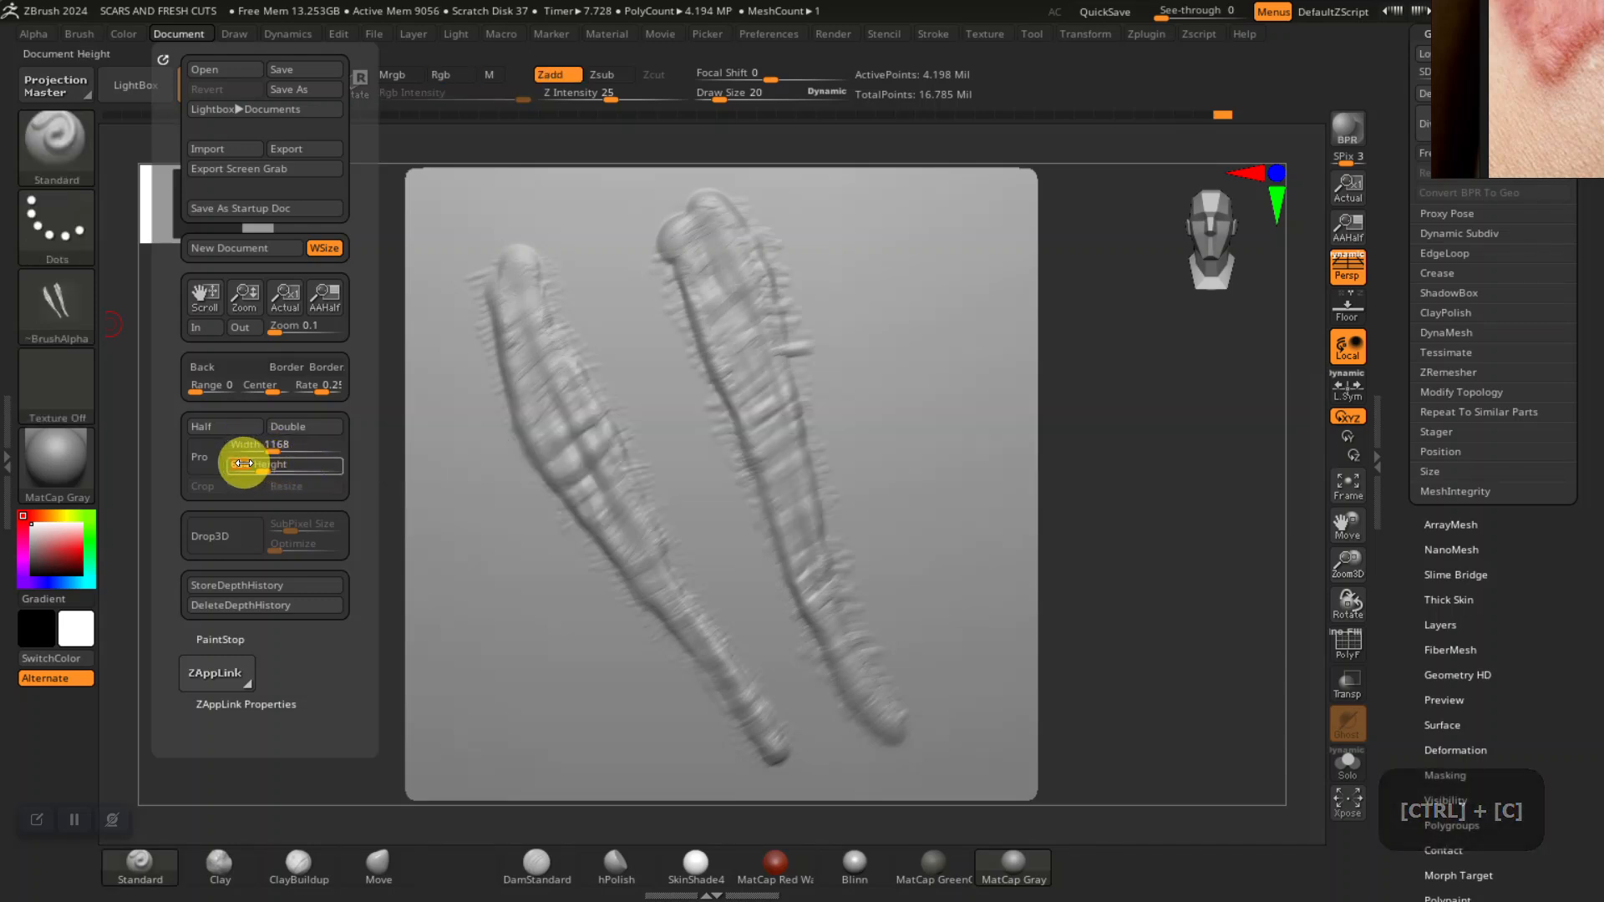
key("ctrl")
key("ctrl+v")
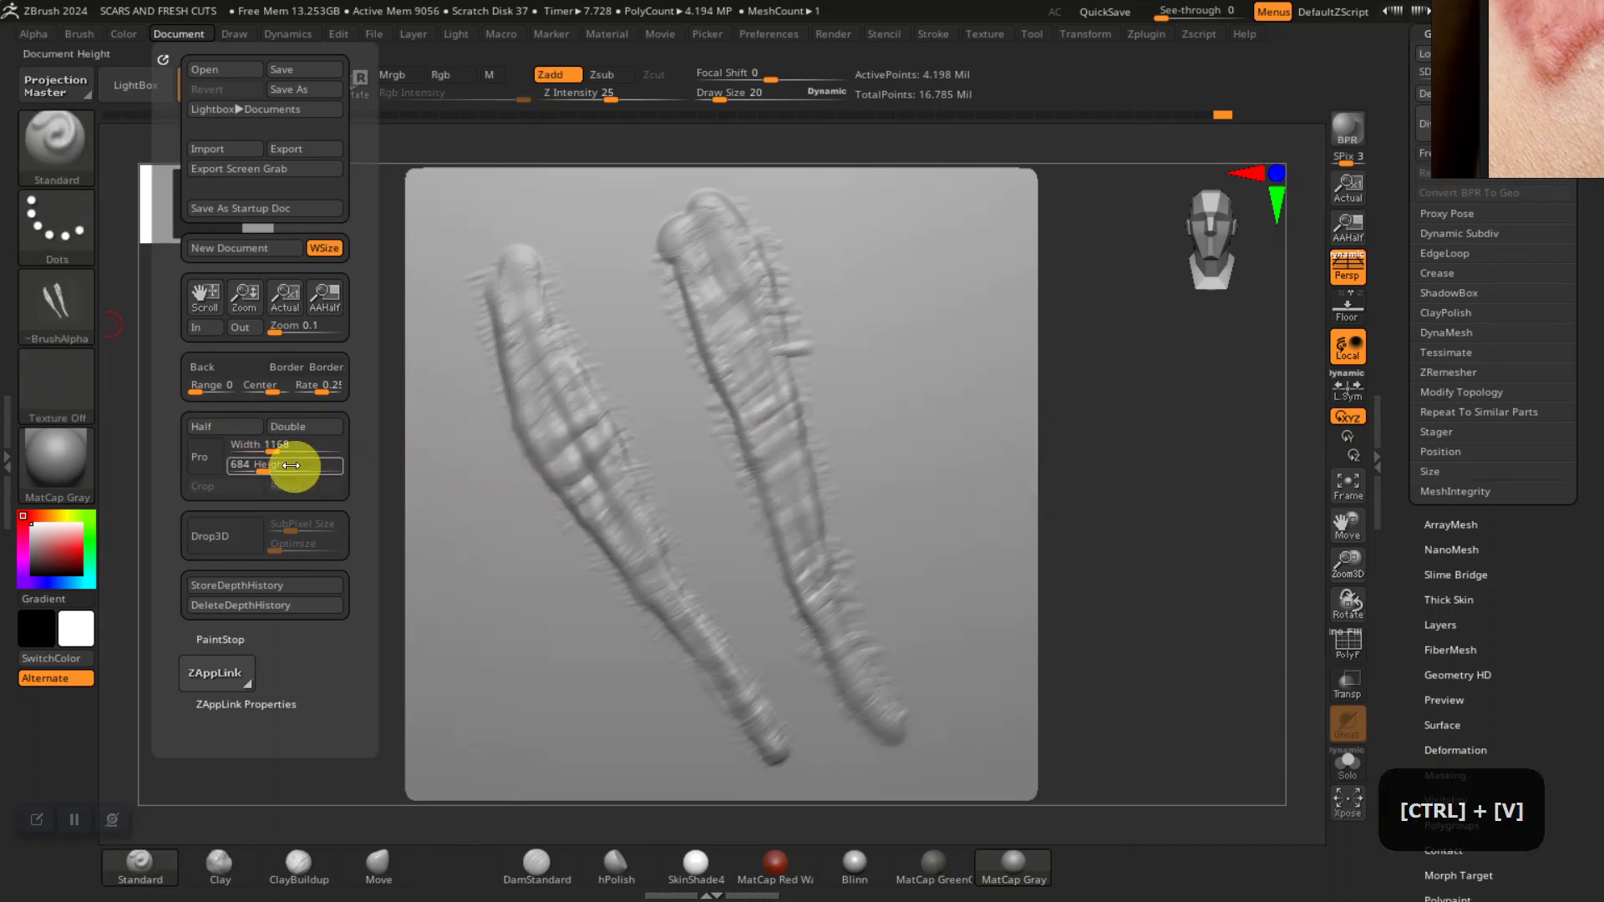
- Set the document's width and height to 1000 each and resize the document
left_click(273, 443)
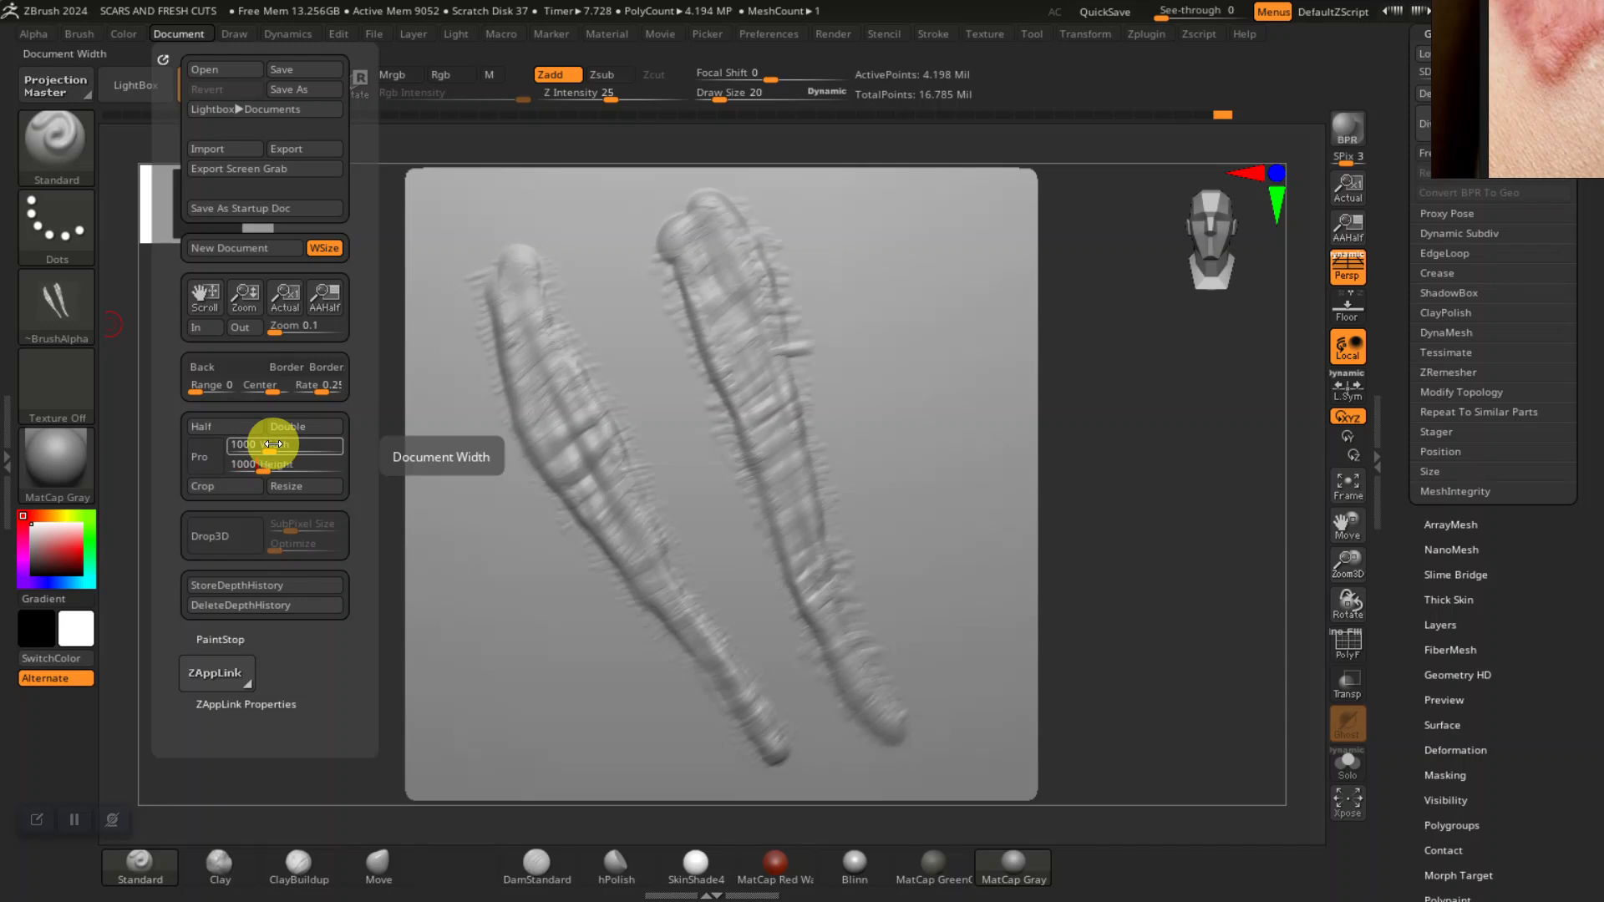
key("Return")
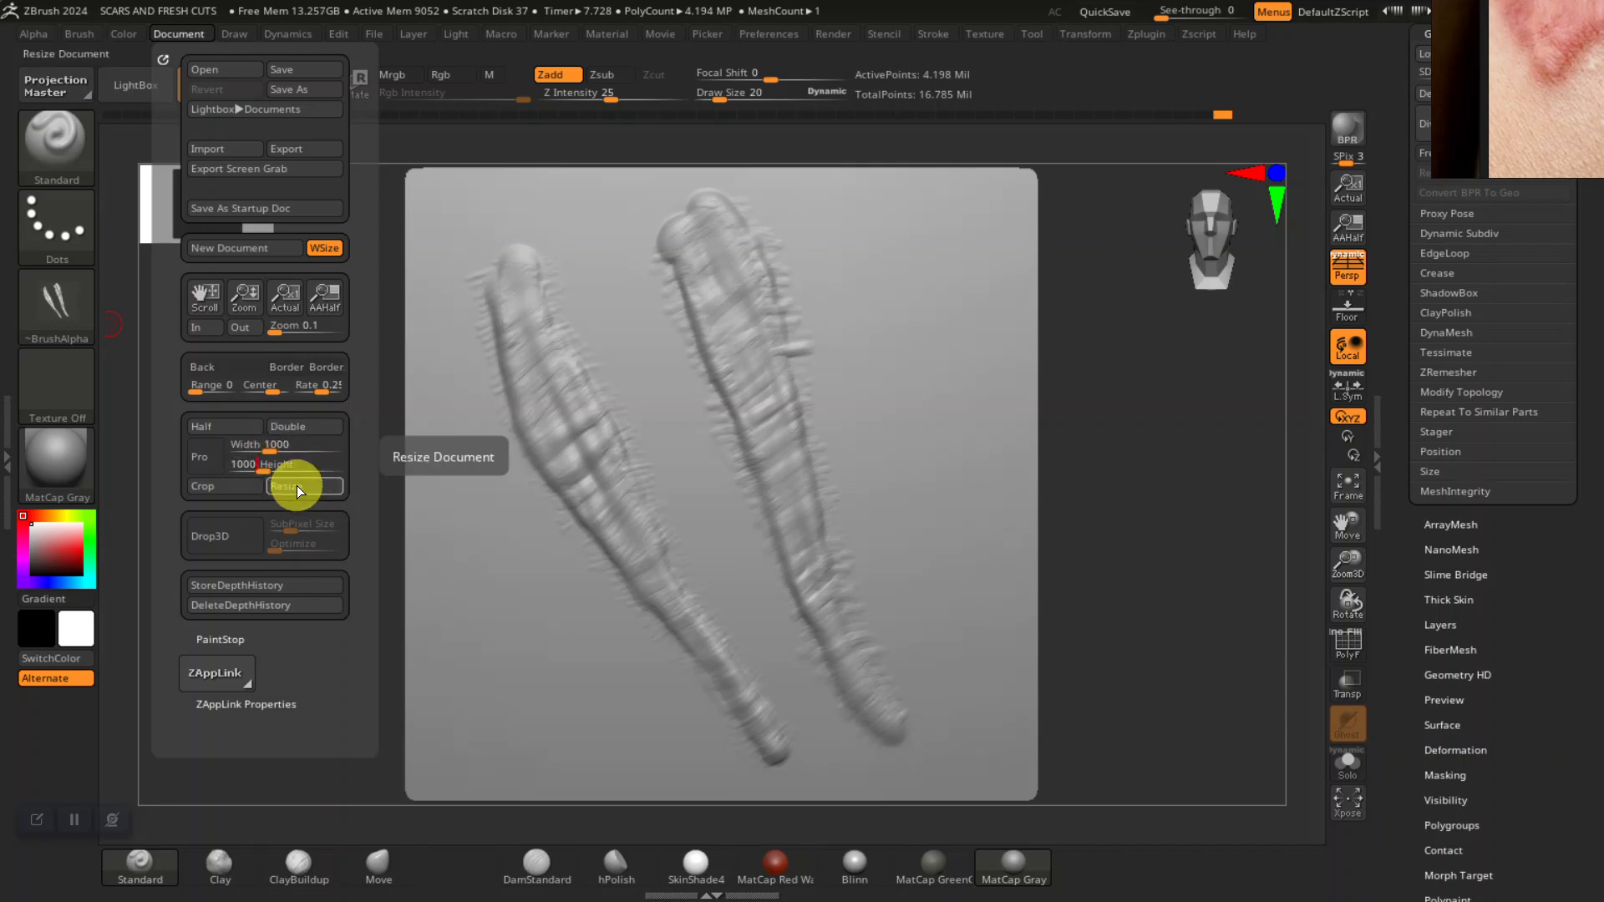
left_click(299, 488)
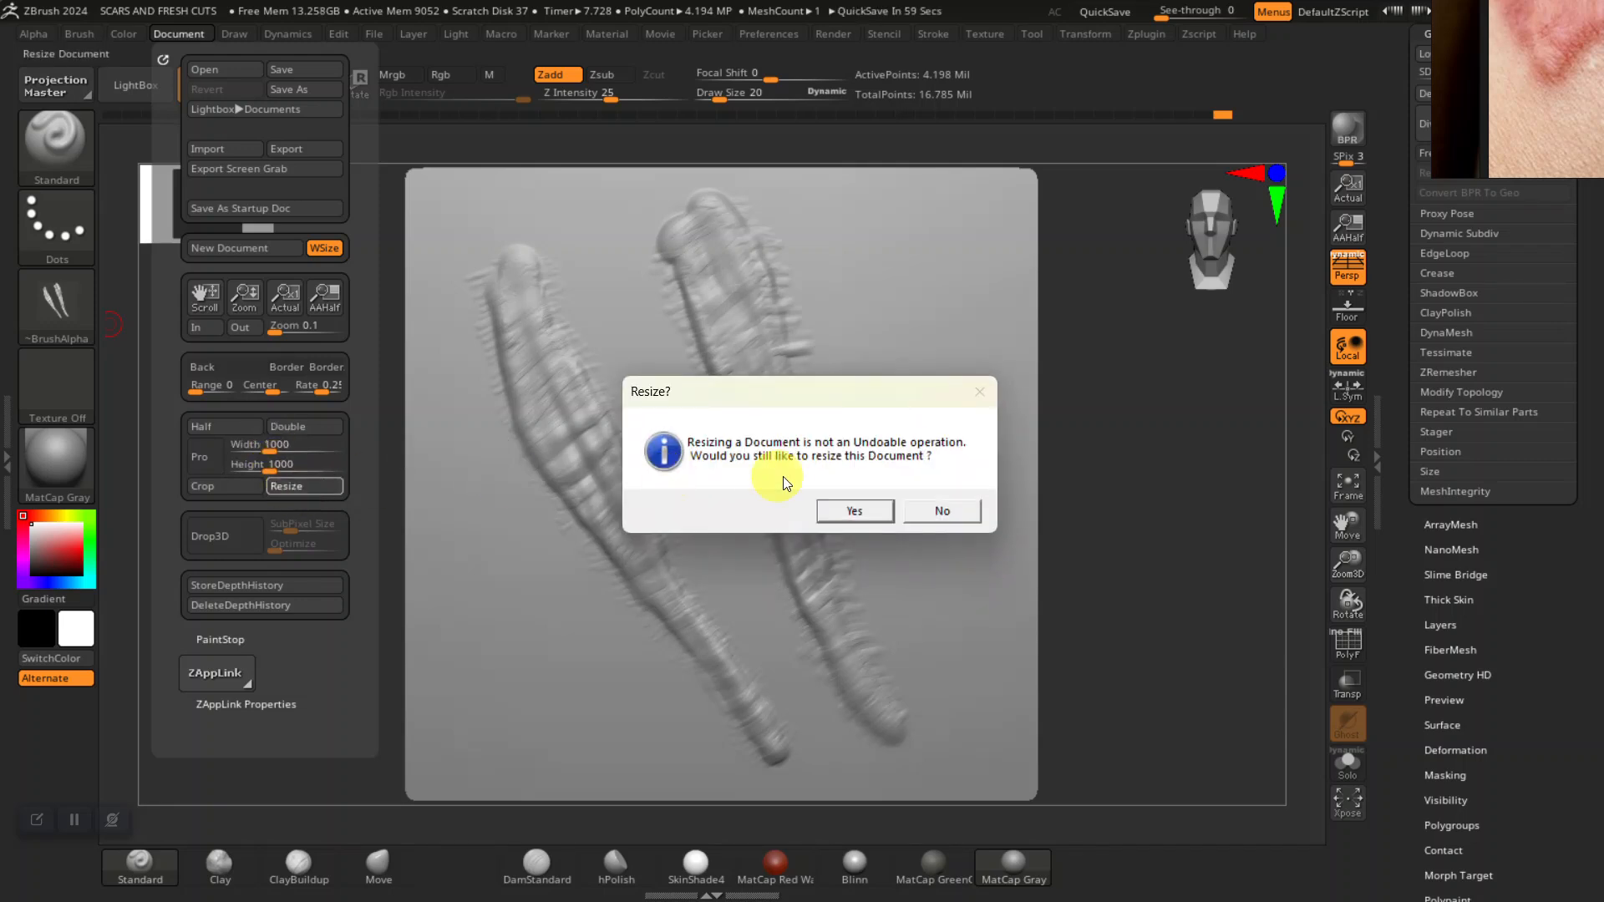
left_click(851, 510)
- Clear the canvas, redraw the scar plane in the resized document and put it back in Edit mode facing front
left_click_drag(1073, 568, 1131, 835, "alt")
key("ctrl+n")
left_click_drag(735, 466, 732, 829)
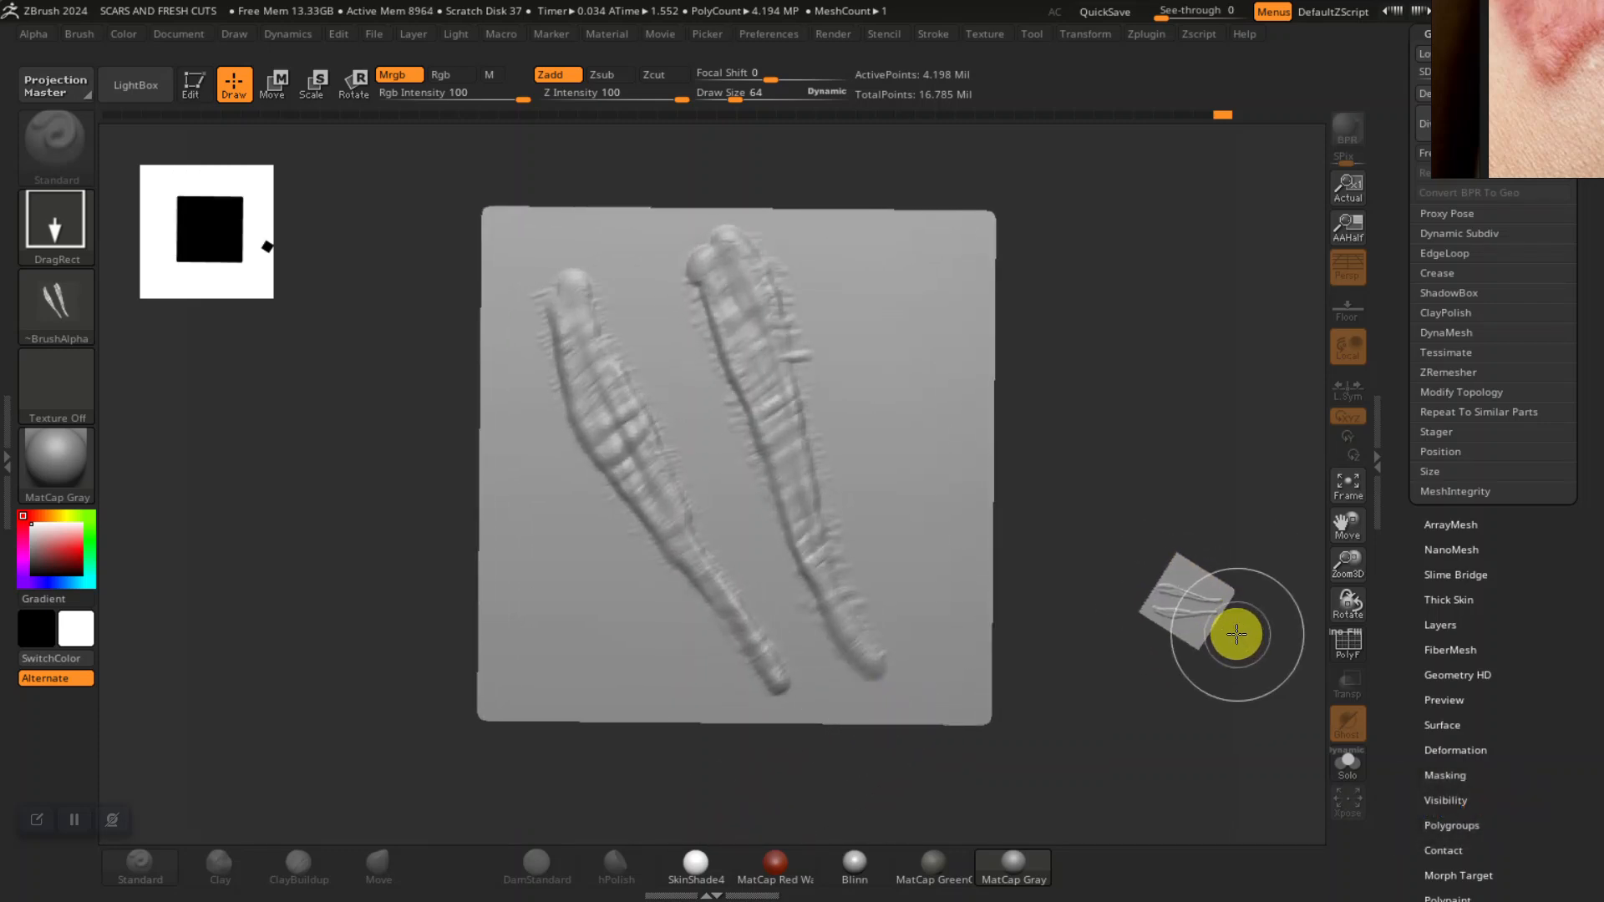
key("ctrl+n")
left_click_drag(632, 424, 548, 713)
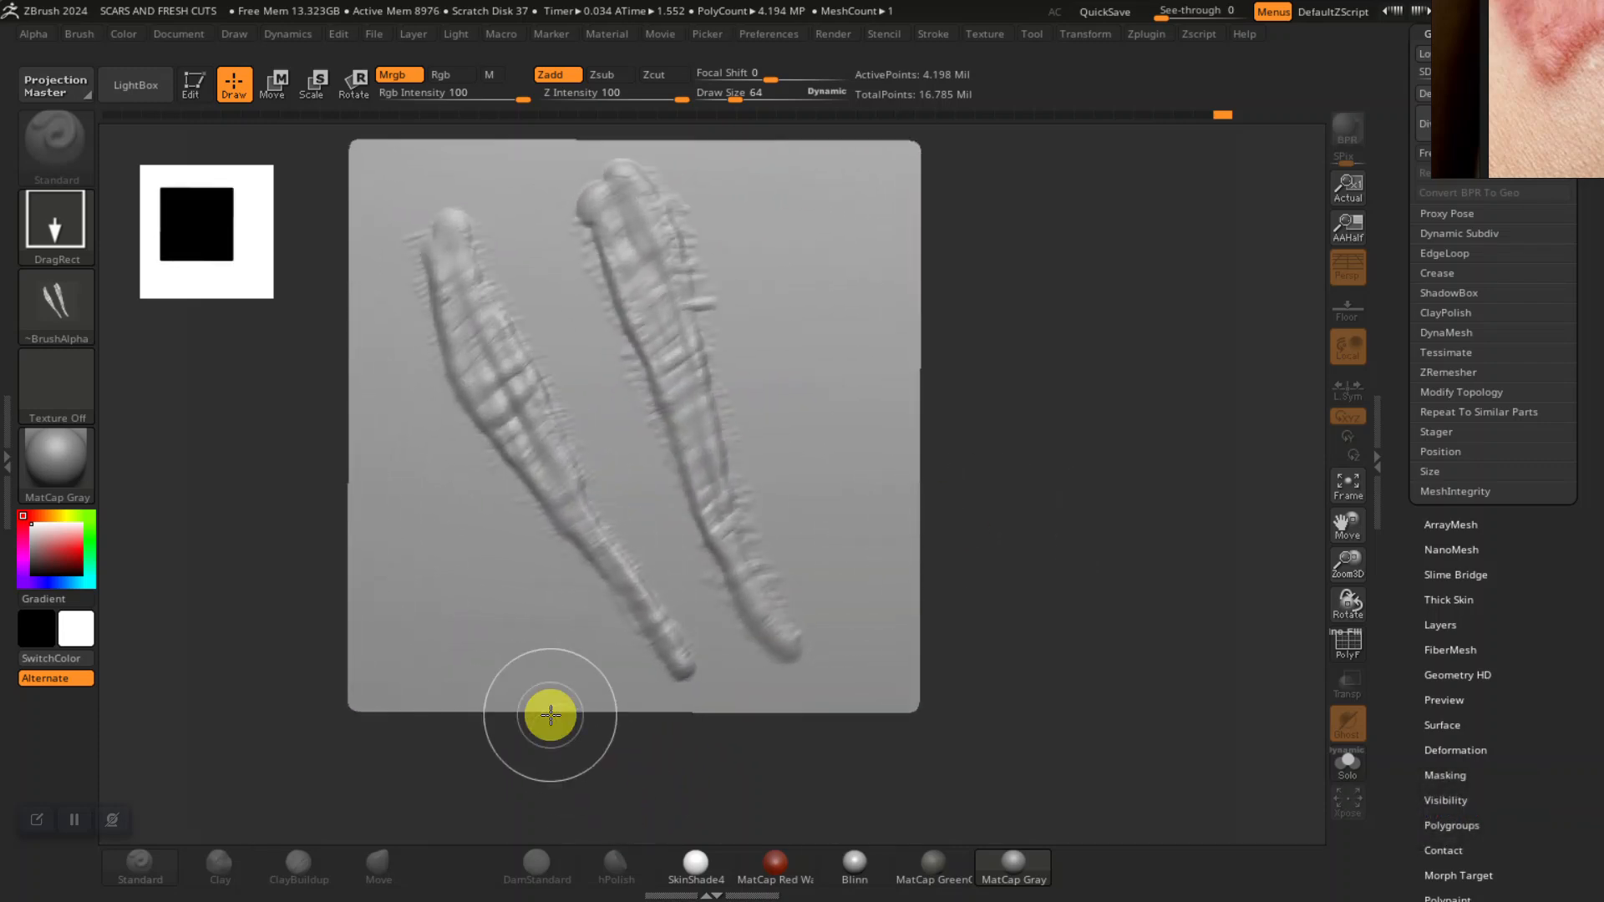
left_click(190, 82)
left_click(1040, 475, "shift")
- Raise the plane to its highest subdivision level and frame it straight from the front with all its edges in view
left_click(1036, 522, "alt")
mouse_move(1036, 522)
left_mouse_down("alt")
mouse_move(1137, 595)
mouse_move(1218, 618)
mouse_move(1181, 616)
left_mouse_up("alt")
mouse_move(1300, 602)
left_mouse_down("alt")
mouse_move(1153, 637)
mouse_move(1240, 630)
mouse_move(1191, 534)
mouse_move(1211, 549)
mouse_move(1195, 606)
left_mouse_up("alt")
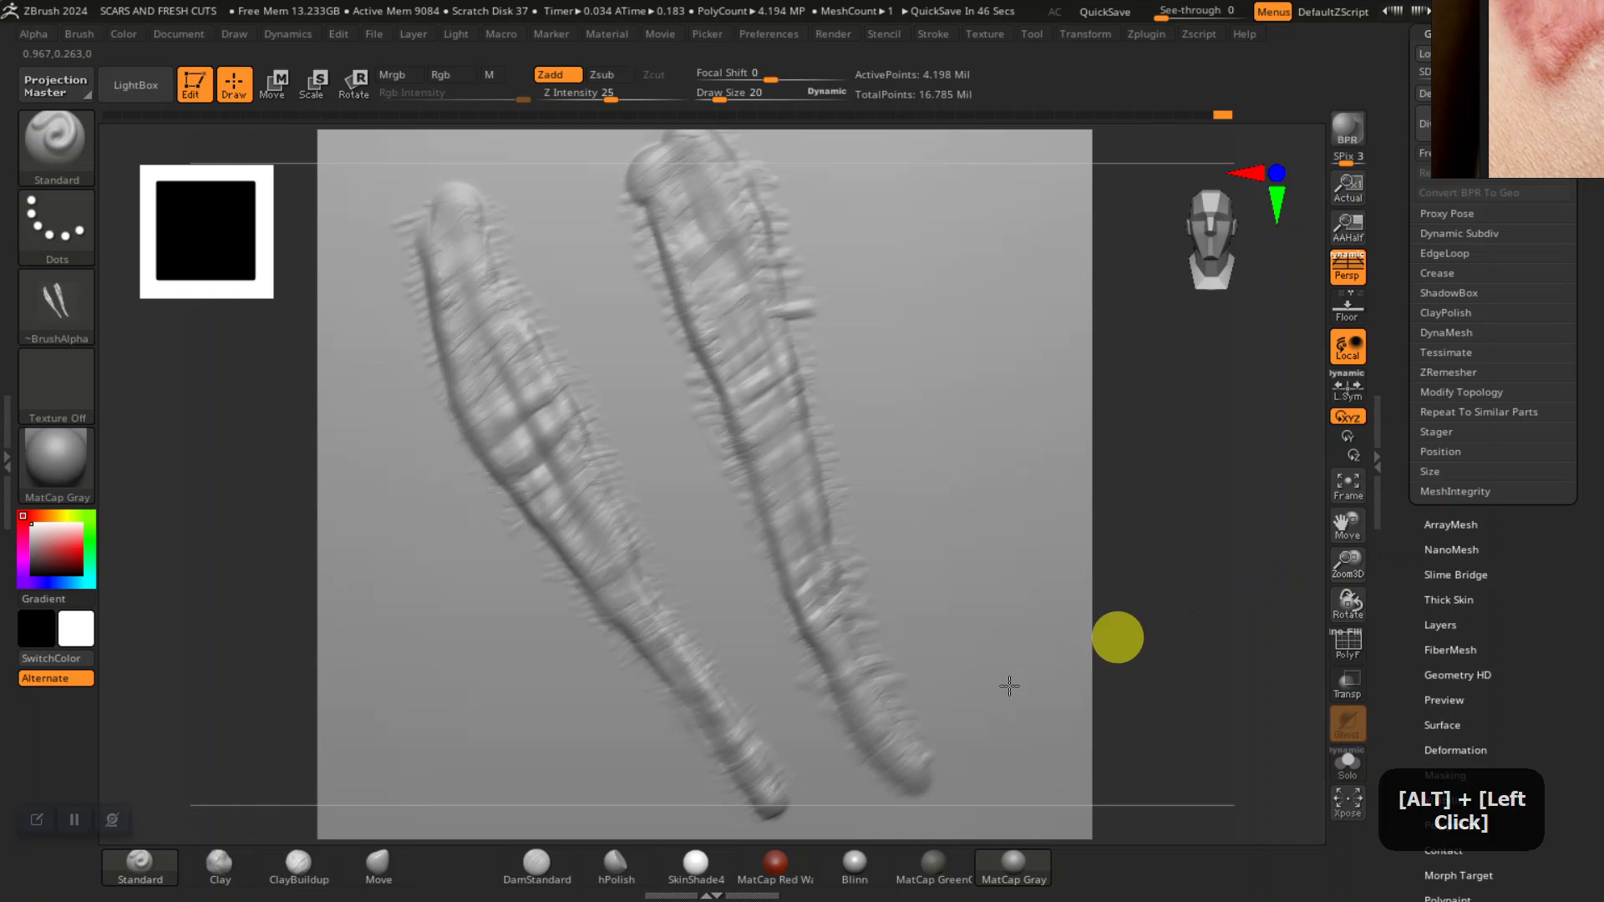
left_click(1200, 587, "shift")
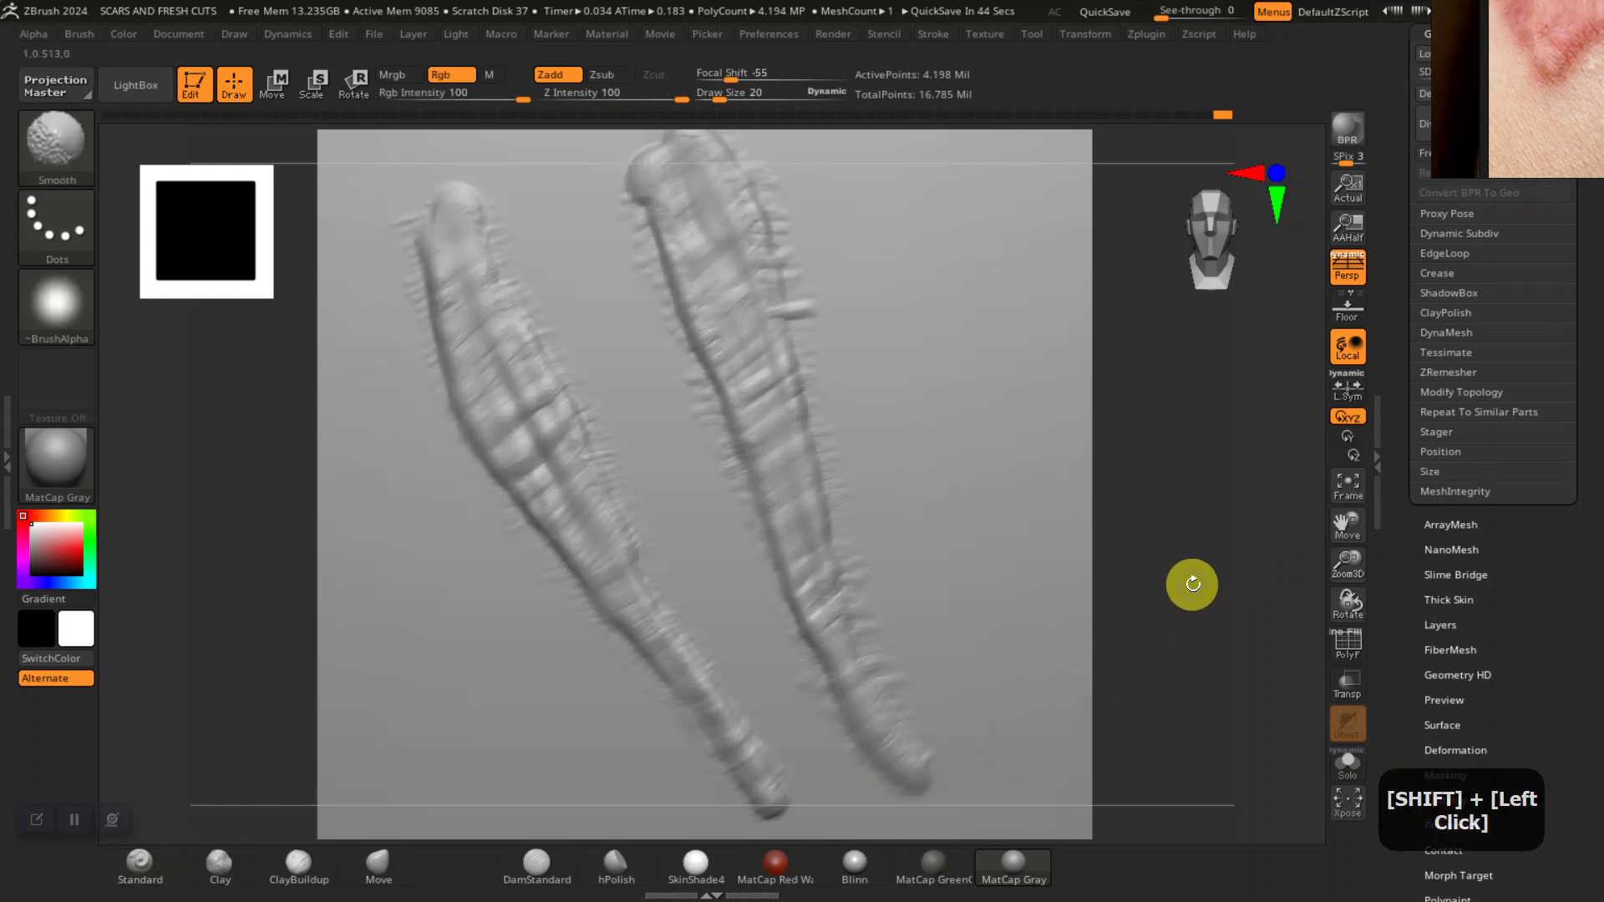
left_click_drag(1186, 591, 1193, 611, "alt")
left_click_drag(1192, 608, 1192, 611)
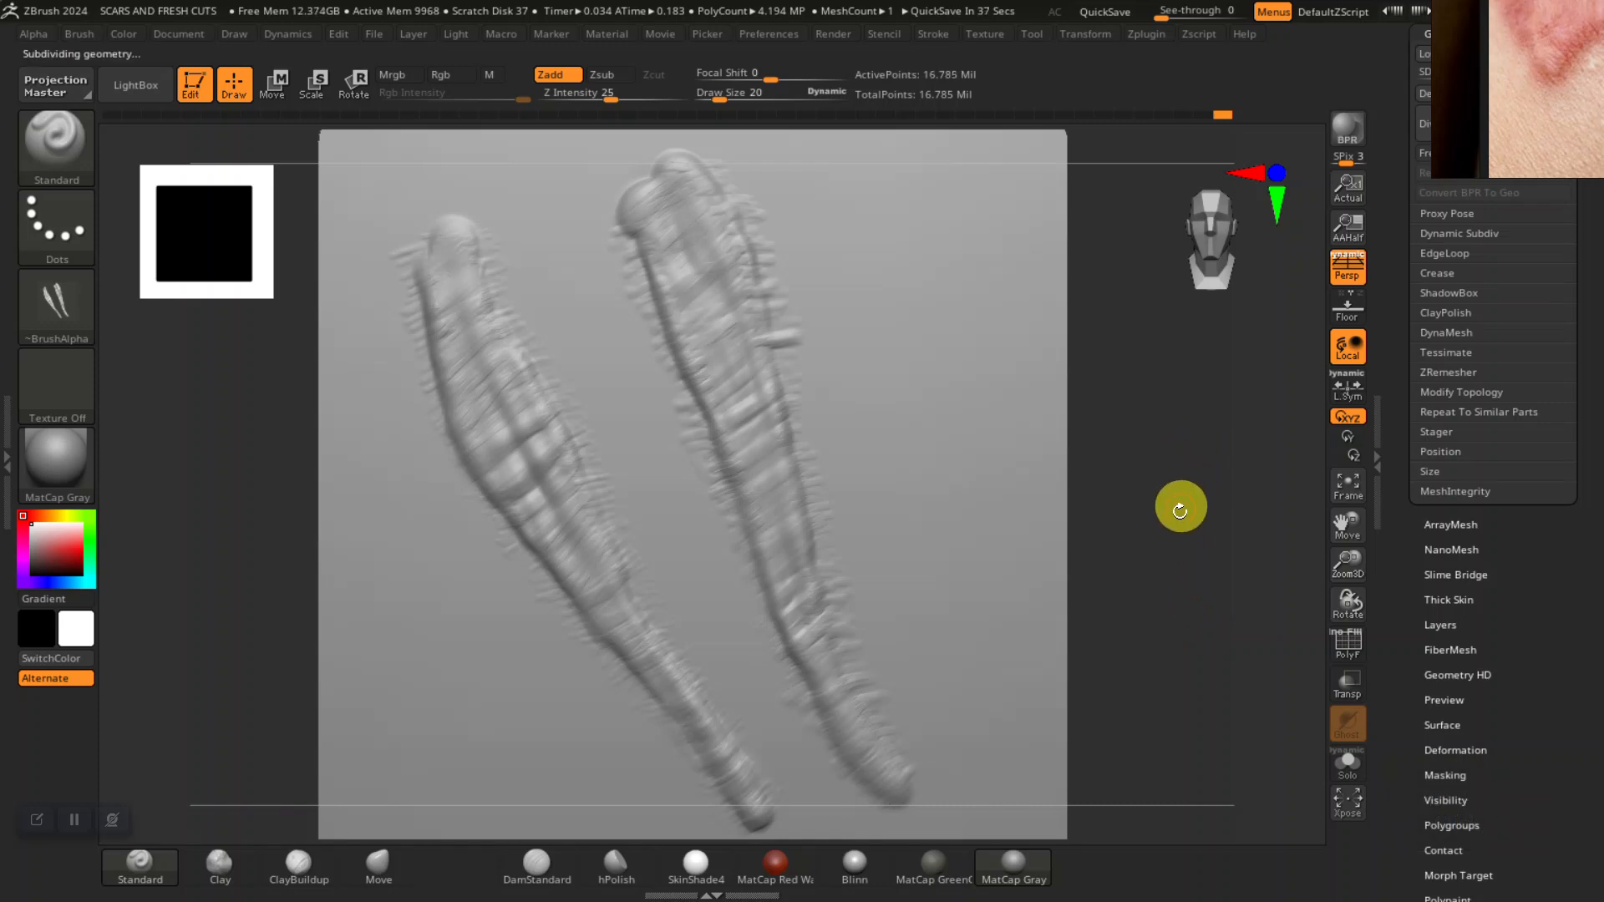
mouse_move(1164, 598)
left_mouse_down("alt")
mouse_move(1193, 598)
mouse_move(1188, 634)
mouse_move(1193, 605)
mouse_move(1128, 574)
mouse_move(1047, 566)
left_mouse_up("alt")
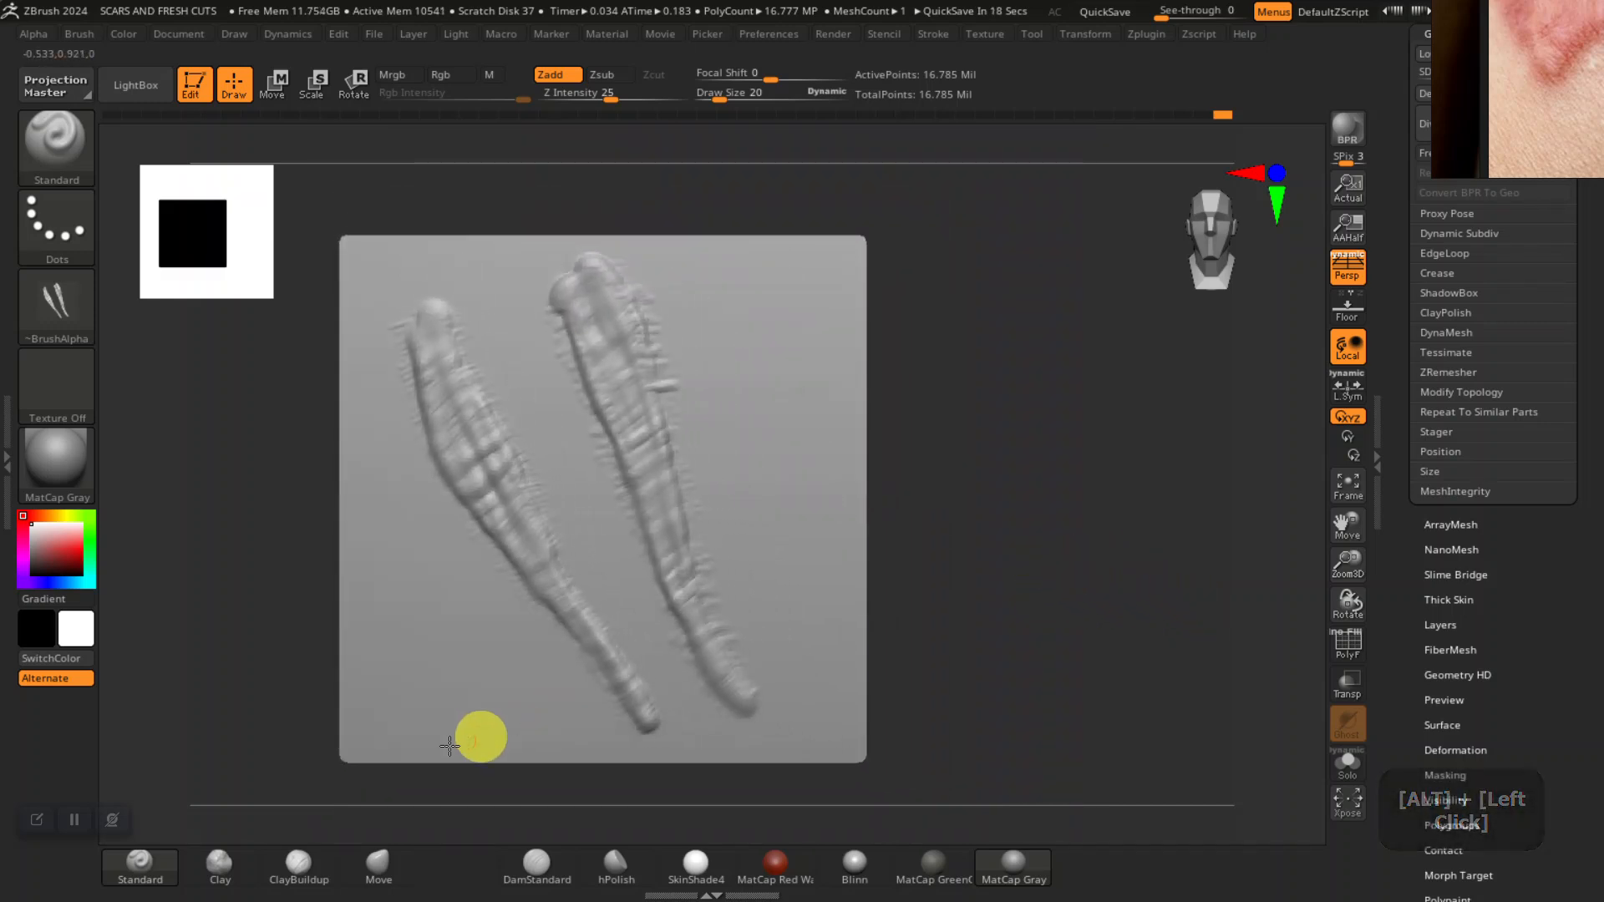
- Mask a narrow vertical strip along the right and left edges of the plane
key("w")
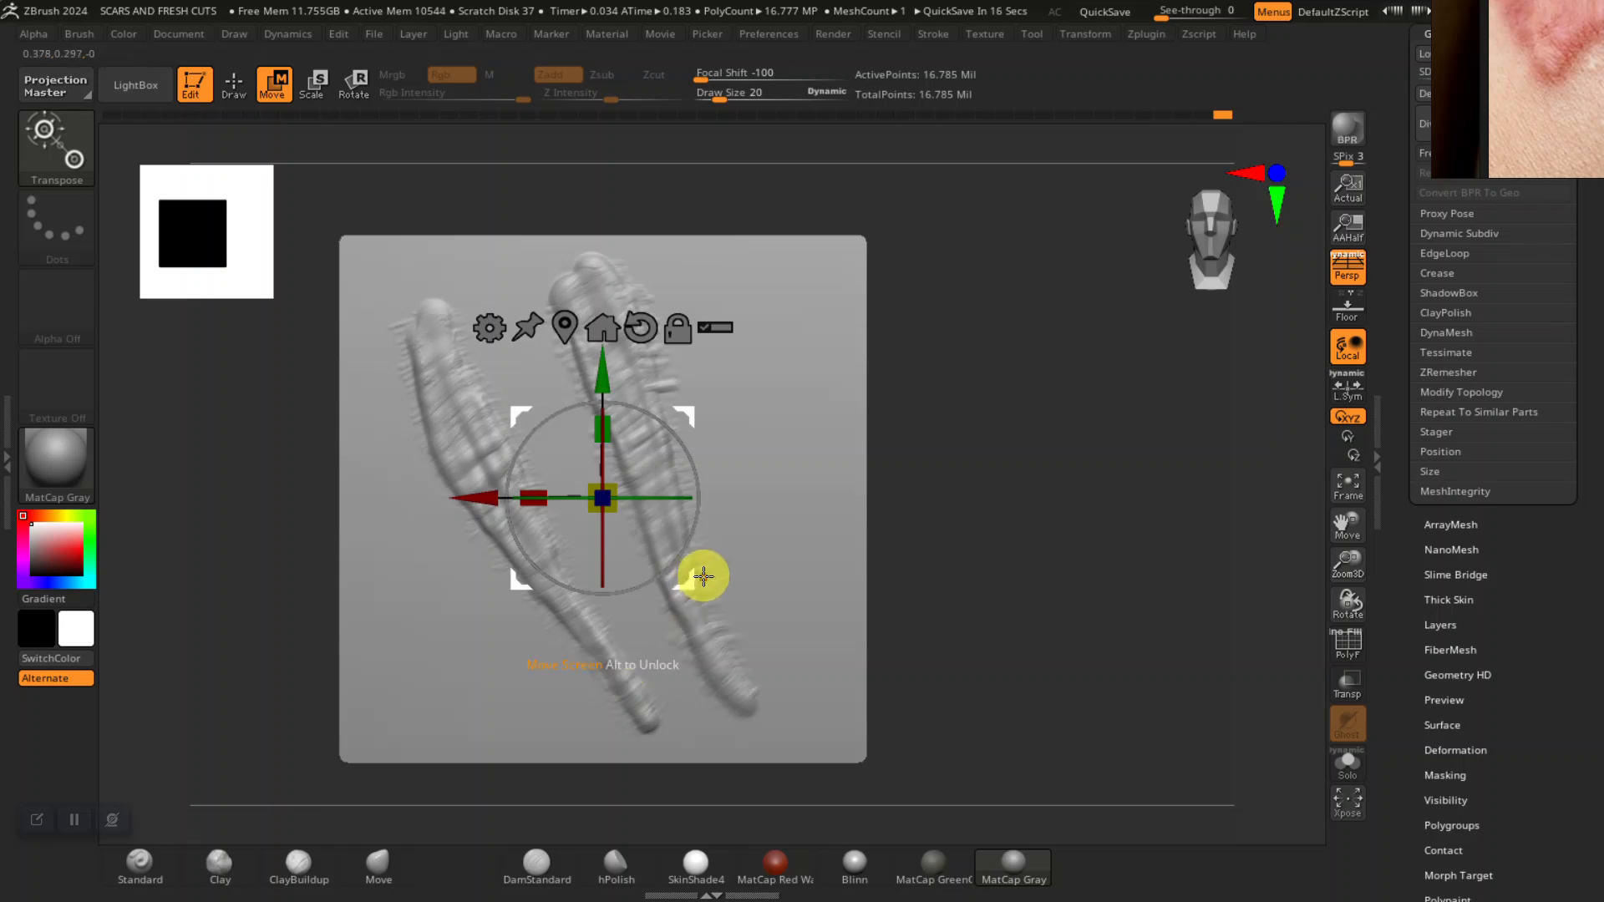
key("q")
left_click_drag(962, 541, 1030, 527, "alt")
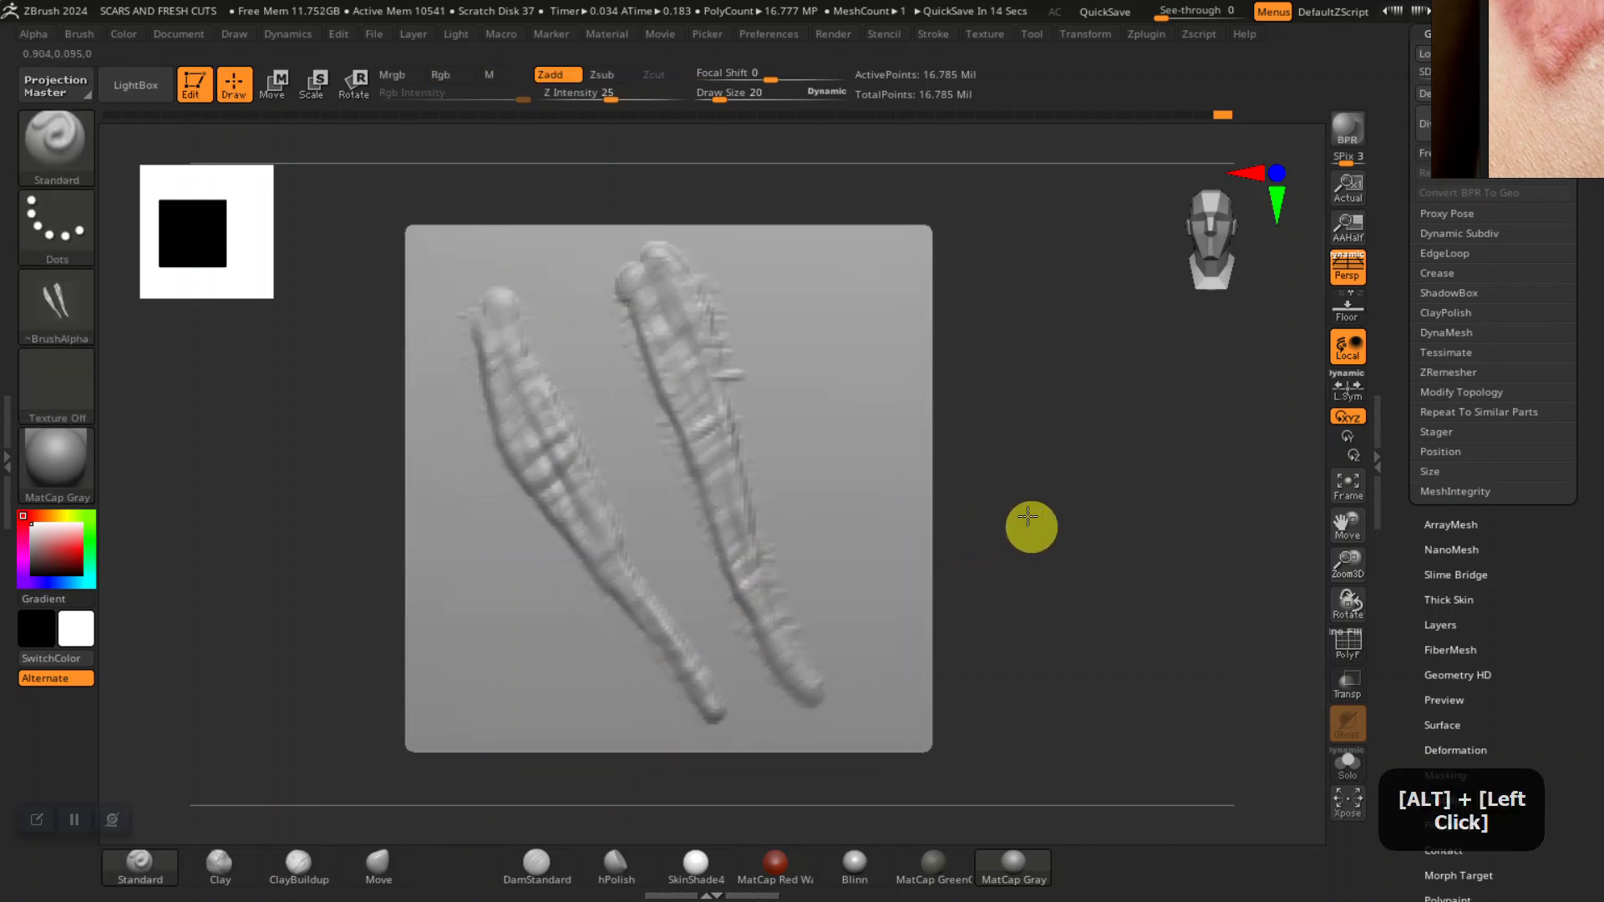
mouse_move(1072, 194)
left_mouse_down("ctrl")
mouse_move(949, 688)
mouse_move(899, 792)
left_mouse_up("ctrl")
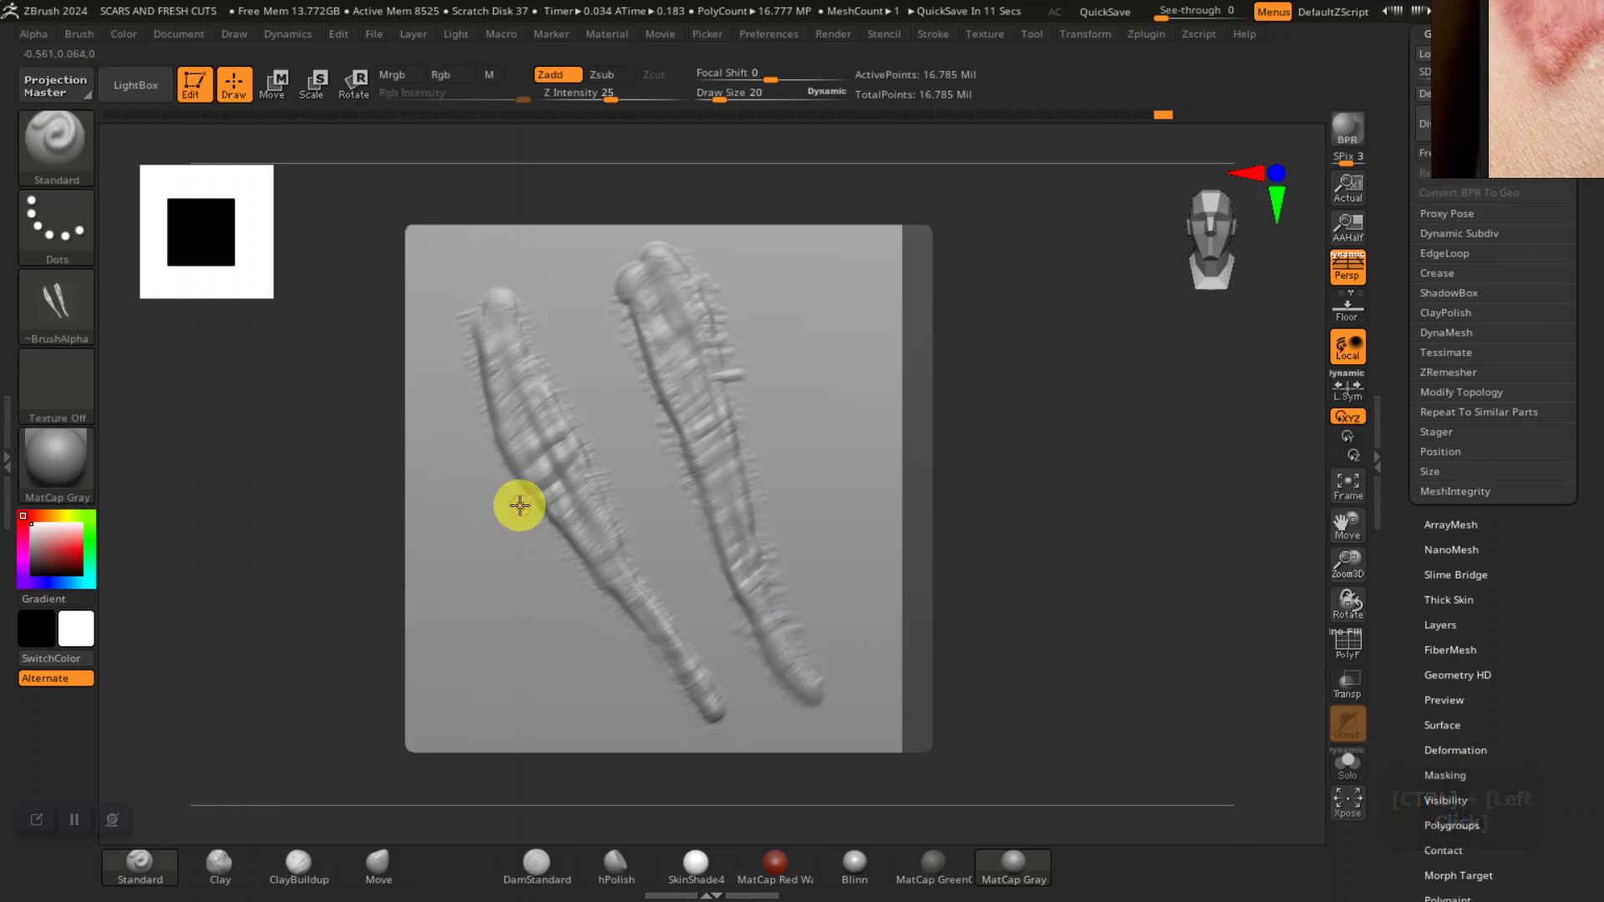
mouse_move(370, 190)
left_mouse_down("ctrl")
mouse_move(437, 665)
mouse_move(437, 802)
mouse_move(444, 769)
left_mouse_up("ctrl")
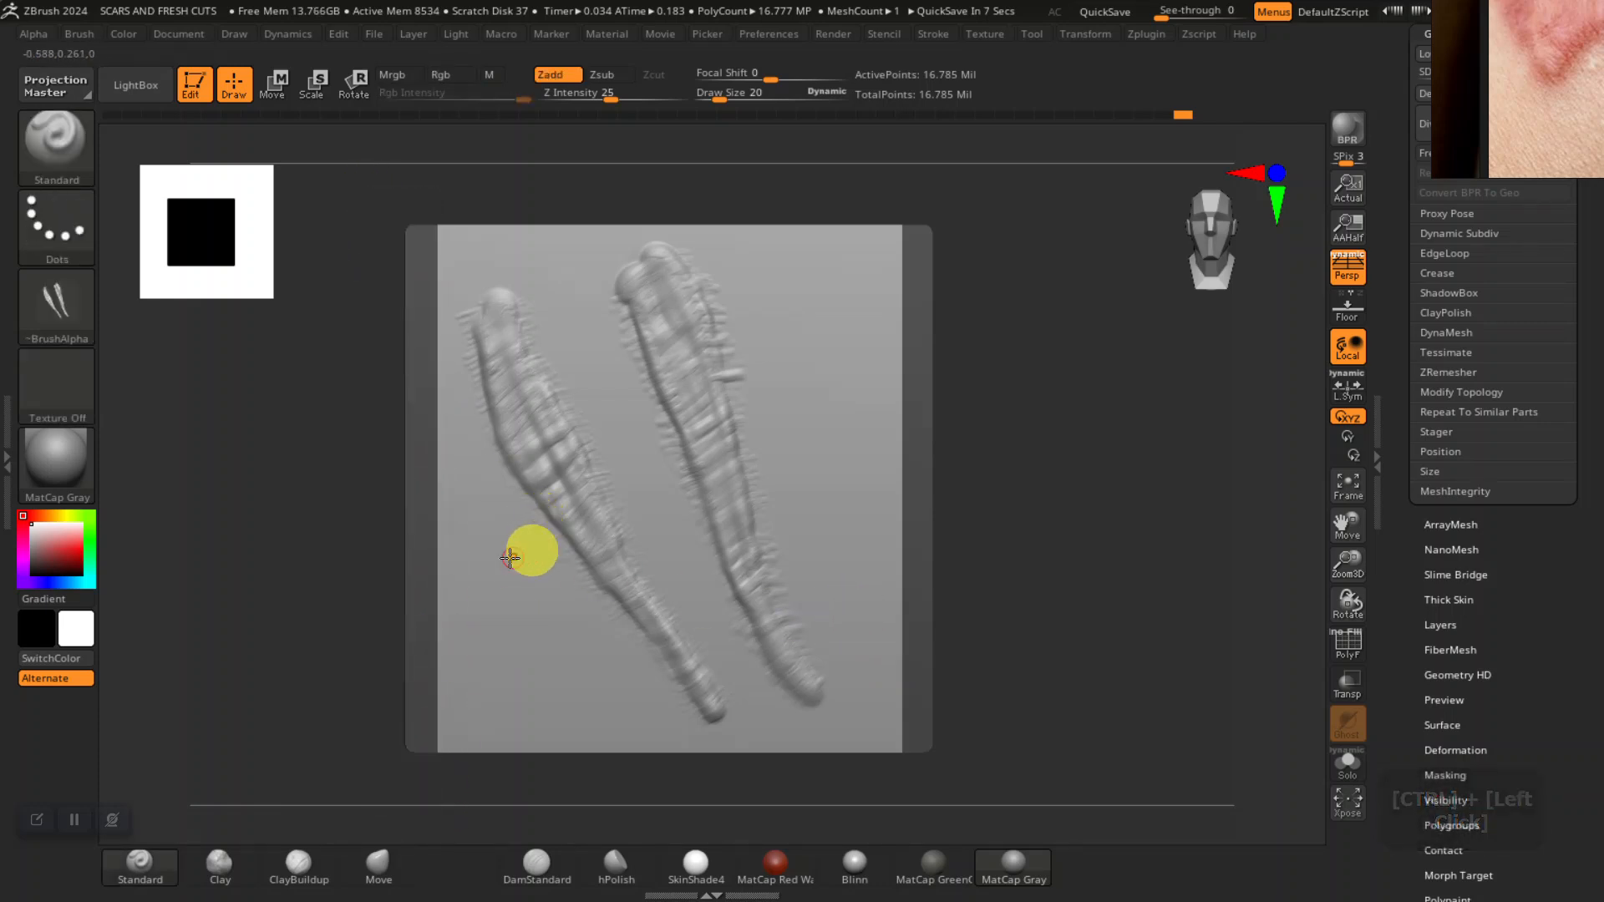
- Lower the plane by one subdivision level, keeping the two side strips masked
key("shift")
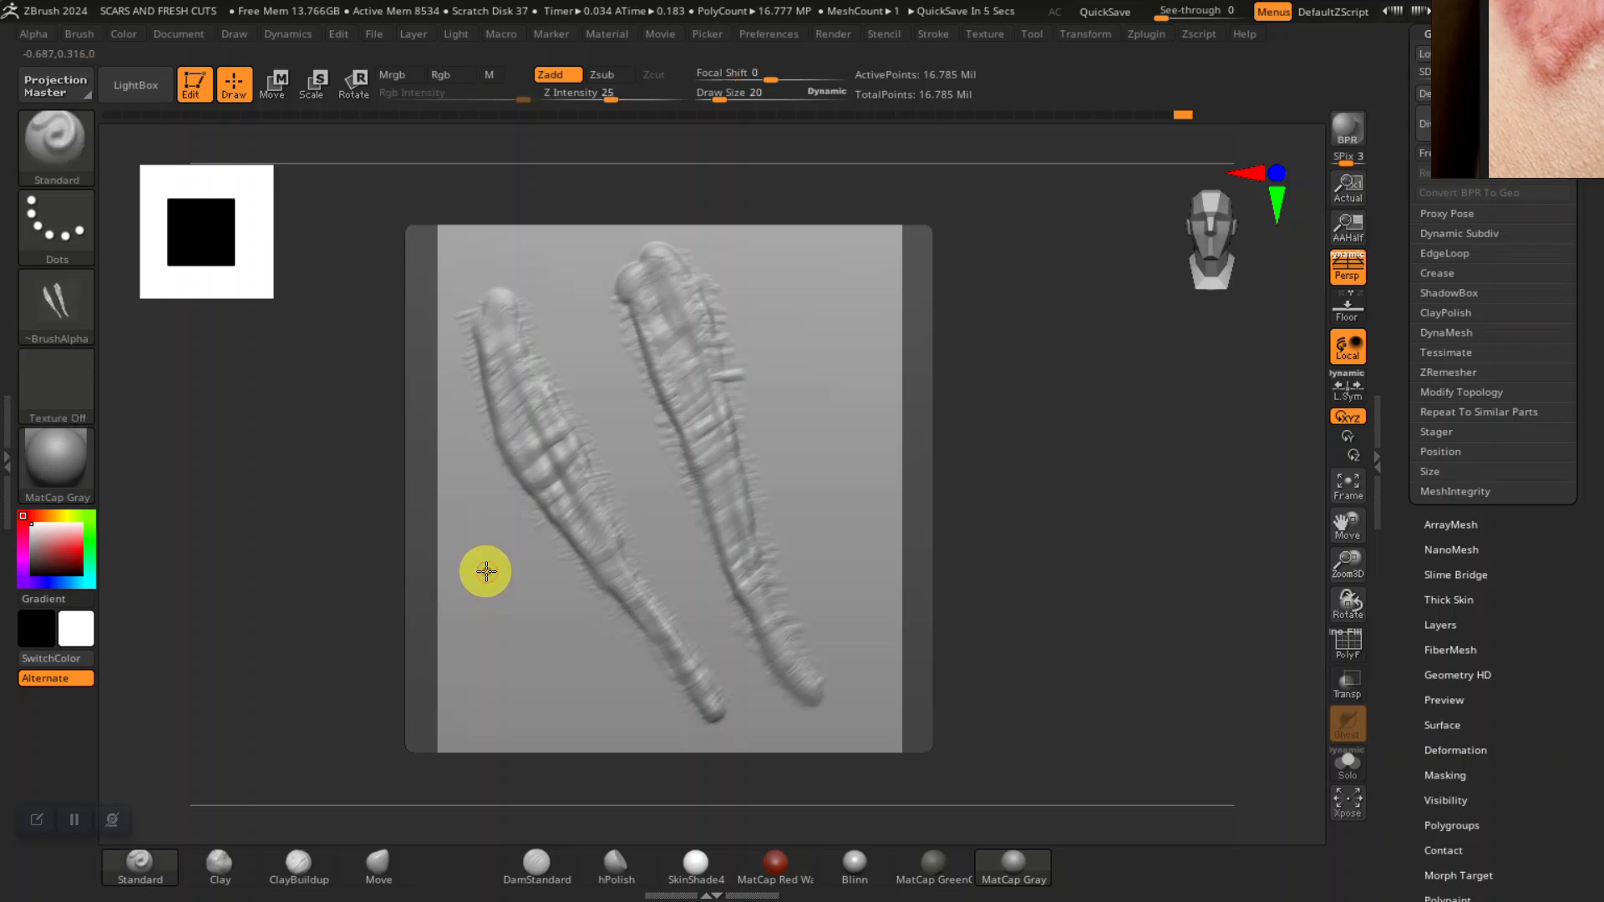
key("ctrl")
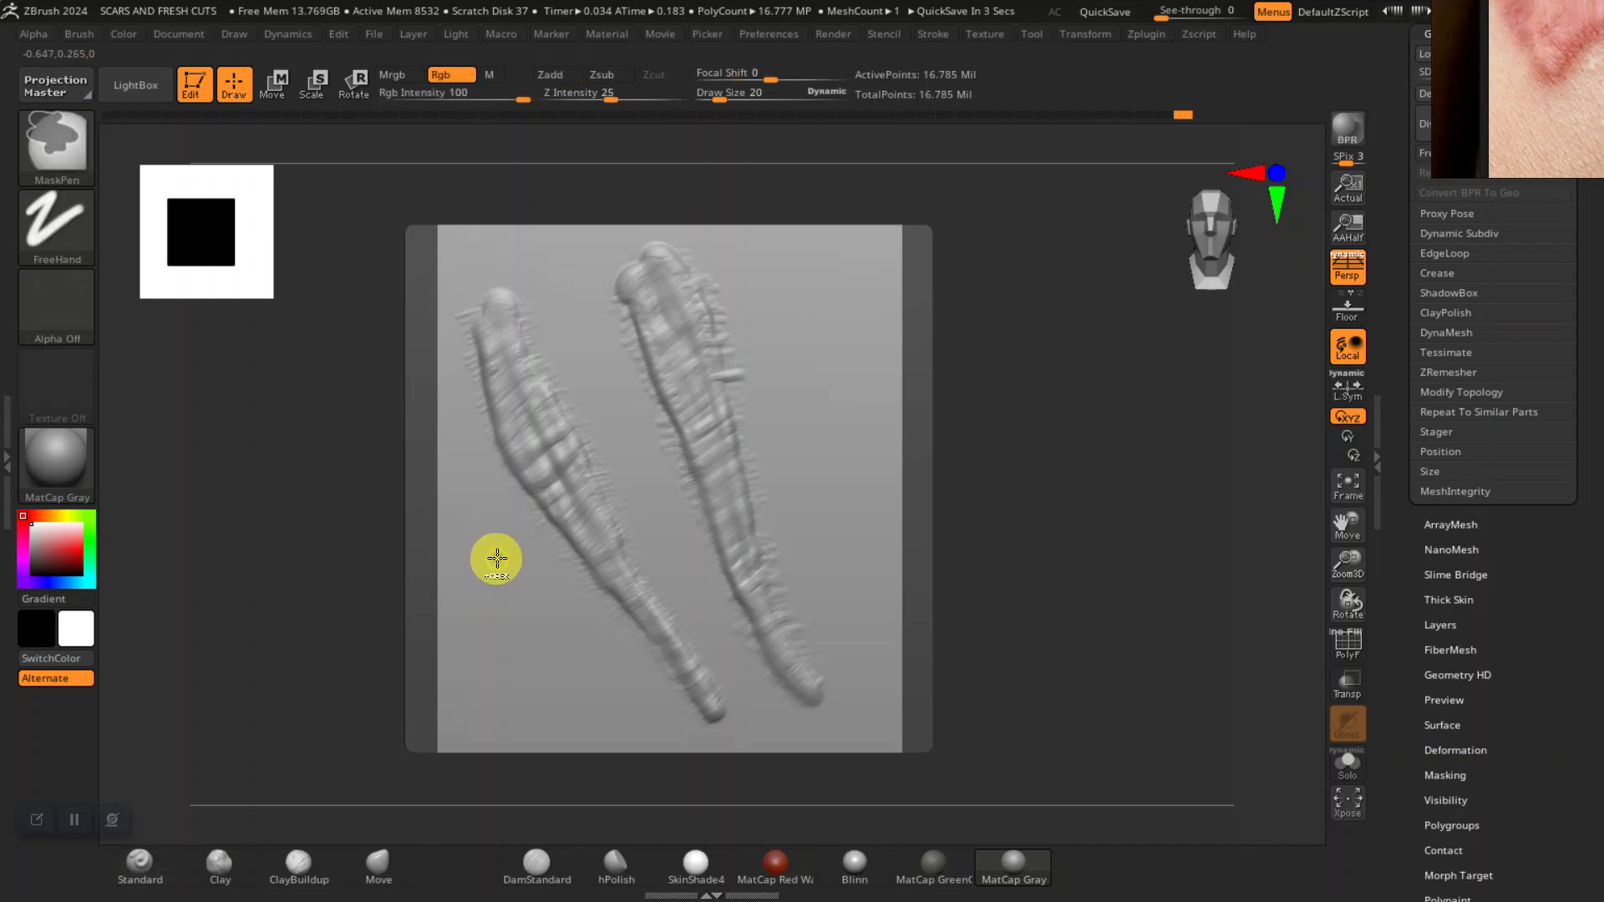
key("ctrl")
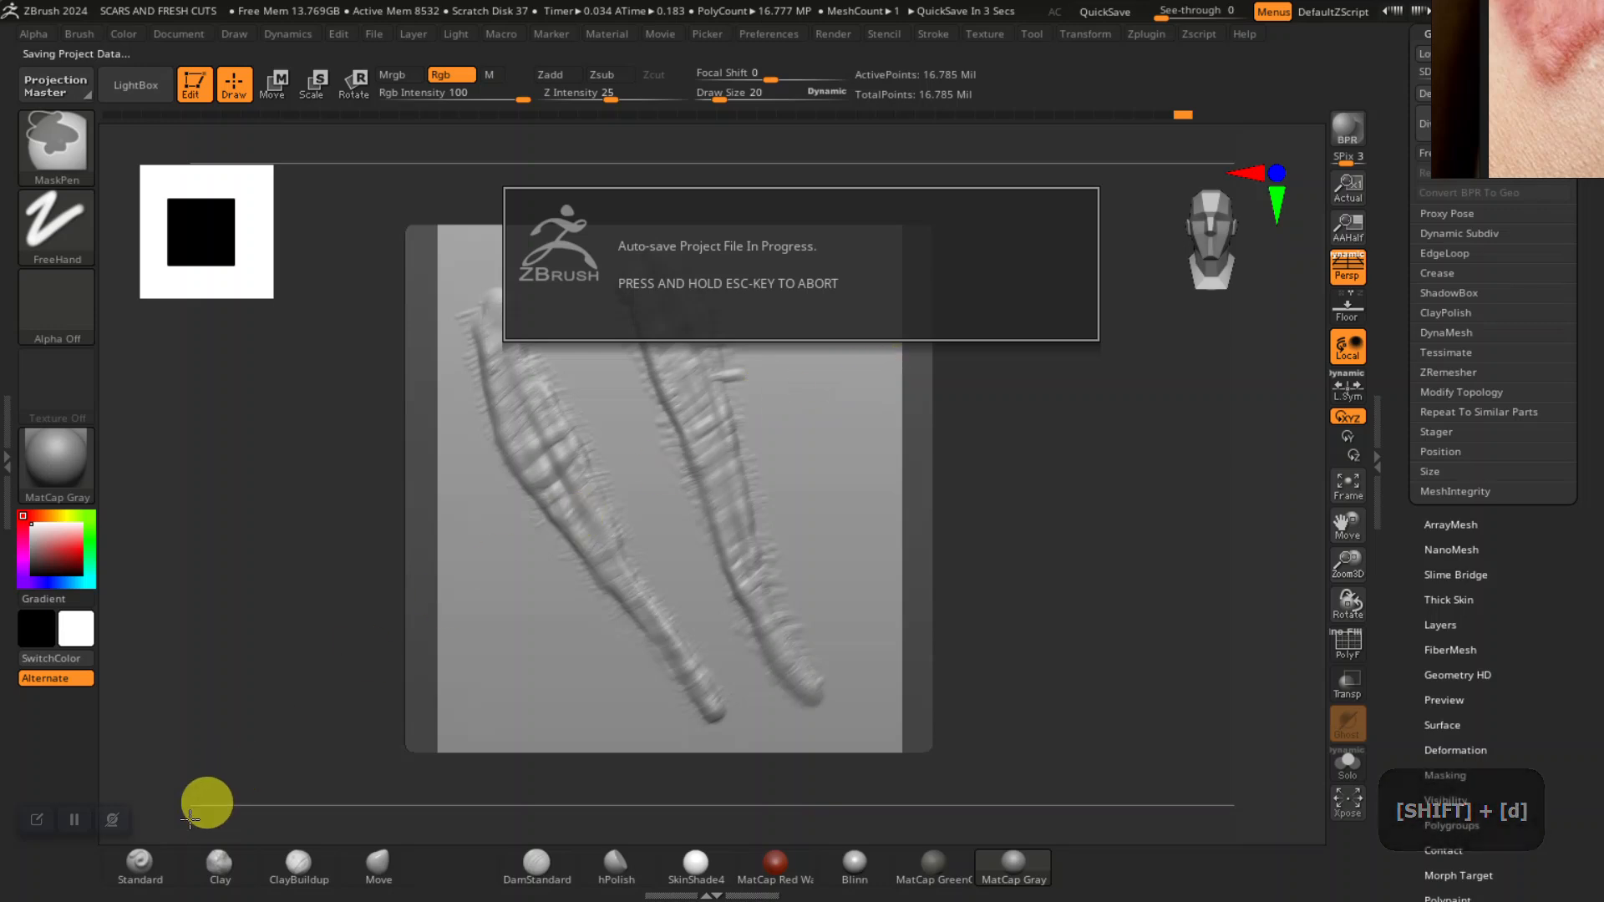
left_click(1030, 552, "ctrl")
key("ctrl+d")
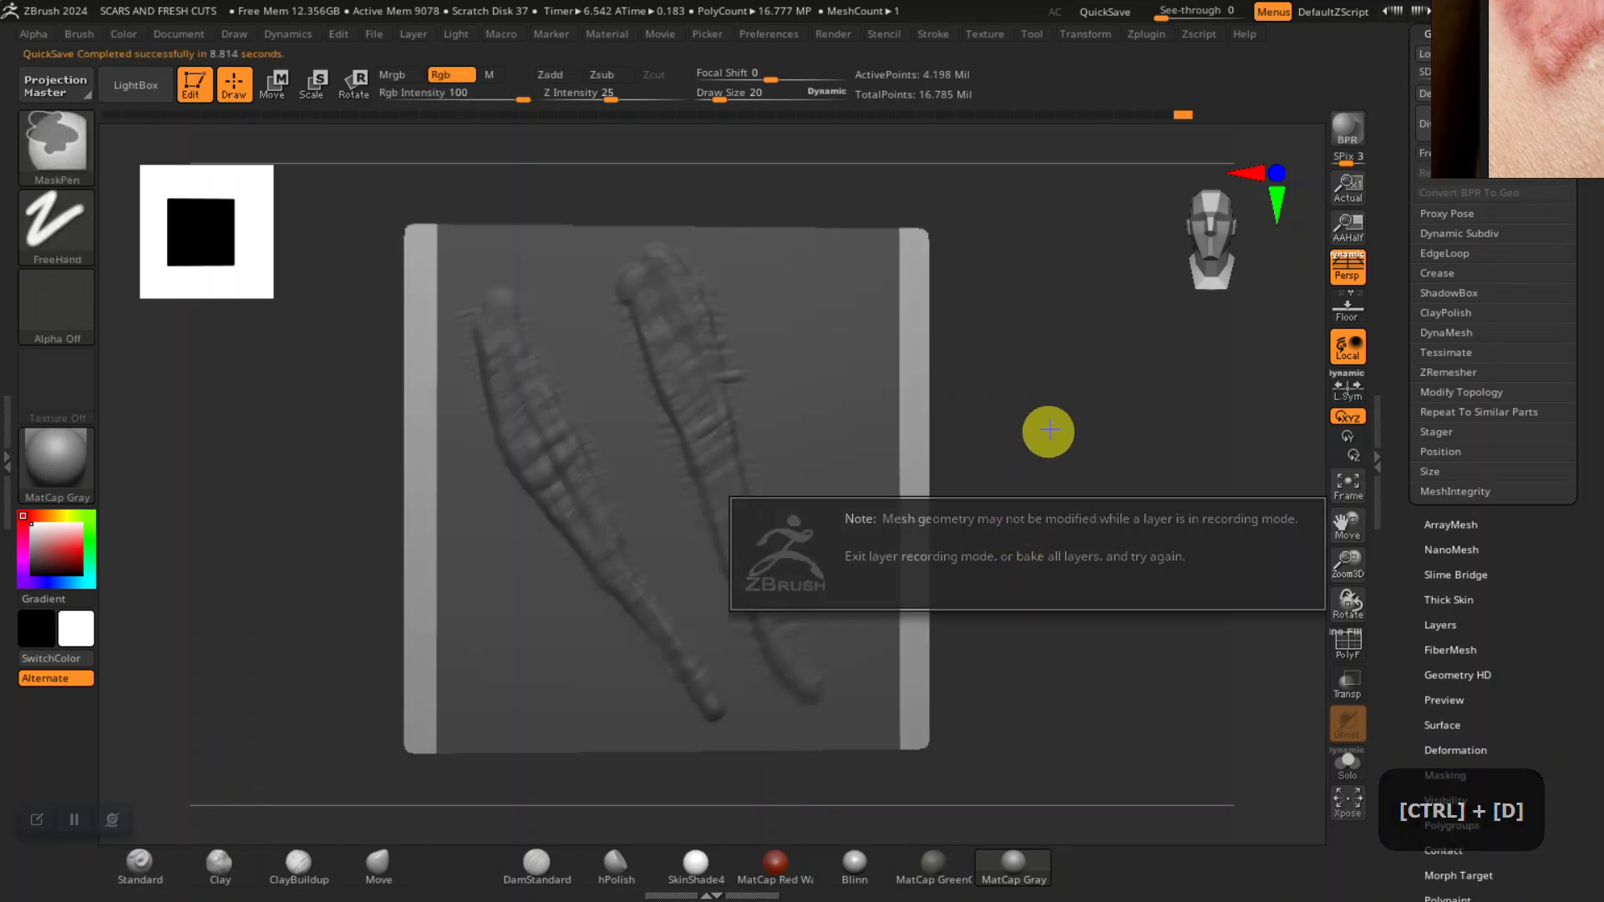
left_click(1045, 440, "ctrl")
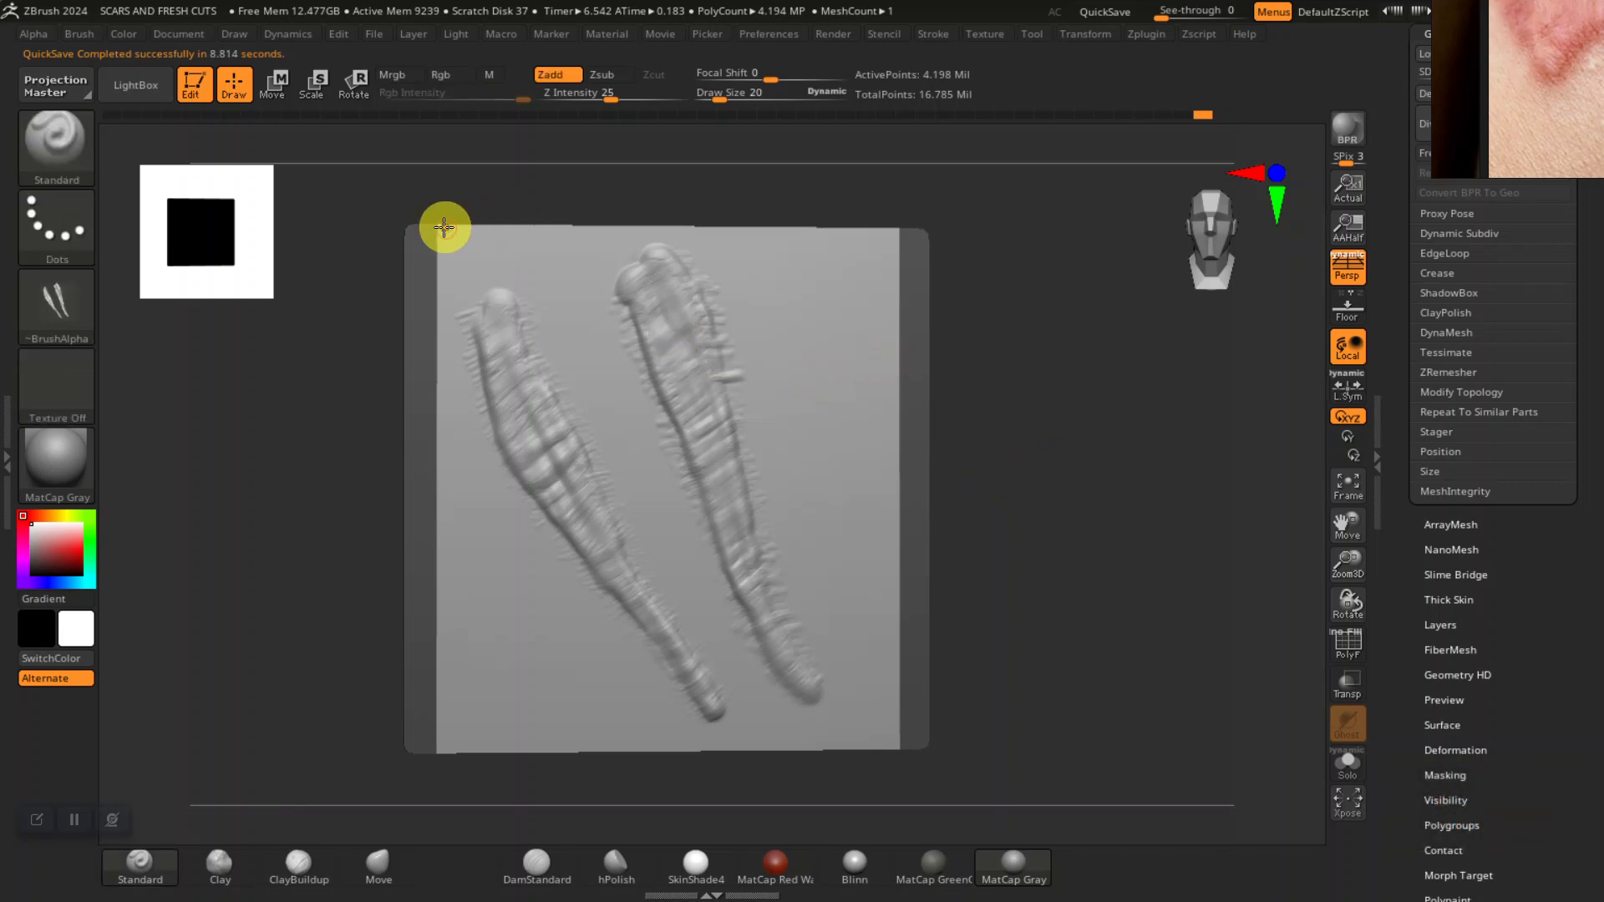
- Extend the mask with thin strips along the plane's upper and lower edges to form a full border
left_click(387, 192, "ctrl")
mouse_move(386, 192)
left_mouse_down("shift")
mouse_move(480, 219)
mouse_move(373, 201)
mouse_move(981, 229)
mouse_move(987, 244)
left_mouse_up("shift")
mouse_move(338, 749)
left_mouse_down("ctrl")
mouse_move(698, 817)
mouse_move(943, 828)
mouse_move(918, 810)
left_mouse_up("ctrl")
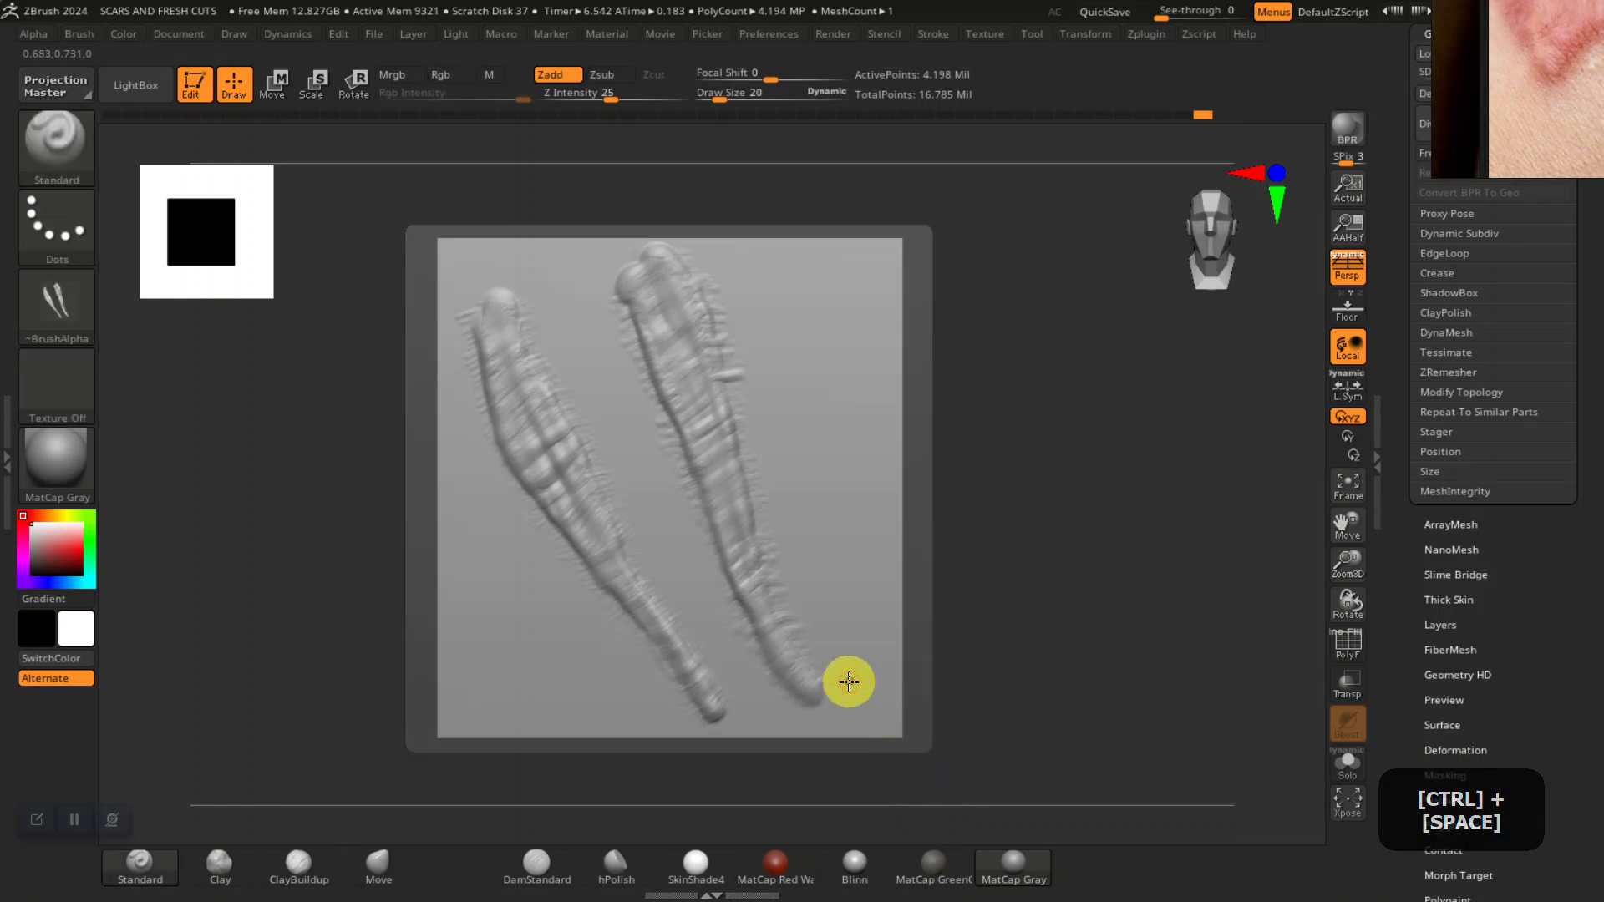
- Step the plane down to the subdivision level with 16,641 points and blur the border mask
key("shift")
key("shift+d")
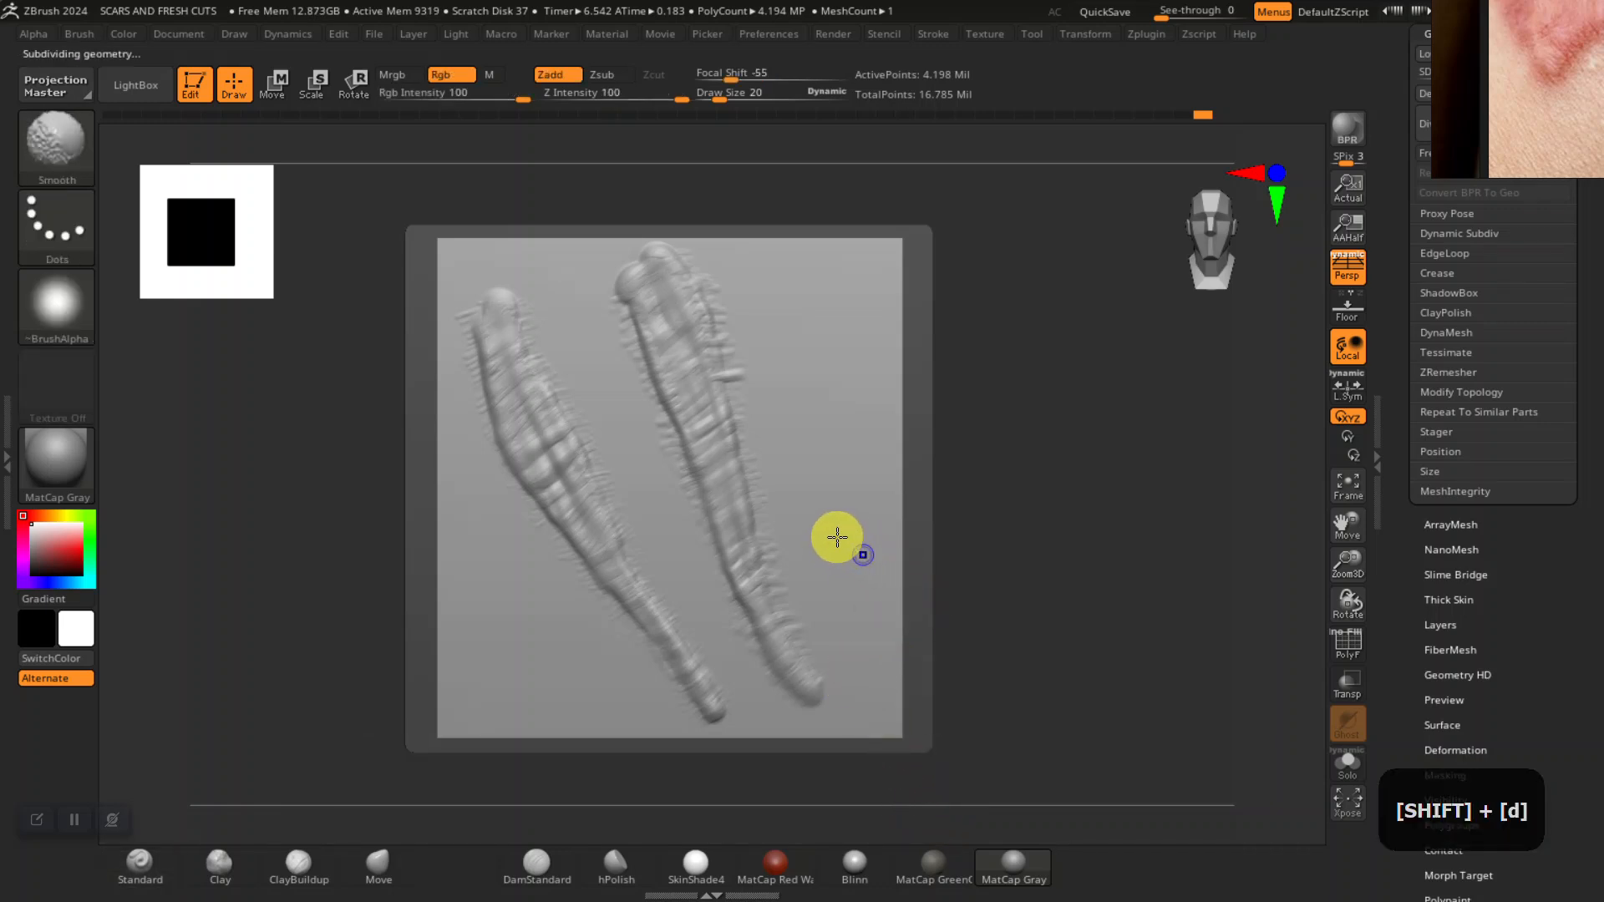
key("shift+d")
key("shift+d")
key("shift+d")
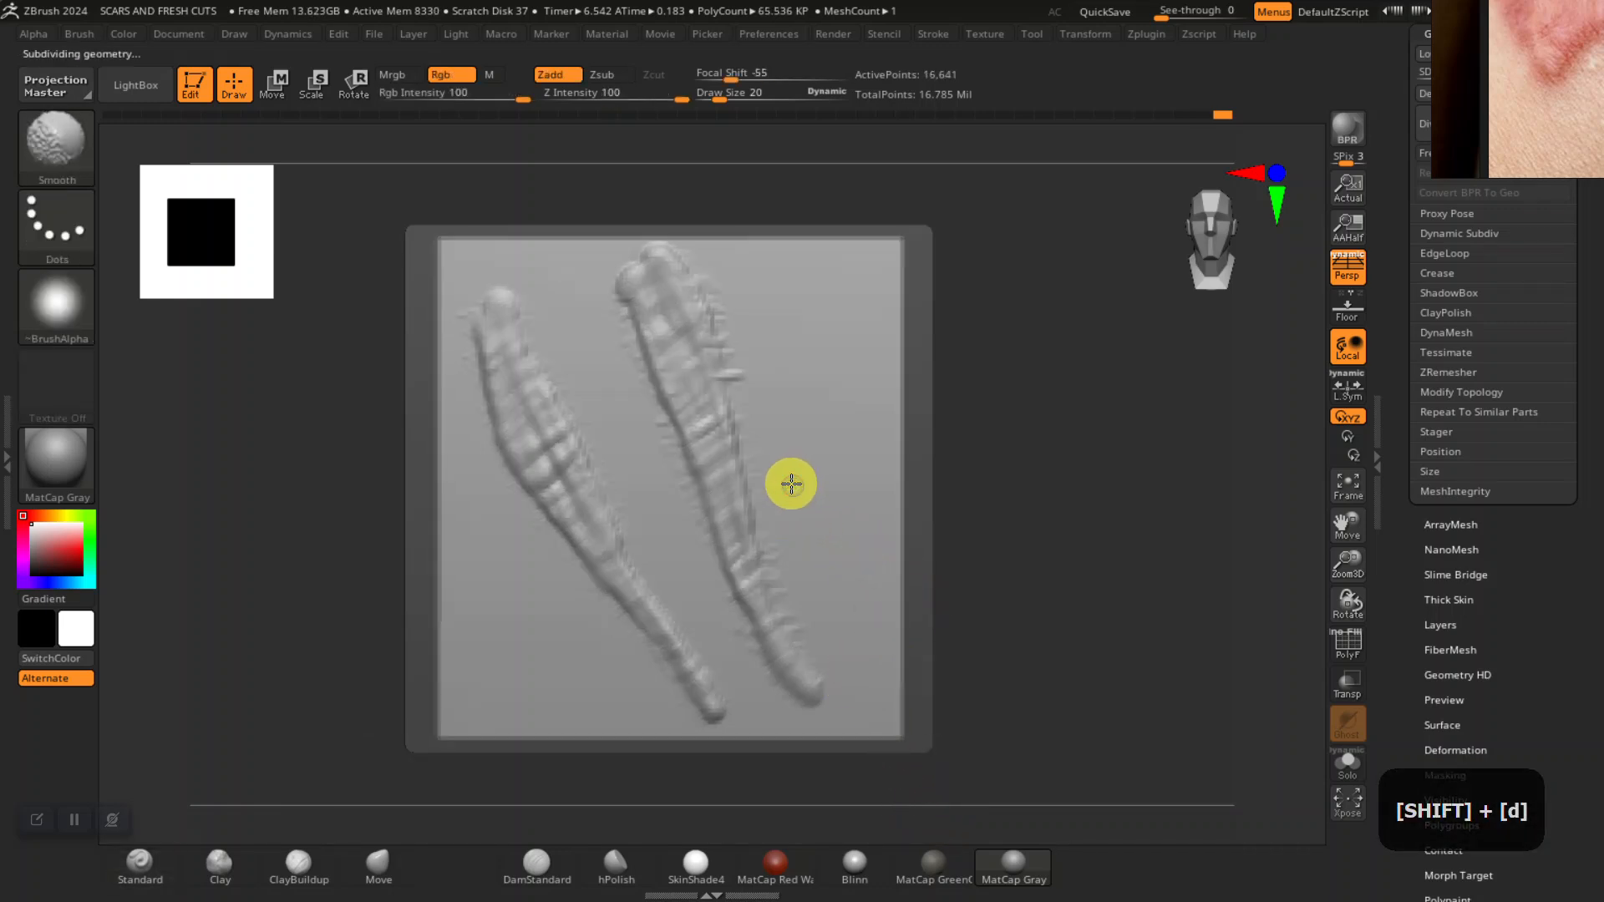
key("shift+d")
left_click(806, 470, "ctrl")
- Protect the plane's centre by inverting the mask and scale the border outward in width and height with the gizmo
key("r")
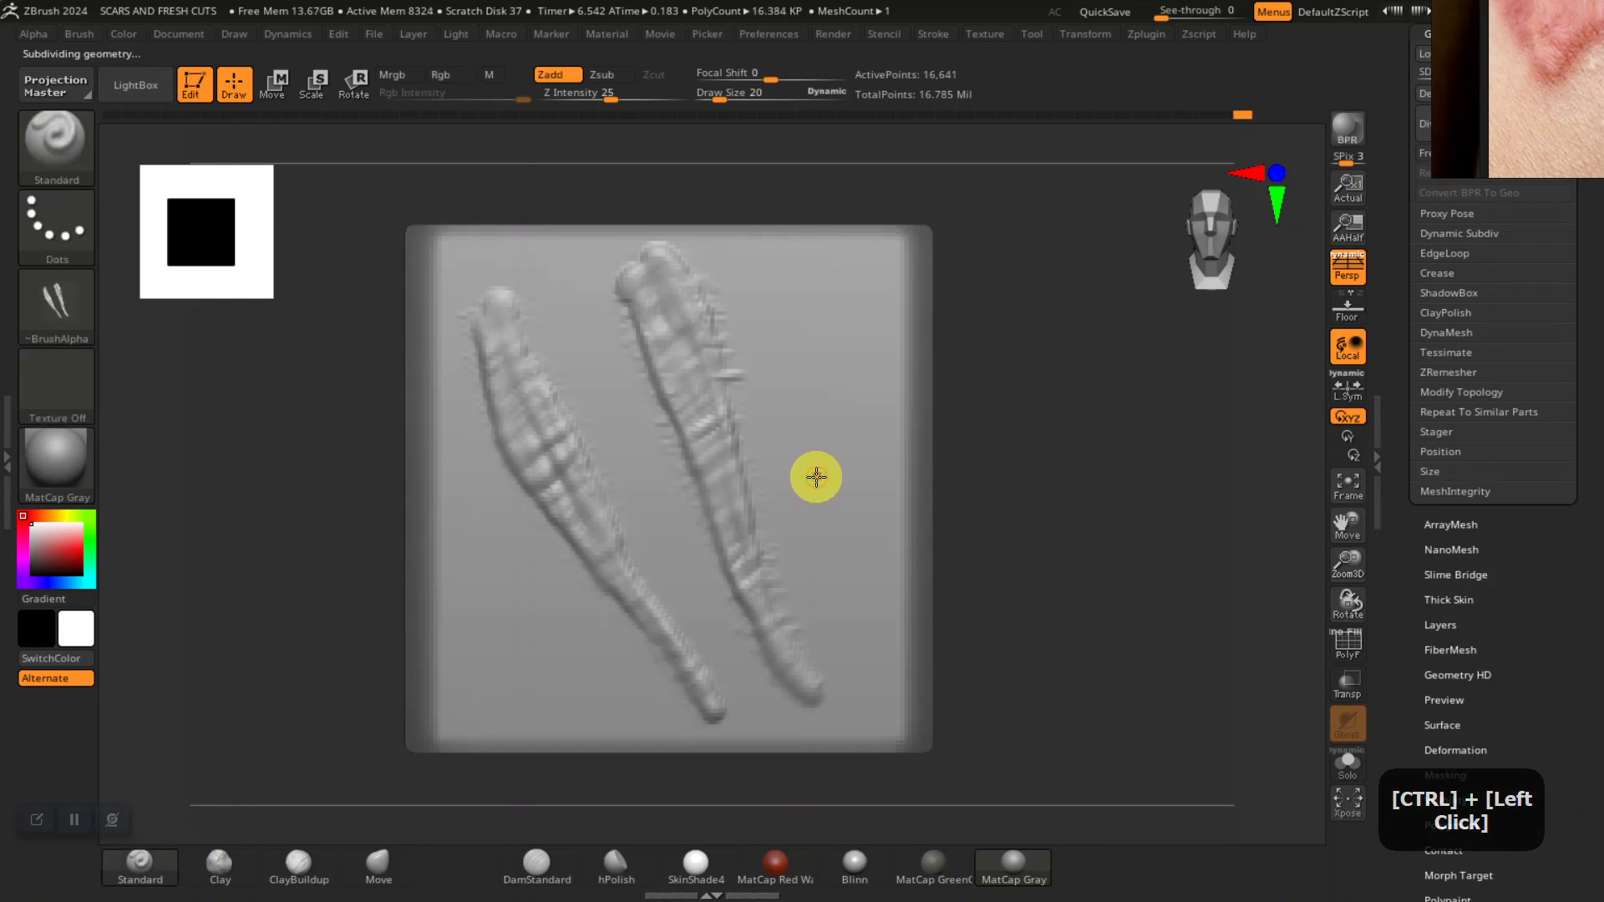
left_click_drag(681, 497, 697, 509)
key("ctrl+z")
key("ctrl+z")
left_click_drag(685, 424, 685, 428)
key("ctrl+z")
key("ctrl+z")
left_click_drag(598, 483, 545, 484)
left_click_drag(671, 418, 684, 387)
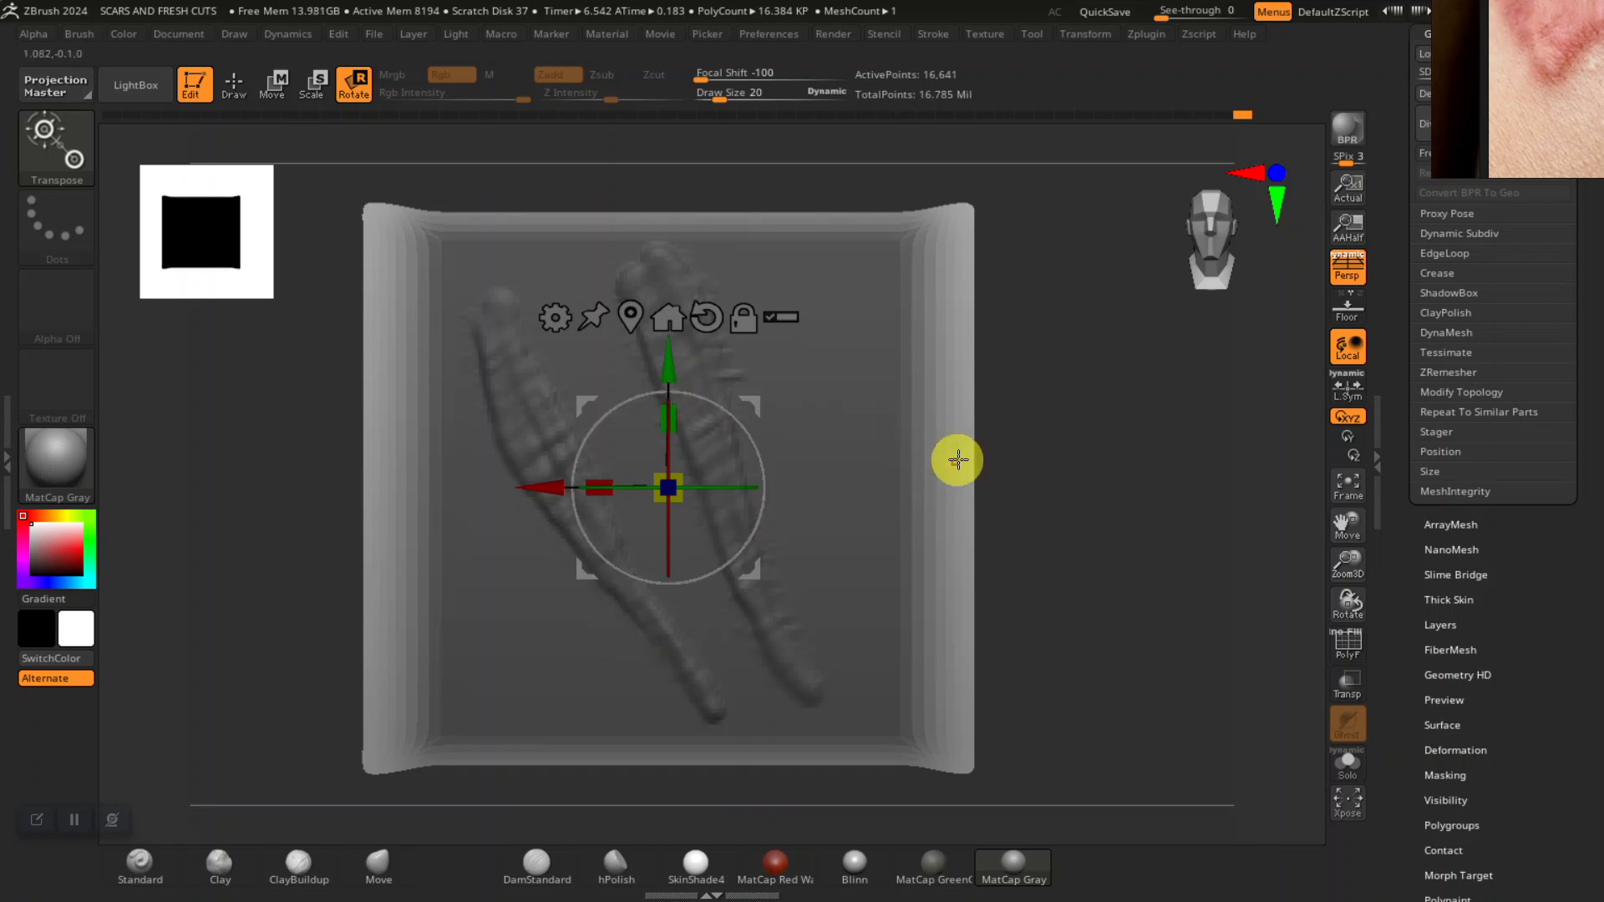
- Clear the mask from the extended plane, return to Draw mode and restore the plane's highest subdivision level
key("Tab")
left_click(1056, 523, "ctrl")
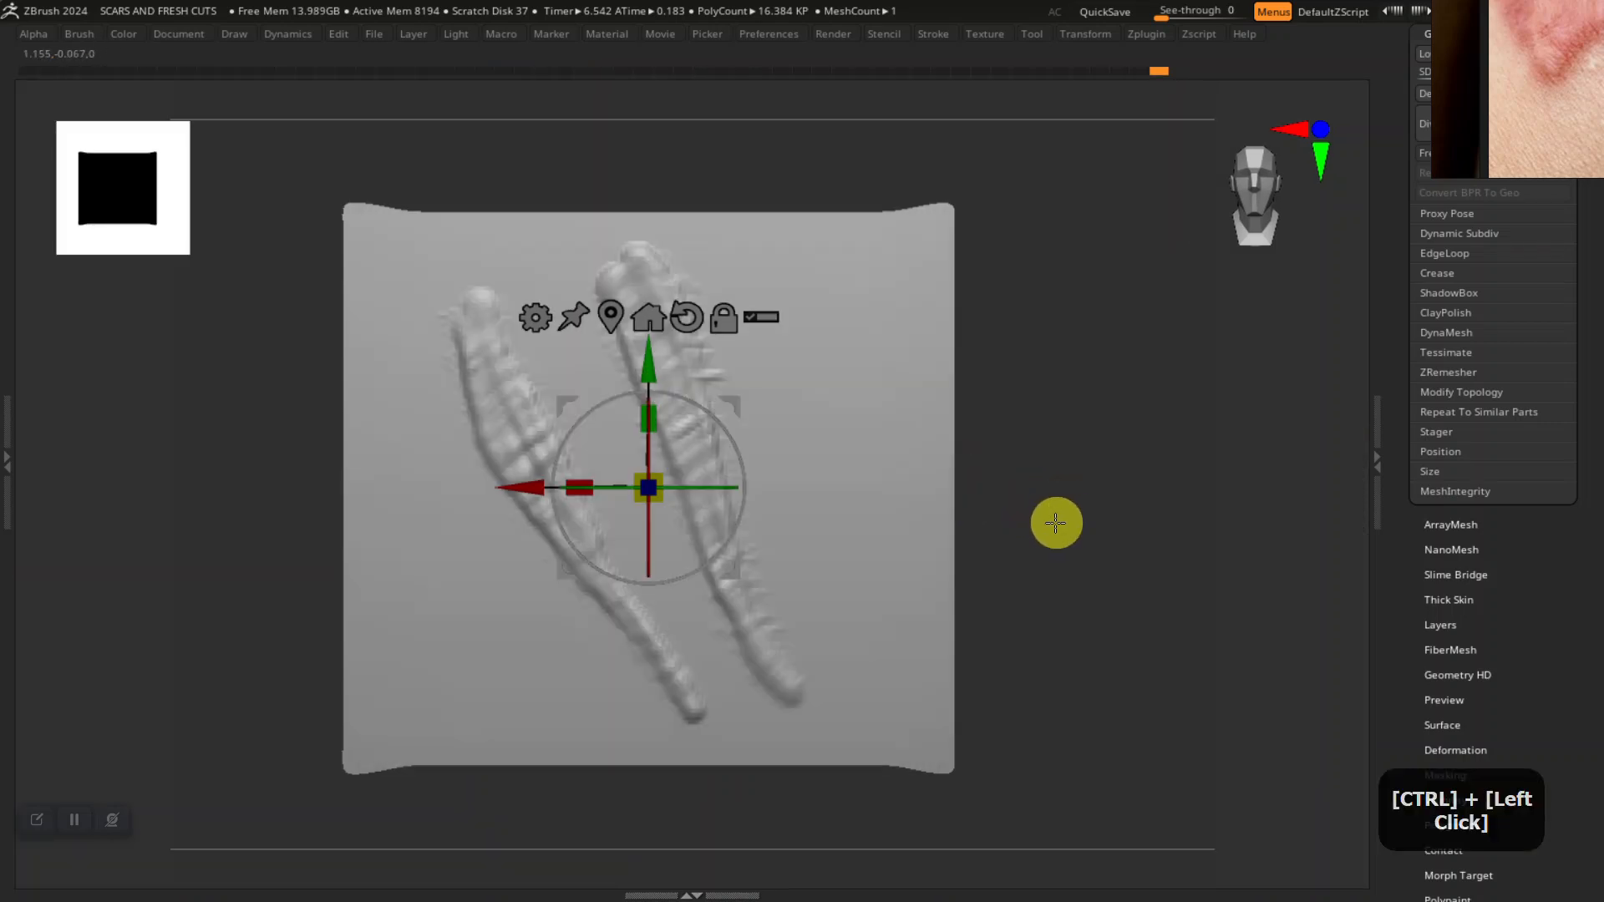
key("Tab")
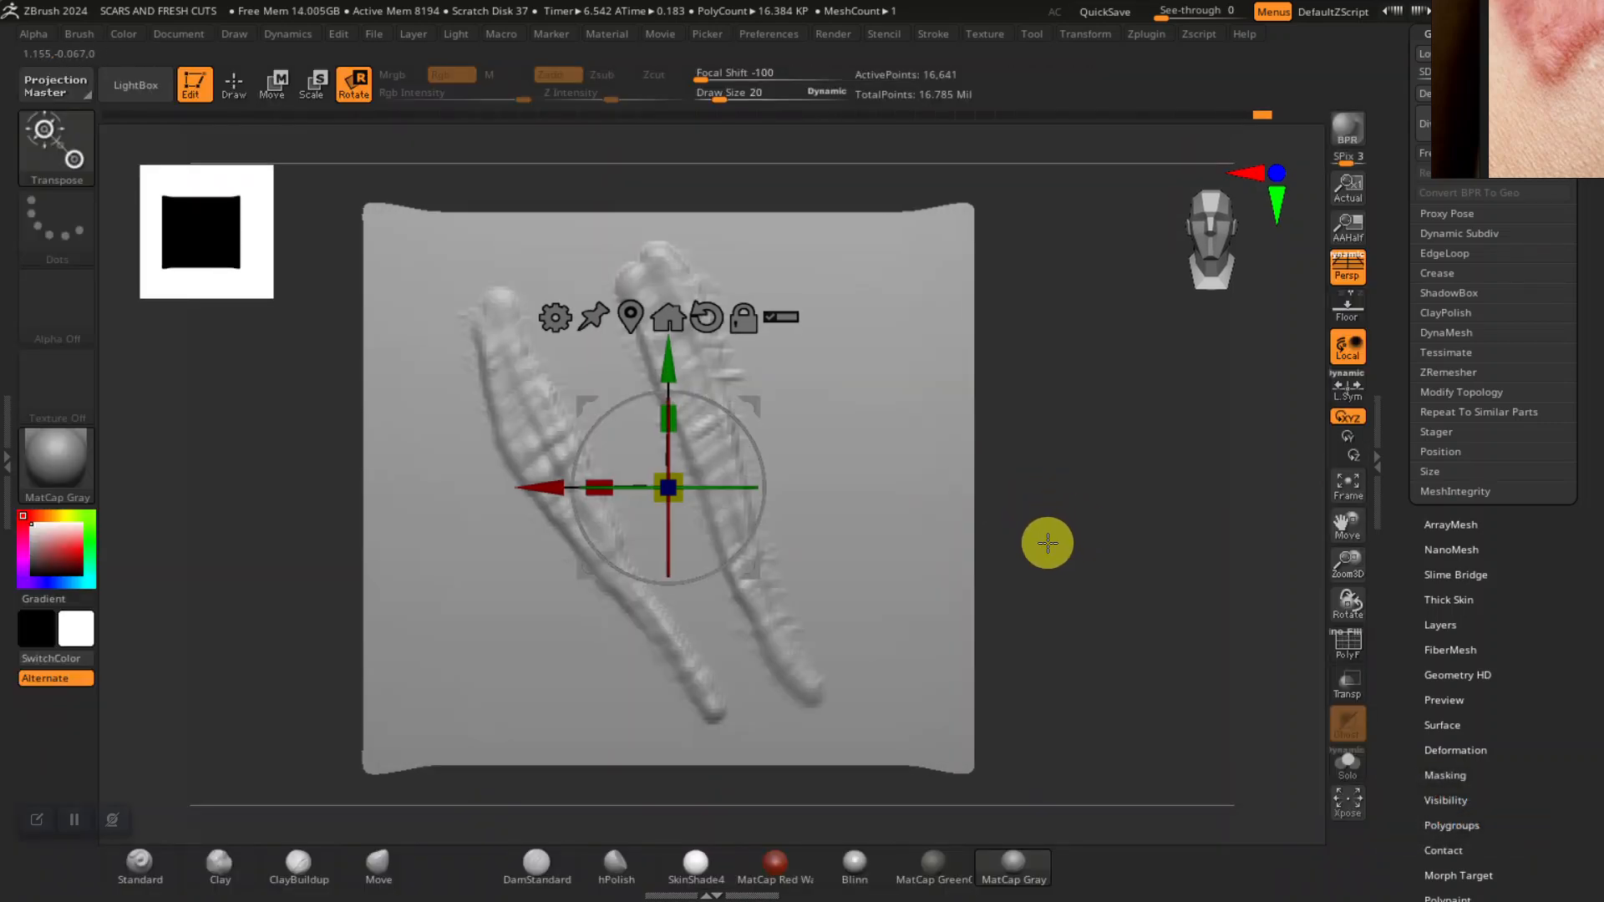
key("q")
mouse_move(1103, 583)
left_mouse_down("shift")
mouse_move(1121, 577)
mouse_move(1106, 584)
mouse_move(1142, 615)
mouse_move(1058, 603)
left_mouse_up("shift")
left_click(1123, 579, "ctrl")
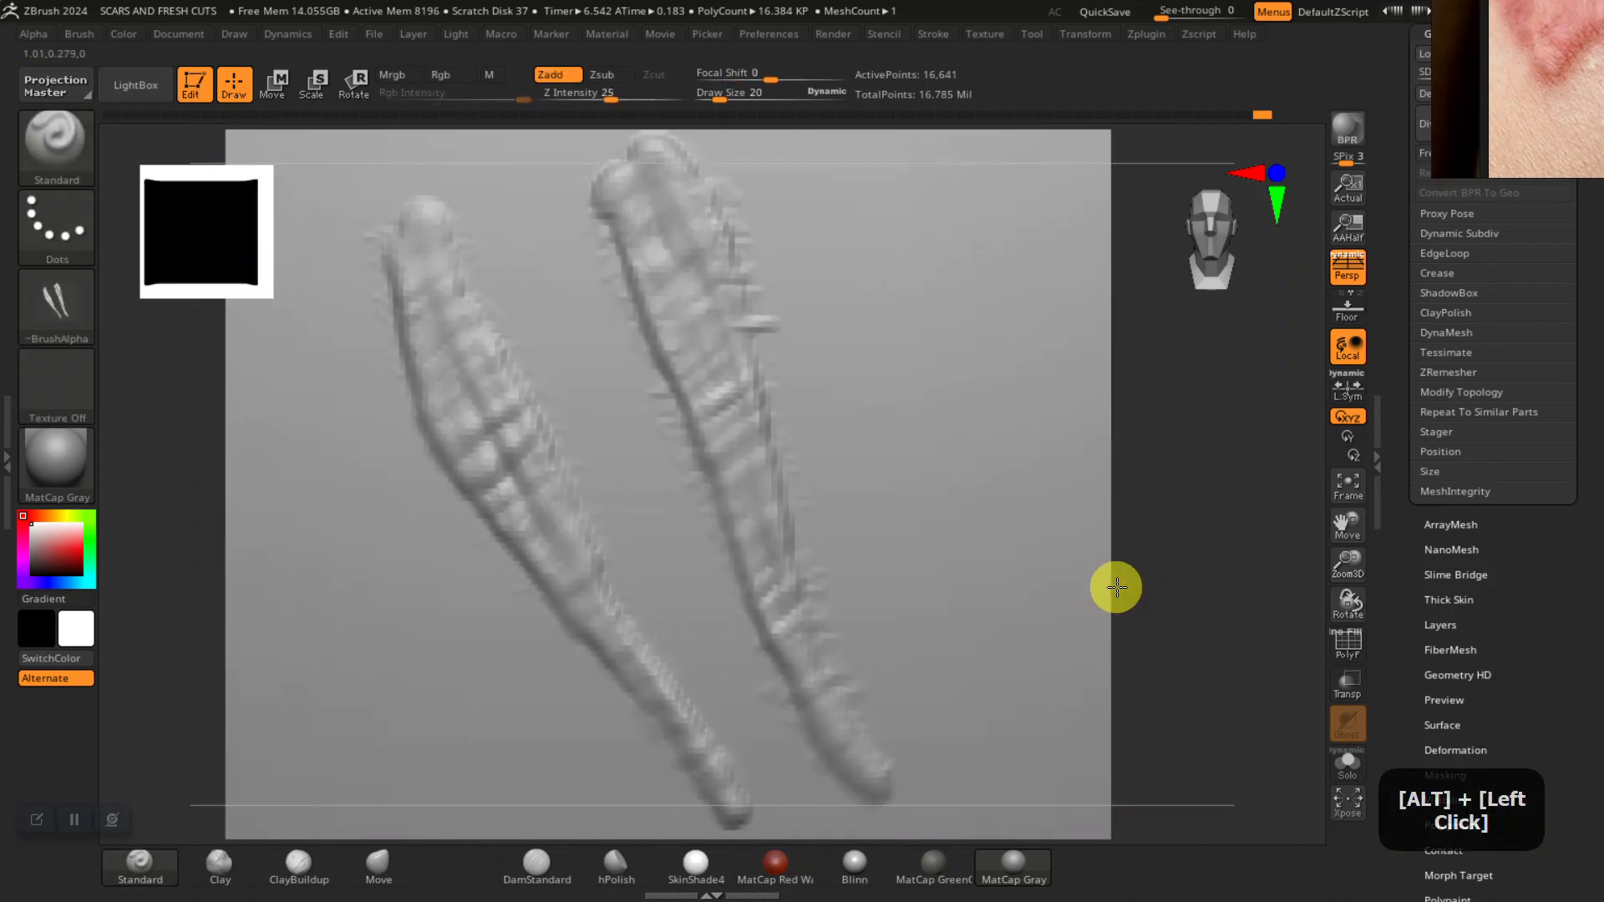
mouse_move(1199, 584)
left_mouse_down("alt")
mouse_move(1217, 573)
mouse_move(1117, 587)
mouse_move(1200, 569)
left_mouse_up("alt")
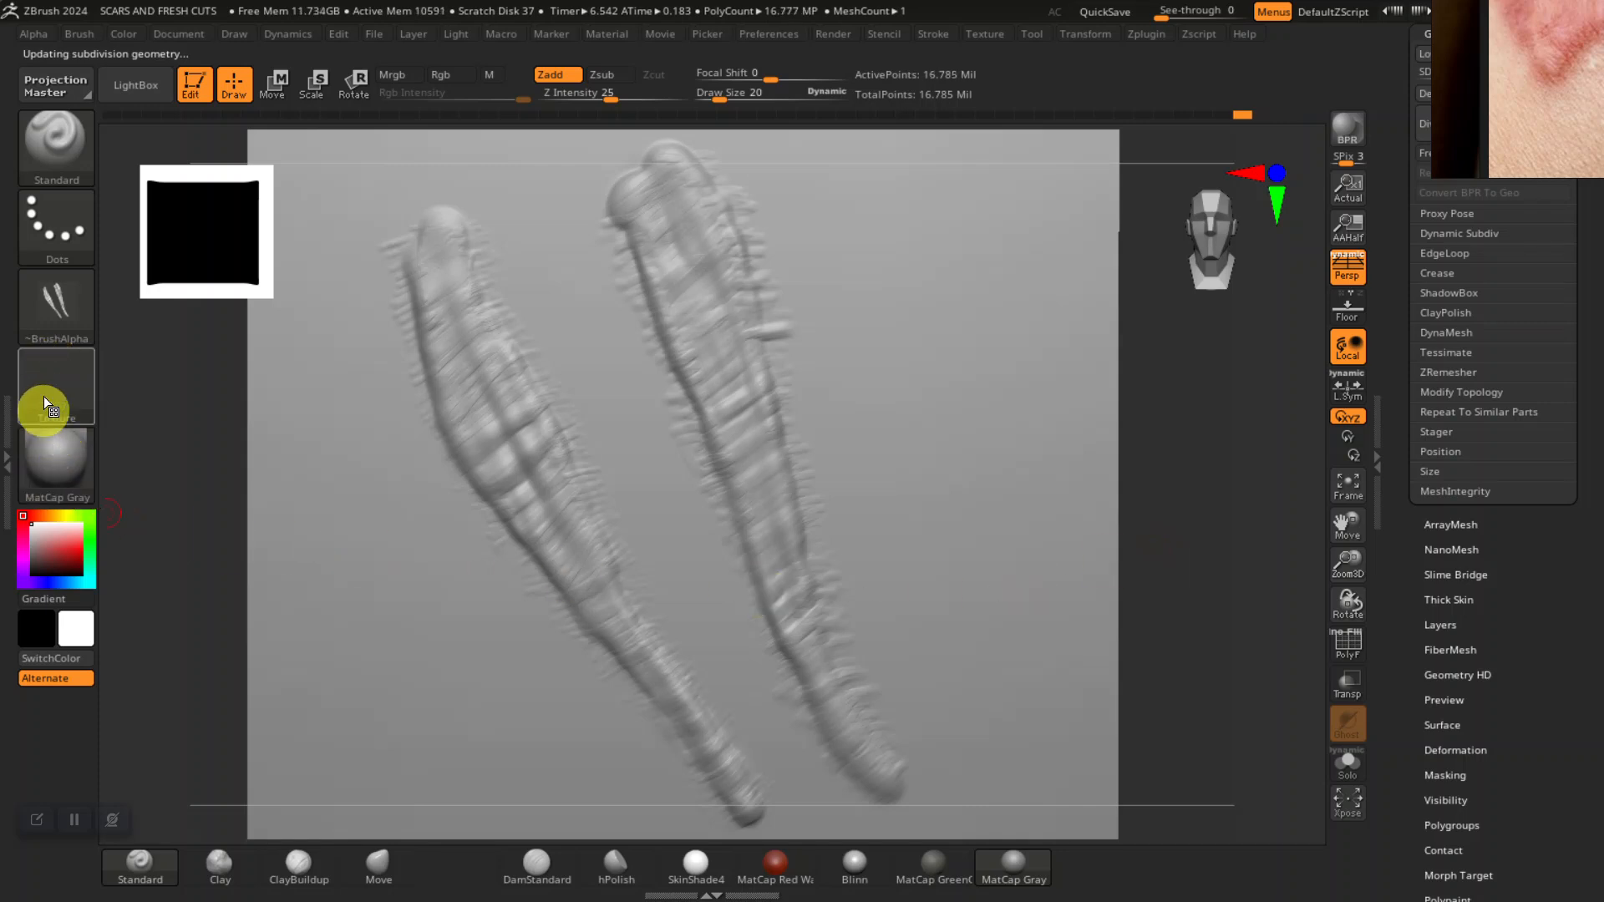
- Capture the scars filling the square document as a new alpha with GrabDoc
left_click(49, 319)
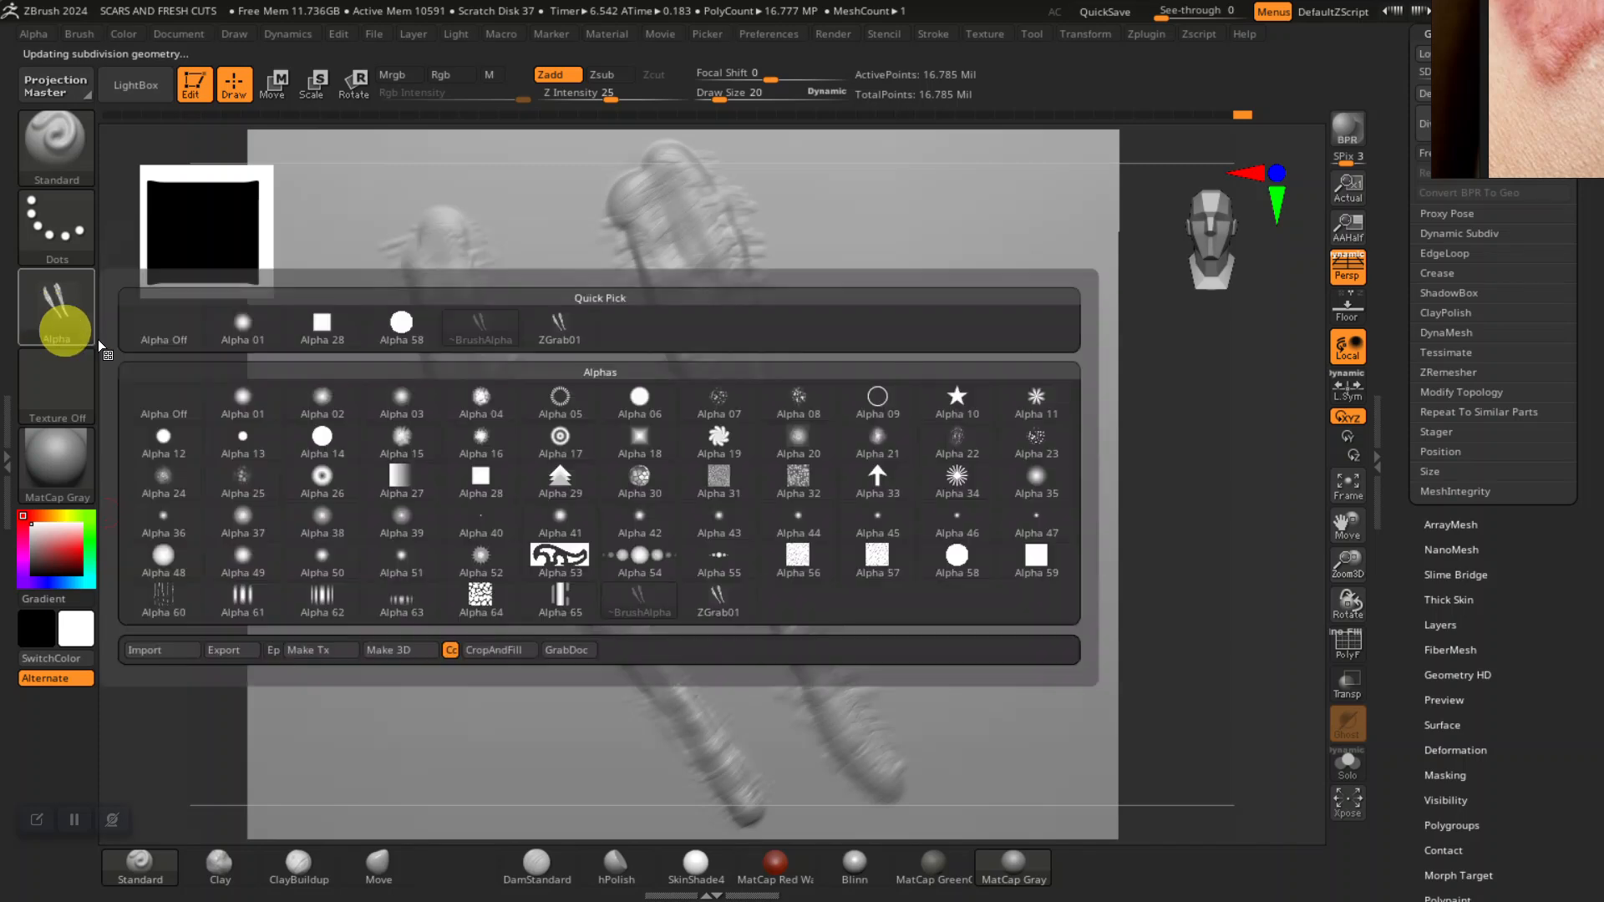
left_click(556, 650)
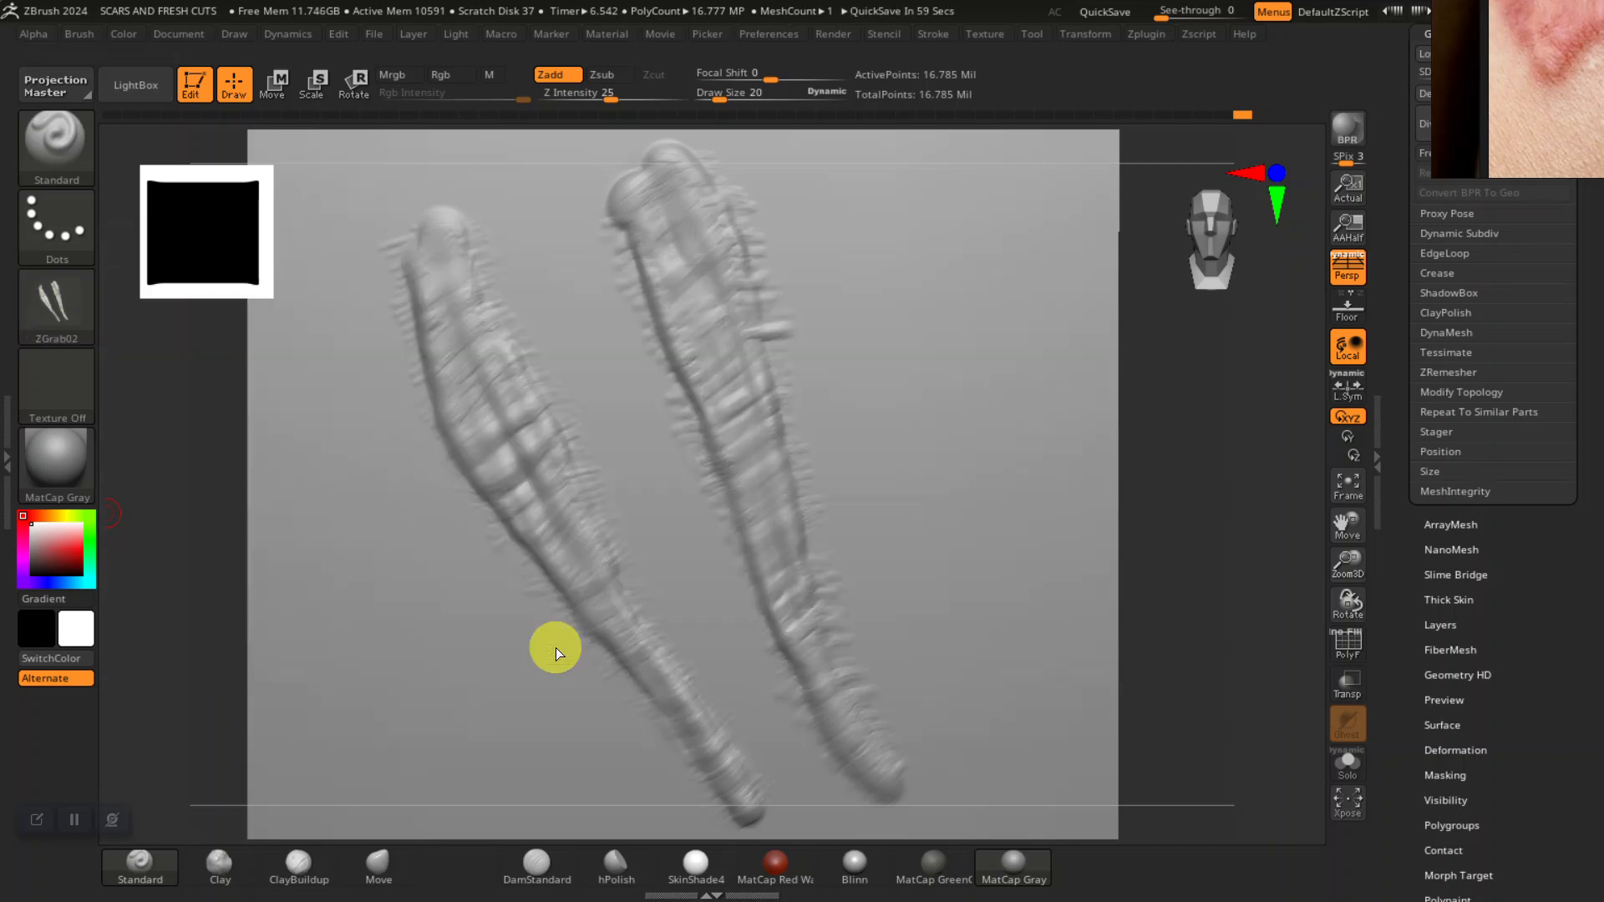
mouse_move(66, 304)
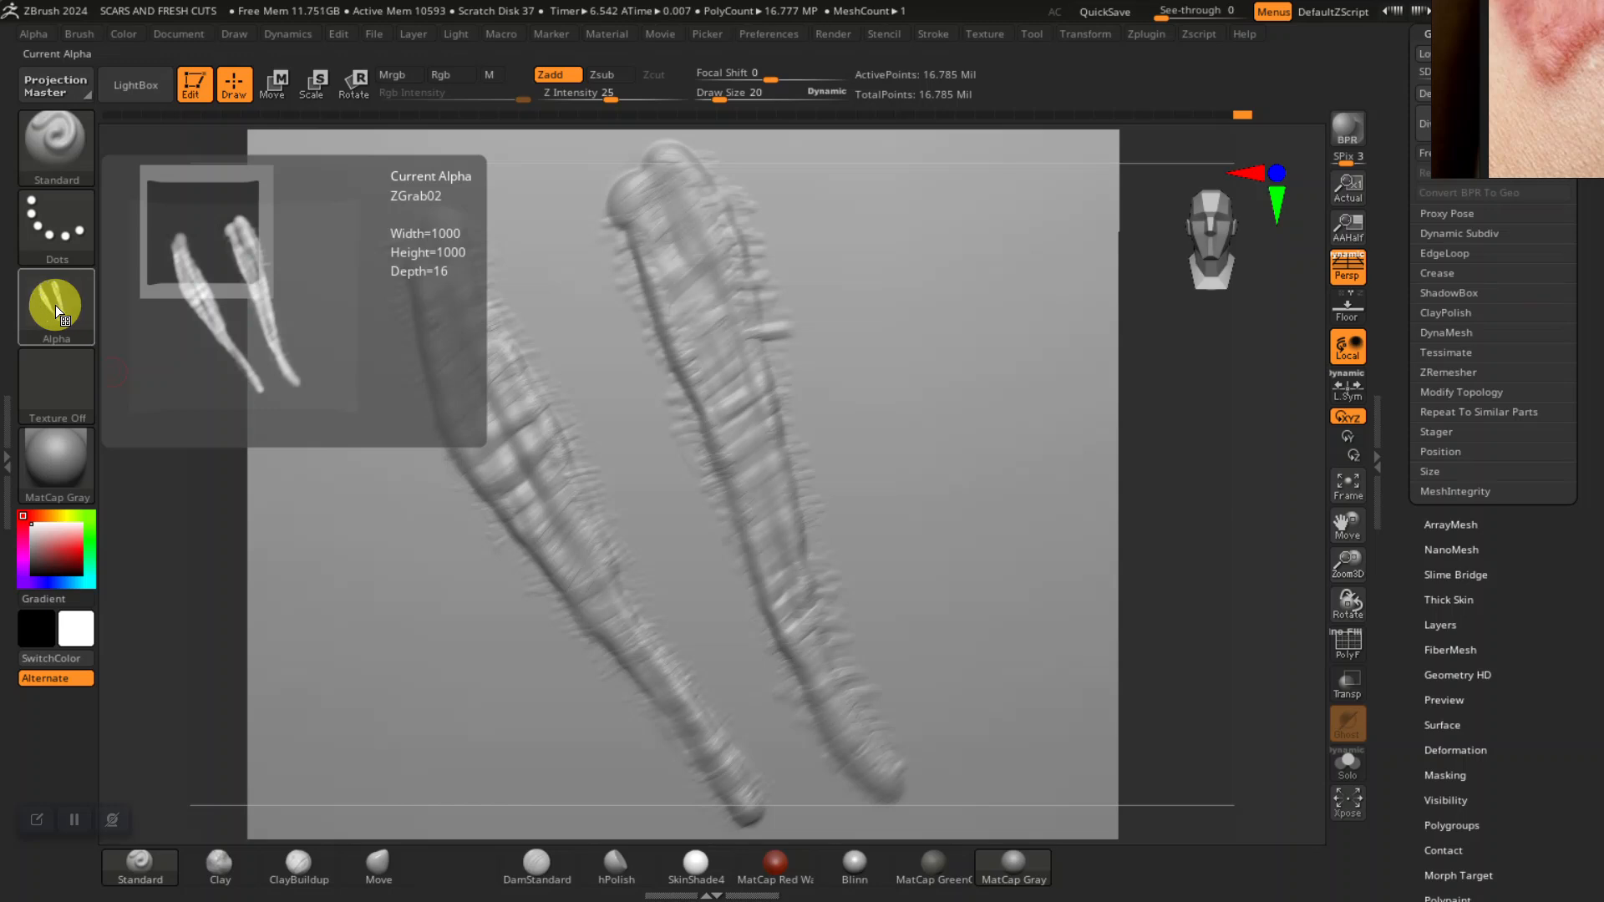
- Export the grabbed scar alpha as a Photoshop PSD named "SCAR 01" in the SCARS AND WOUNDS folder
left_click(50, 308)
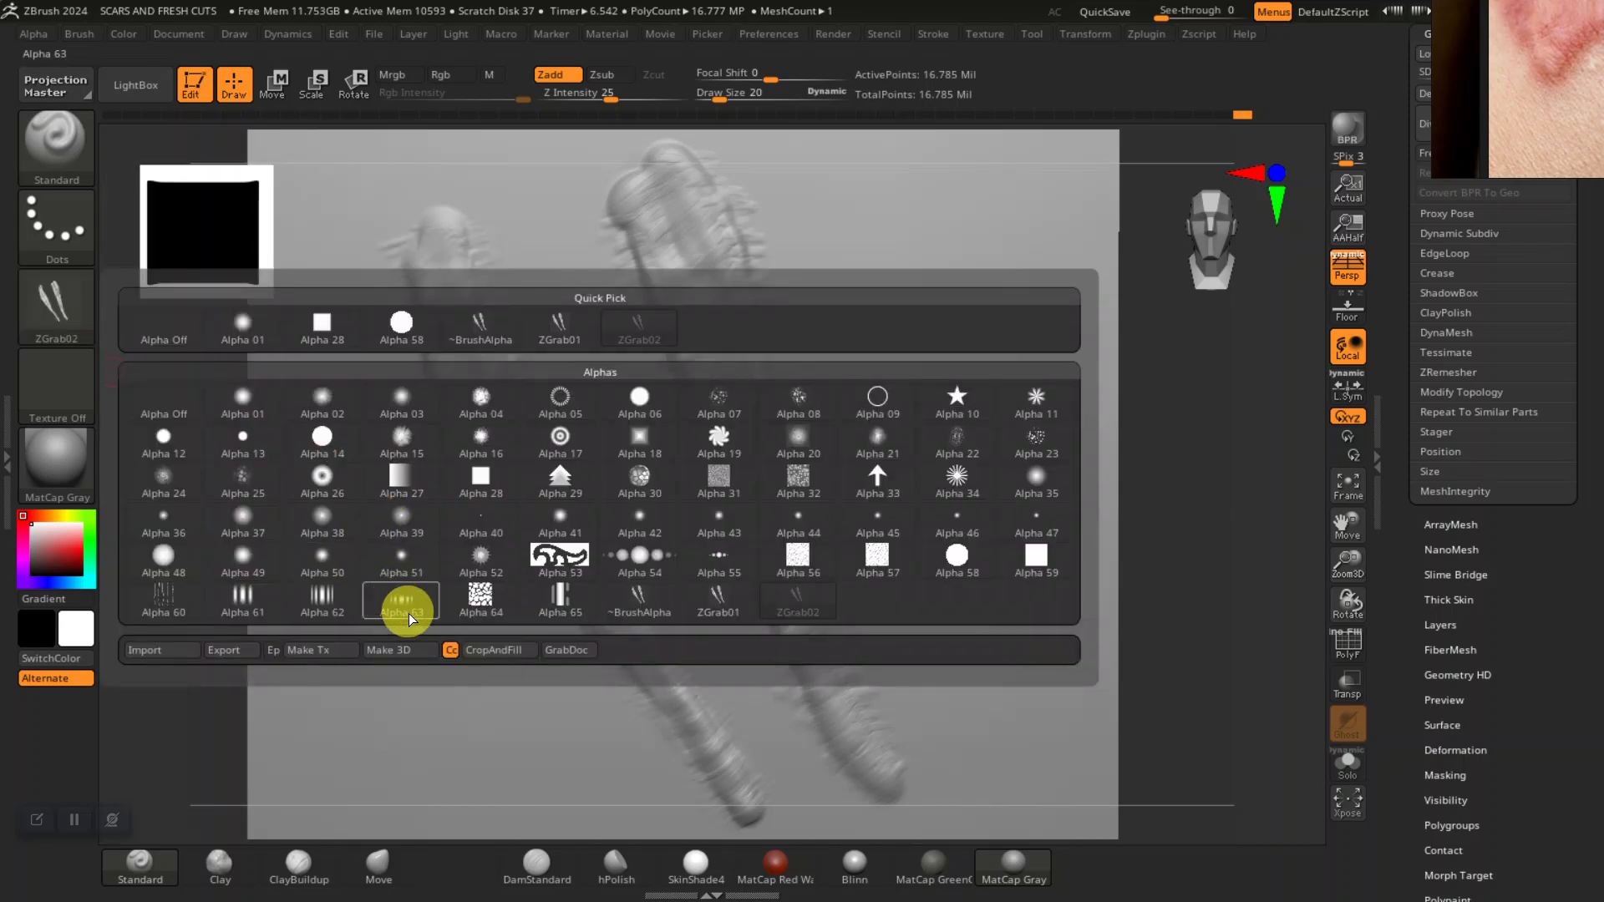
left_click(224, 651)
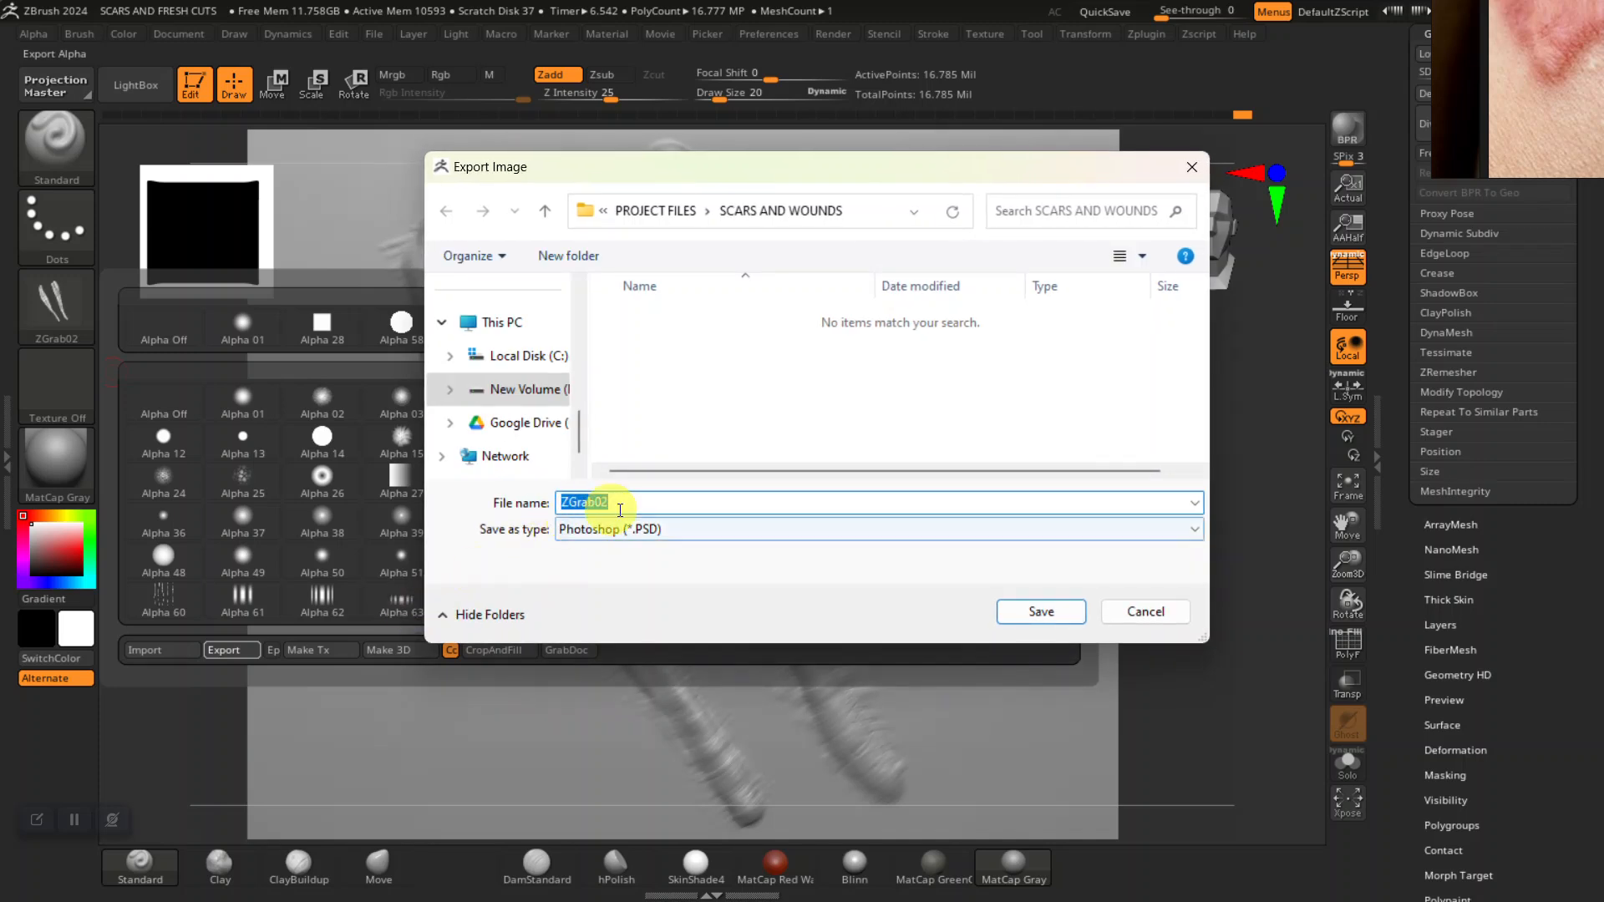
left_click(639, 529)
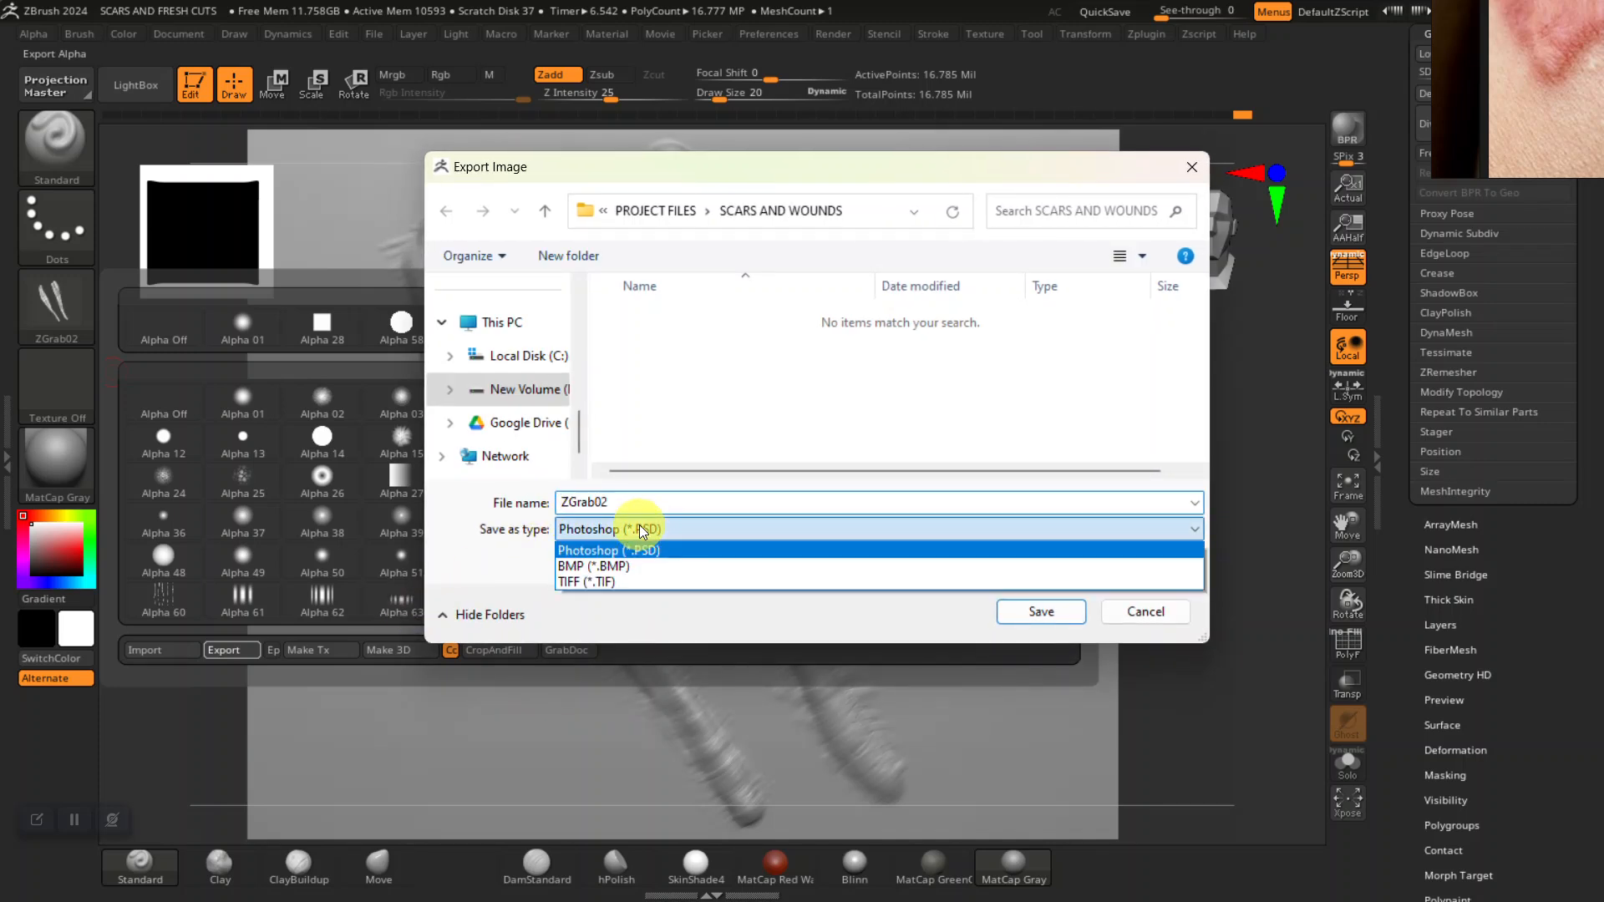
left_click(639, 529)
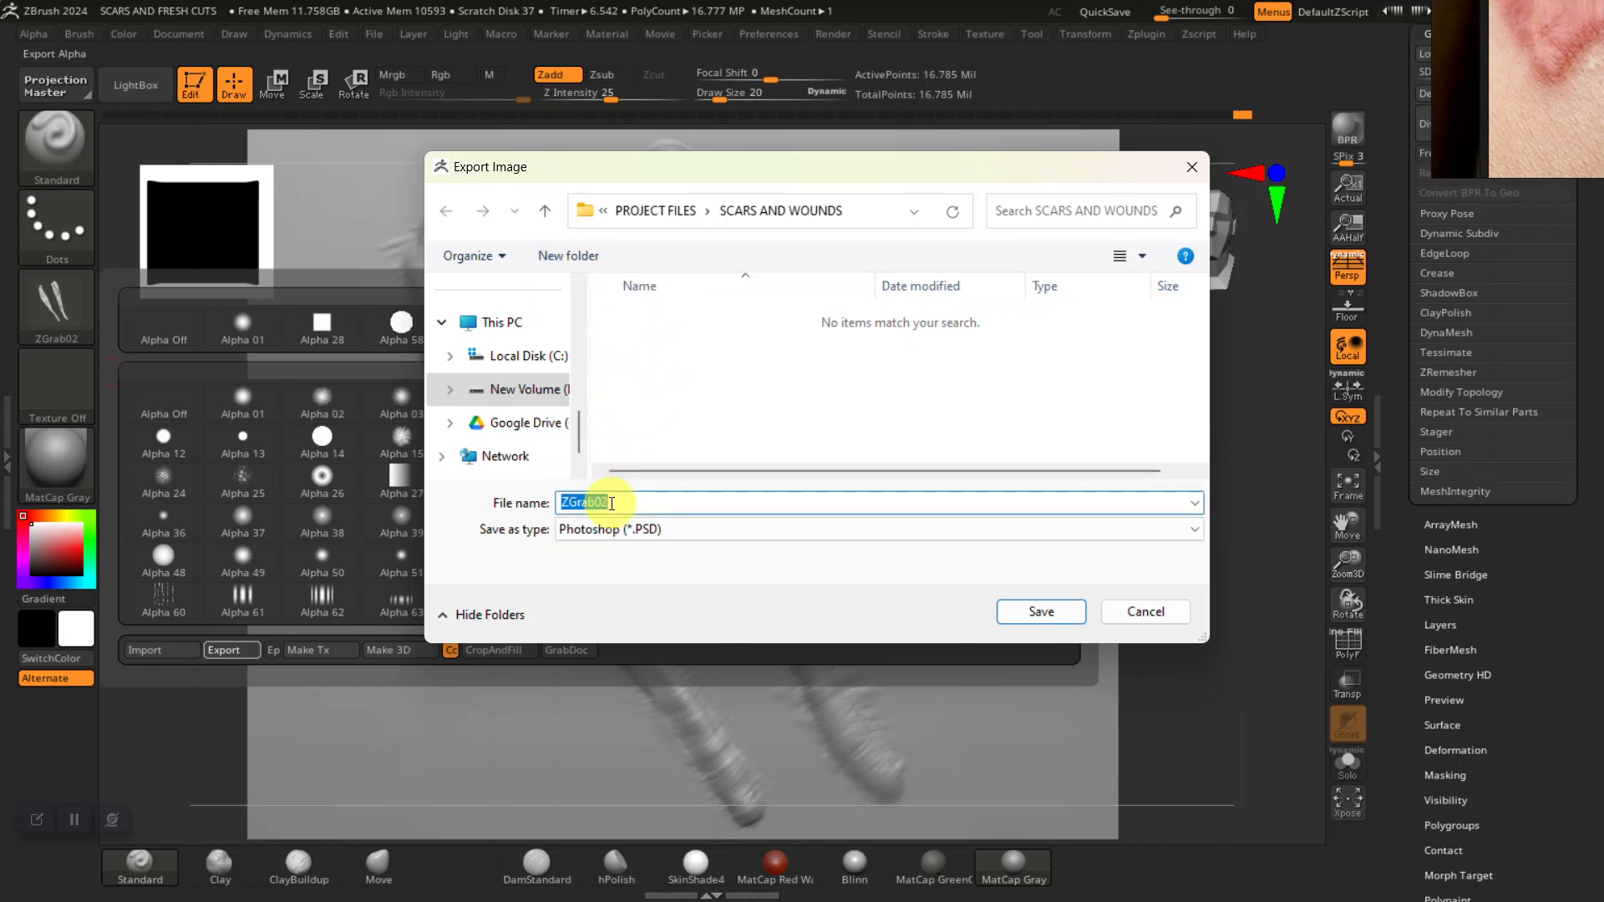
type("SCAO")
key("BackSpace")
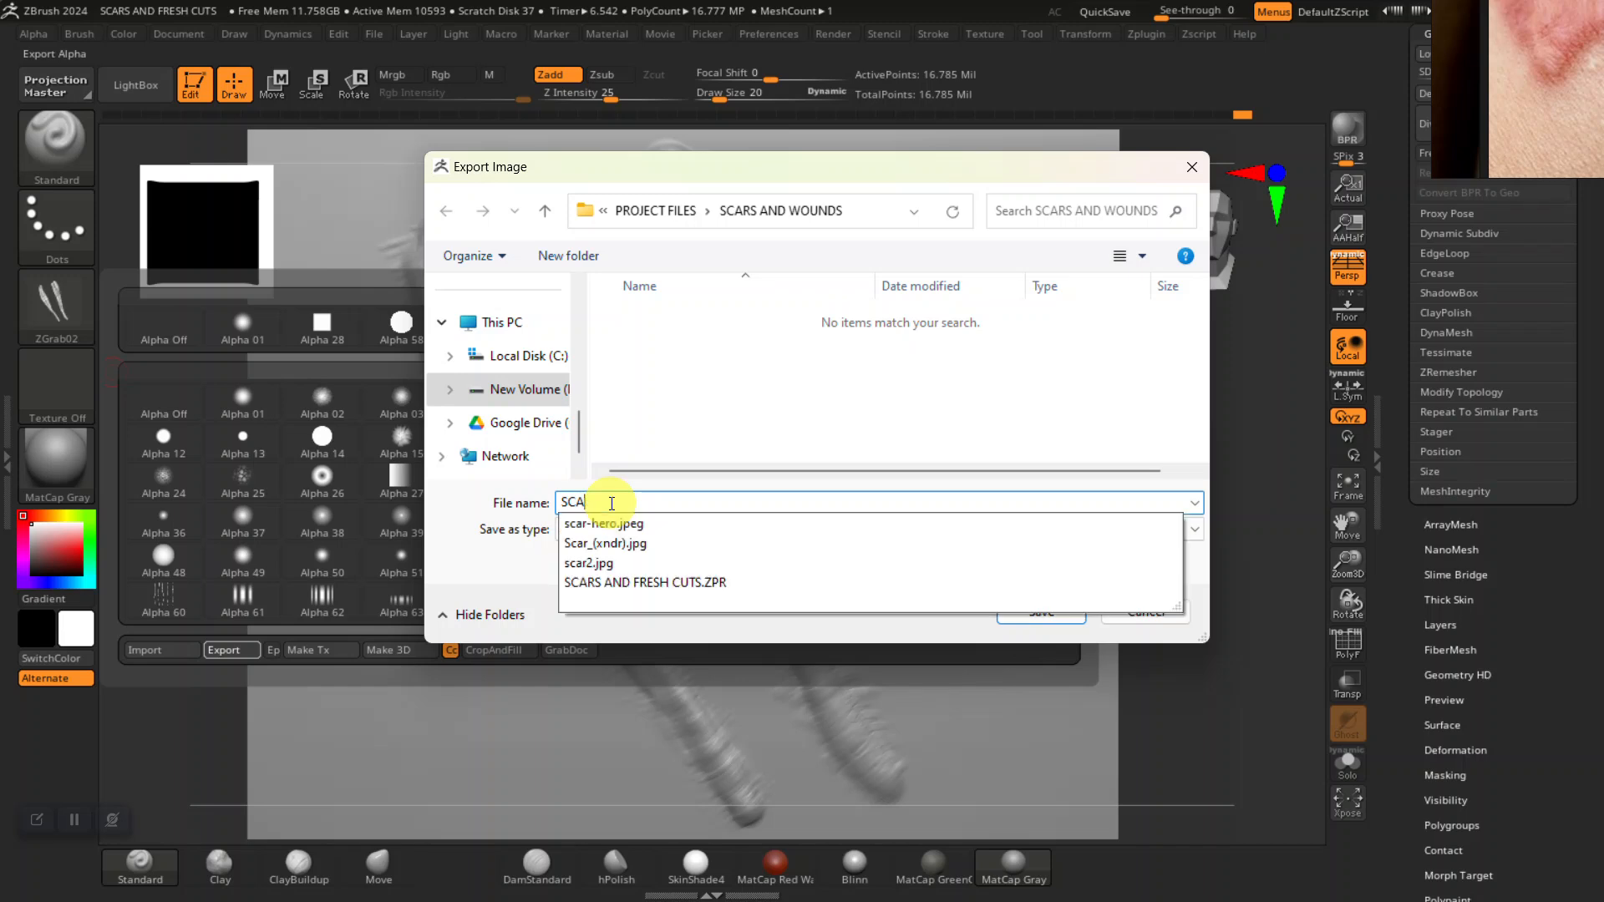
type("R 01")
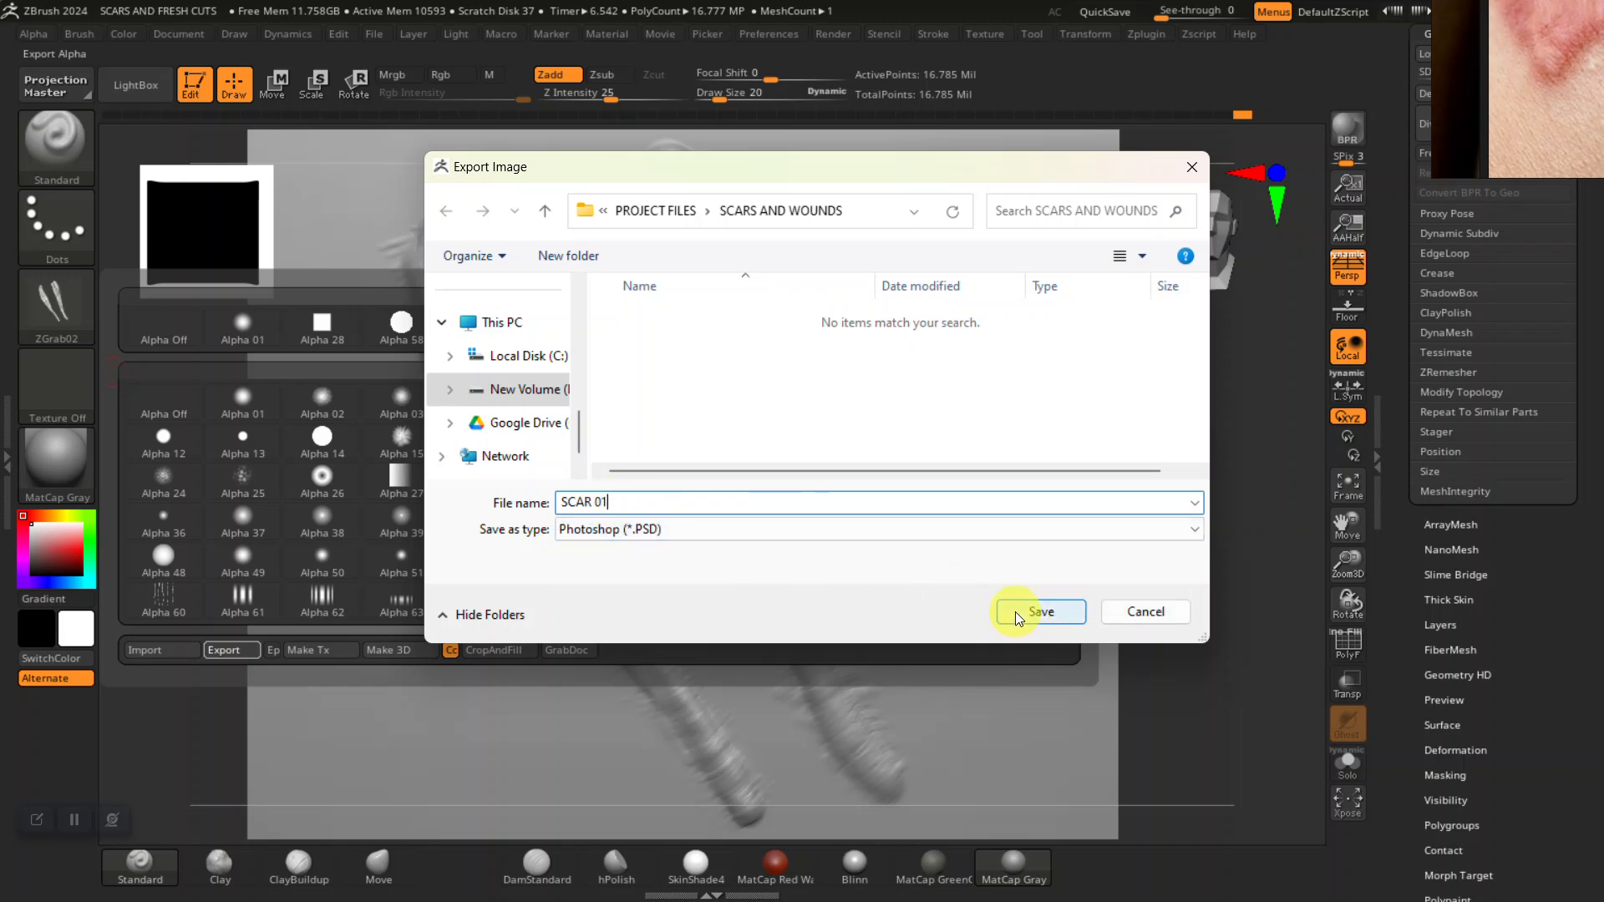
left_click(1015, 611)
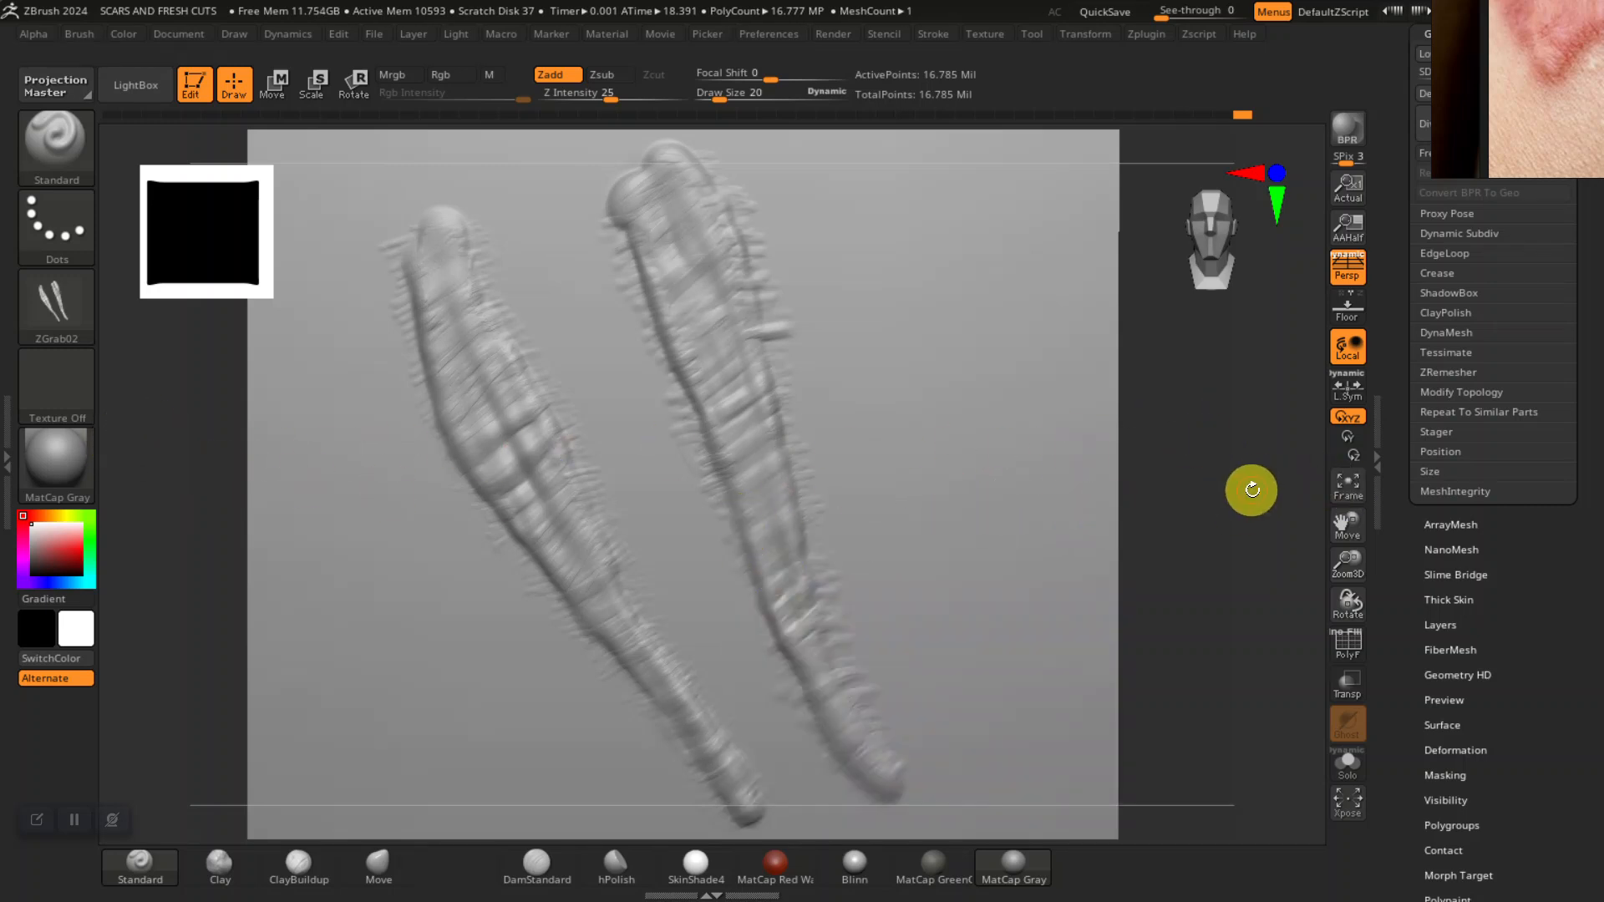
- Move the reference photo away from the tool settings and append a Sphere3D as a new subtool
left_click_drag(1521, 179, 942, 177)
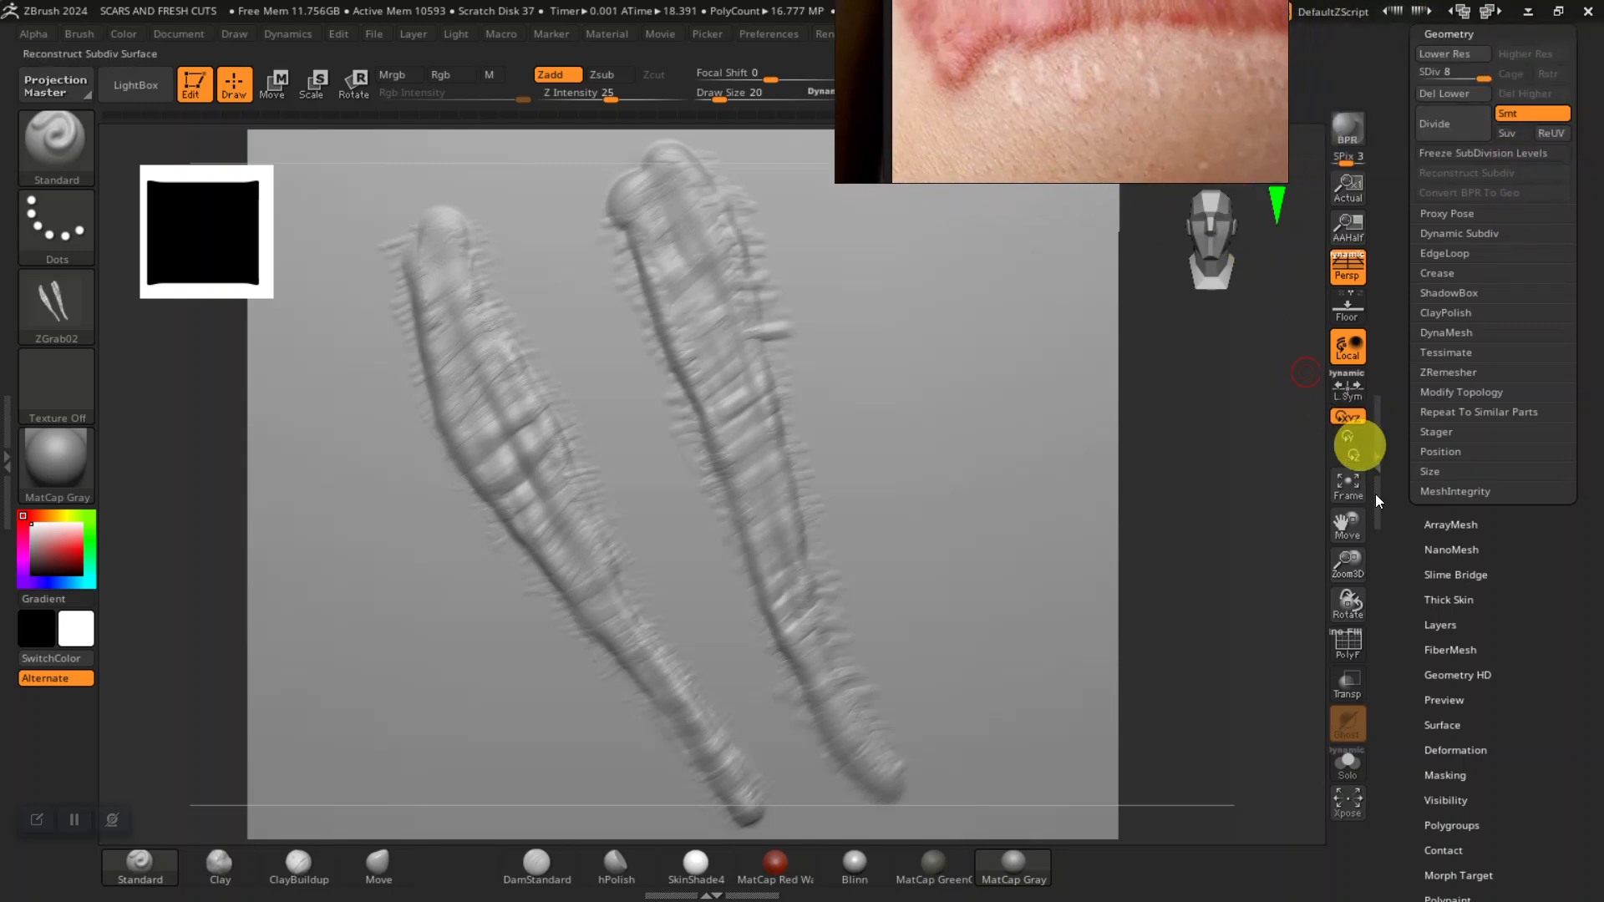
left_click_drag(1170, 618, 1241, 608, "shift")
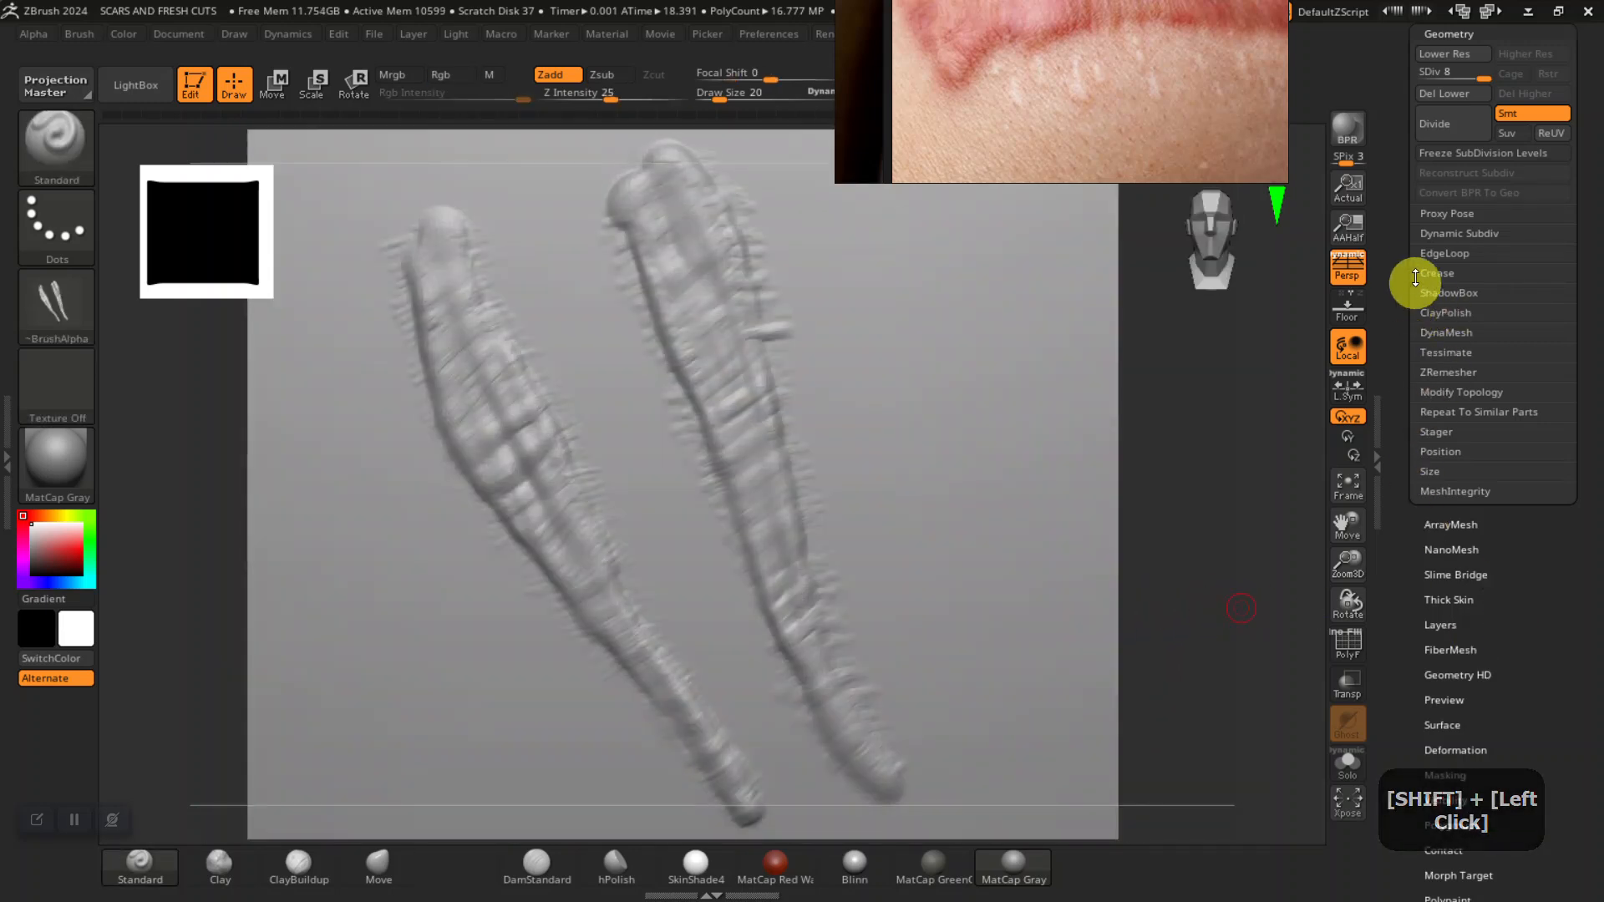
scroll(1404, 284, "up", 3)
left_click(1441, 207)
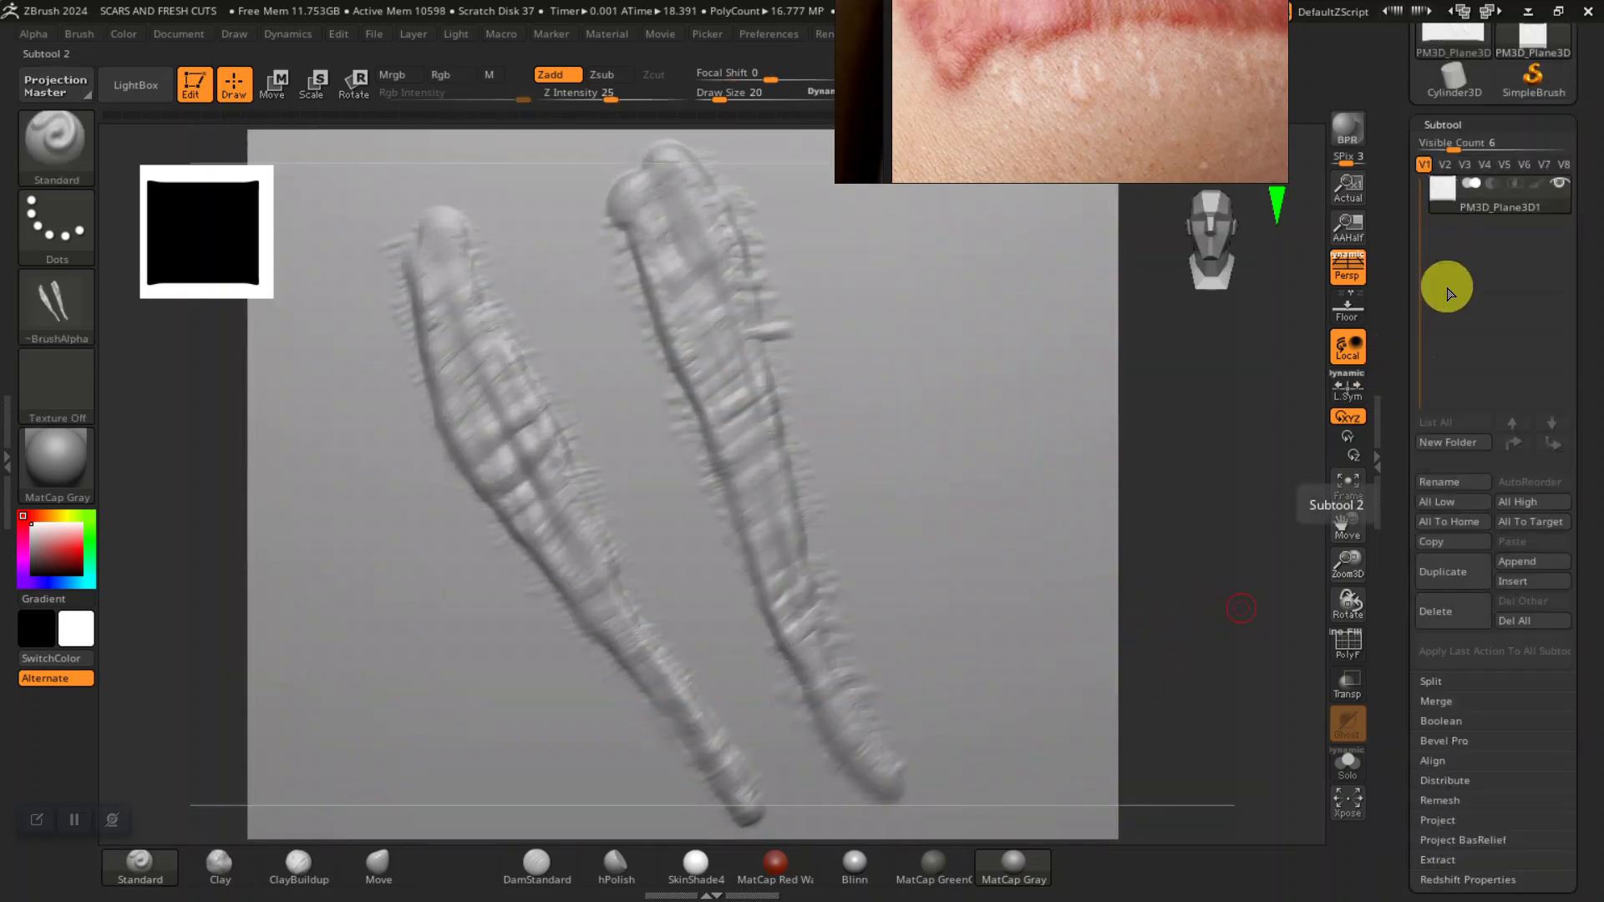
left_click(1518, 564)
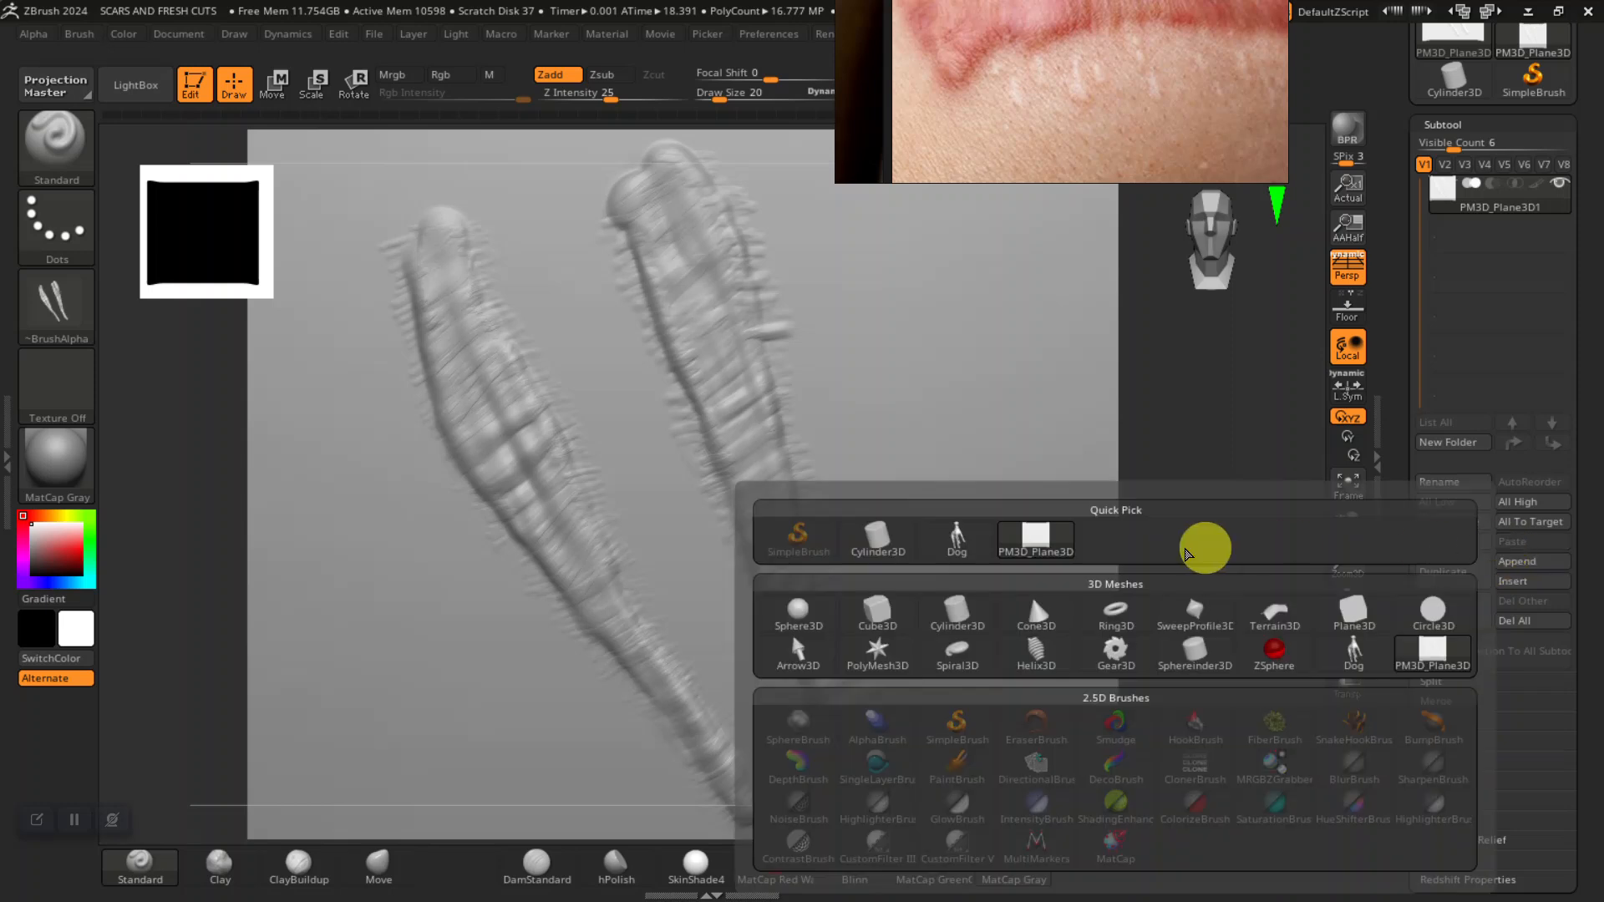
mouse_move(798, 625)
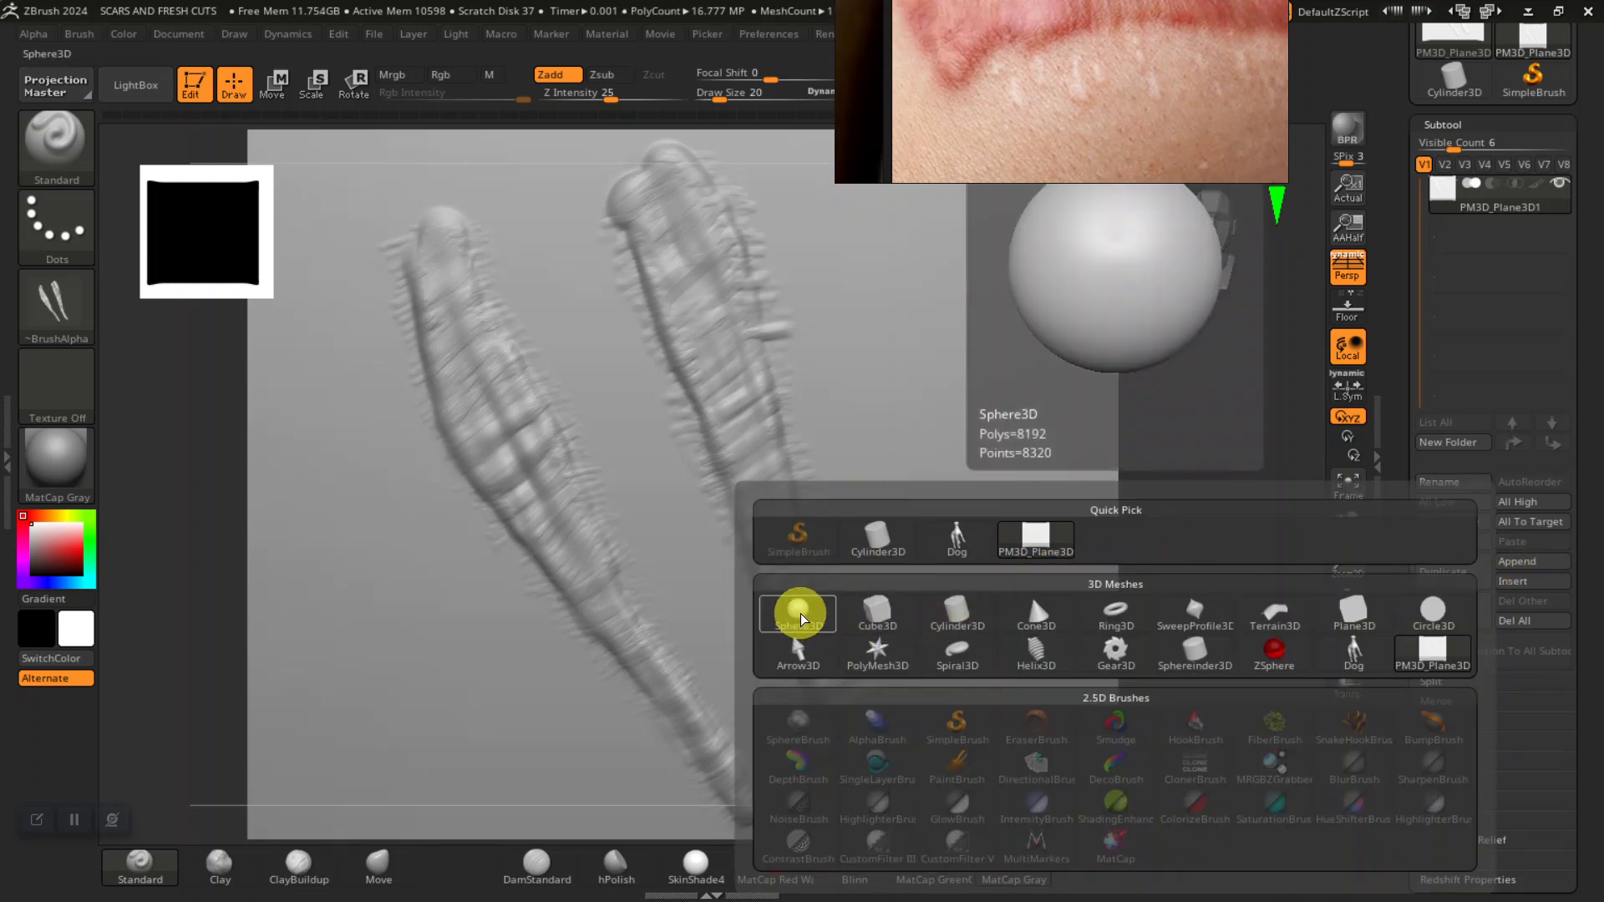
left_click(800, 619)
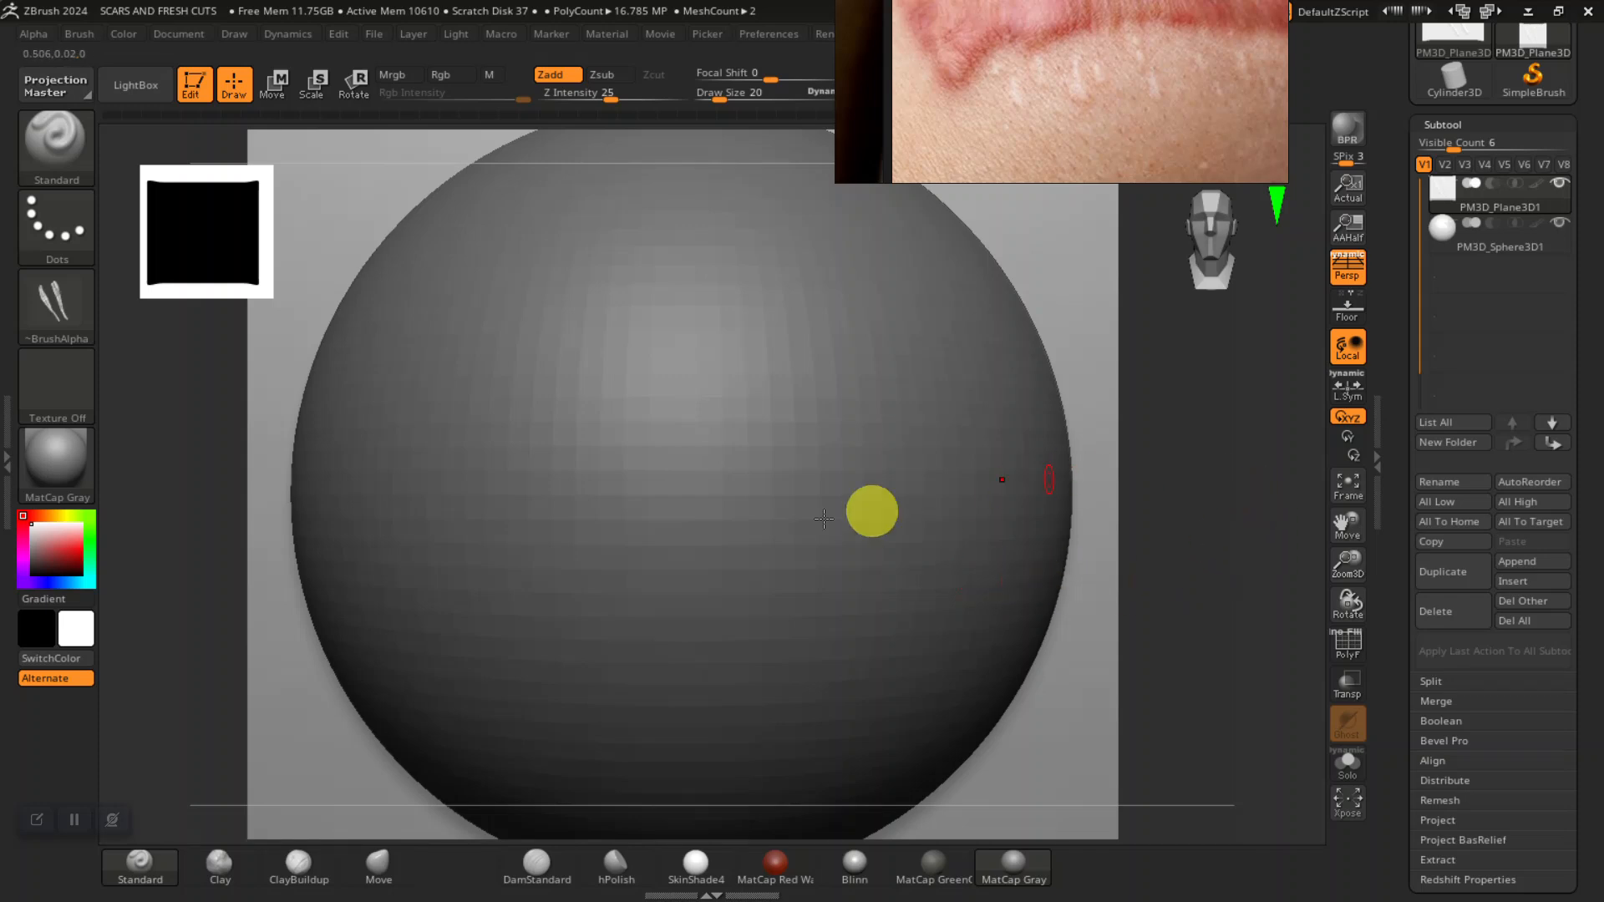
- Isolate the sphere by hiding the scar plane, and subdivide it to 8.323 million points
left_click(817, 519, "alt")
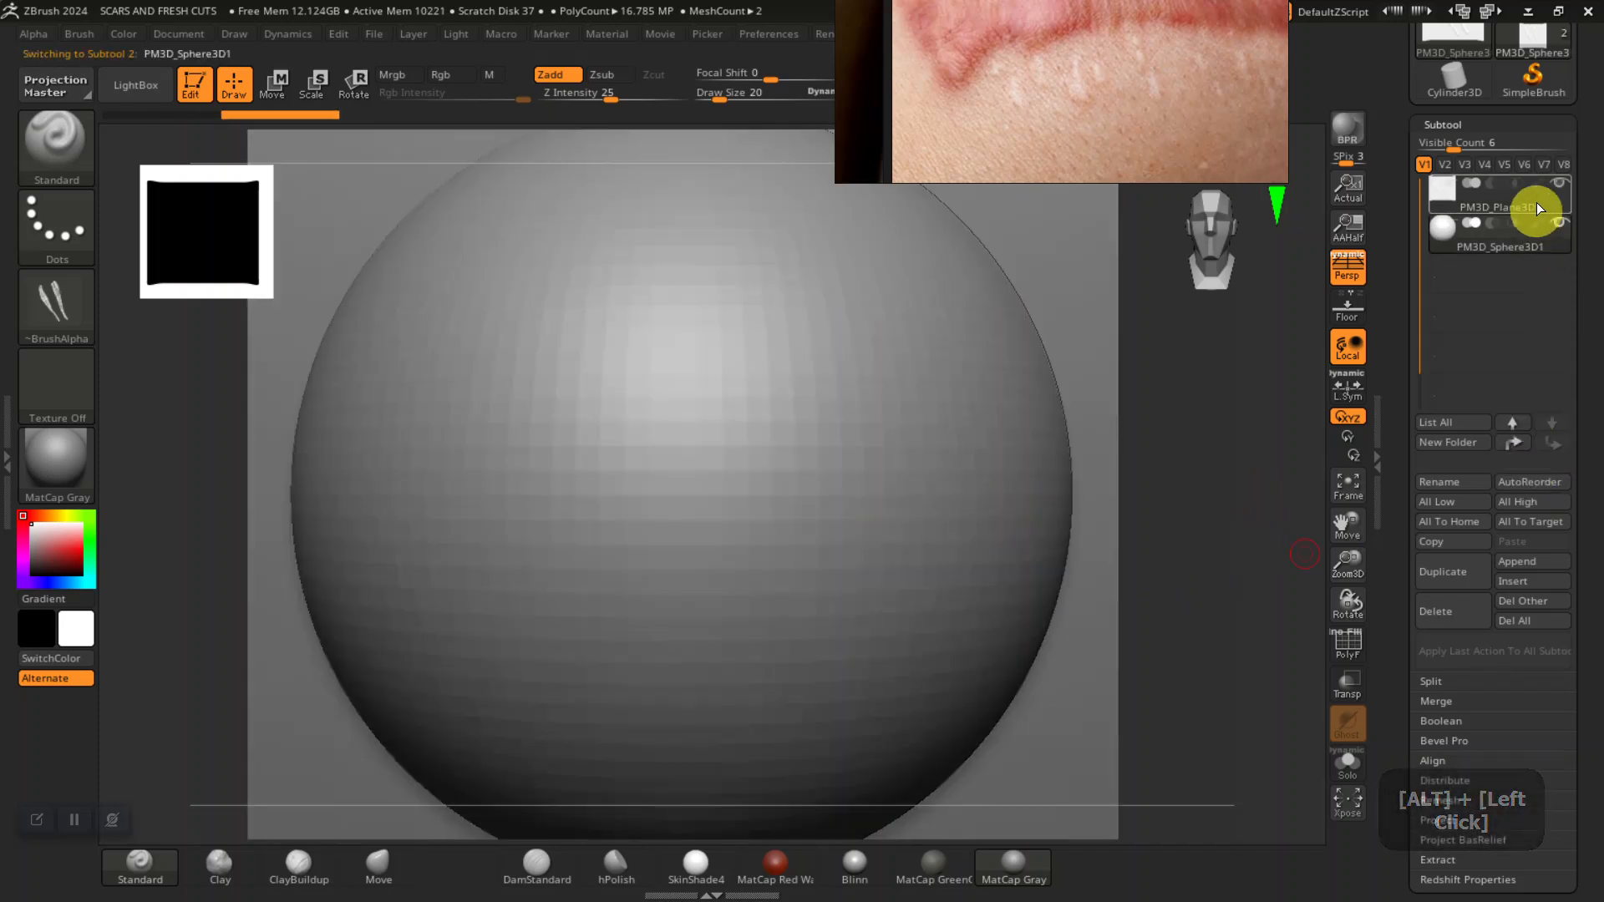
left_click(1559, 183)
left_click(1117, 604, "alt")
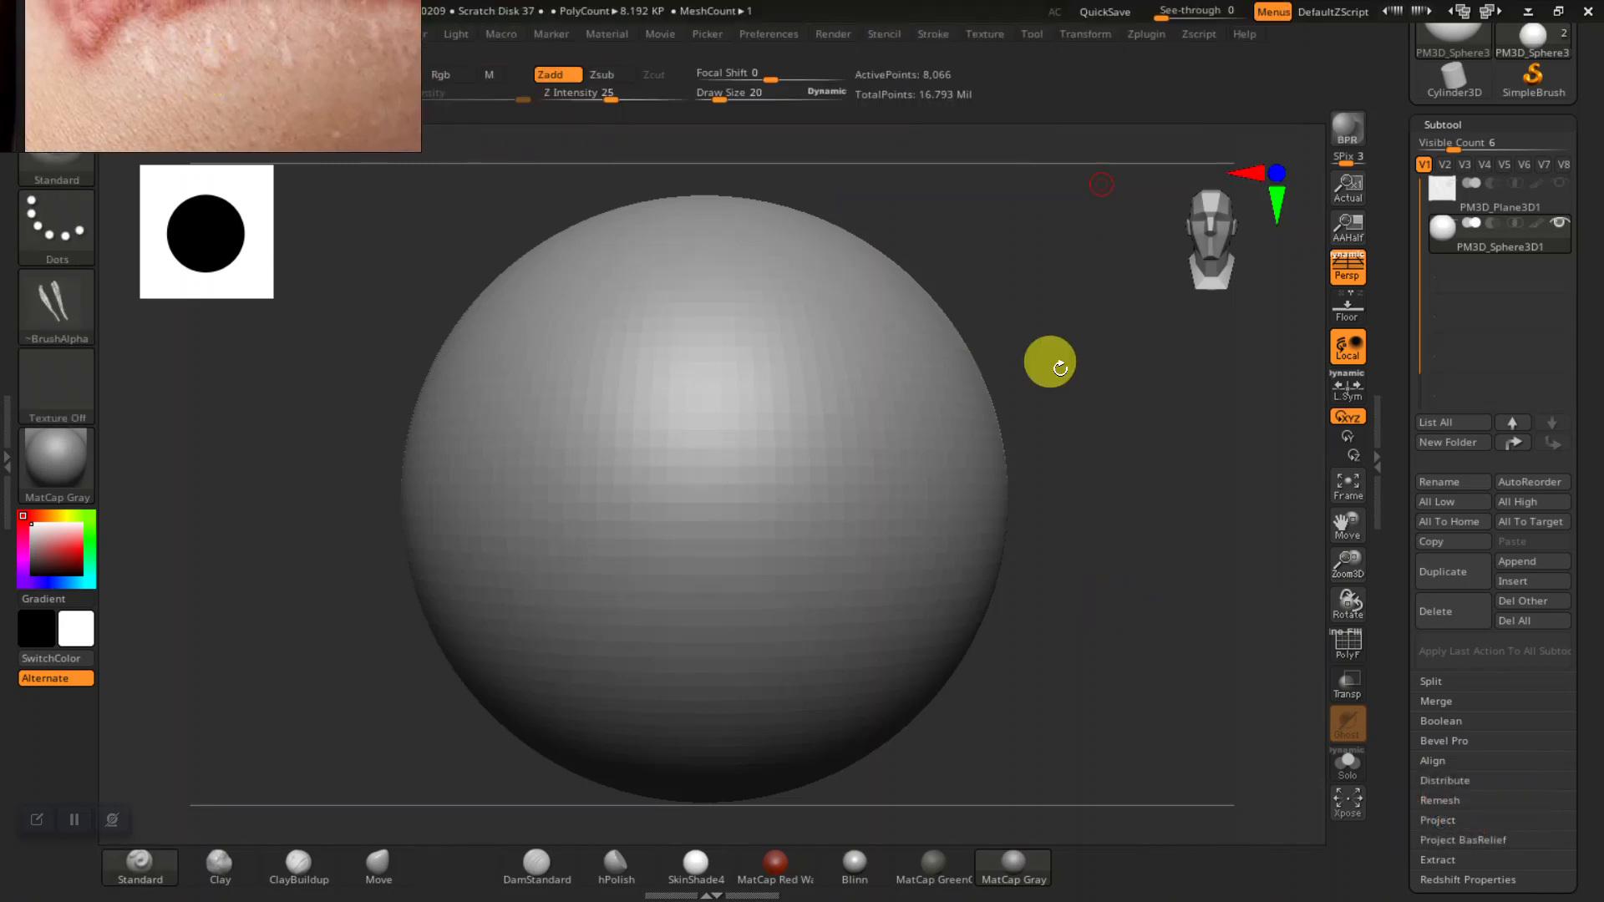
key("ctrl+d")
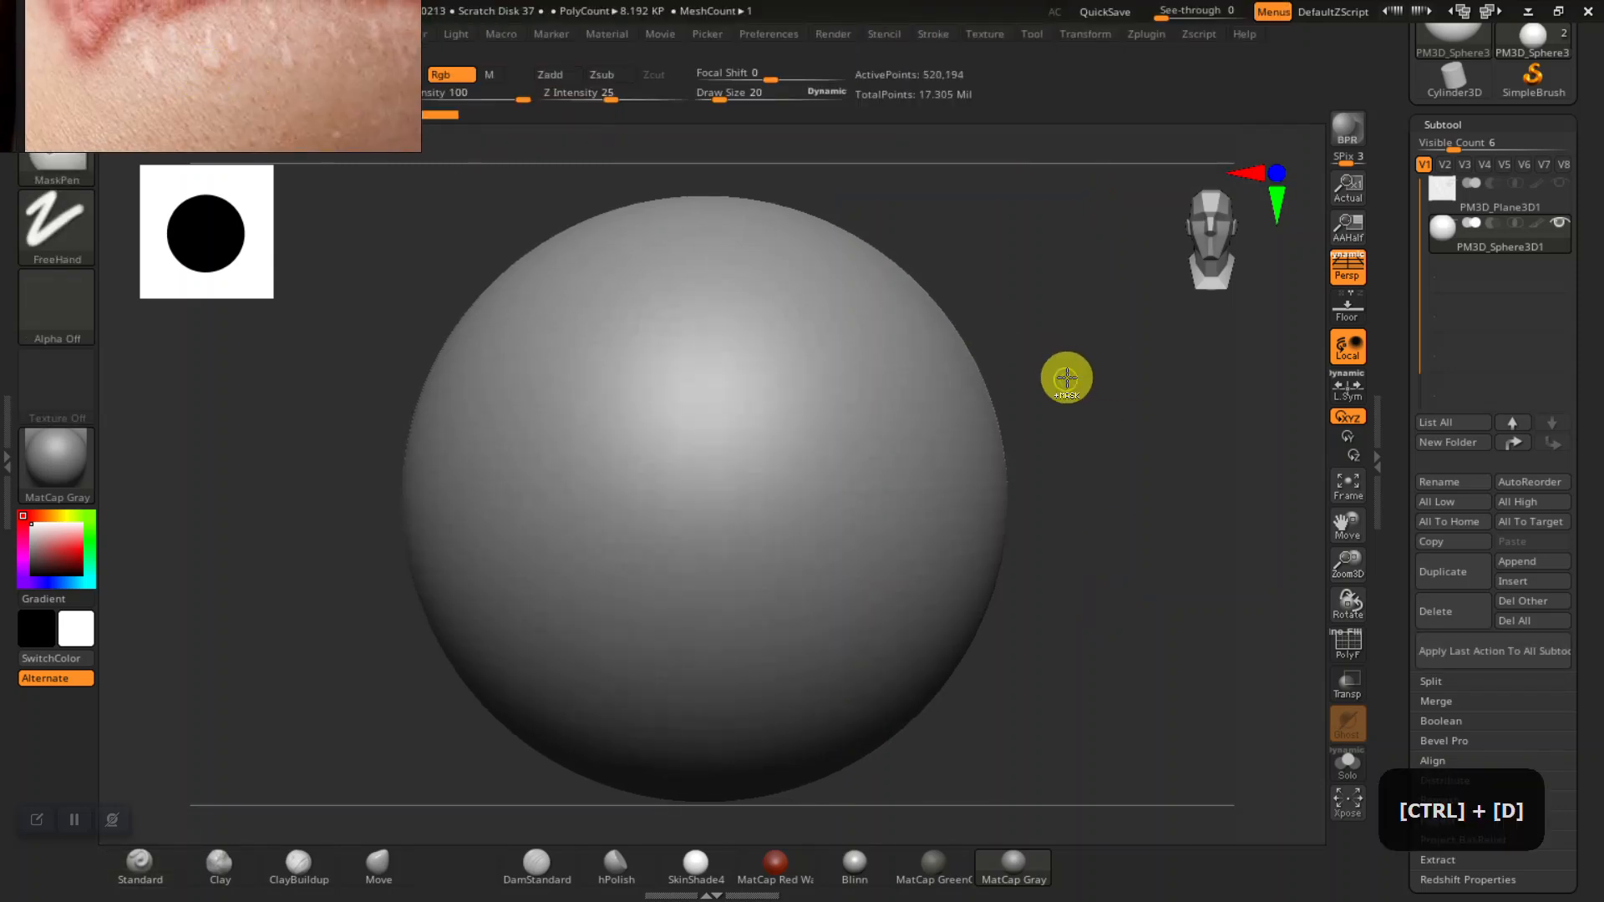
key("ctrl+d")
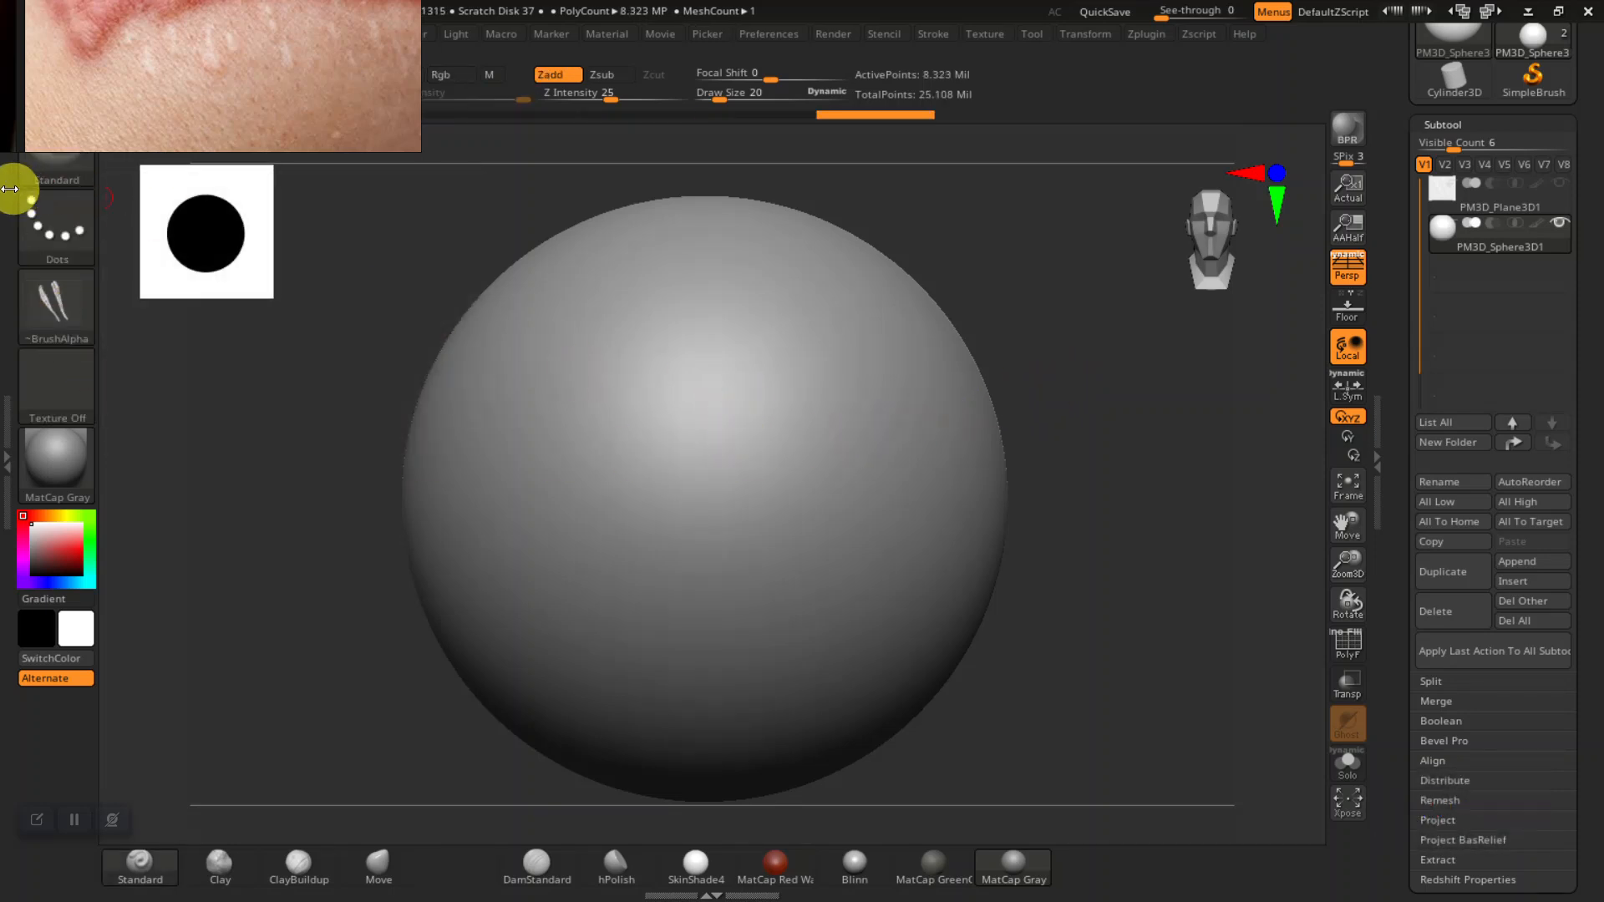
- Set the Standard brush's stroke to DragRect and test-stamp the scar alpha across the sphere at Z Intensity 25
left_click(38, 214)
left_click(238, 254)
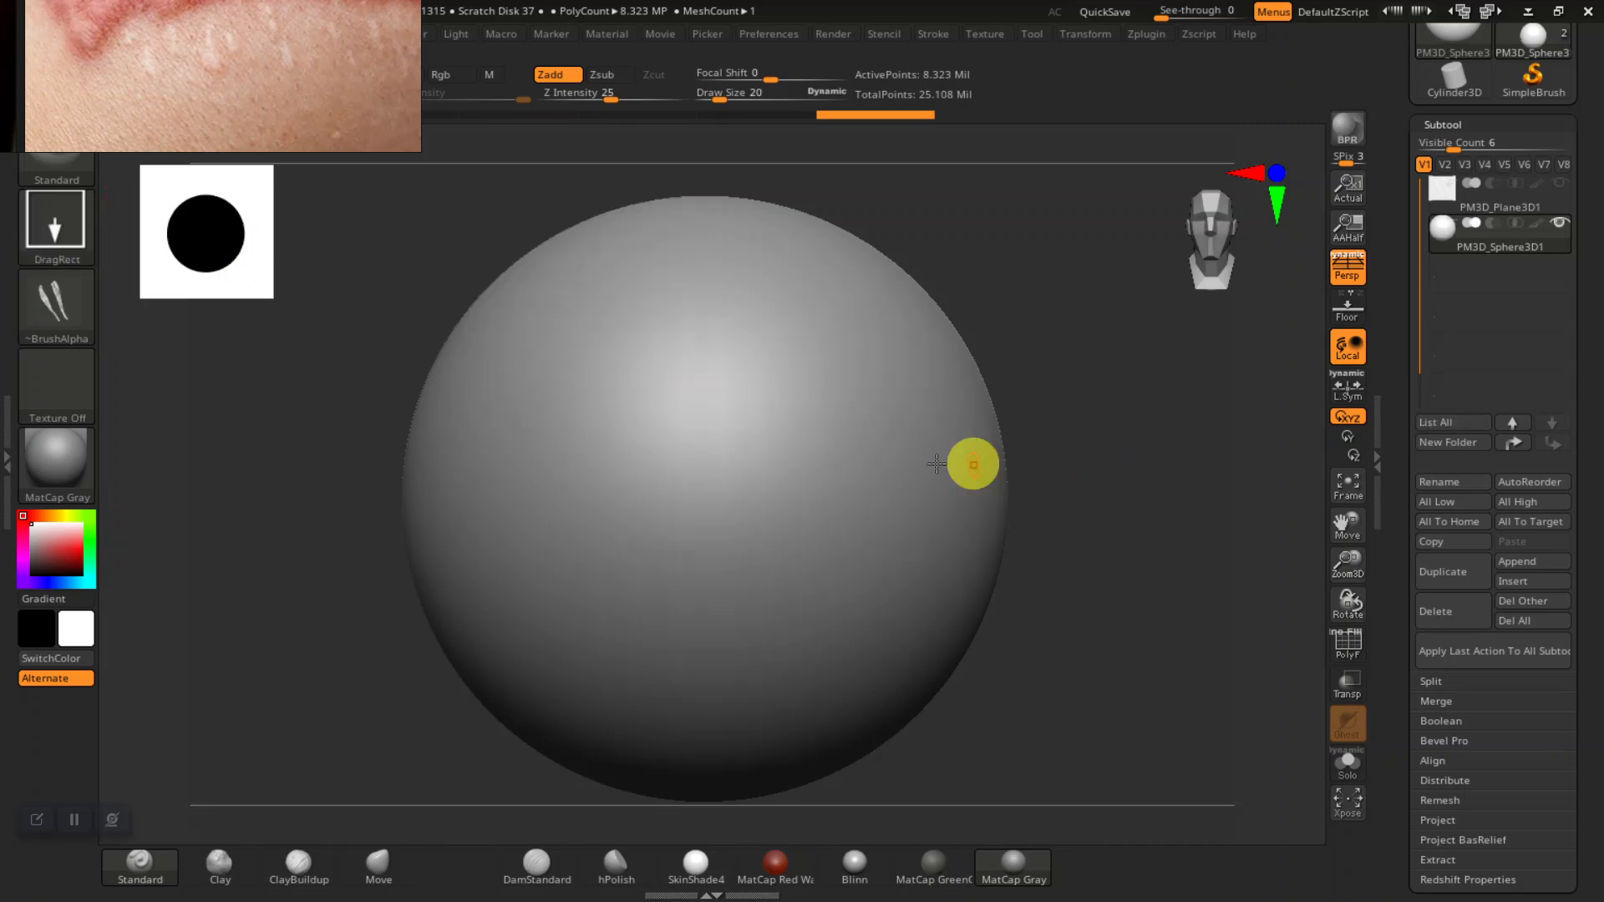
mouse_move(696, 436)
left_mouse_down()
mouse_move(710, 529)
mouse_move(694, 565)
mouse_move(954, 523)
mouse_move(1060, 422)
mouse_move(1076, 515)
left_mouse_up()
left_click_drag(1081, 580, 1122, 590)
key("ctrl+z")
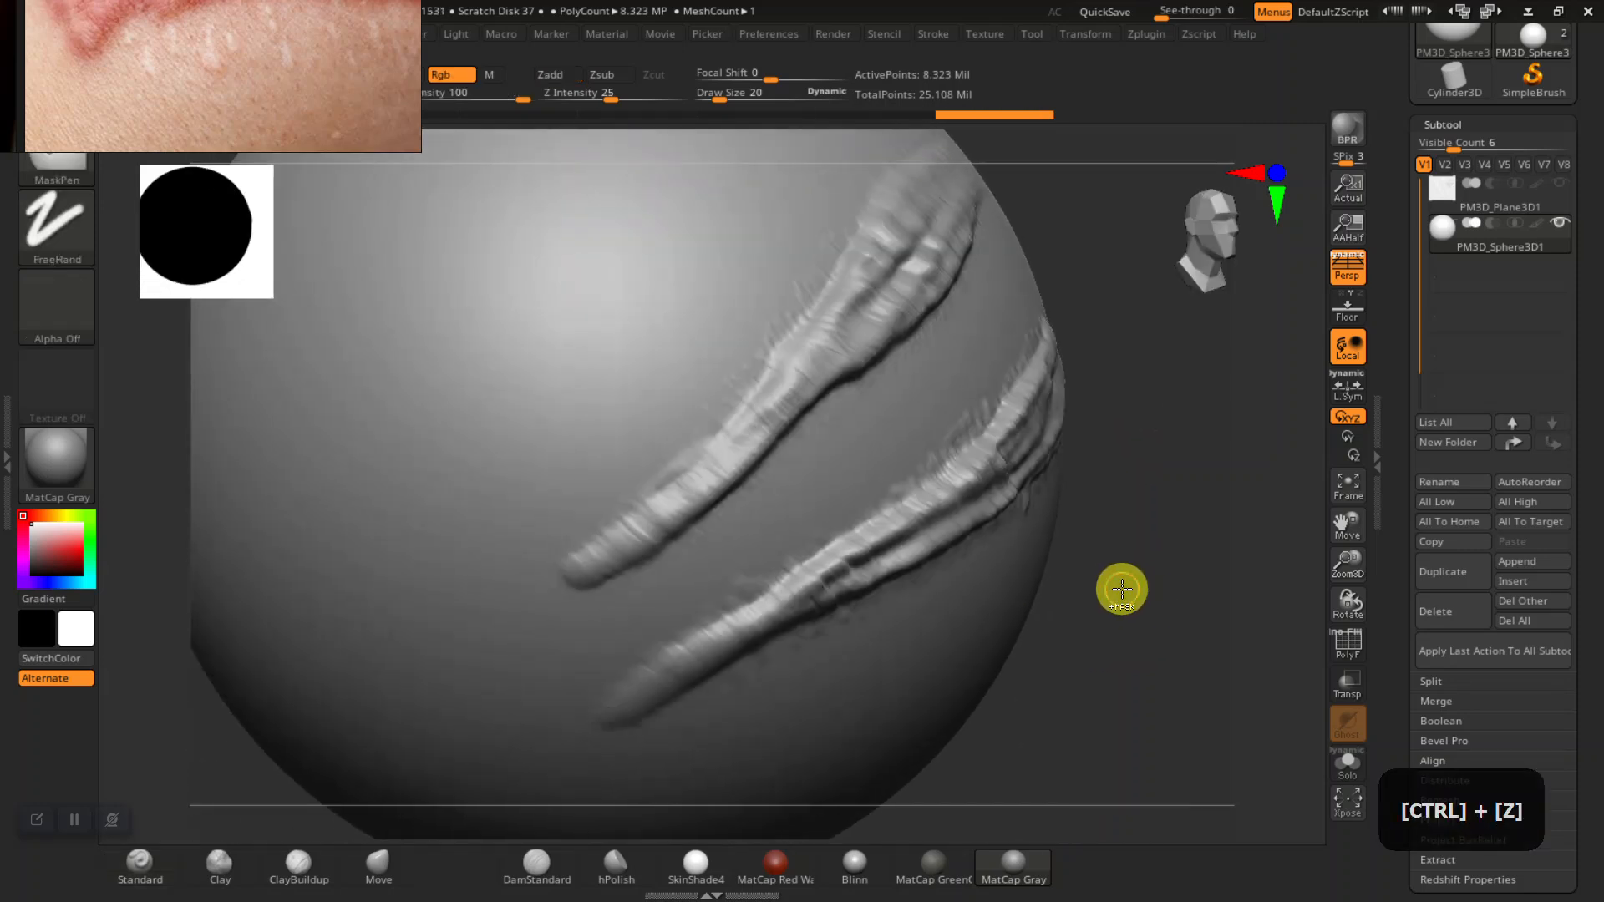
- Lower the Z Intensity to 12 and stamp a large scar pair onto the sphere
left_click_drag(598, 102, 590, 101)
left_click_drag(658, 358, 661, 446)
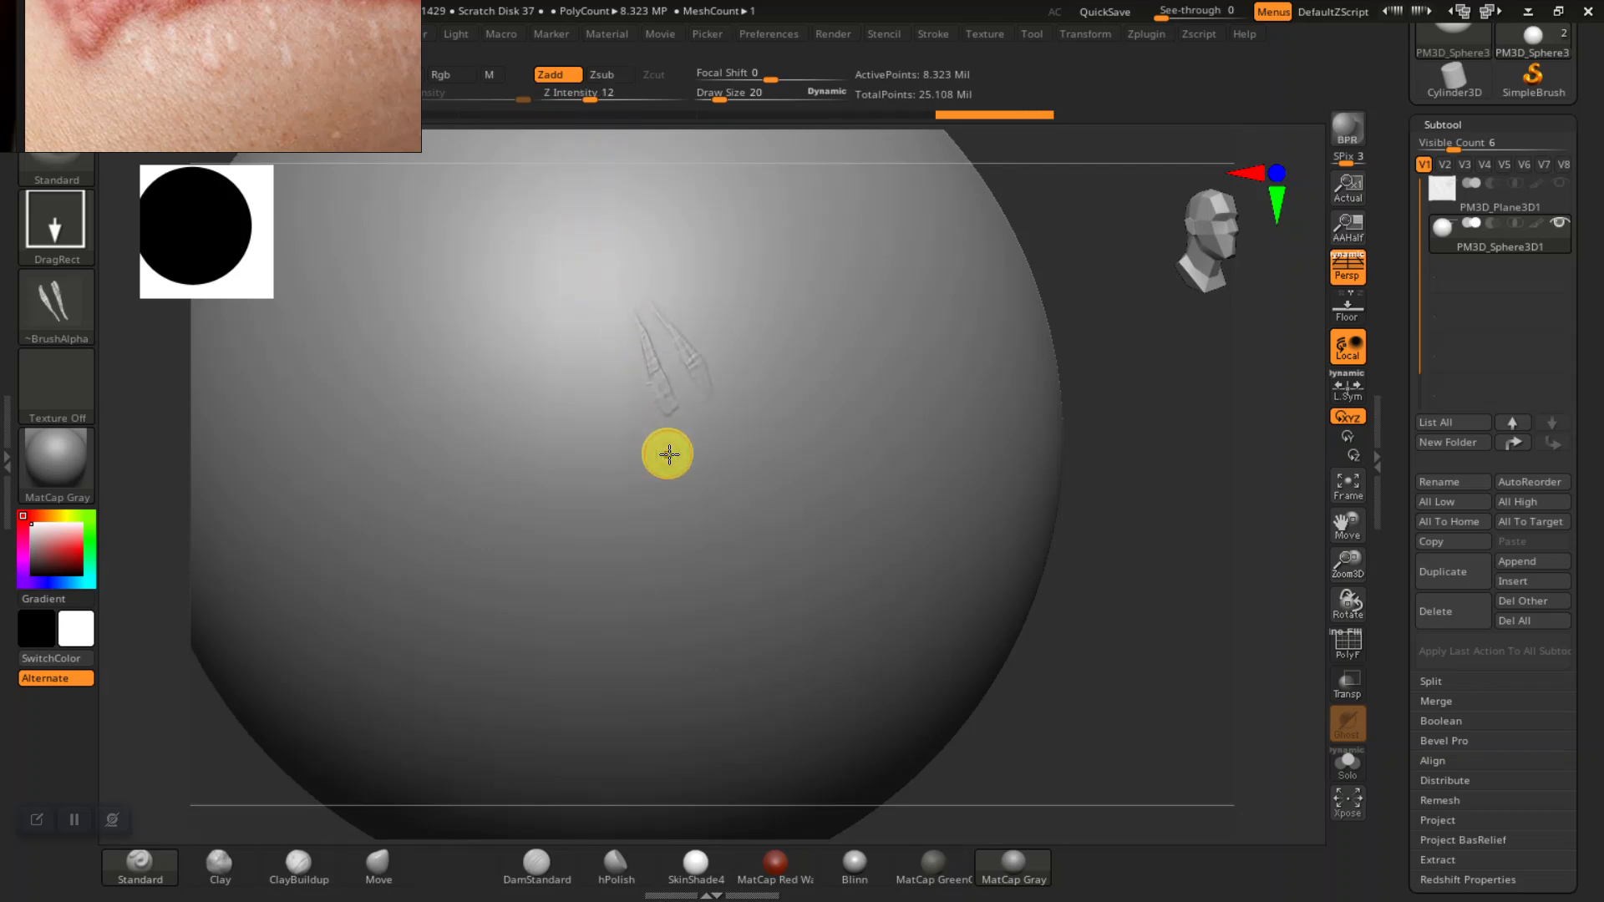
key("ctrl+z")
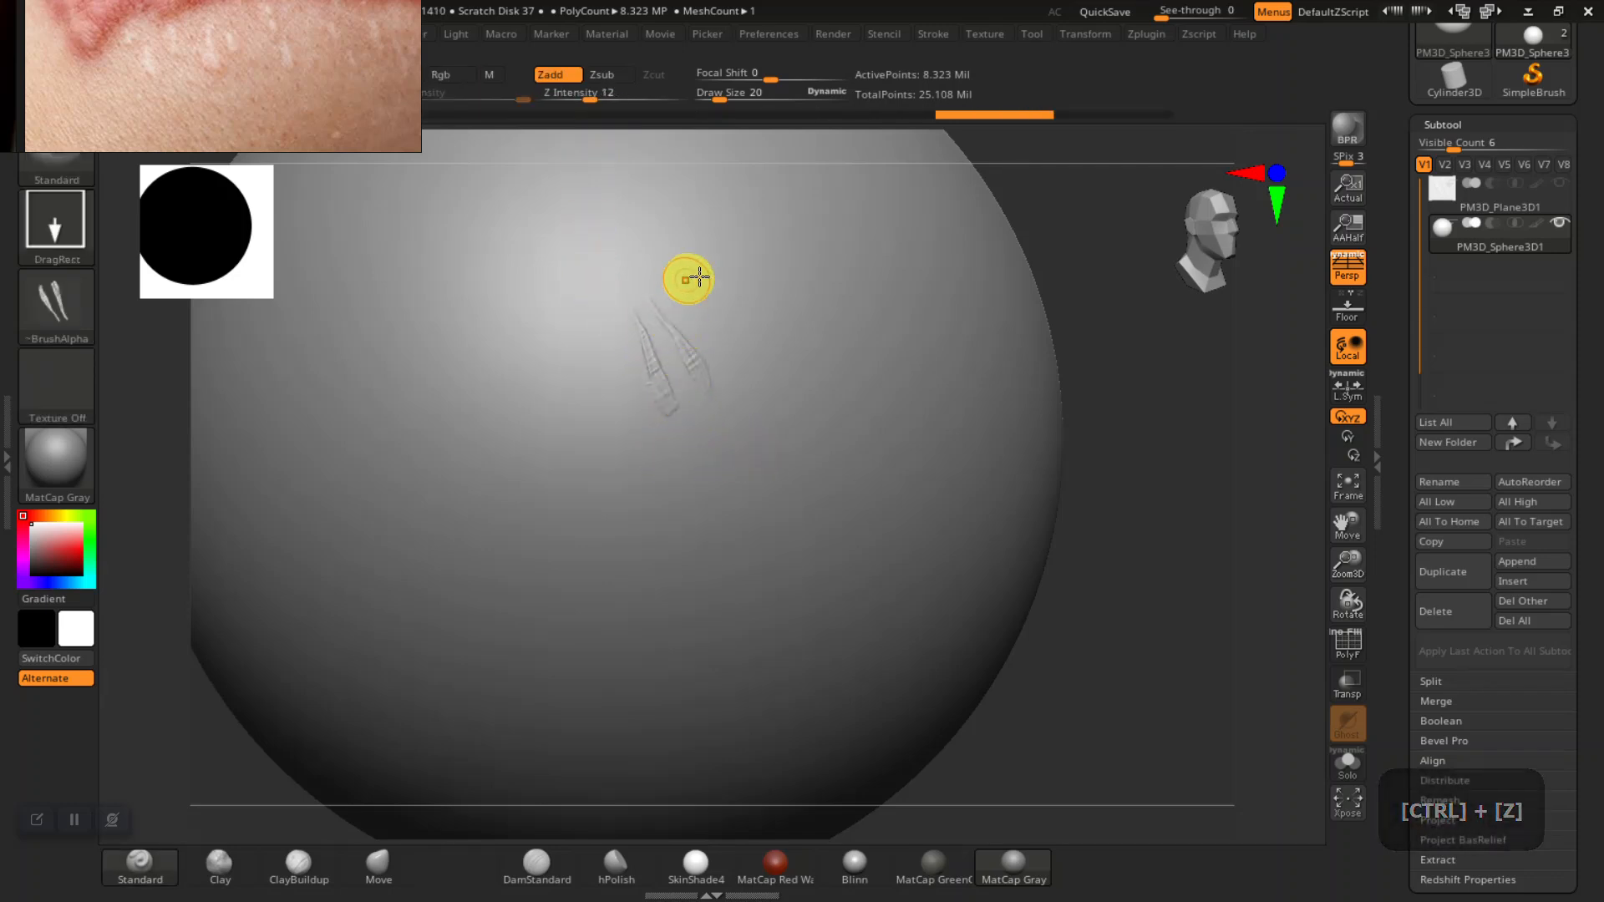
key("ctrl+z")
key("ctrl+z")
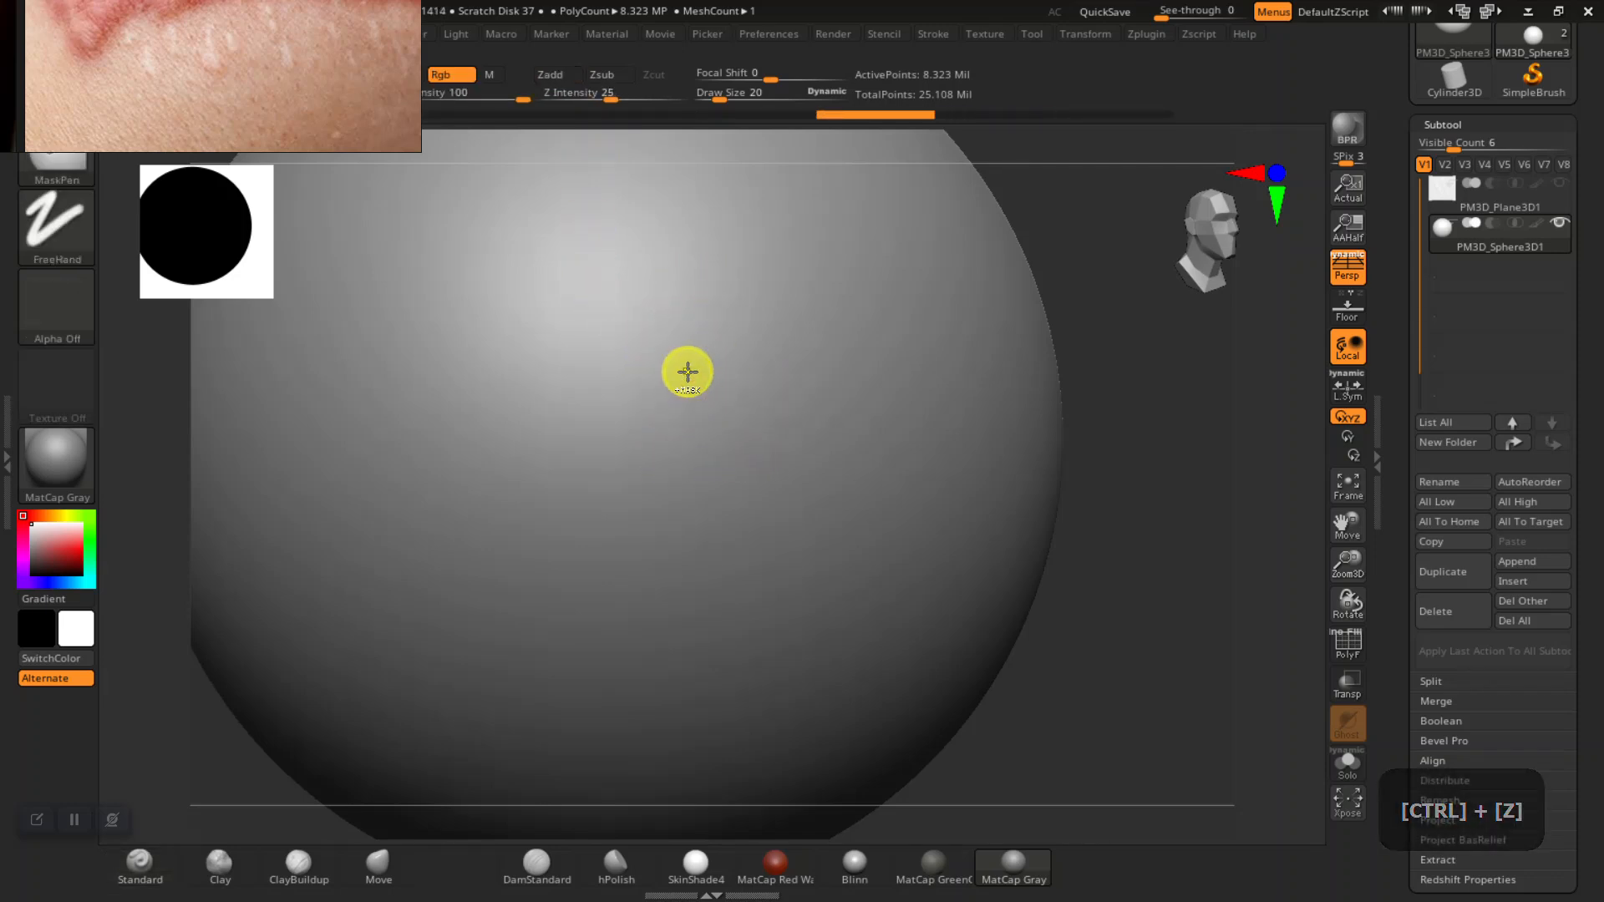
mouse_move(688, 475)
left_mouse_down()
mouse_move(681, 580)
mouse_move(835, 670)
mouse_move(1027, 681)
left_mouse_up()
left_click_drag(1193, 677, 1106, 606)
left_click_drag(229, 583, 335, 597, "alt")
left_click_drag(638, 608, 662, 681, "ctrl")
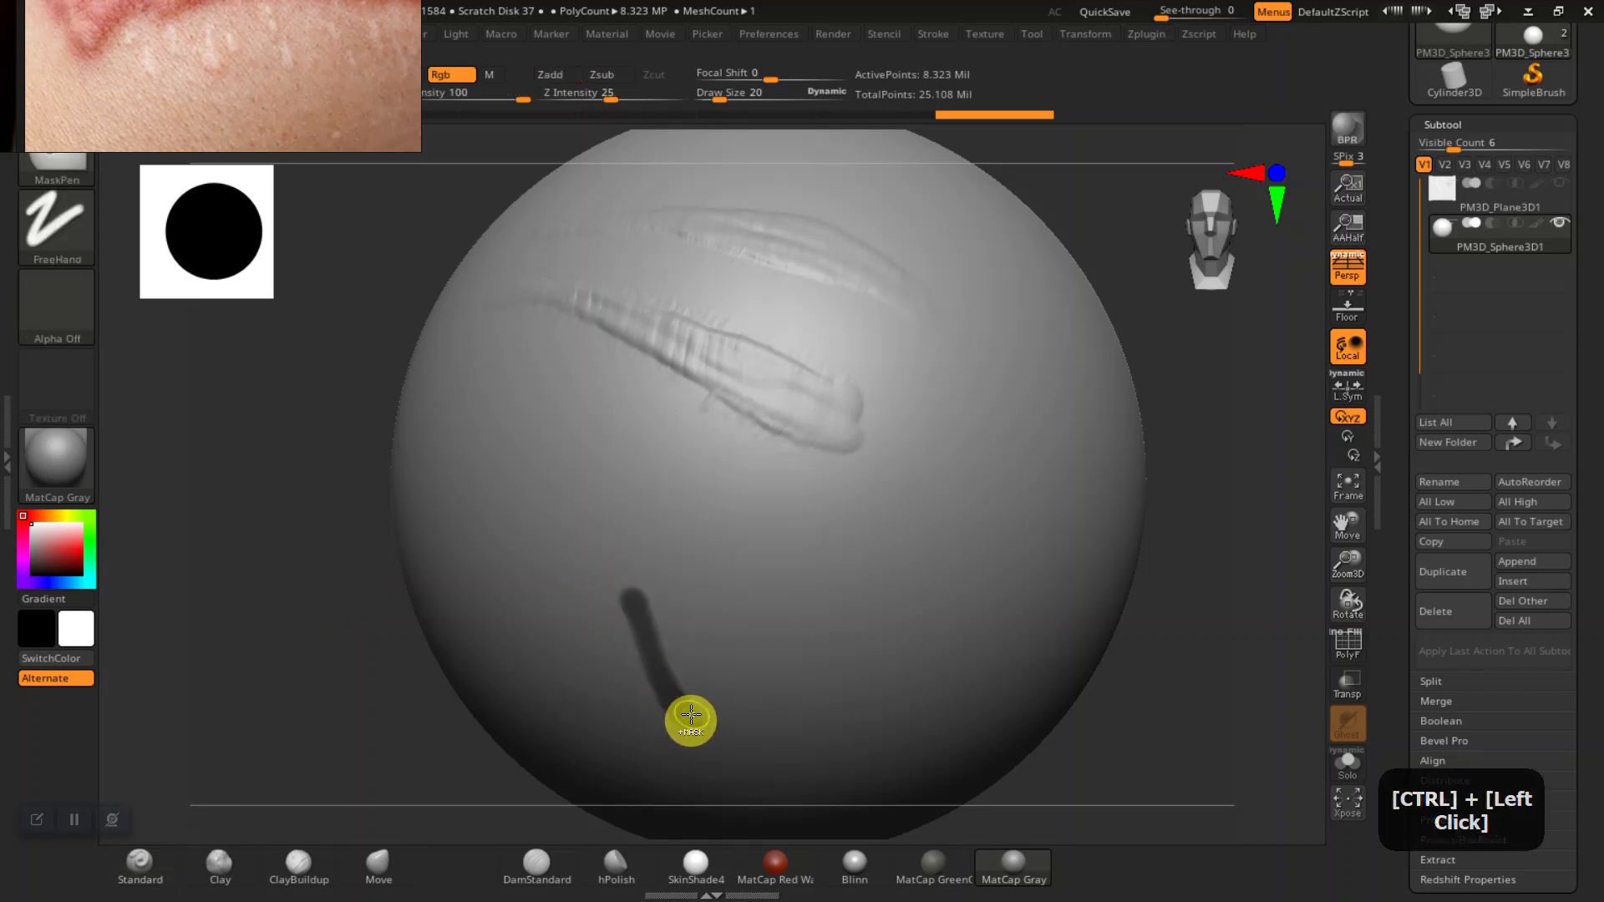
key("ctrl+z")
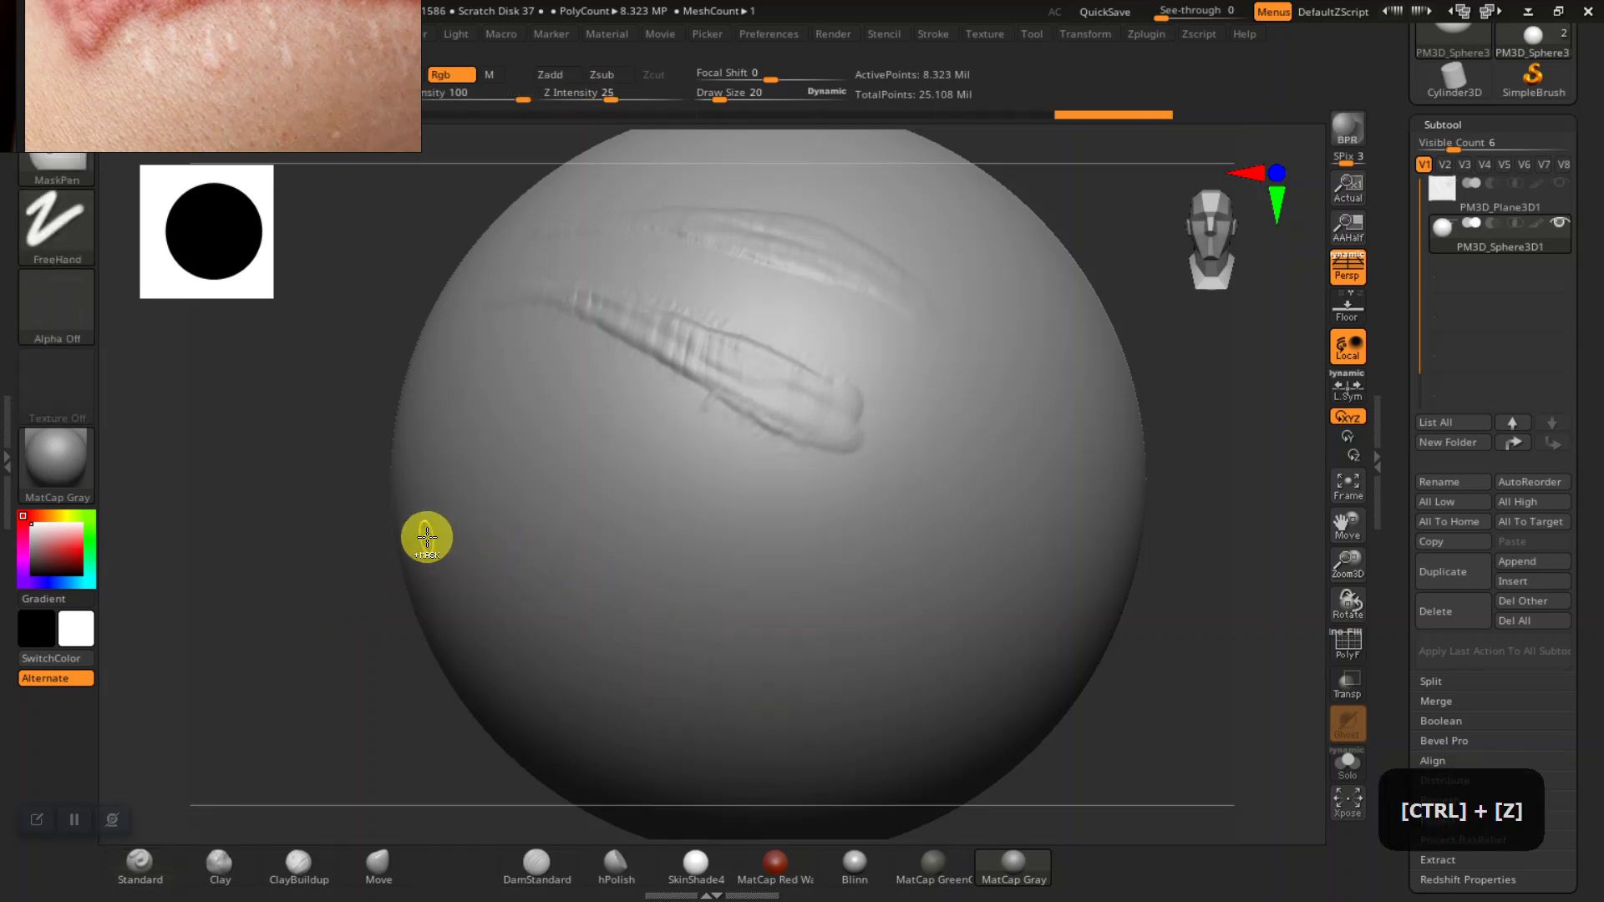
key("ctrl+z")
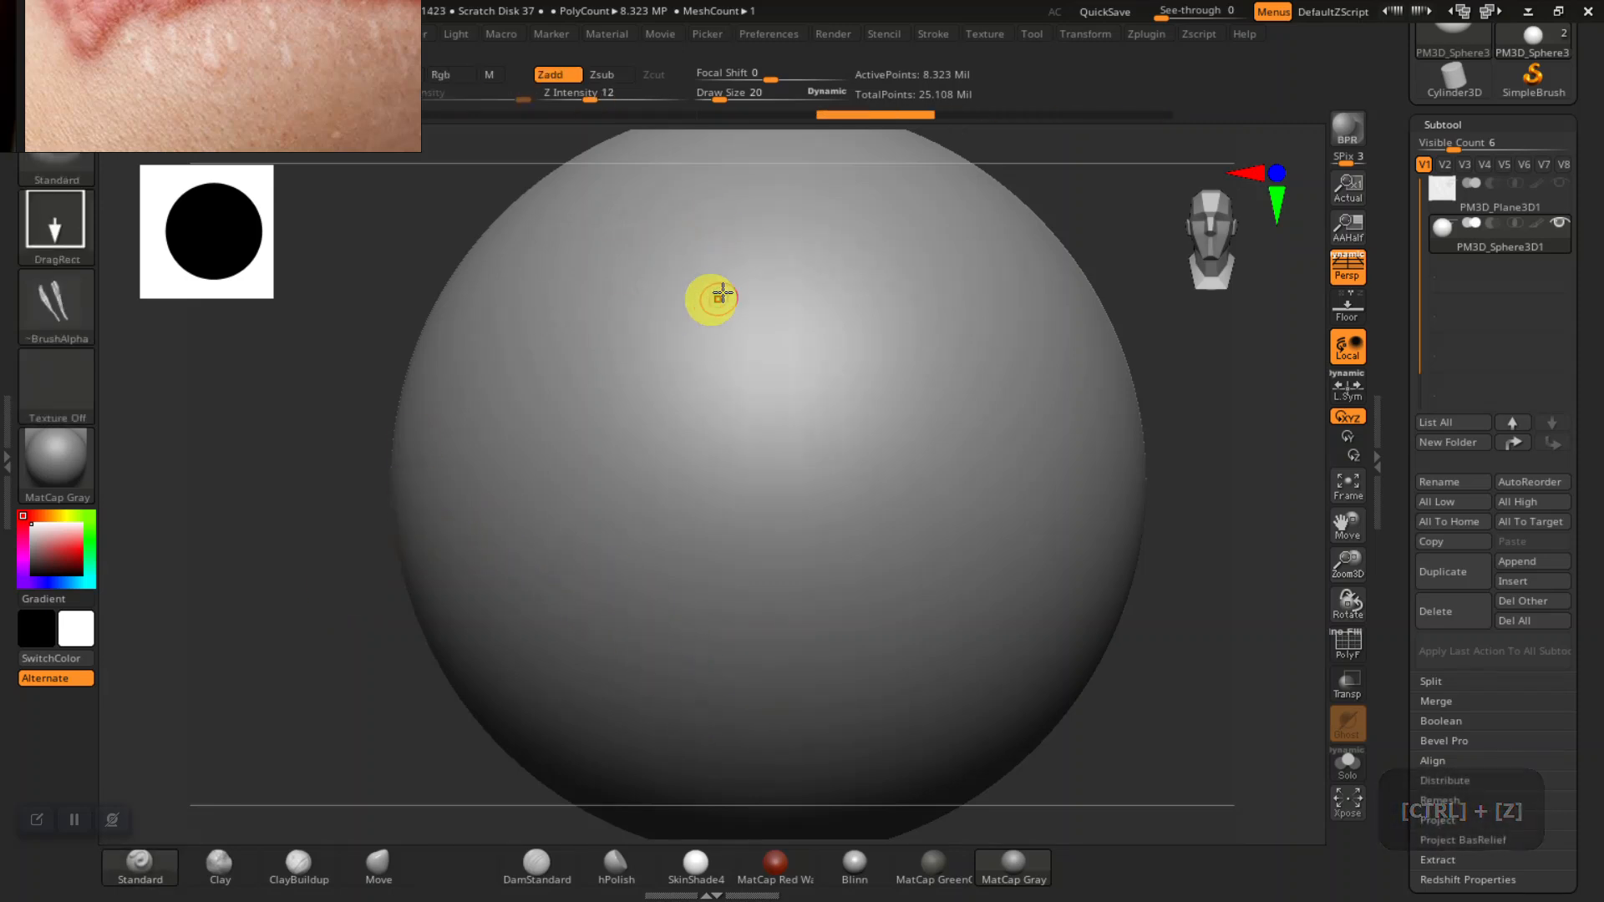
left_click(977, 119)
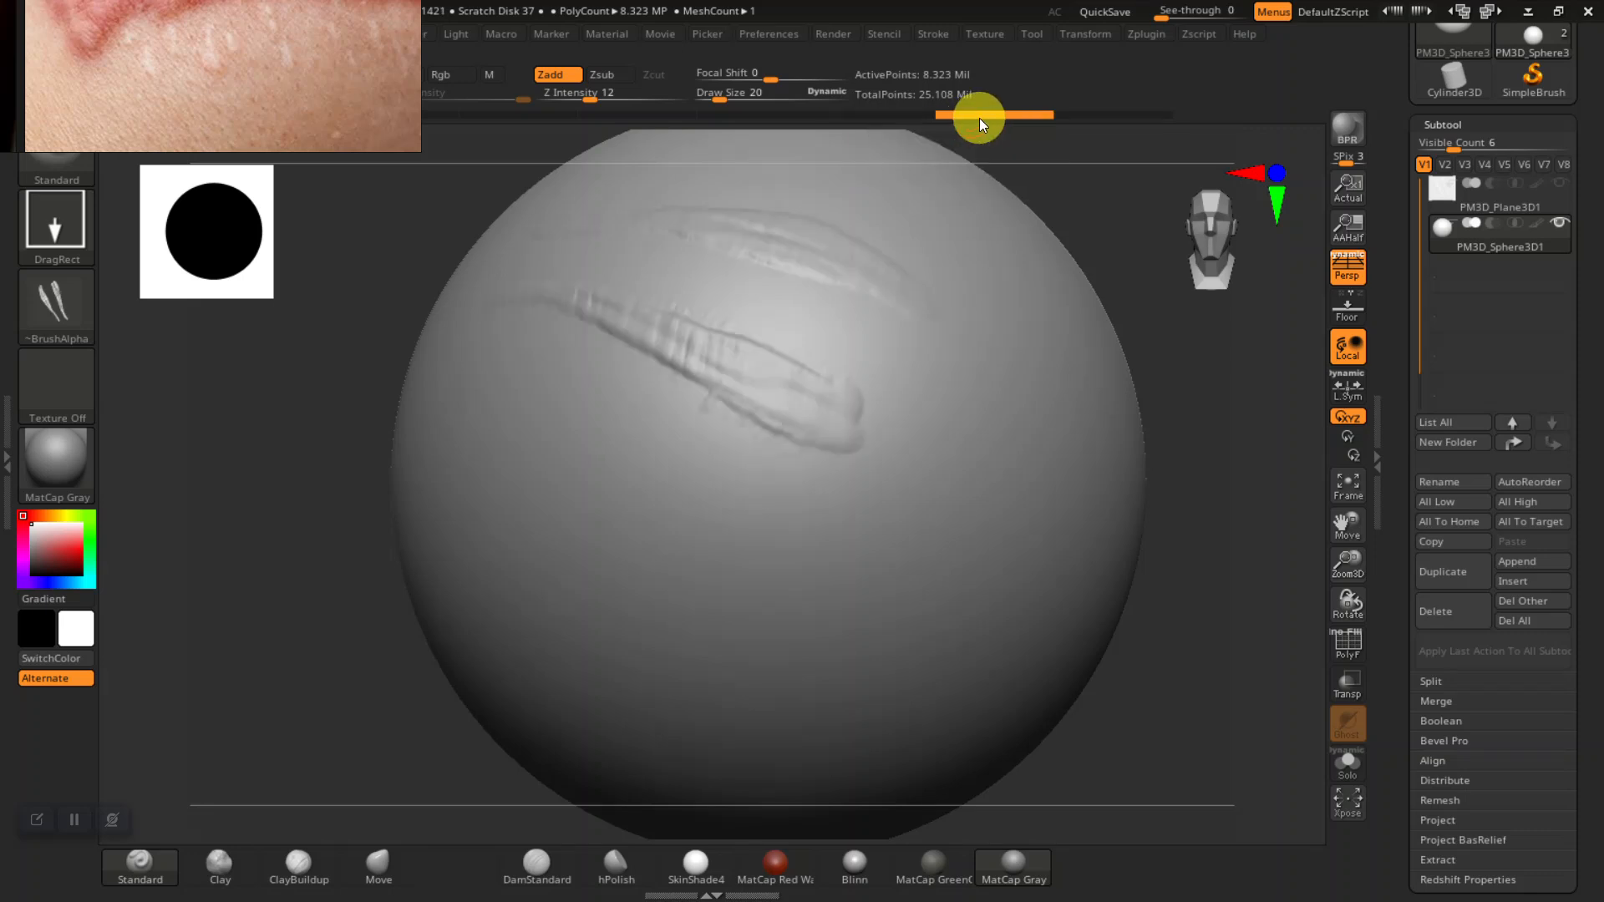
- Stamp an inverted, recessed version of the scar alpha into the sphere below the first scar pair
left_click_drag(626, 608, 681, 659, "alt")
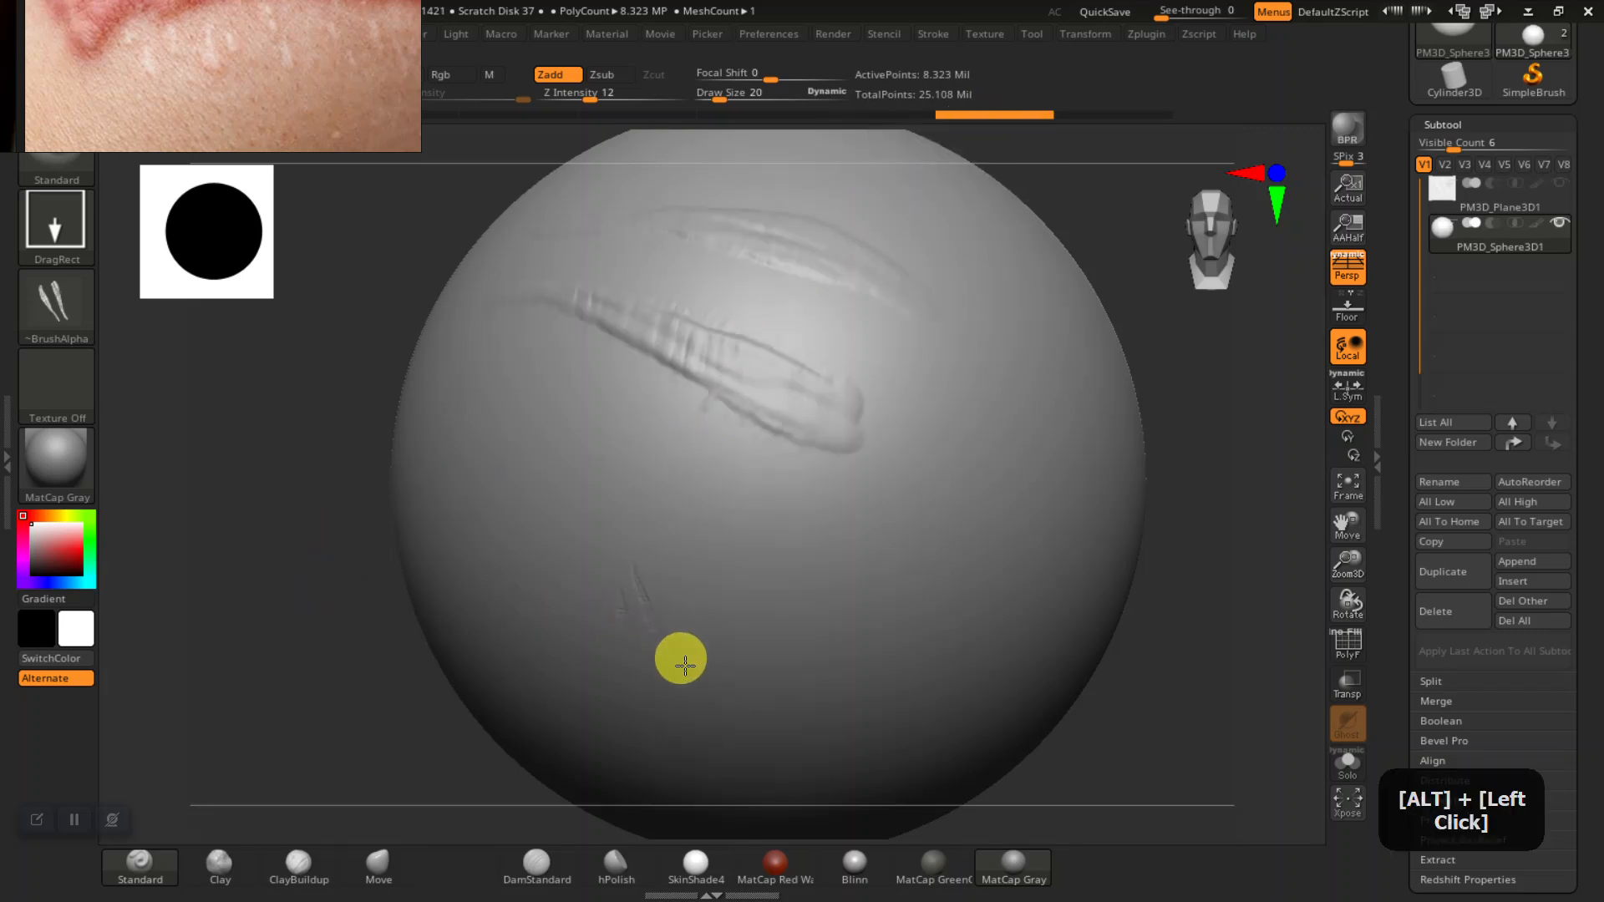
mouse_move(791, 720)
left_mouse_down("alt")
mouse_move(985, 669)
mouse_move(1085, 523)
mouse_move(1075, 453)
left_mouse_up("alt")
mouse_move(1214, 700)
left_mouse_down()
mouse_move(1235, 630)
mouse_move(1132, 688)
mouse_move(927, 710)
left_mouse_up()
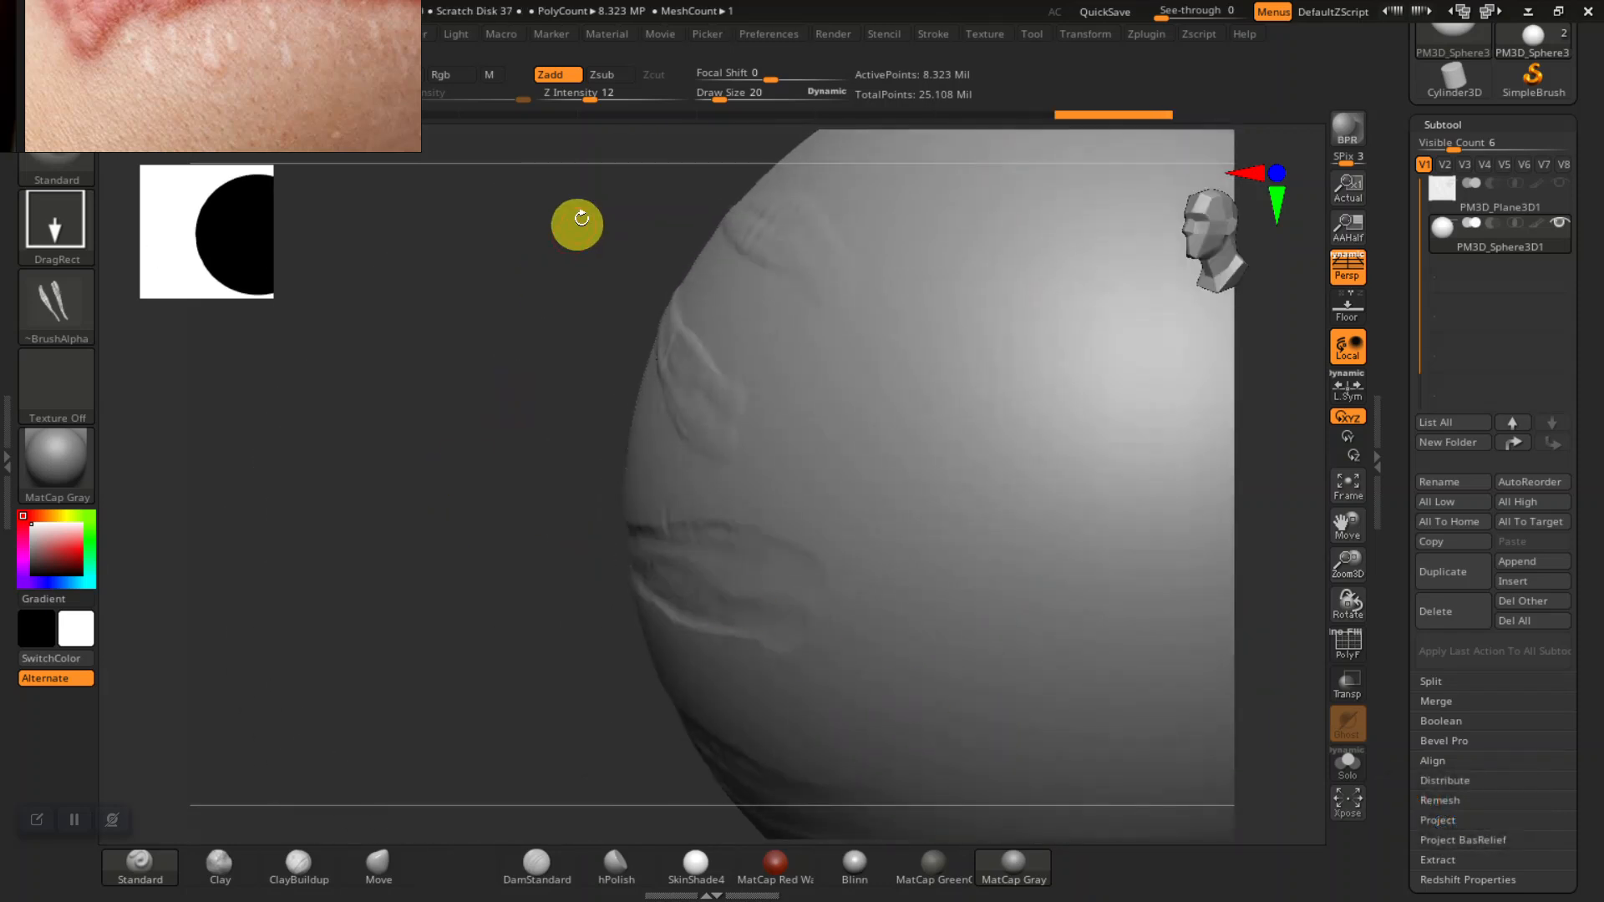
- Raise the Z Intensity to 18 and stamp two more scar pairs side by side on the sphere's clean side
left_click_drag(404, 421, 292, 375, "alt")
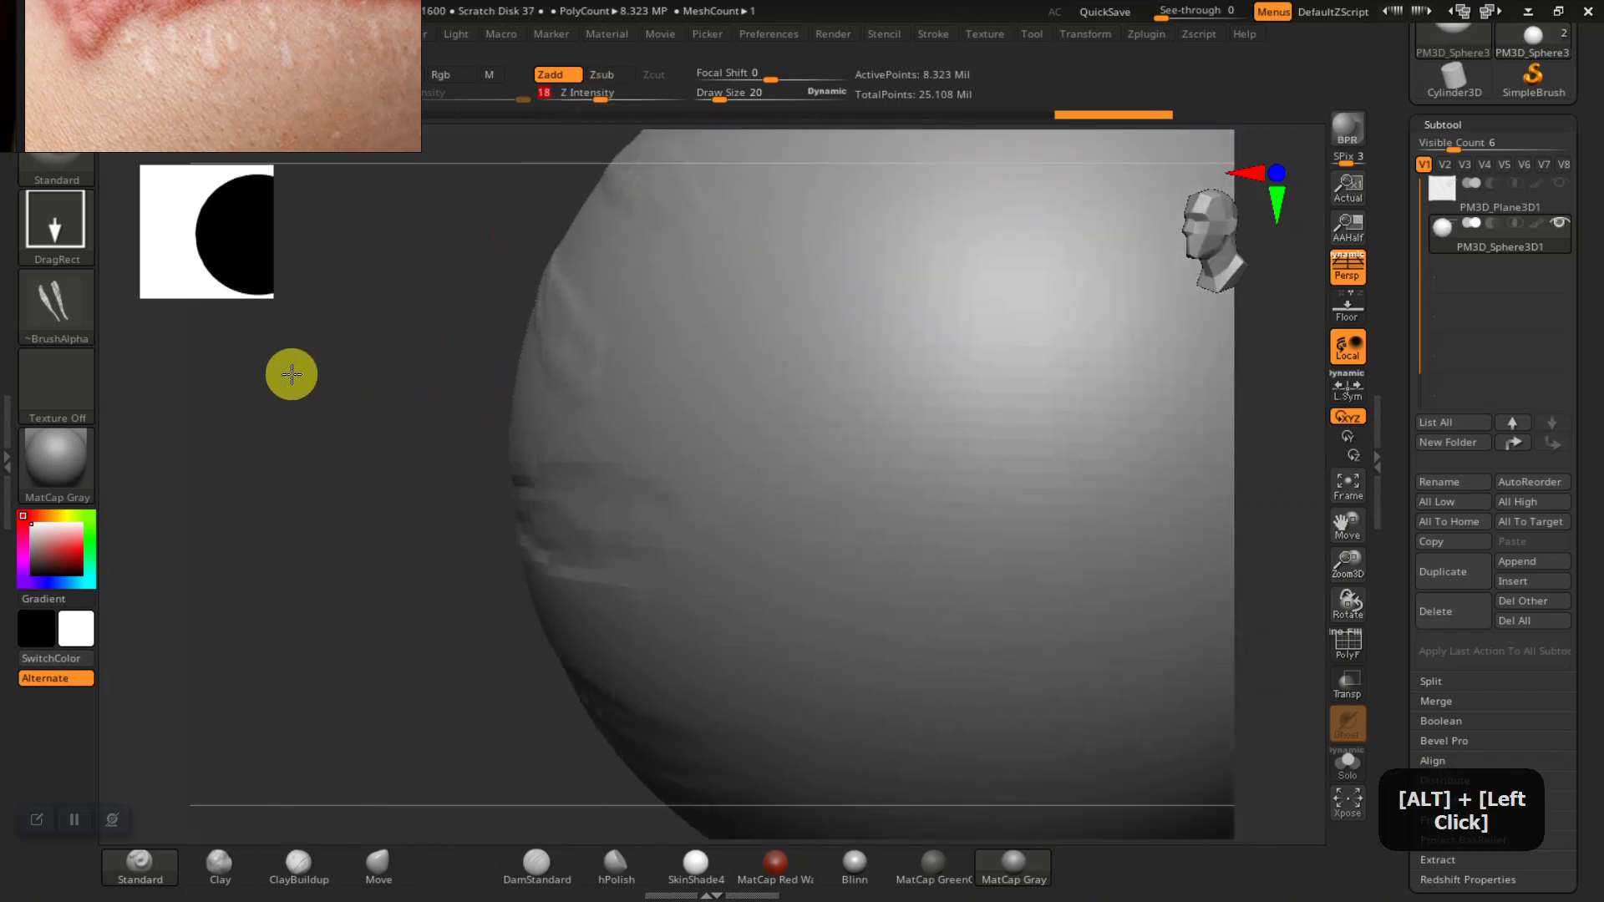
left_click_drag(1021, 578, 1121, 726, "alt")
left_click_drag(376, 628, 136, 562, "alt")
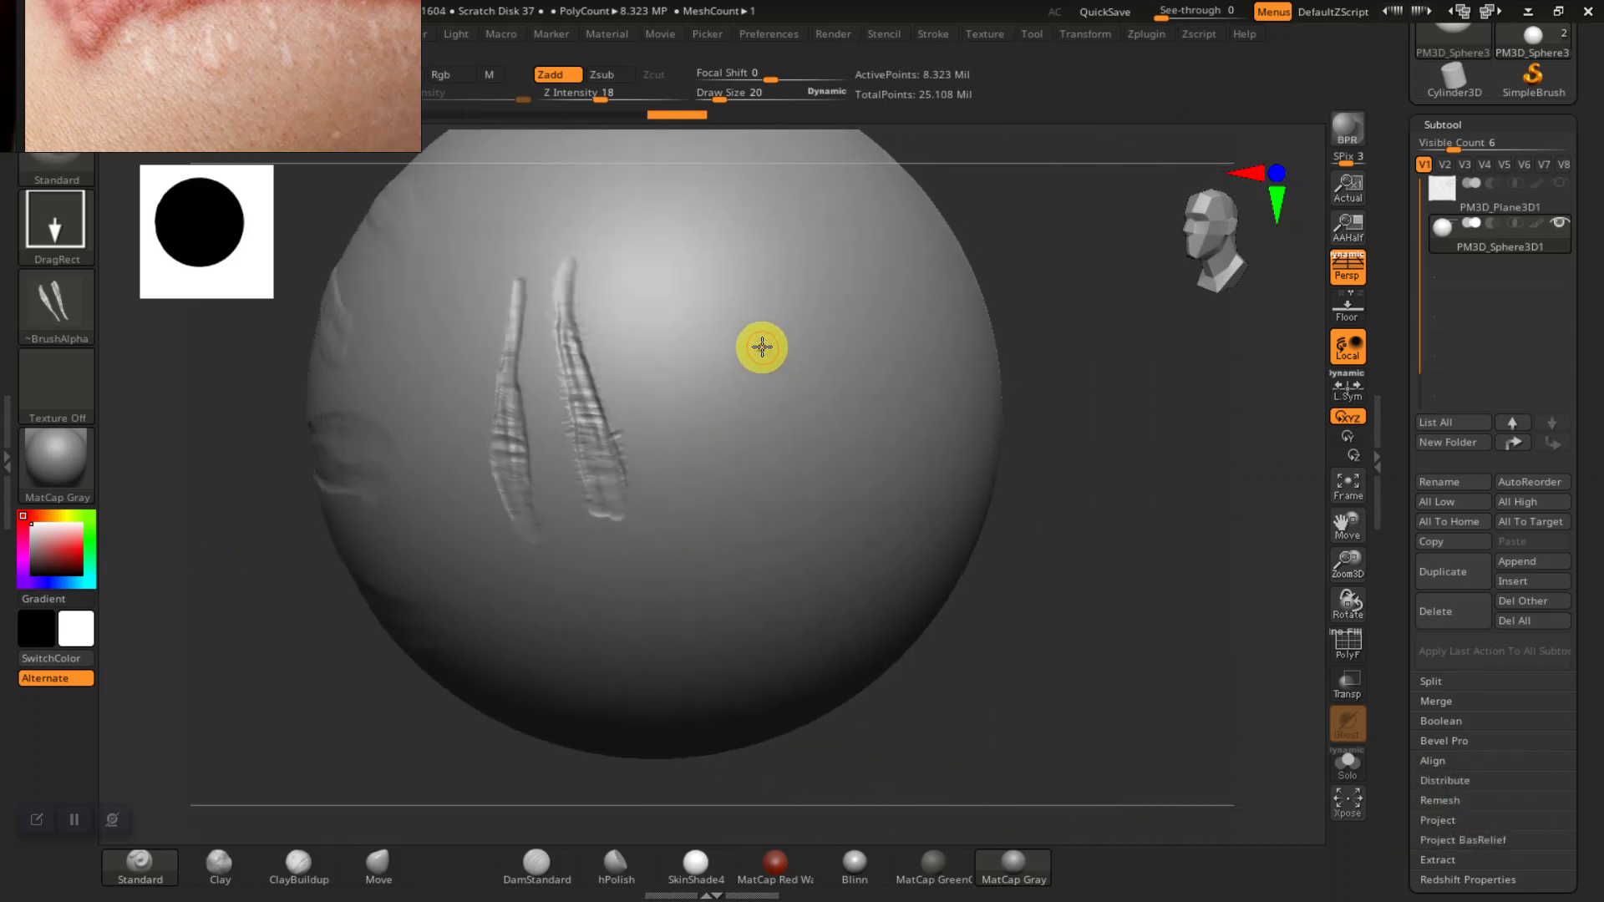
left_click_drag(760, 501, 753, 583)
left_click_drag(1038, 673, 1093, 614)
left_click_drag(1069, 560, 1106, 759, "alt")
left_click(1127, 670)
left_click_drag(1206, 764, 1045, 603, "alt")
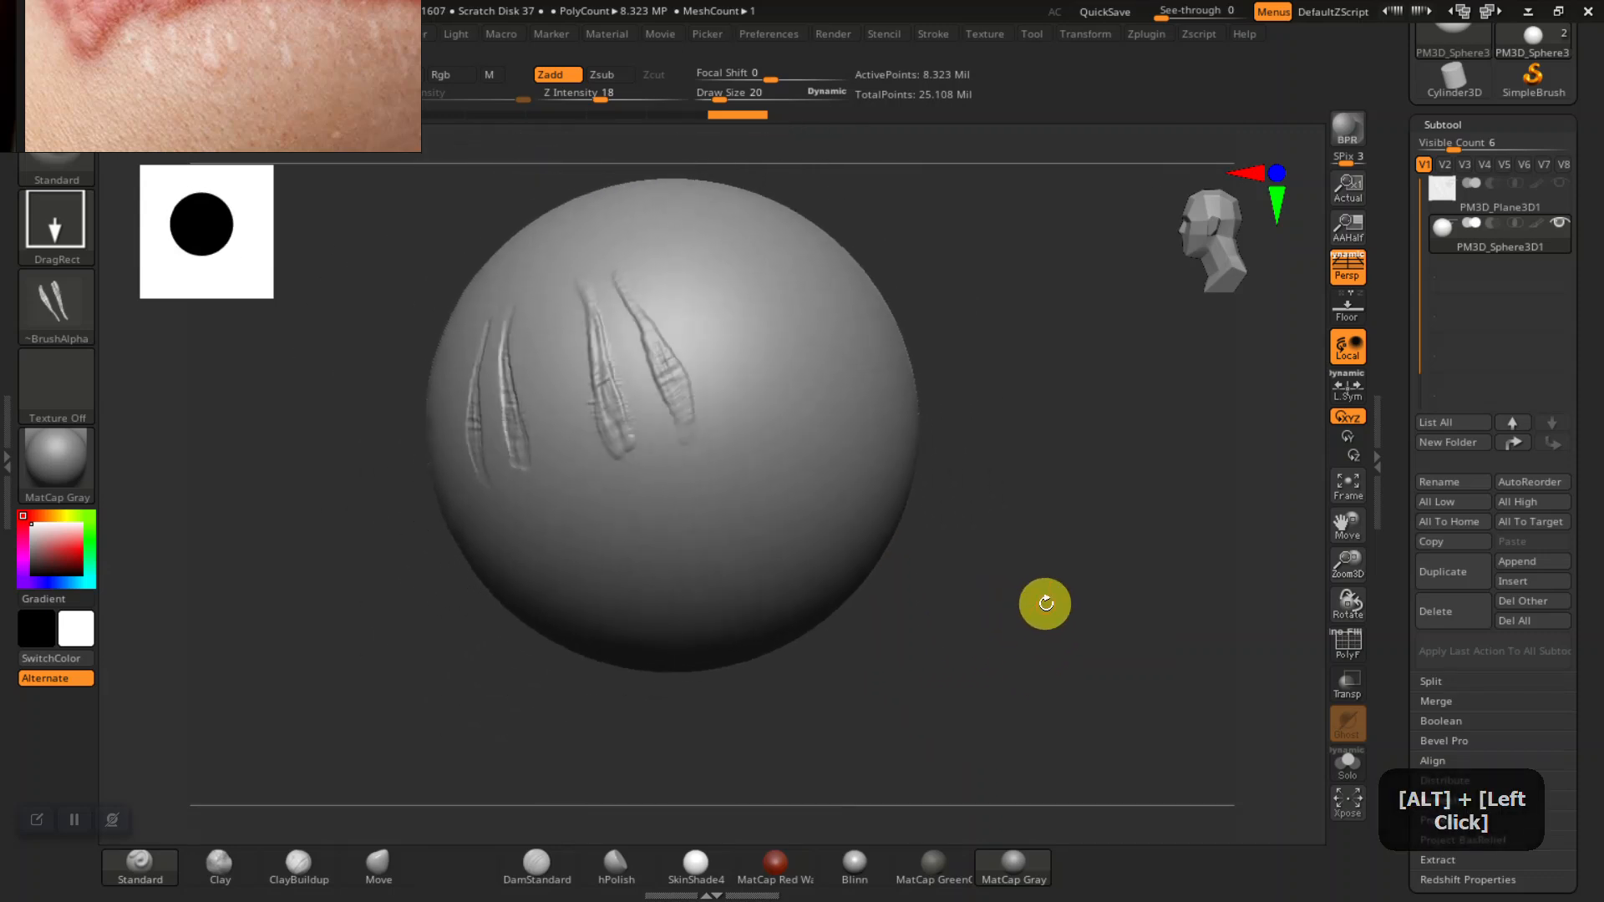